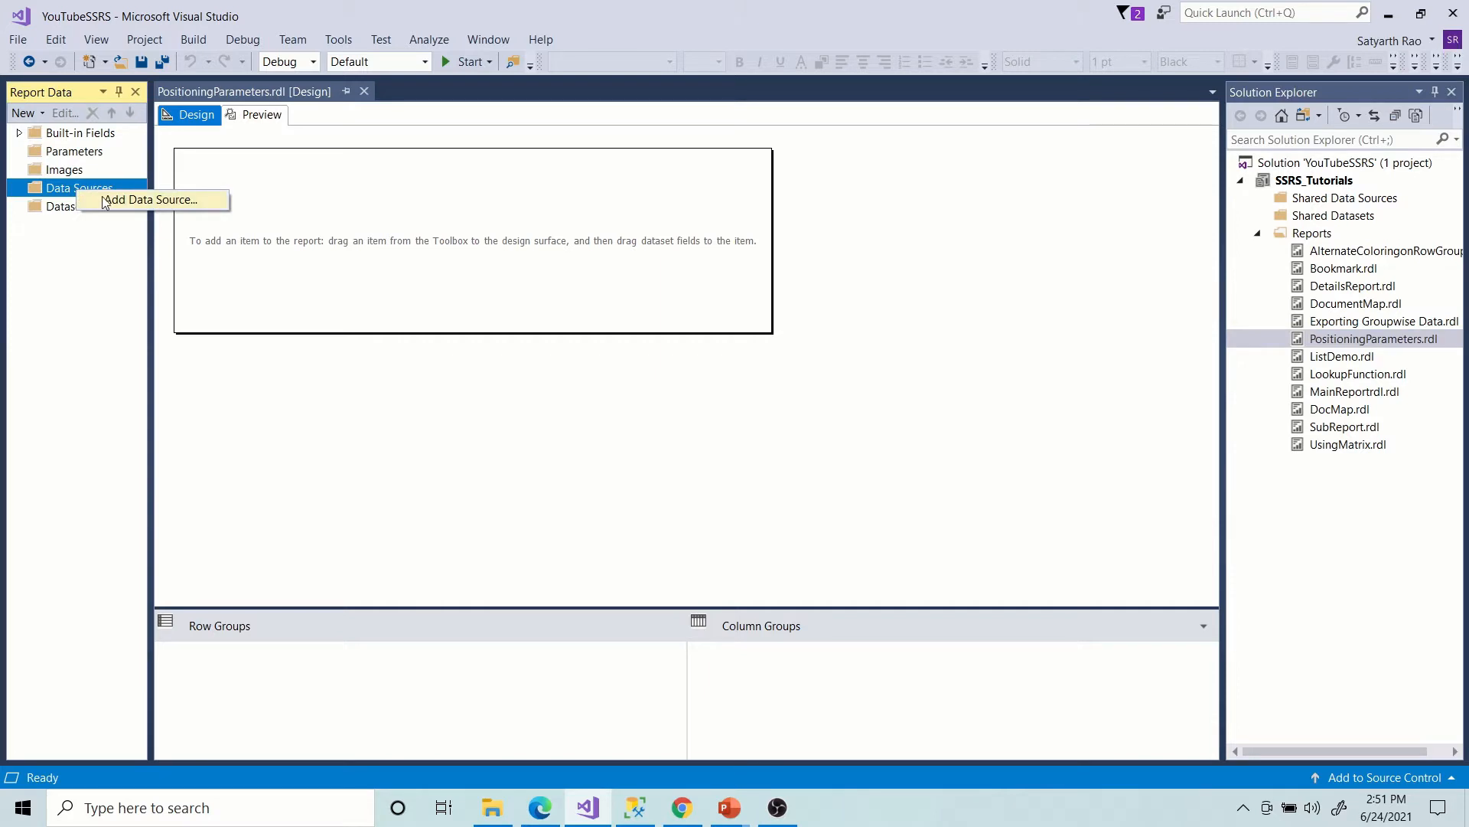
Add an embedded Microsoft SQL Server data source that connects to the (local) server and the SSRSDB database.
left_click(105, 199)
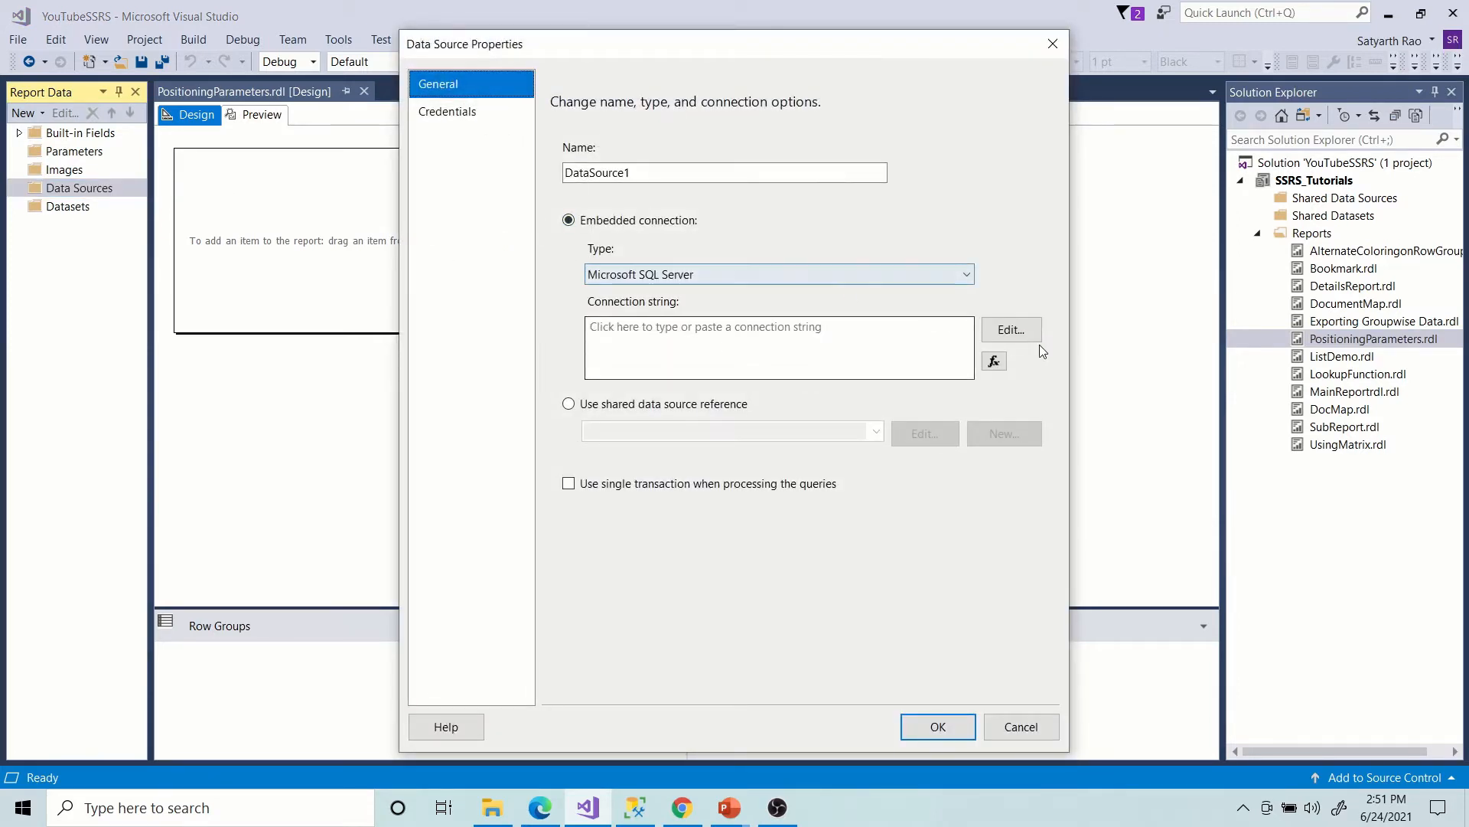
left_click(1021, 332)
left_click(705, 217)
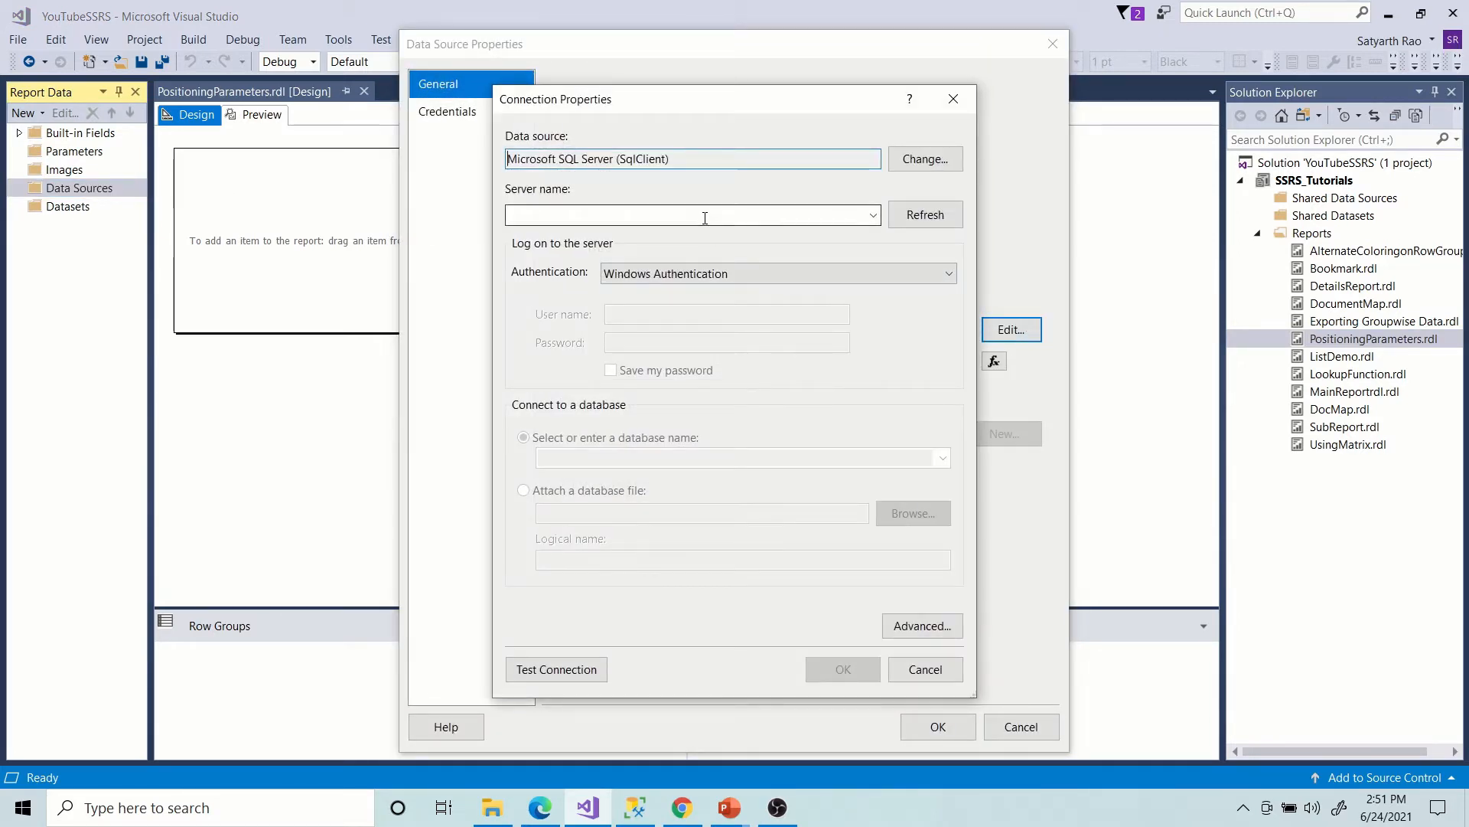
type("(")
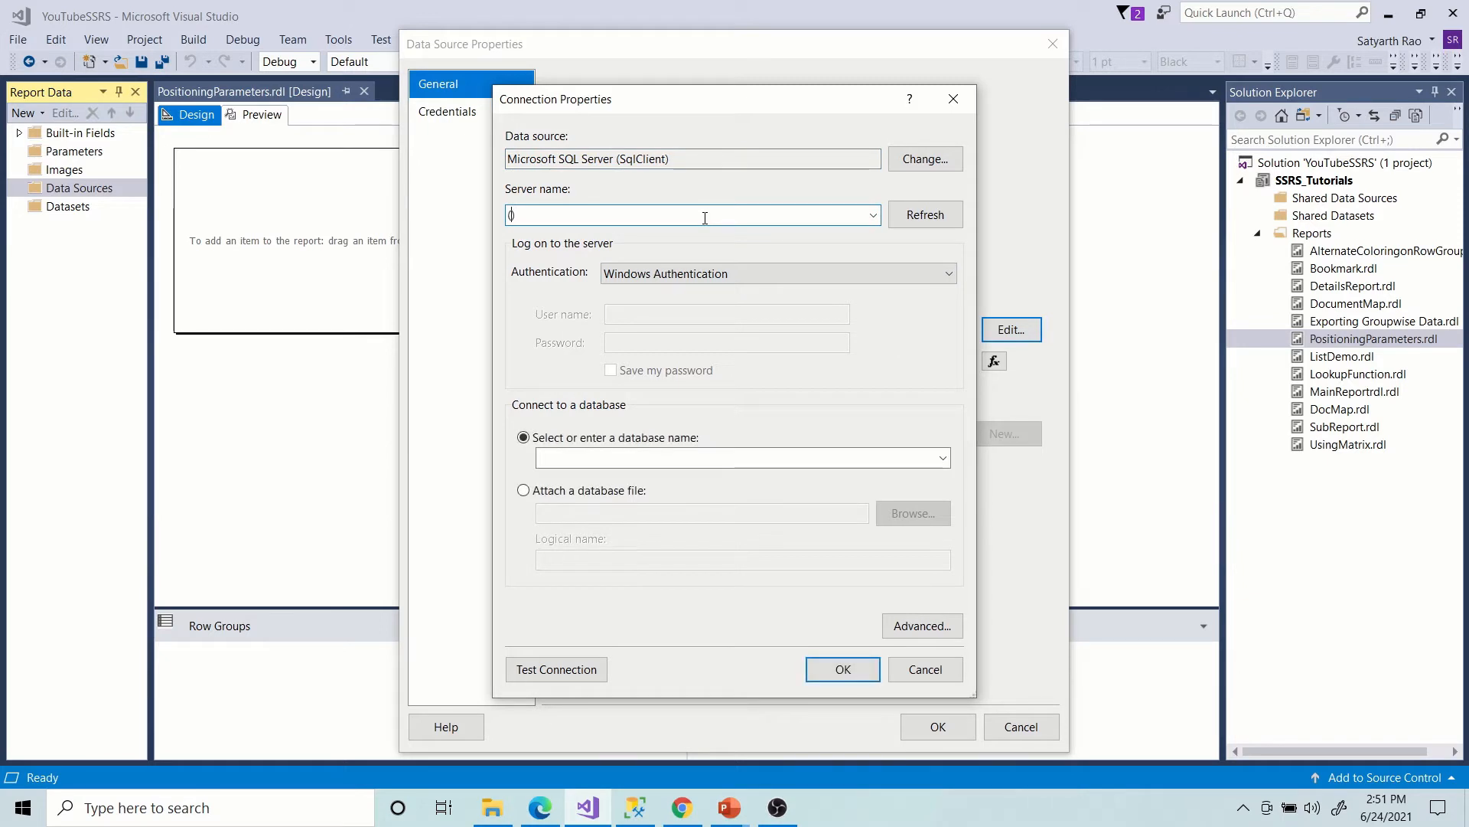
type("local")
left_click(942, 458)
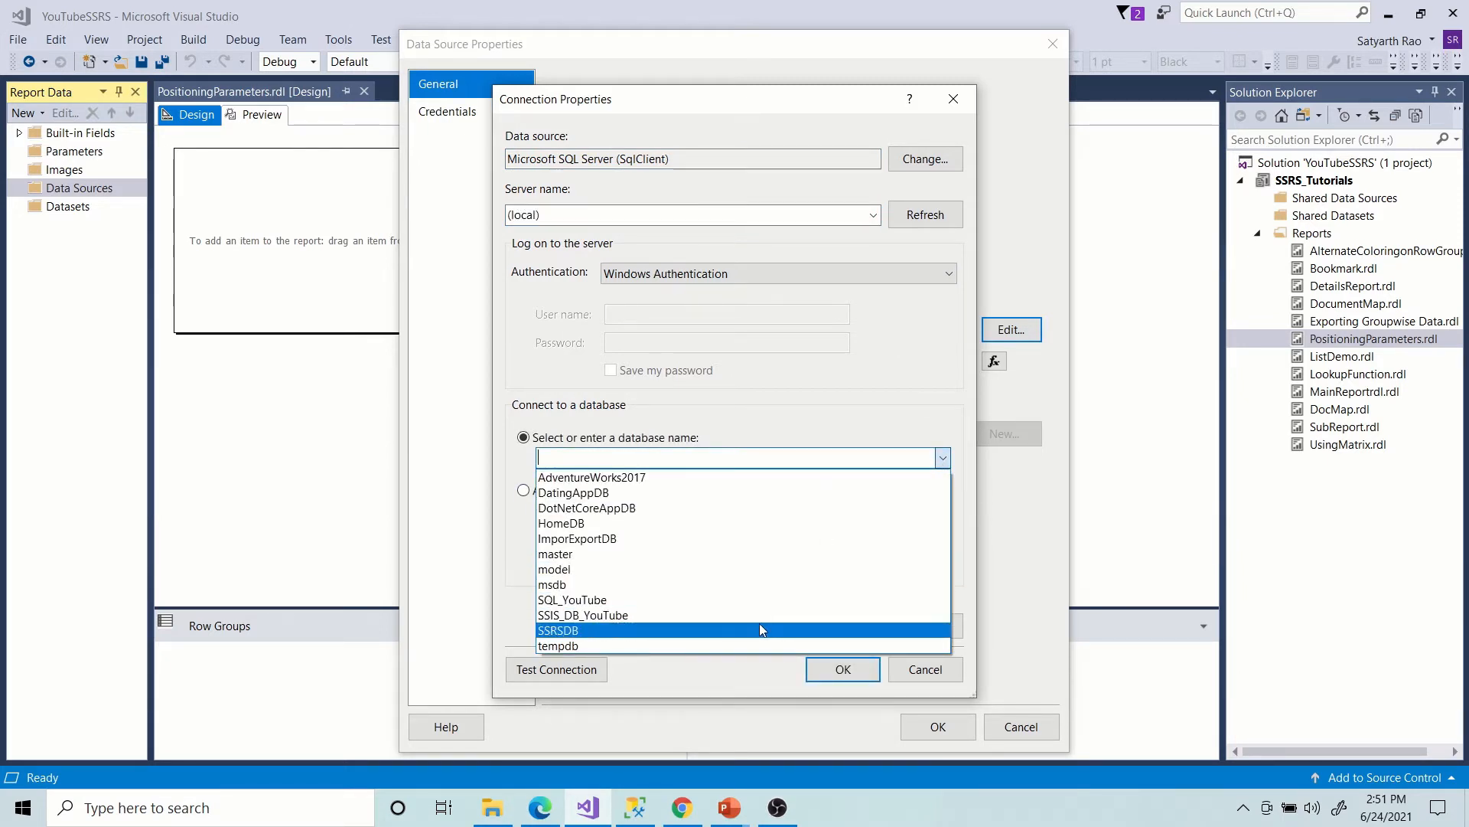
left_click(760, 628)
left_click(843, 671)
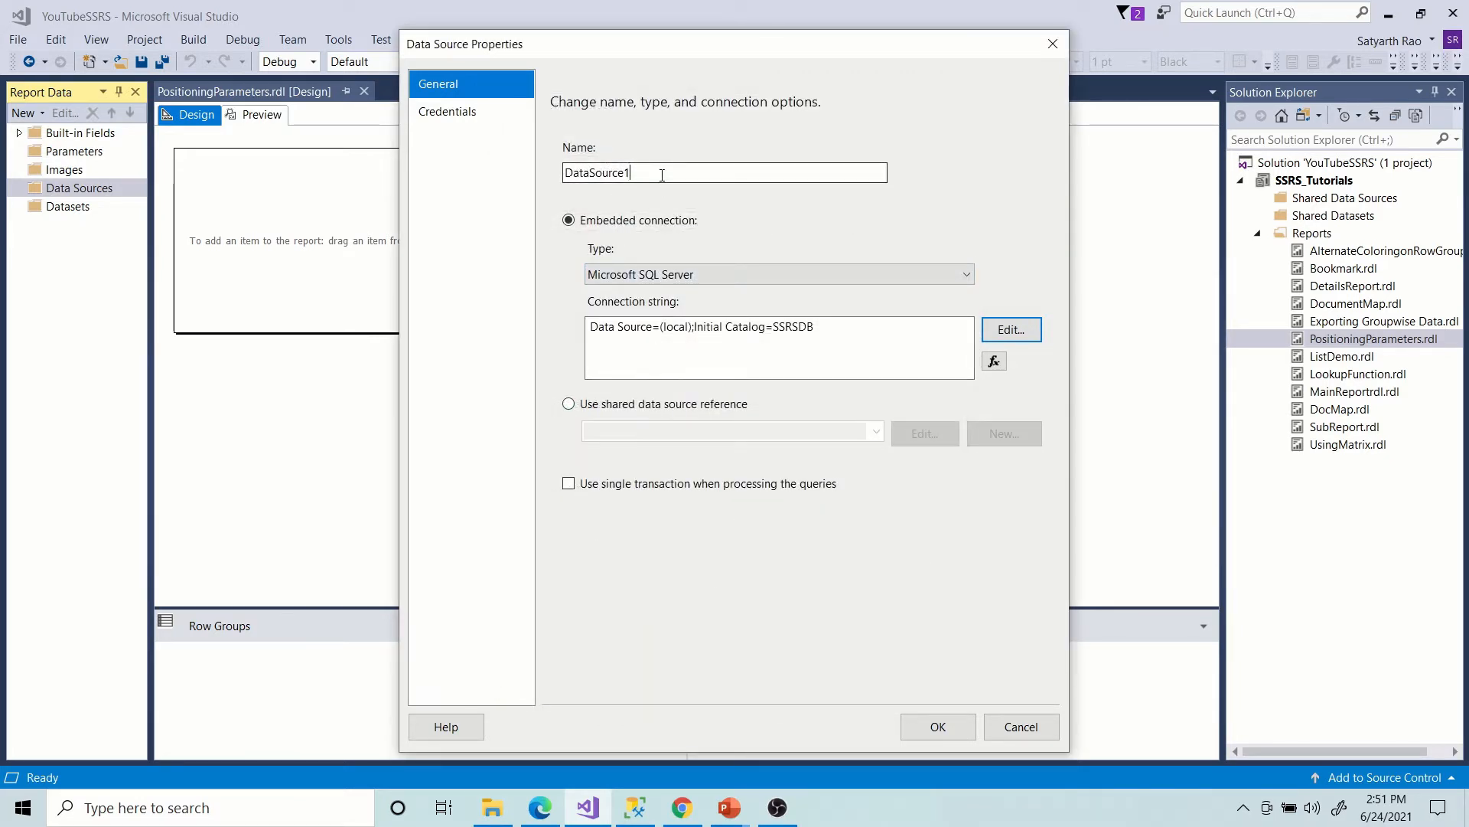
Name the new data source SSRSDB and save it.
left_click_drag(656, 172, 541, 166)
type("SS")
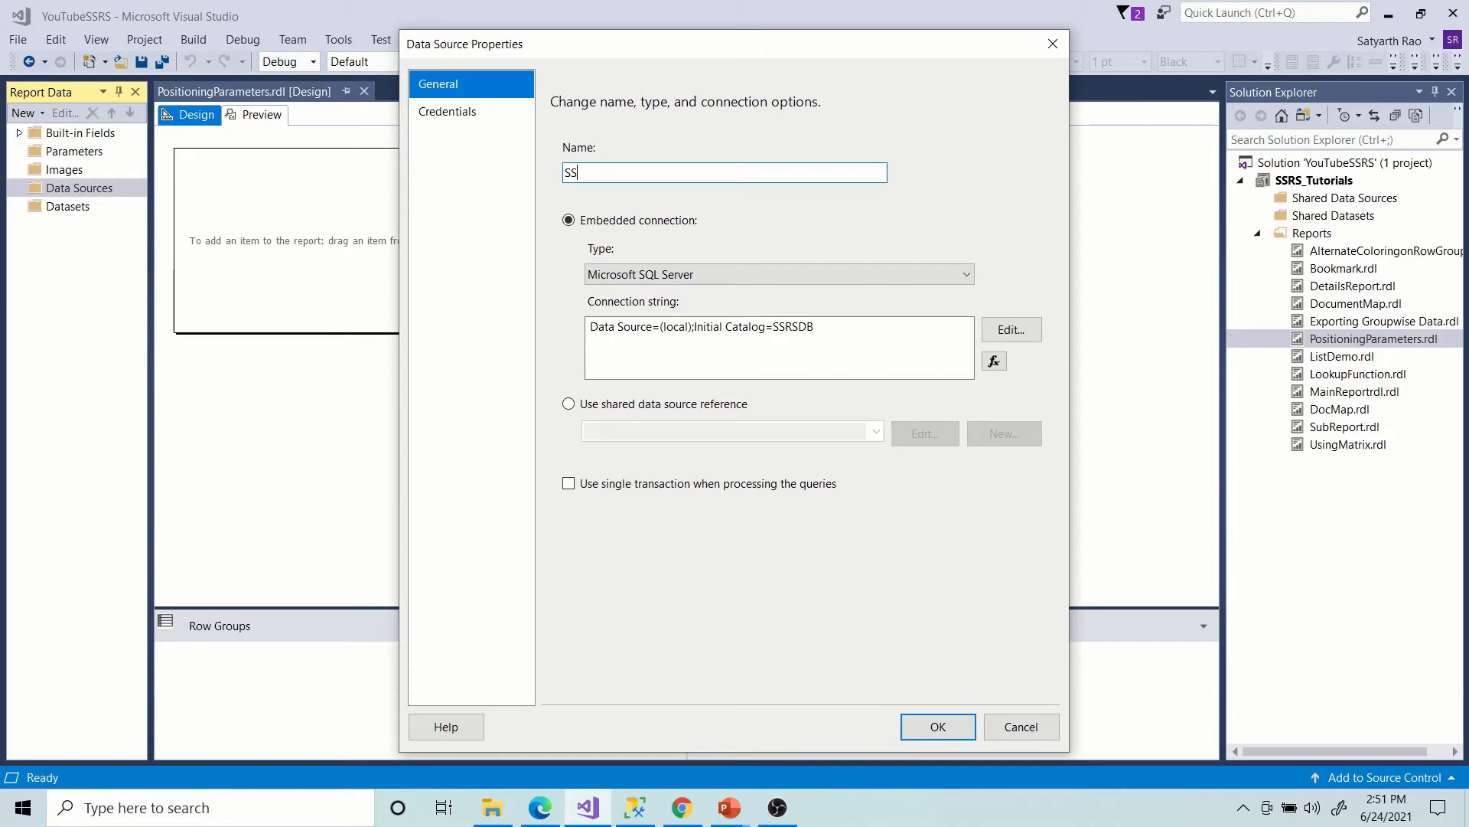
type("RSDB")
left_click(932, 726)
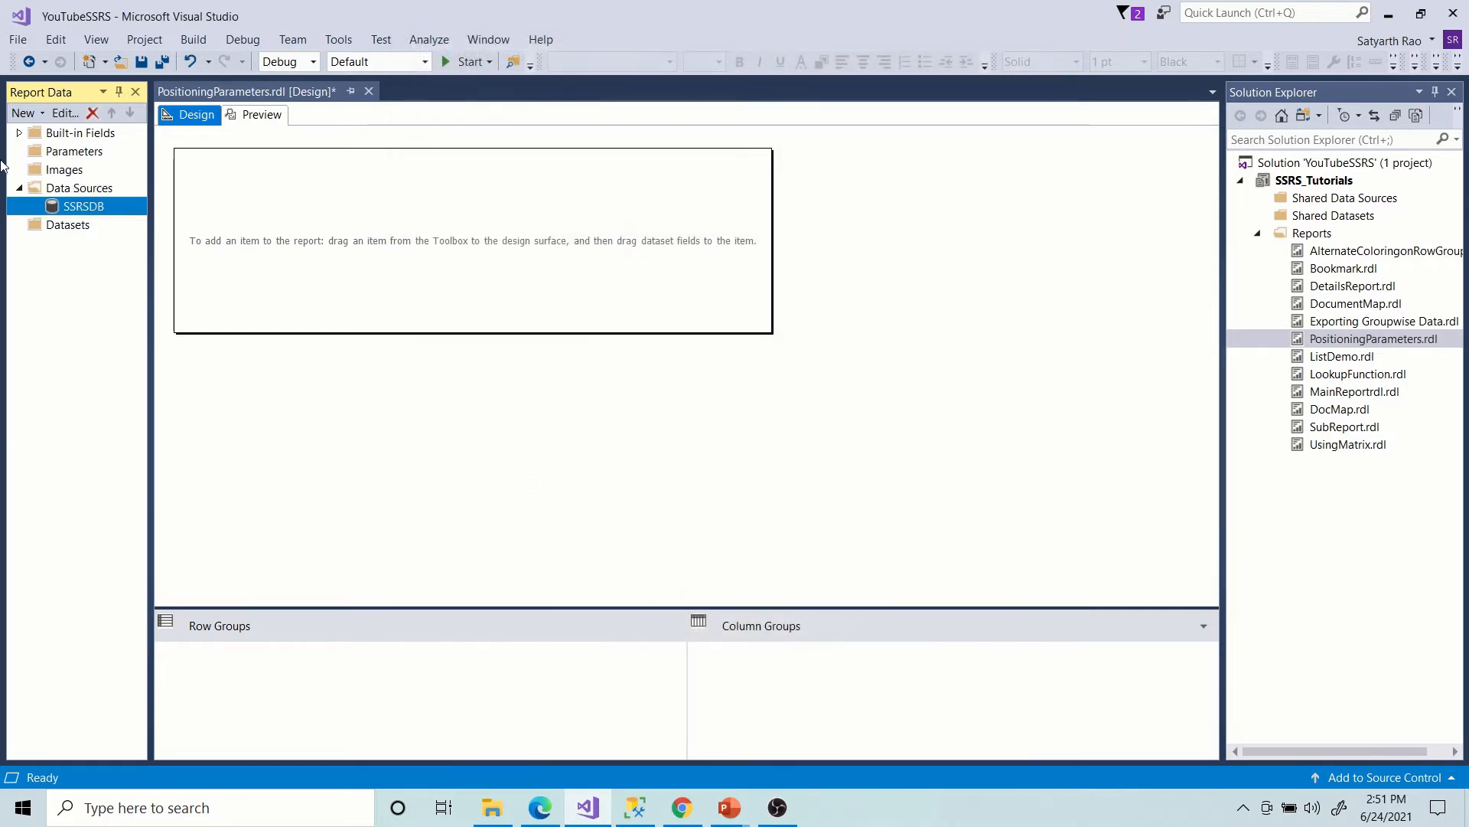
Add a dataset embedded in the report that uses the SSRSDB data source.
right_click(79, 227)
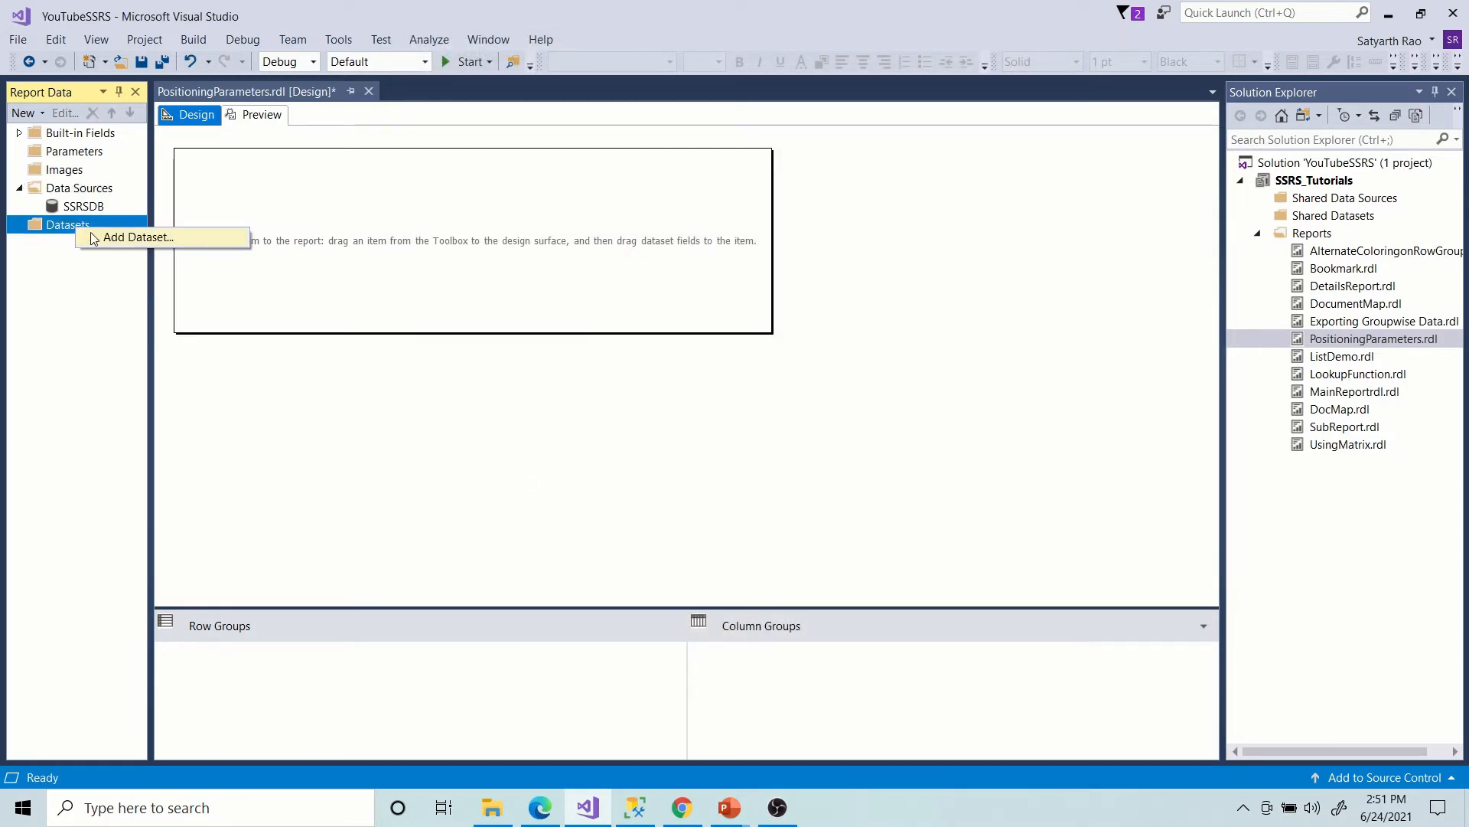
left_click(118, 237)
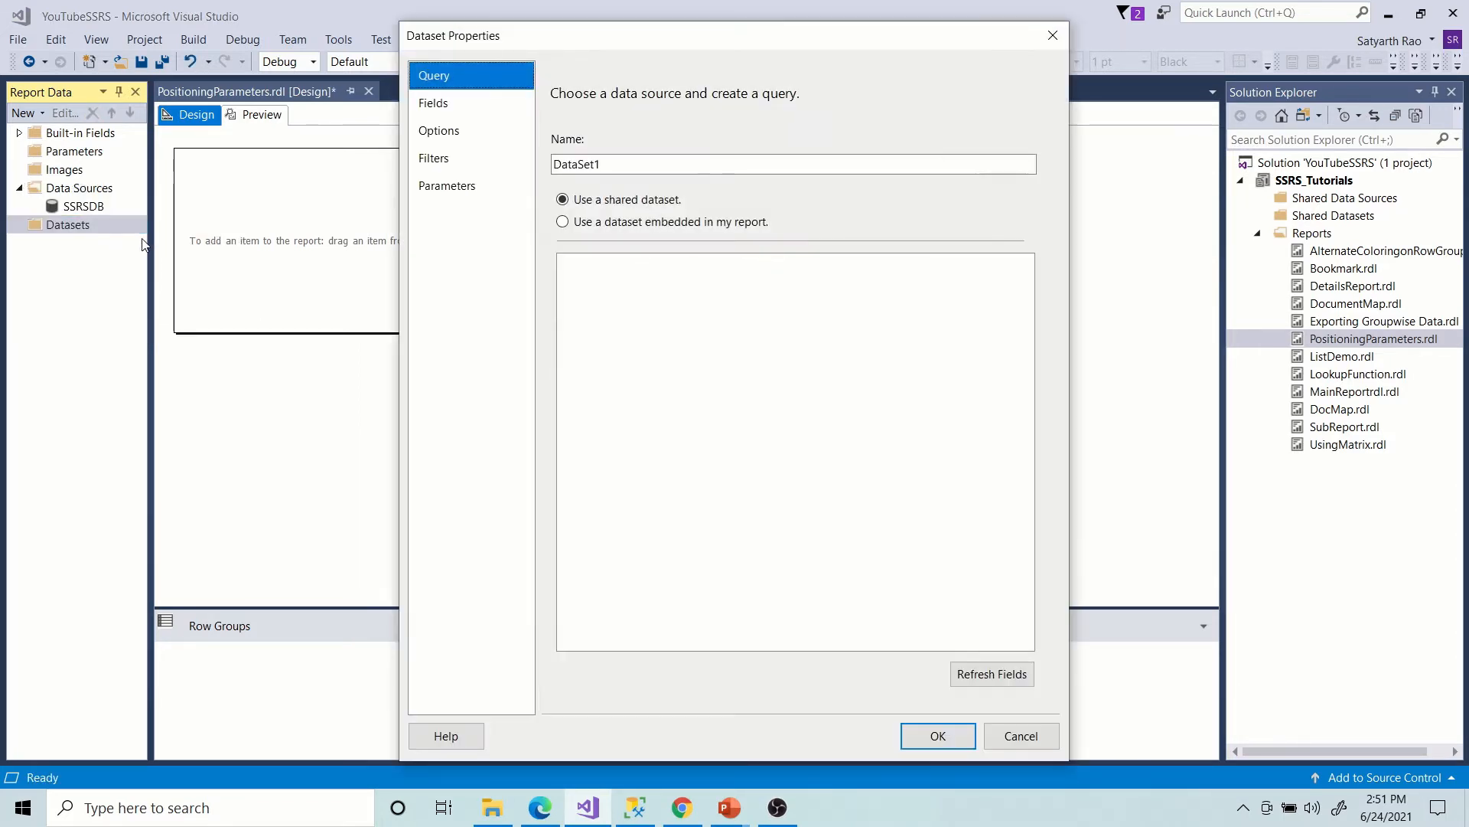
left_click(570, 223)
left_click(597, 292)
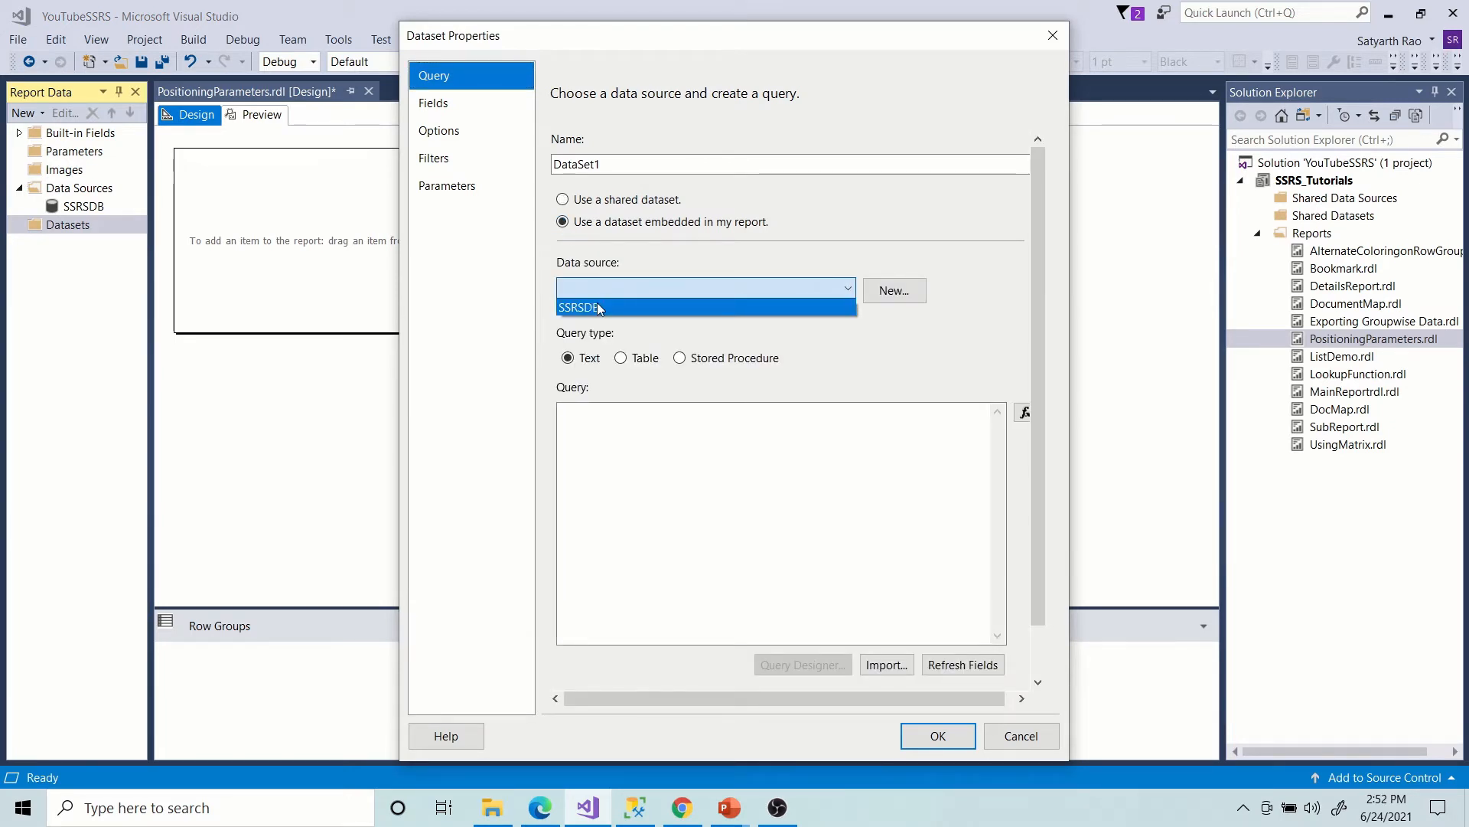
left_click(597, 302)
left_click(661, 479)
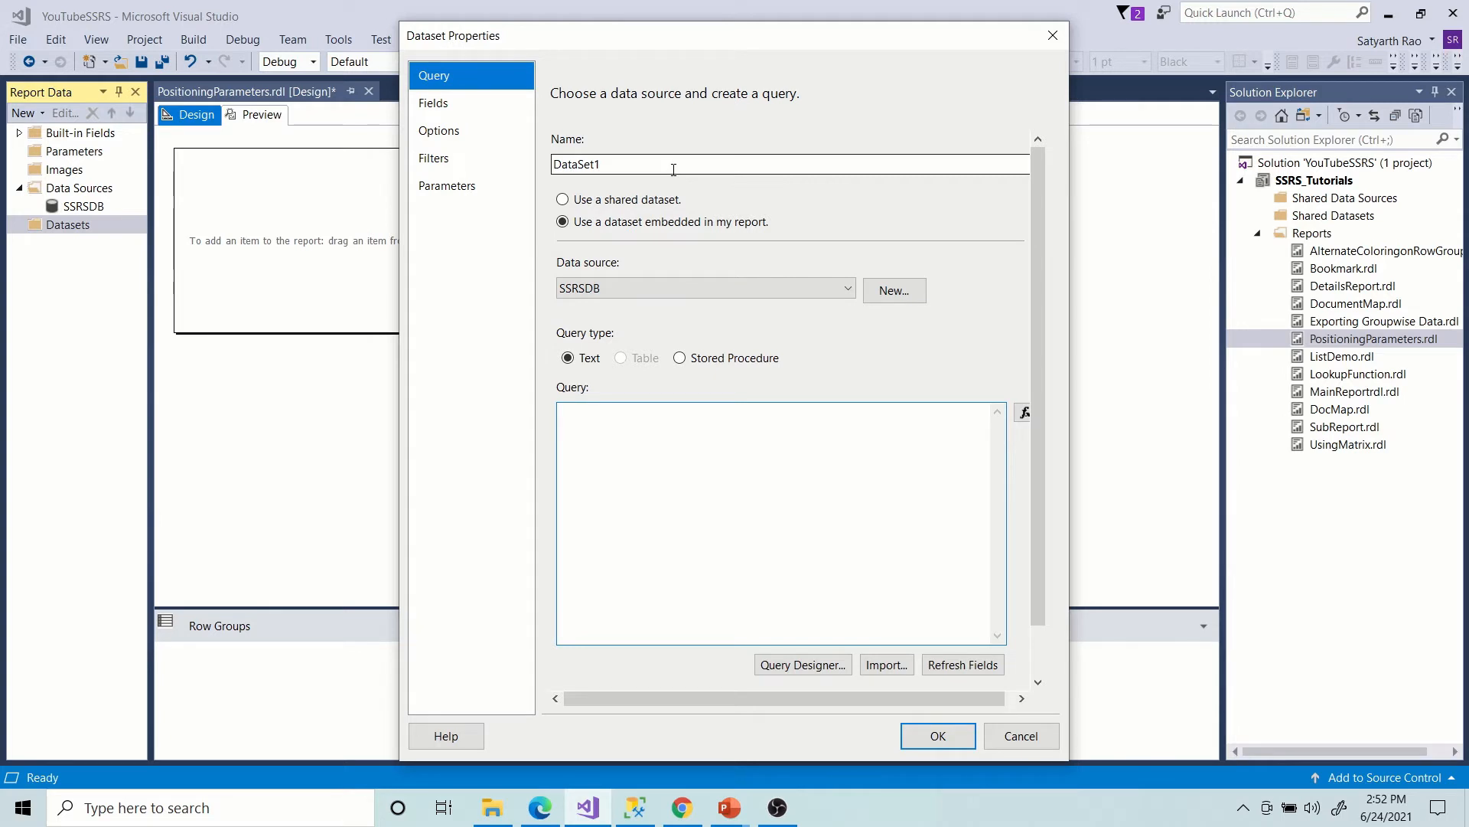
Name the dataset EmpDetails.
double_click(650, 164)
type("E")
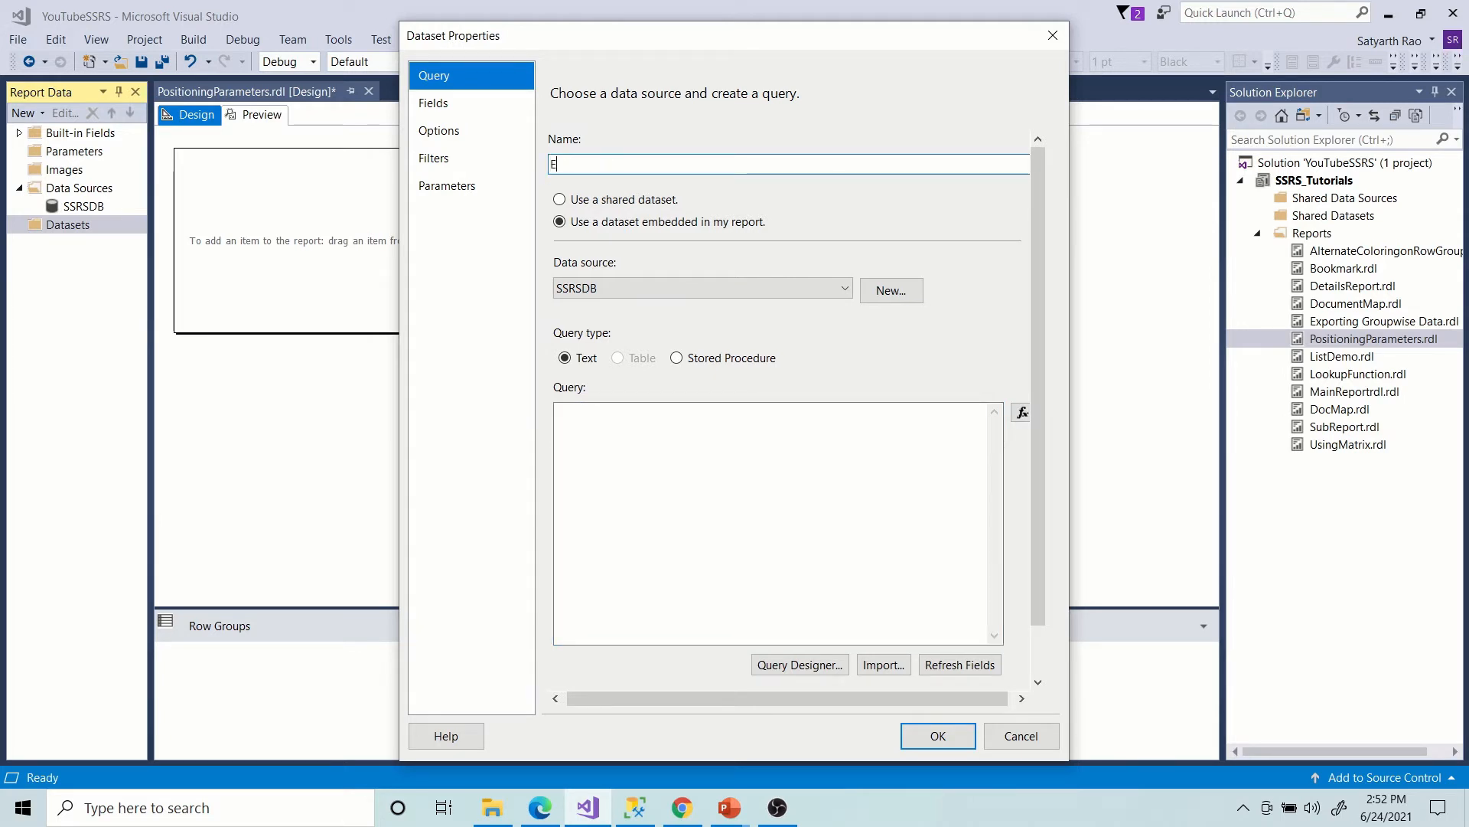
type("mpDetau")
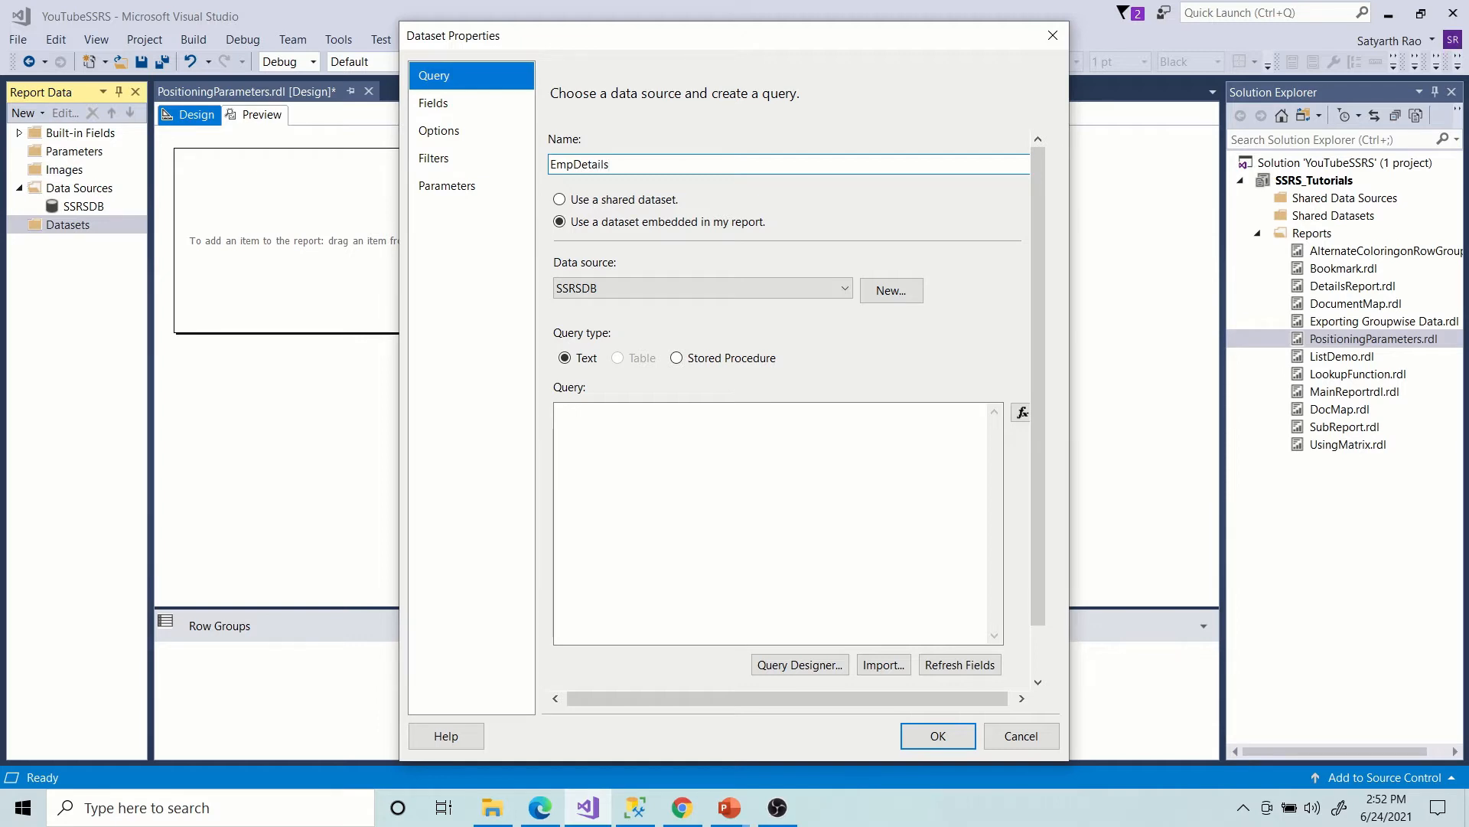
Switch to SQL Server Management Studio and duplicate the EmployeeDetails query below the original, separated by blank lines.
key("alt+Tab")
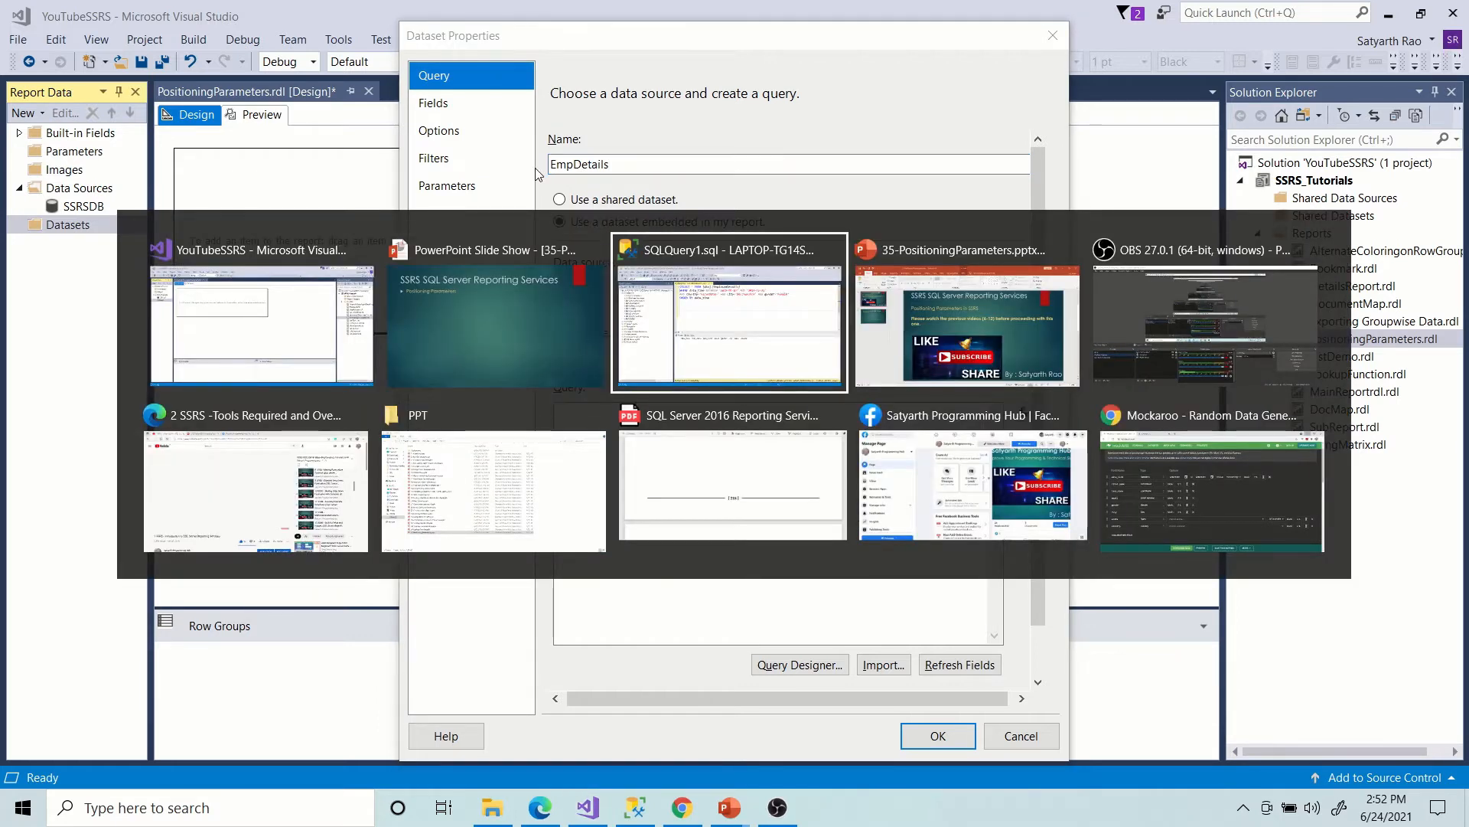
left_click(663, 257)
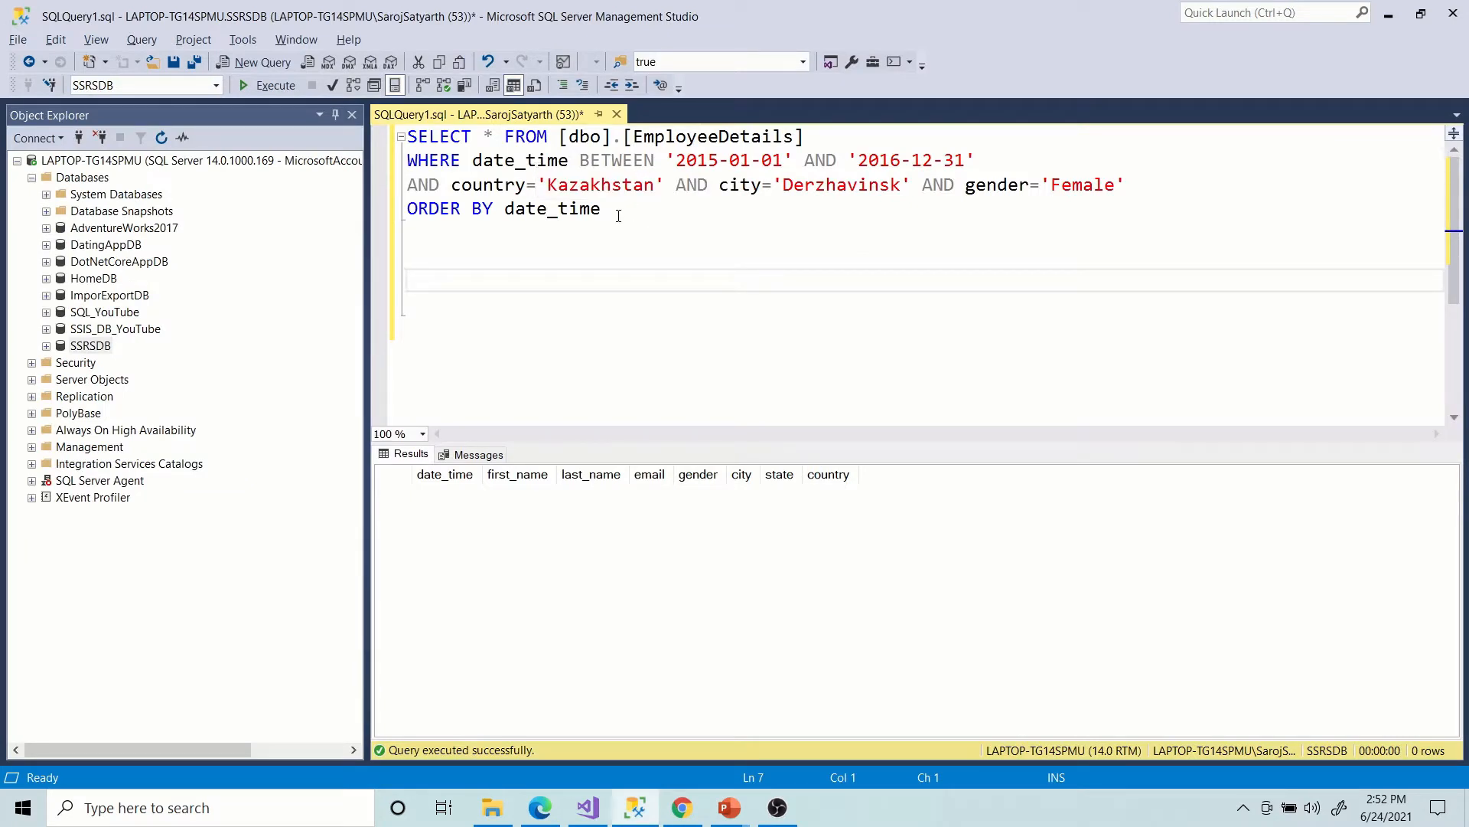
left_click_drag(618, 215, 397, 153)
key("ctrl+c")
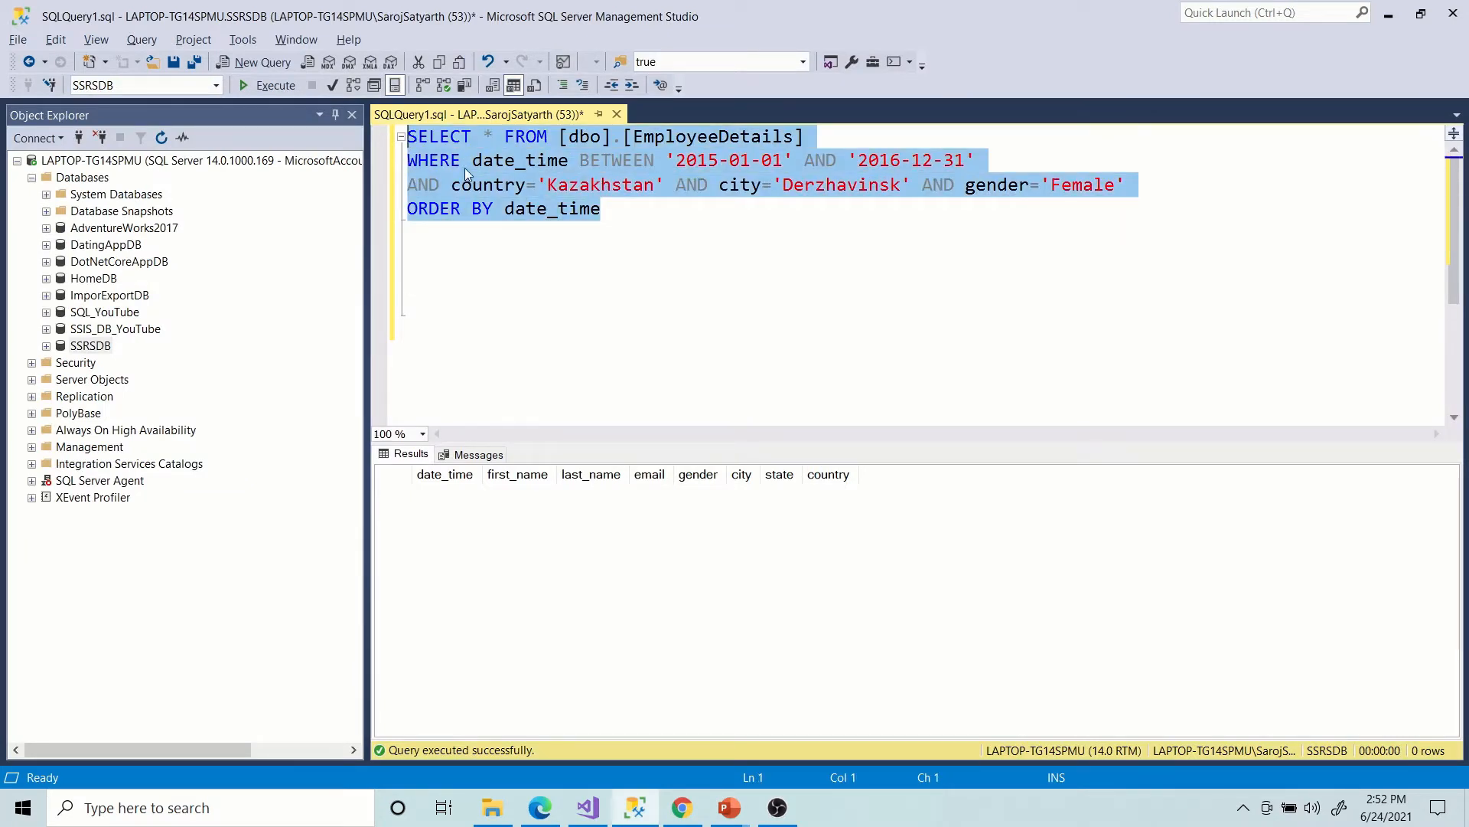
left_click(680, 222)
key("Return")
key("Return")
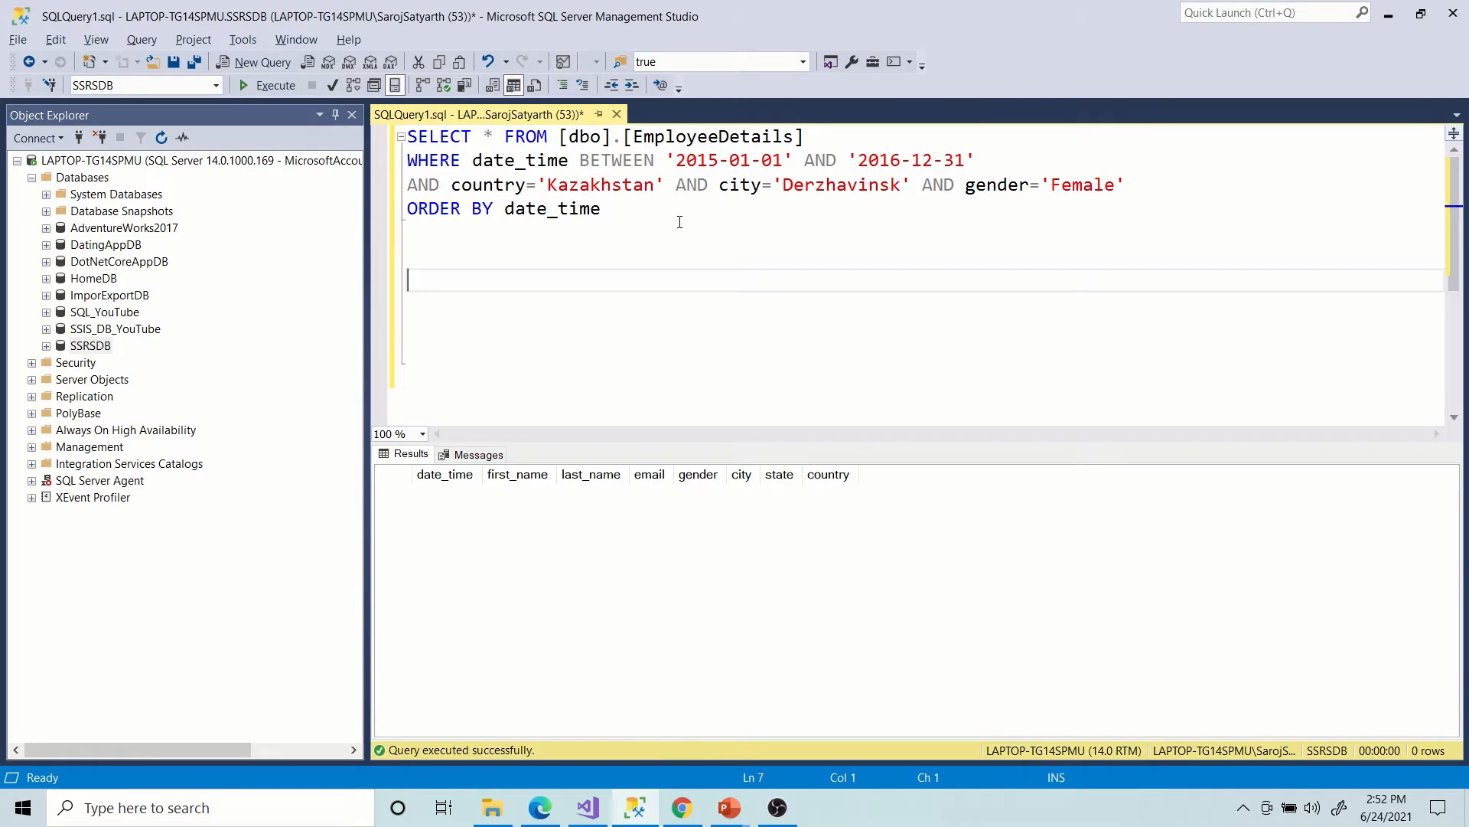
key("ctrl+v")
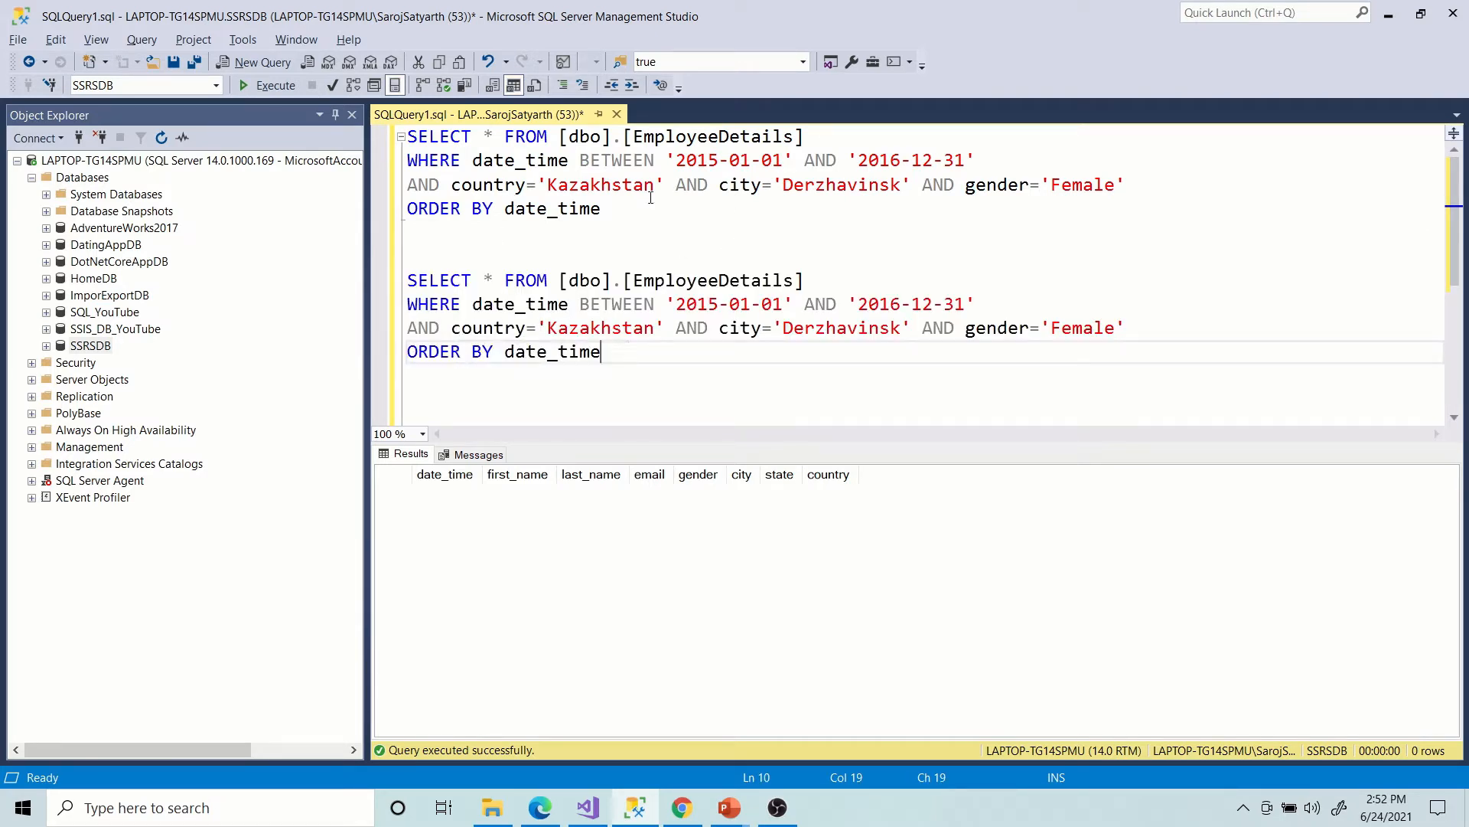
Comment out the gender condition in the first EmployeeDetails query and execute only that query.
left_click_drag(601, 208, 363, 128)
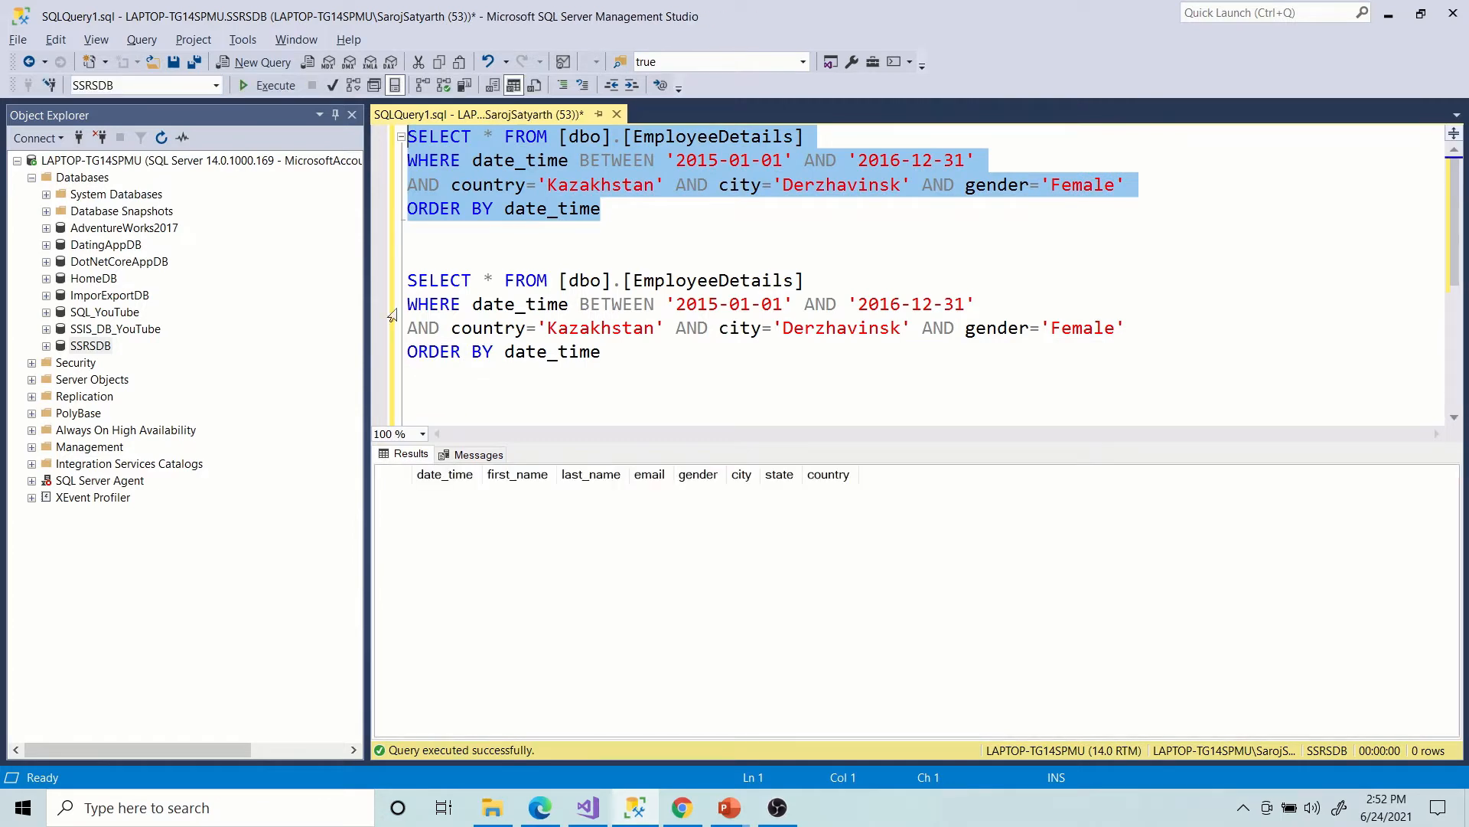
left_click(923, 187)
type("--")
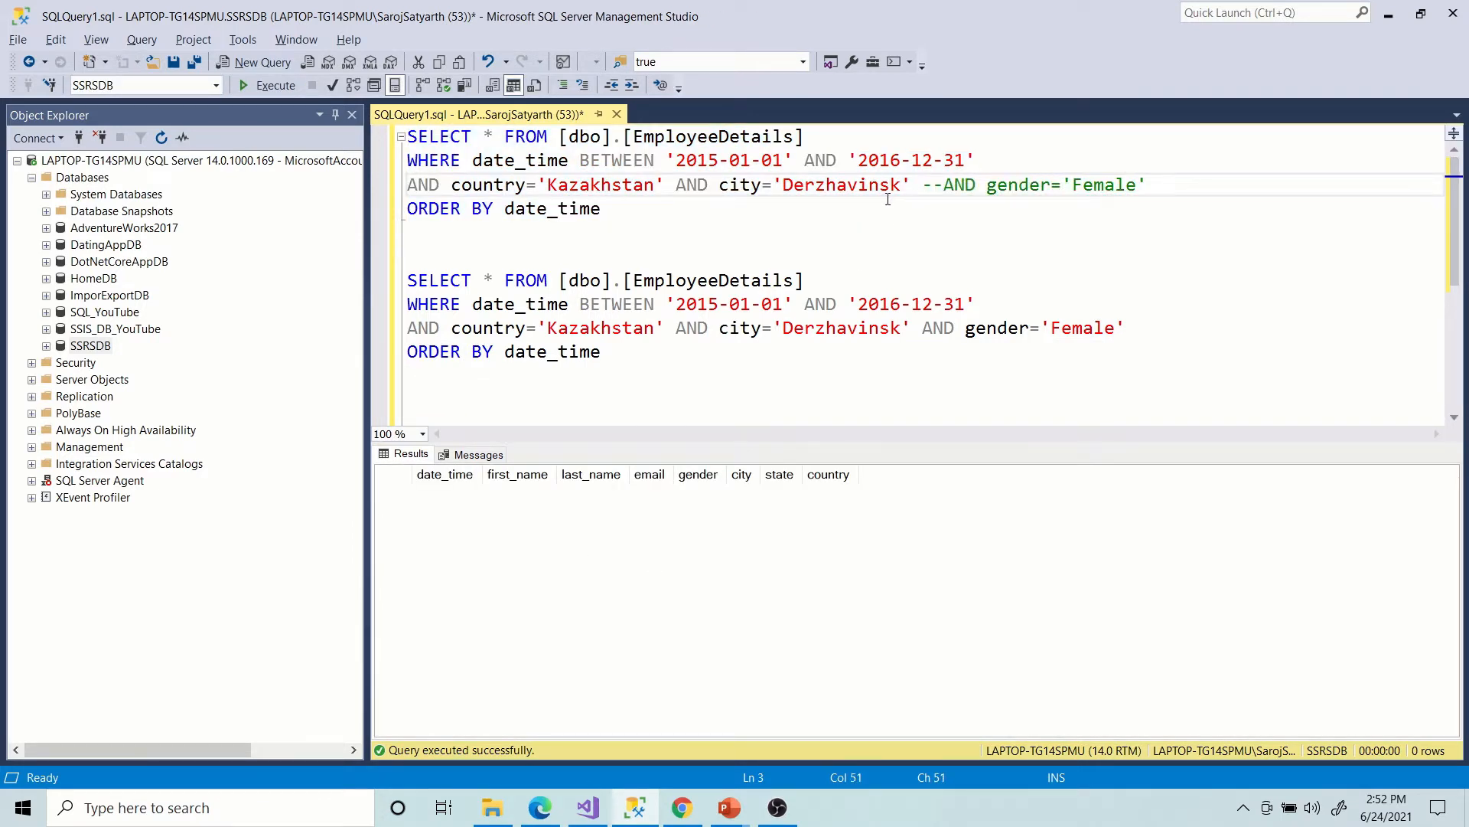
left_click_drag(604, 214, 388, 141)
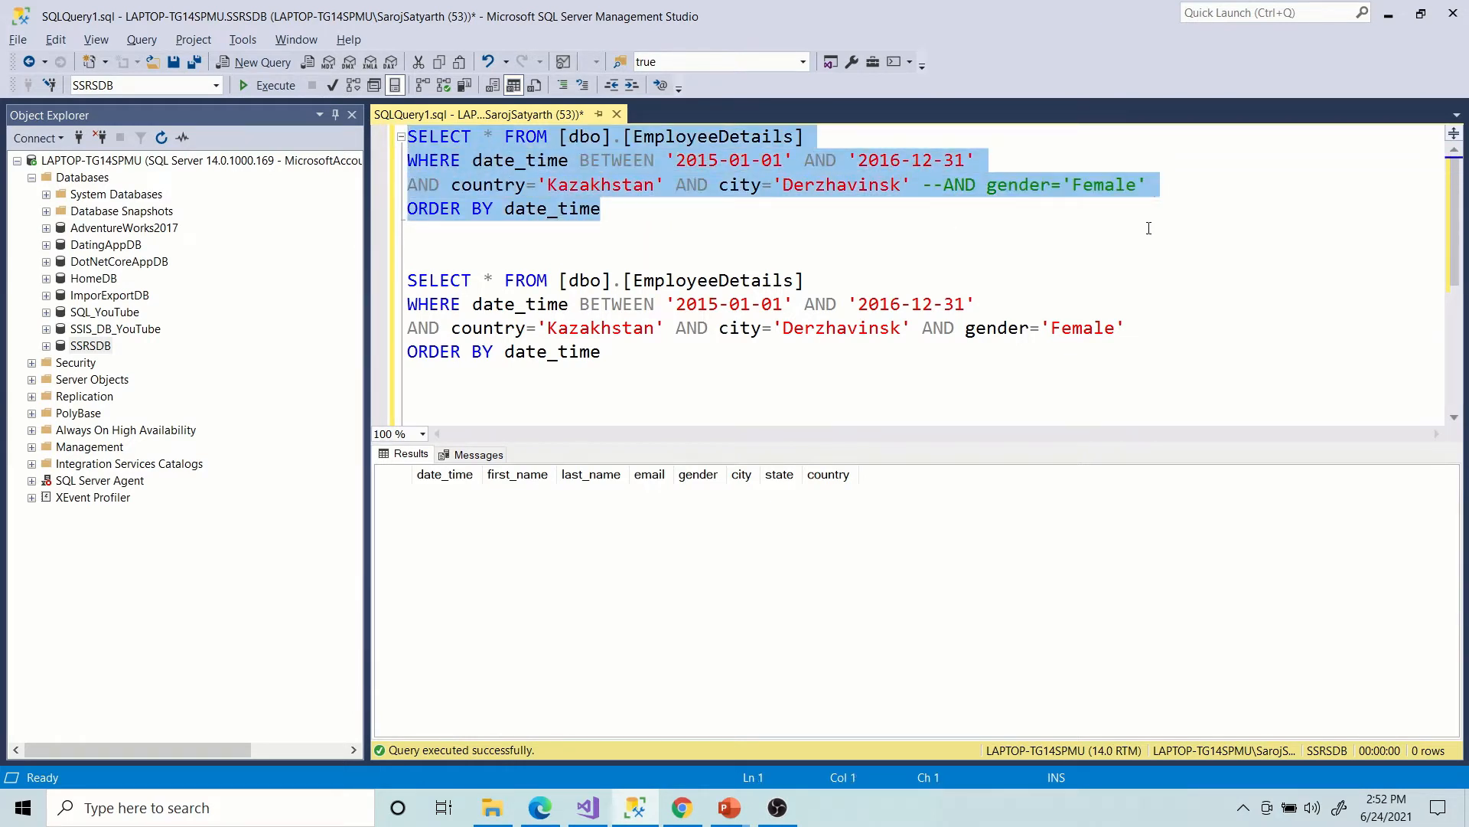
left_click(268, 85)
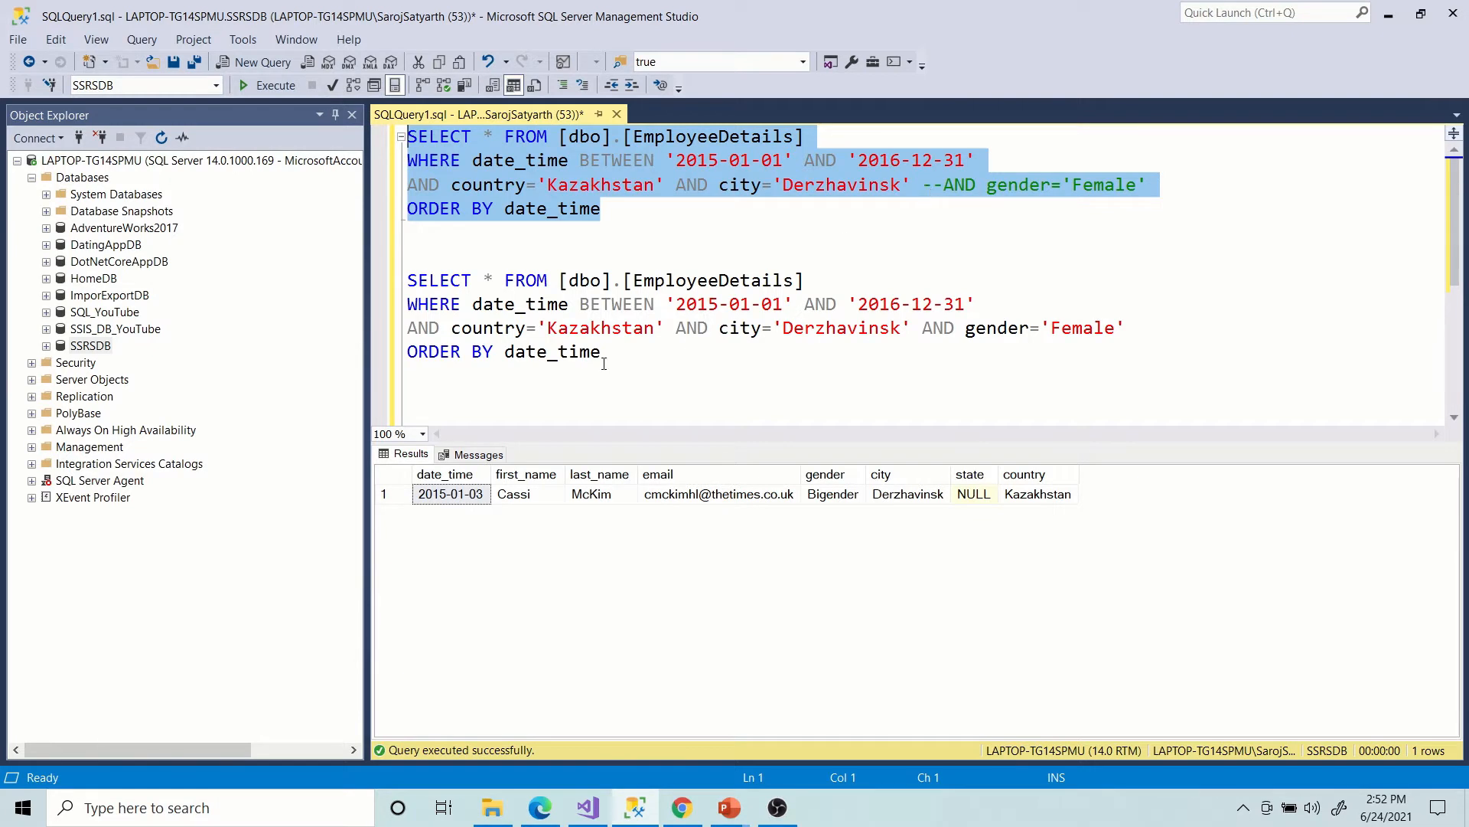
left_click(452, 329)
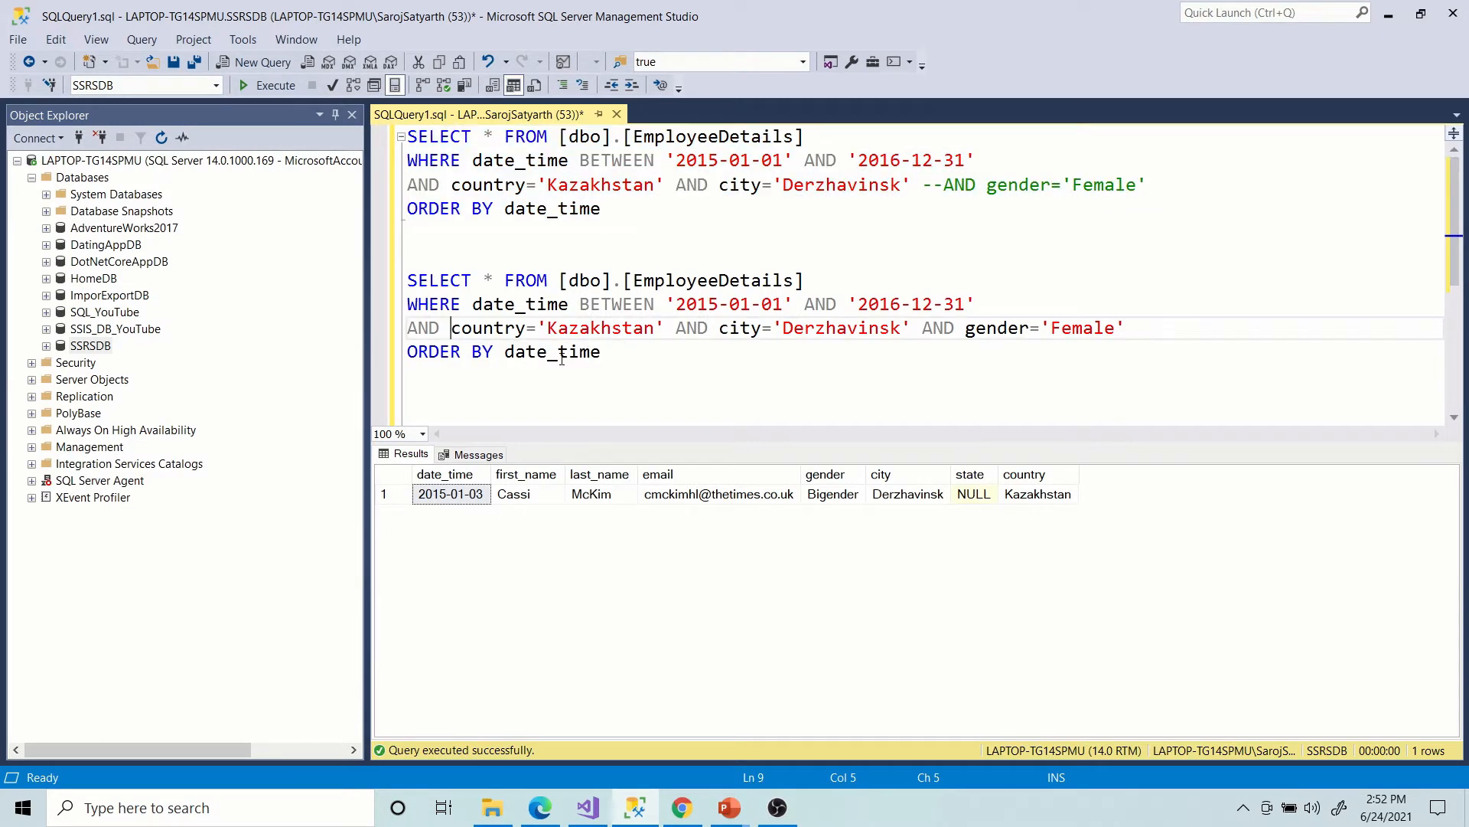
key("shift+Right")
key("shift+Right")
key("shift+Right")
key("shift+Right")
key("shift+Right")
key("shift+Right")
key("shift+Right")
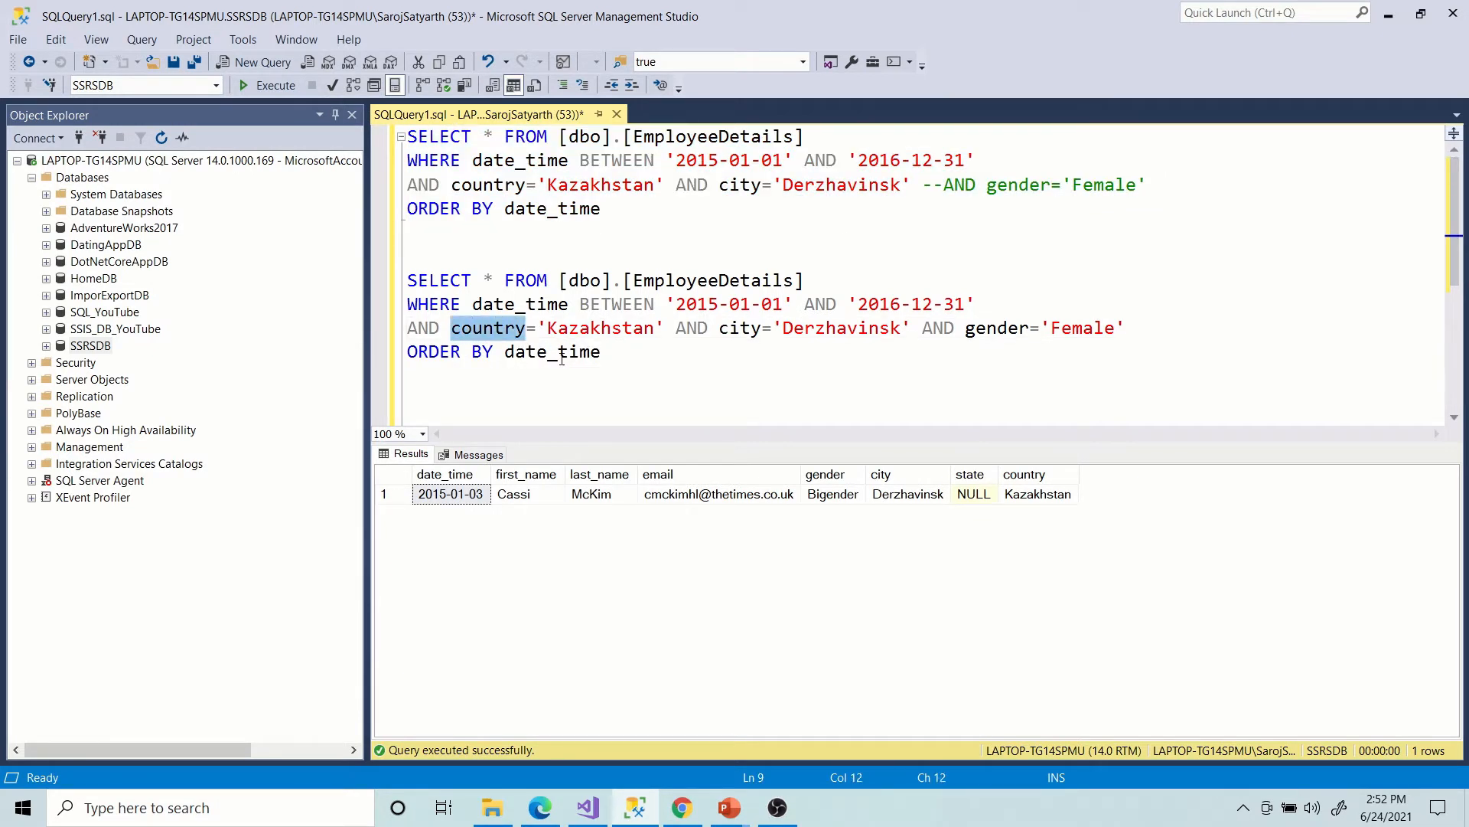
key("Right")
key("Right")
key("shift+Right")
key("shift+Right")
key("shift+Right")
key("shift+Right")
key("shift+Right")
key("shift+Right")
key("shift+Right")
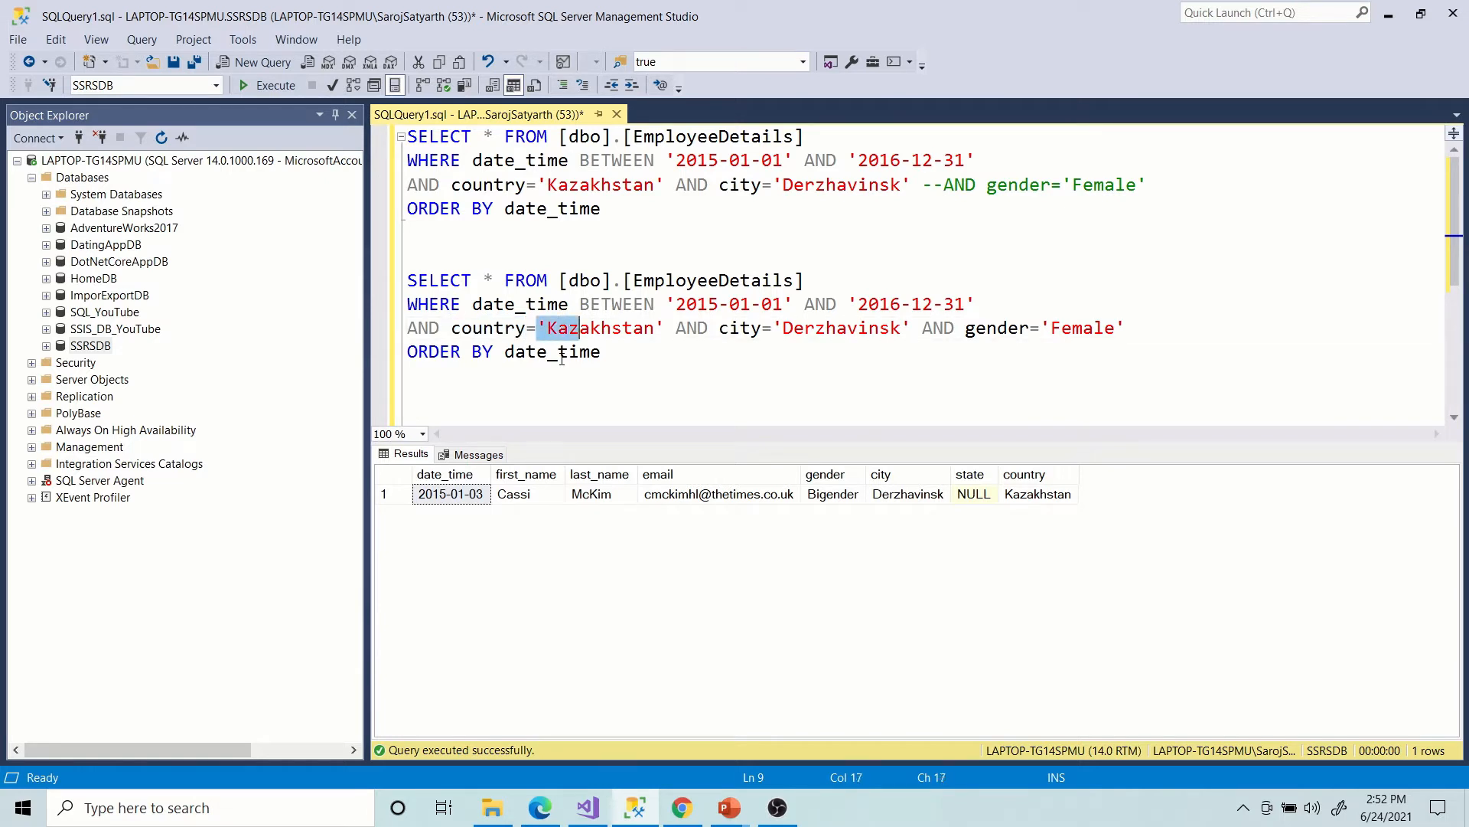
key("shift+Right")
key("shift+Right")
key("shift+Right")
key("shift+Right")
key("shift+Right")
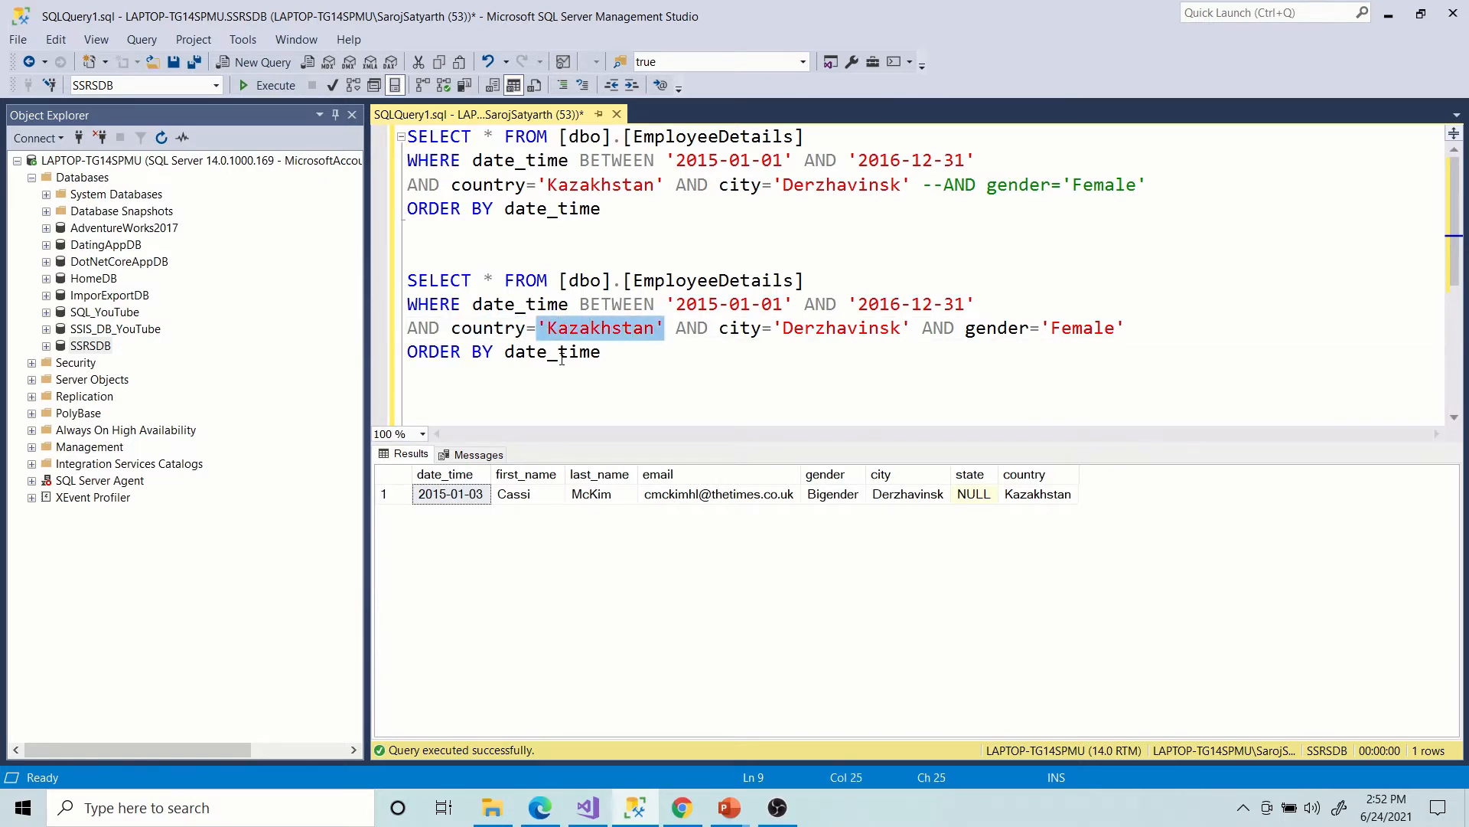
type("@country")
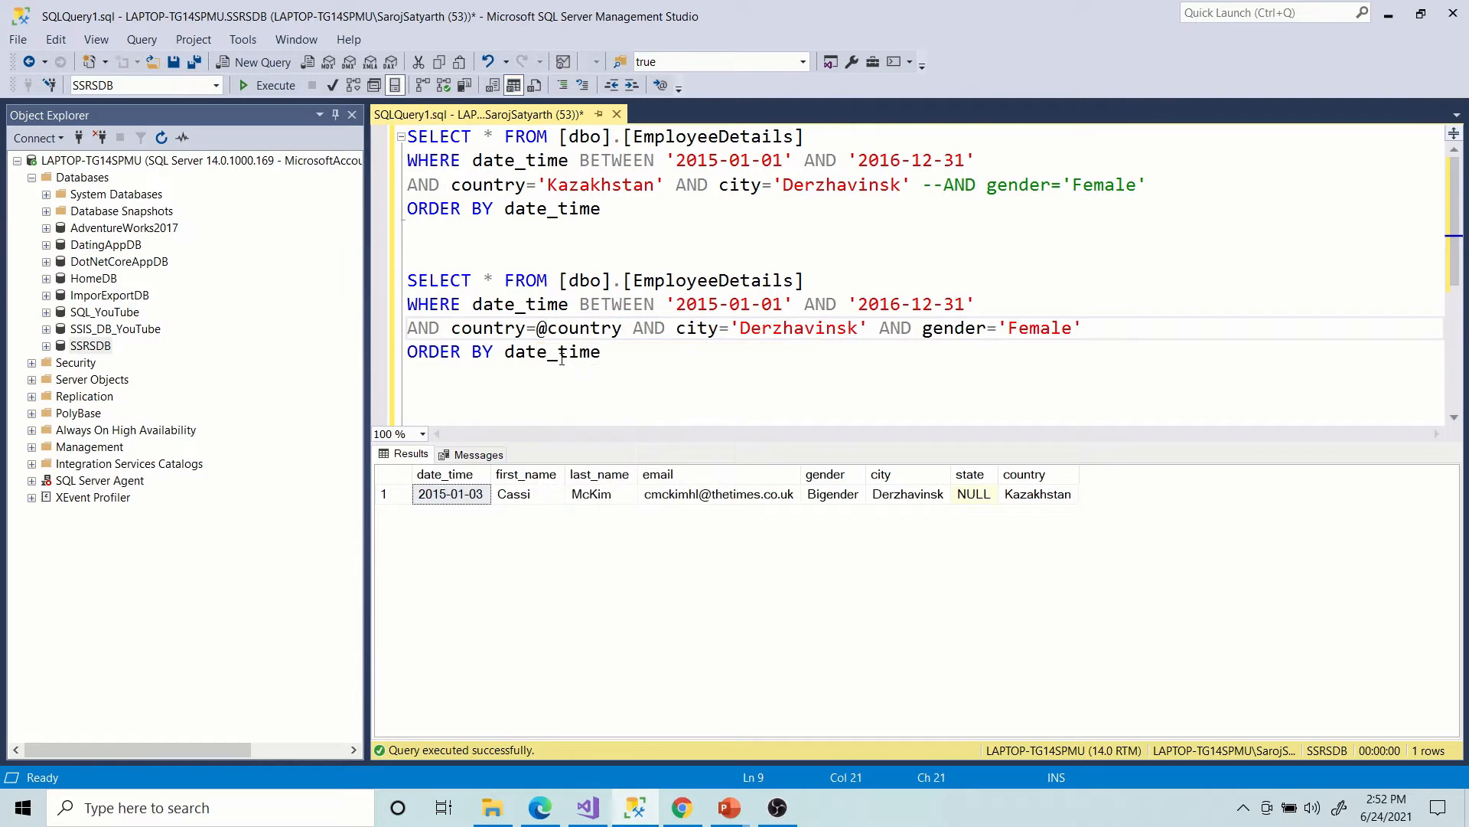
key("Left")
key("Left")
key("Left")
key("Left")
key("BackSpace")
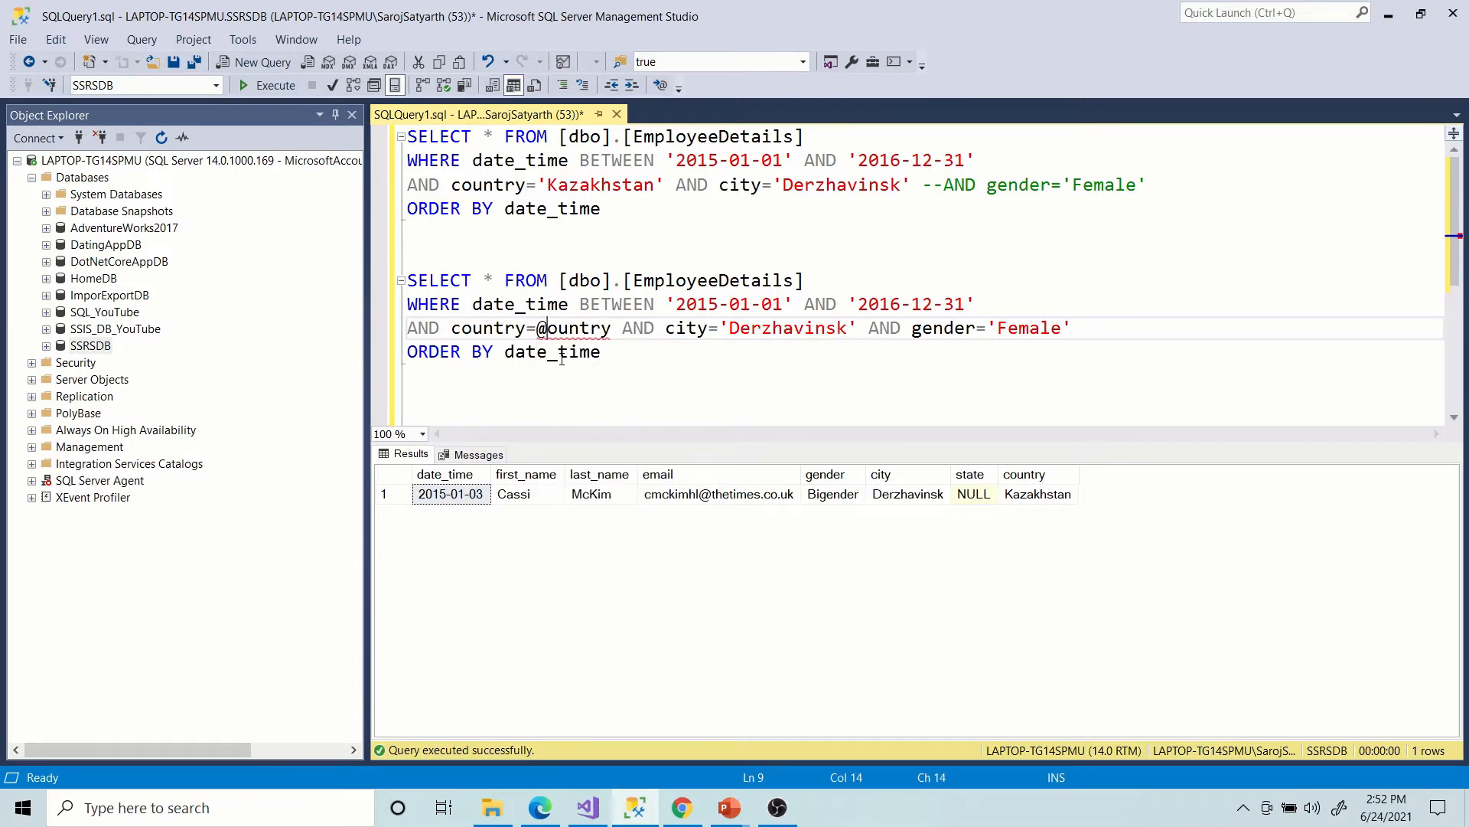
type("C")
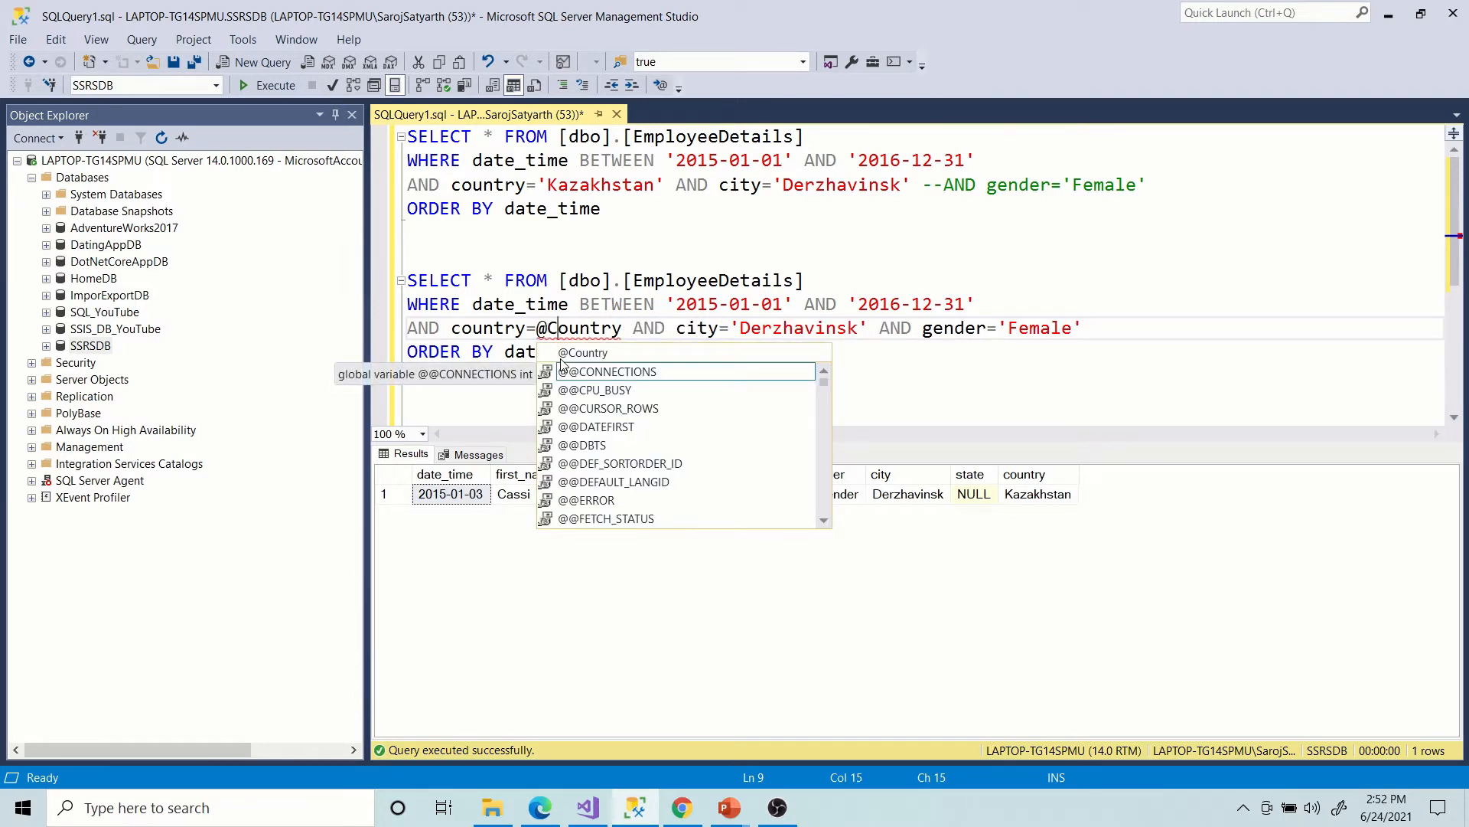
left_click(716, 400)
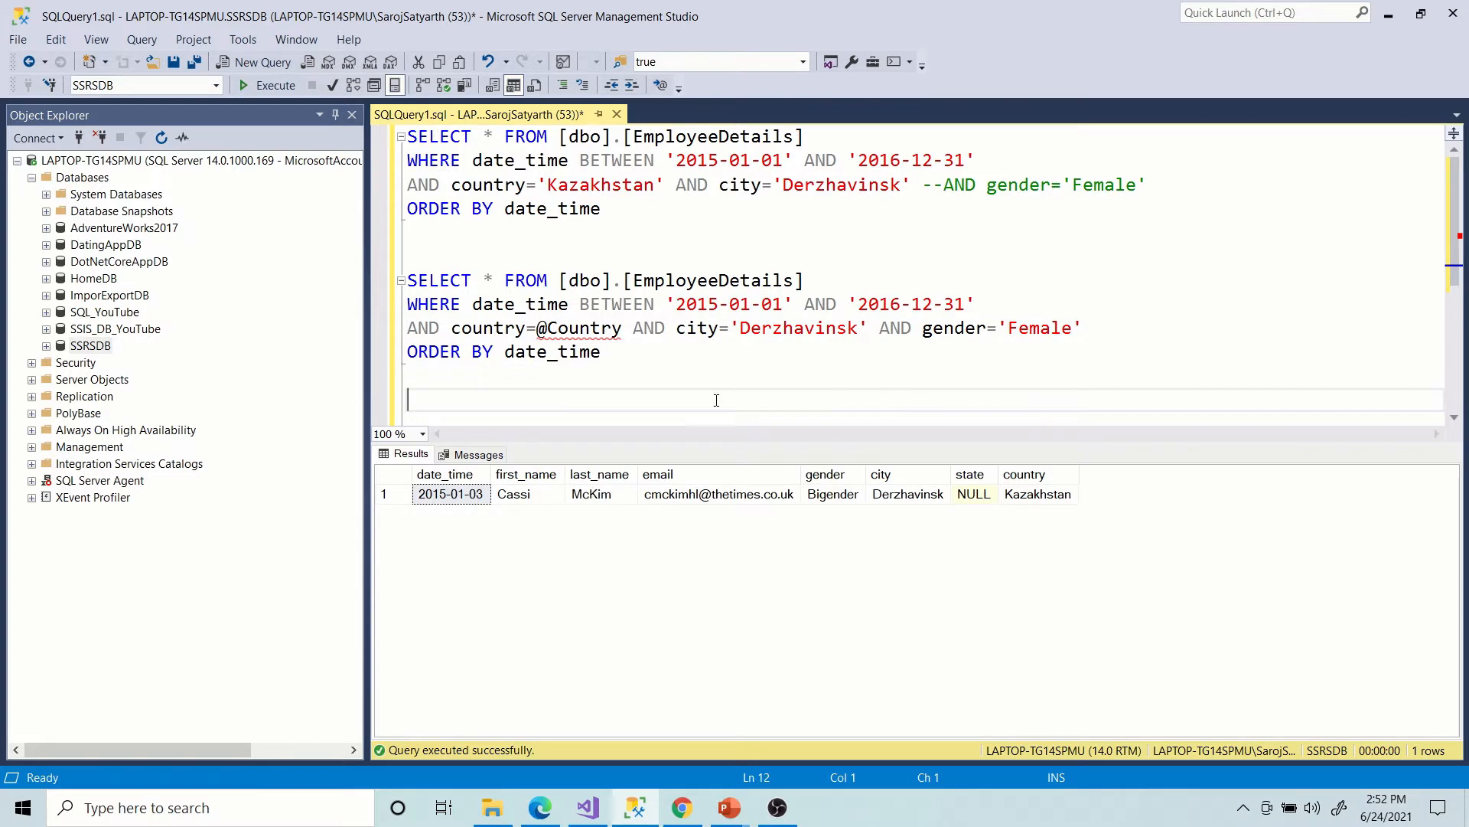
left_click(685, 334)
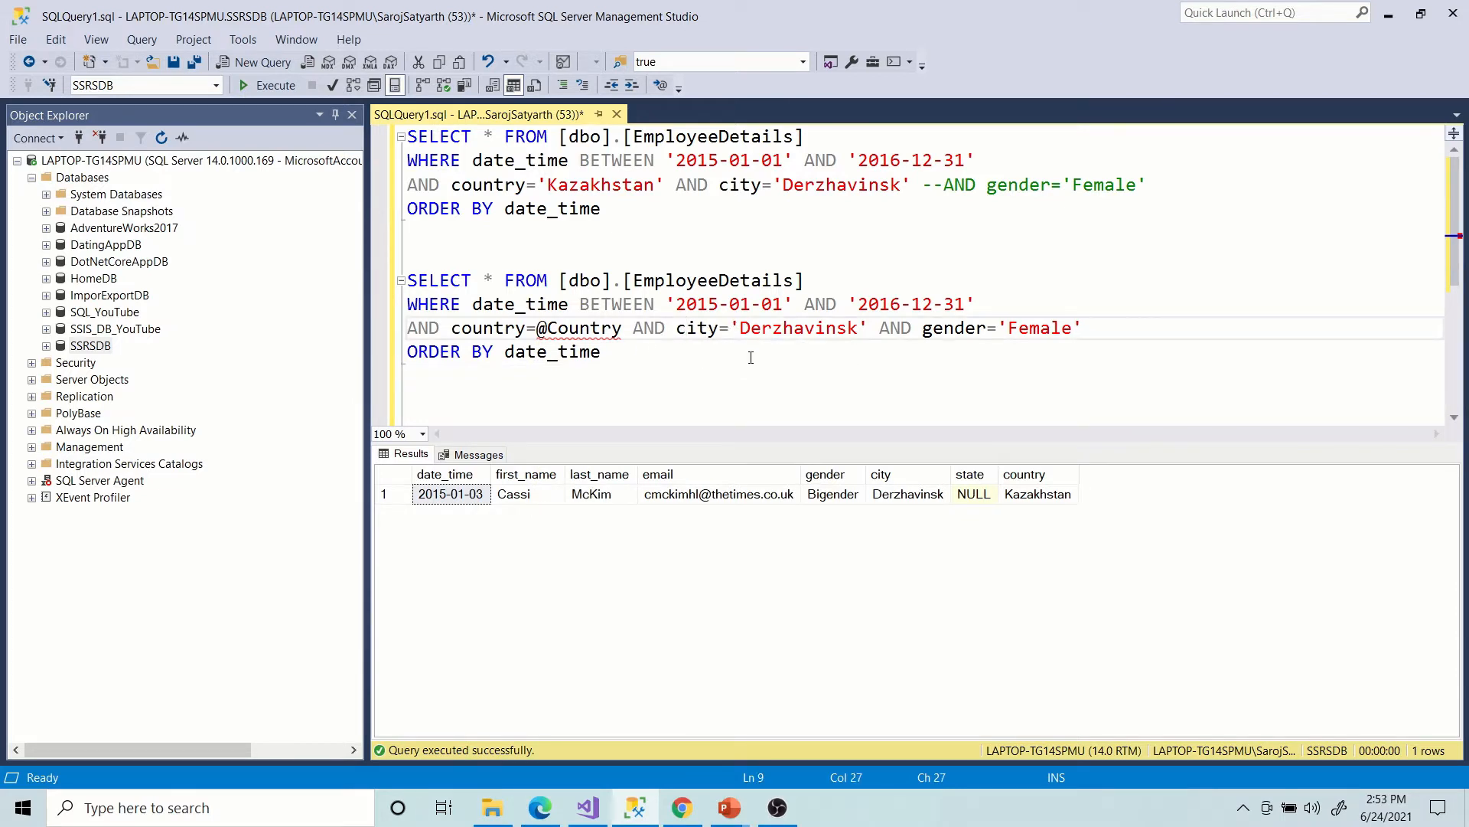
key("Left")
key("shift+Right")
key("shift+Right")
key("shift+Right")
key("shift+Right")
key("Right")
key("Right")
key("shift+Right")
key("shift+Right")
key("shift+Right")
key("shift+Right")
key("shift+Right")
key("shift+Right")
key("shift+Right")
key("shift+Right")
key("shift+Right")
key("shift+Right")
key("shift+Right")
key("shift+Right")
key("shift+Right")
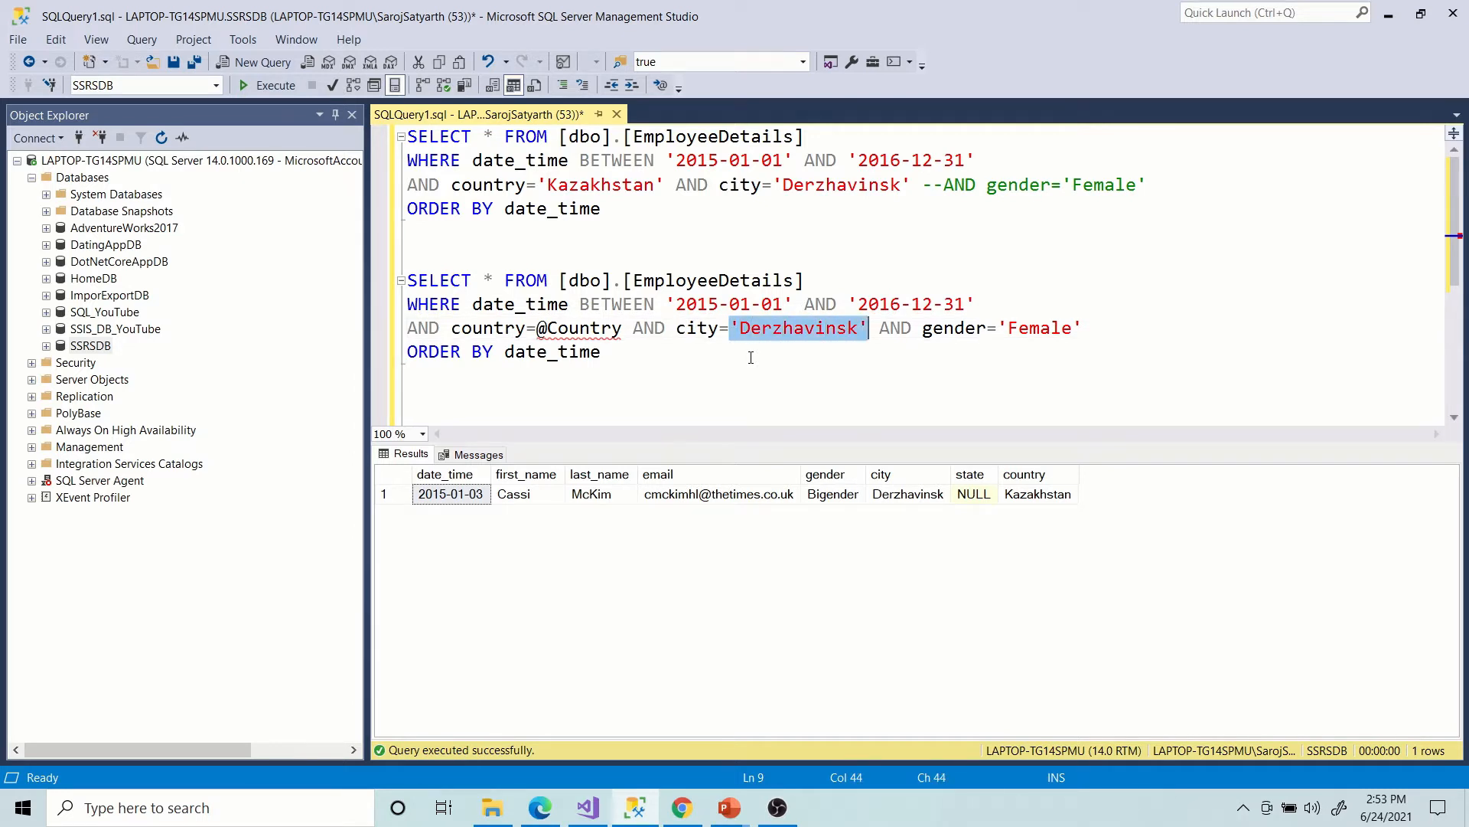
type("@city")
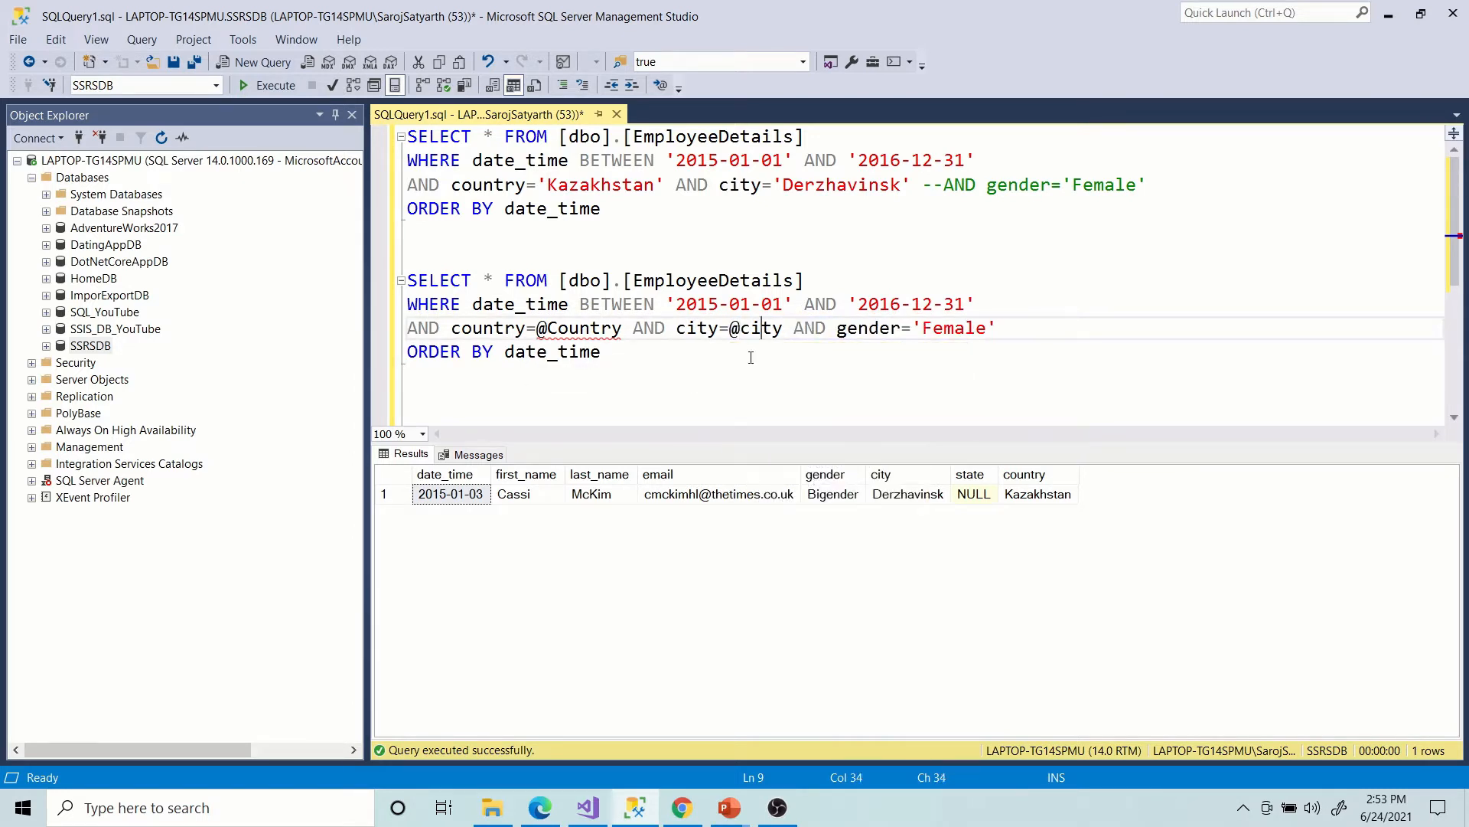
key("BackSpace")
type("C")
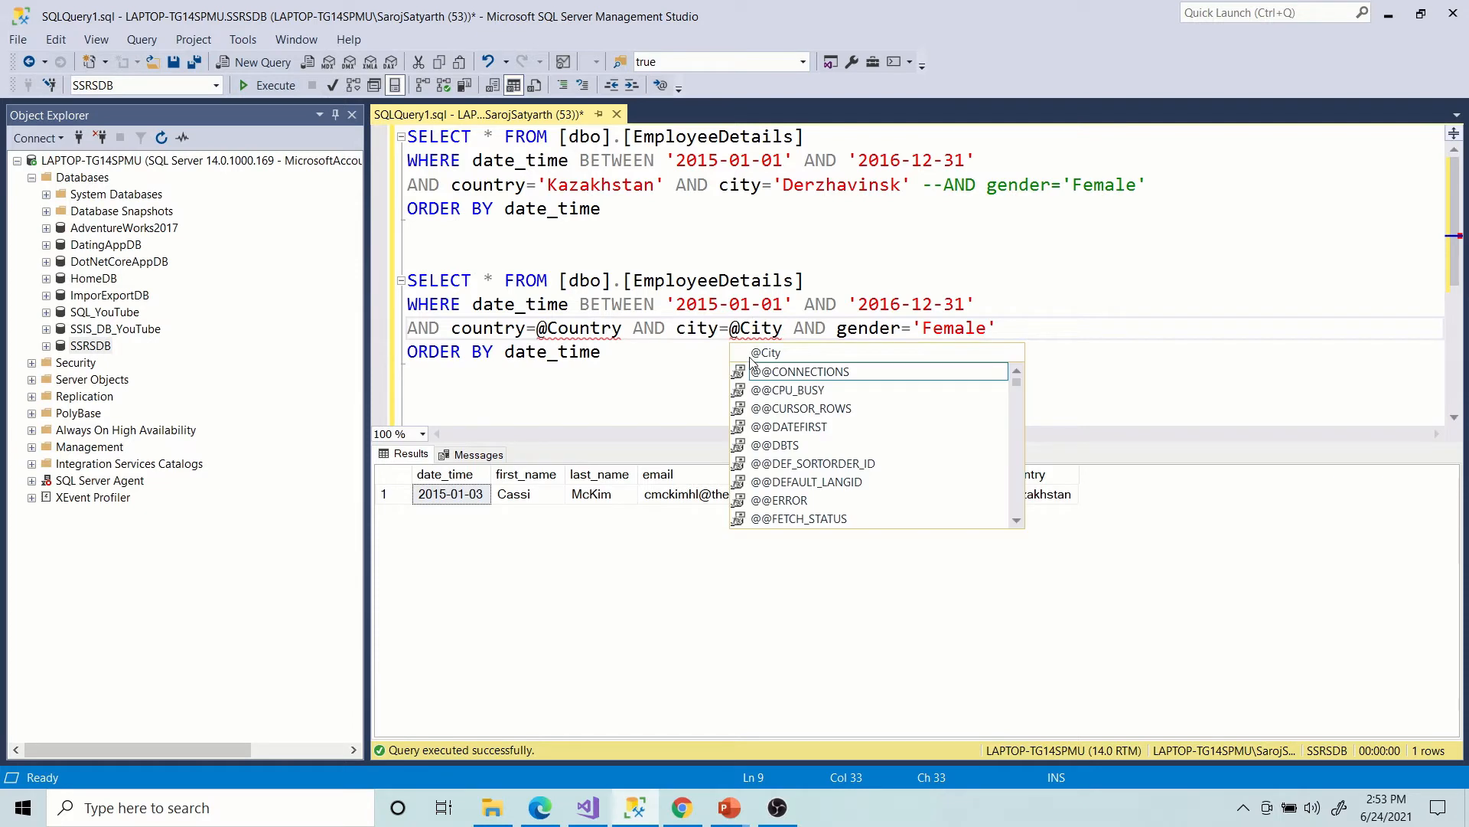
double_click(865, 329)
key("ctrl+c")
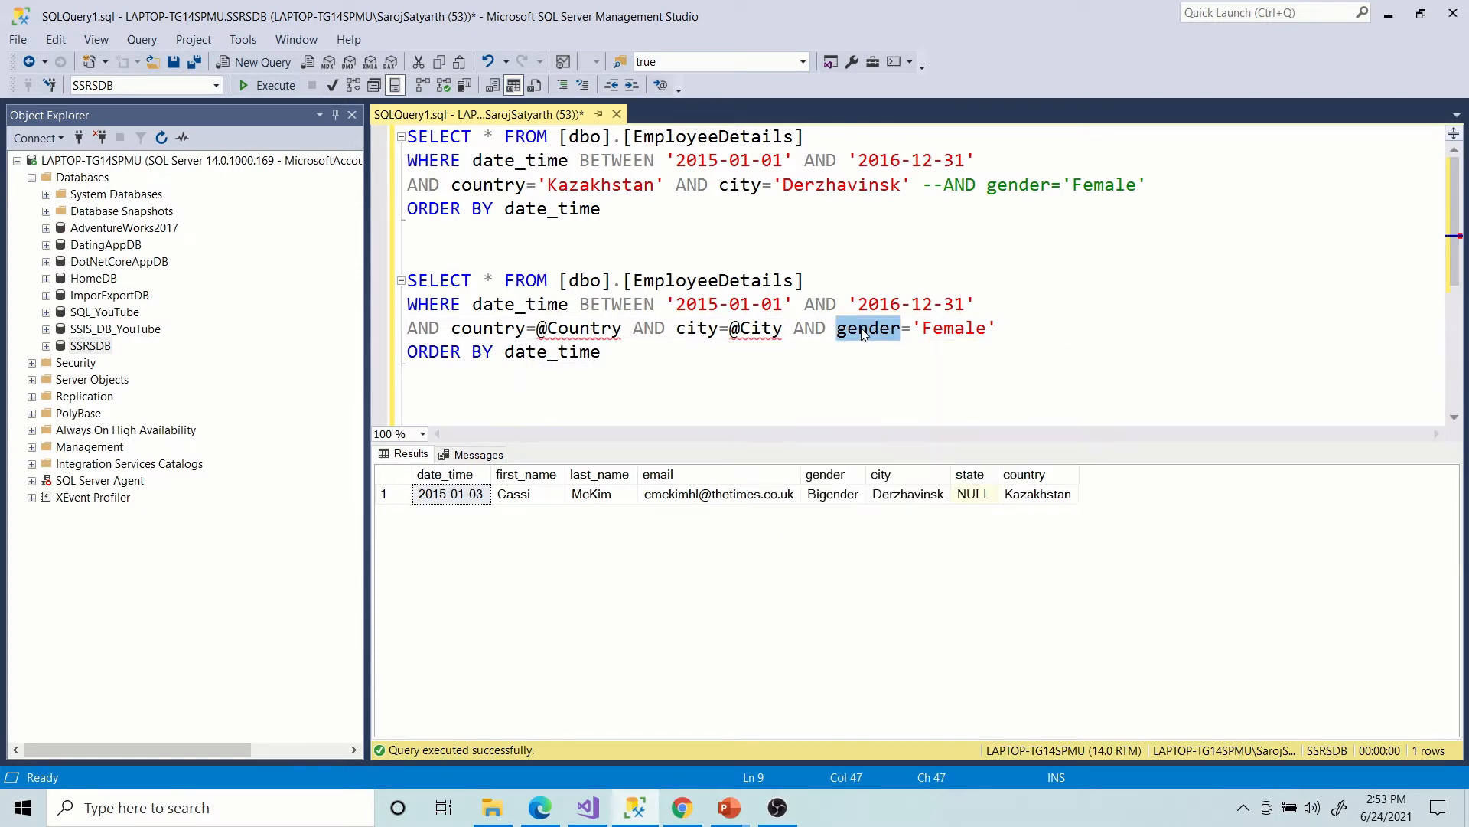
left_click(914, 326)
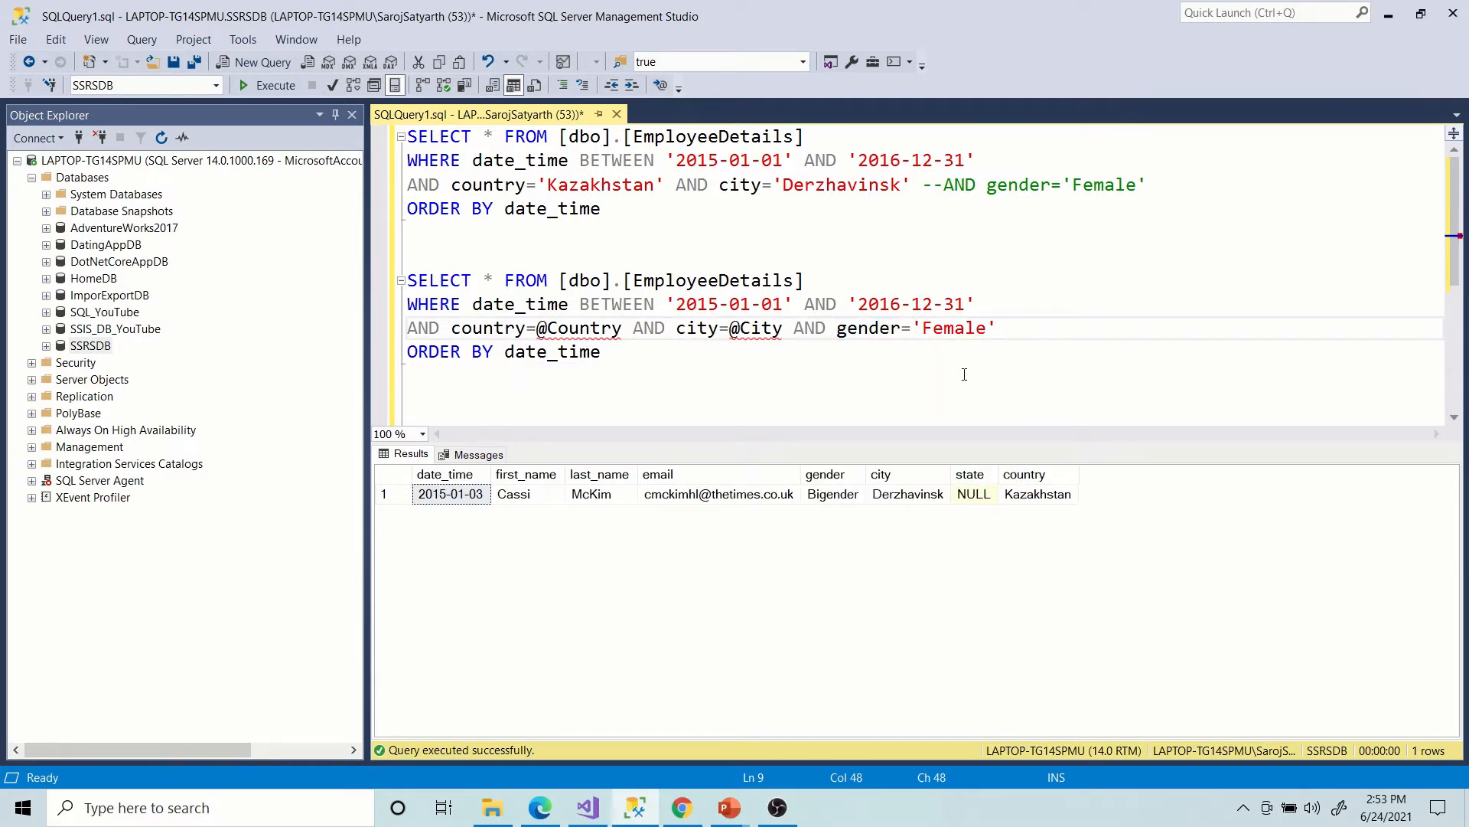
key("Left")
key("shift+Right")
key("shift+Right")
key("shift+Right")
key("shift+Right")
key("shift+Right")
key("shift+Right")
key("shift+Right")
key("shift+Right")
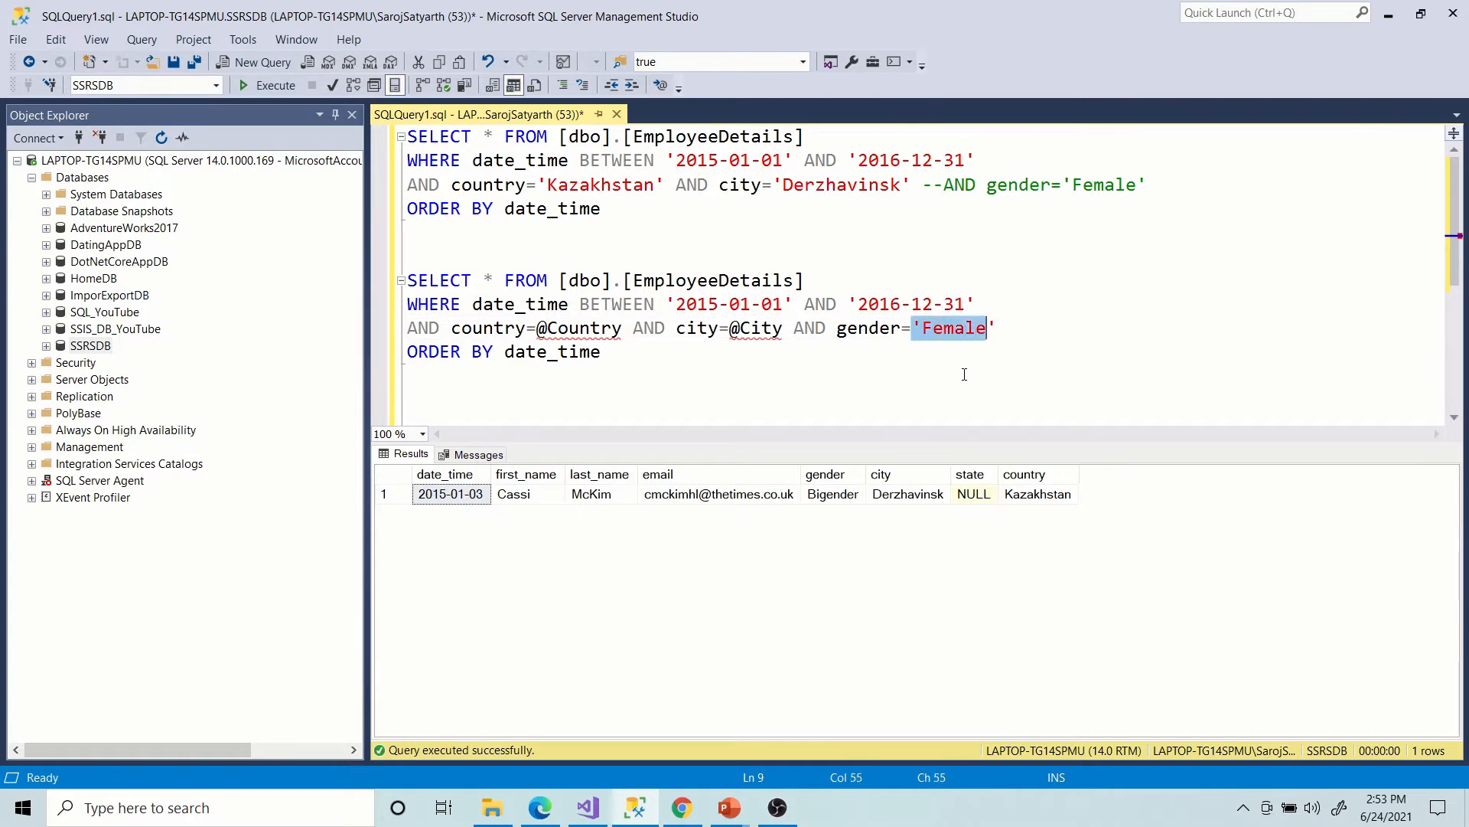
key("ctrl+v")
key("Left")
key("Left")
key("Left")
key("Left")
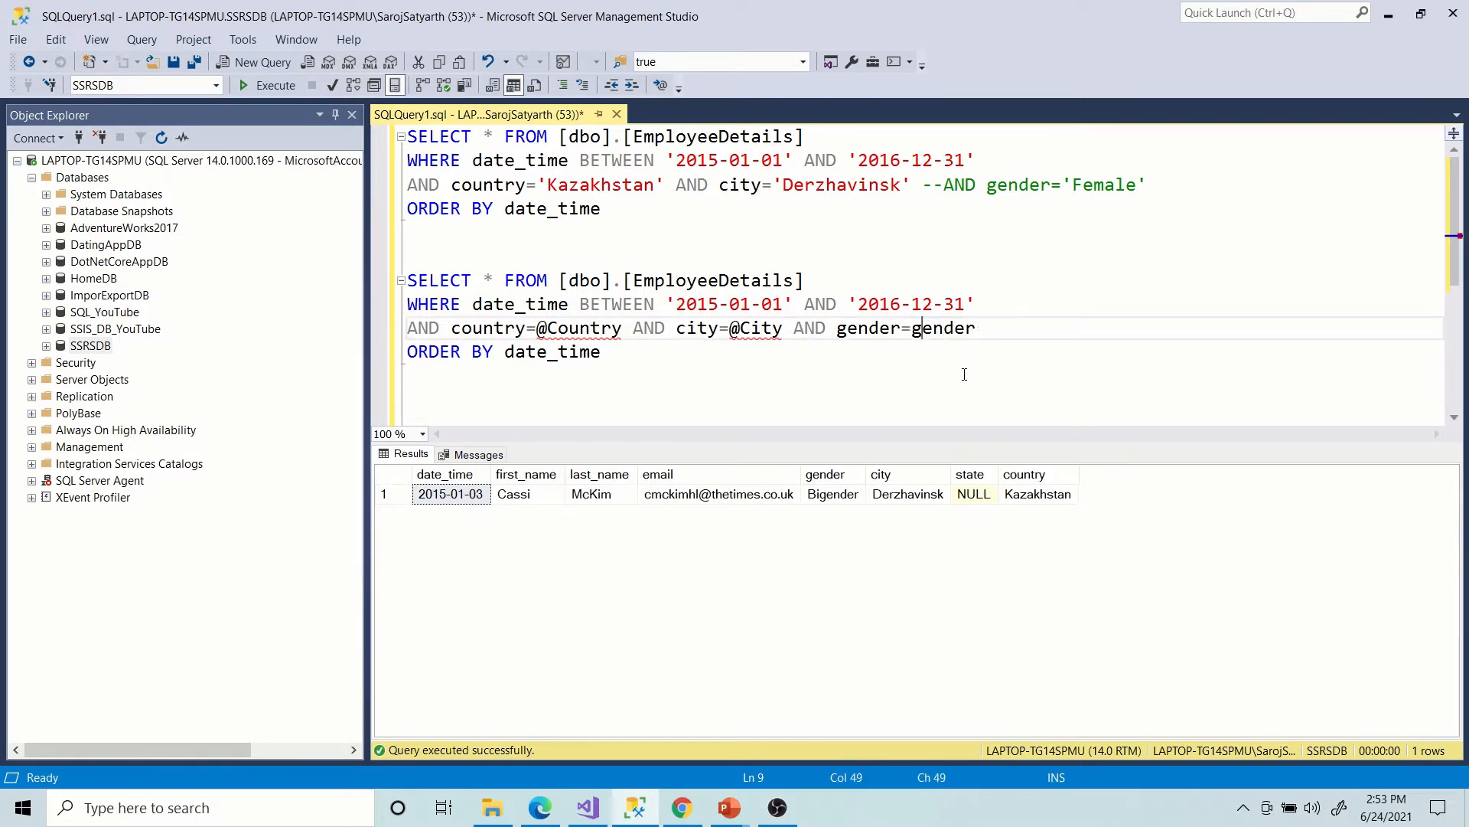
type("@")
key("BackSpace")
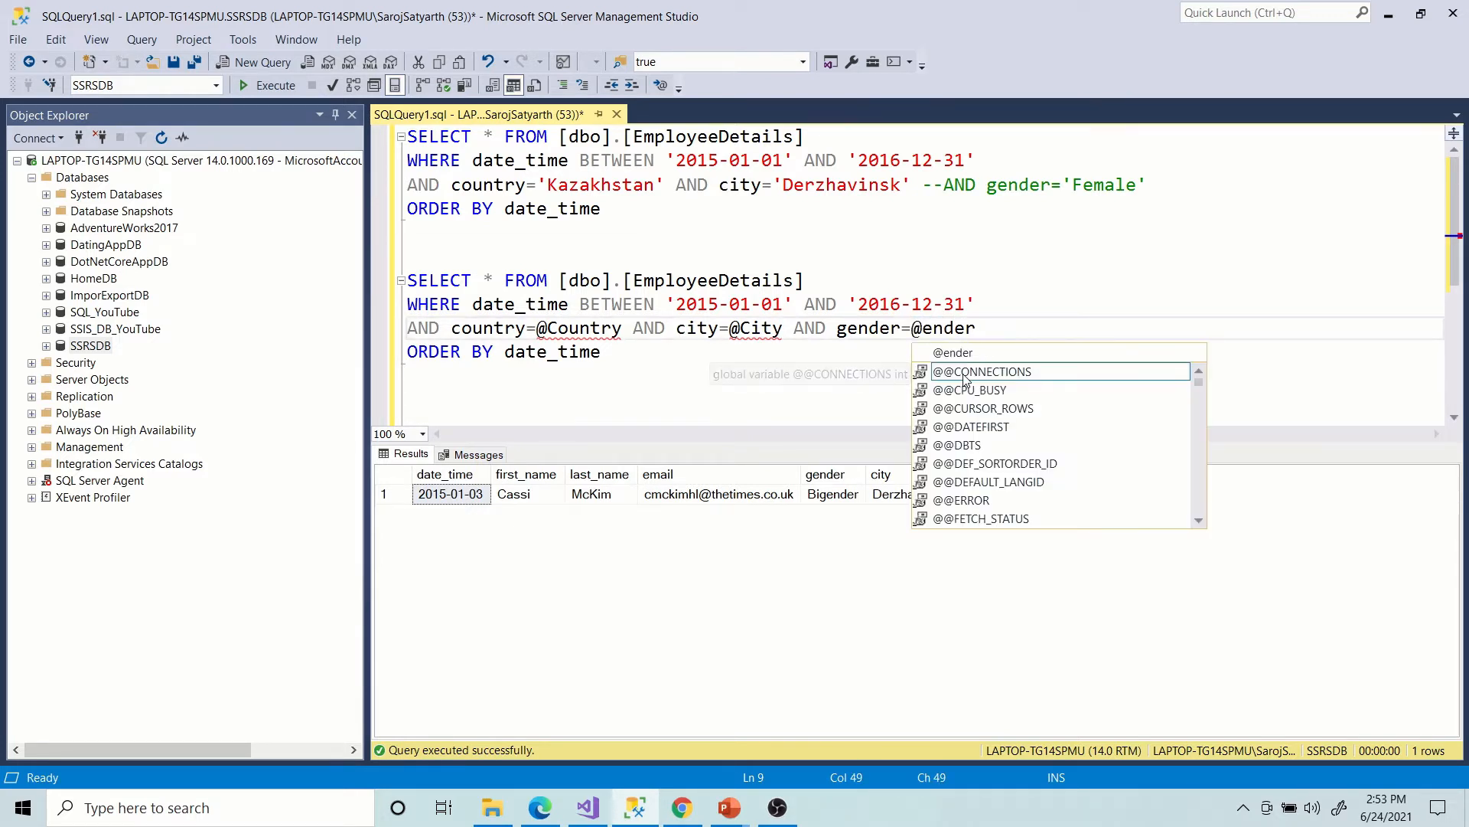
type("G")
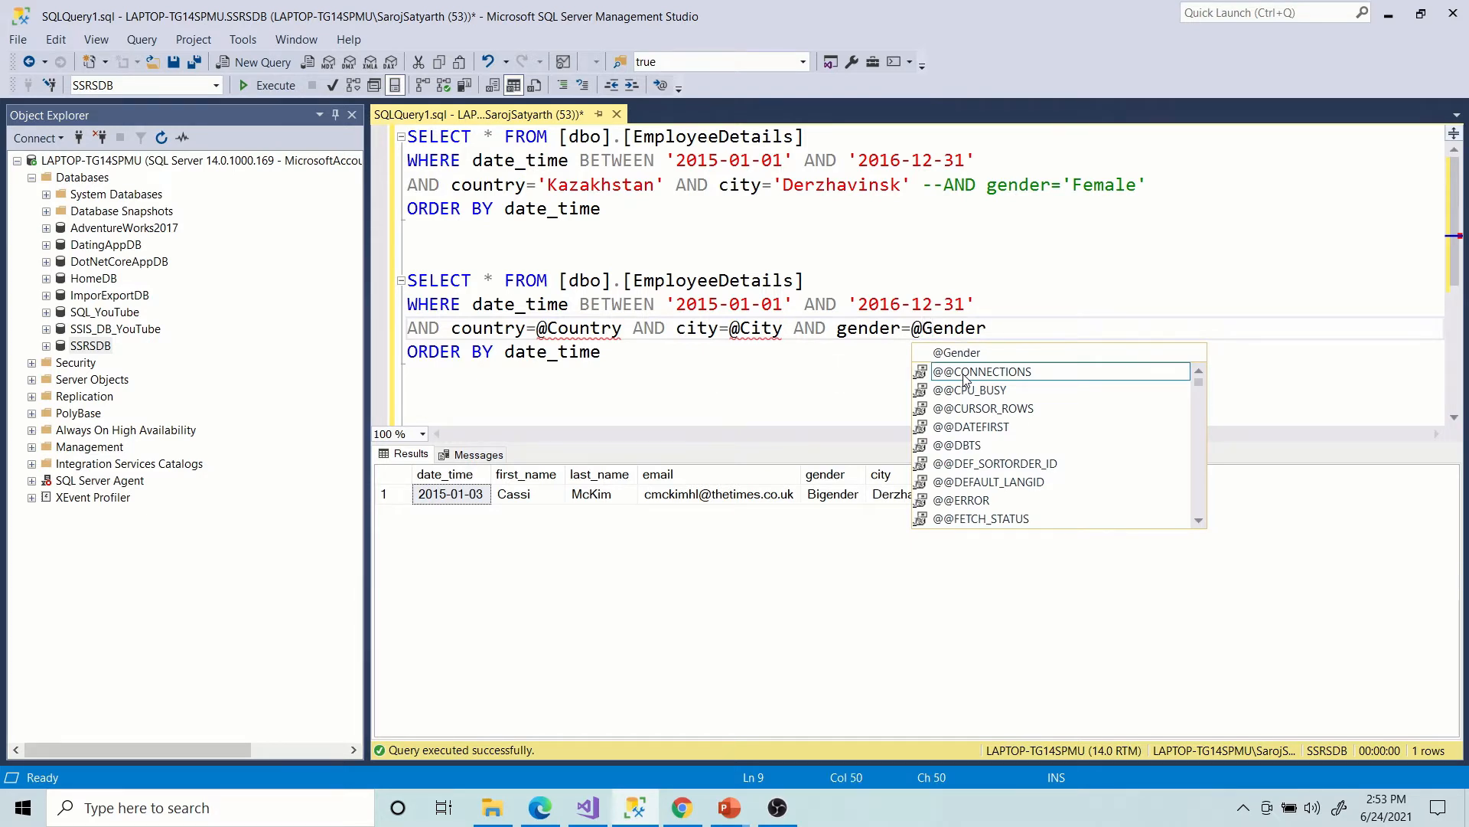
left_click(1092, 286)
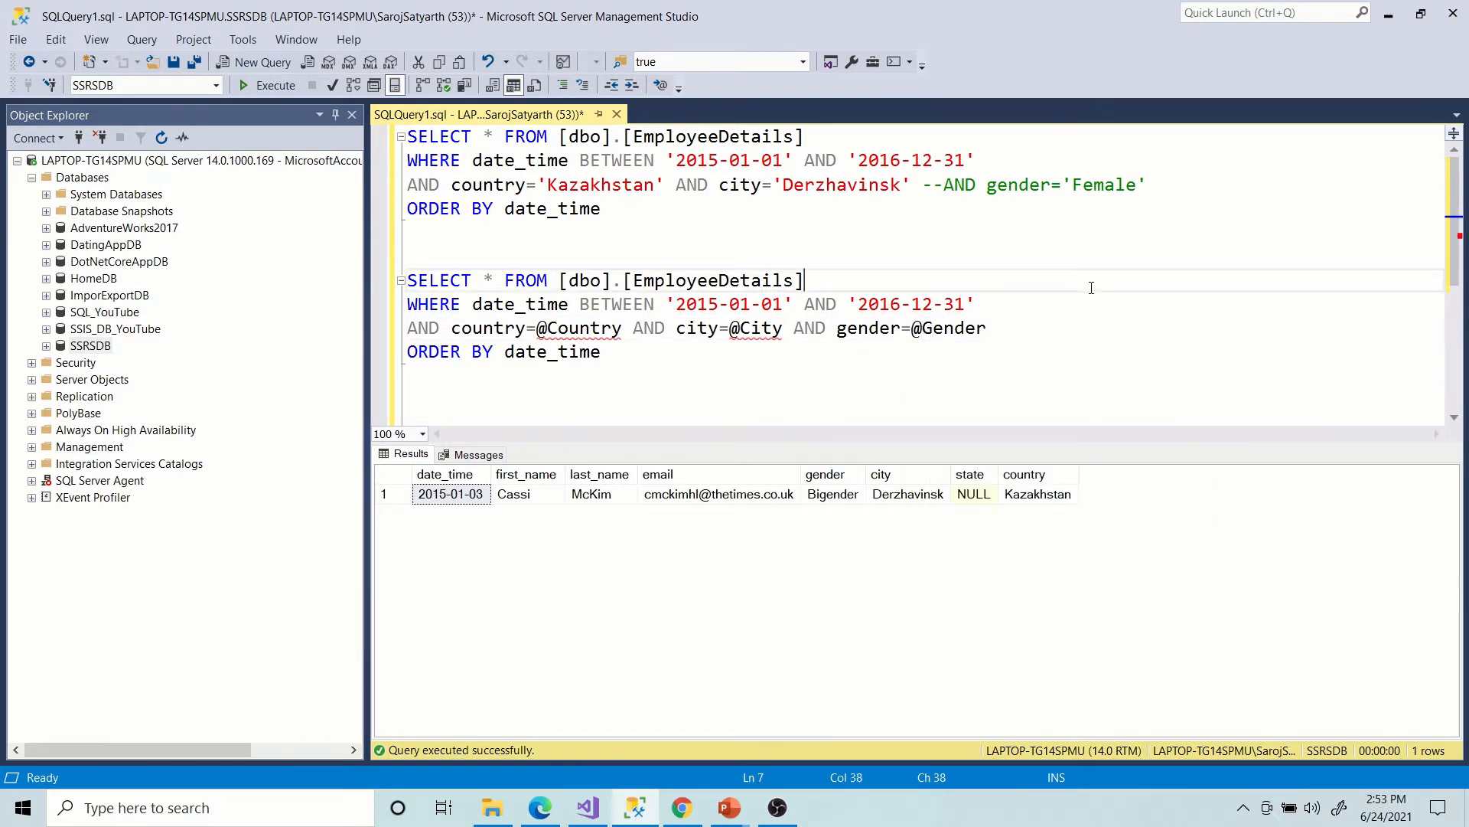
left_click_drag(472, 305, 551, 306)
left_click(669, 304)
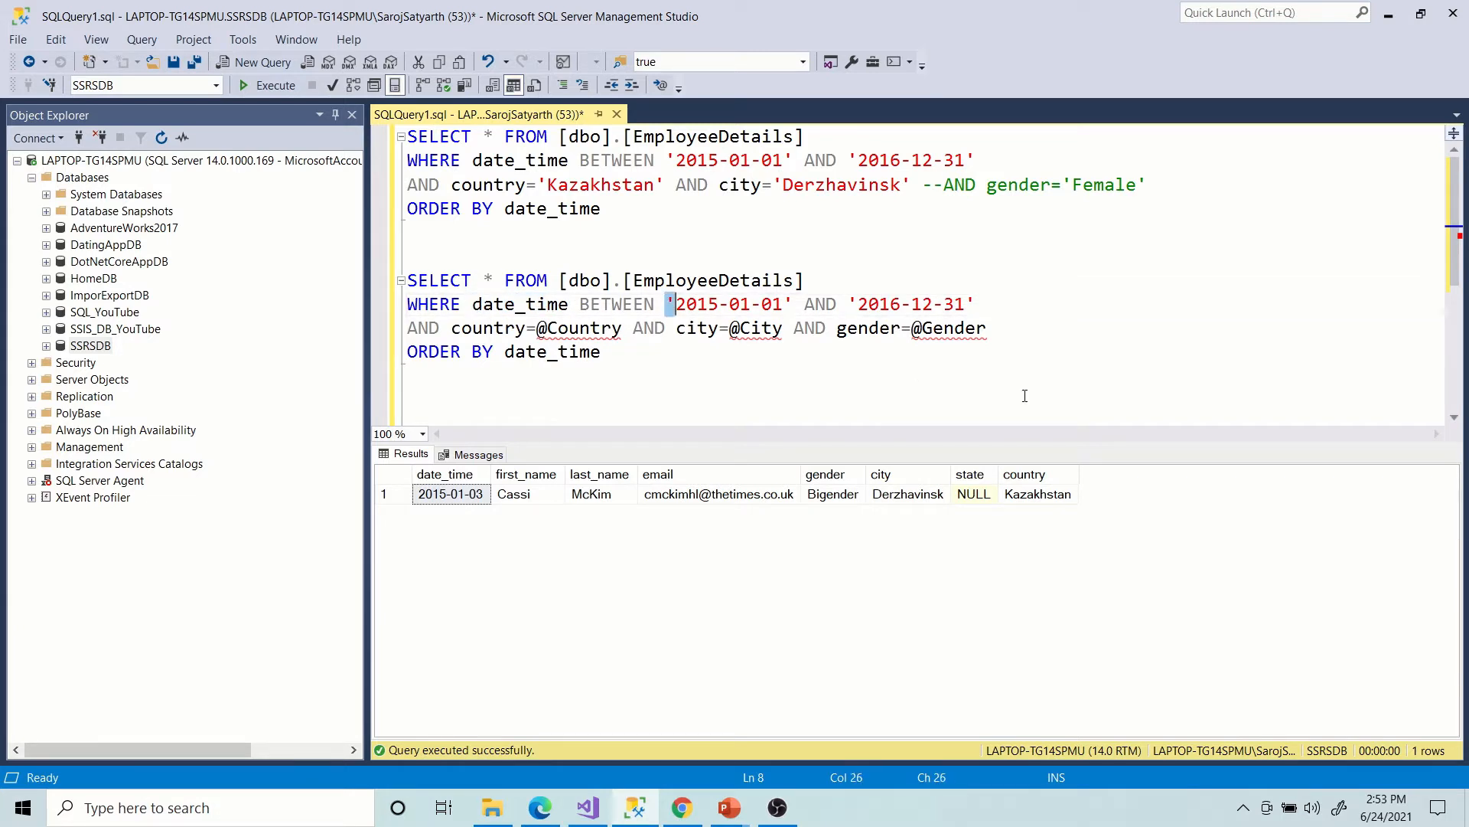
key("shift+Right")
key("shift+Right")
key("shift+Right")
key("shift+Right")
key("shift+Right")
key("shift+Right")
key("shift+Right")
key("shift+Right")
key("shift+Right")
key("shift+Right")
key("shift+Right")
key("shift+Right")
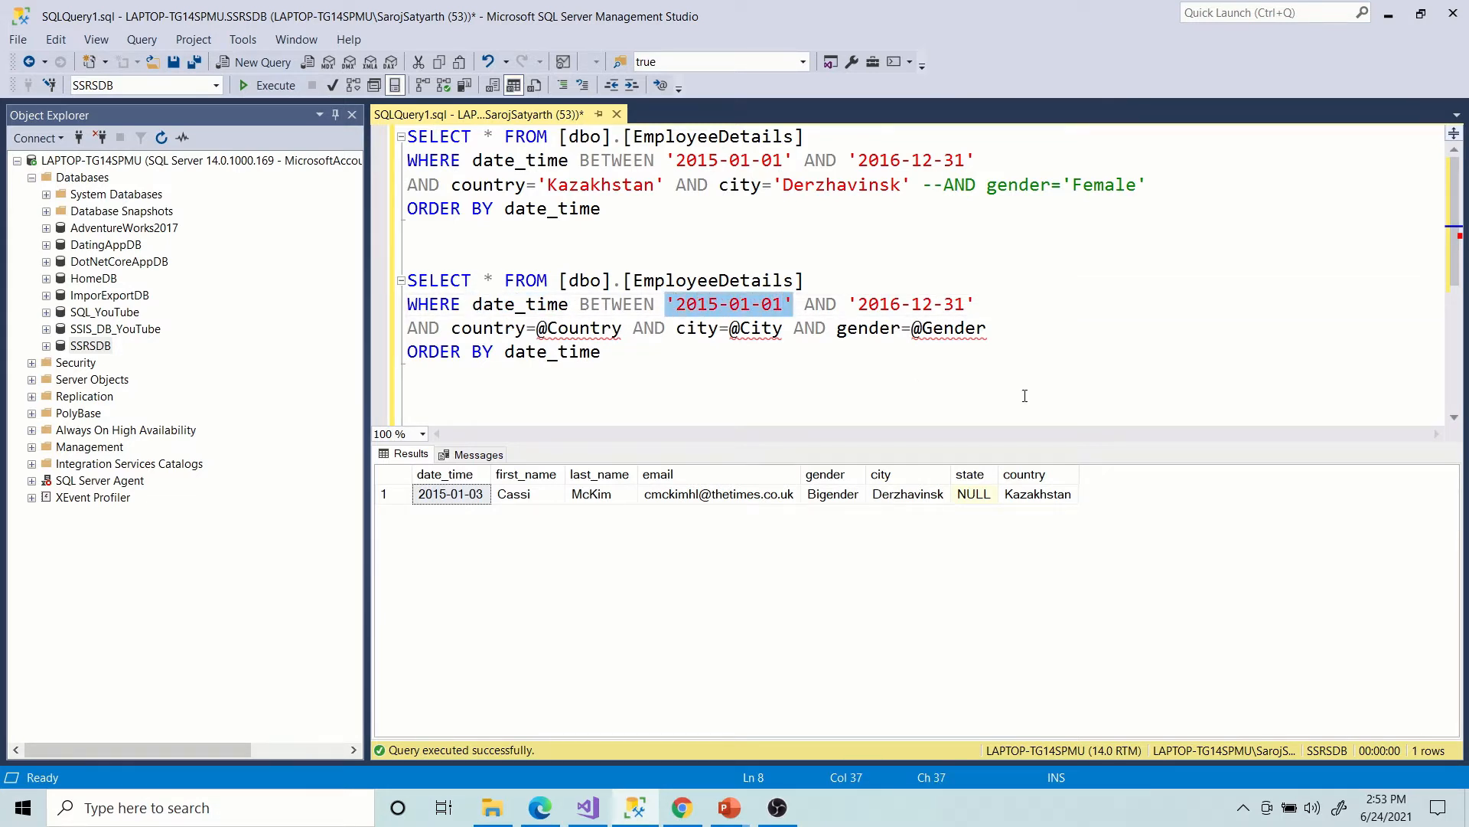
type("@Start")
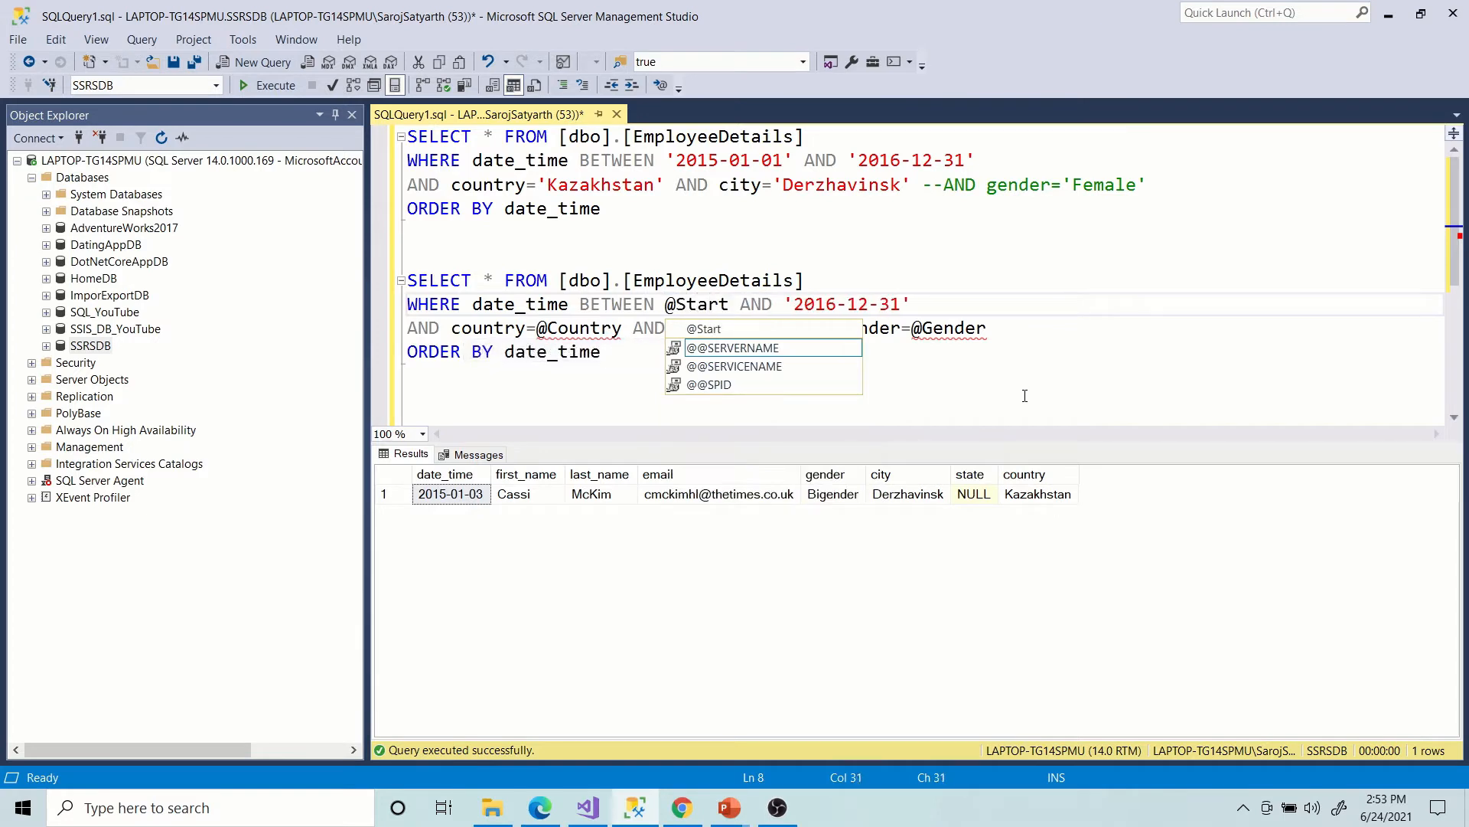
type("Date")
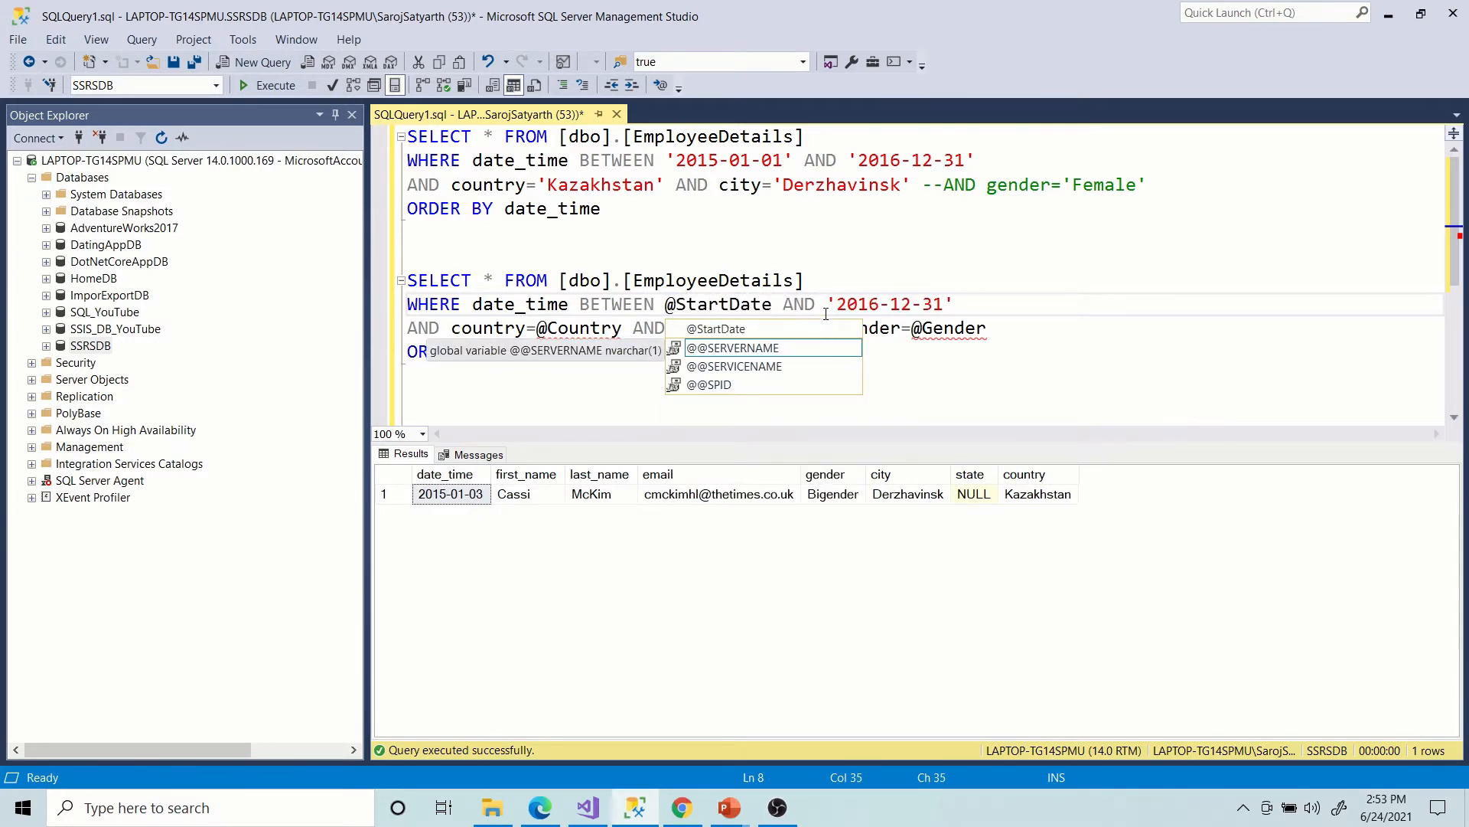
left_click_drag(829, 303, 944, 304)
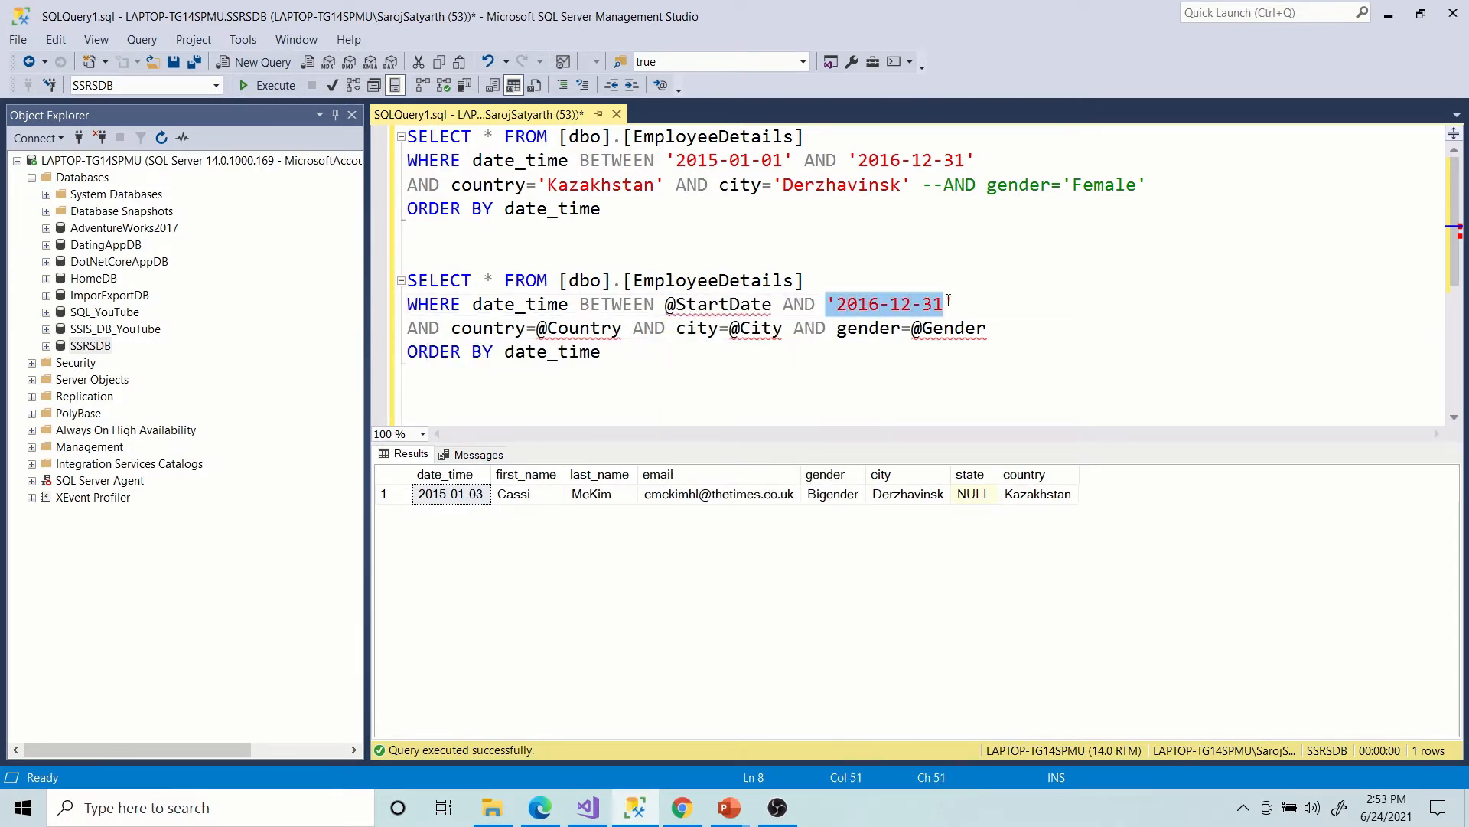
left_click(961, 304)
key("shift+Left")
key("shift+Left")
key("shift+Left")
key("shift+Left")
key("shift+Left")
key("shift+Left")
key("shift+Left")
key("shift+Left")
key("shift+Left")
key("shift+Left")
key("shift+Left")
key("shift+Left")
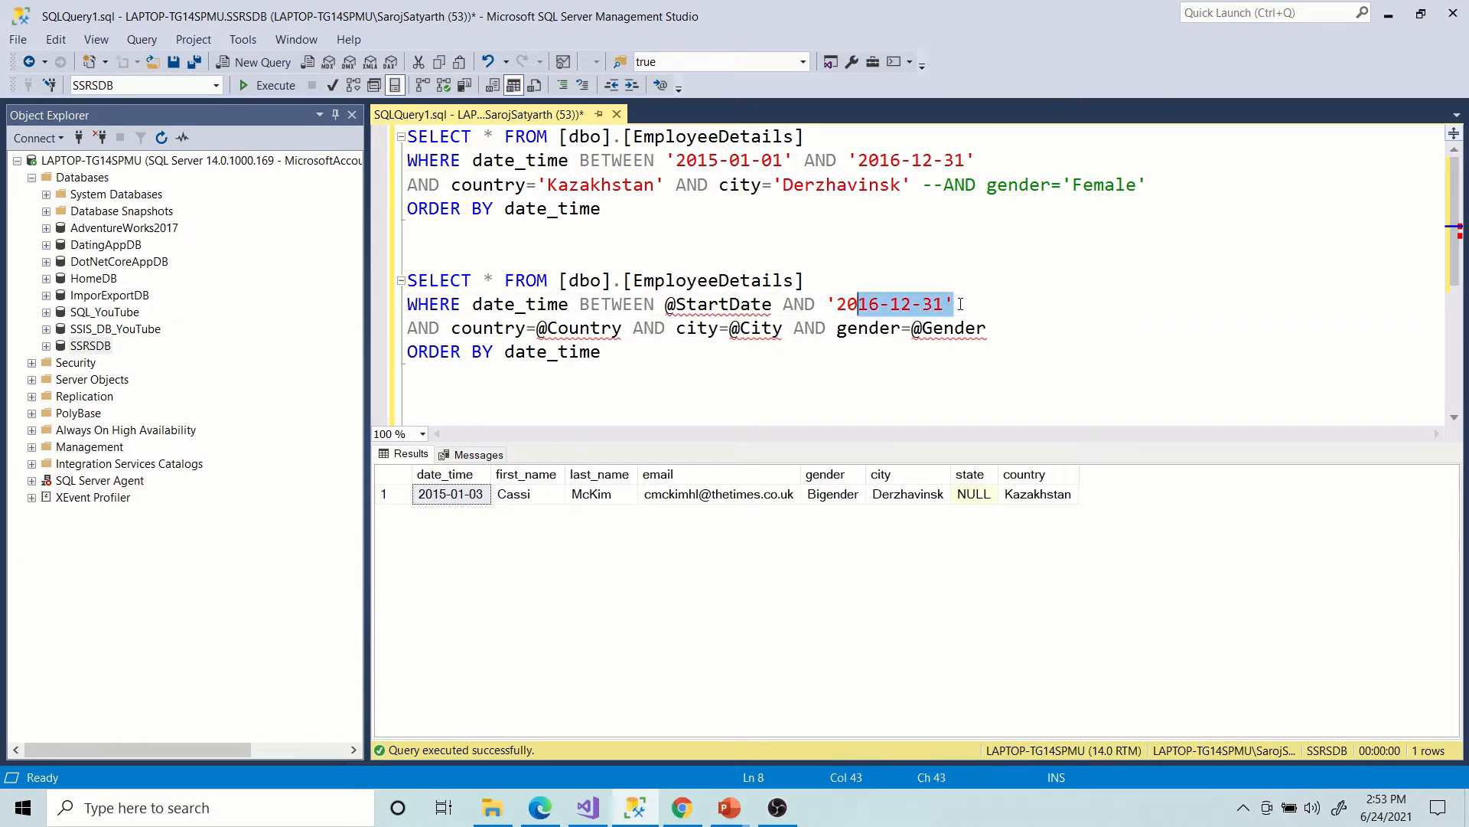
type("Edn")
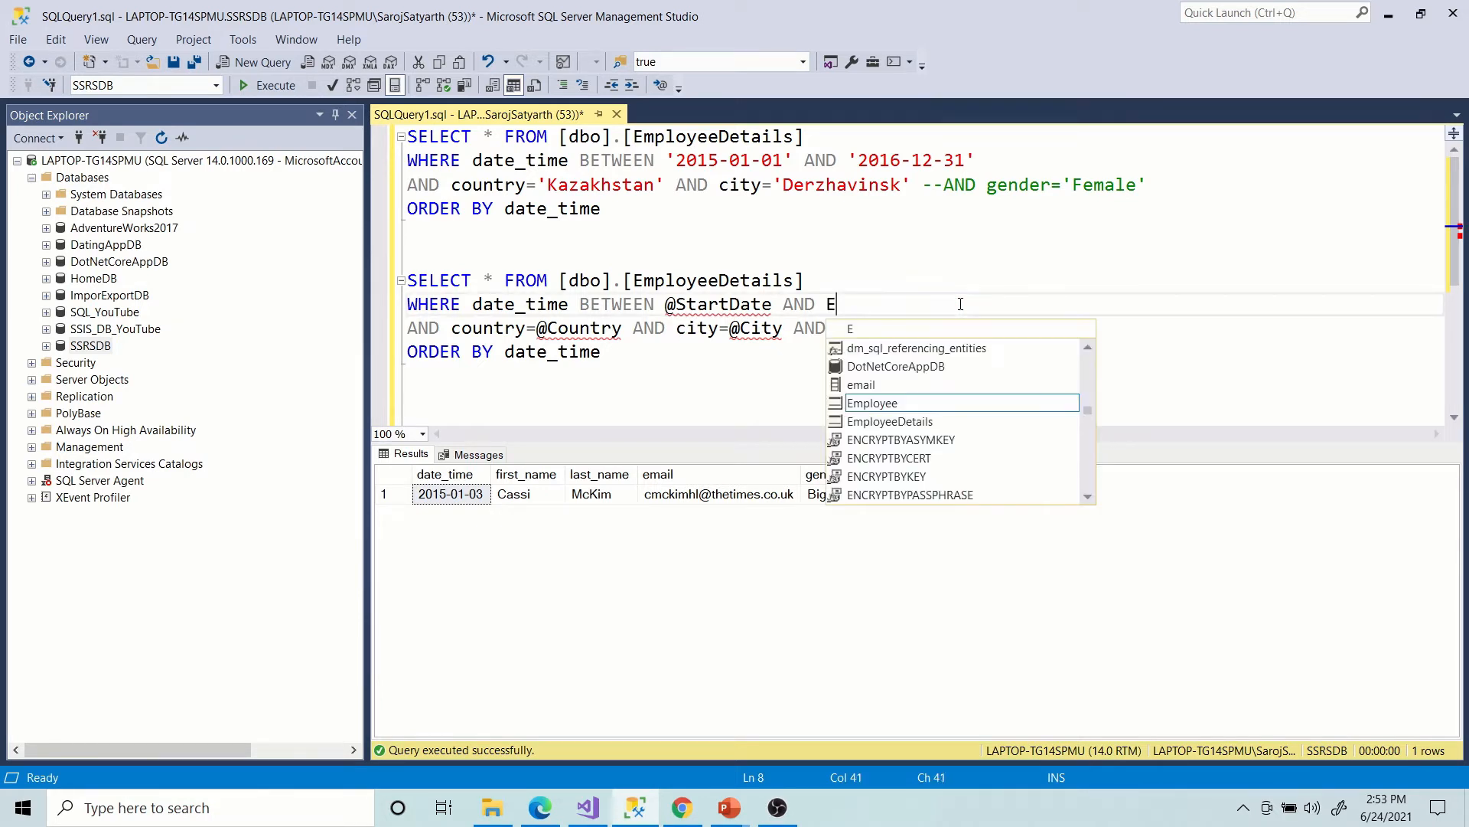
key("BackSpace")
key("BackSpace")
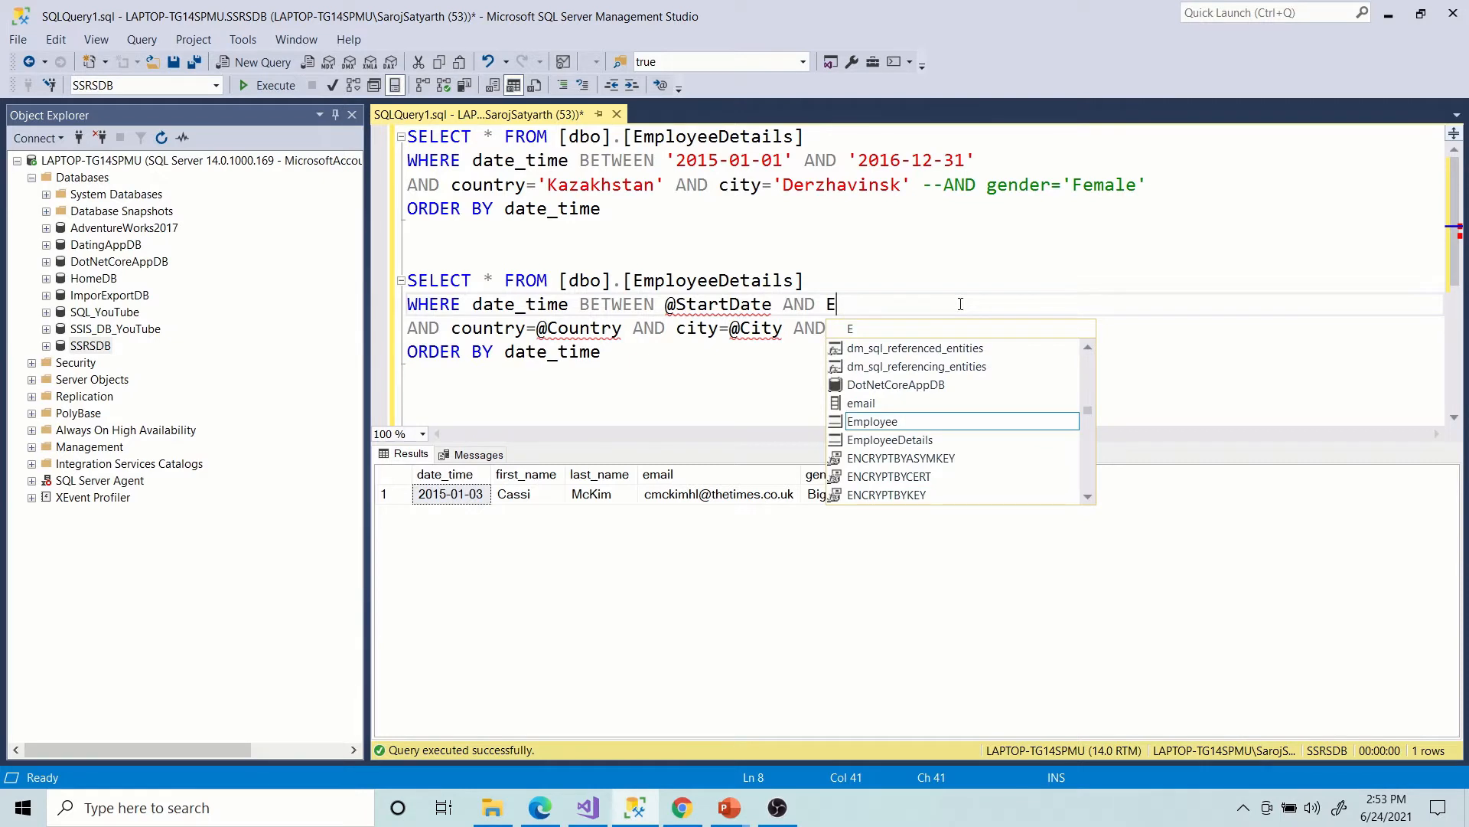
type("ndDate")
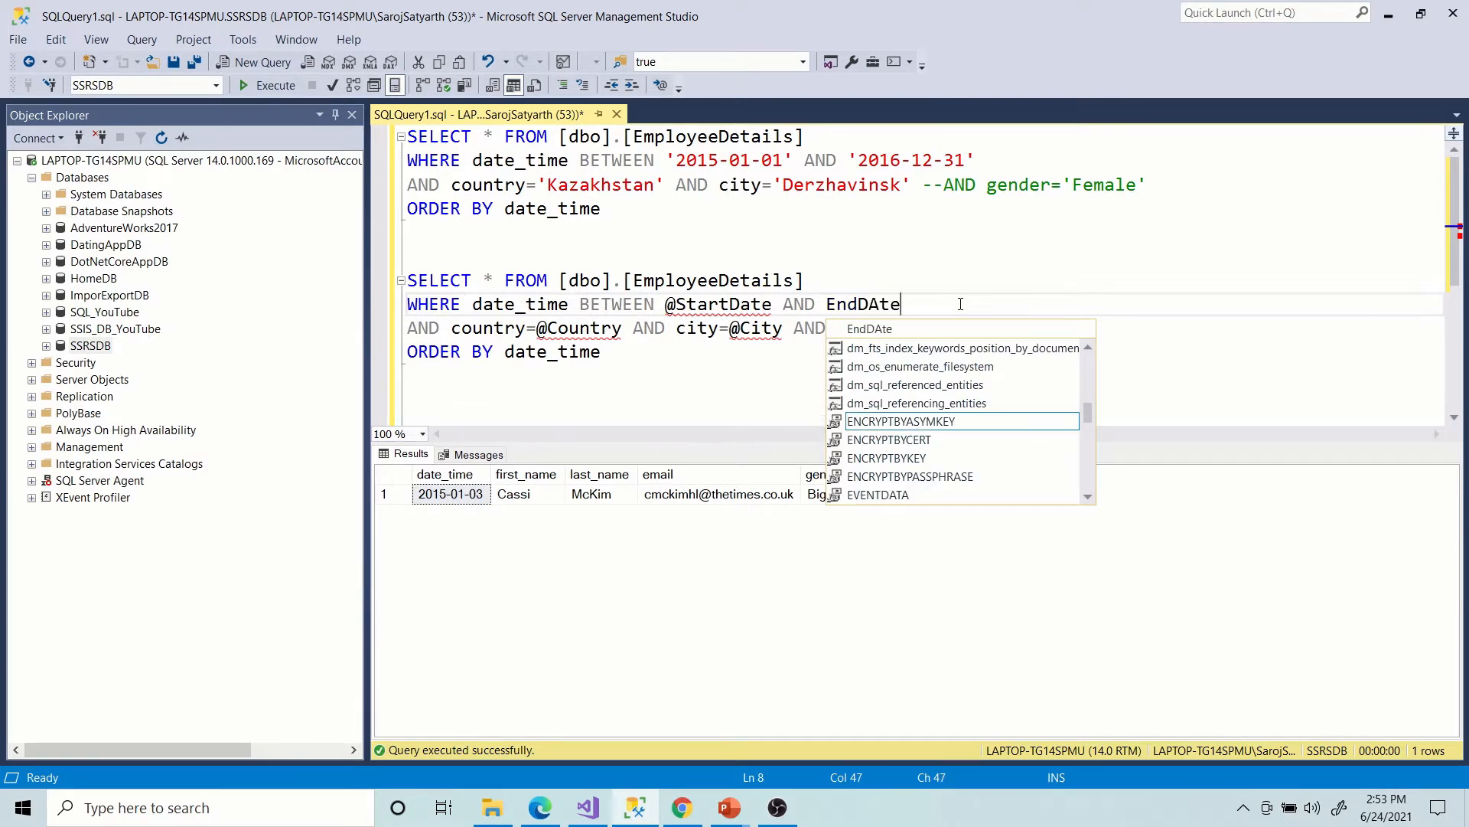
key("BackSpace")
key("BackSpace")
key("BackSpace")
key("BackSpace")
type("Date")
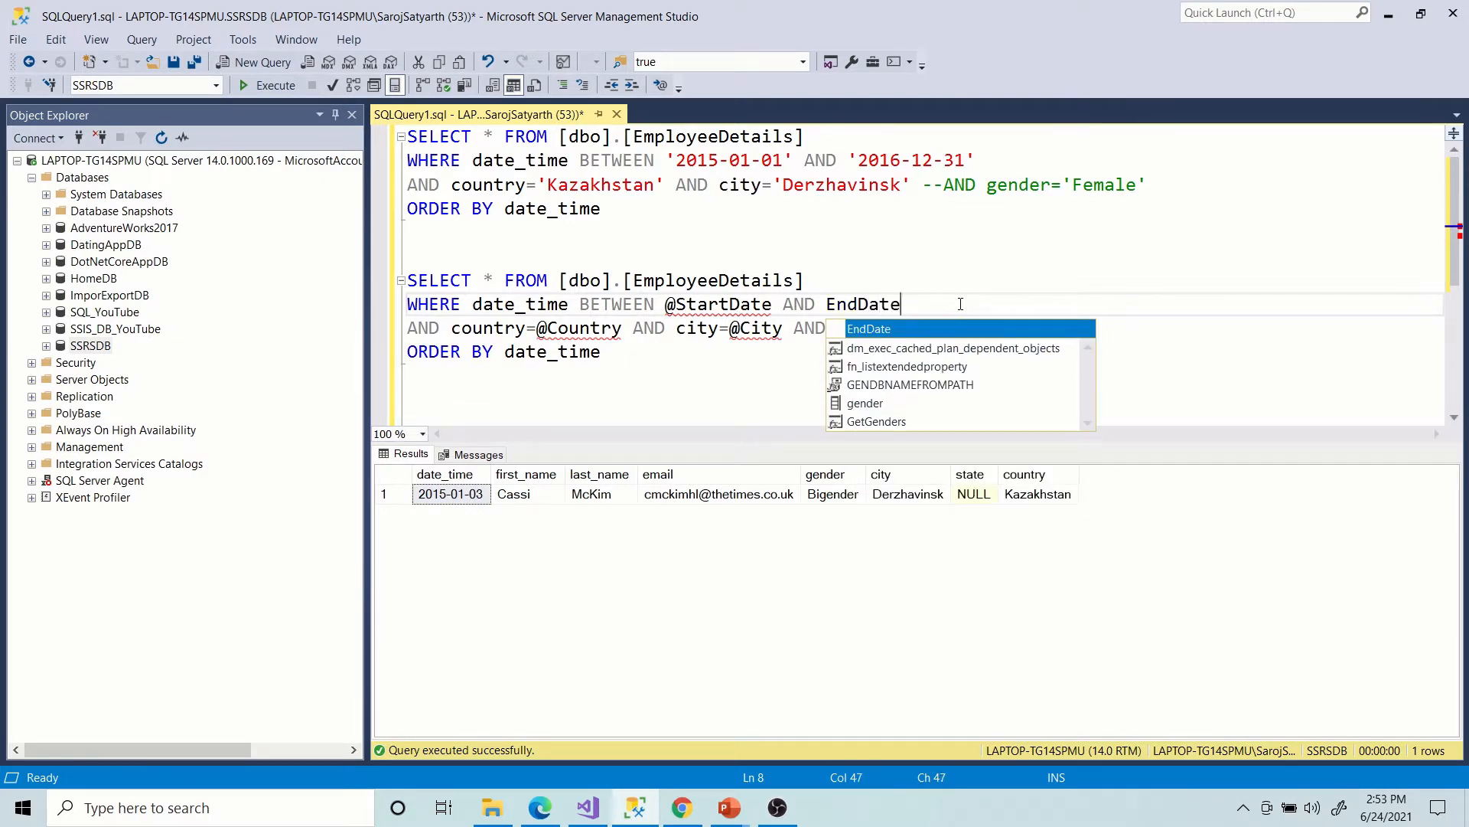
left_click(824, 309)
type("@")
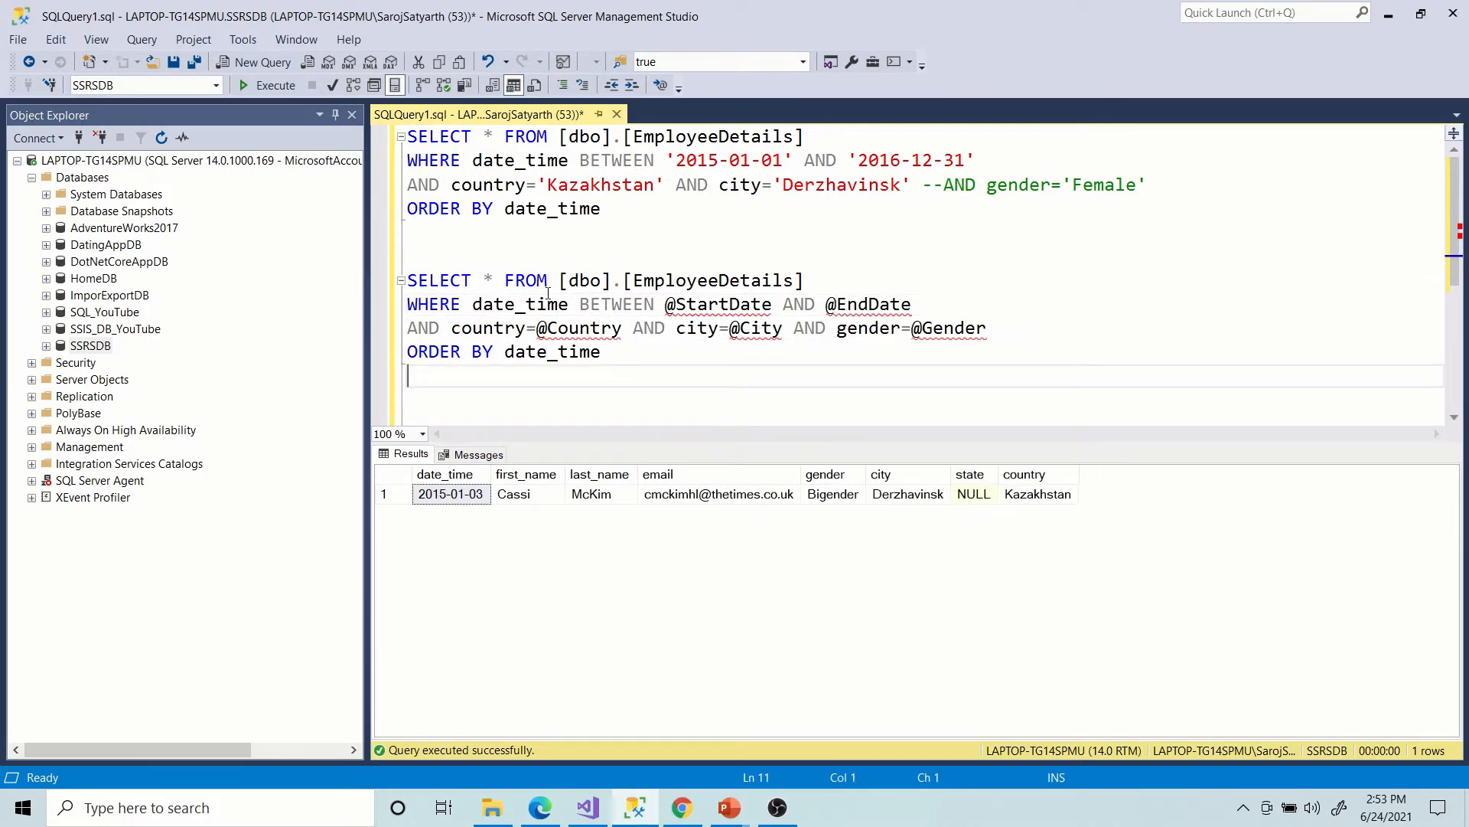
left_click_drag(665, 304, 710, 304)
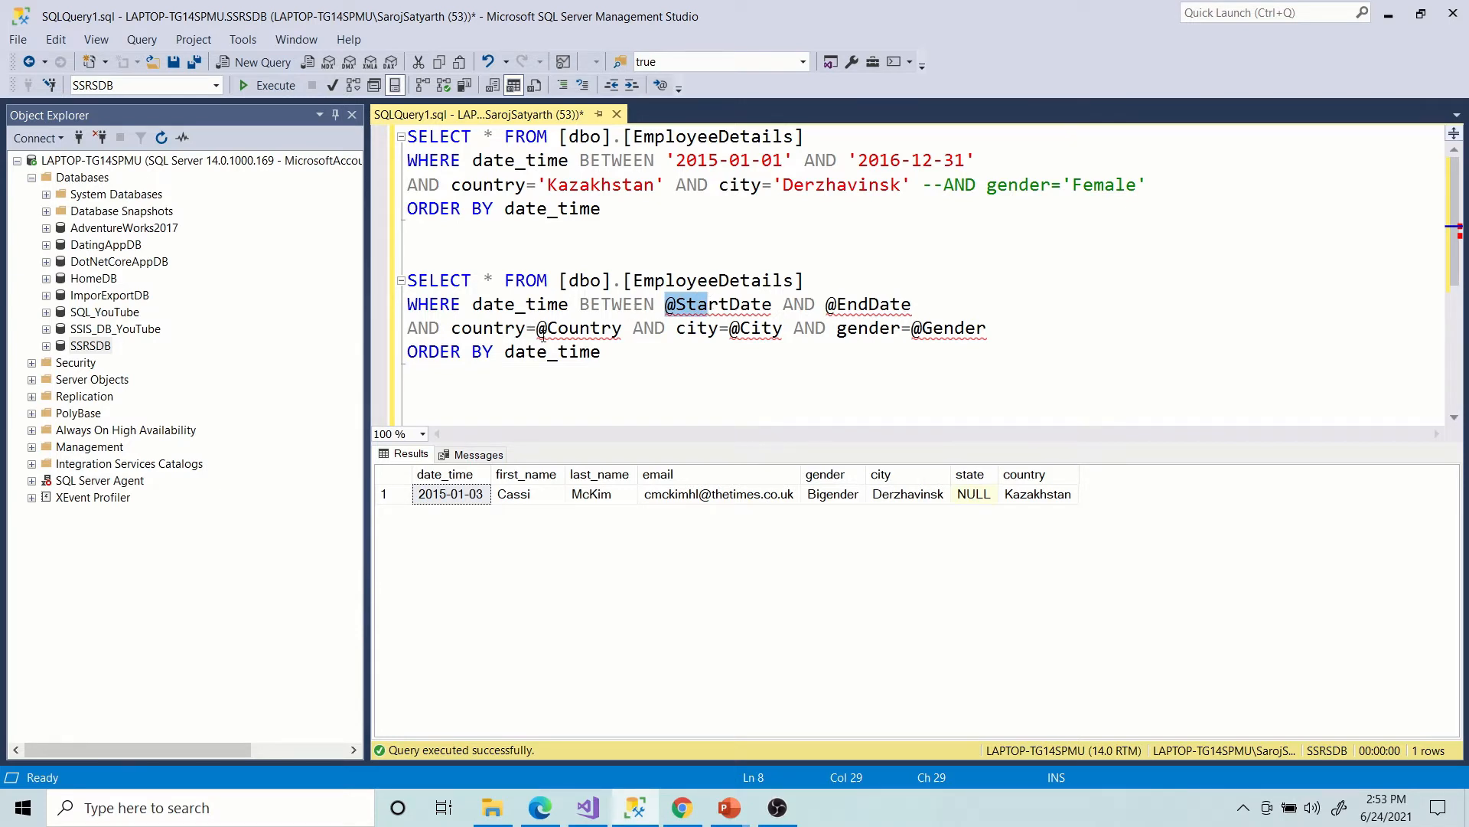
left_click_drag(536, 329, 591, 329)
left_click_drag(730, 329, 761, 329)
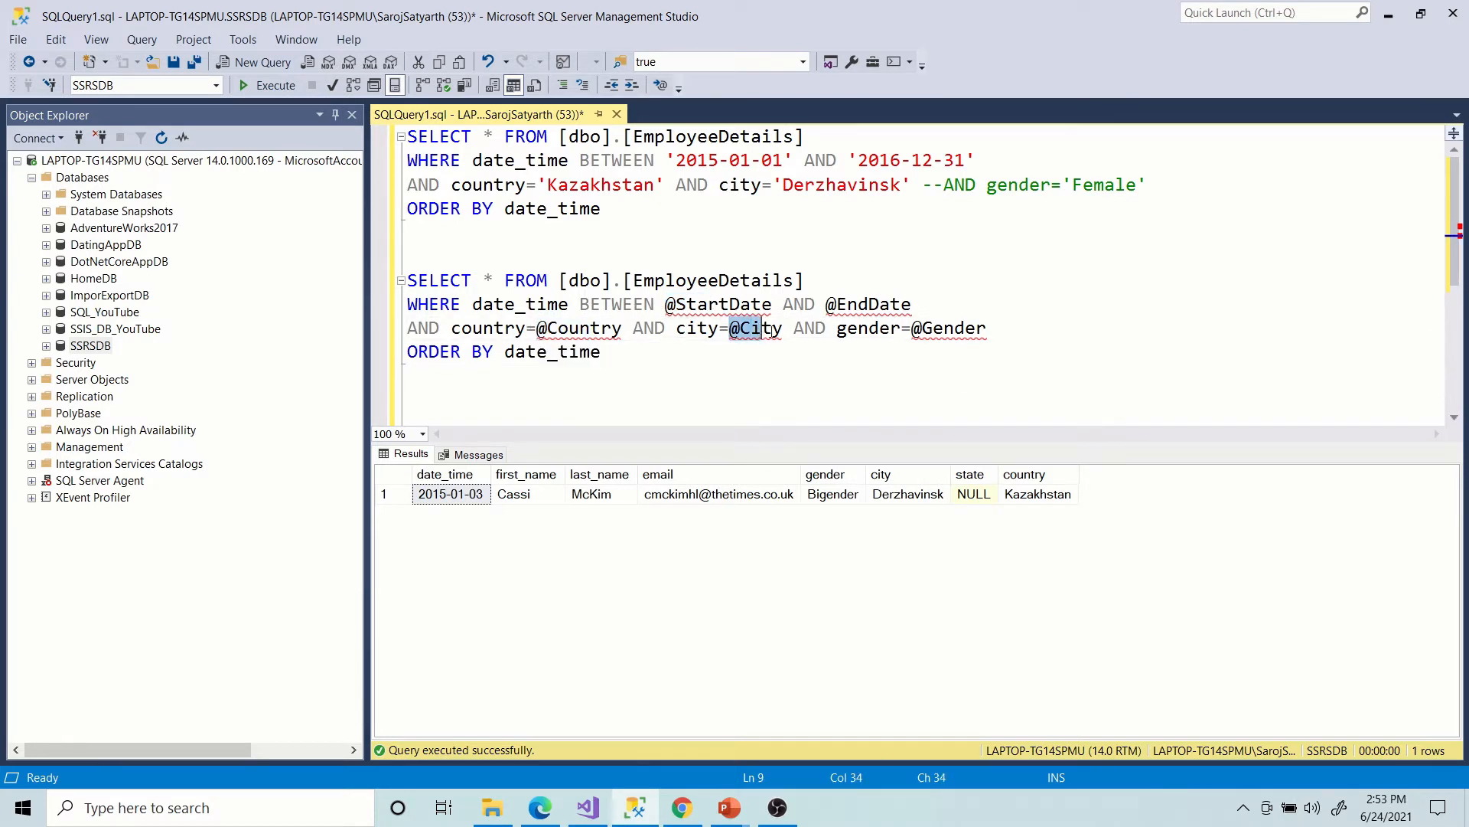
left_click_drag(912, 329, 987, 329)
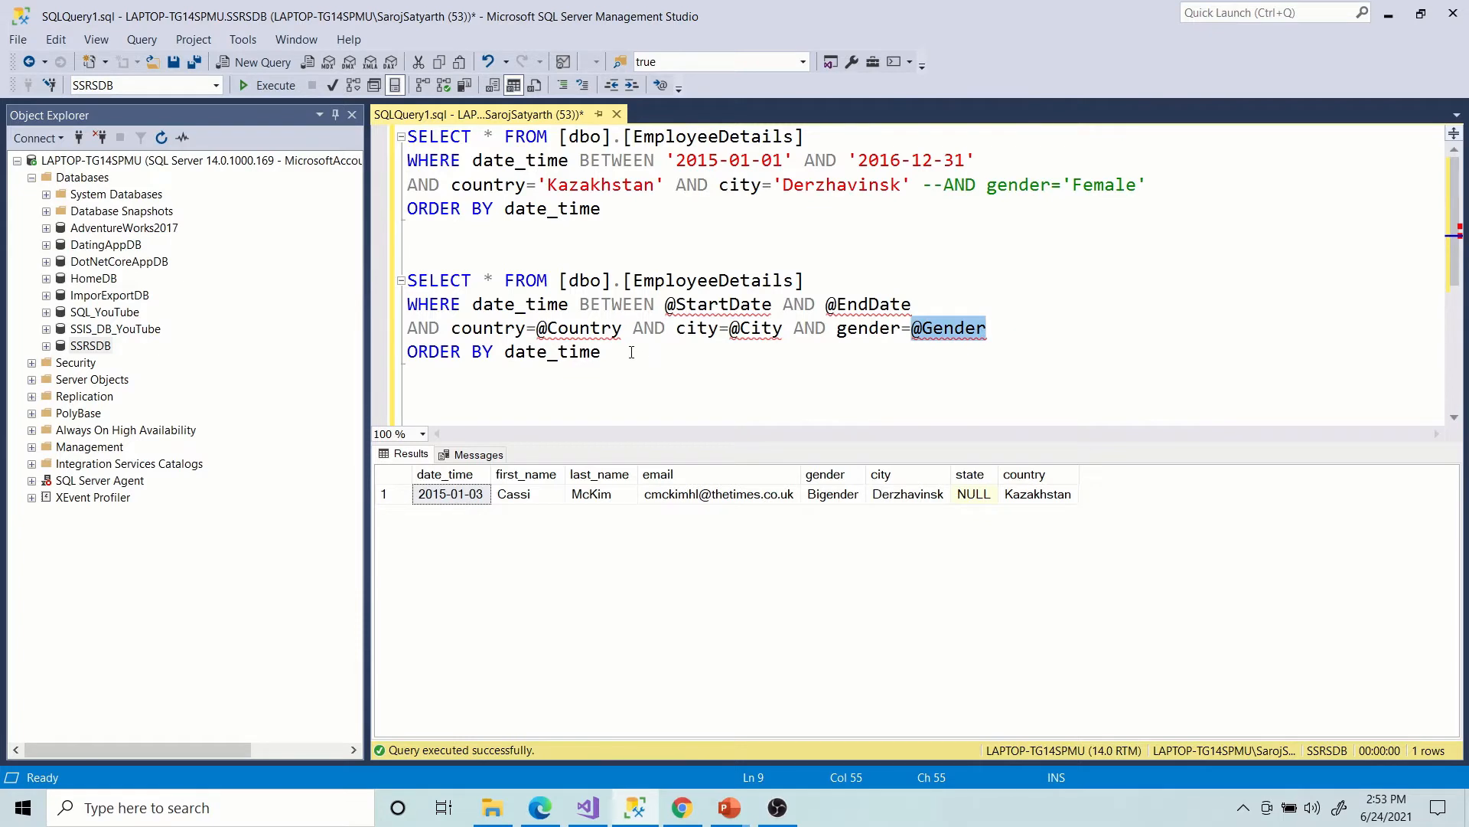
Copy the parameterized second query, switch to Visual Studio, and paste it as the EmpDetails dataset's query, accepting the dataset properties.
left_click_drag(631, 352, 408, 281)
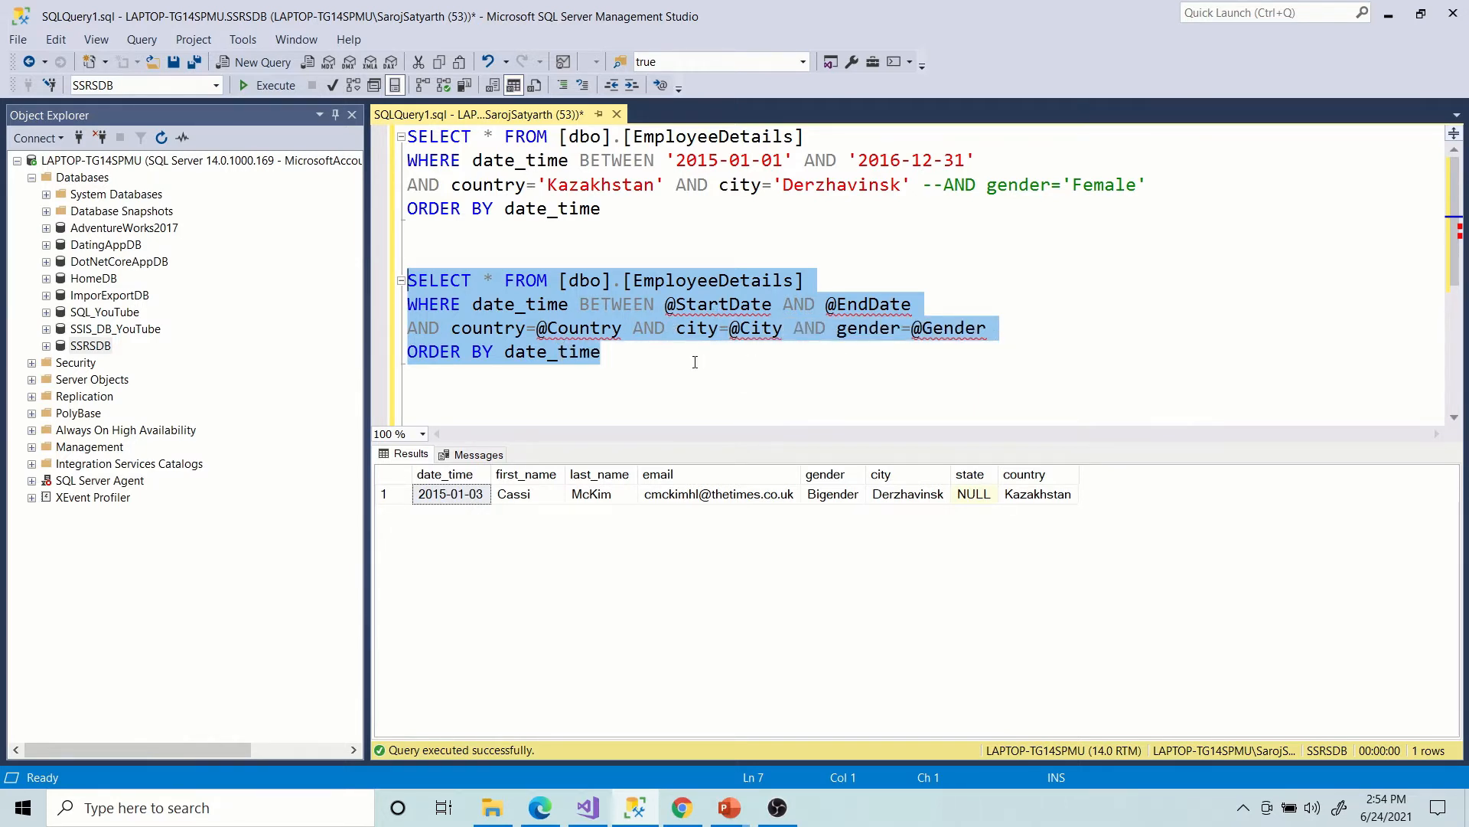
left_click_drag(624, 357, 408, 283)
key("ctrl+c")
right_click(427, 285)
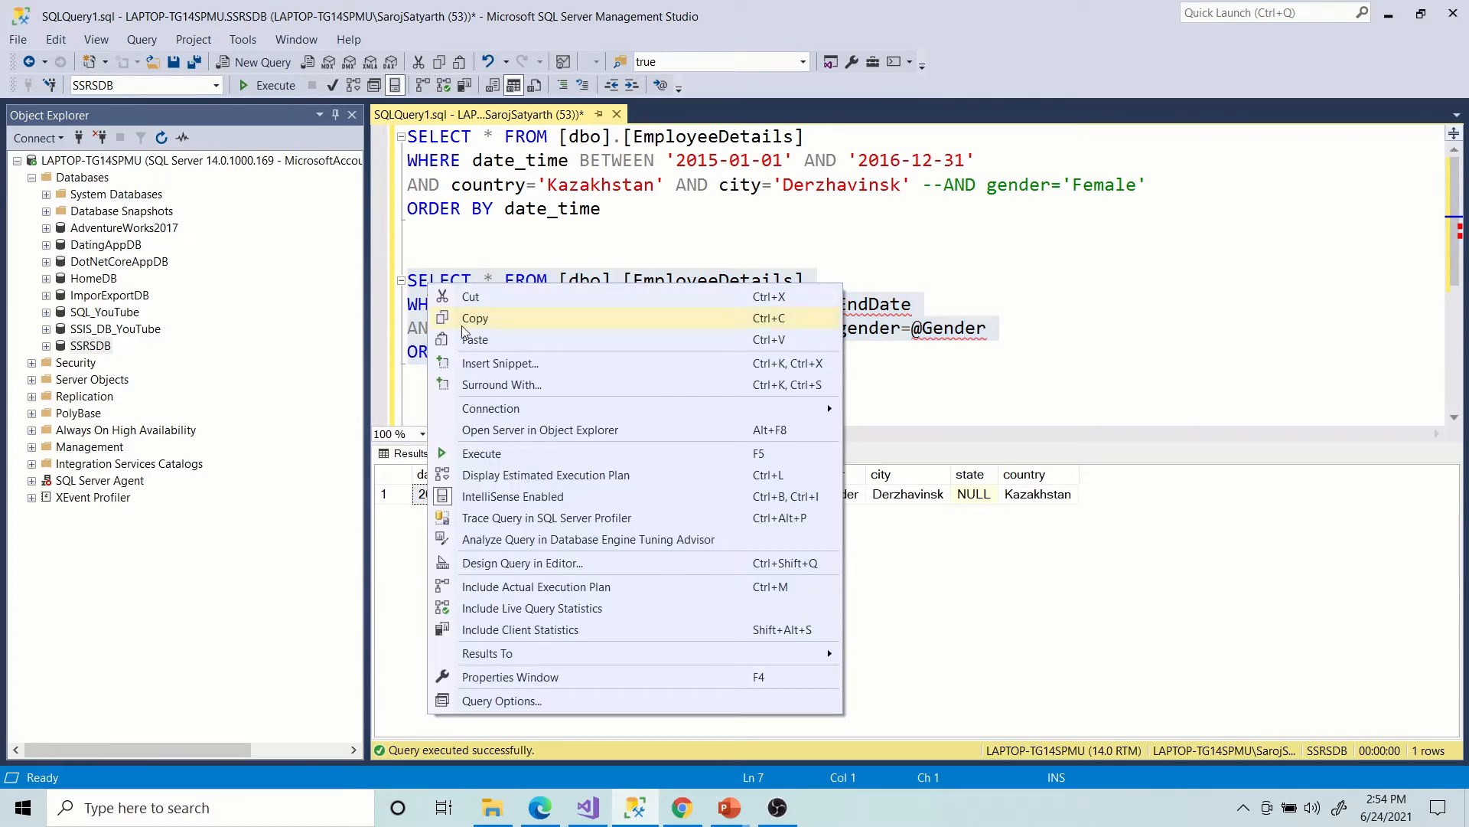
key("Escape")
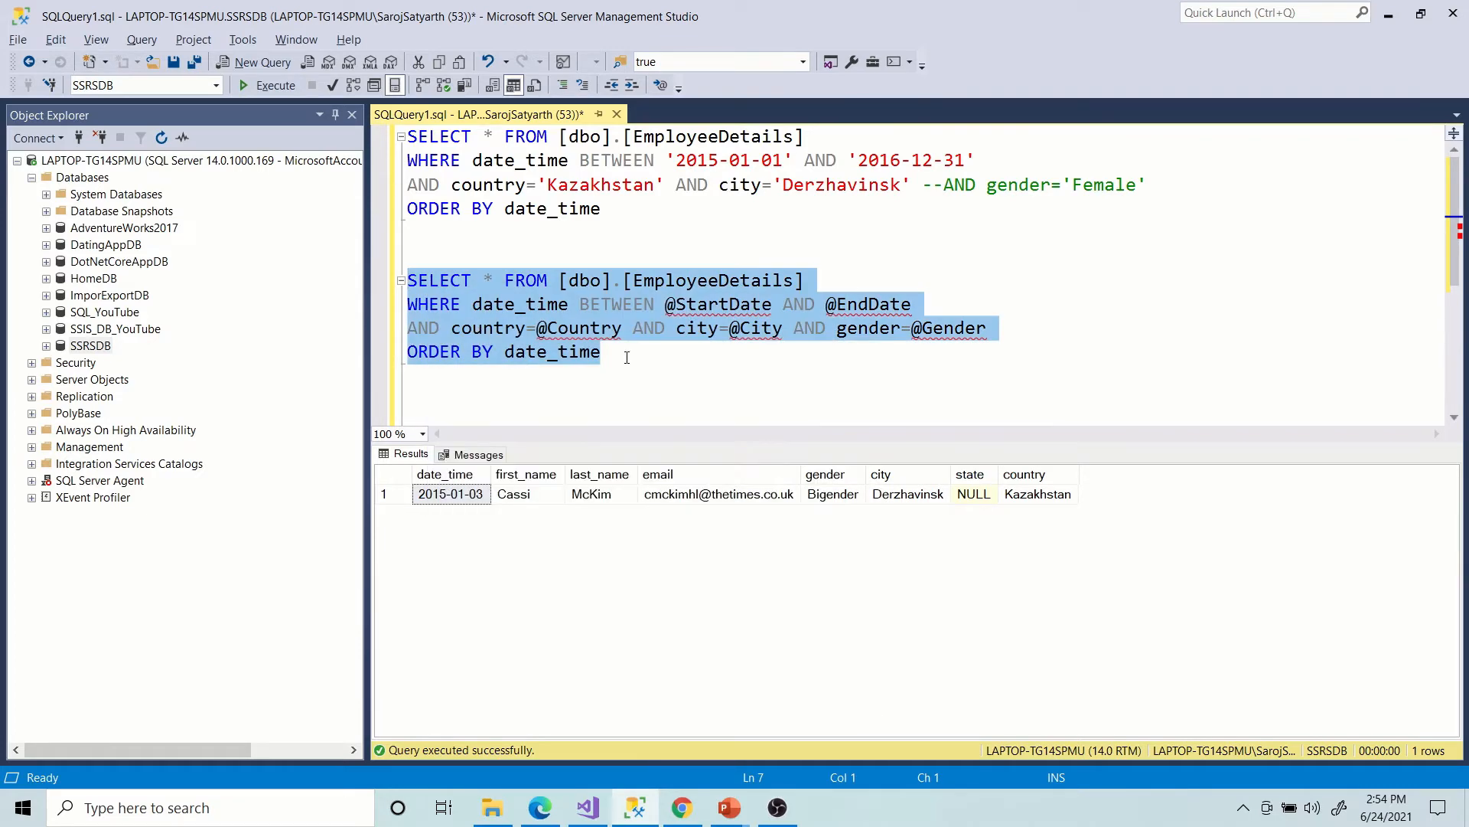
key("alt+Tab")
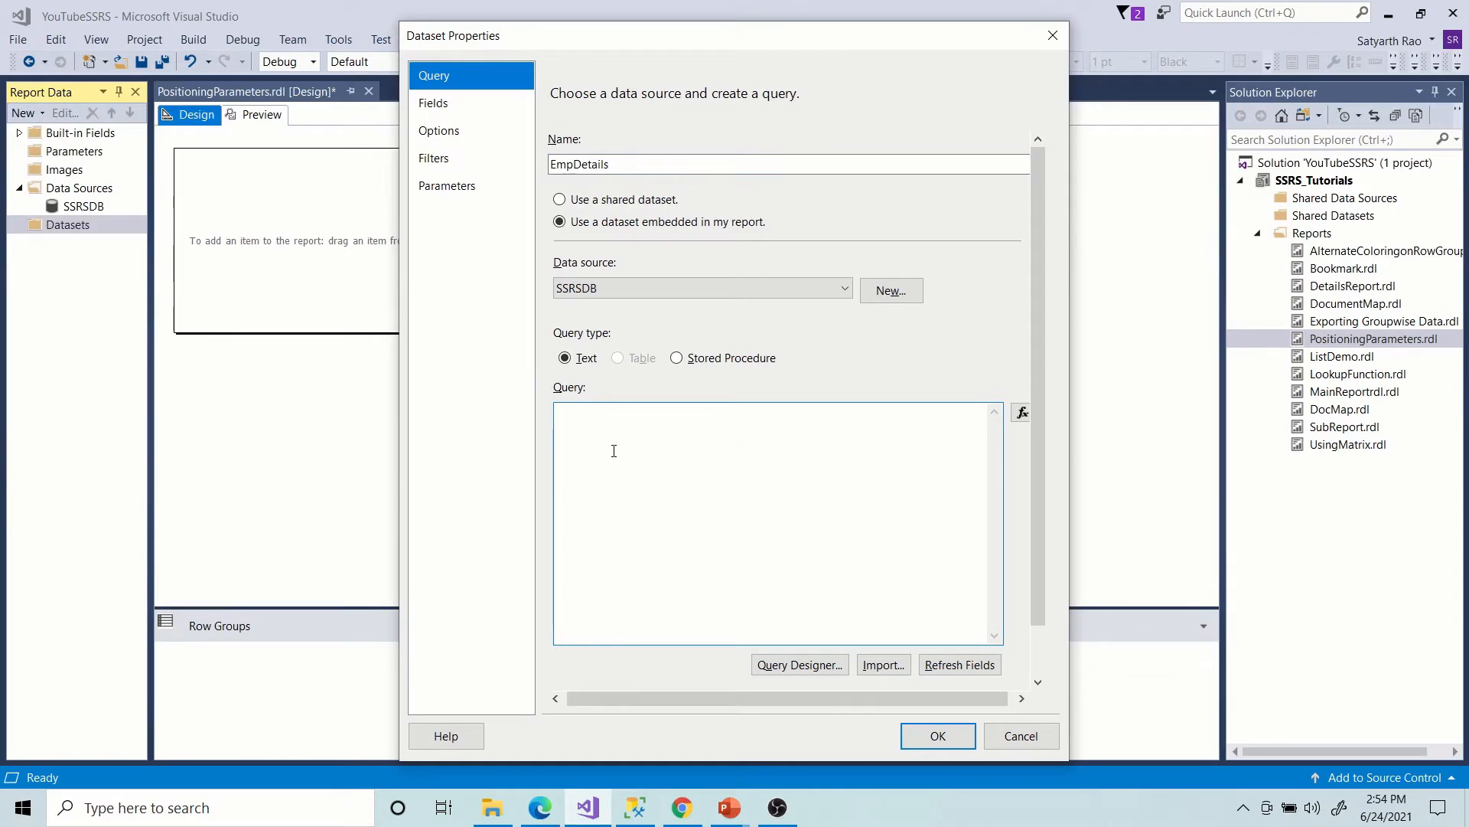
key("ctrl+v")
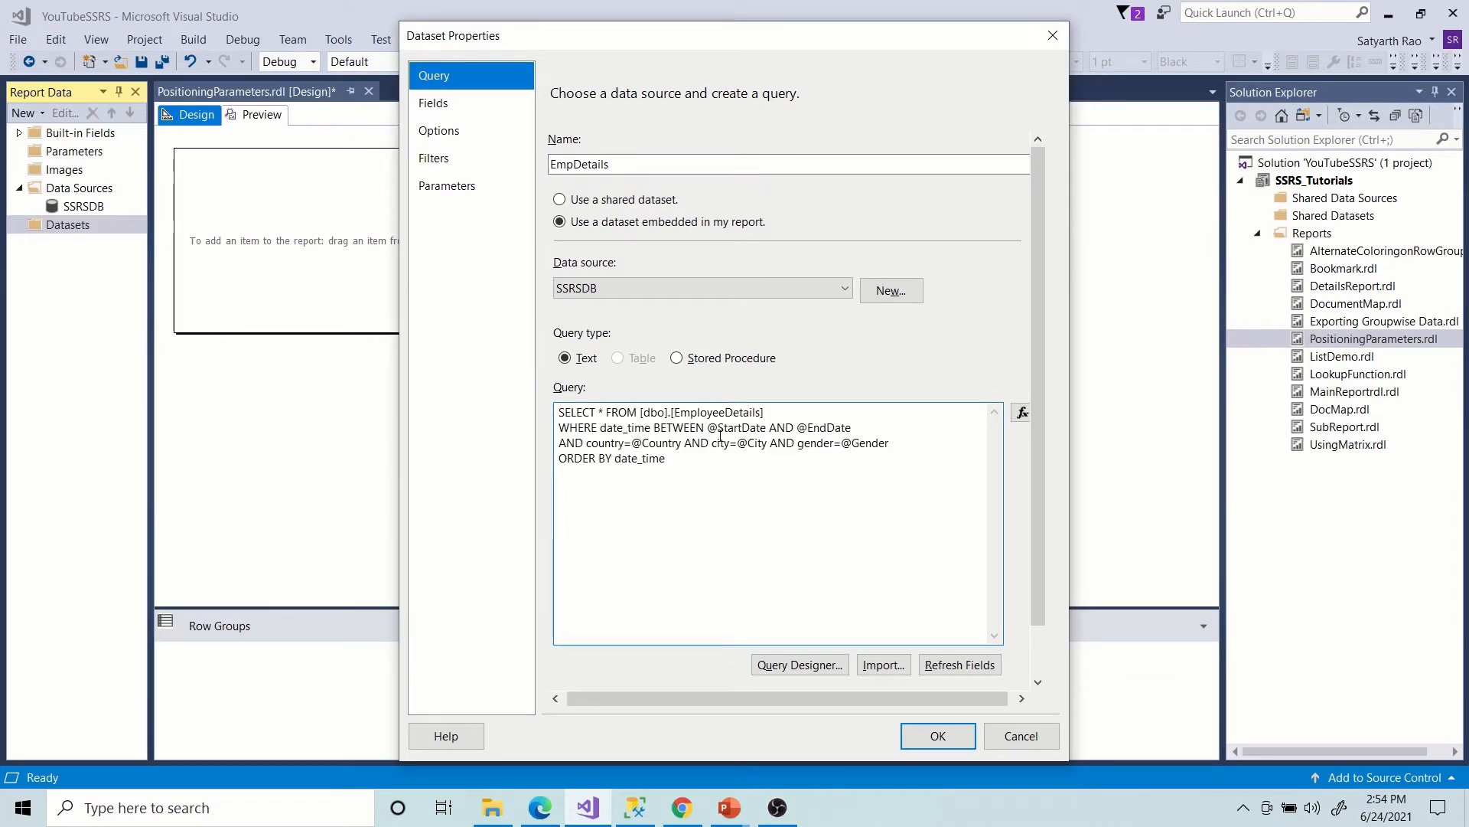
left_click_drag(709, 428, 836, 431)
left_click_drag(643, 444, 878, 447)
left_click(935, 737)
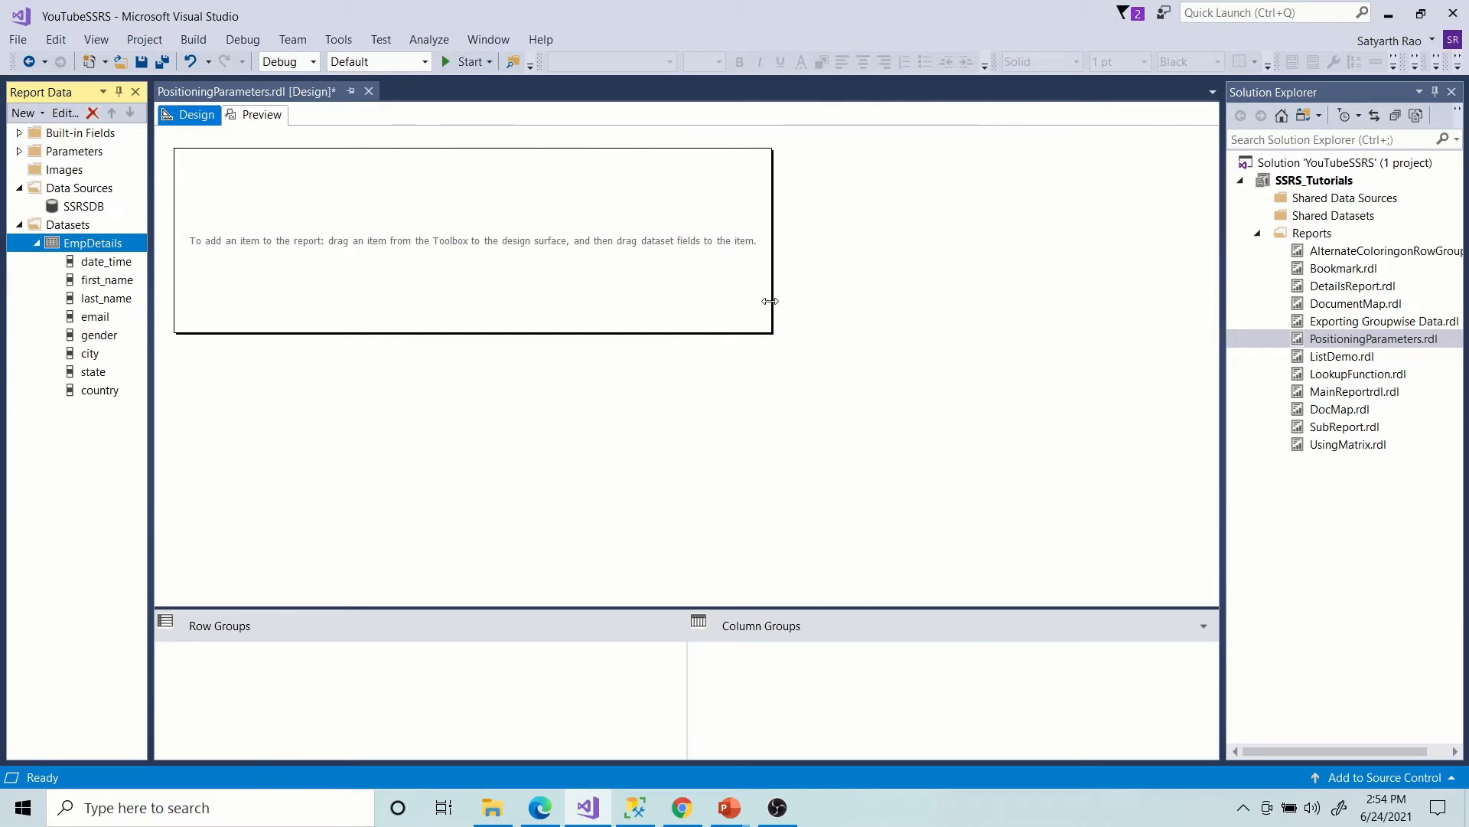
Enlarge the report body in width and height and insert a table into it.
left_click_drag(770, 301, 1132, 315)
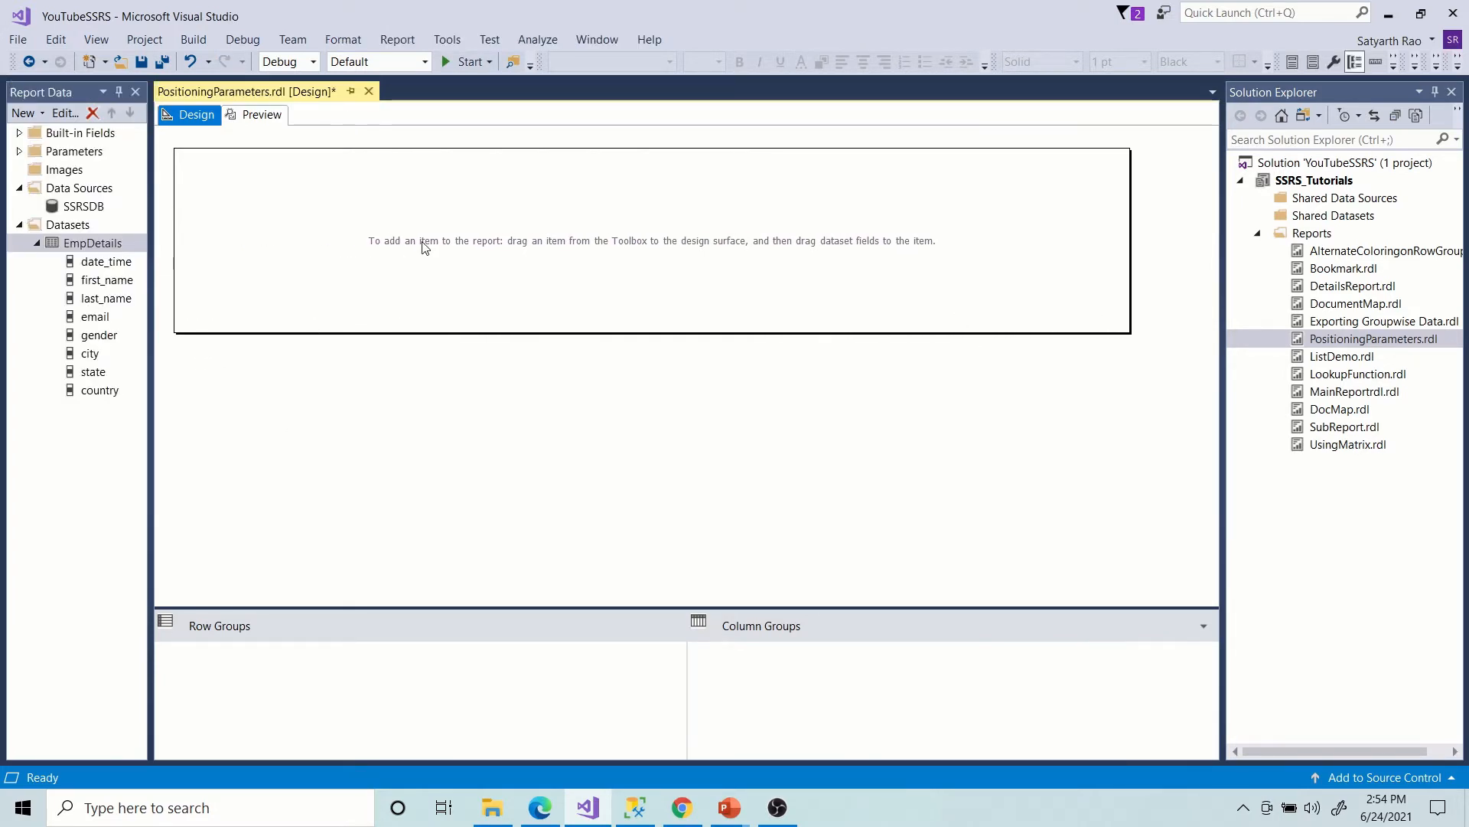
left_click_drag(439, 333, 439, 380)
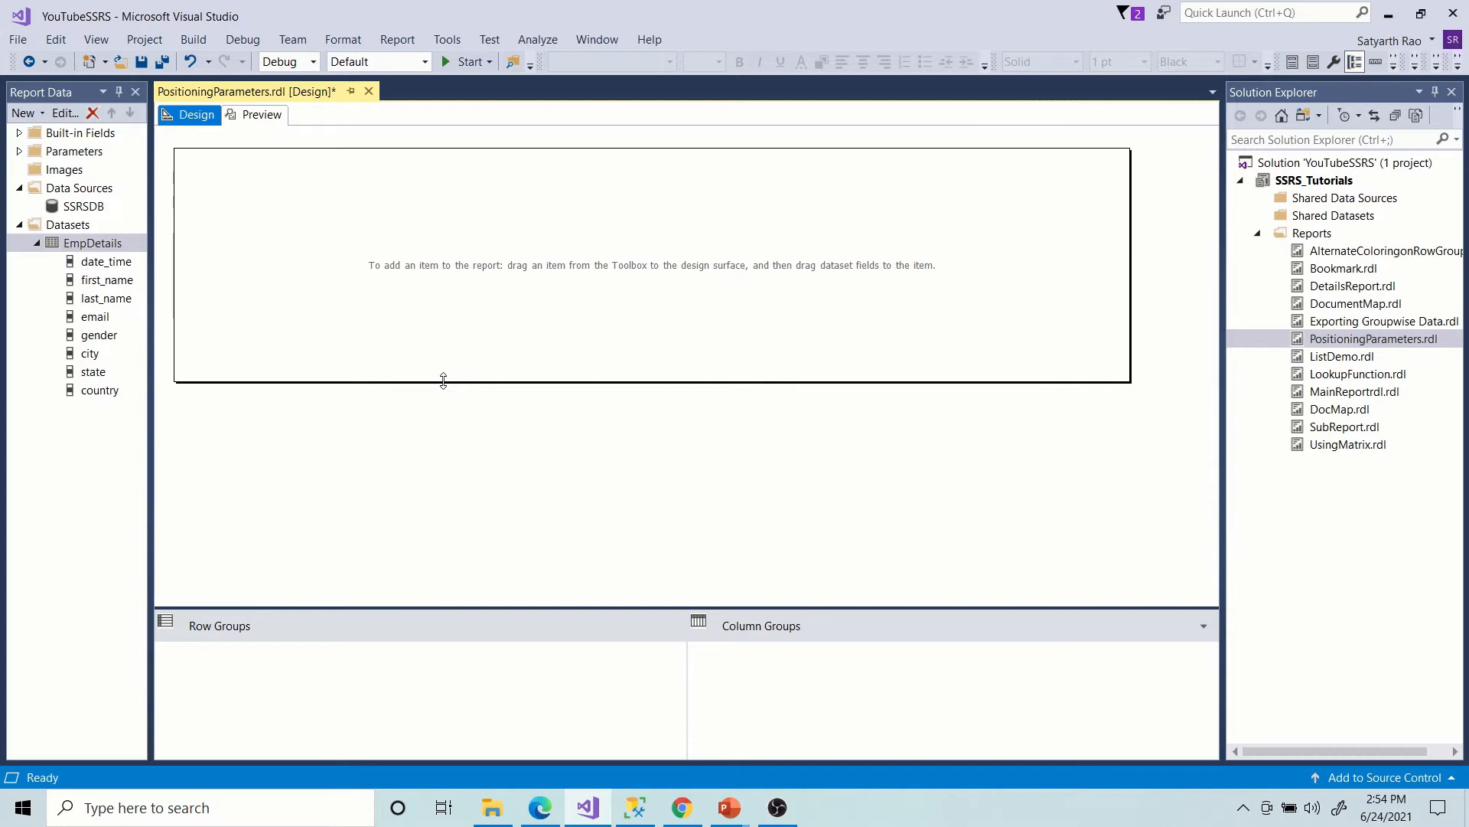
right_click(219, 259)
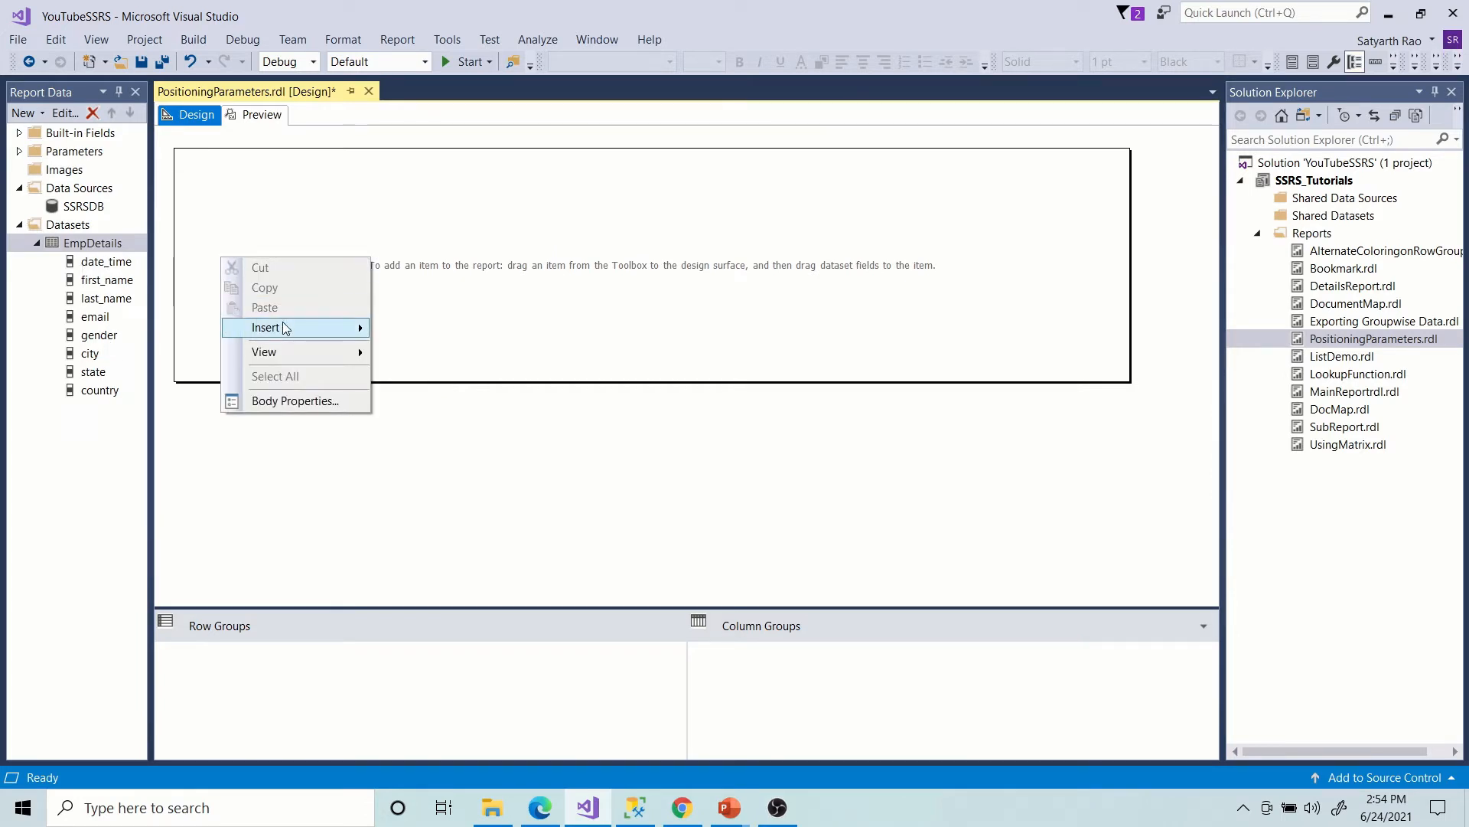
mouse_move(286, 328)
left_click(426, 367)
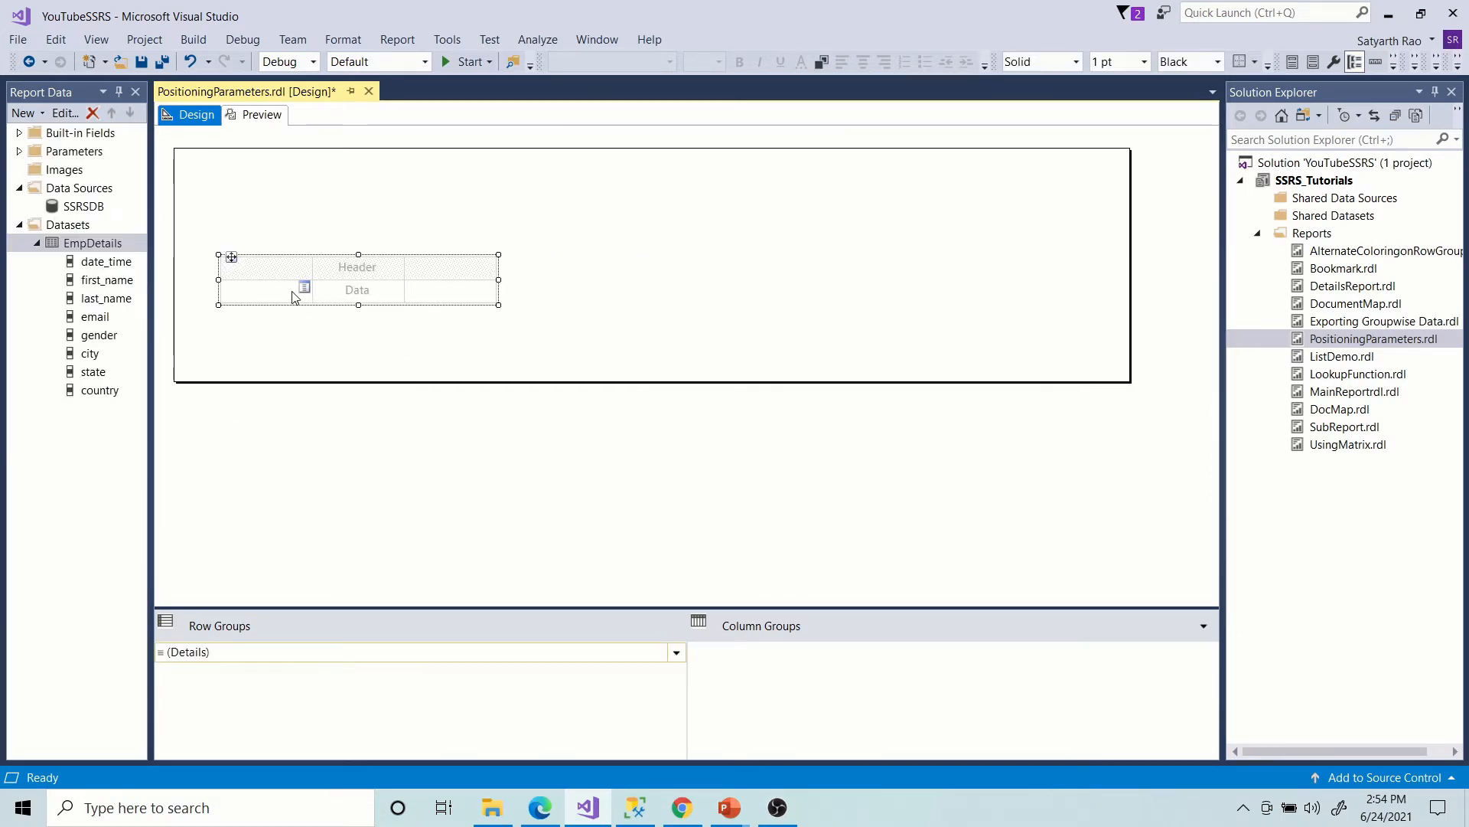
Assign the date_time, first_name and last_name fields to the table's three data cells in that order.
left_click(305, 288)
left_click(349, 305)
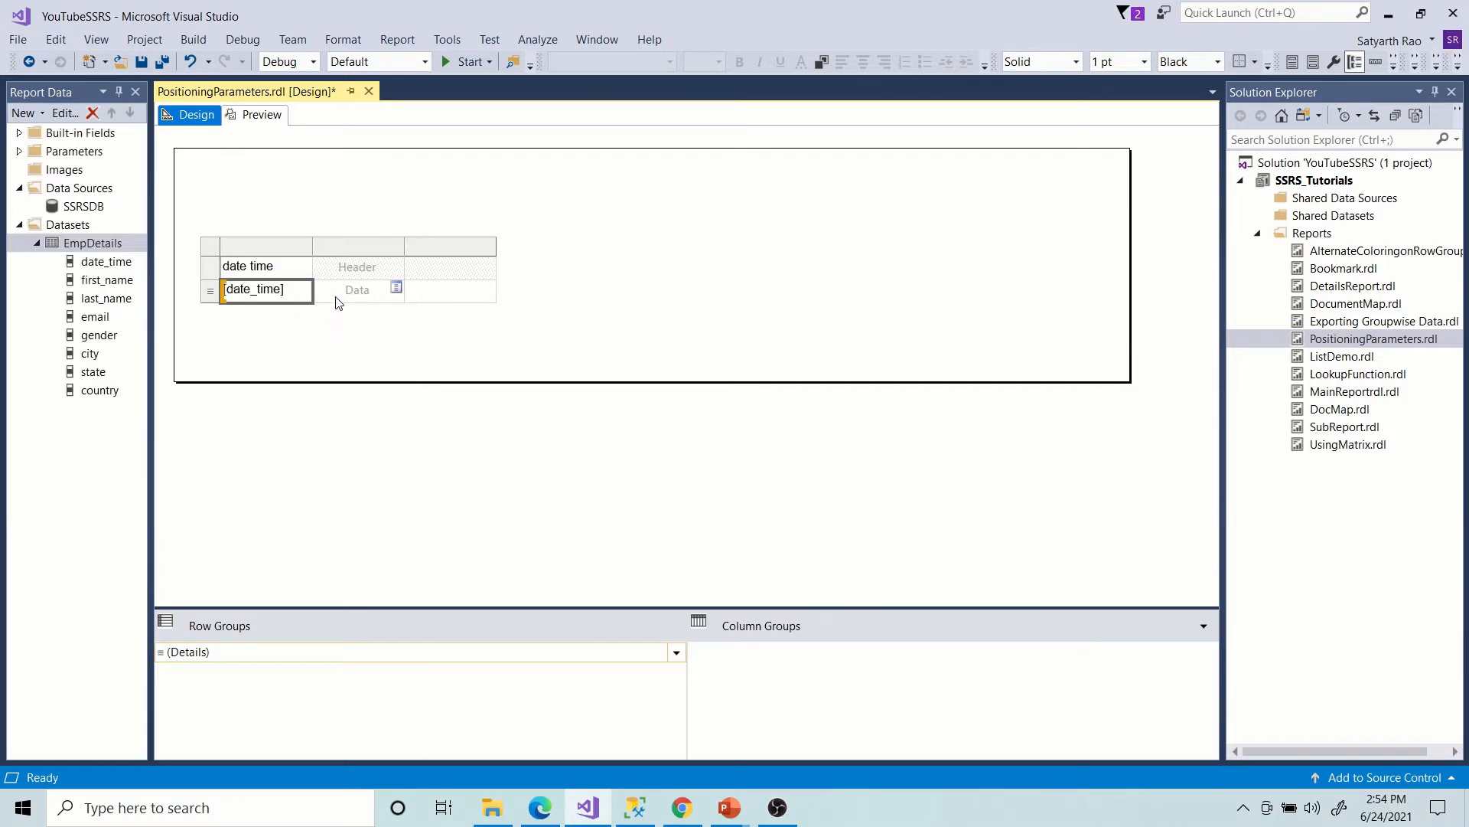
left_click(396, 290)
left_click(413, 325)
left_click(487, 290)
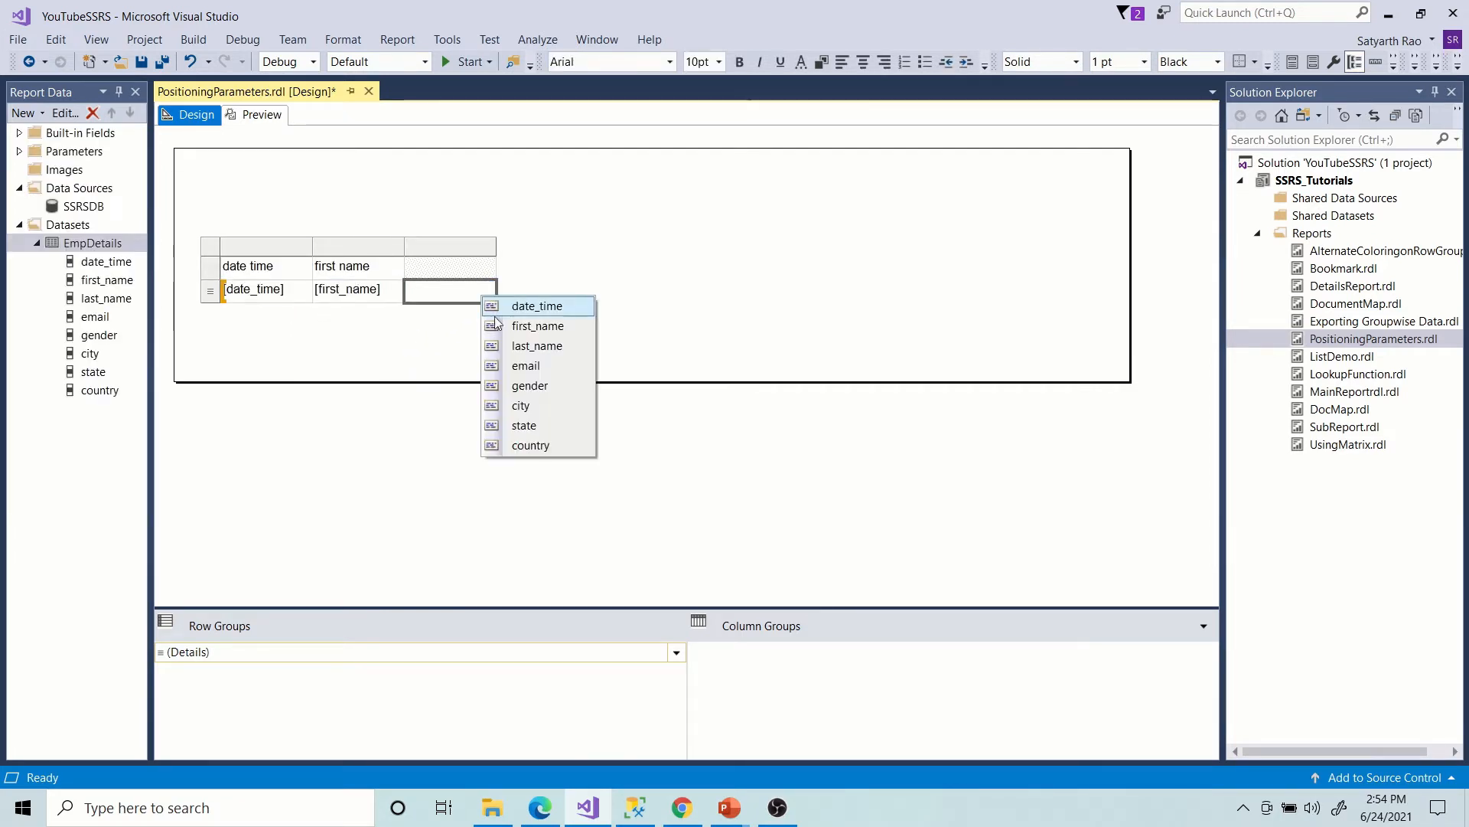
left_click(498, 345)
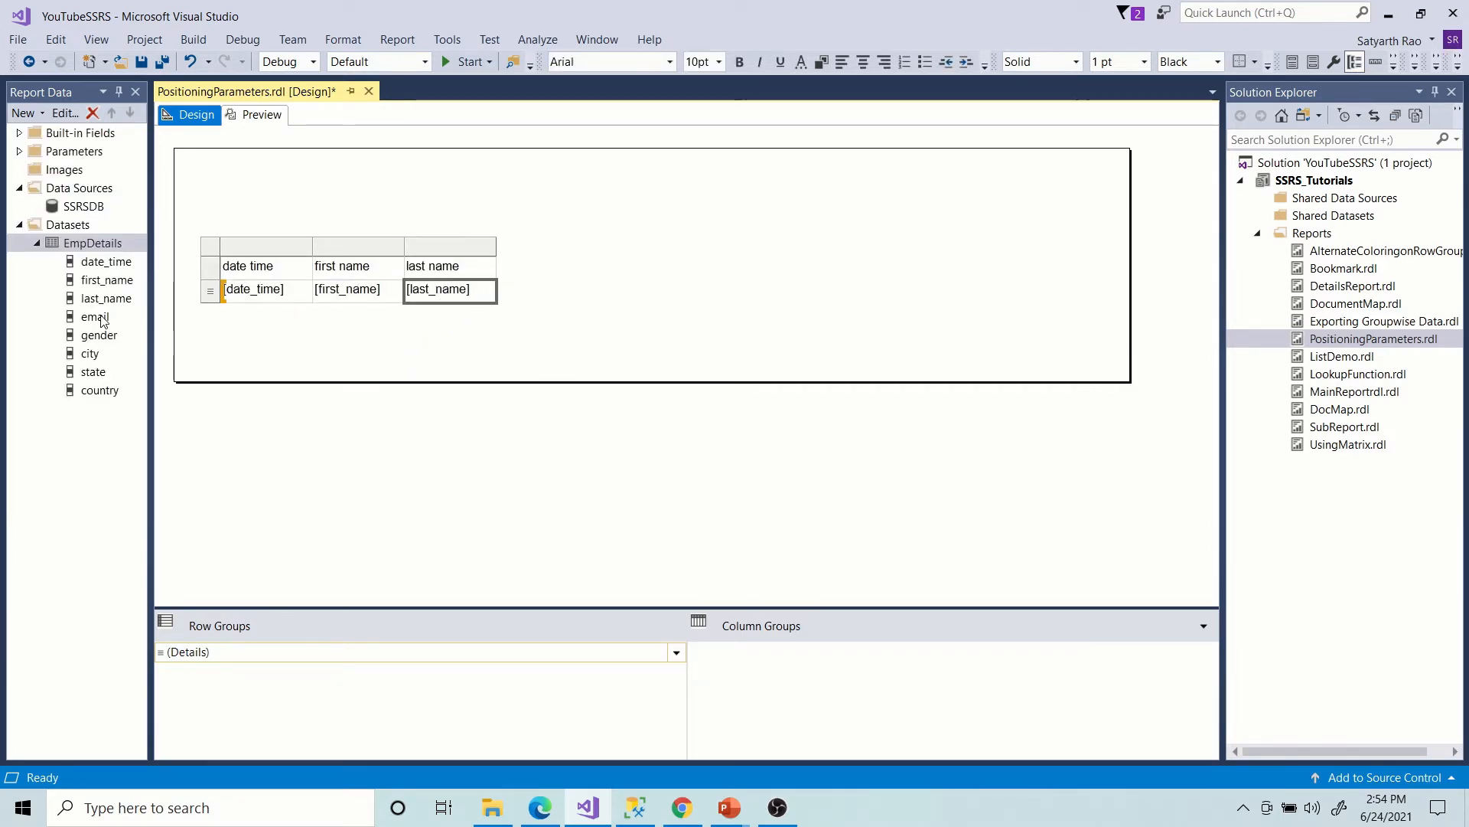
Add the email, gender, city, state and country fields as new table columns after last name, in that order.
left_click_drag(102, 320, 476, 288)
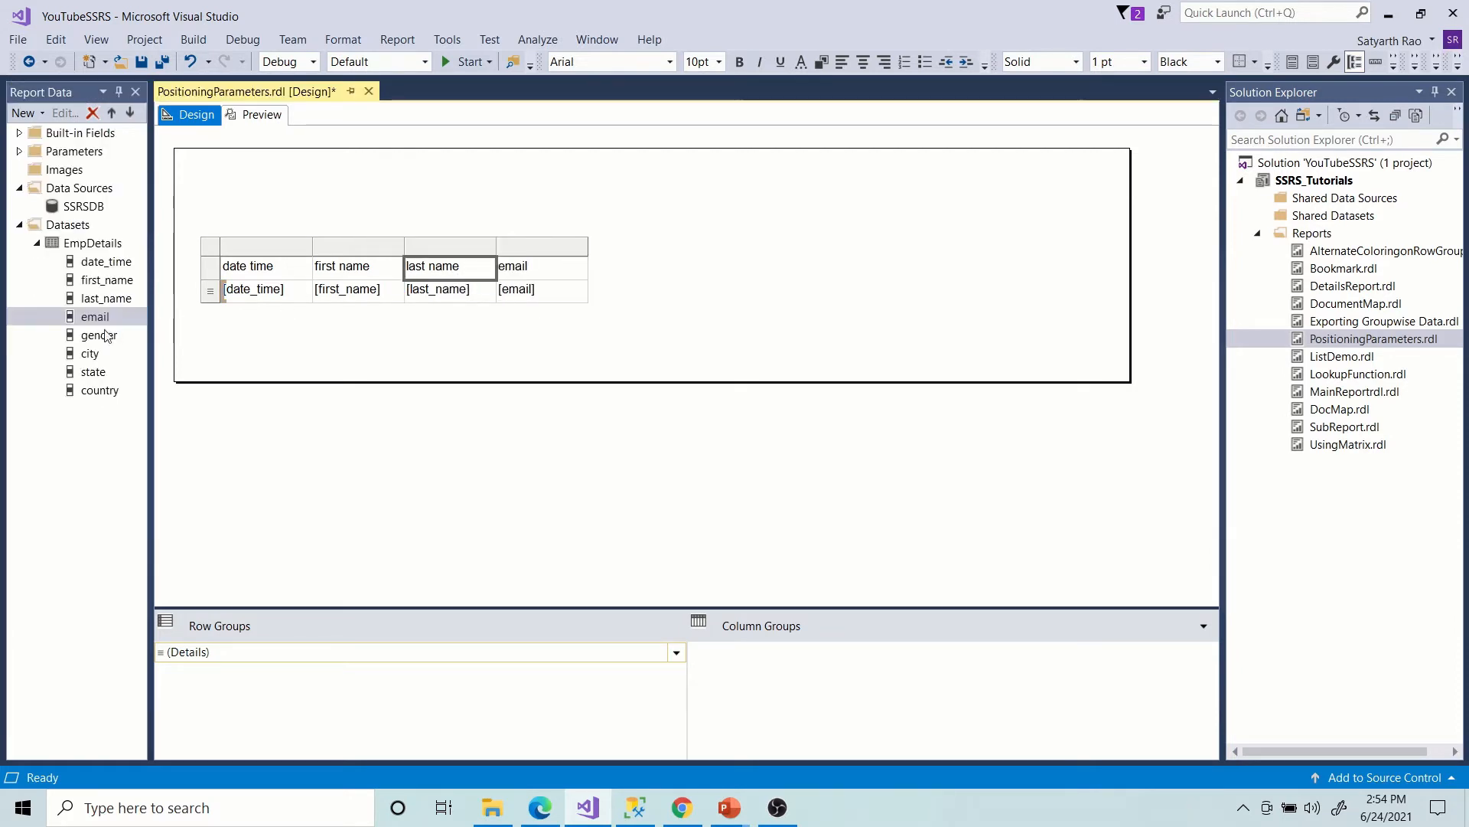
left_click_drag(106, 337, 590, 288)
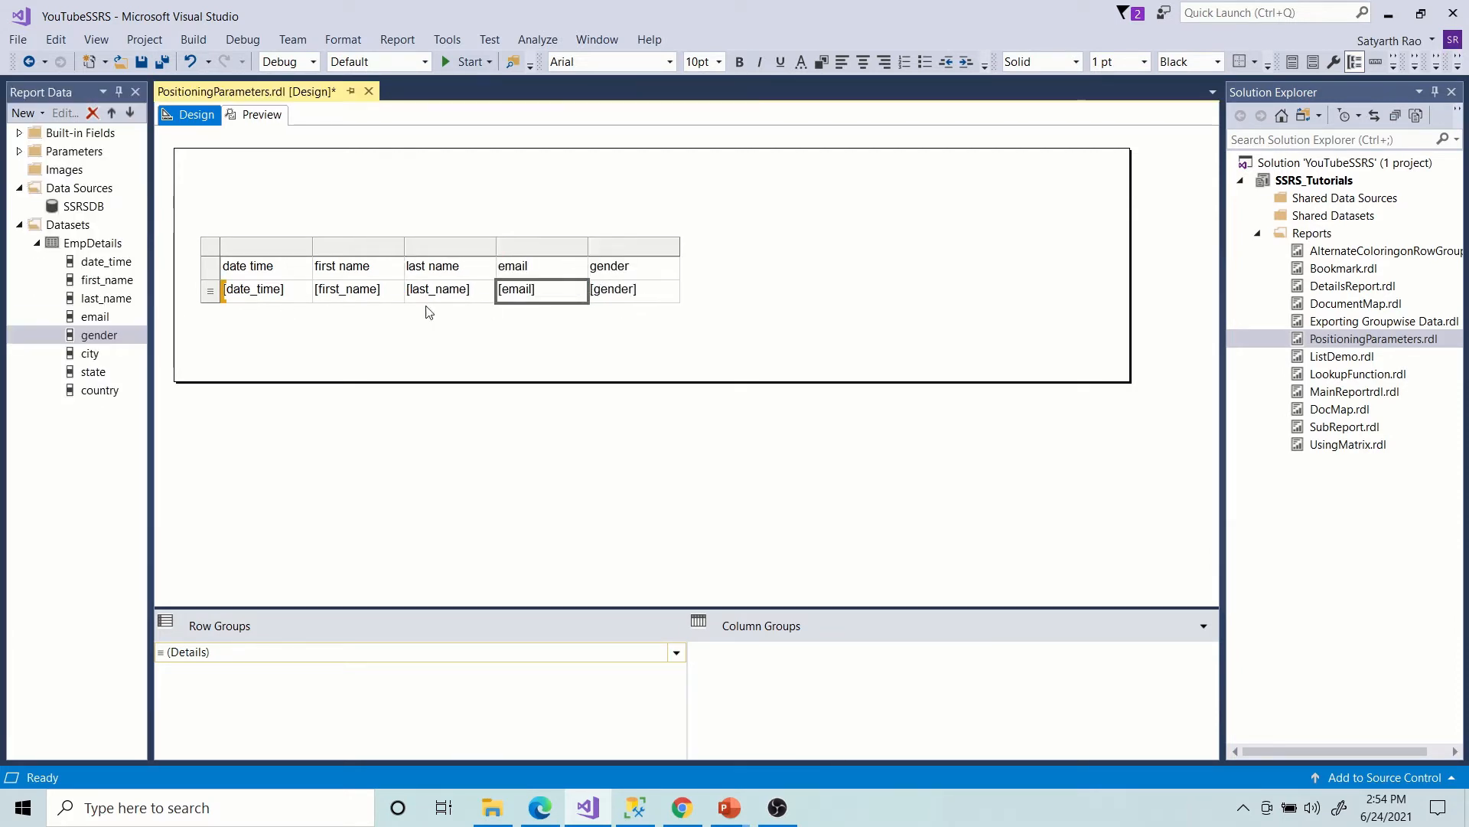
left_click_drag(91, 354, 655, 300)
left_click(93, 375)
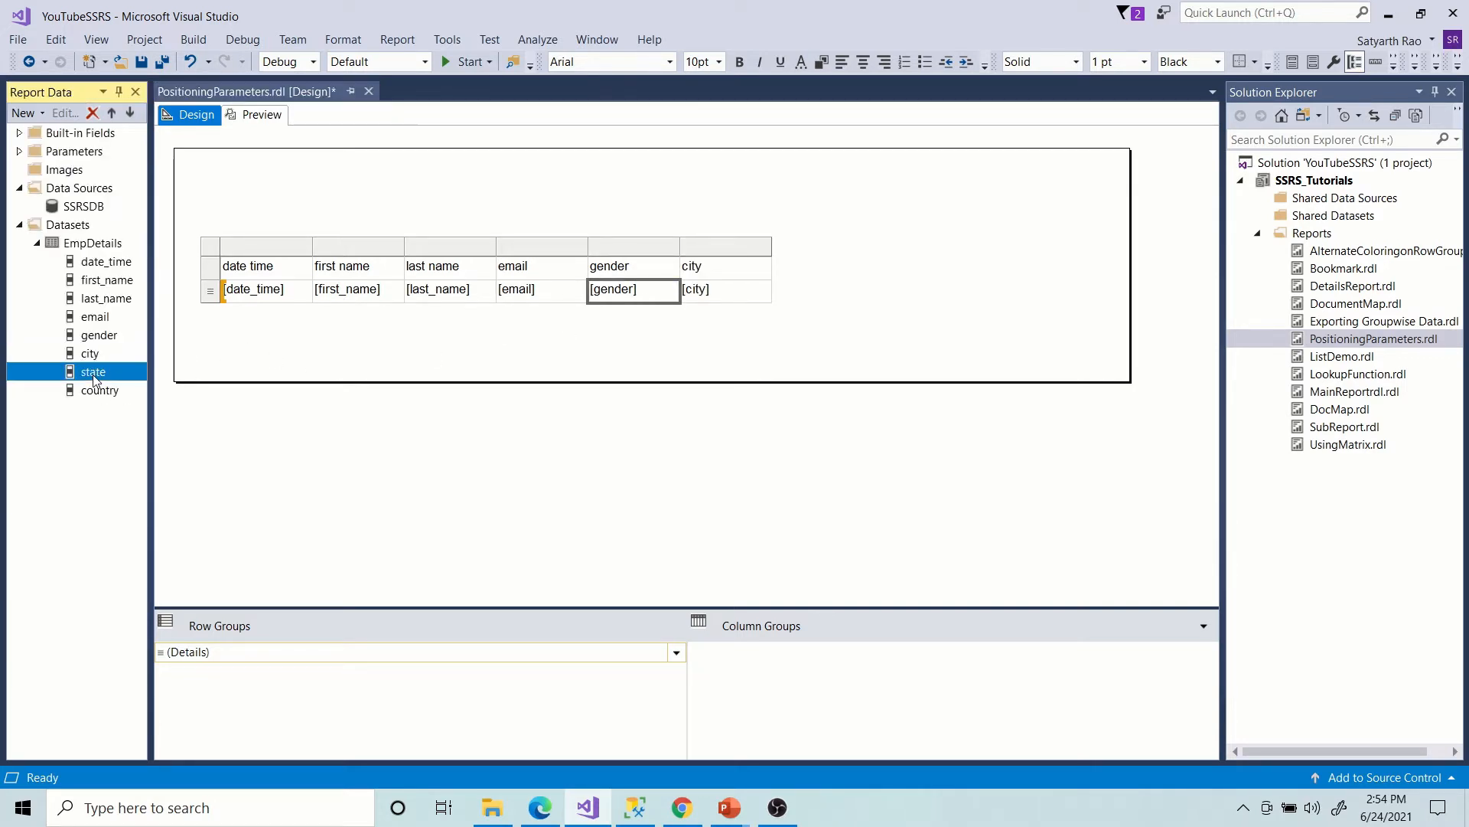
left_click_drag(93, 375, 685, 287)
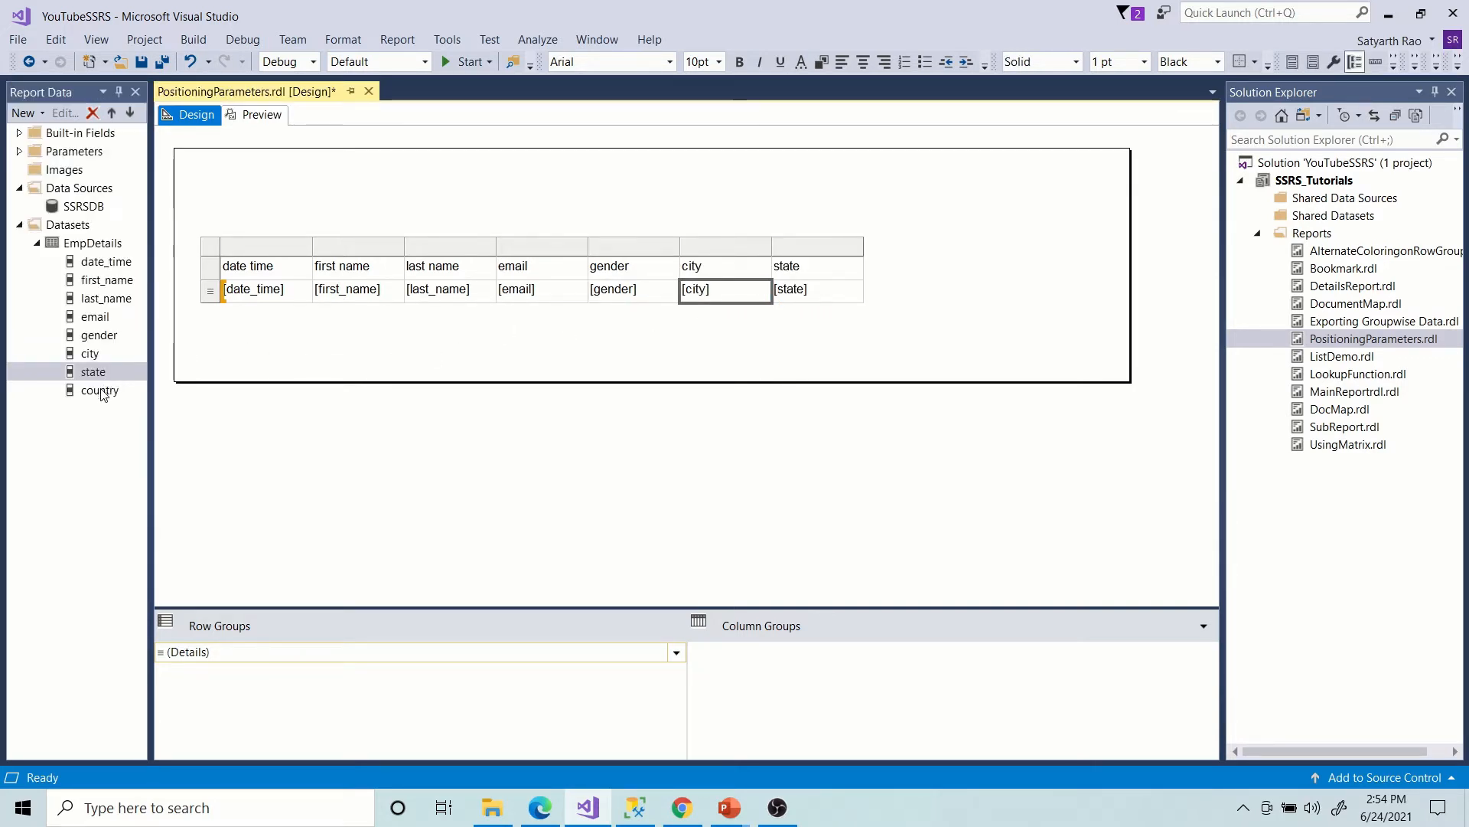
left_click_drag(102, 394, 841, 300)
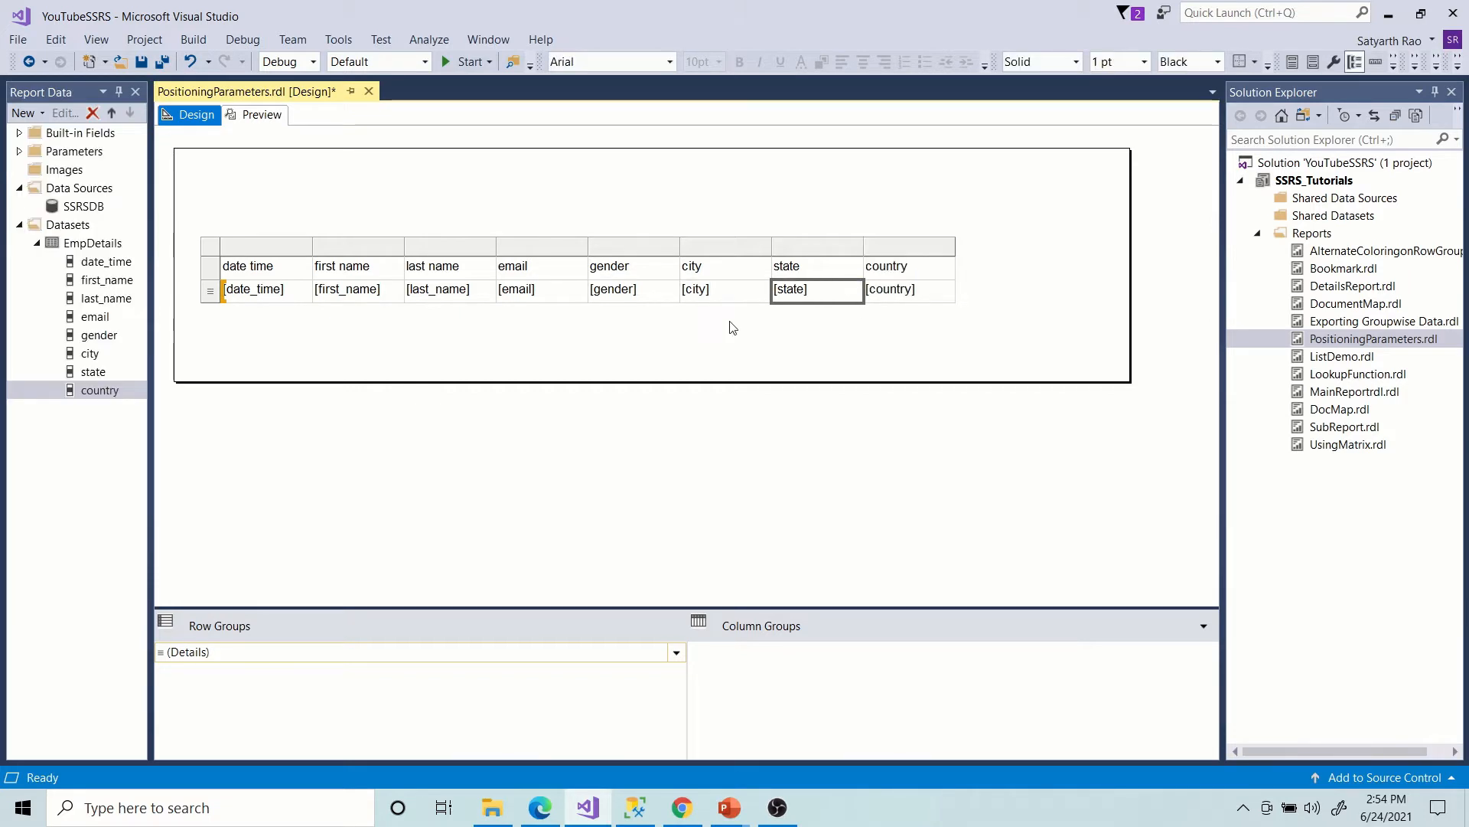
Set all header and data cells of the table to the Cambria font with centered text.
left_click(212, 274)
key("Down")
key("Left")
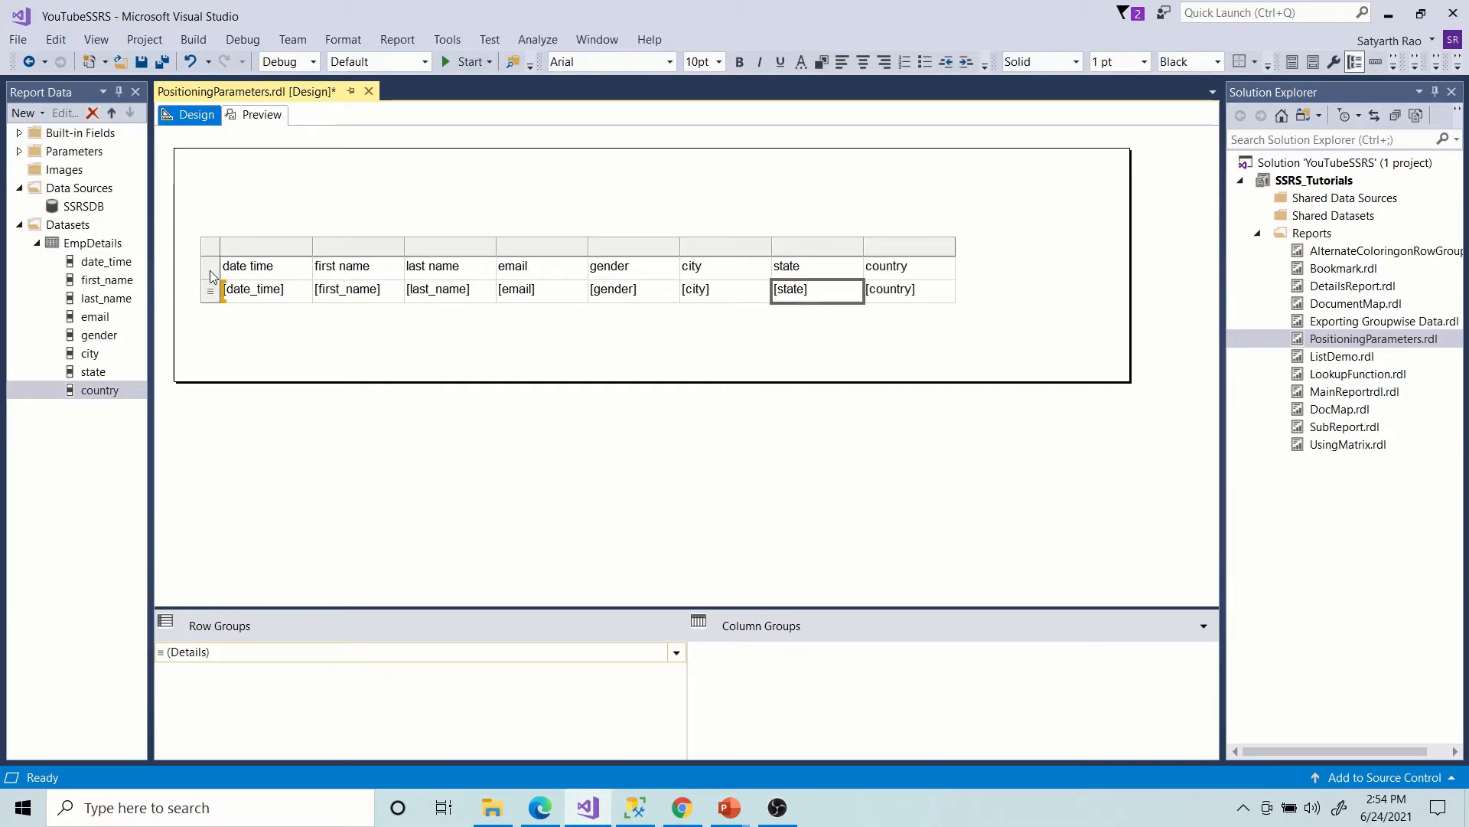
key("Up")
key("Left")
key("Left")
key("Left")
key("Left")
key("Left")
key("Left")
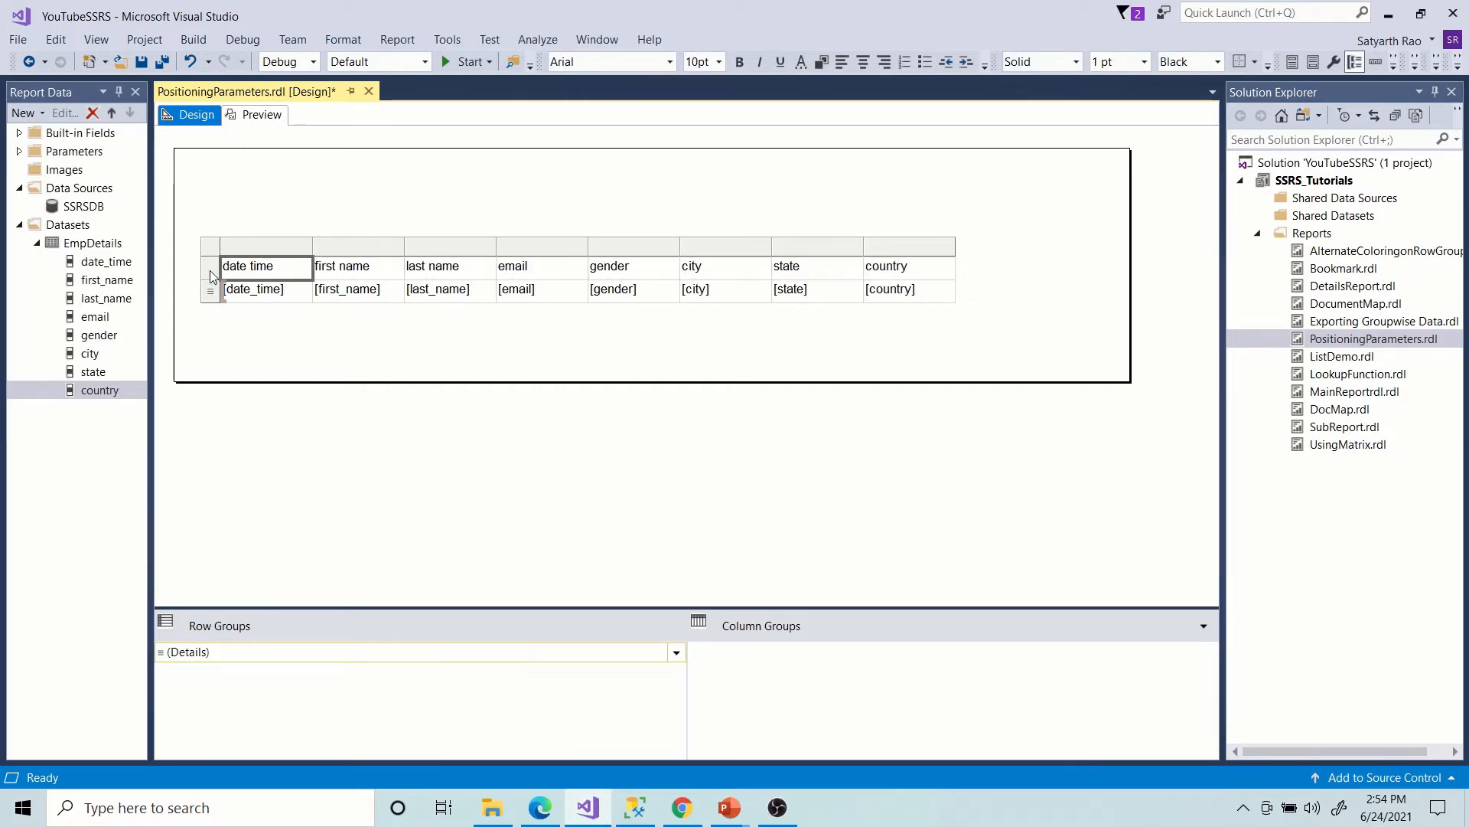
key("shift+Right")
key("shift+Right")
key("shift+Right")
key("shift+Right")
key("shift+Right")
key("shift+Right")
key("shift+Right")
key("shift+Down")
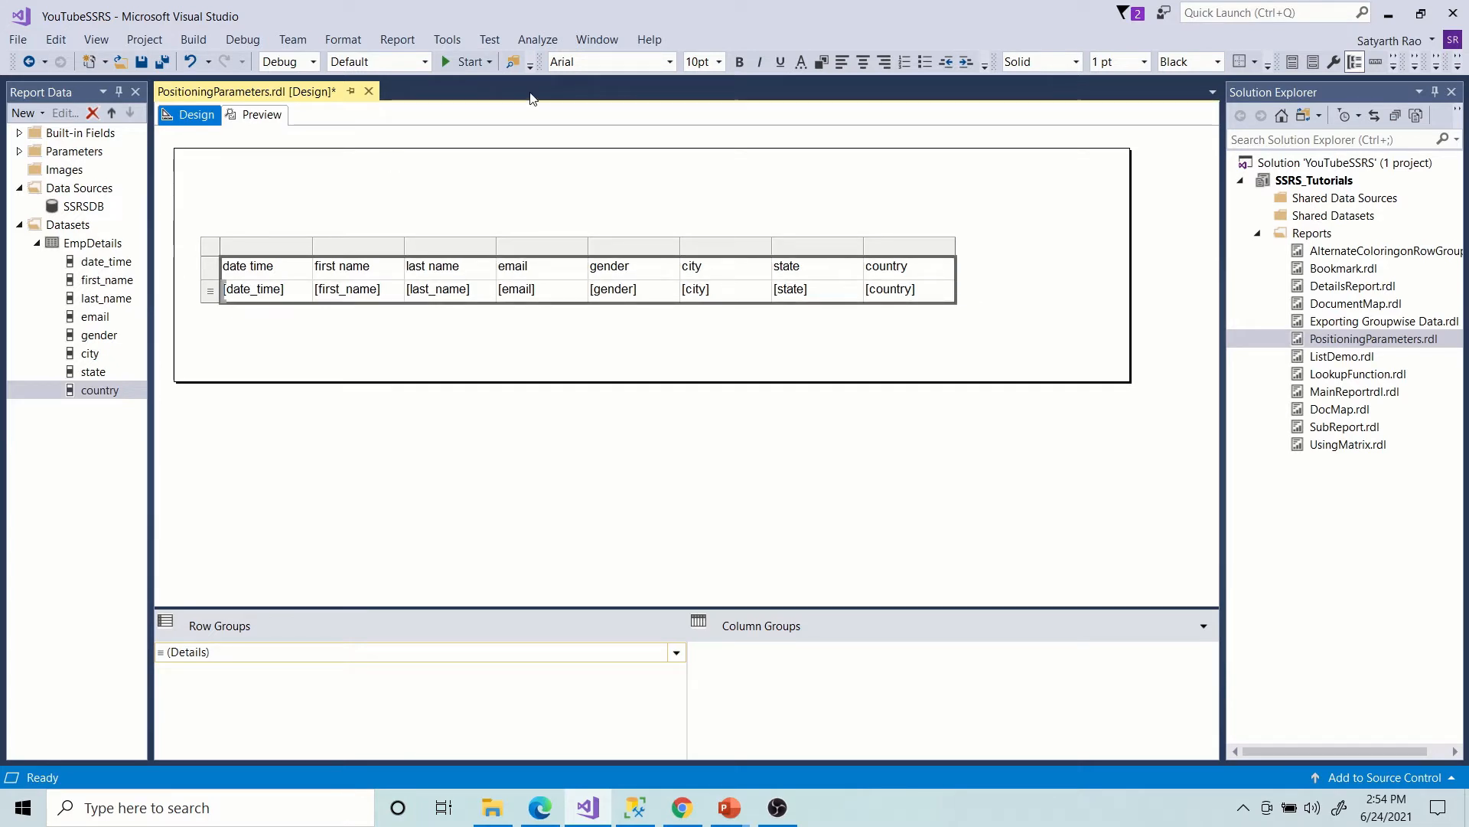
left_click(613, 61)
type("cambria")
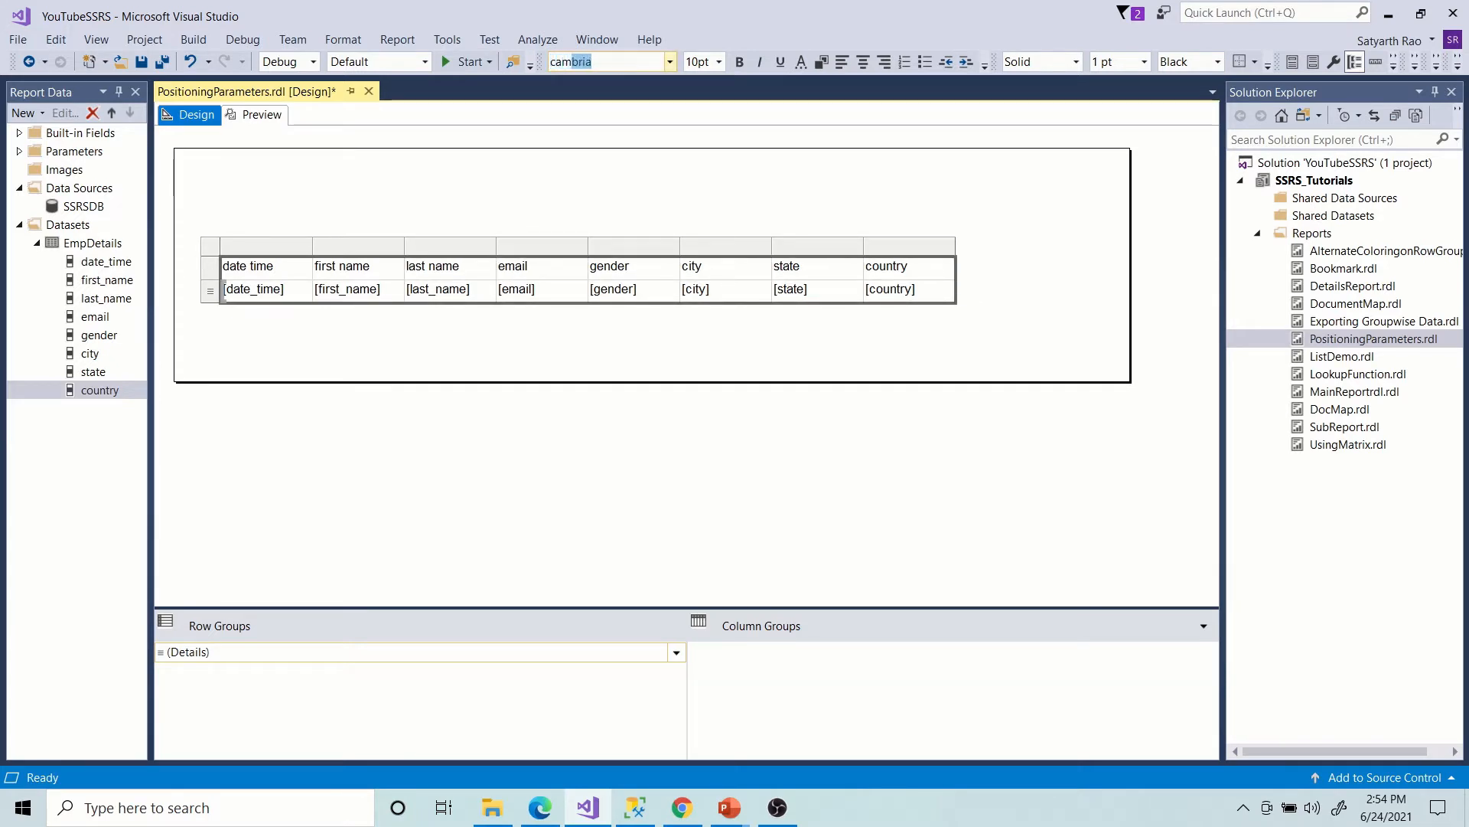
key("Return")
left_click(863, 61)
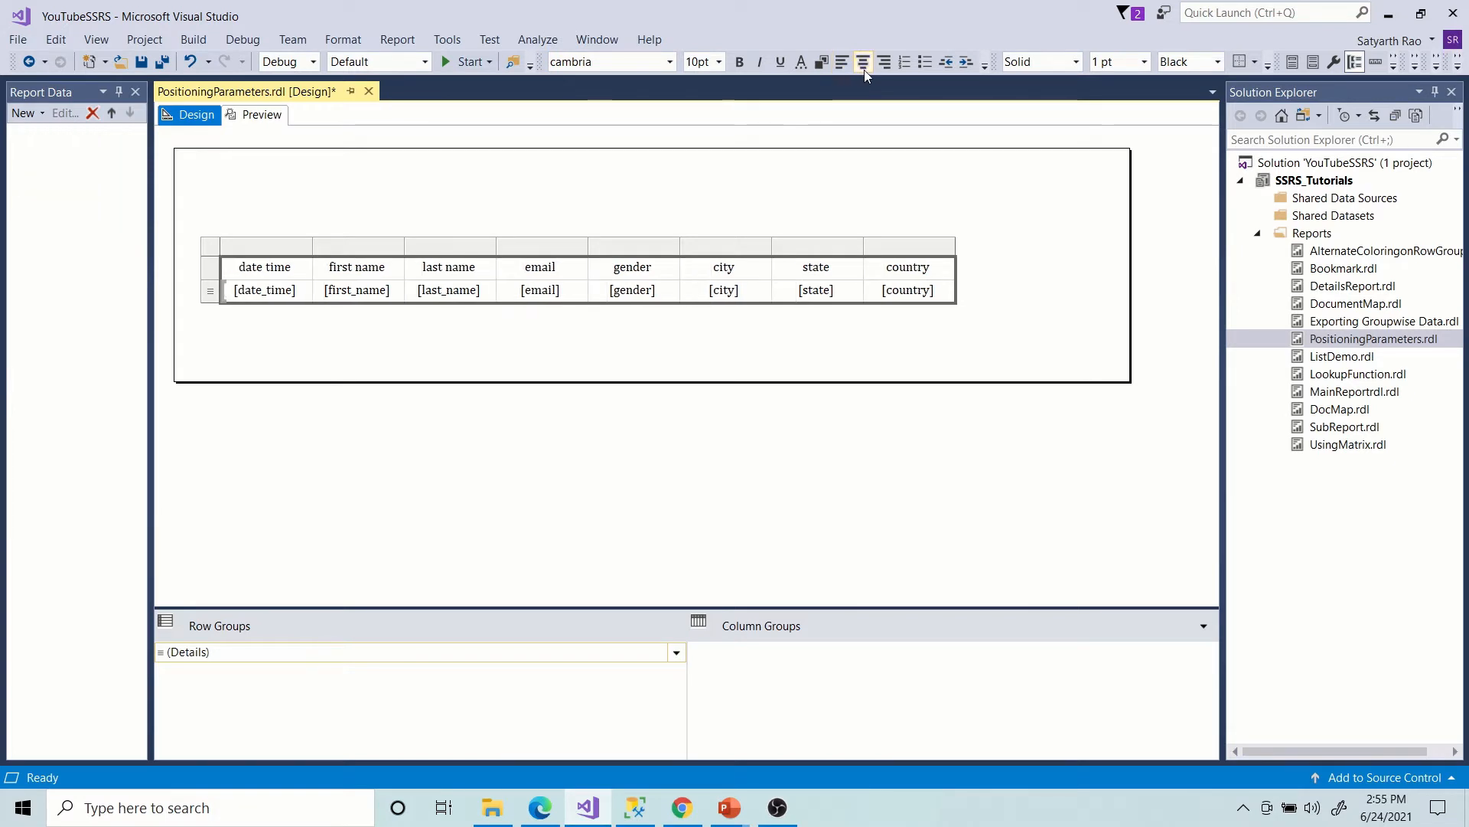
Format the table's header row in bold with a dark blue background and cyan text.
left_click(212, 265)
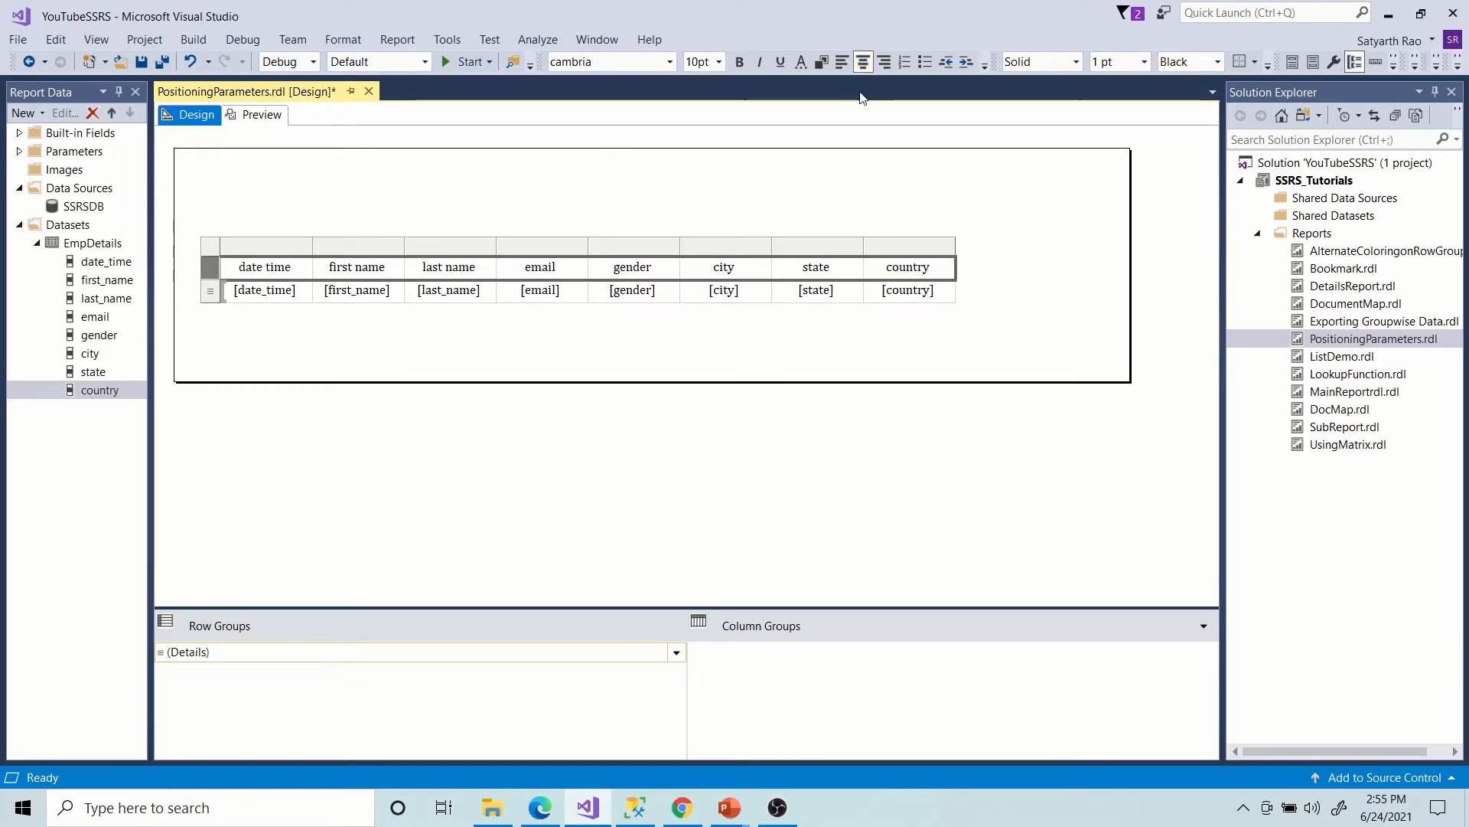
left_click(747, 68)
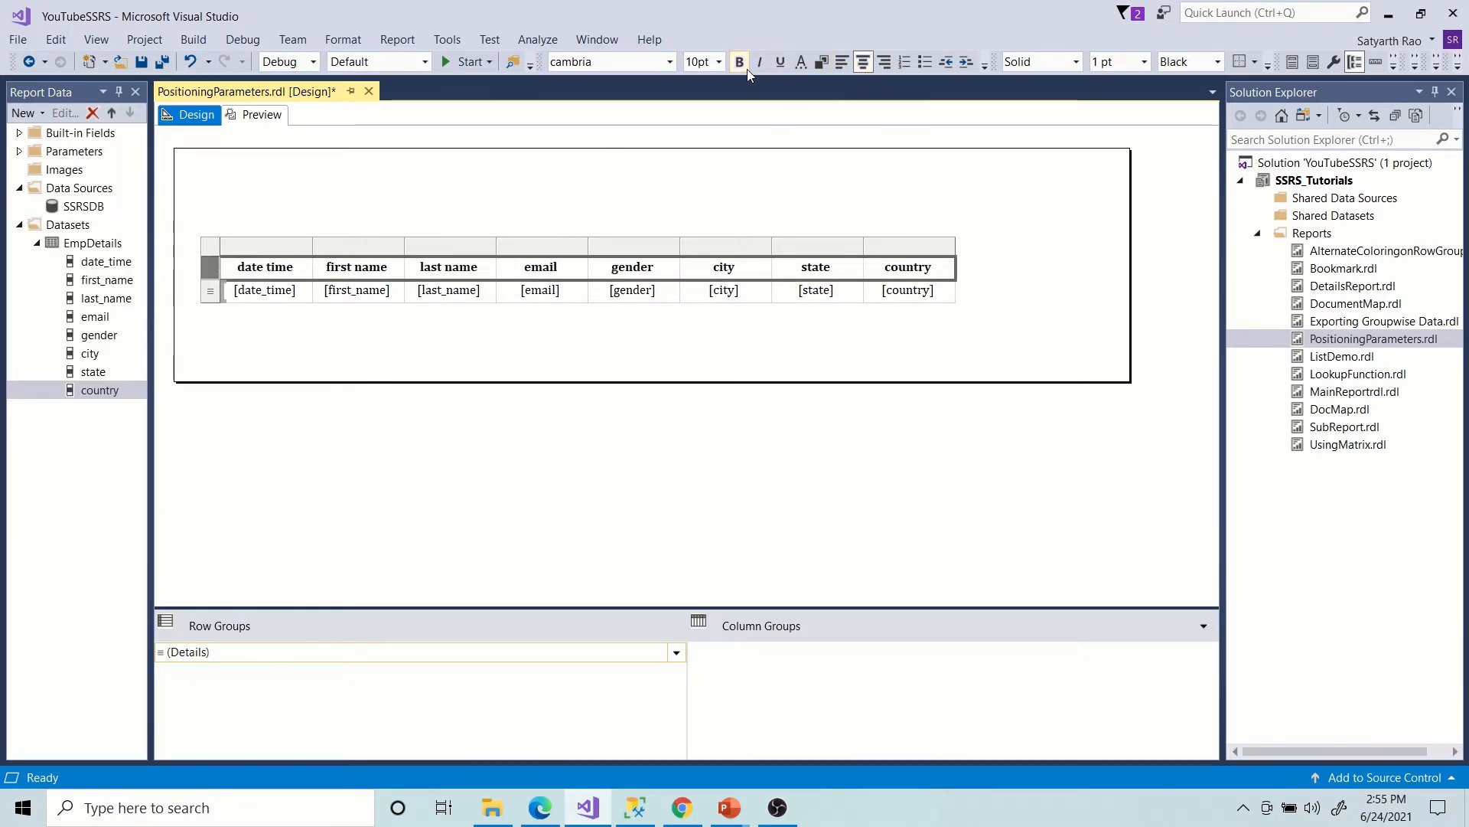
left_click(825, 62)
left_click(799, 372)
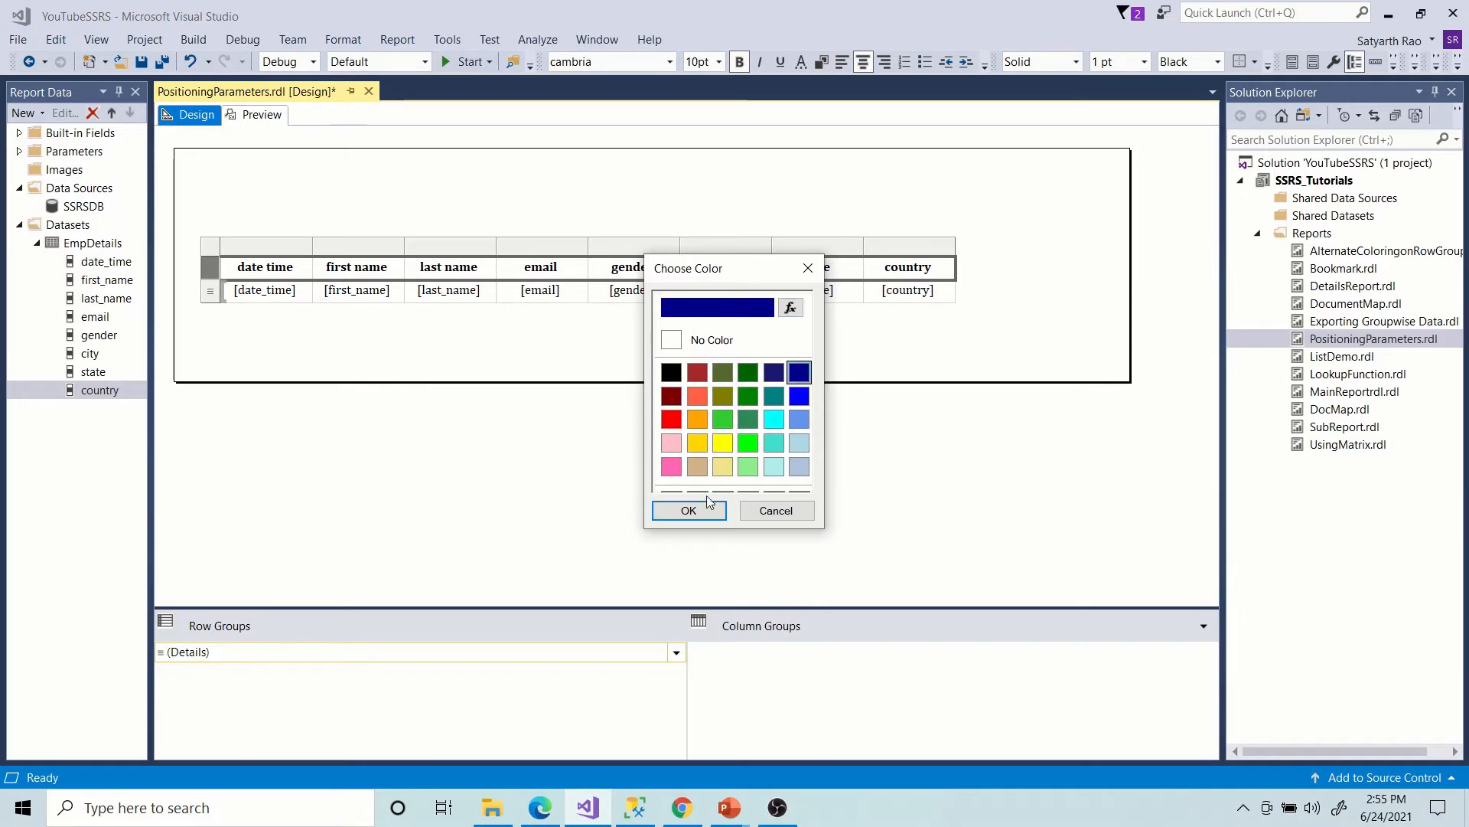
left_click(690, 509)
left_click(803, 65)
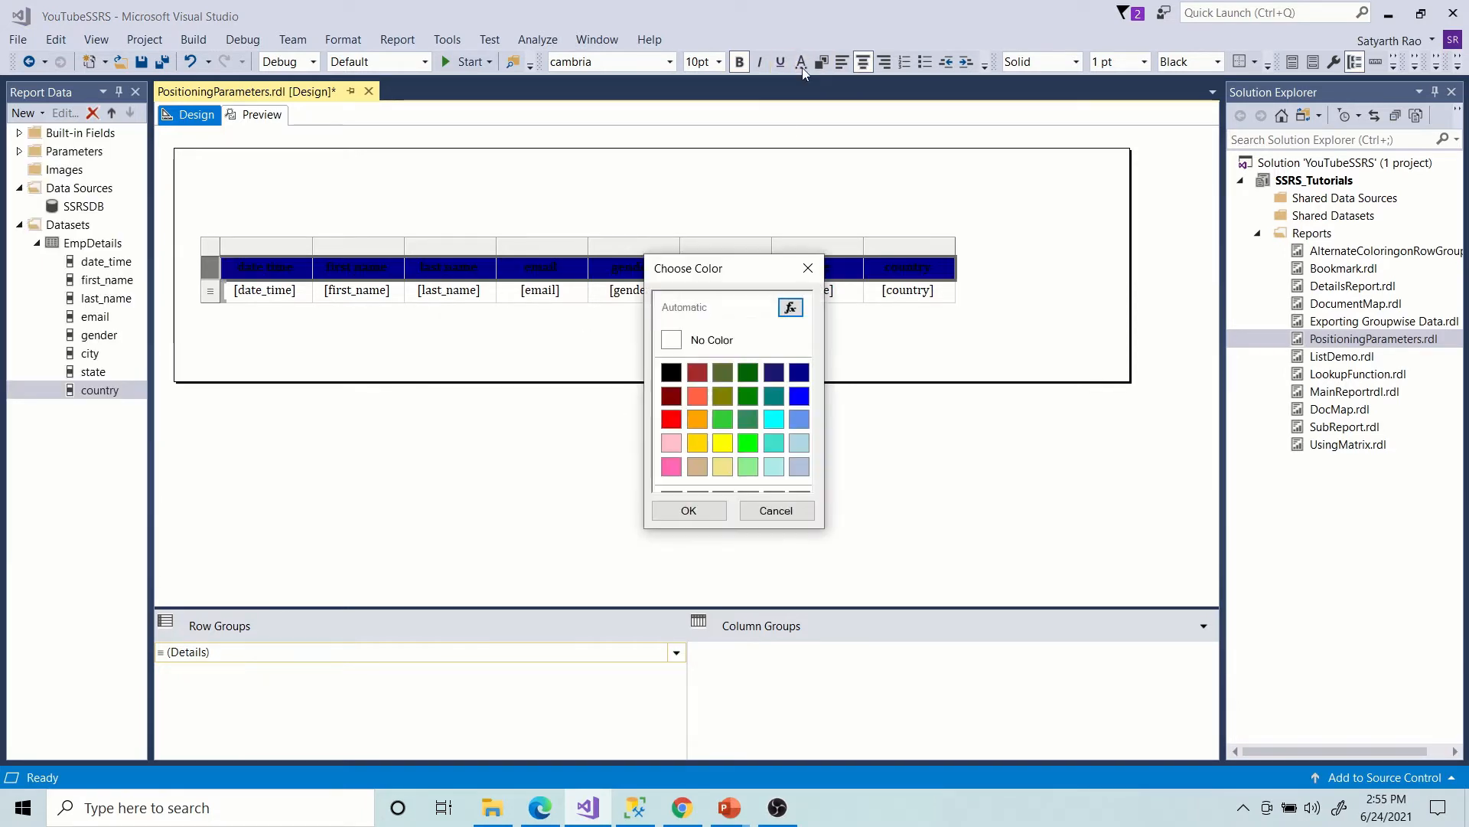
left_click(776, 418)
left_click(688, 510)
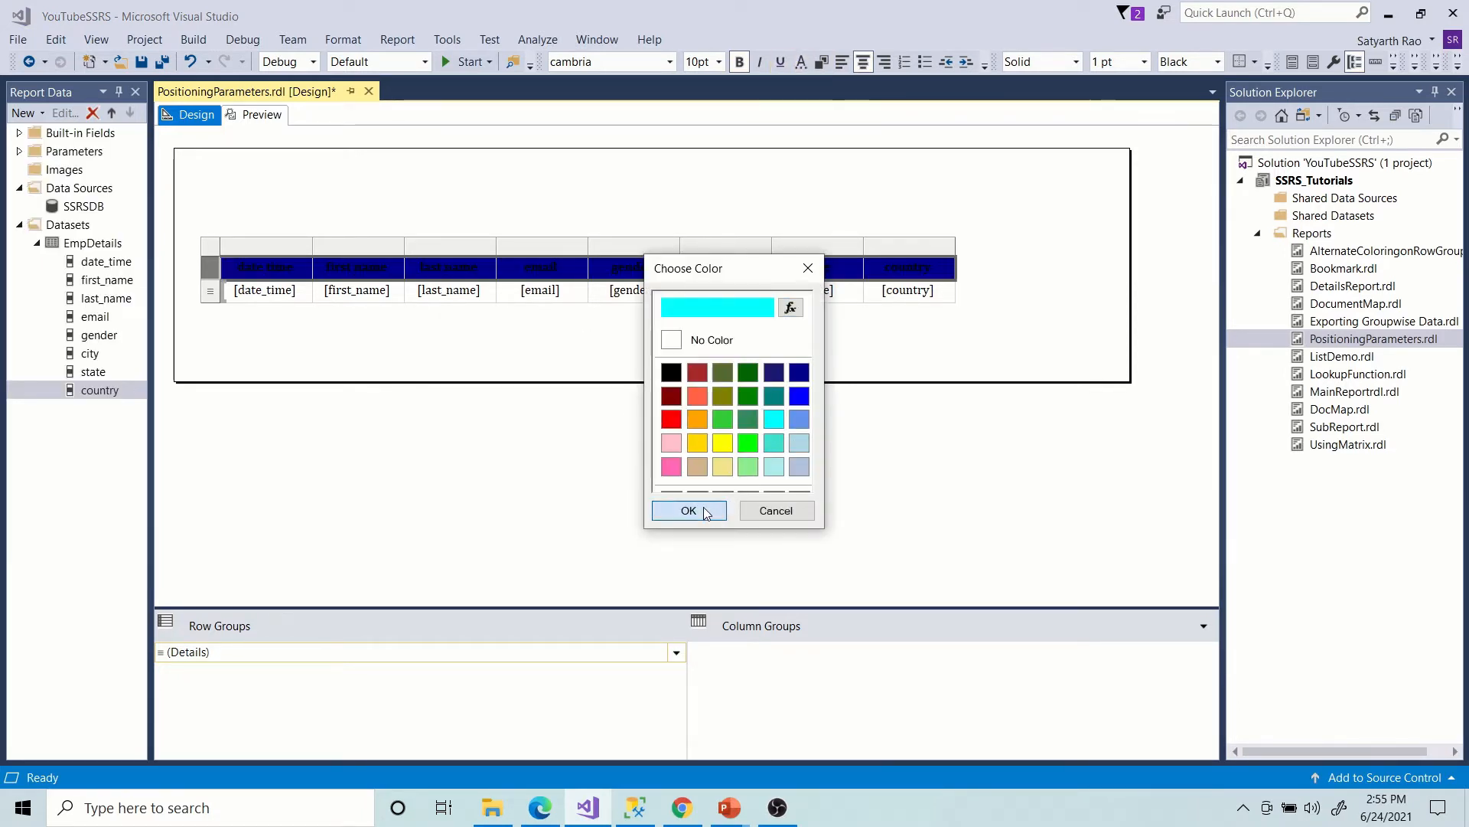
Widen the email, city and state columns of the table.
left_click(579, 247)
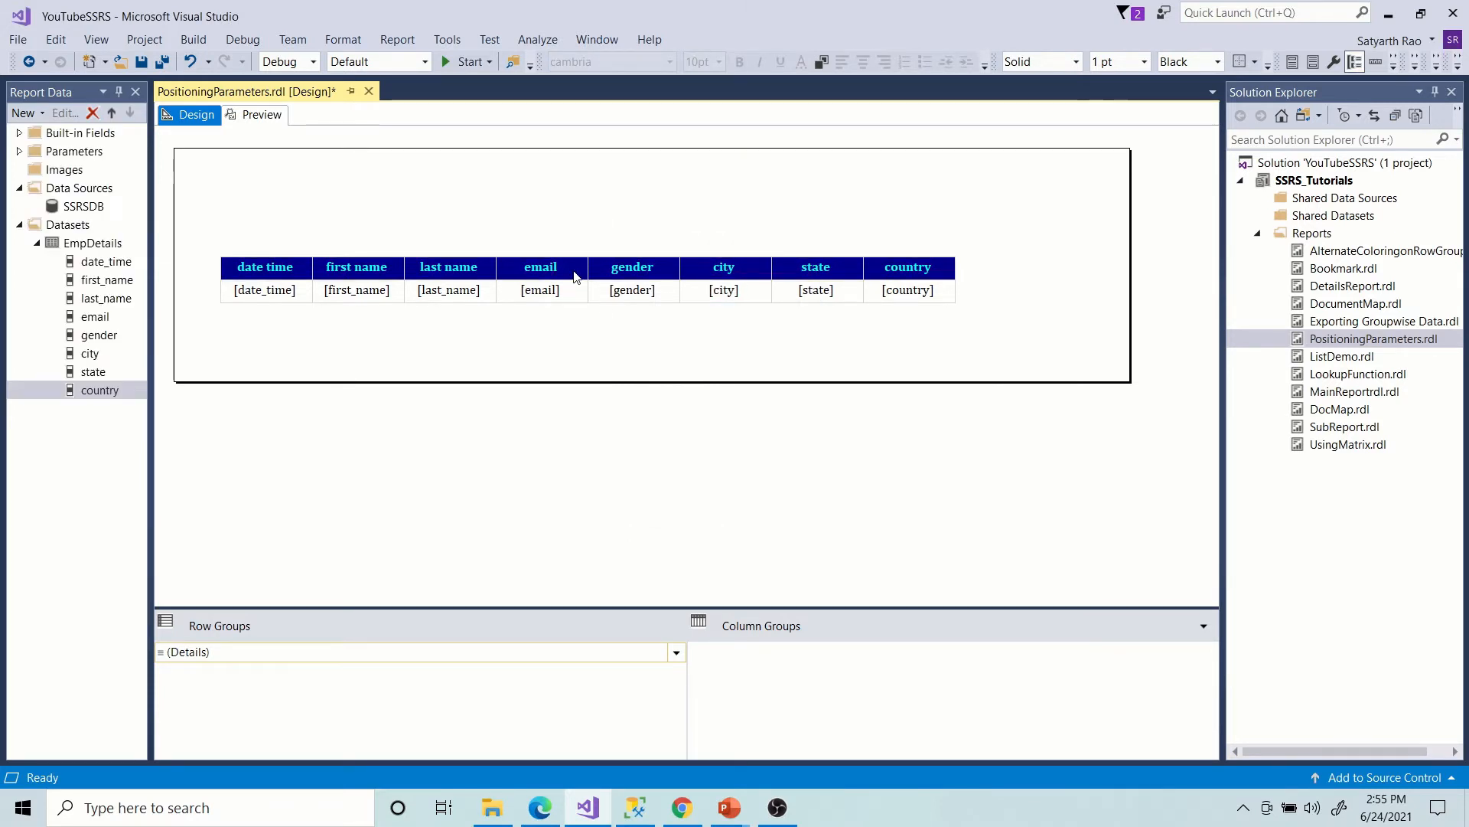
left_click(579, 268)
left_click_drag(589, 246, 717, 259)
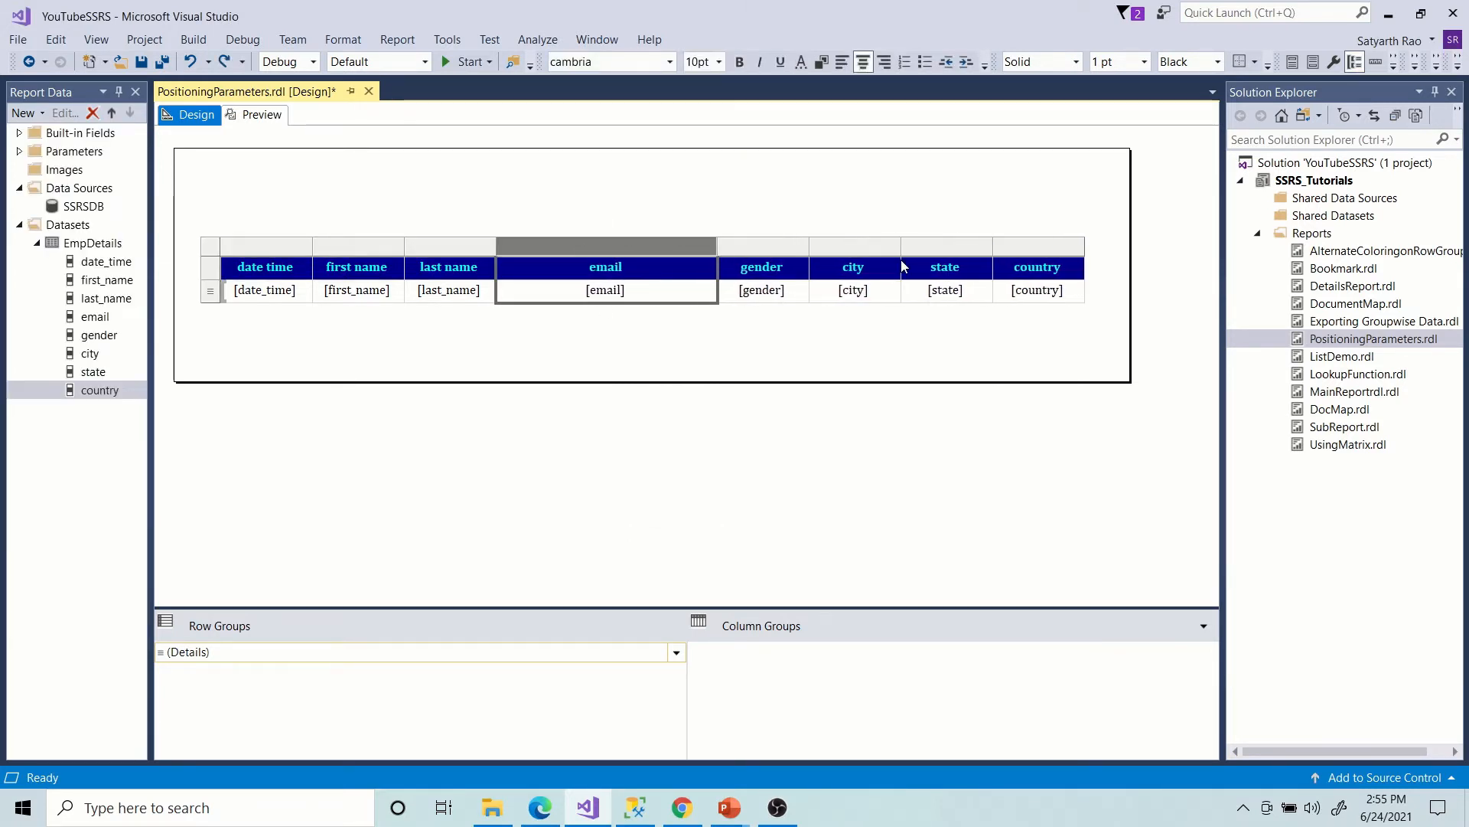
left_click(911, 247)
left_click_drag(902, 249, 973, 248)
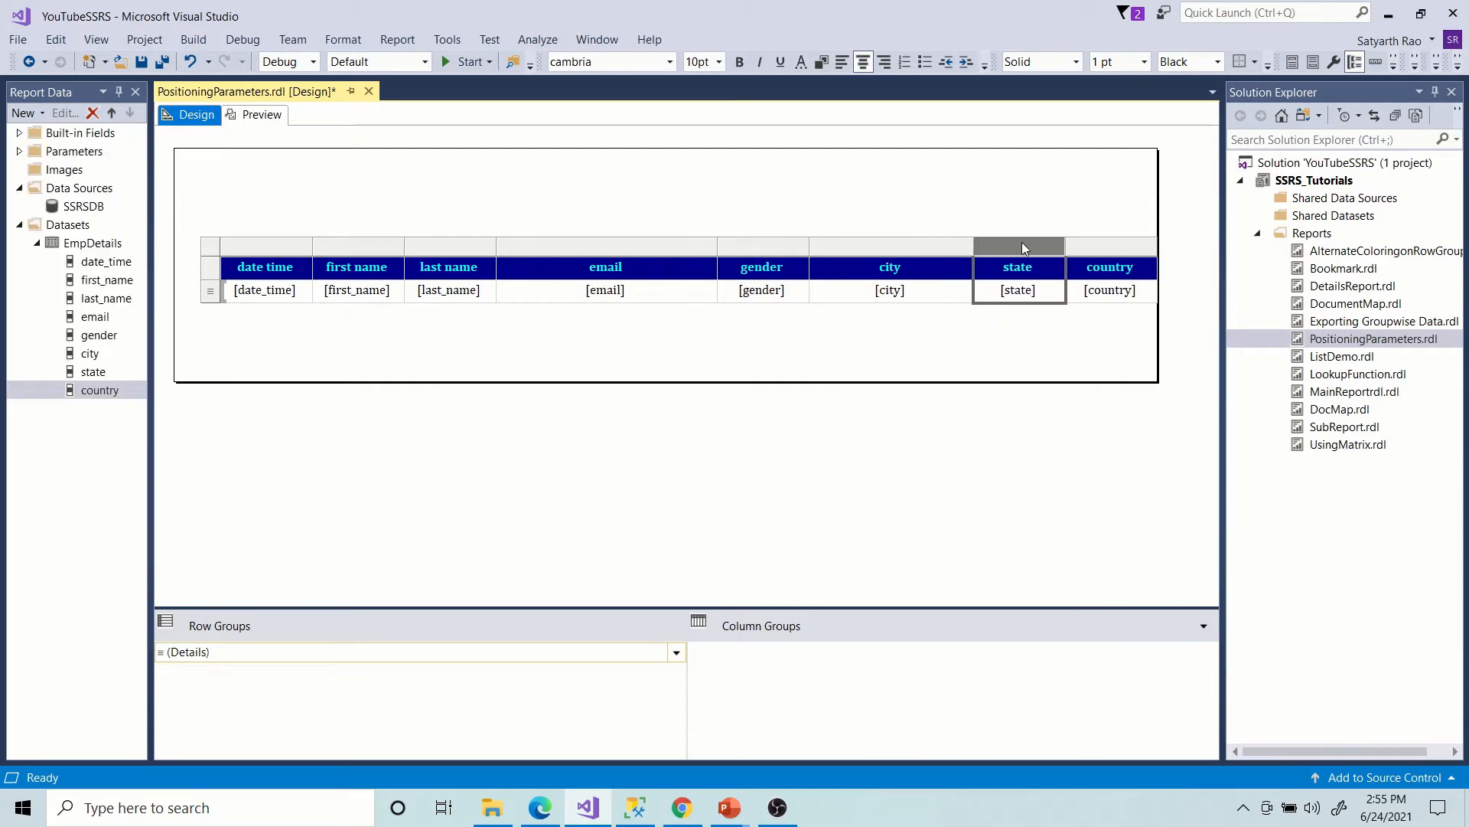
left_click_drag(1064, 242, 1107, 242)
Extend the report body's width and enlarge the country, state, city and email columns further across it.
left_click(1452, 92)
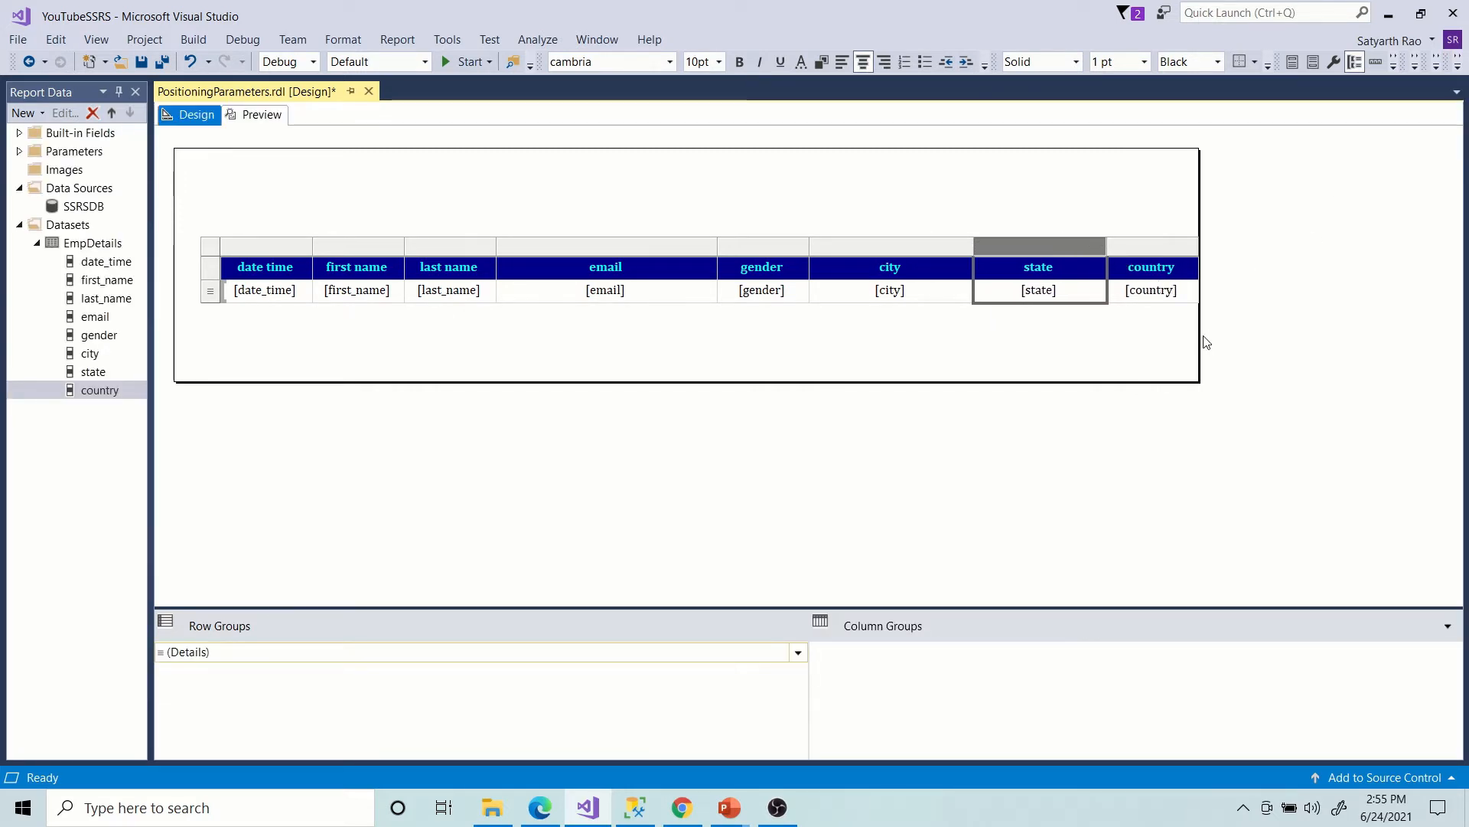
left_click_drag(1198, 337, 1420, 337)
left_click(1203, 249)
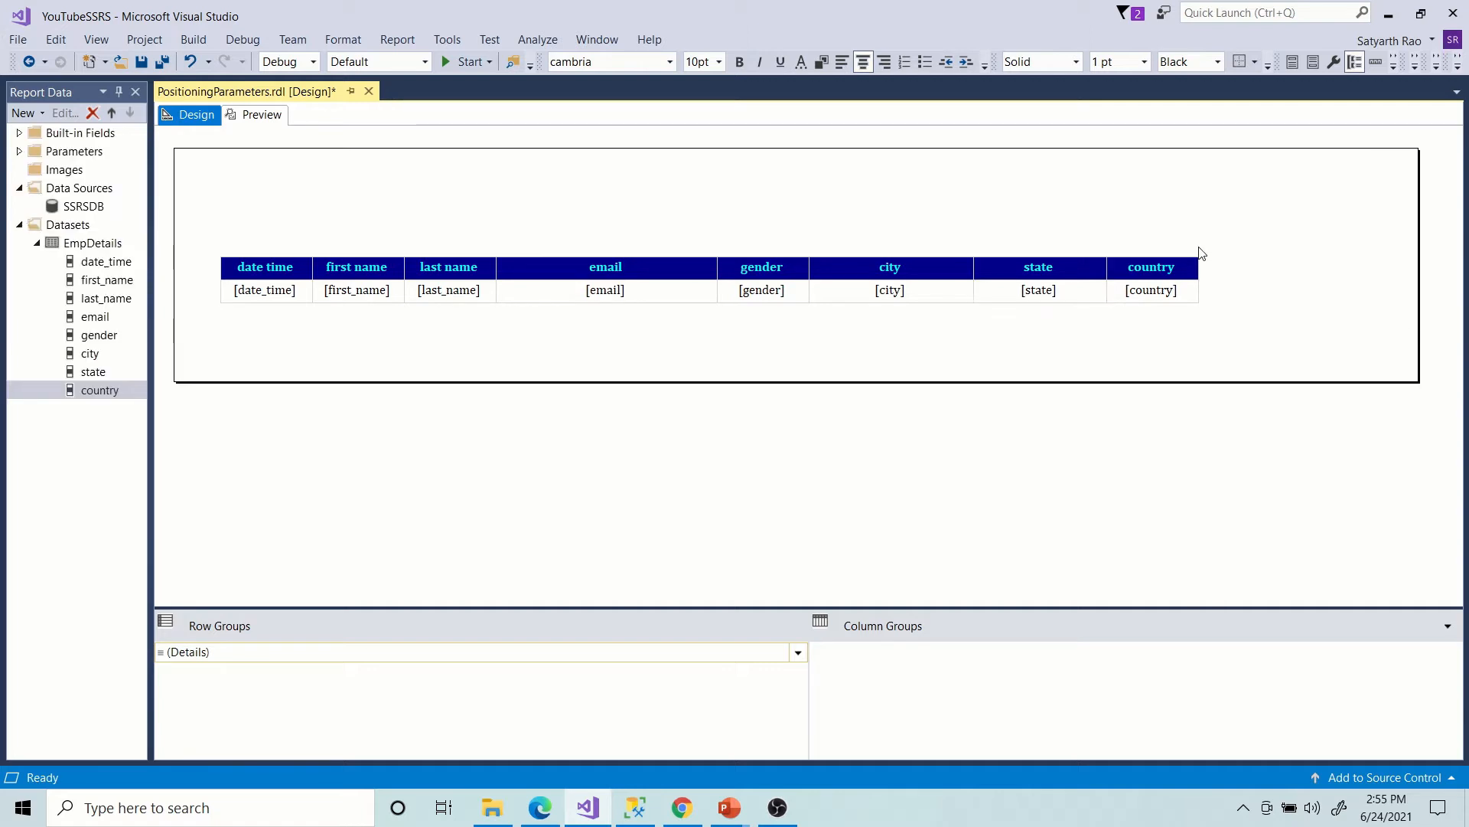
left_click(1182, 289)
left_click(1193, 245)
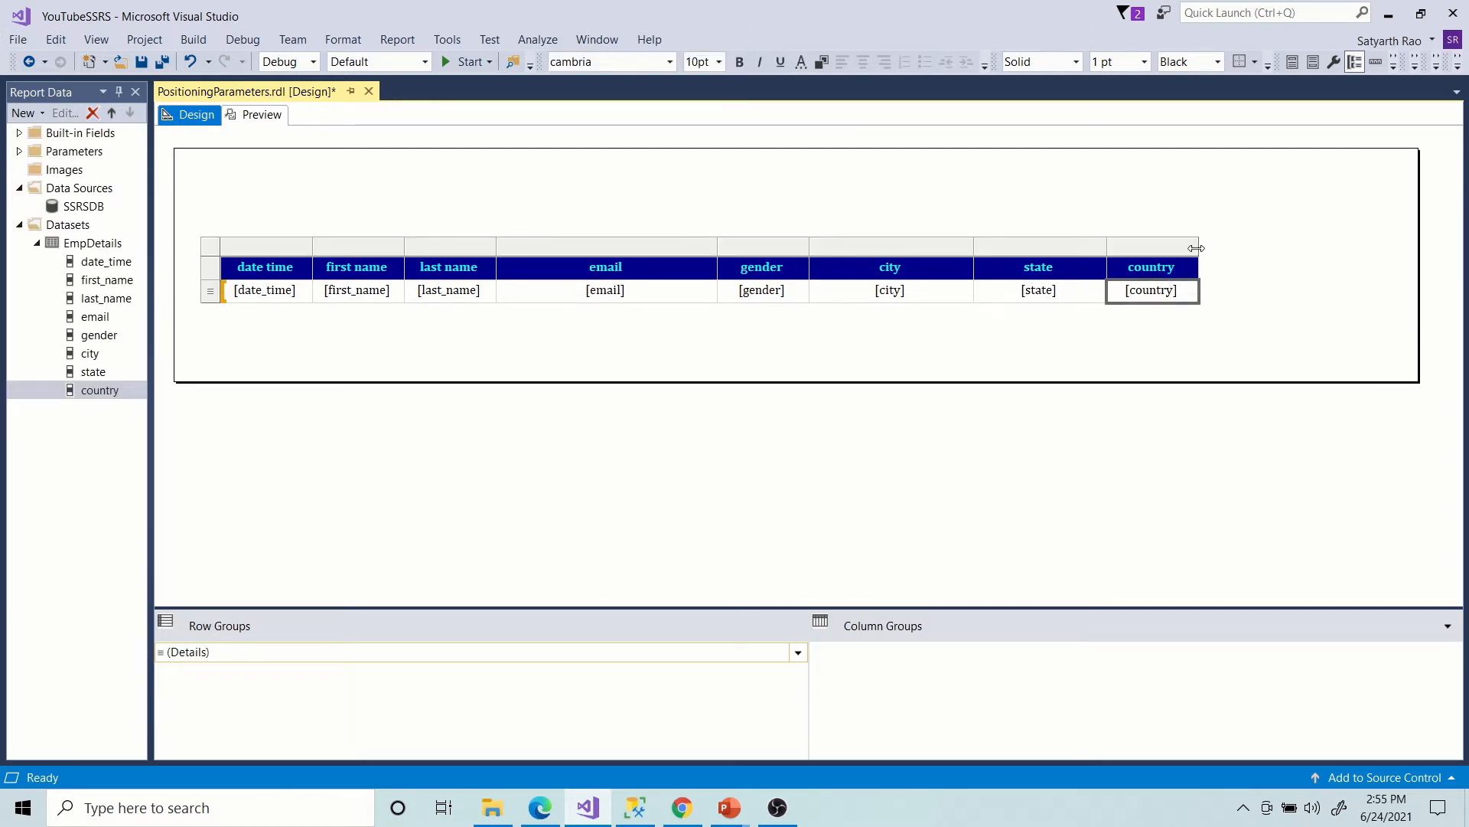
left_click_drag(1201, 246, 1341, 245)
left_click_drag(1106, 246, 1186, 246)
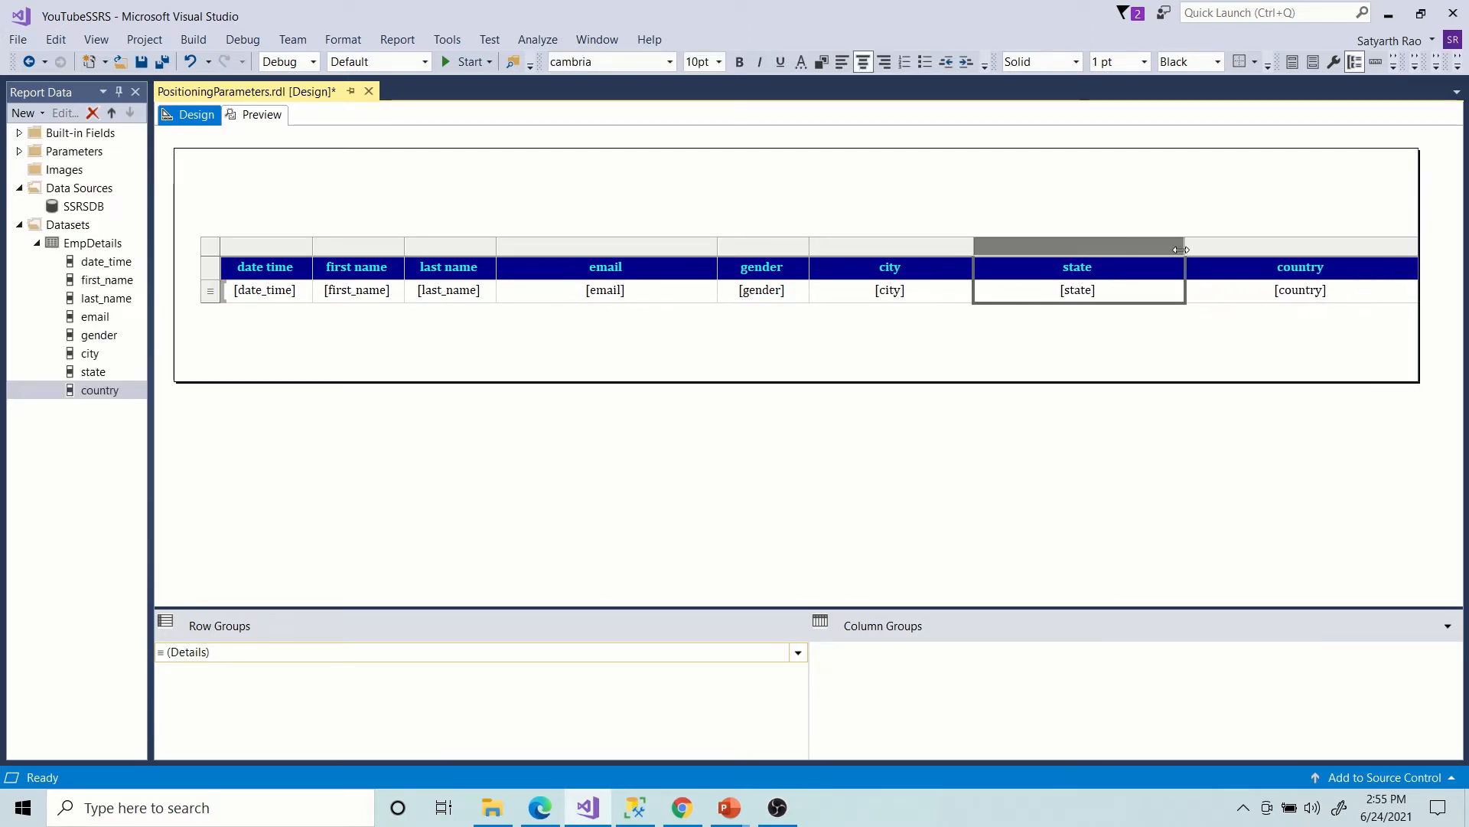
left_click_drag(974, 245, 1010, 245)
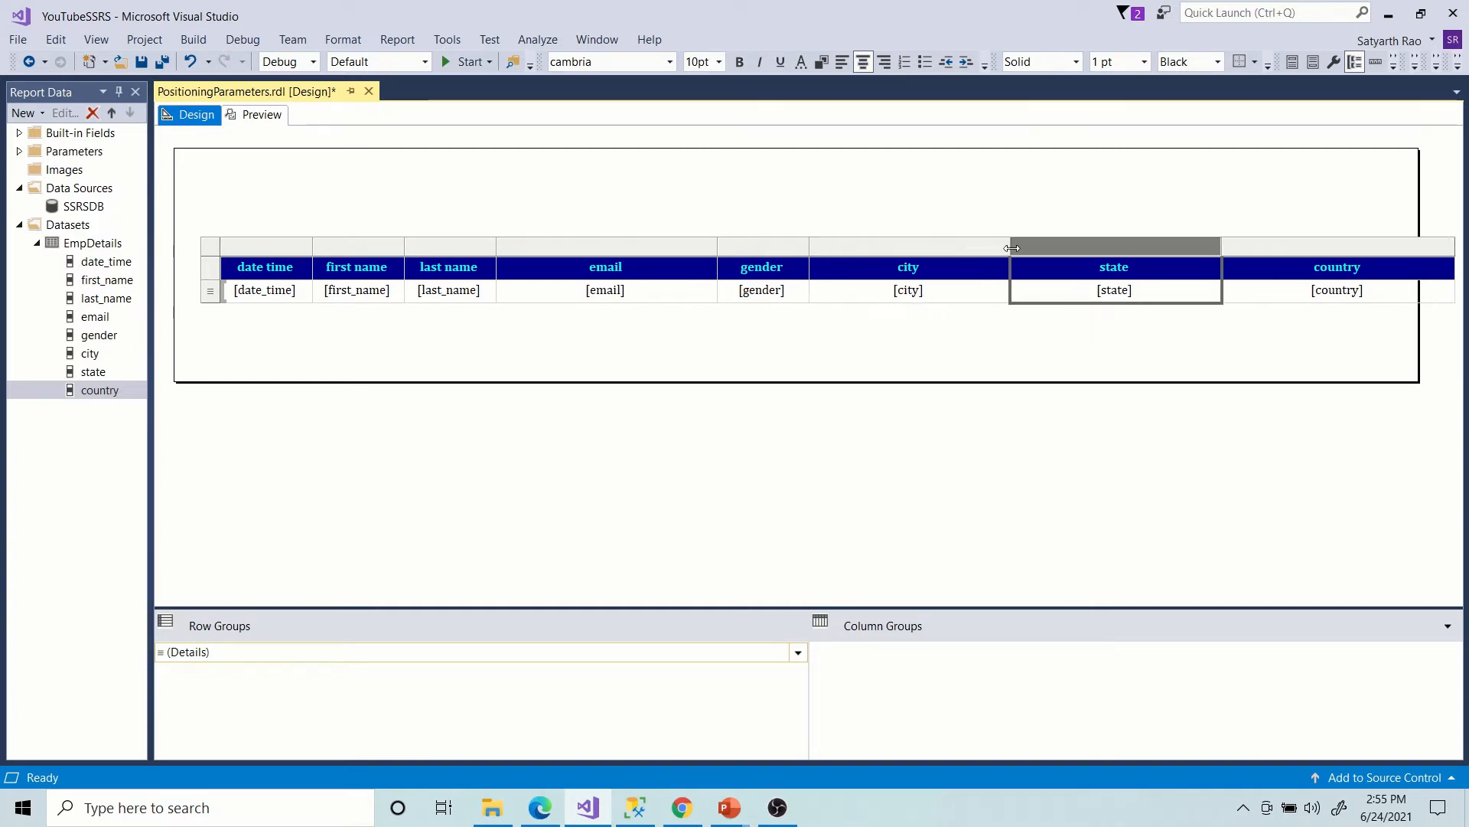
left_click_drag(718, 247, 760, 247)
Move the whole table up and left, close to the report body's upper-left corner.
left_click(718, 183)
left_click_drag(208, 230, 528, 376)
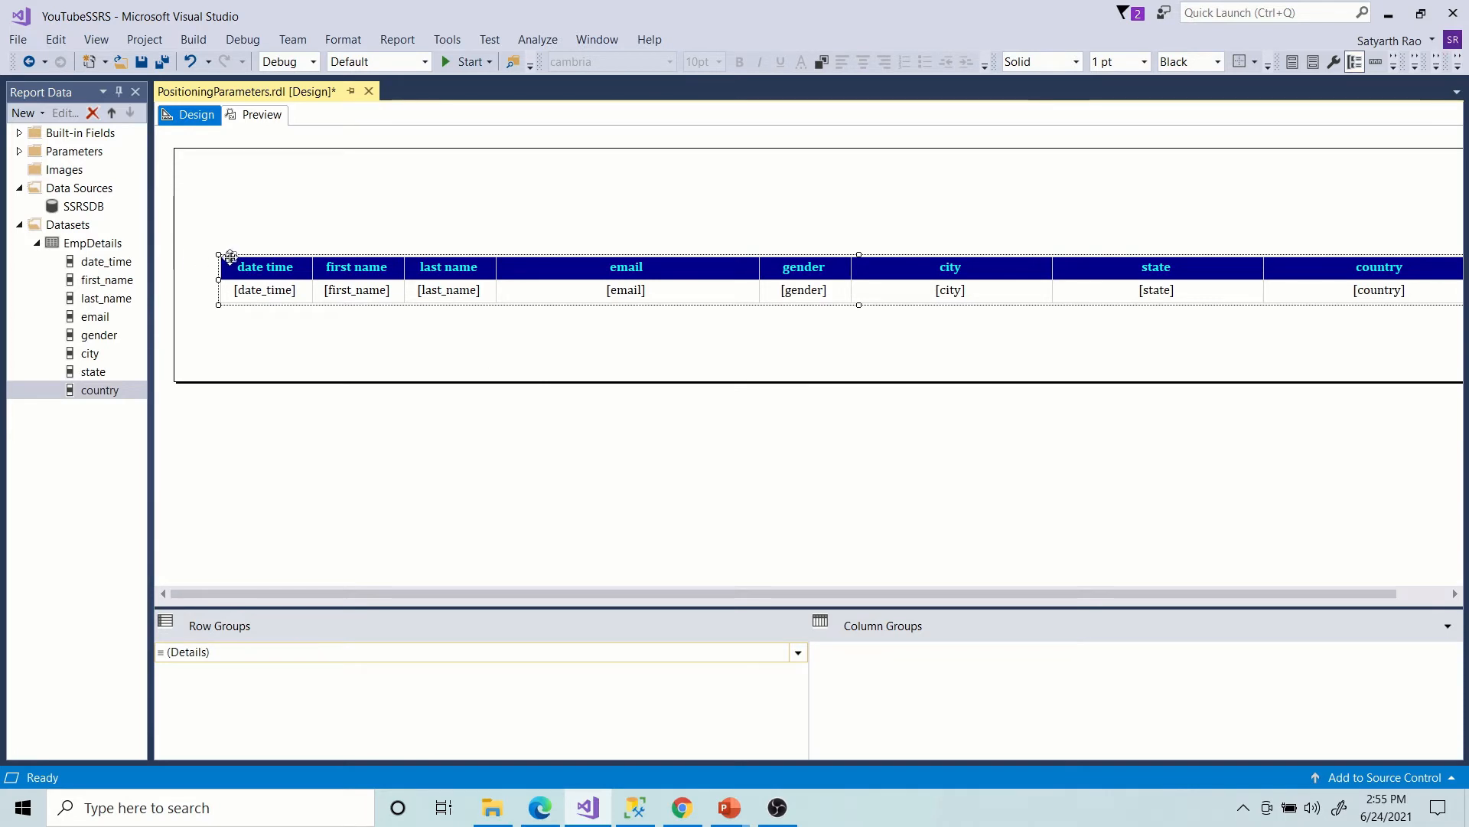
left_click_drag(227, 260, 202, 189)
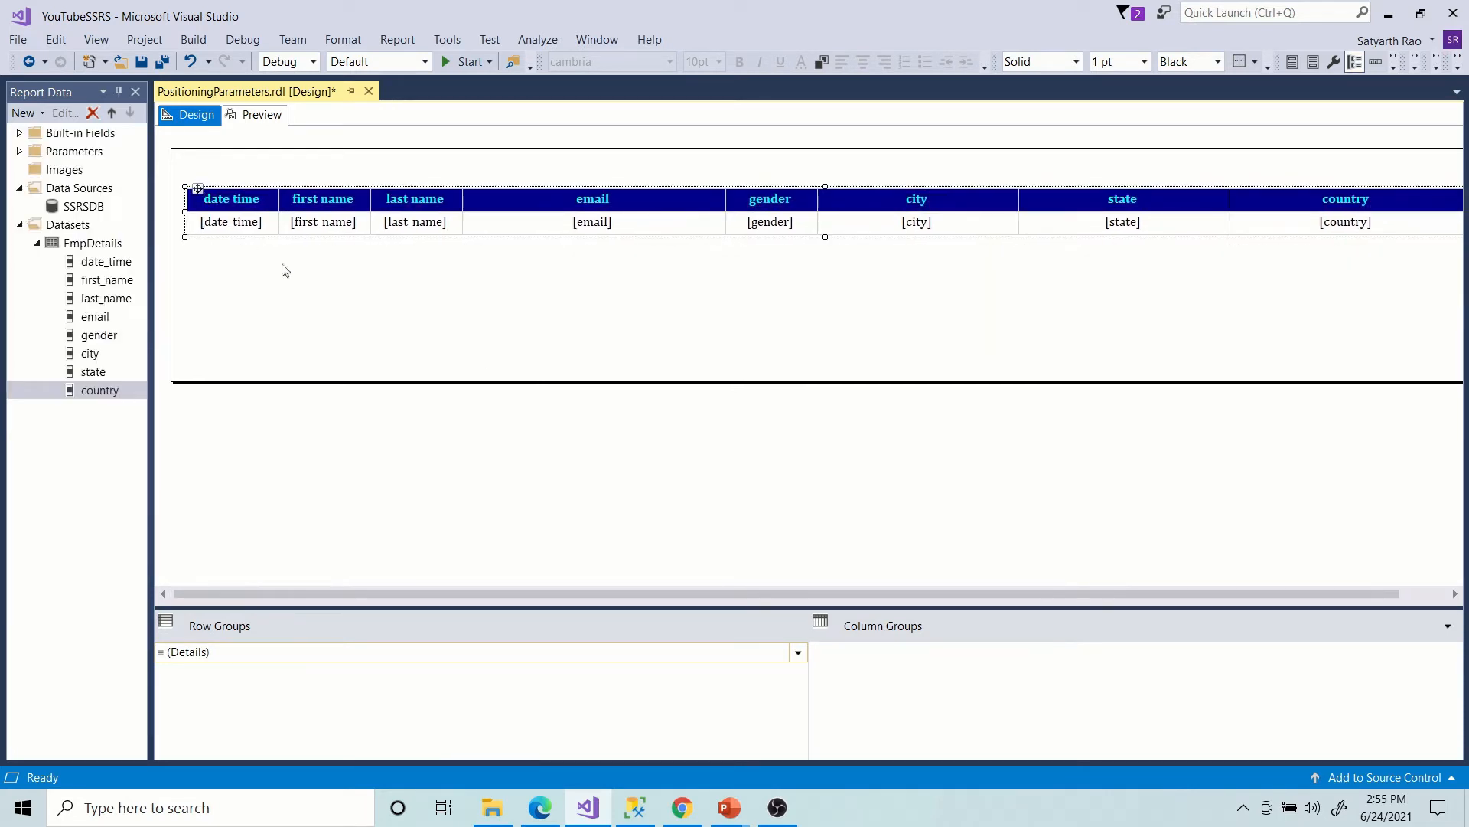
left_click(443, 328)
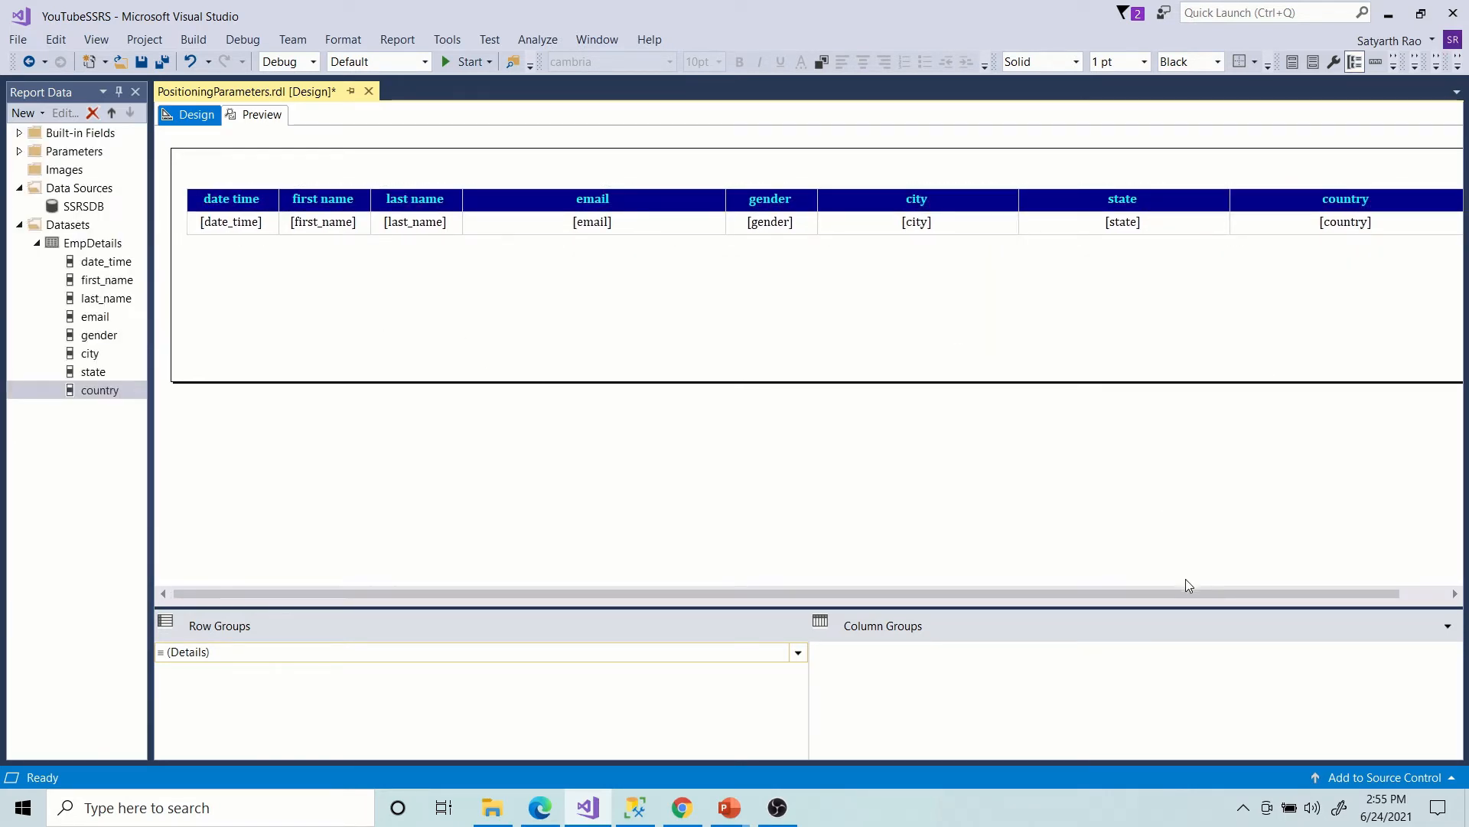
Narrow the country column at the table's right end slightly.
left_click_drag(1186, 586, 1219, 588)
left_click(1385, 227)
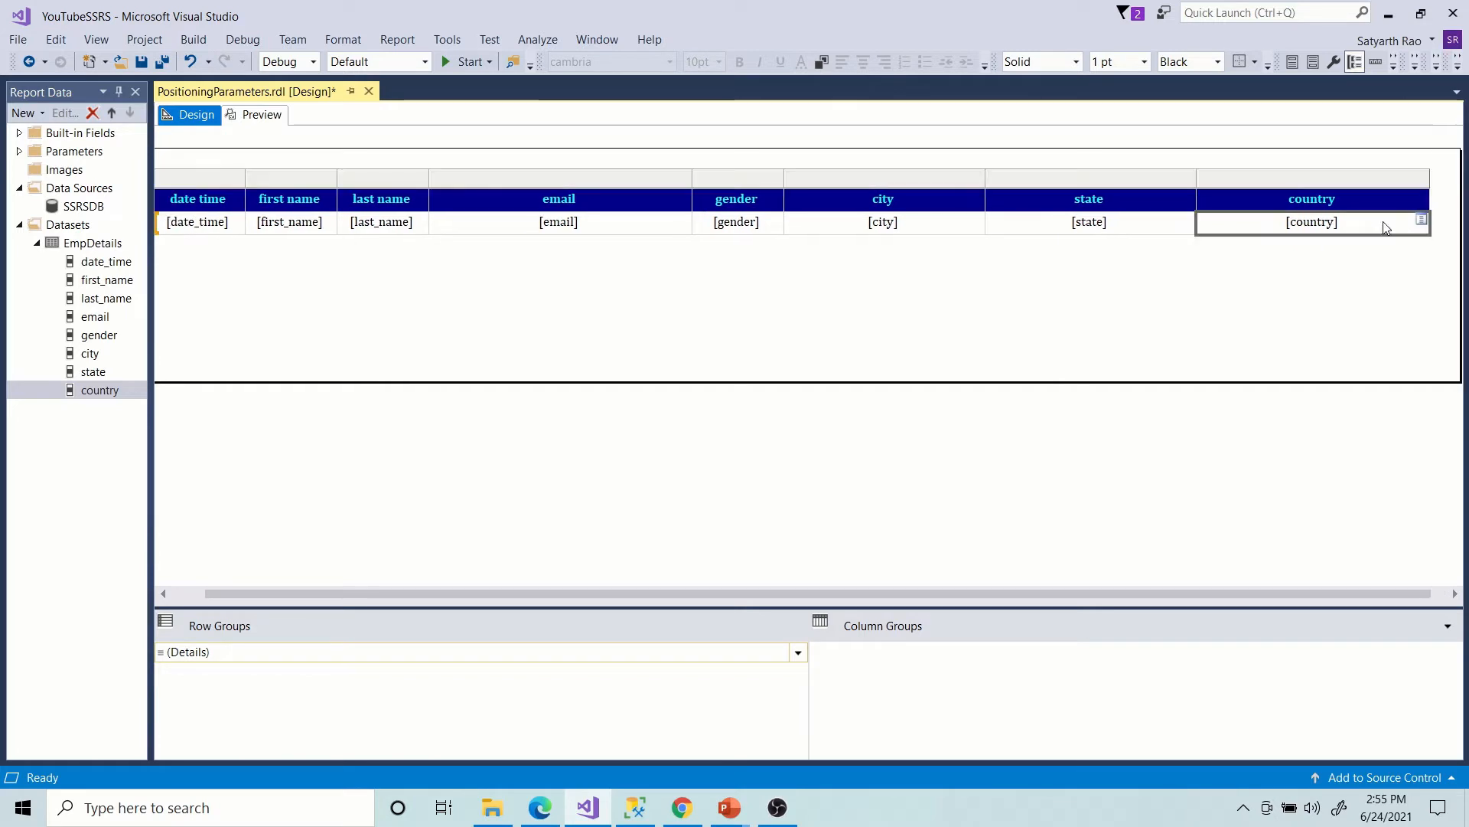
left_click_drag(1429, 178, 1375, 189)
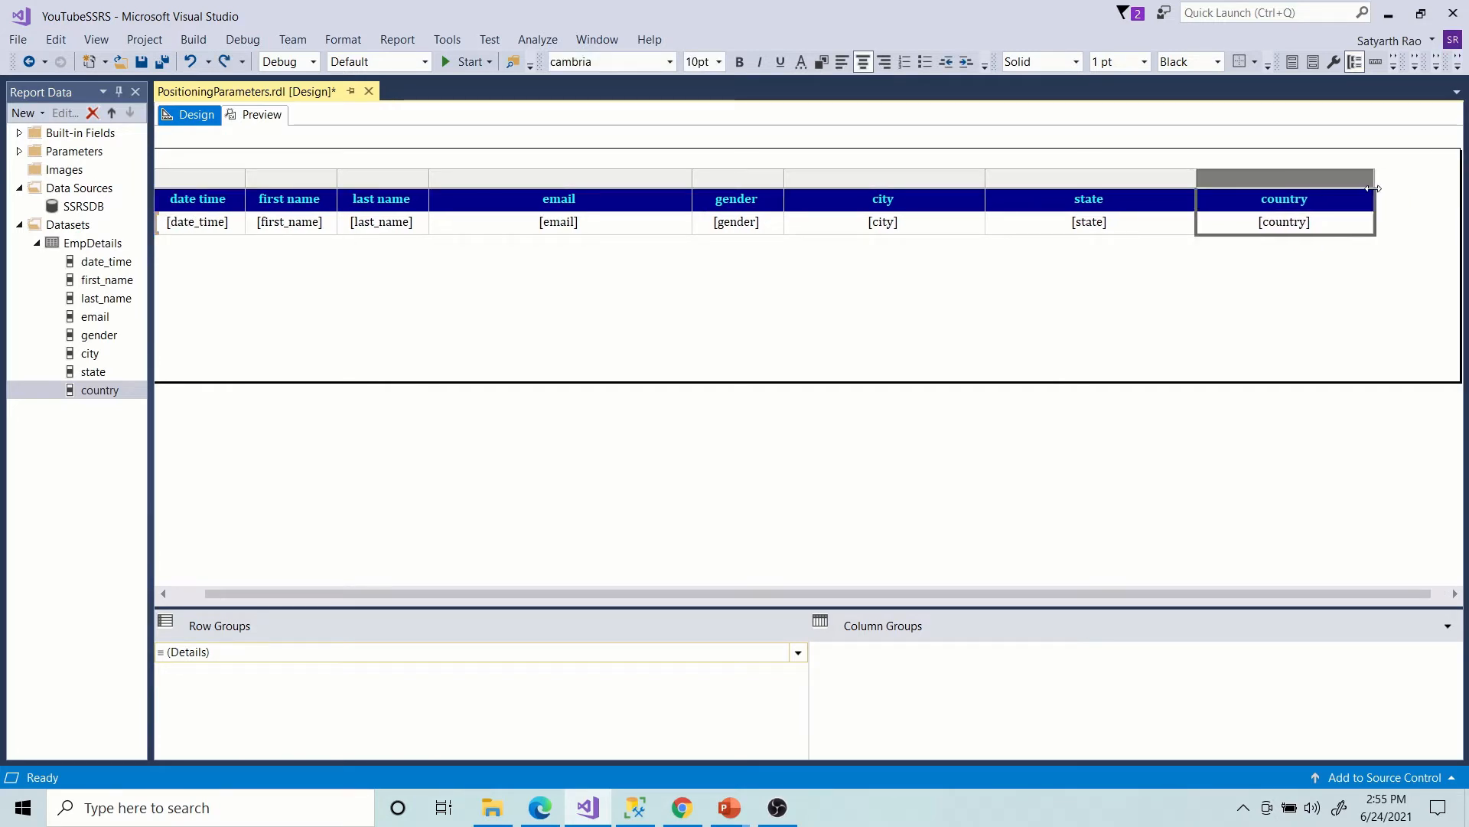
left_click(1351, 298)
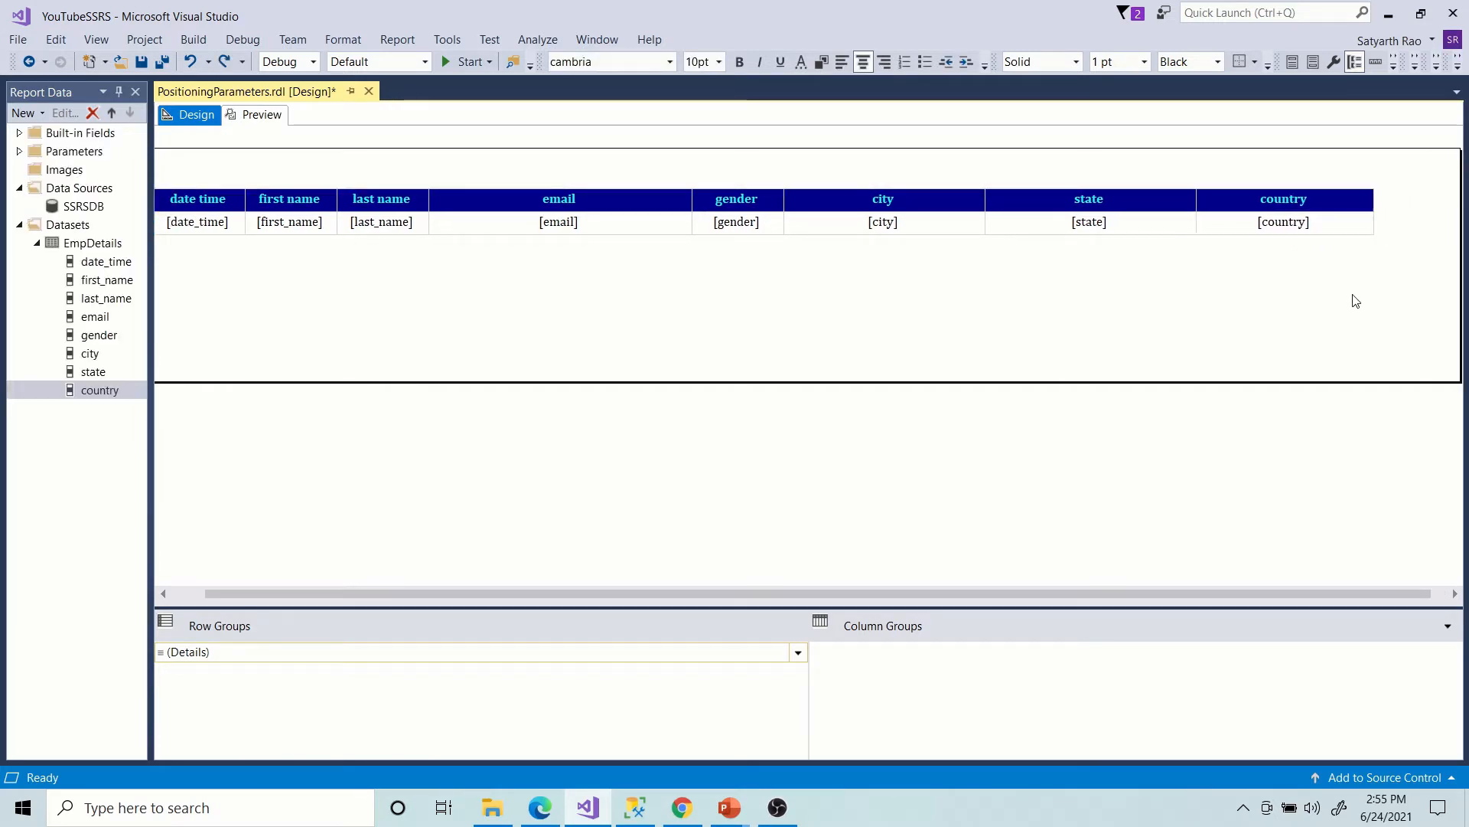
Preview the report to check the arrangement of its parameter prompts, return to the design, and collapse the EmpDetails dataset.
left_click(264, 114)
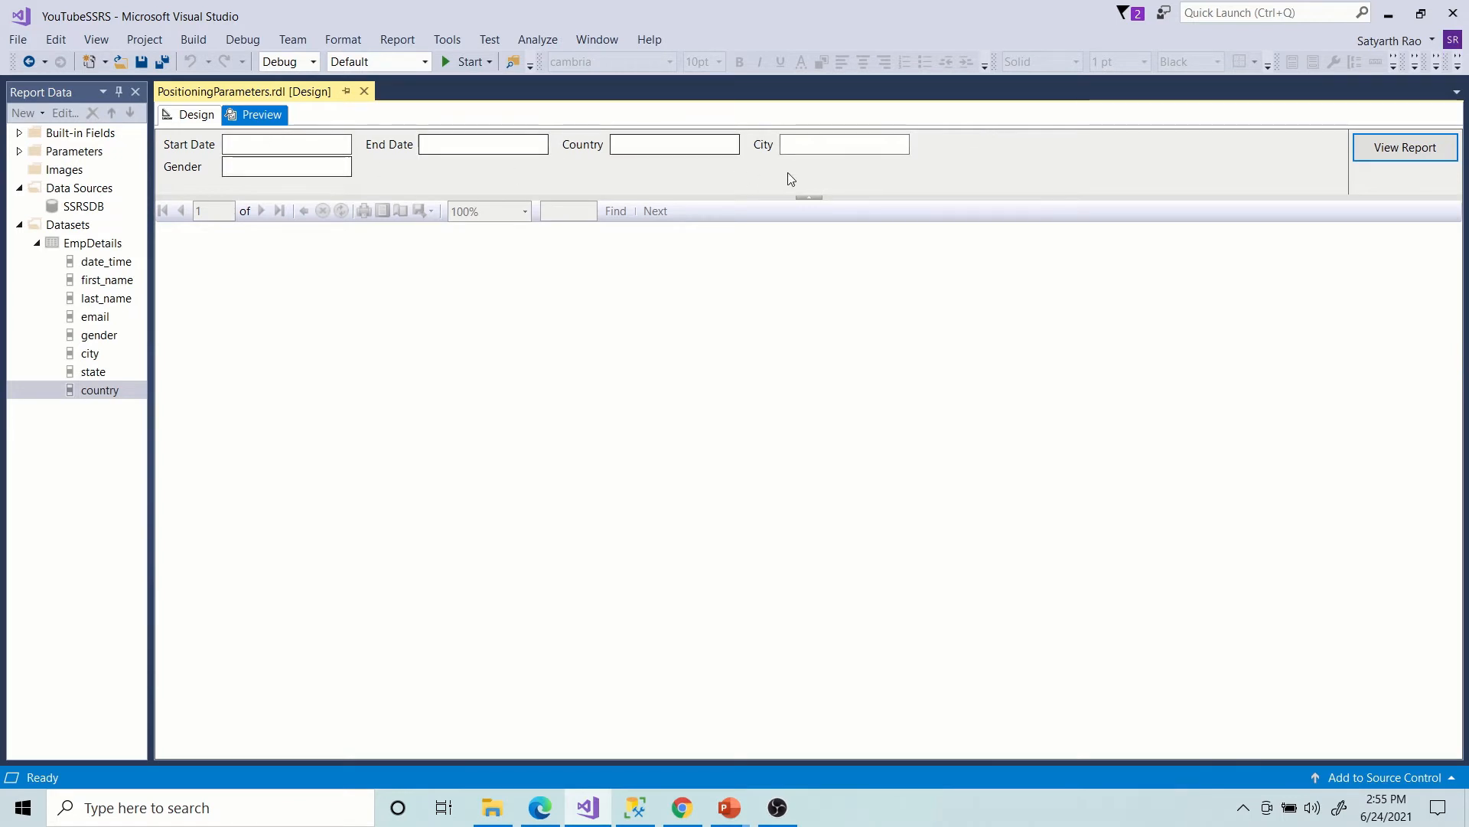
left_click(196, 115)
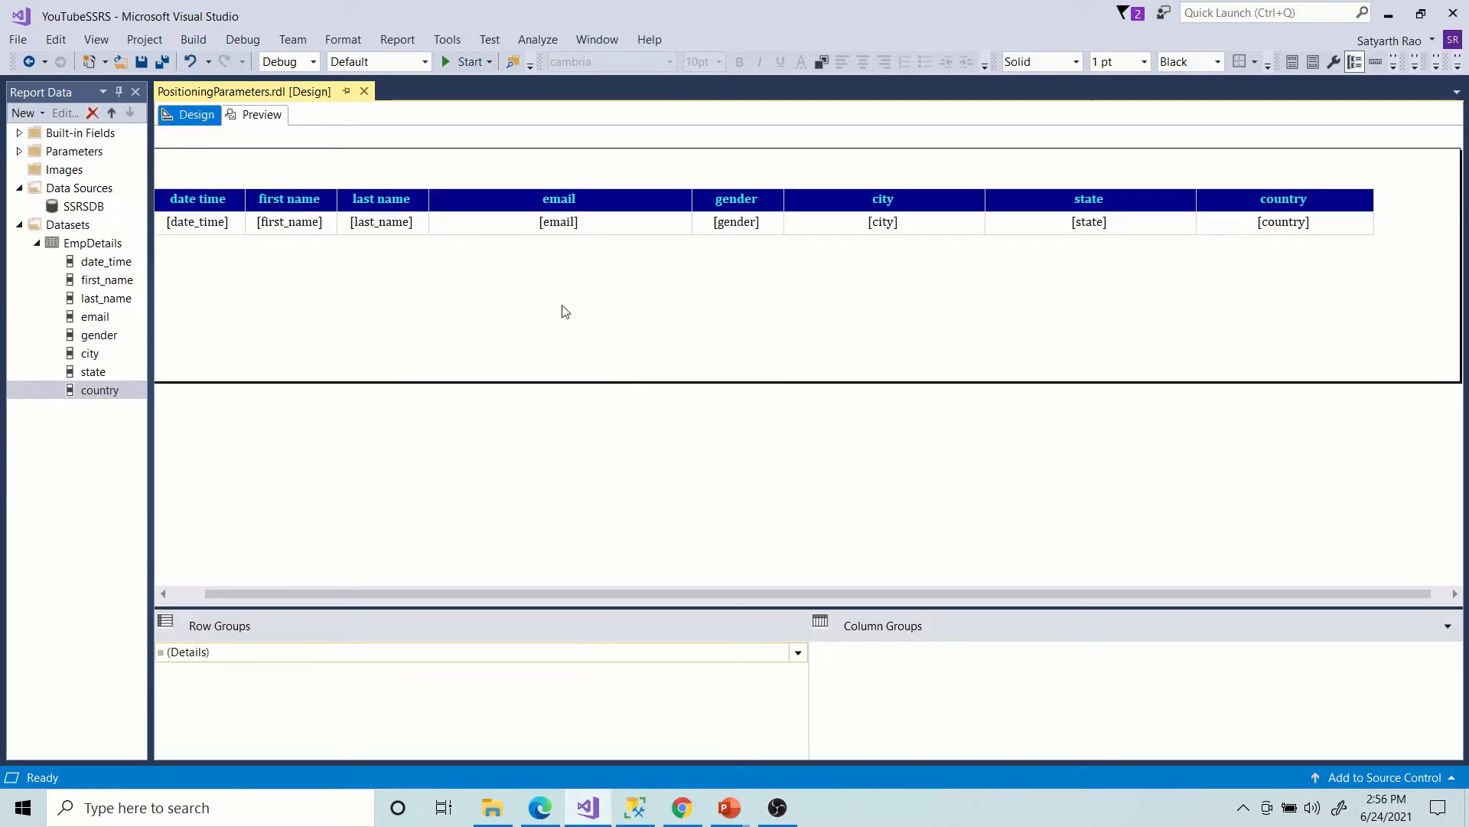
left_click(36, 243)
left_click(635, 808)
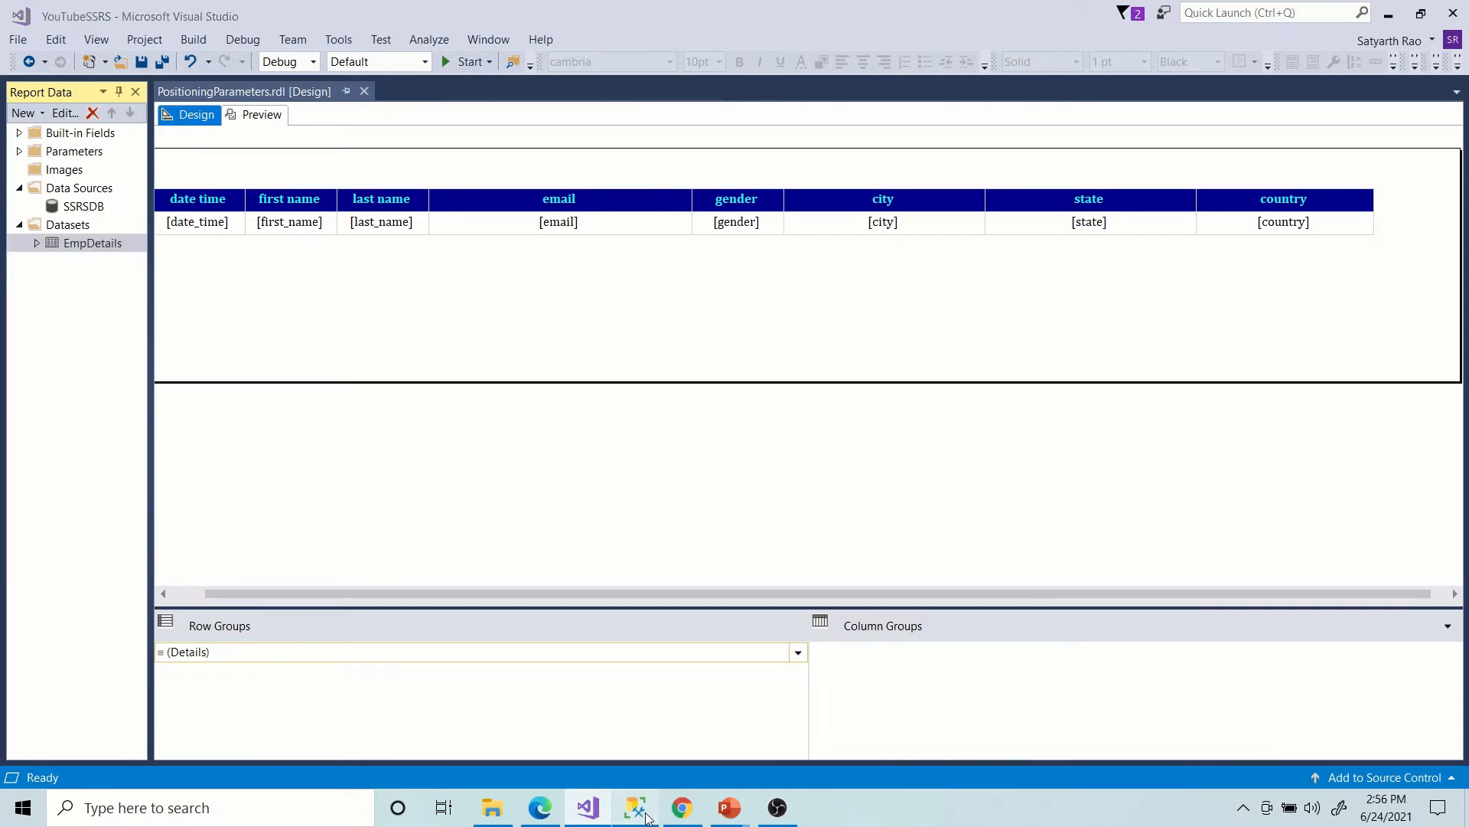
left_click(639, 398)
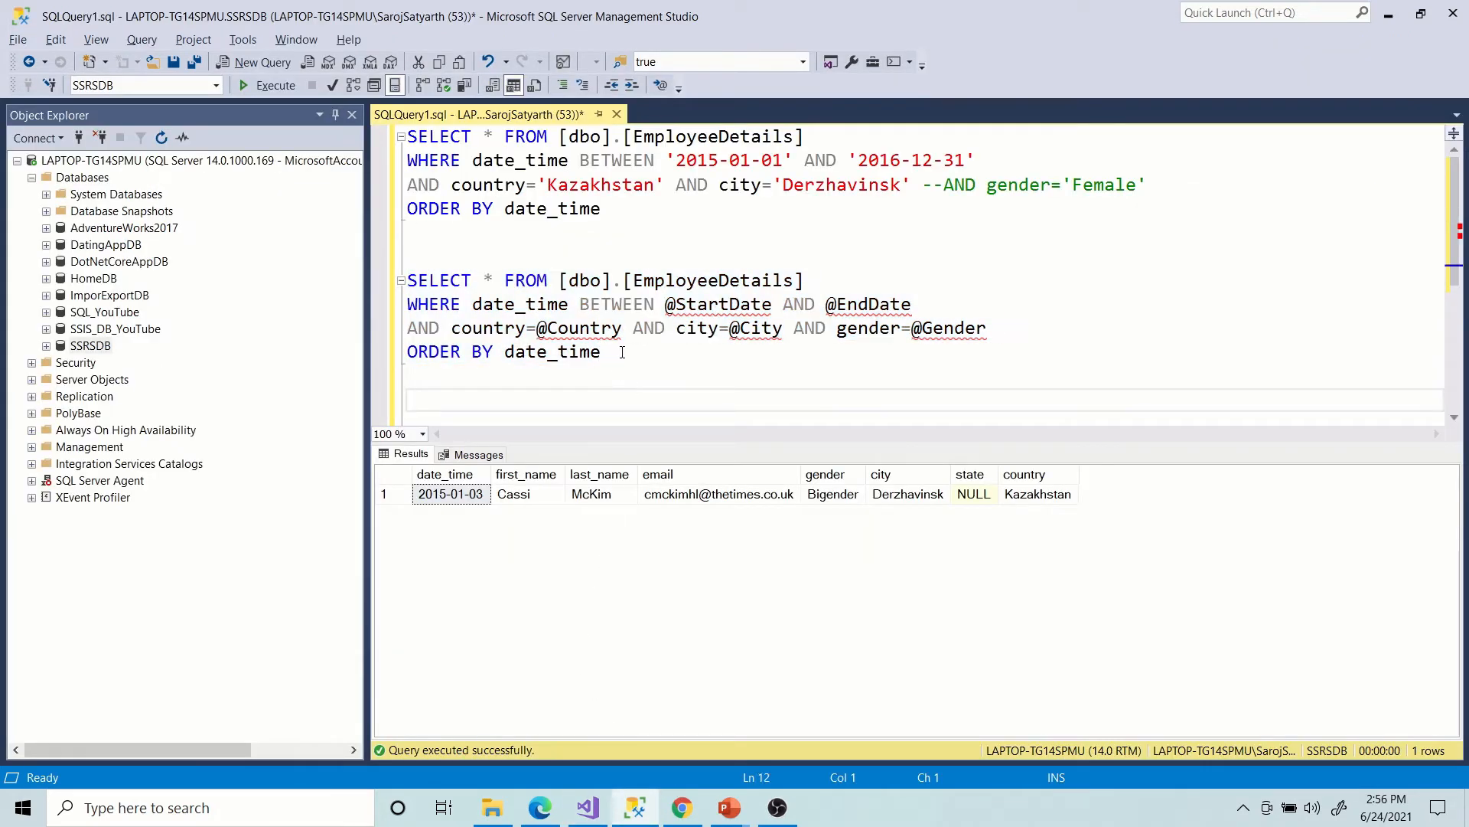
scroll(622, 353, "down", 1)
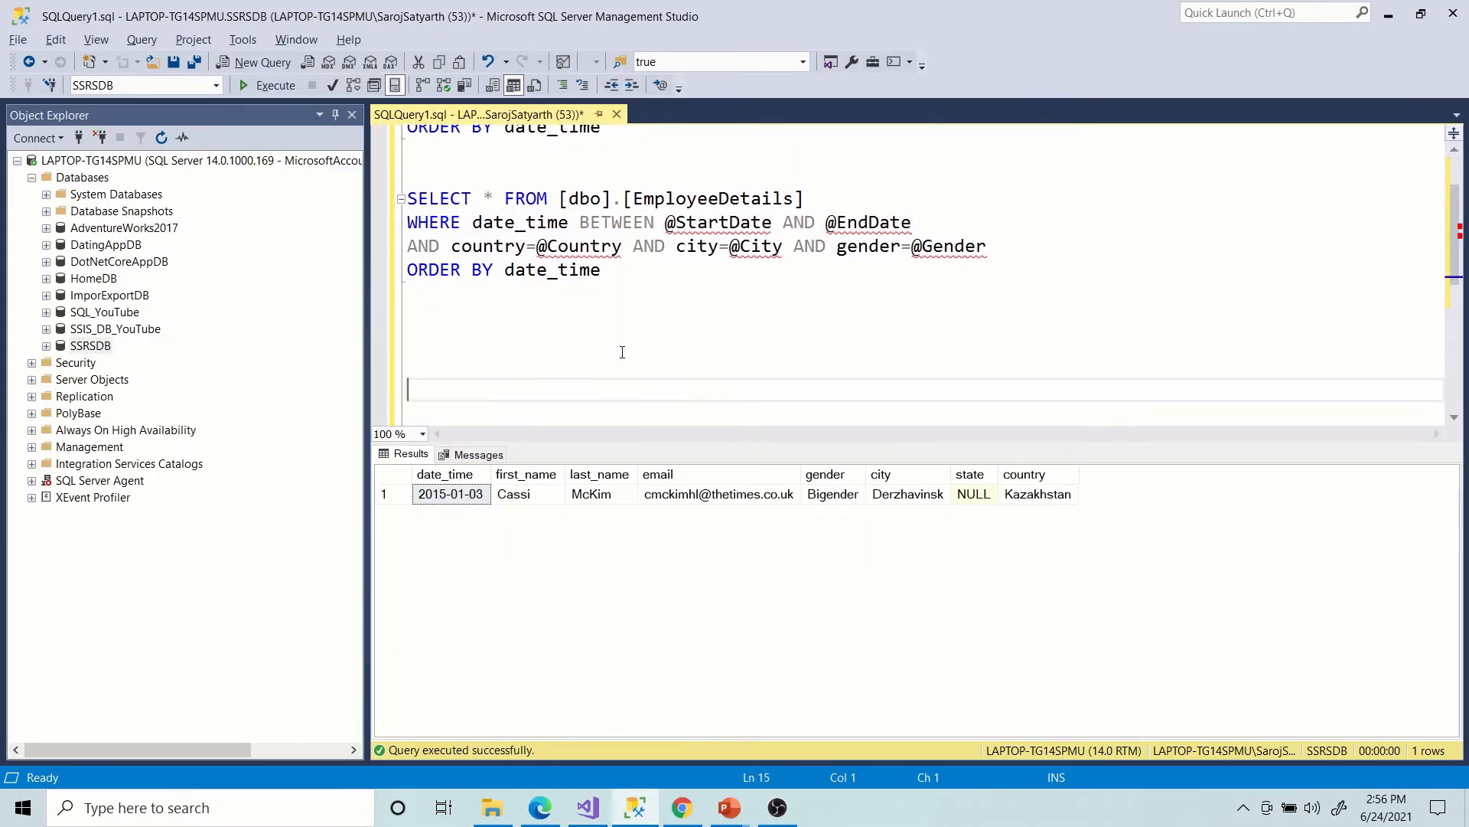
key("Up")
key("Up")
key("Up")
key("ctrl+Home")
key("Down")
key("Down")
key("Down")
key("Down")
key("Down")
key("Down")
key("Down")
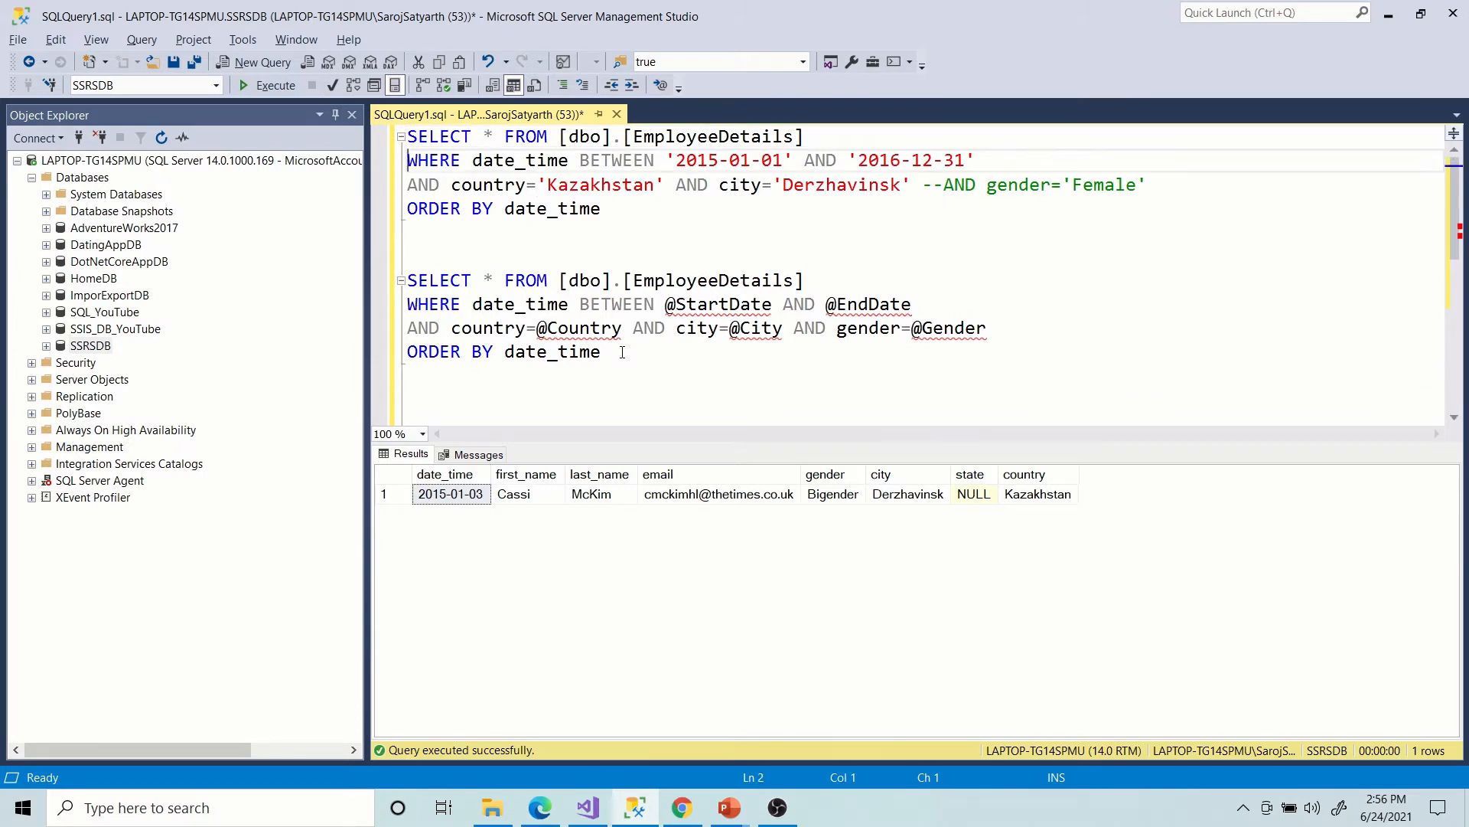
key("Up")
key("shift+Down")
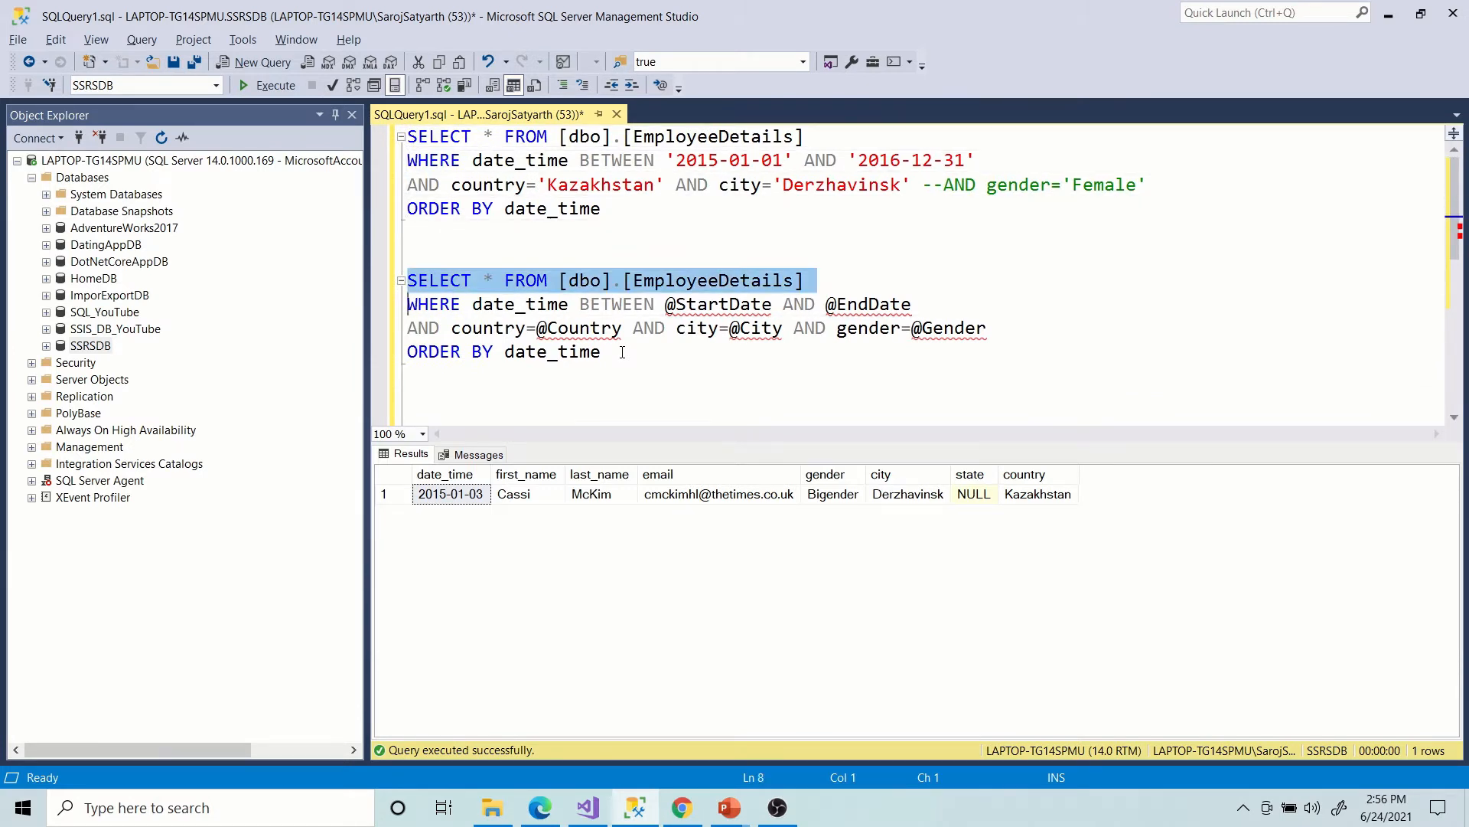
key("shift+Down")
key("shift+Down")
key("shift+Down")
key("ctrl+c")
Paste a copy of the parameterised query below the original and head it with the comment --Date.
key("Down")
key("Down")
key("Down")
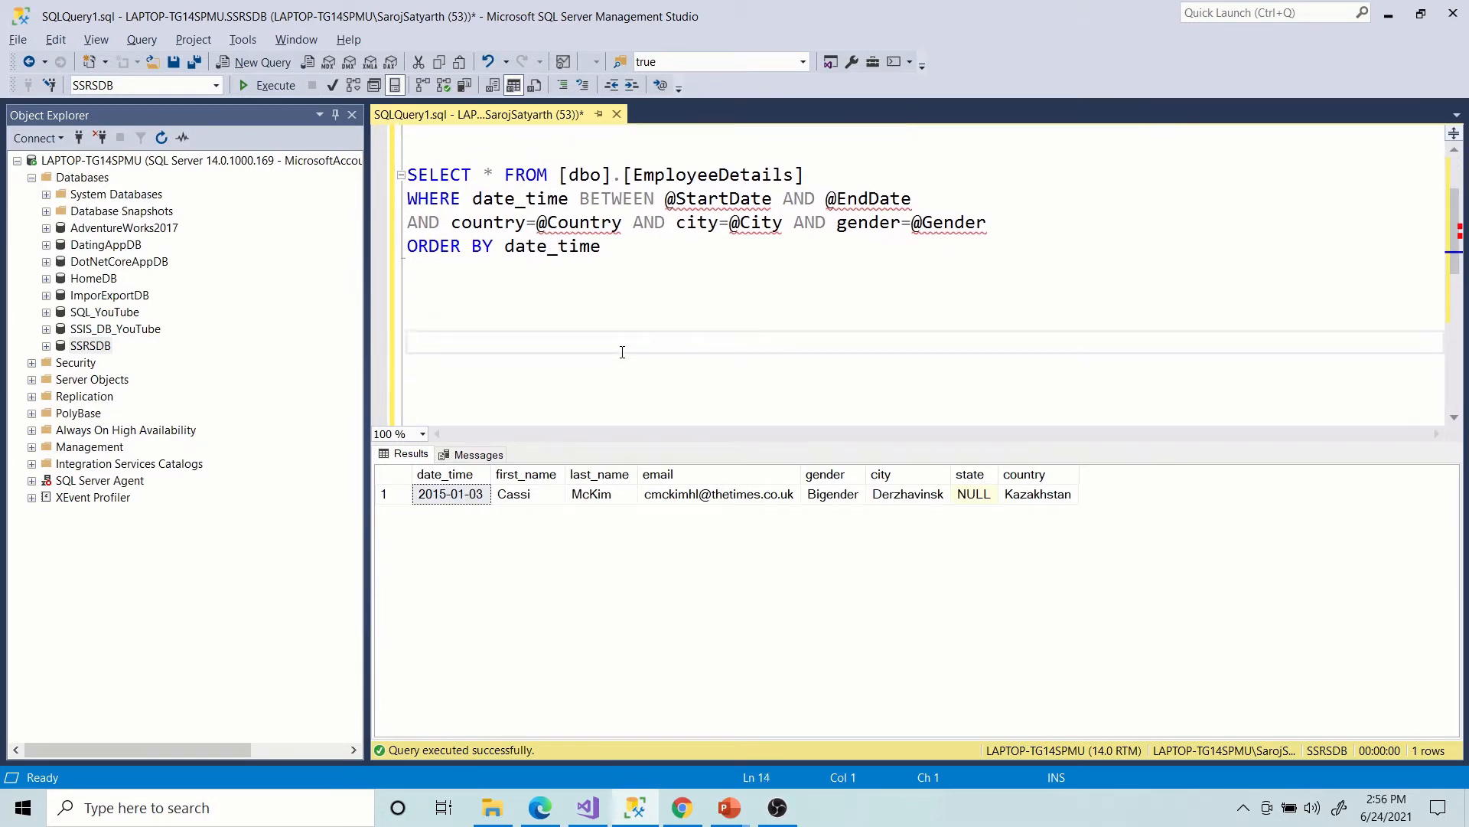
key("ctrl+v")
key("Up")
key("Up")
key("Up")
key("Up")
key("Up")
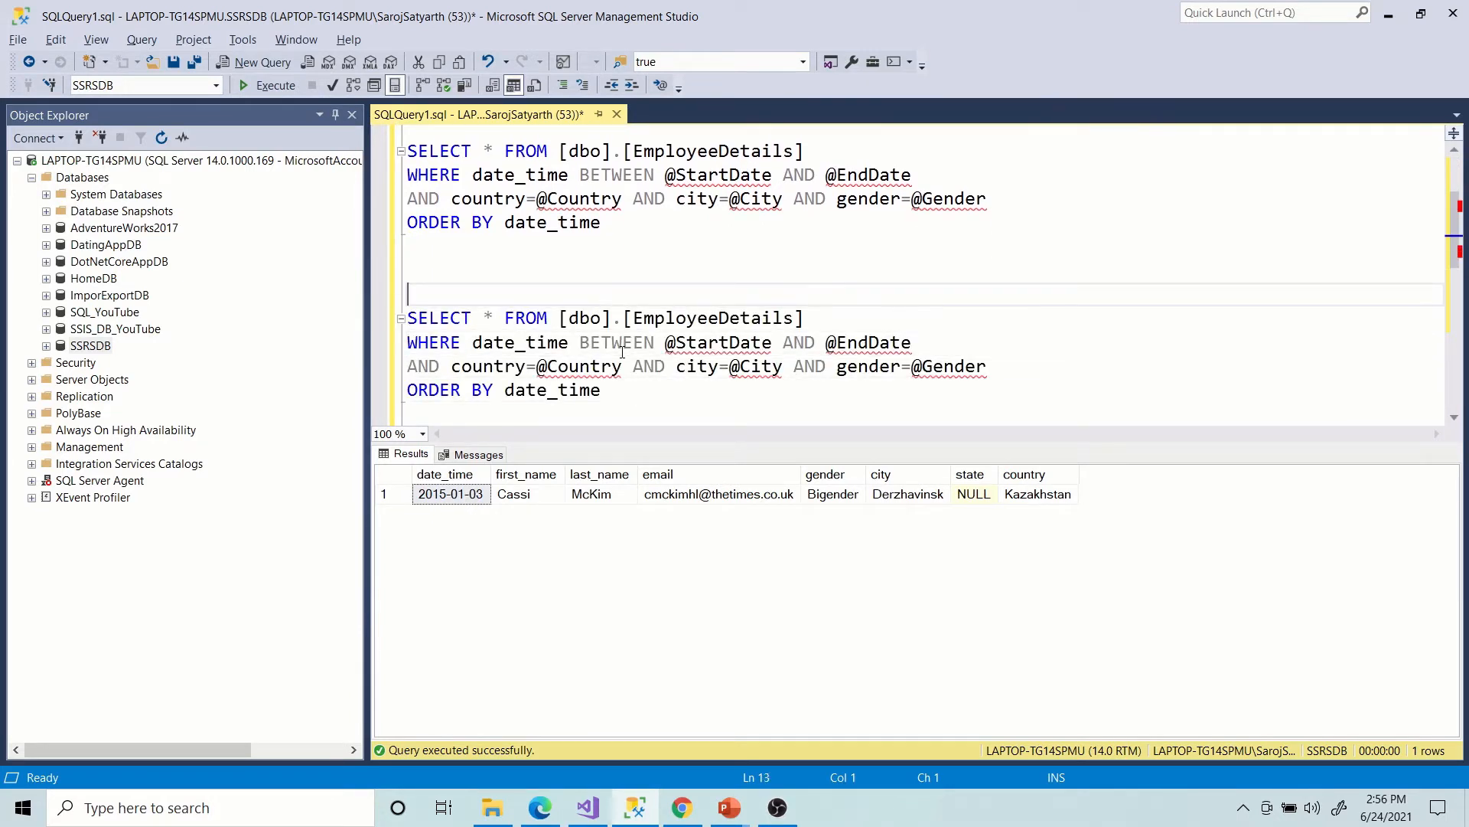
type("--Date")
Add the comment --Country below the Date query and paste another copy of the parameterised query under it.
key("Down")
key("Down")
key("Down")
key("Down")
key("Down")
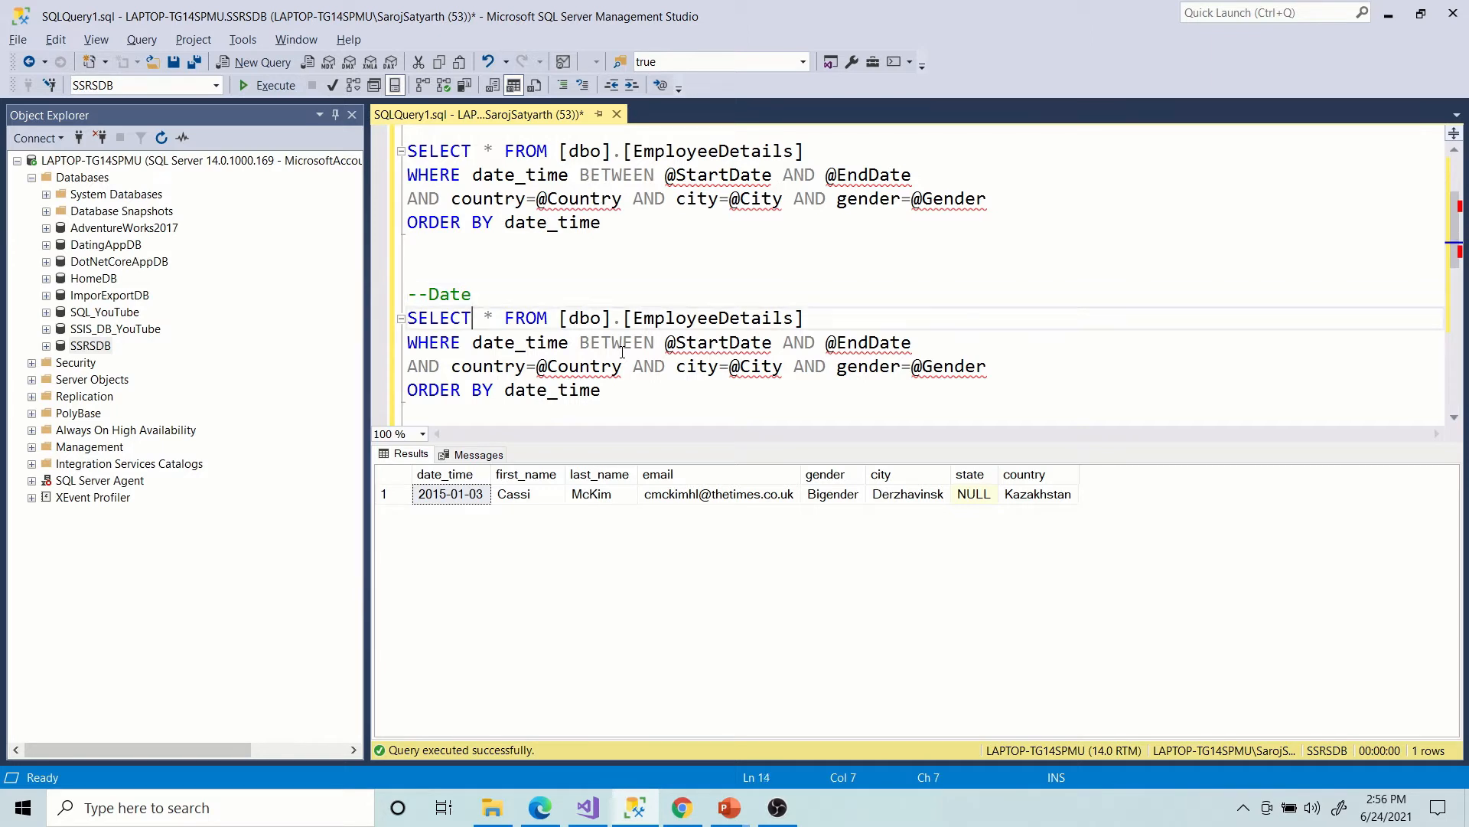
scroll(622, 352, "down", 1)
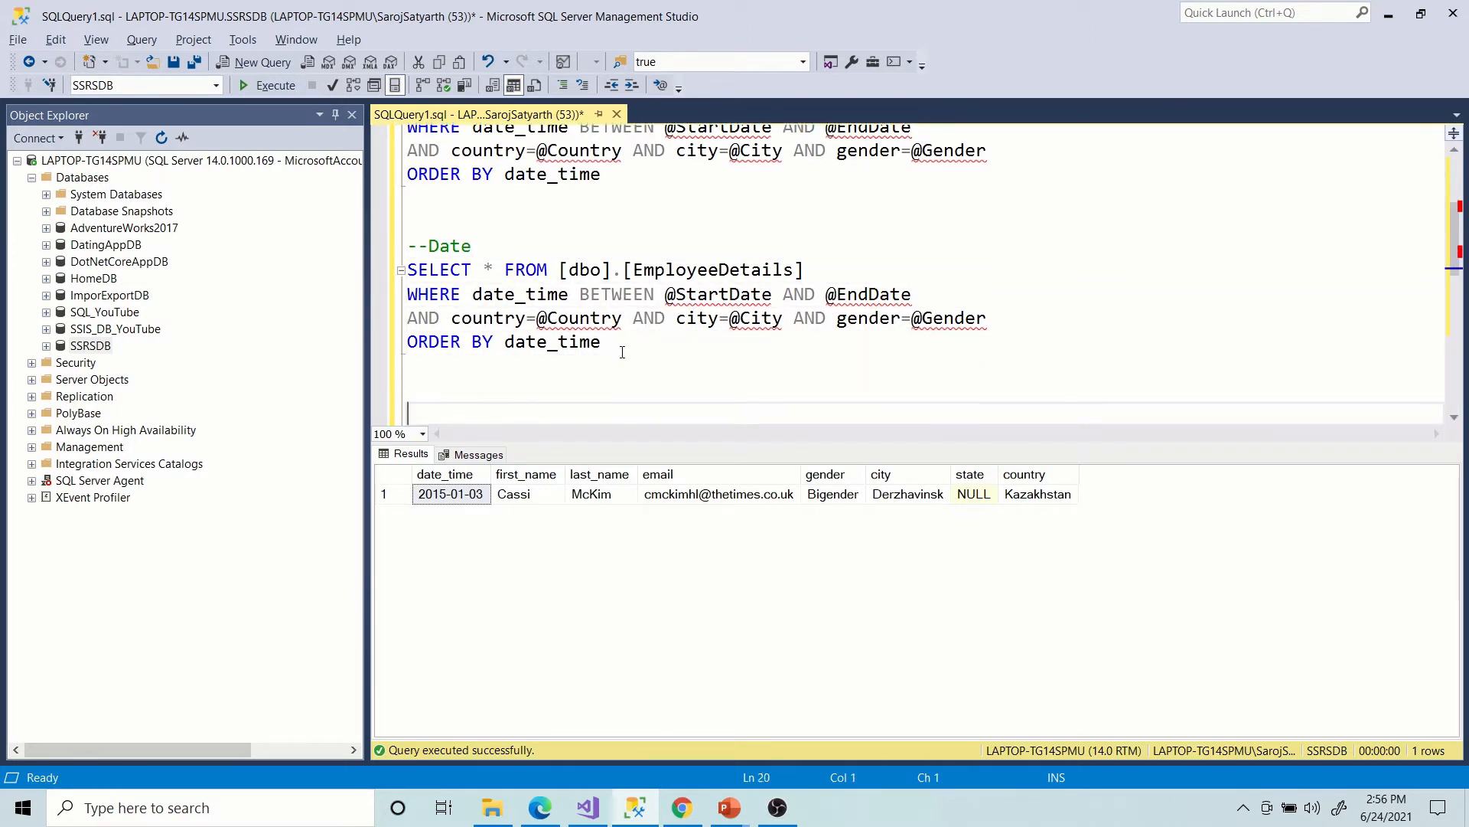
key("Return")
key("Return")
type("--Country")
key("Return")
key("ctrl+v")
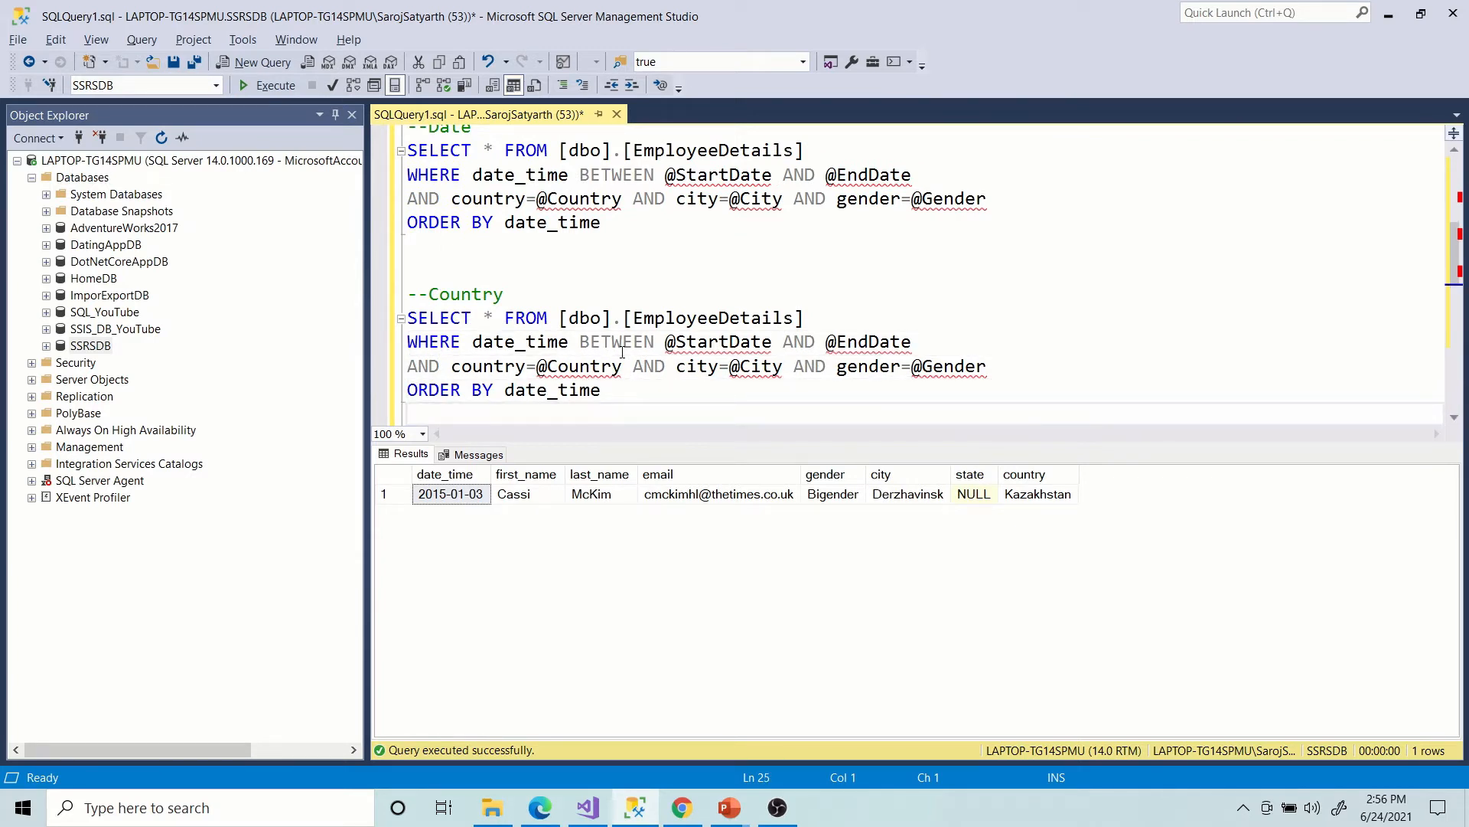
Add the comment --City below the Country query and paste the parameterised query under it.
key("Return")
key("Return")
type("--C")
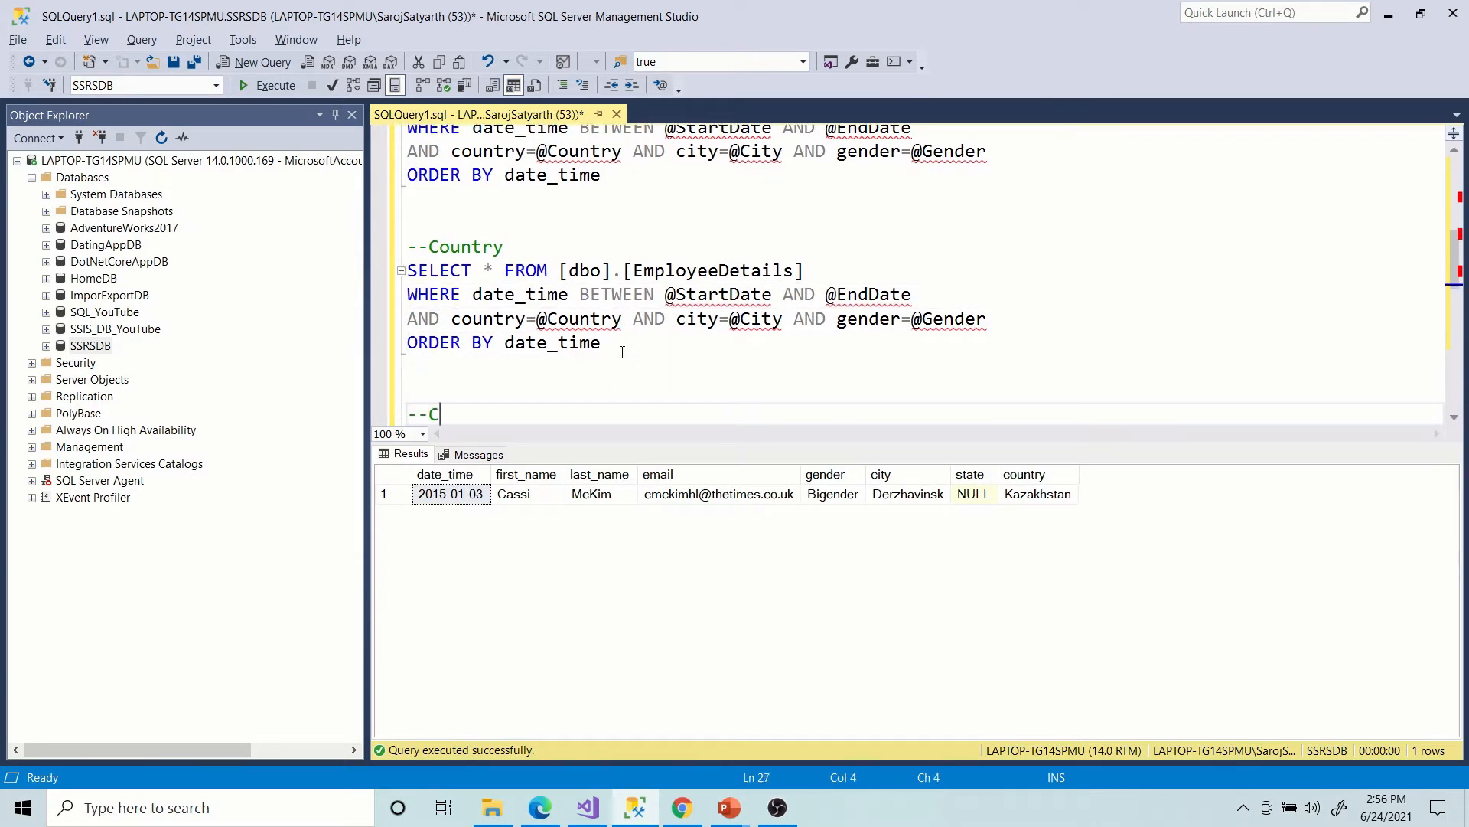
type("ity")
key("Return")
key("ctrl+v")
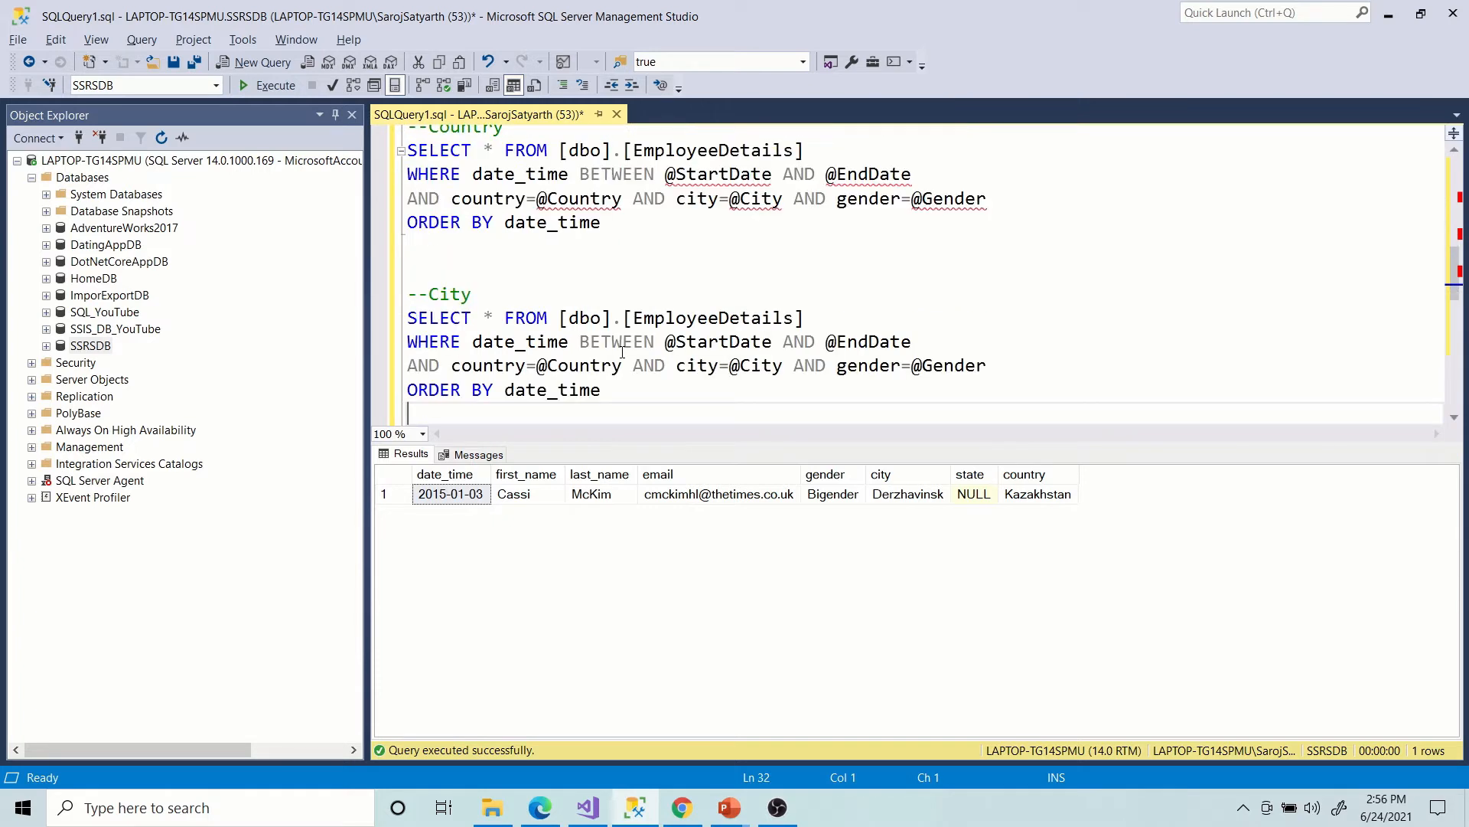
Add the comment --Gender below the City query and paste the parameterised query under it.
key("Return")
key("Return")
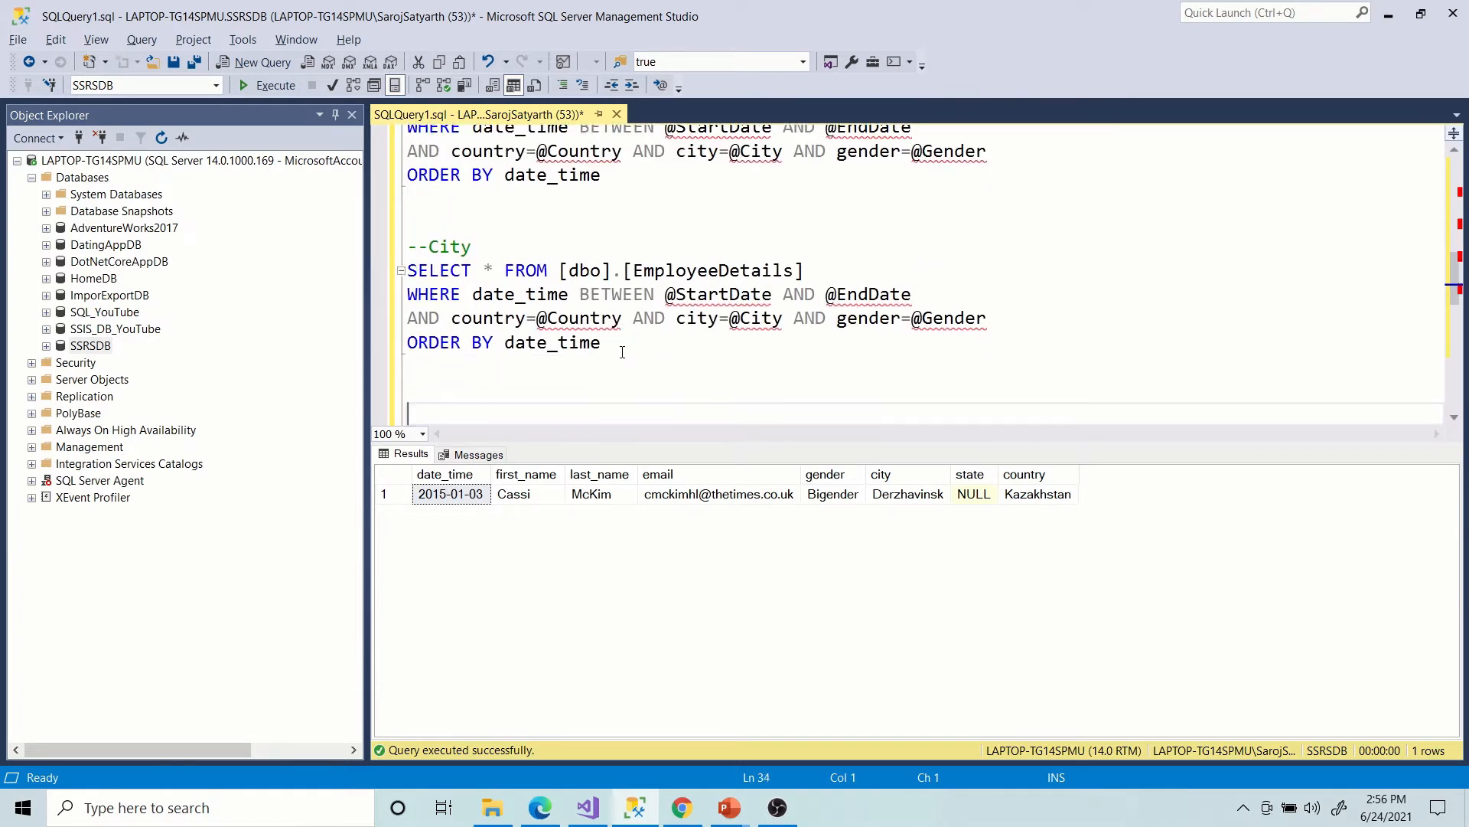
key("BackSpace")
key("BackSpace")
type("Gender")
key("Return")
key("ctrl+v")
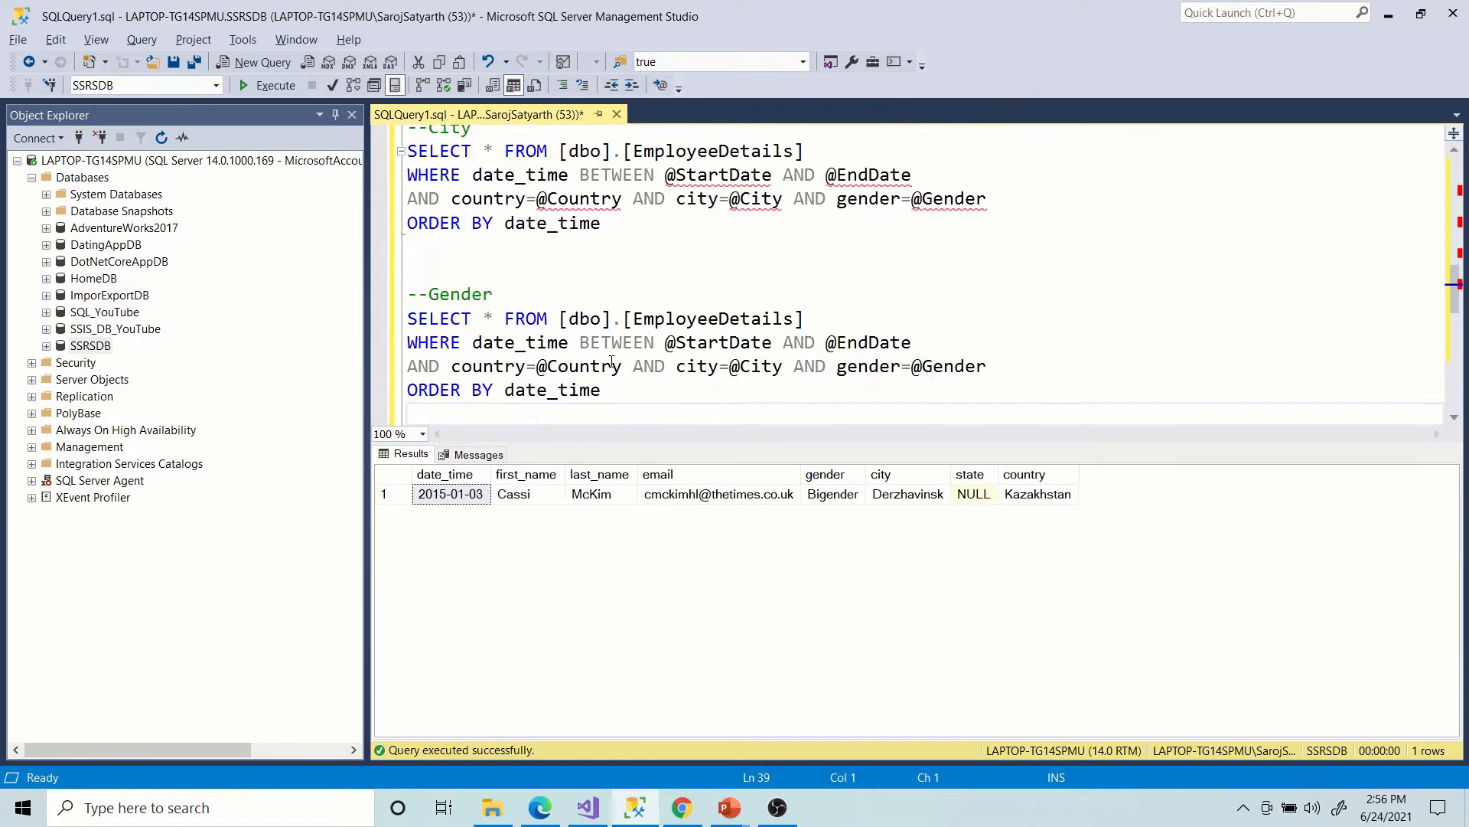
Replace the asterisk in the Date query's SELECT with the date_time column.
scroll(597, 361, "up", 7)
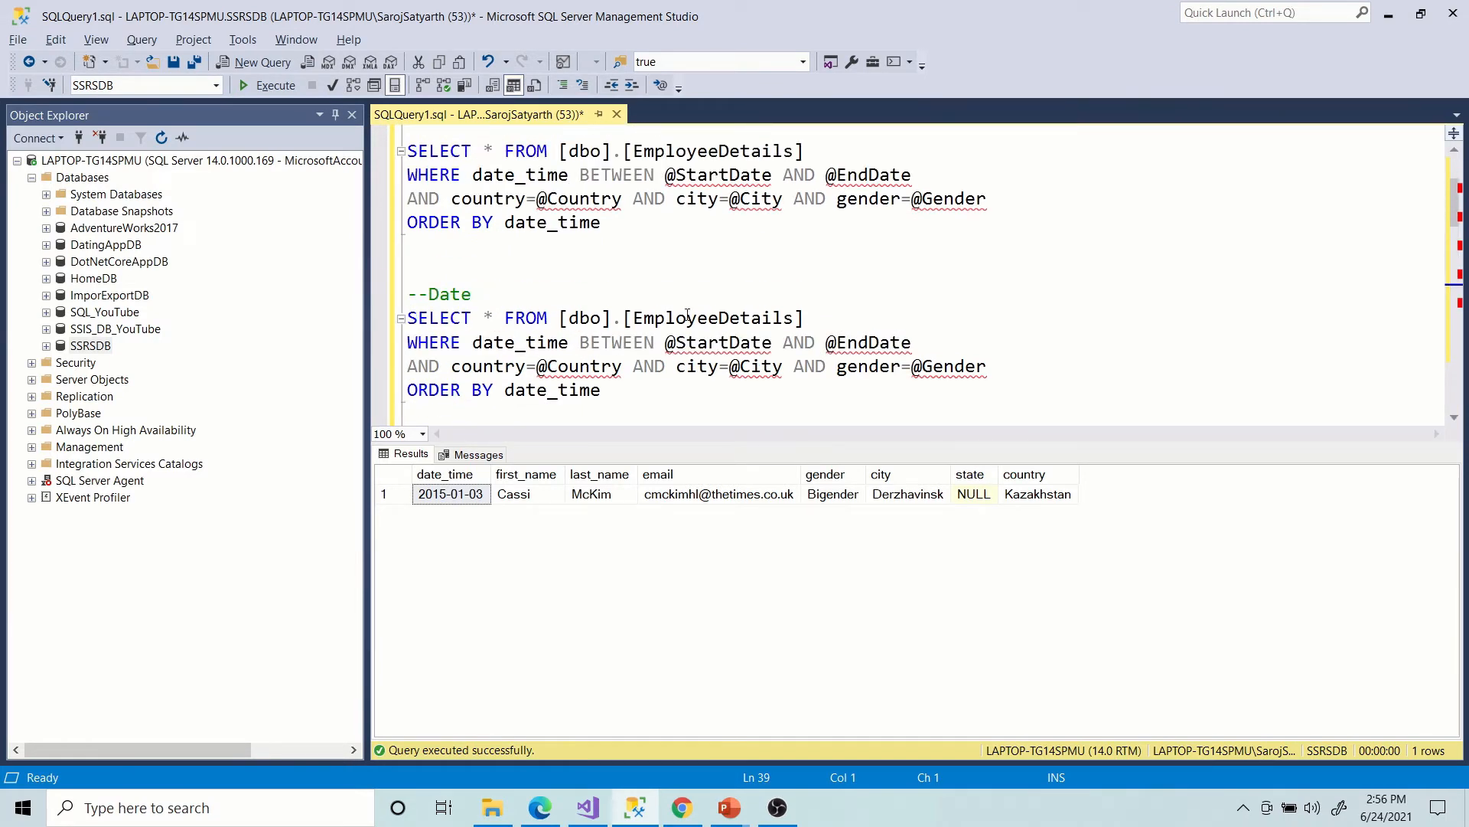
left_click_drag(472, 346, 567, 348)
key("ctrl+c")
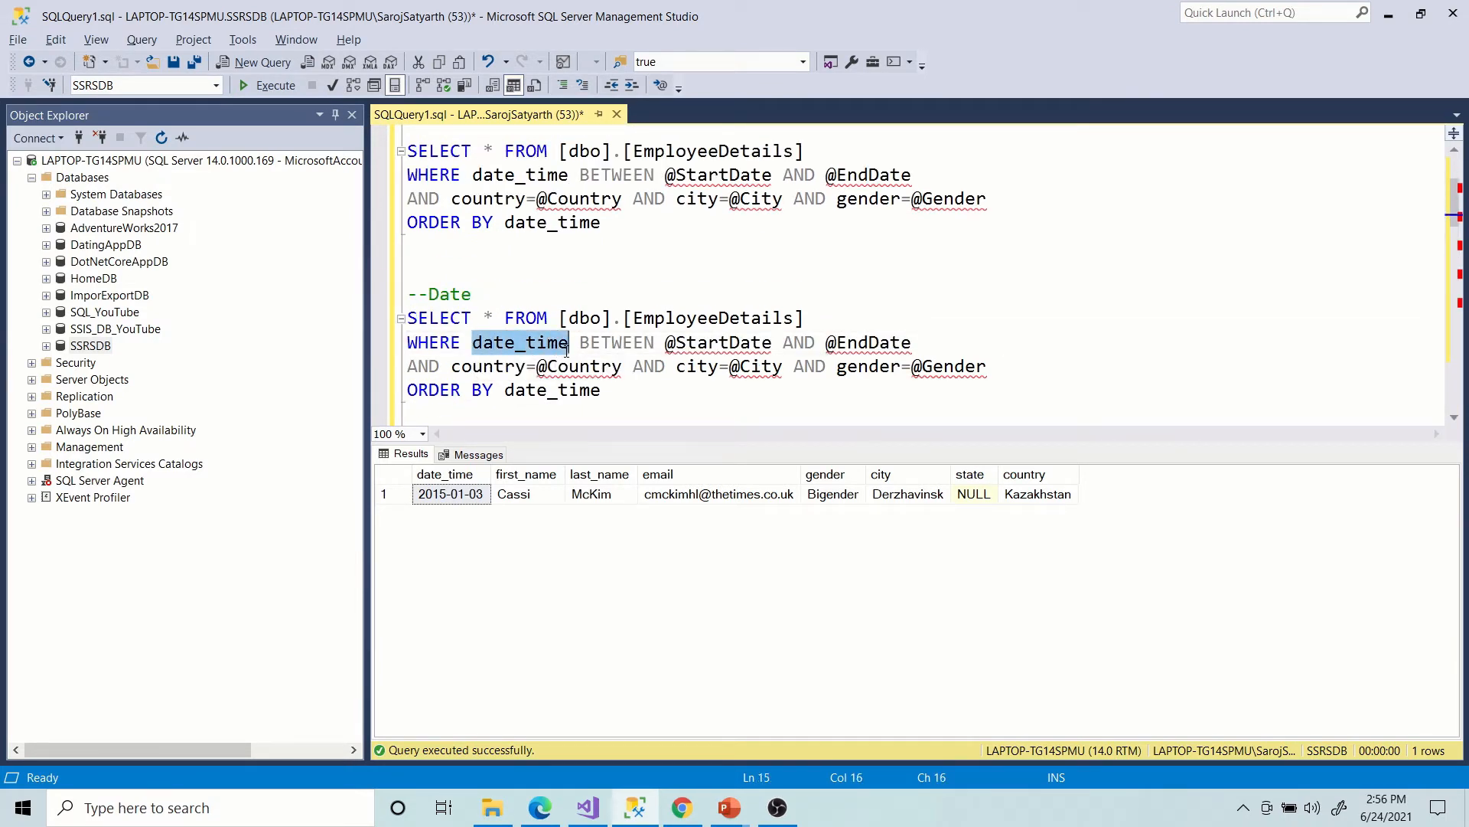
double_click(487, 318)
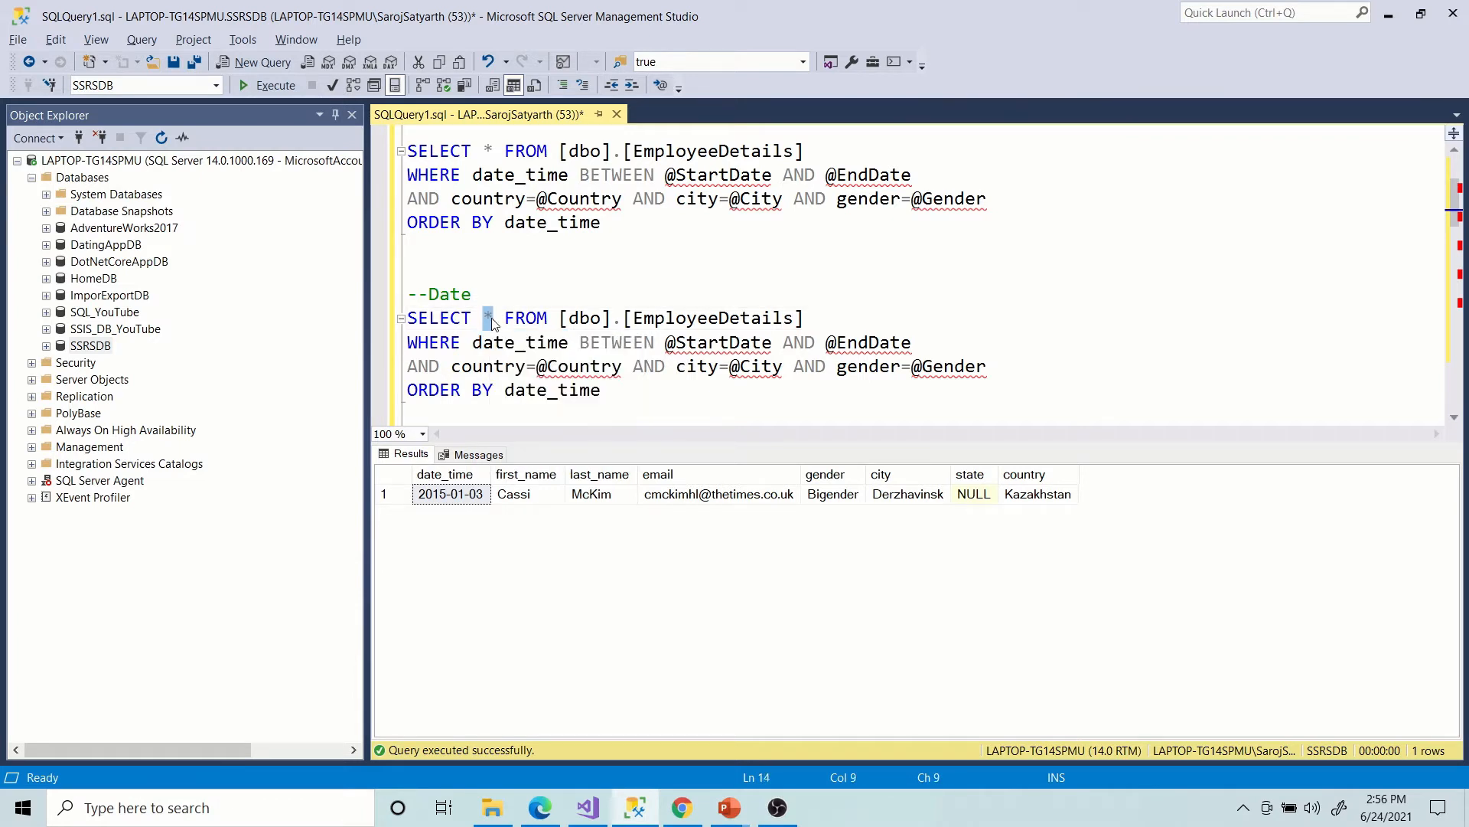
key("ctrl+v")
Insert the DISTINCT keyword before date_time in the Date query's SELECT.
left_click(485, 320)
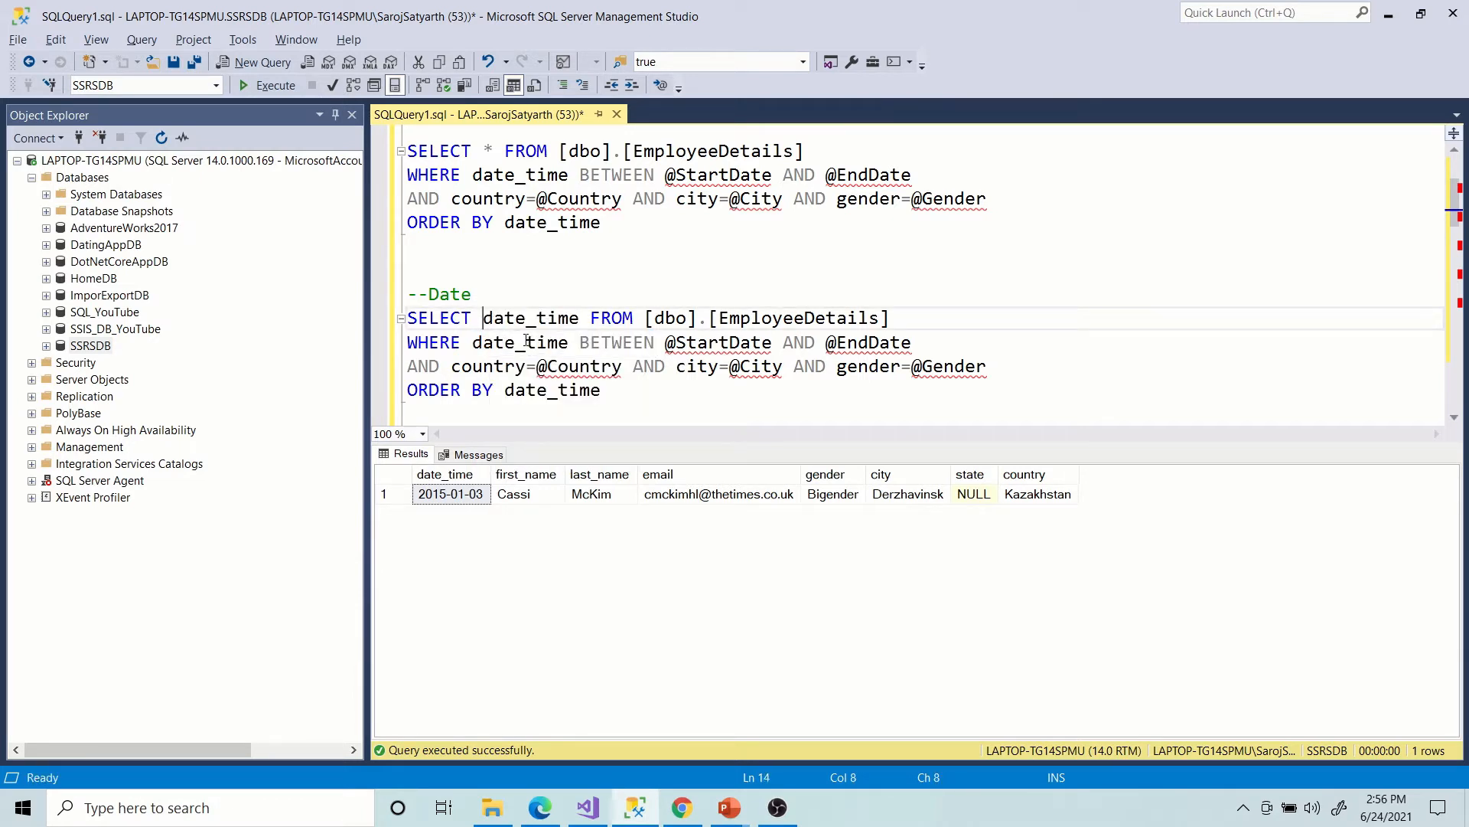
type("DISTIN")
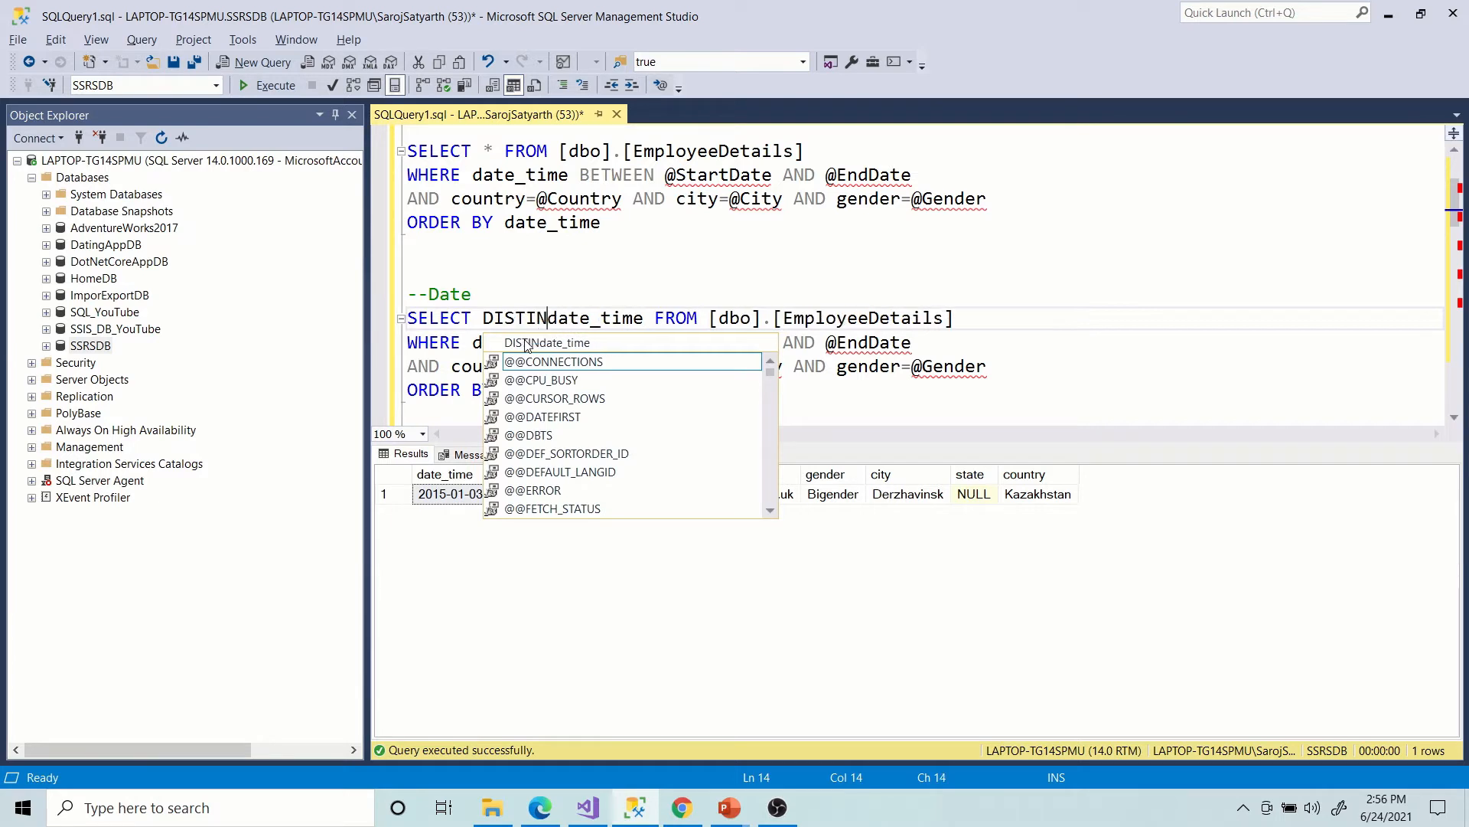
key("Escape")
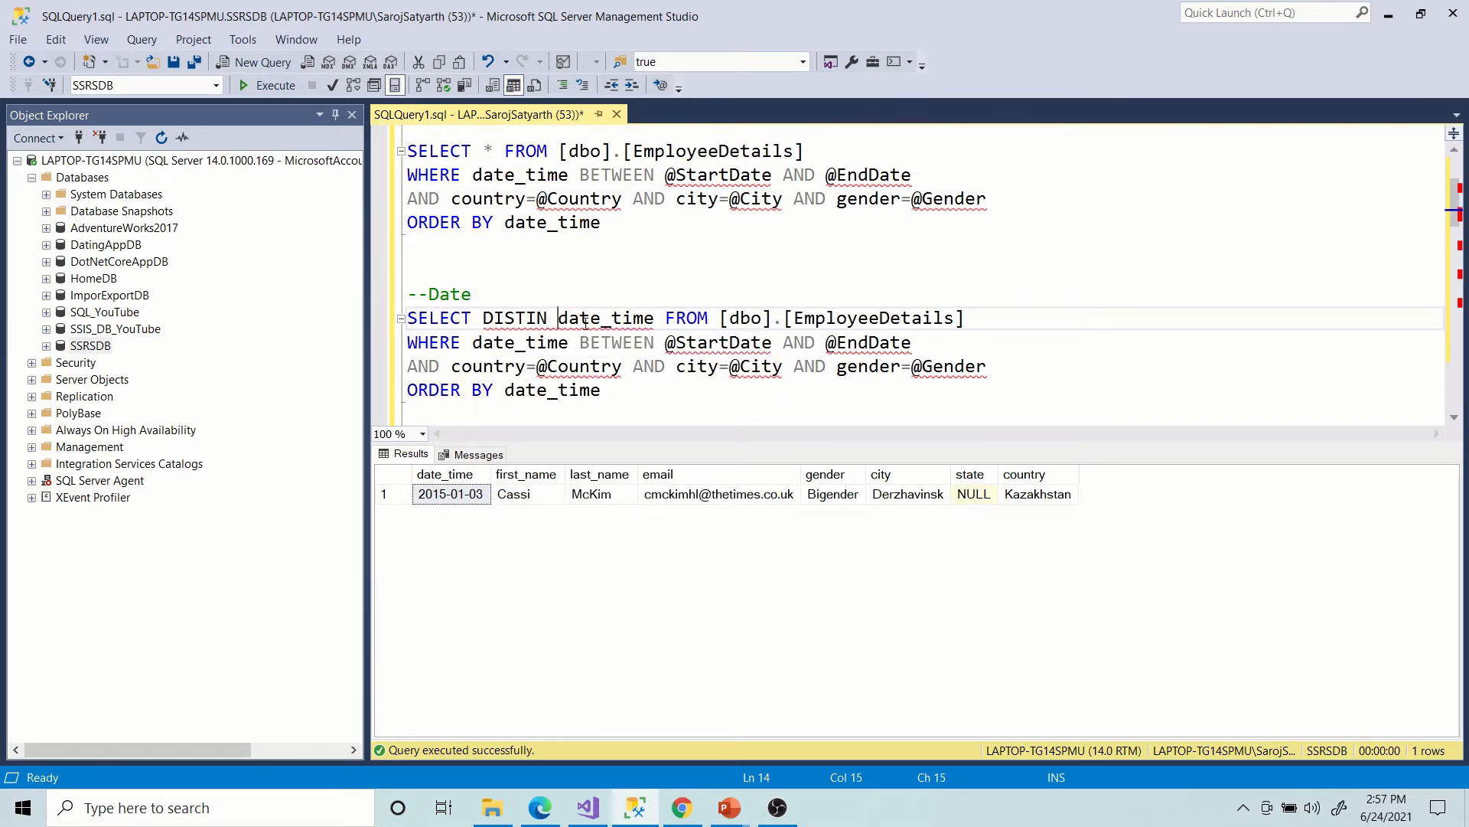
key("BackSpace")
key("BackSpace")
type("CT")
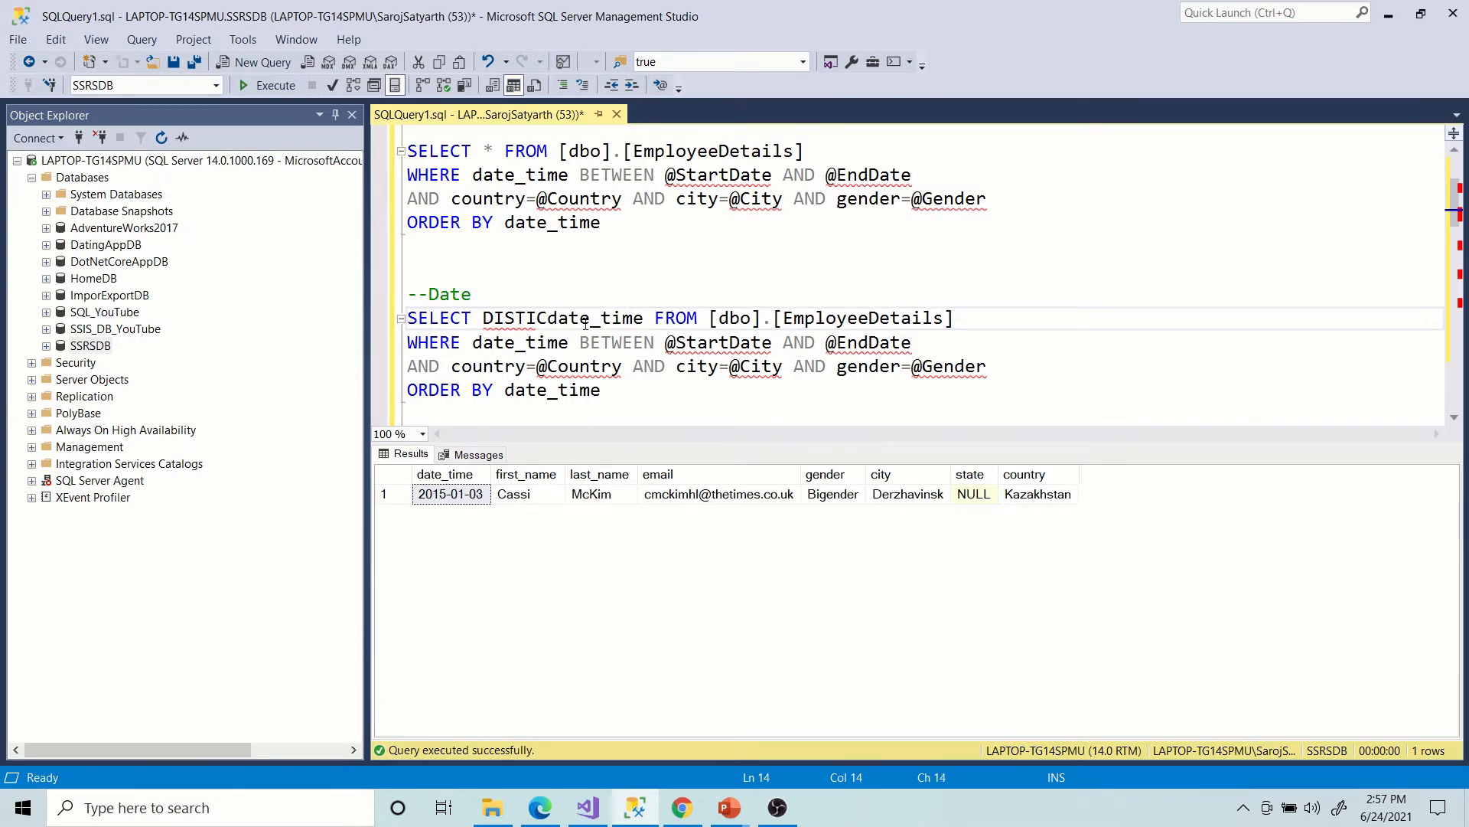
key("BackSpace")
key("BackSpace")
key("BackSpace")
key("BackSpace")
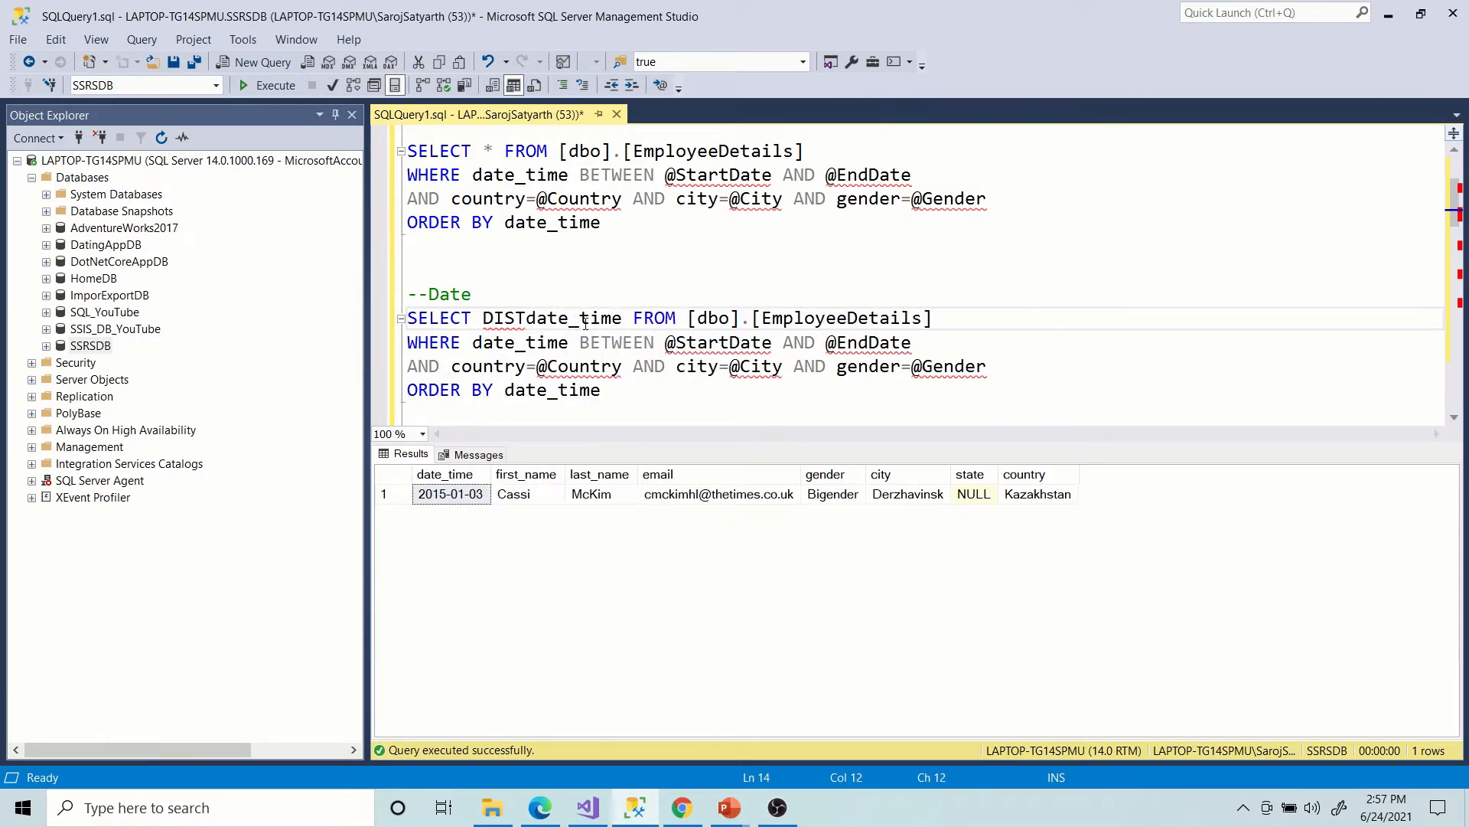
type("INCT")
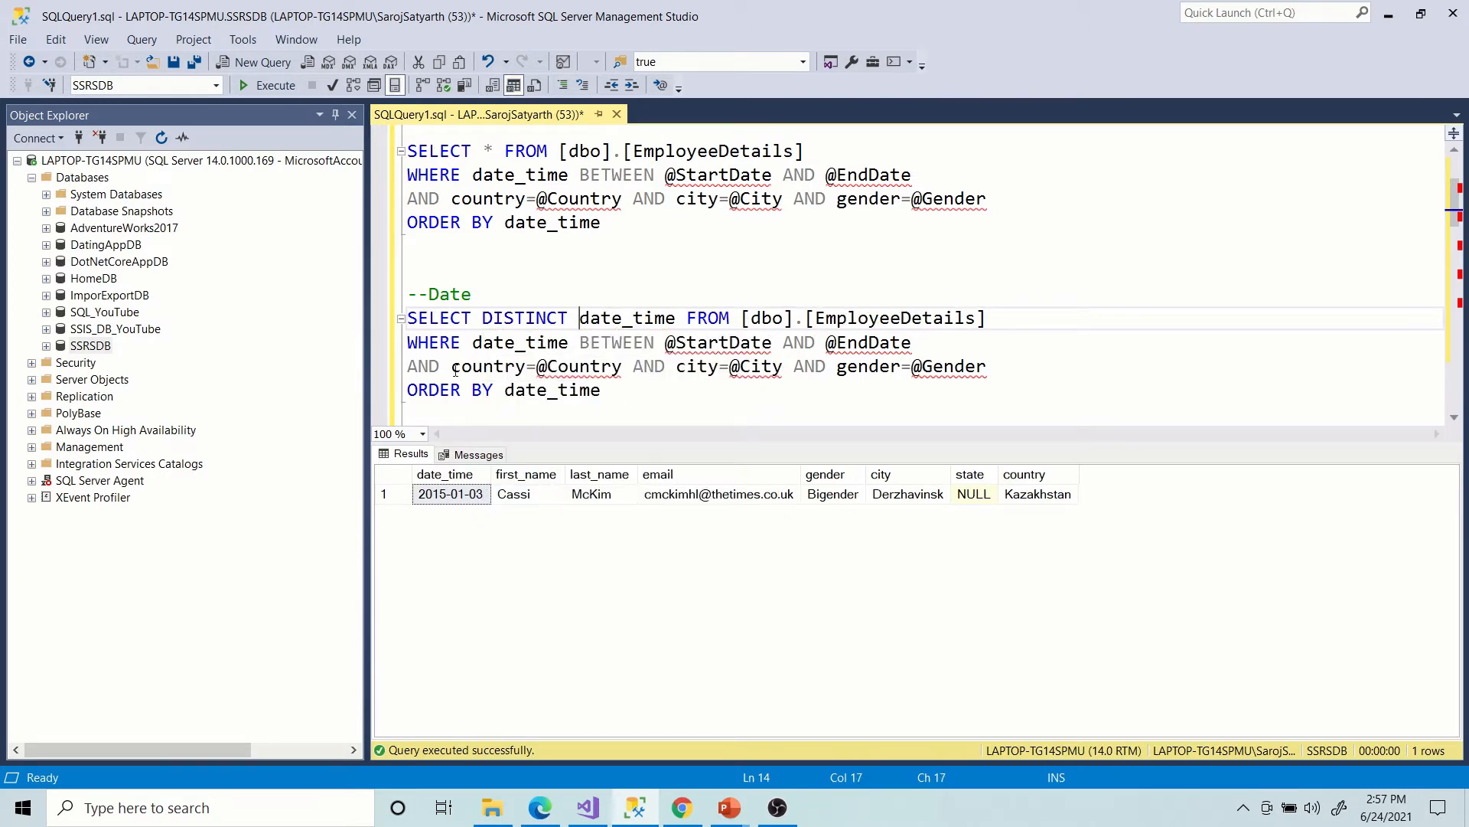
Delete the WHERE and AND filter lines from the Date query and copy the remaining two-line query.
left_click_drag(989, 365, 397, 349)
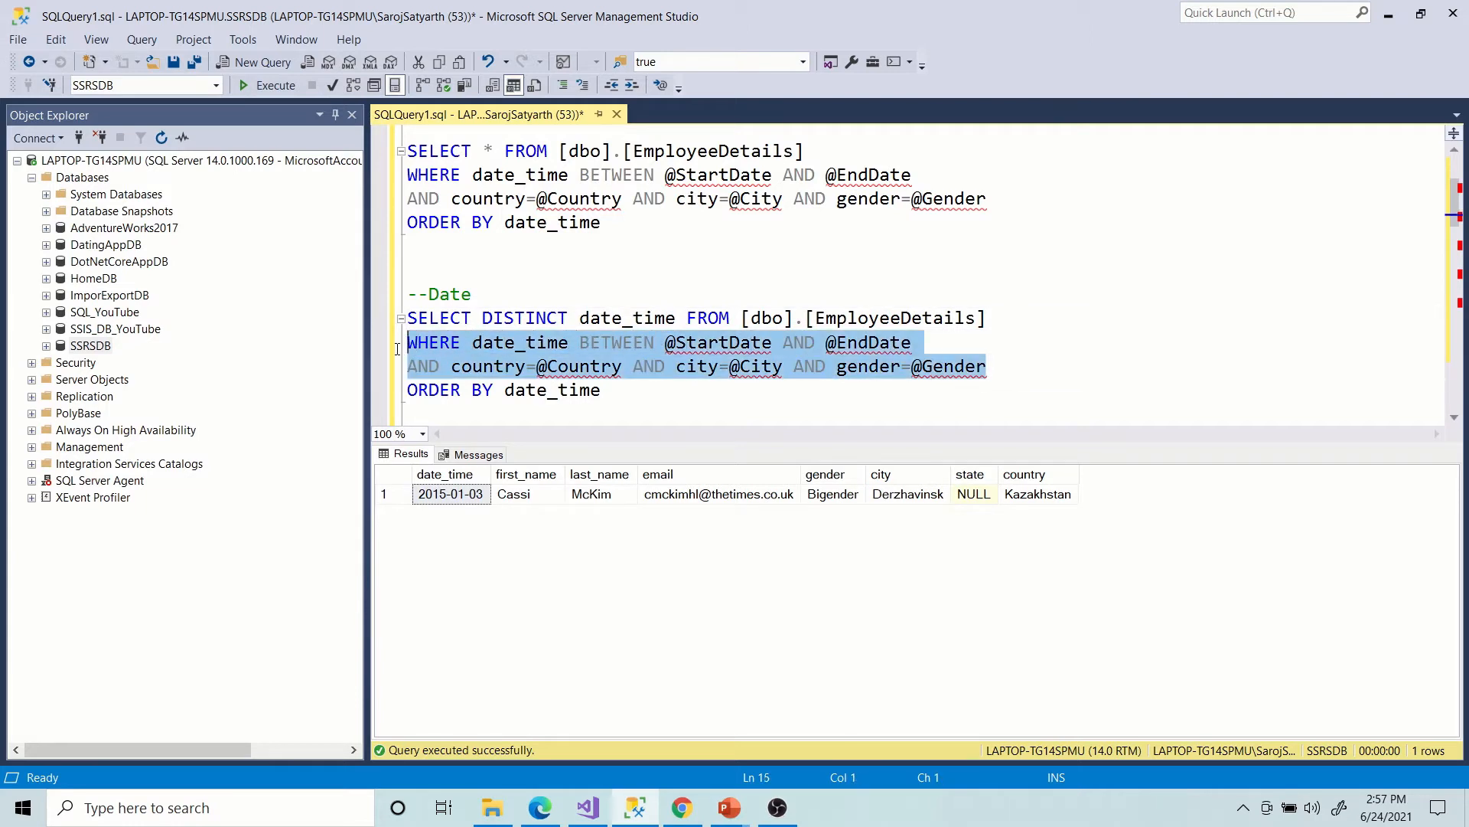
key("BackSpace")
key("BackSpace")
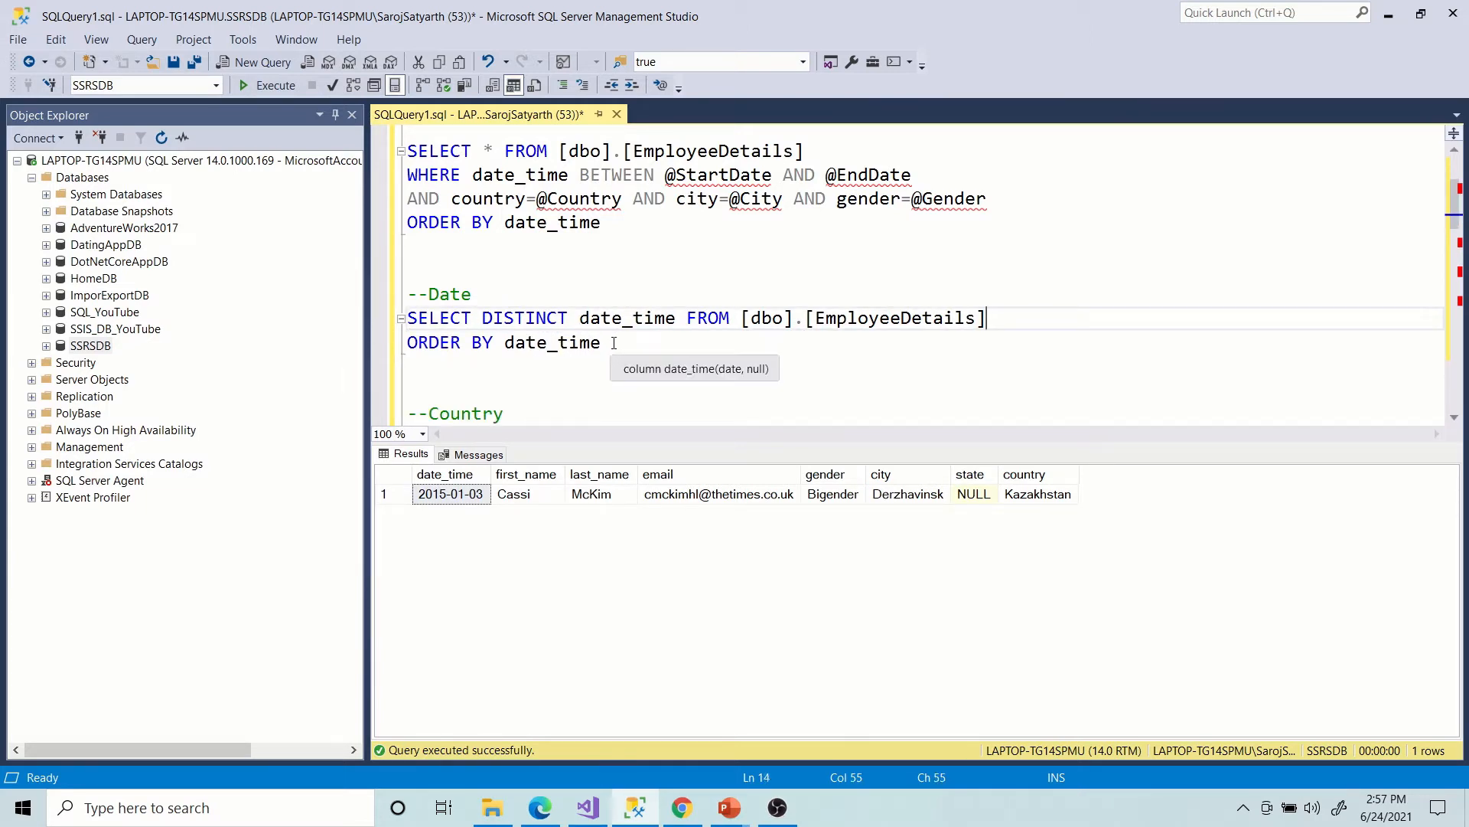
left_click_drag(603, 342, 390, 312)
key("ctrl+c")
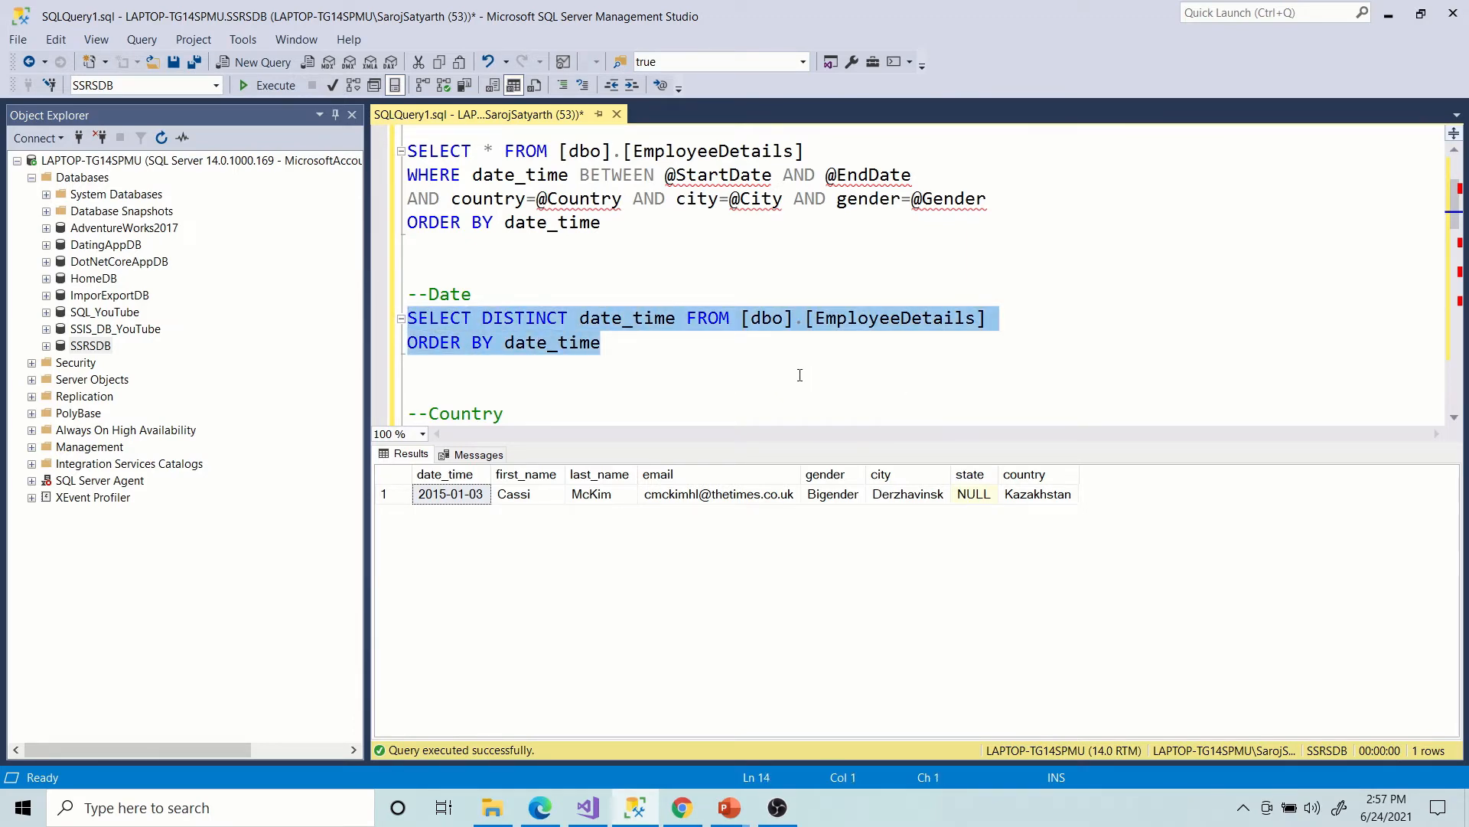
Switch to Visual Studio and start a new embedded report dataset named Date that uses the SSRSDB data source.
key("alt+Tab")
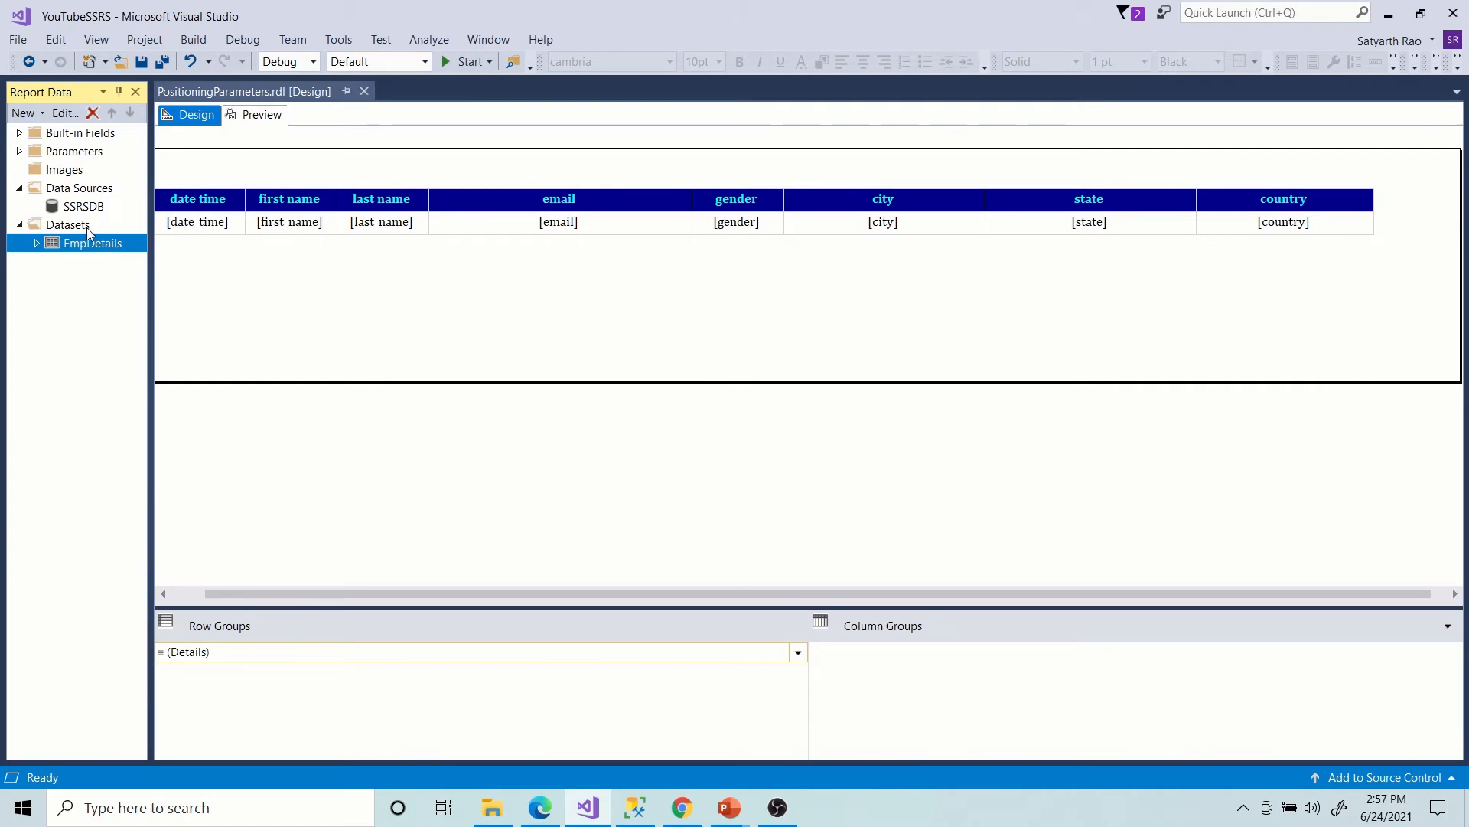
right_click(86, 227)
left_click(108, 239)
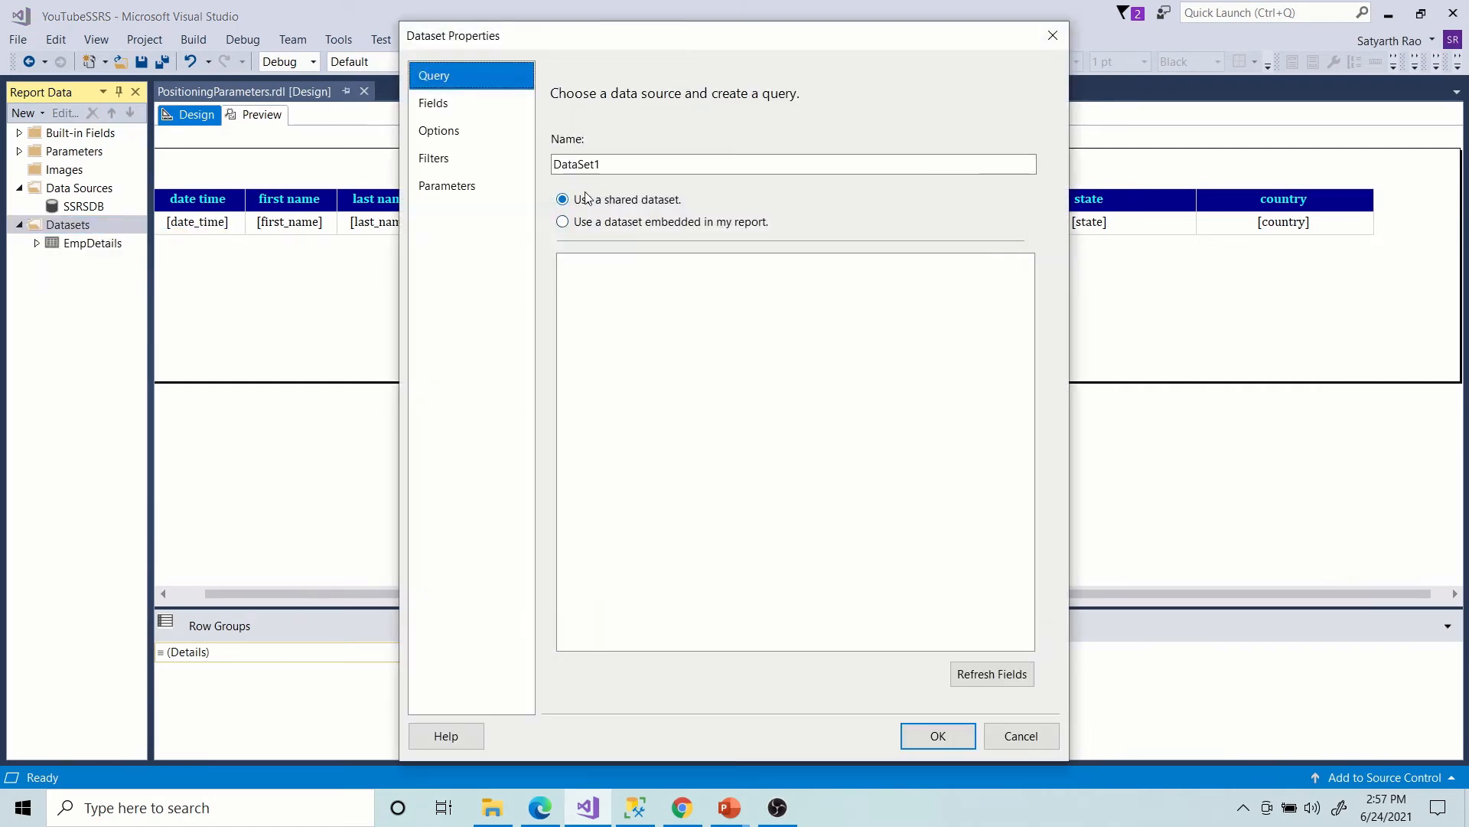
left_click_drag(620, 167, 510, 165)
type("D")
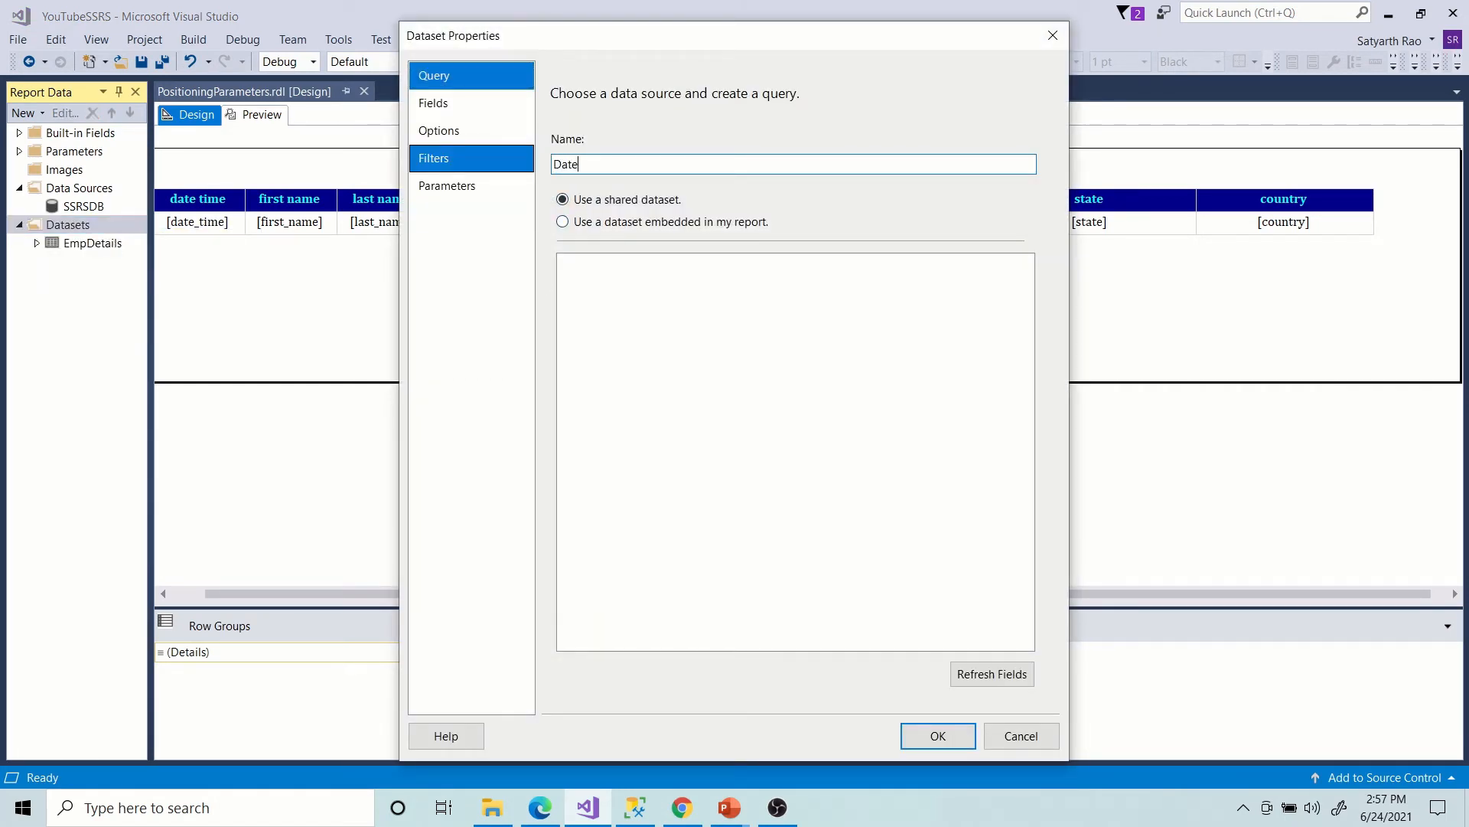
left_click(563, 222)
left_click(595, 286)
left_click(595, 306)
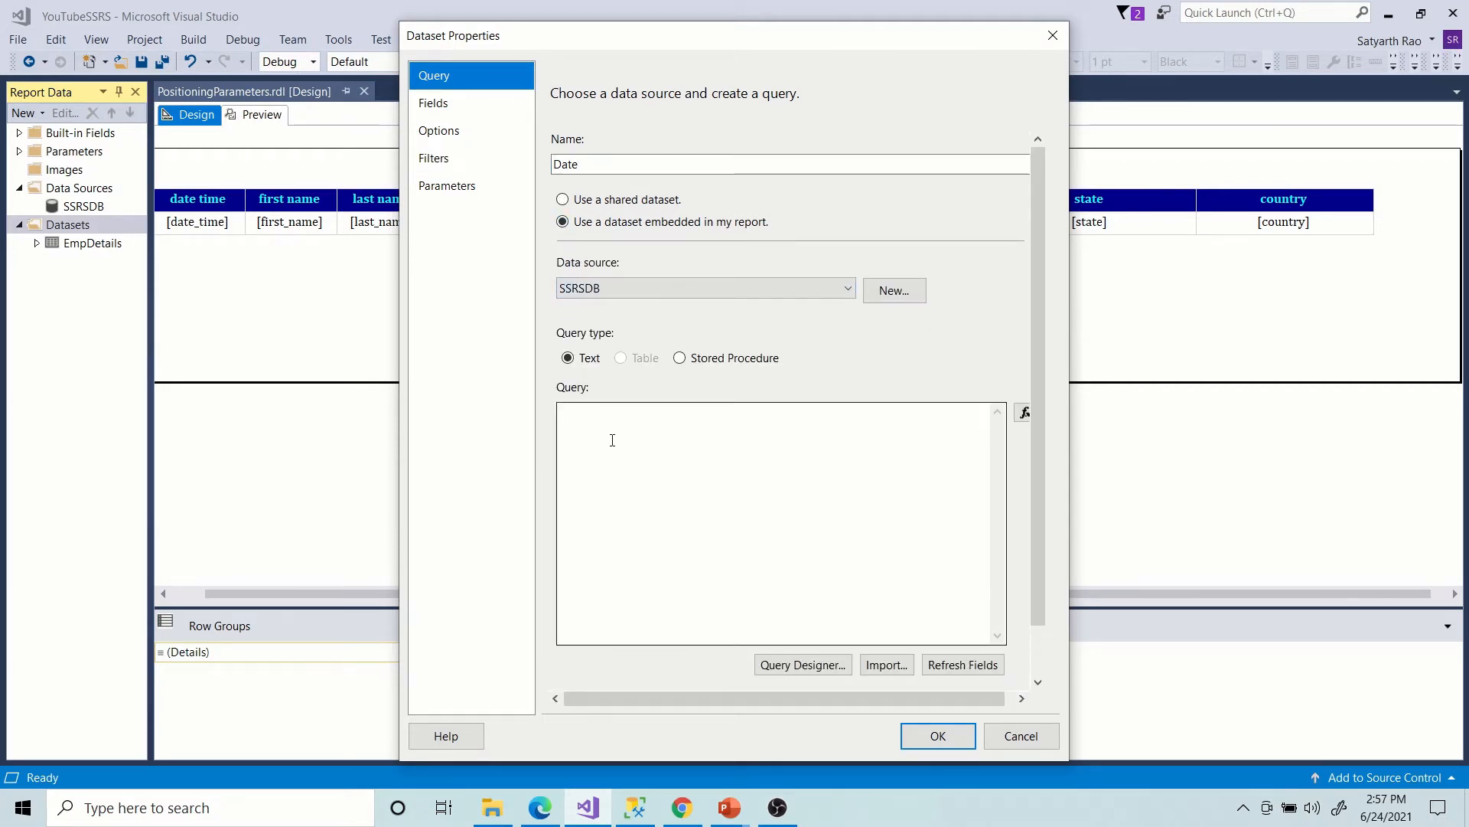
Paste the SELECT DISTINCT date_time query into the new dataset, rename the dataset DateTime and create it.
left_click(610, 436)
key("ctrl+v")
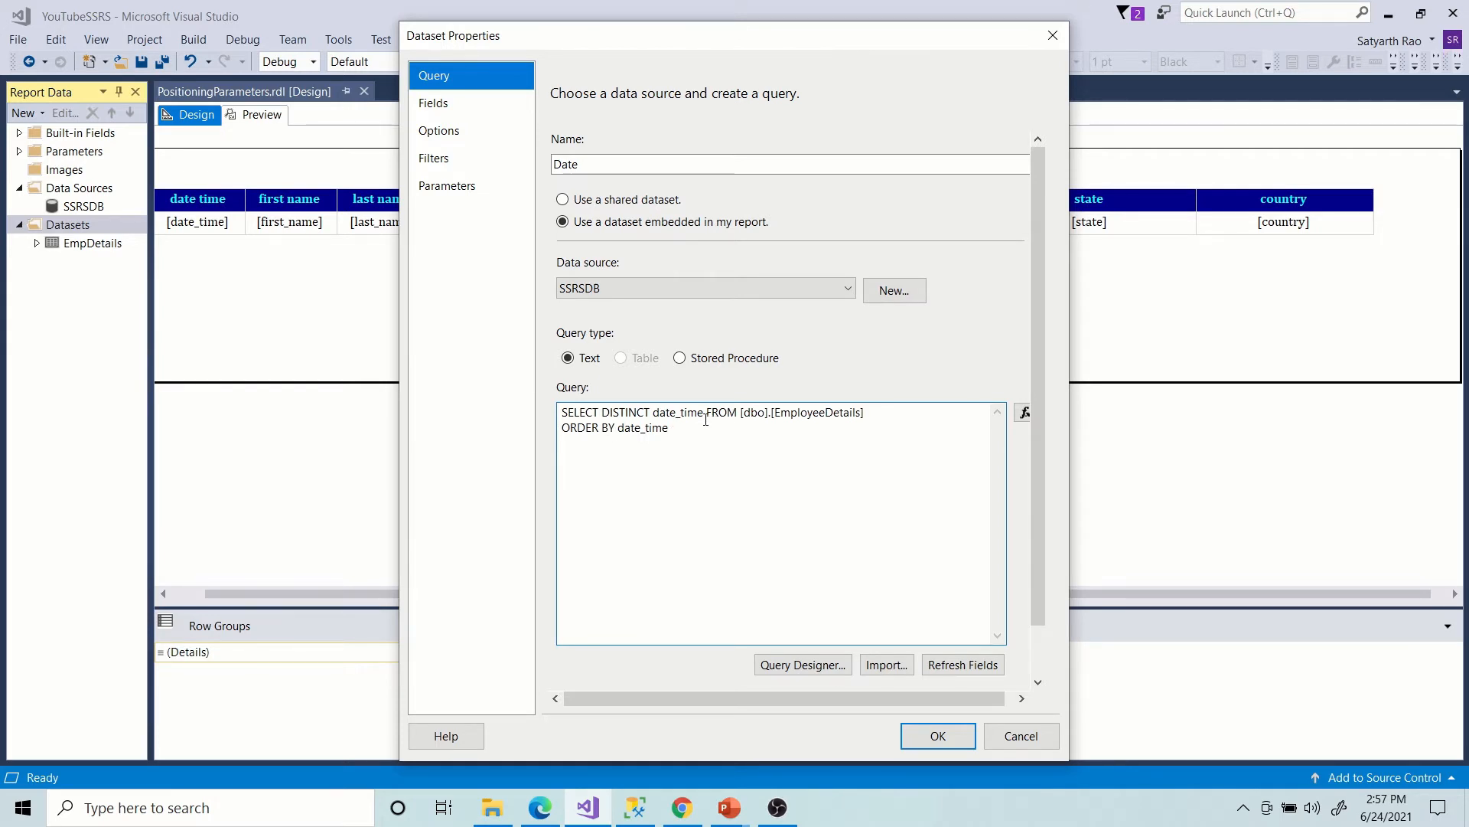
left_click(593, 166)
type("T")
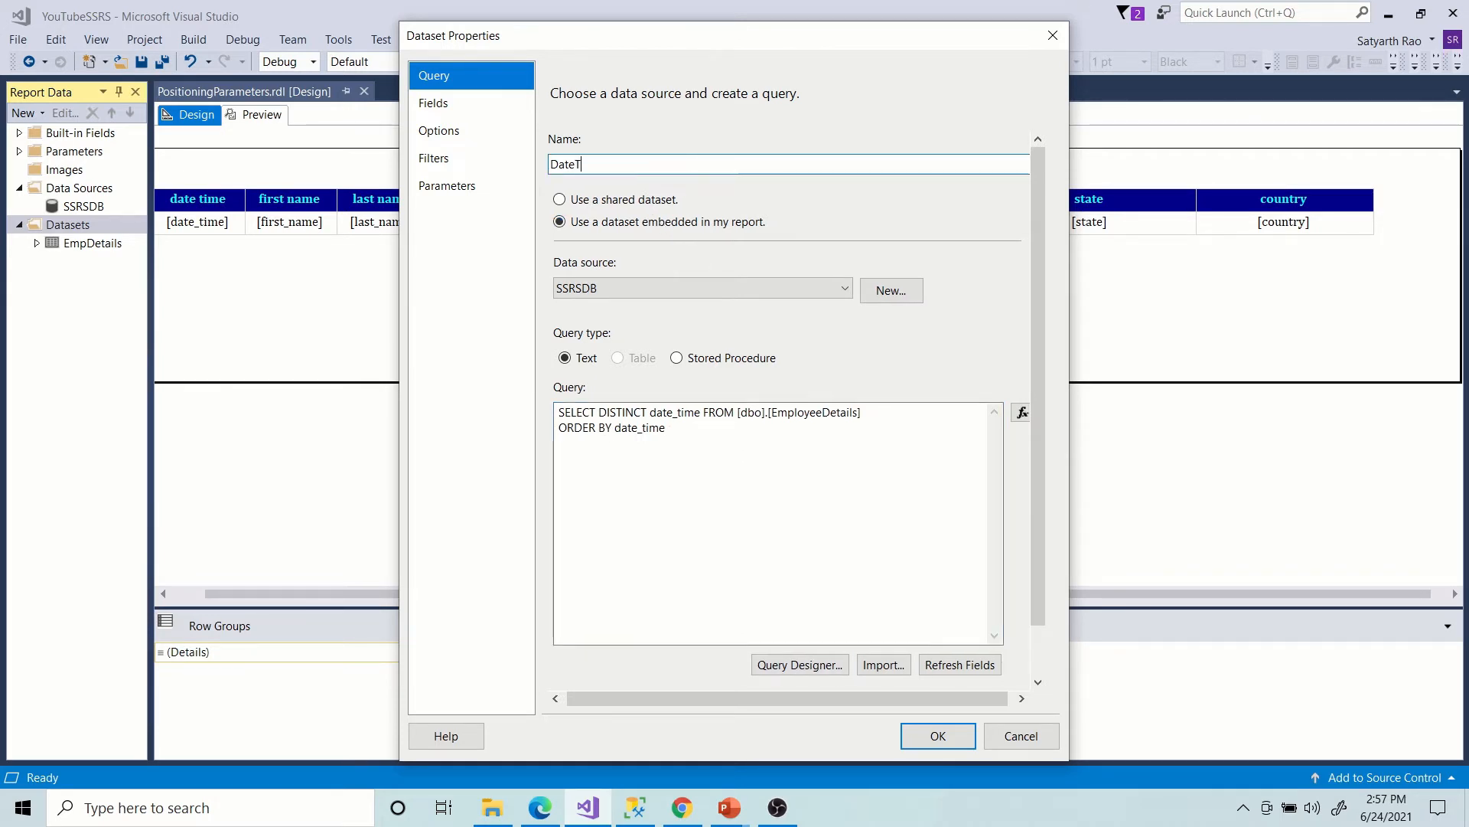
type("ime")
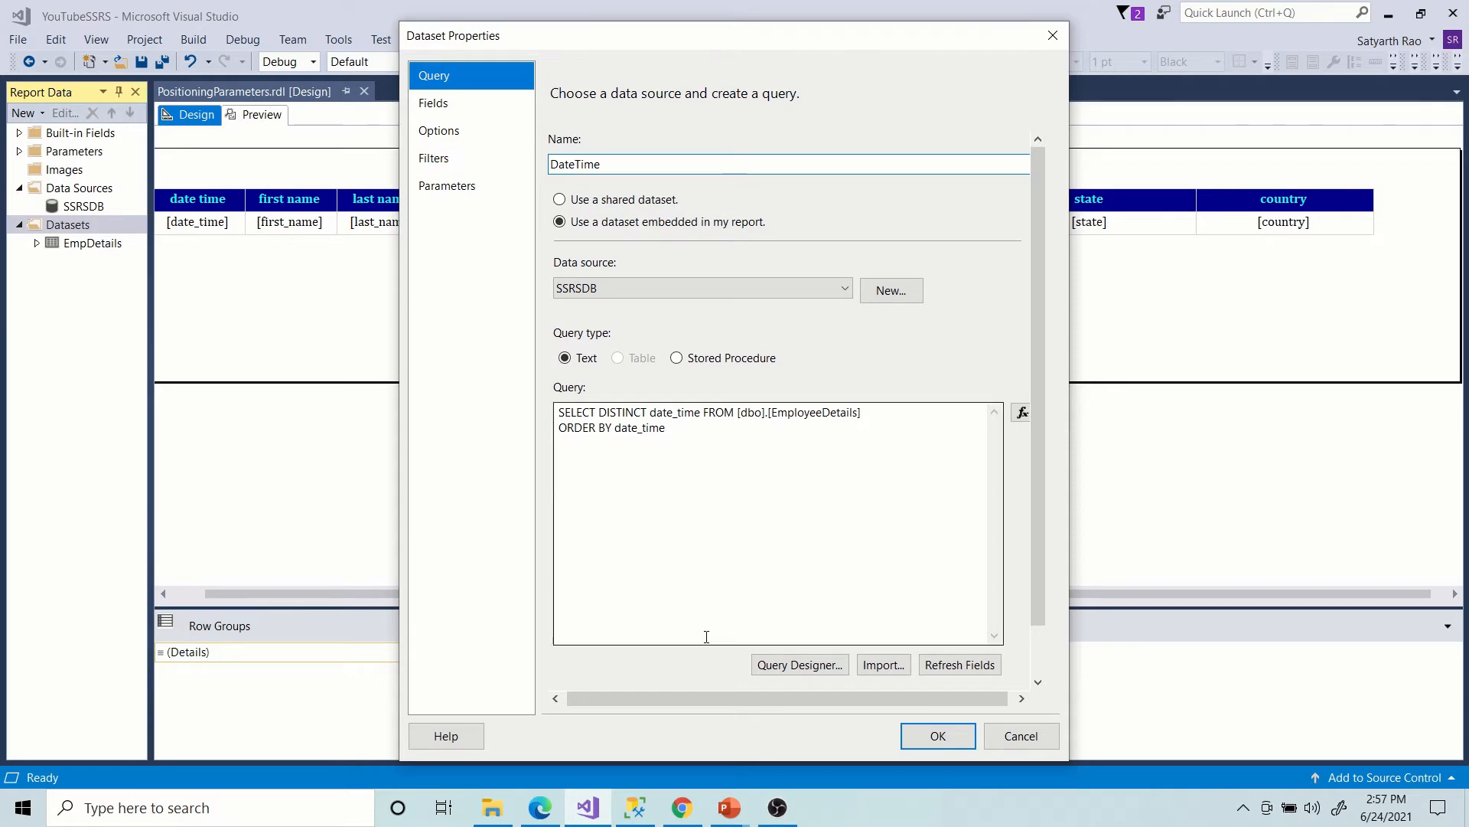
left_click(915, 733)
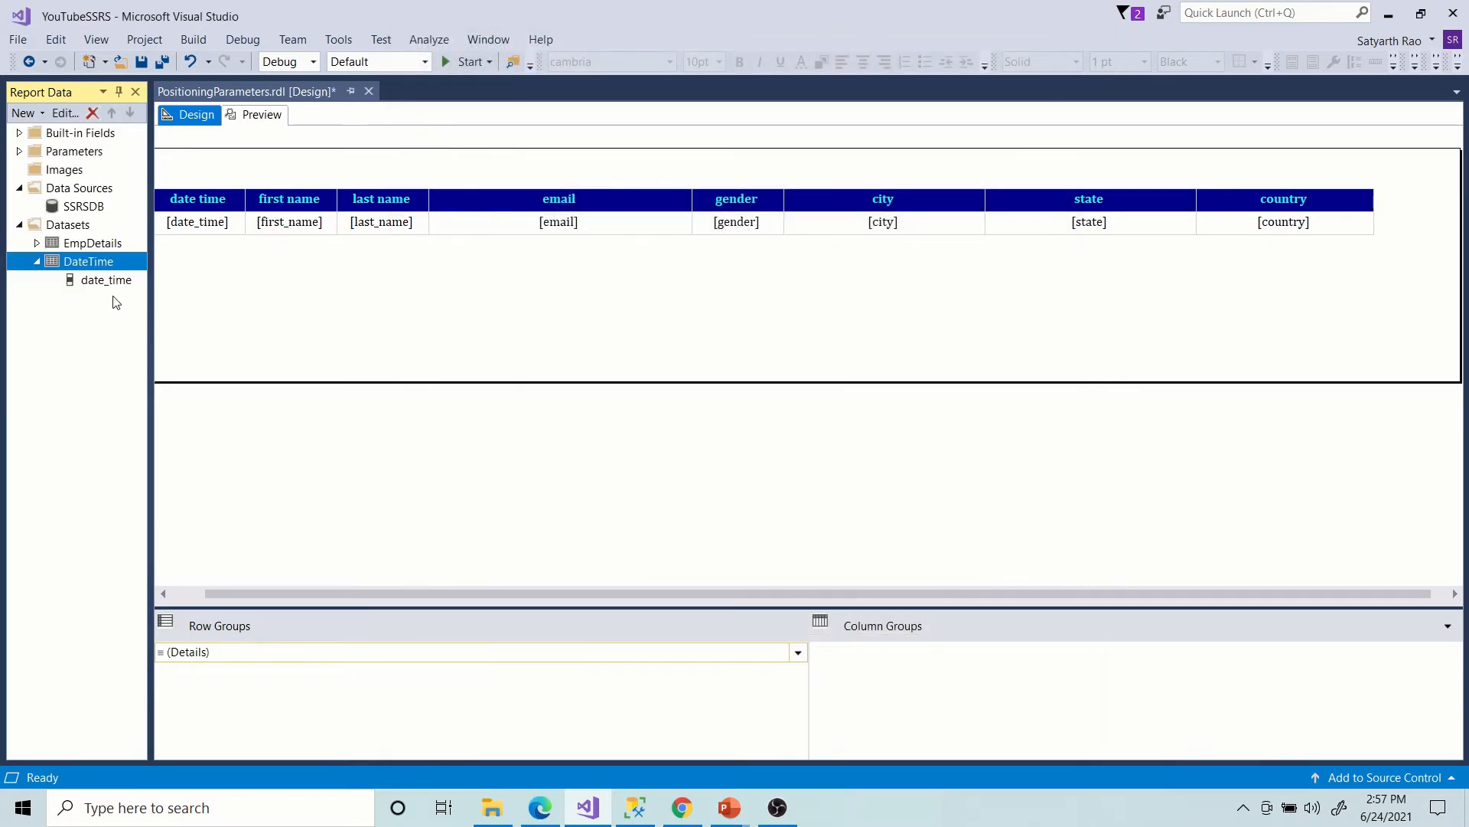
Switch to SQL Server Management Studio and make the Country query select the country column and order by country.
key("alt+Tab")
scroll(494, 377, "down", 3)
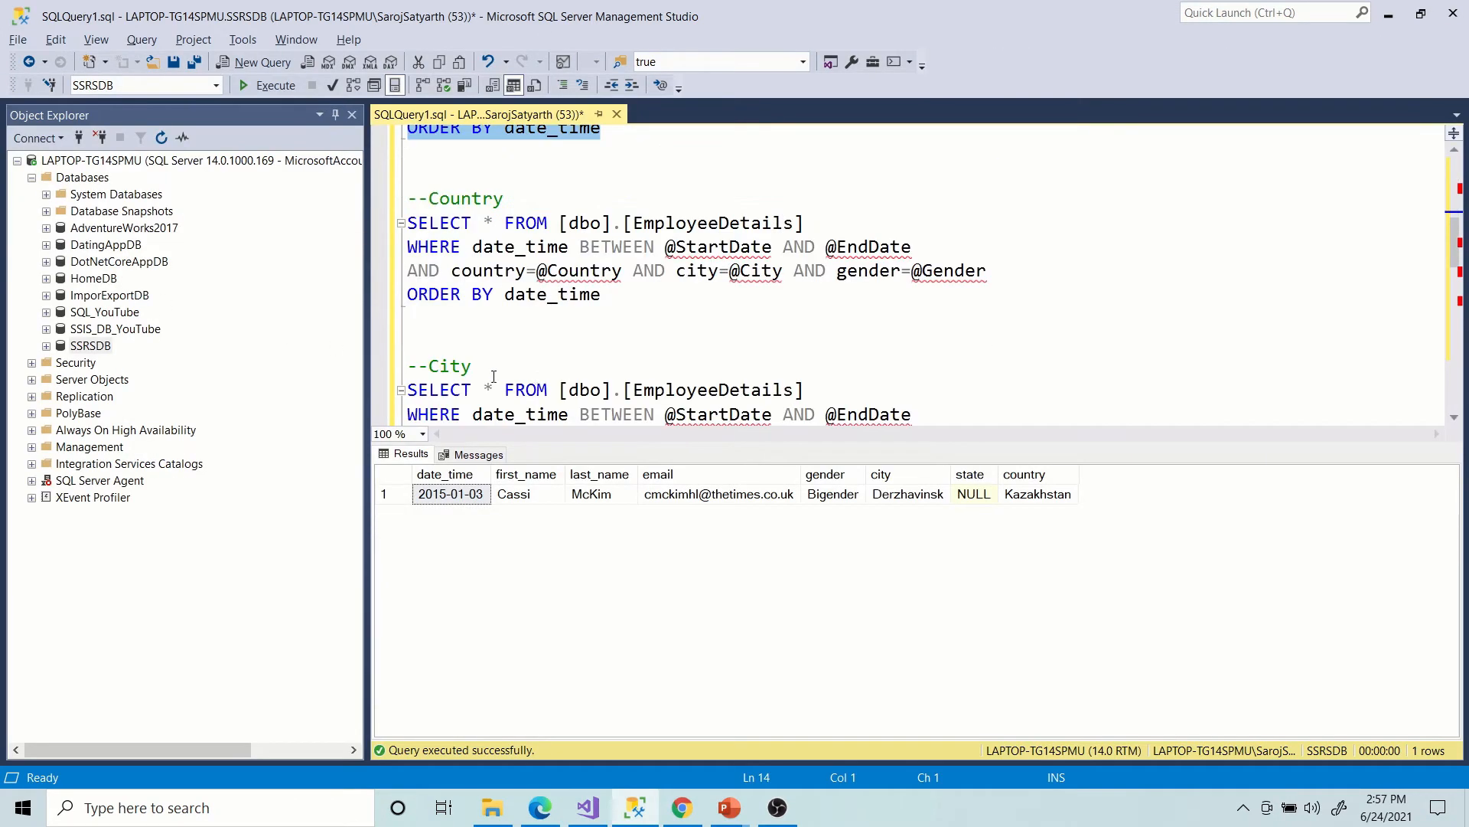
double_click(481, 273)
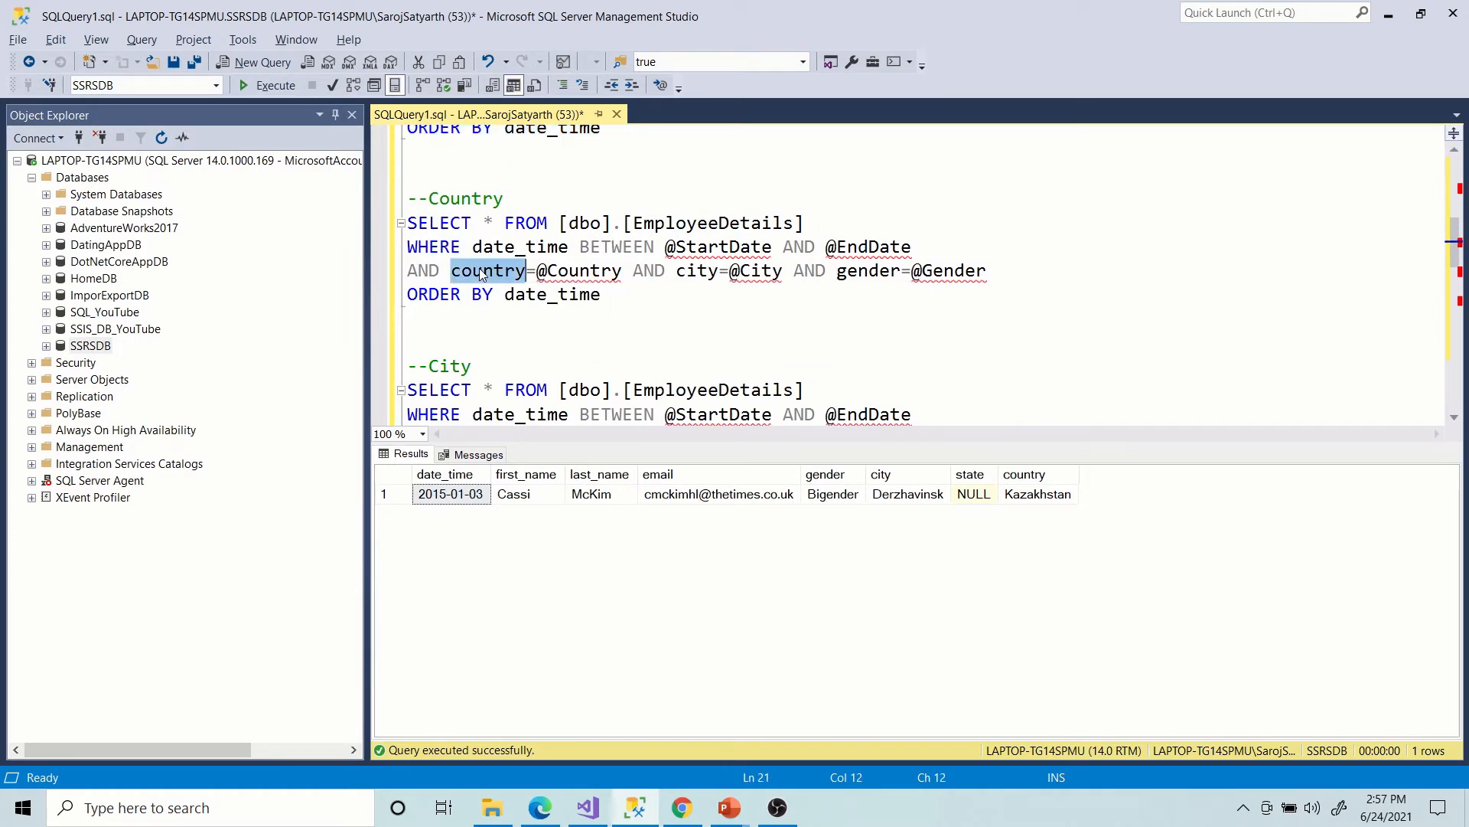
left_click(490, 221)
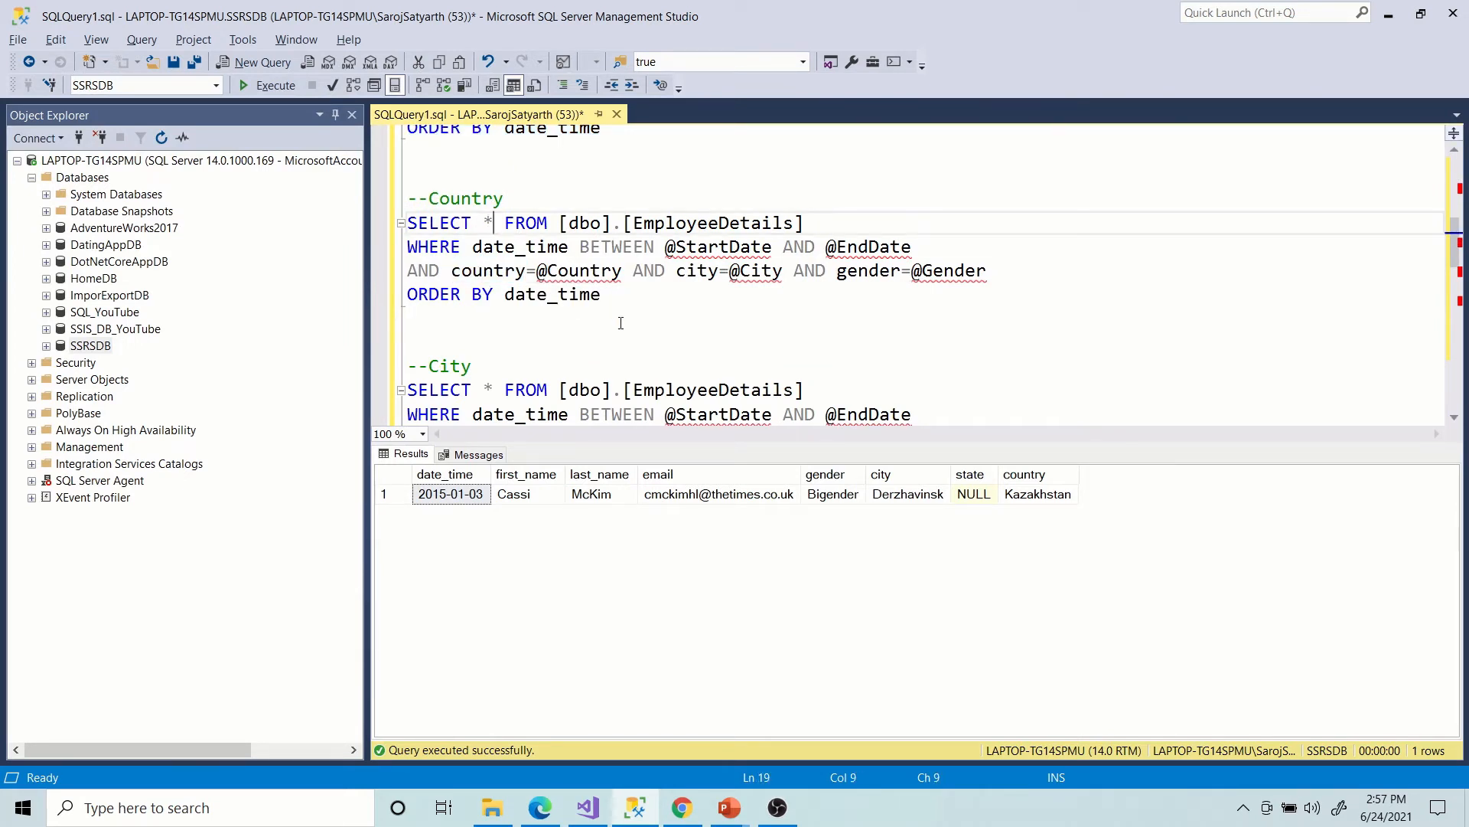
key("BackSpace")
type("country")
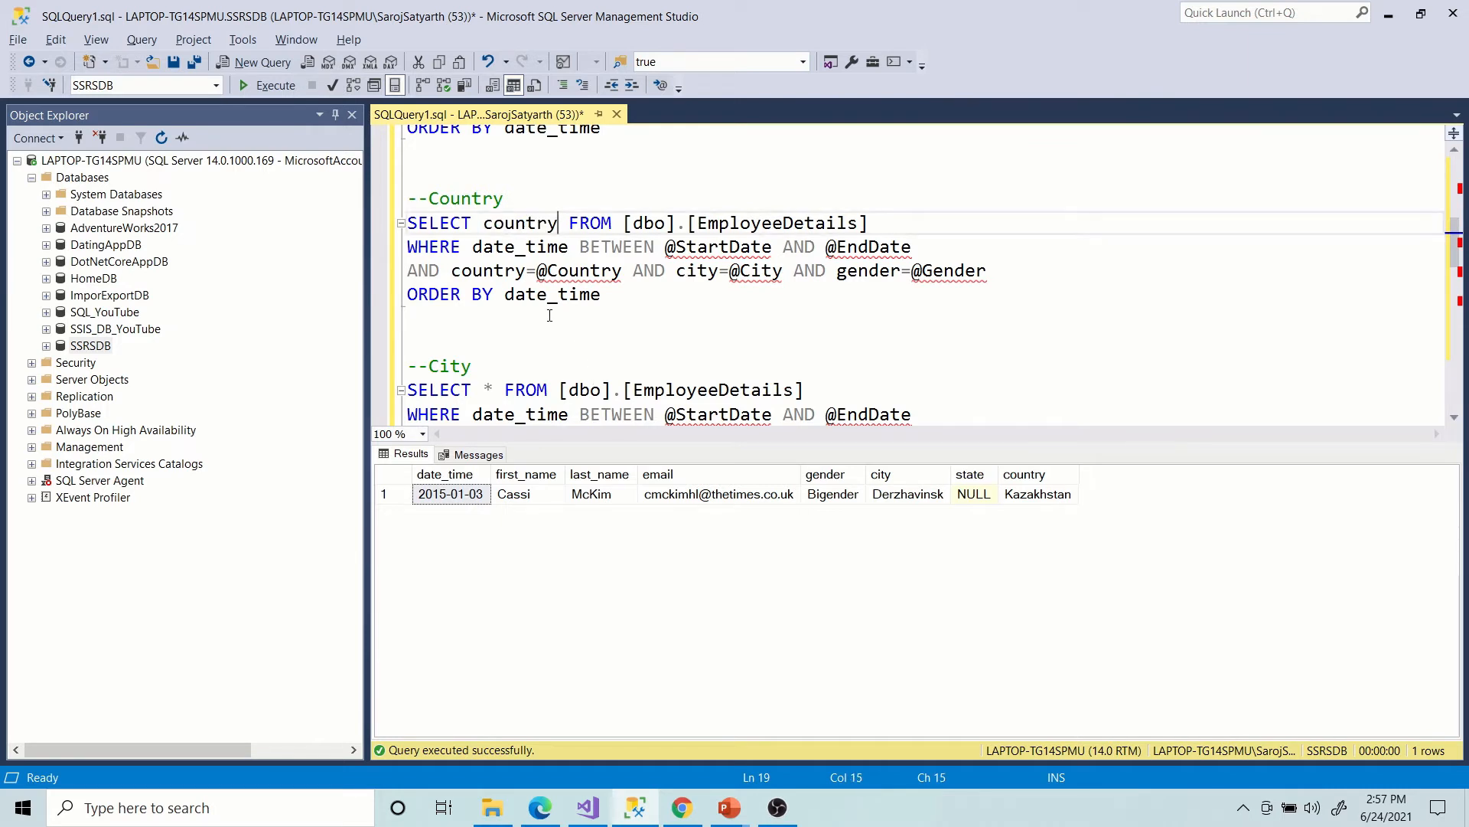
left_click_drag(505, 299, 600, 304)
type("country")
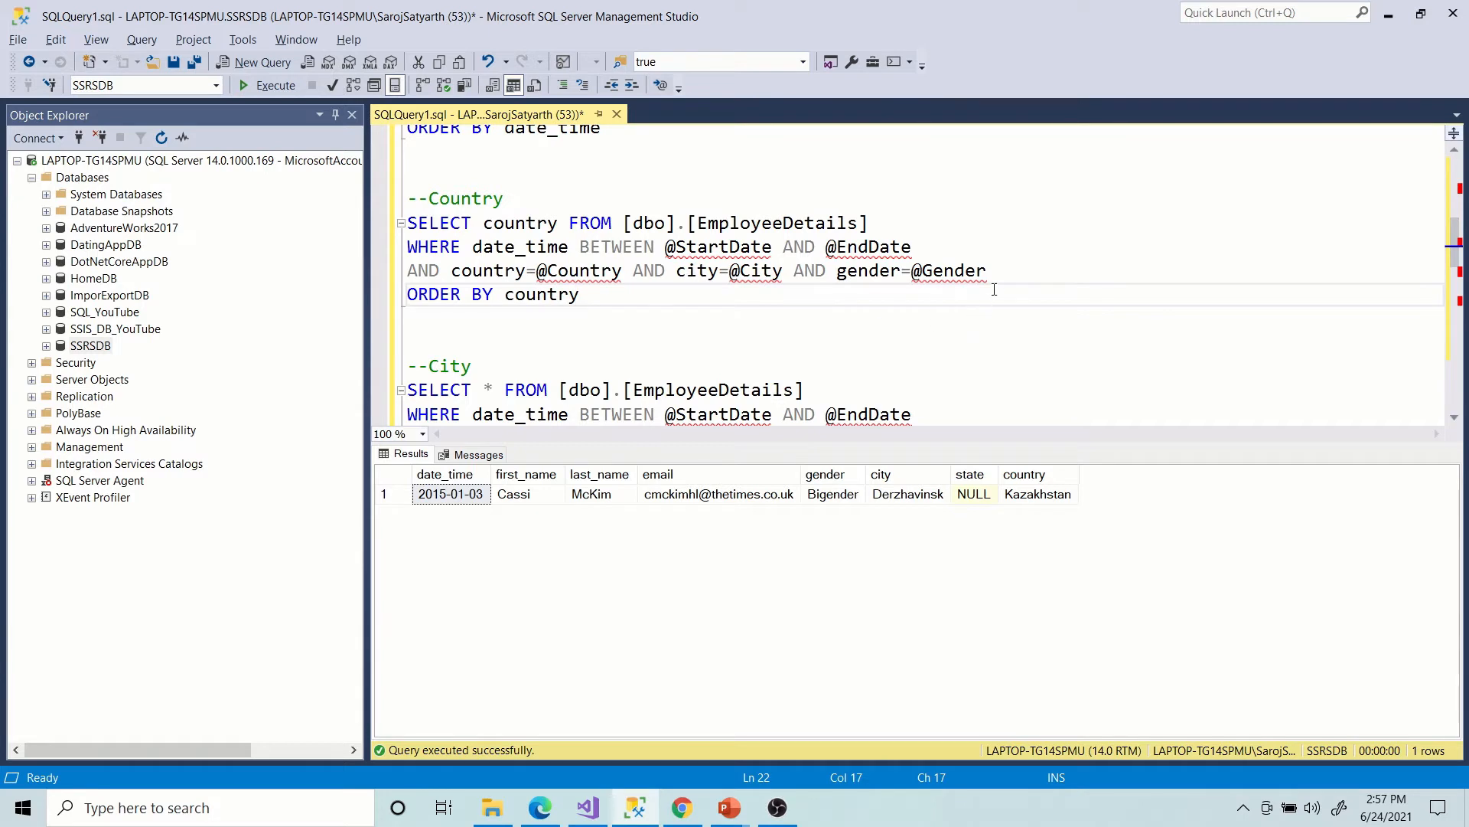
Delete the WHERE and AND filter lines from the Country query.
left_click_drag(989, 273, 374, 248)
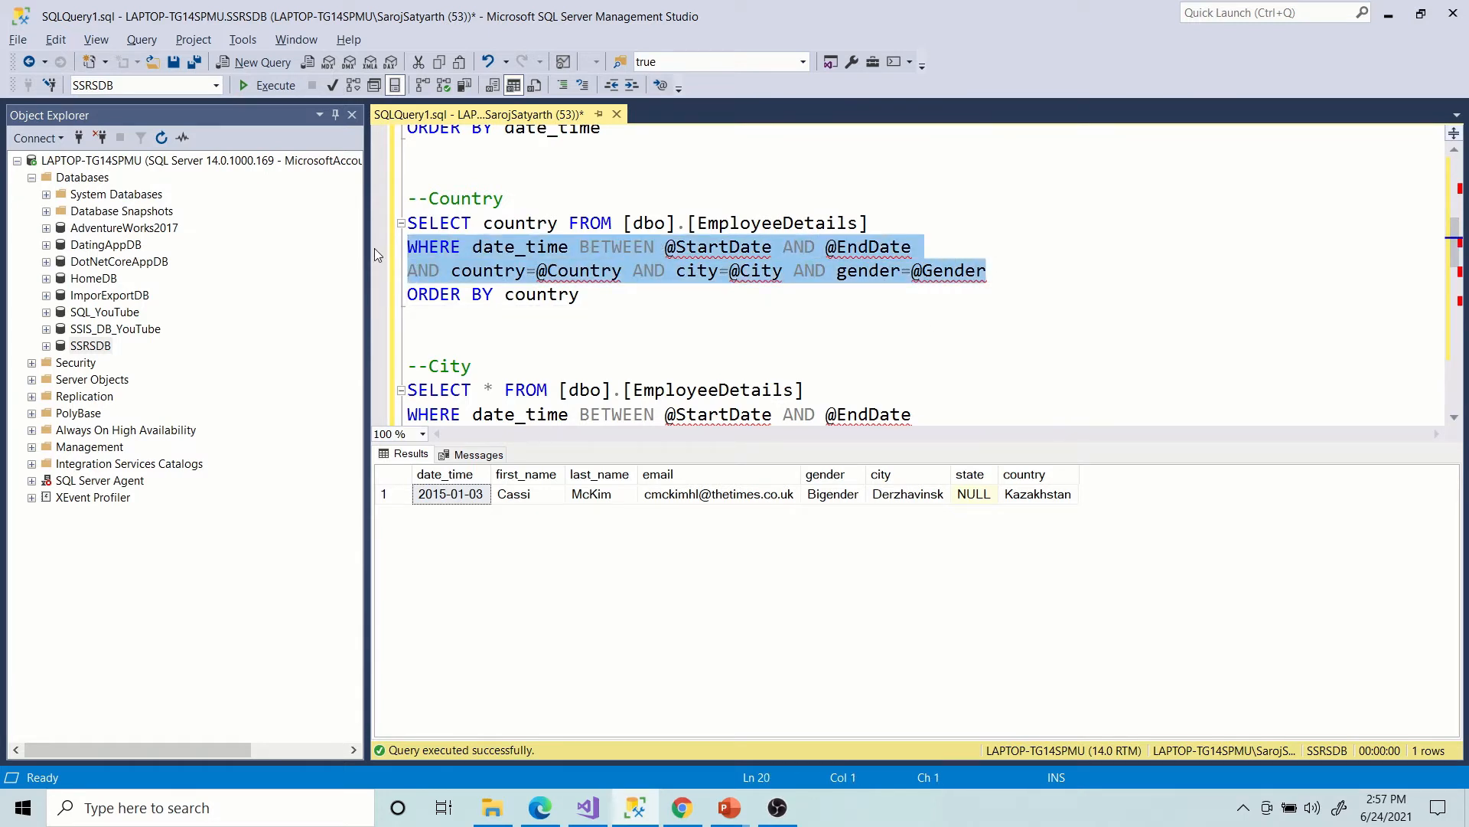
key("BackSpace")
key("BackSpace")
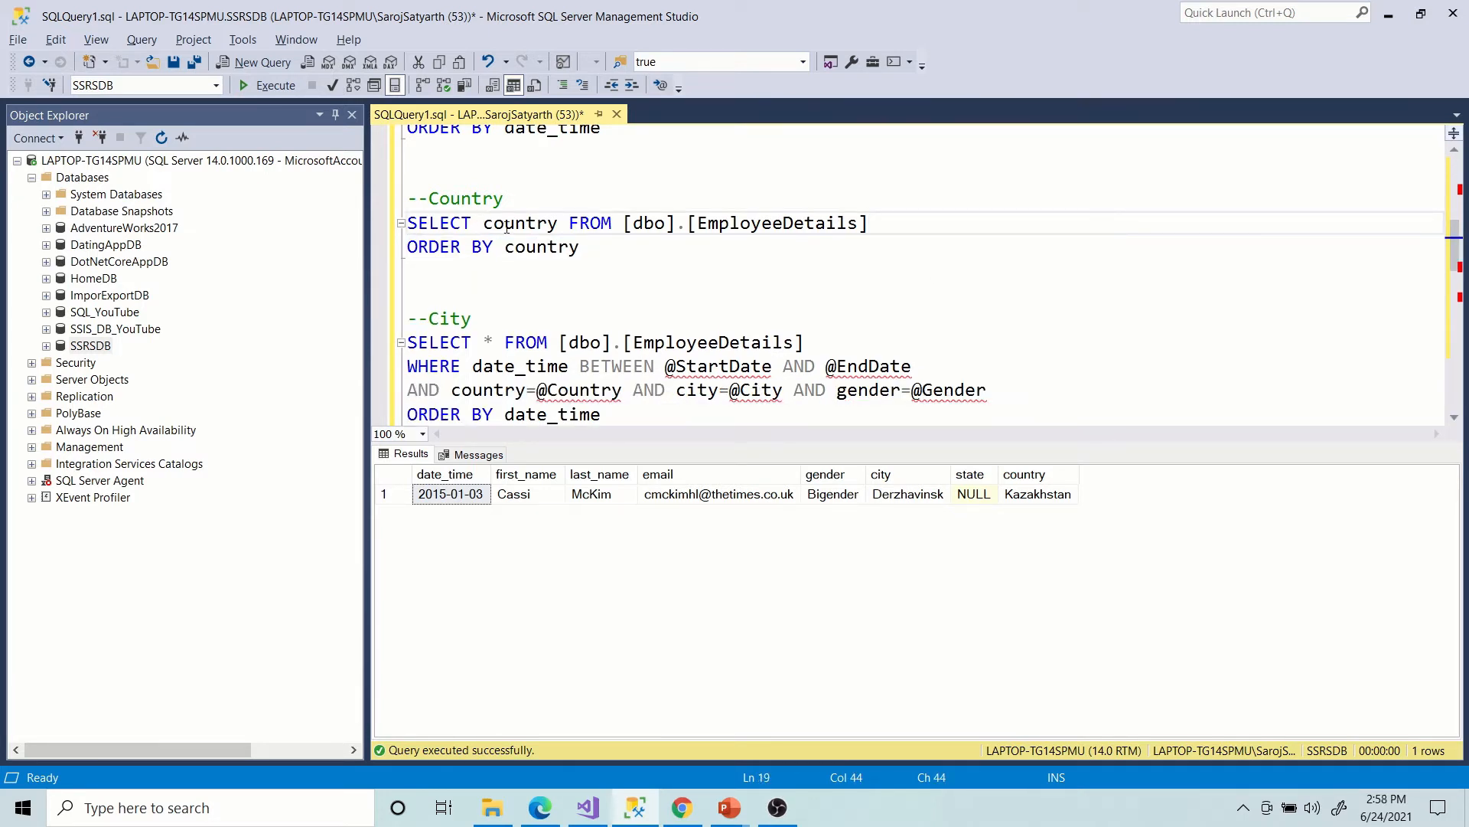
Insert DISTINCT before country in the Country query's SELECT and copy the two-line query.
left_click(484, 224)
type("DISTINC")
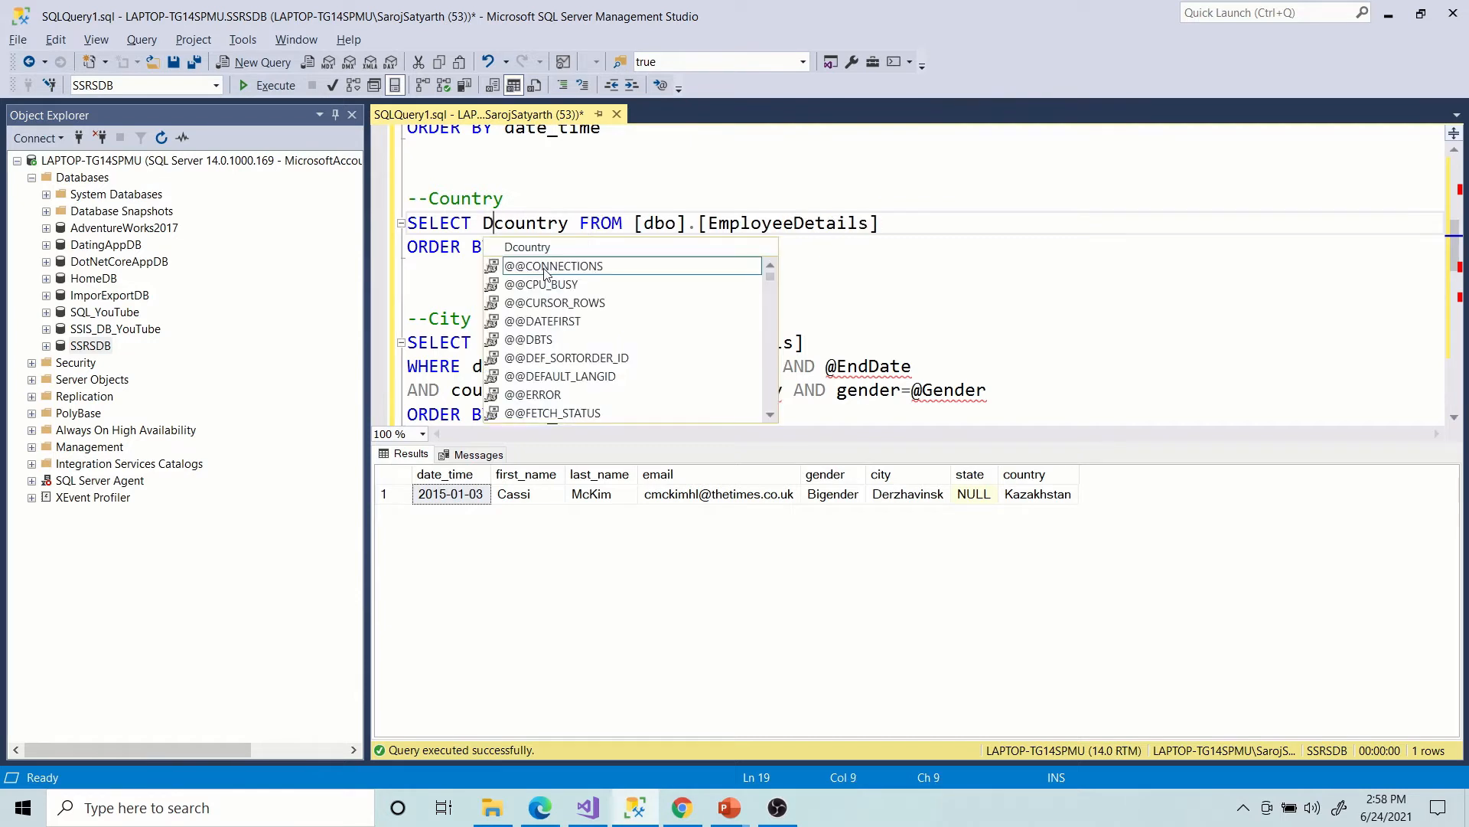
type("T")
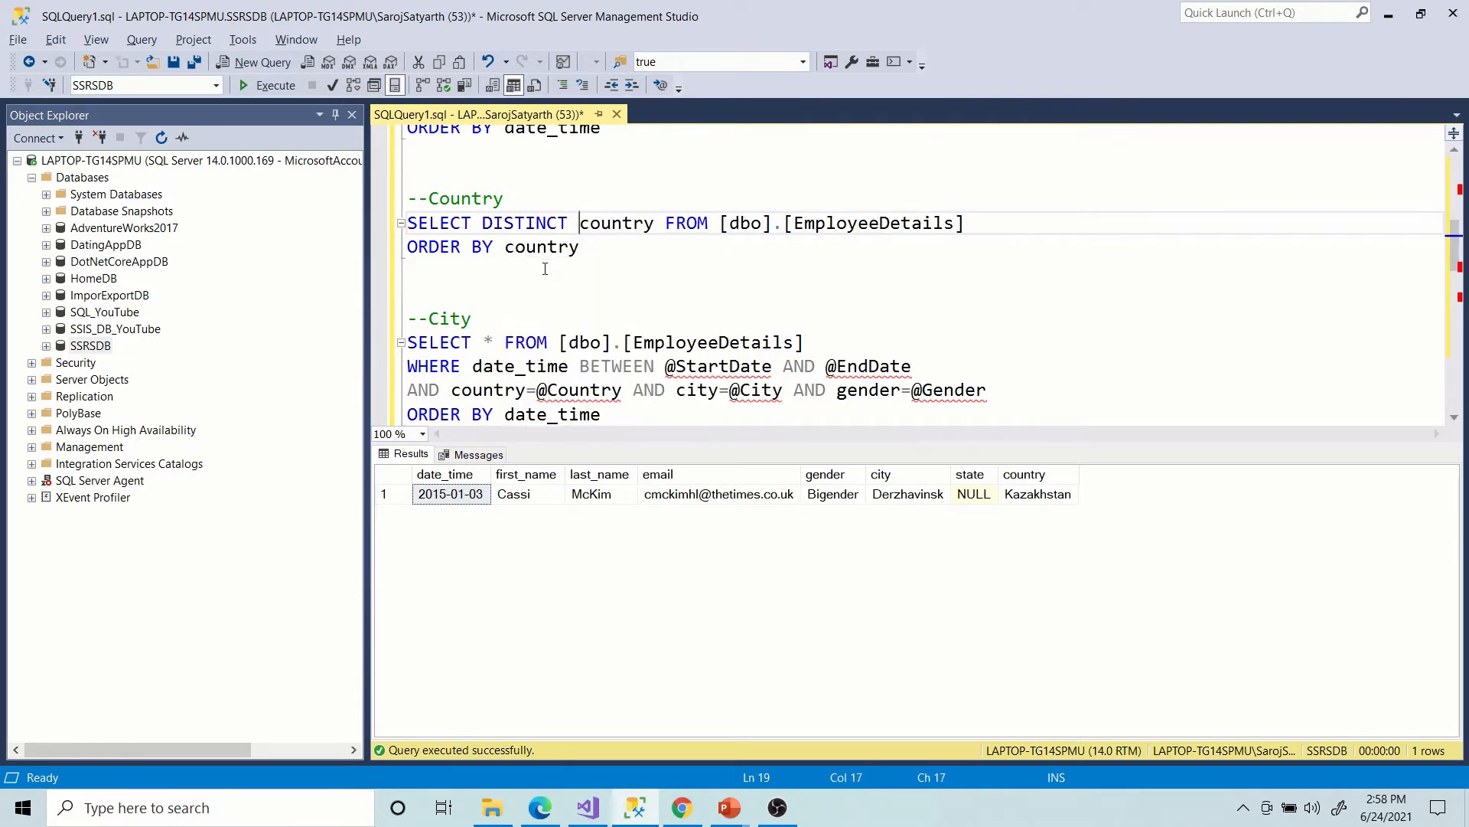
left_click_drag(598, 257, 398, 232)
key("ctrl+c")
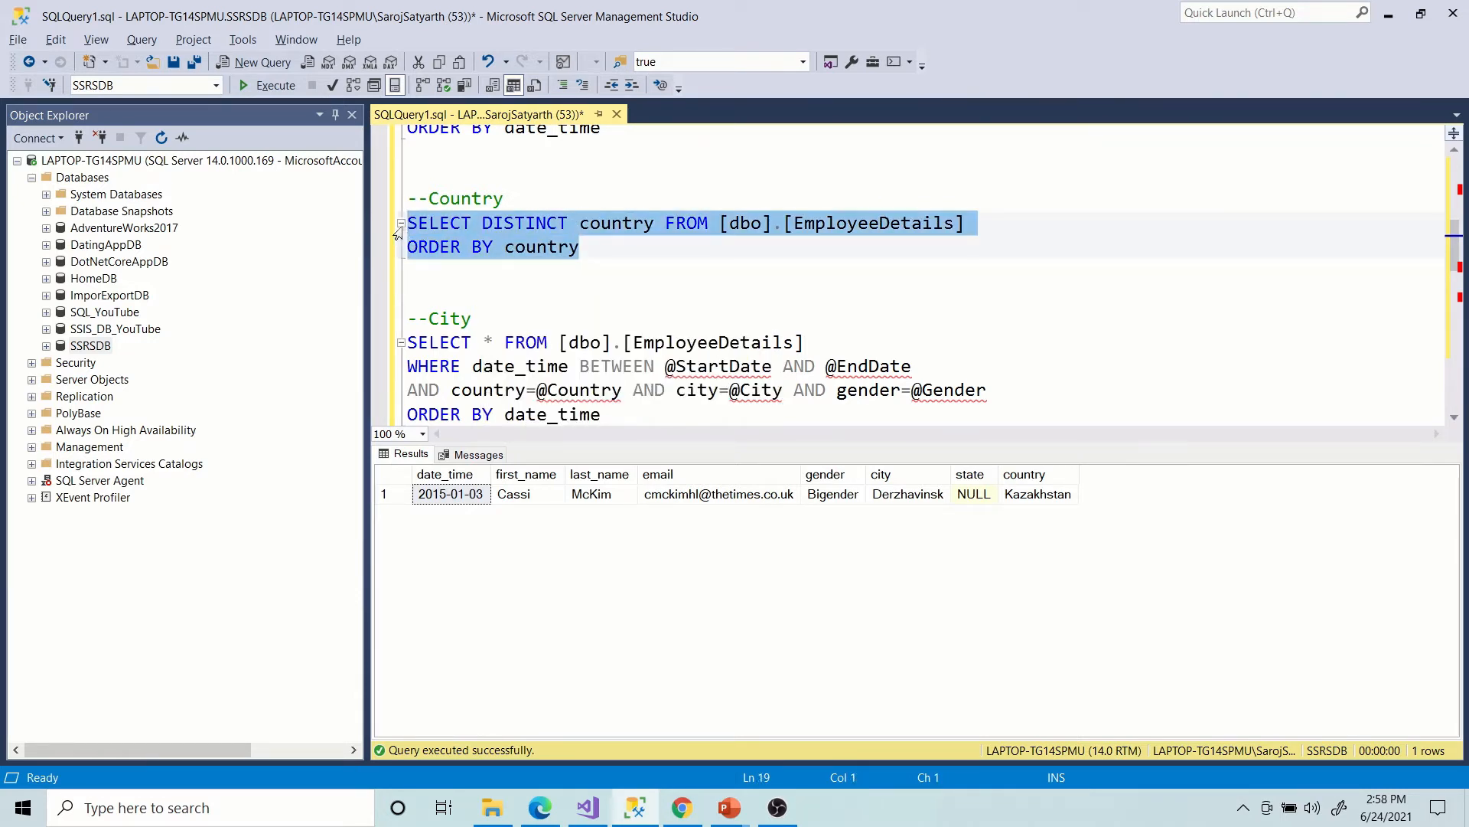
Switch to Visual Studio and start a new embedded report dataset that uses the SSRSDB data source.
key("alt+Tab")
left_click(112, 260)
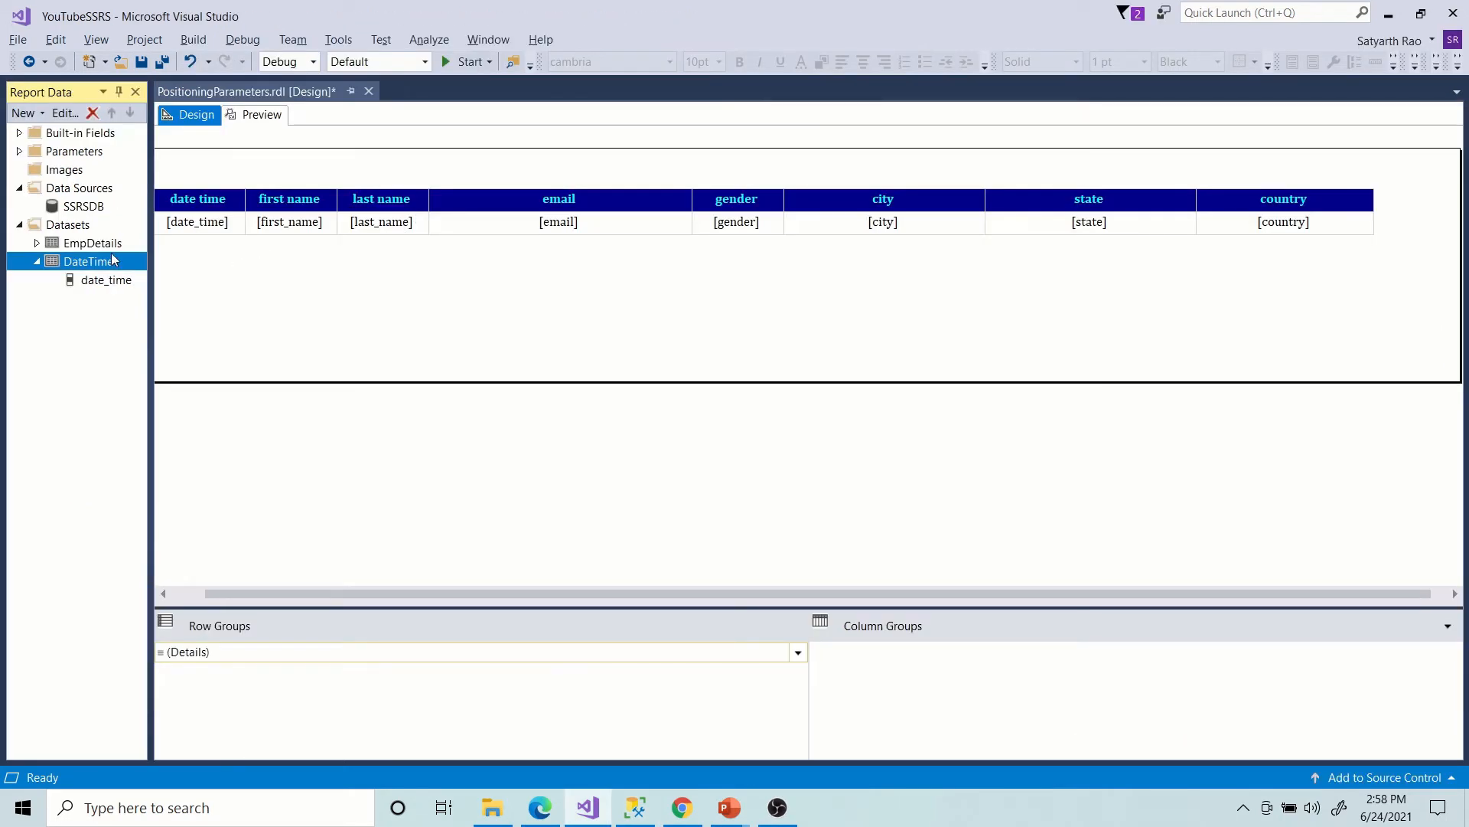
right_click(82, 224)
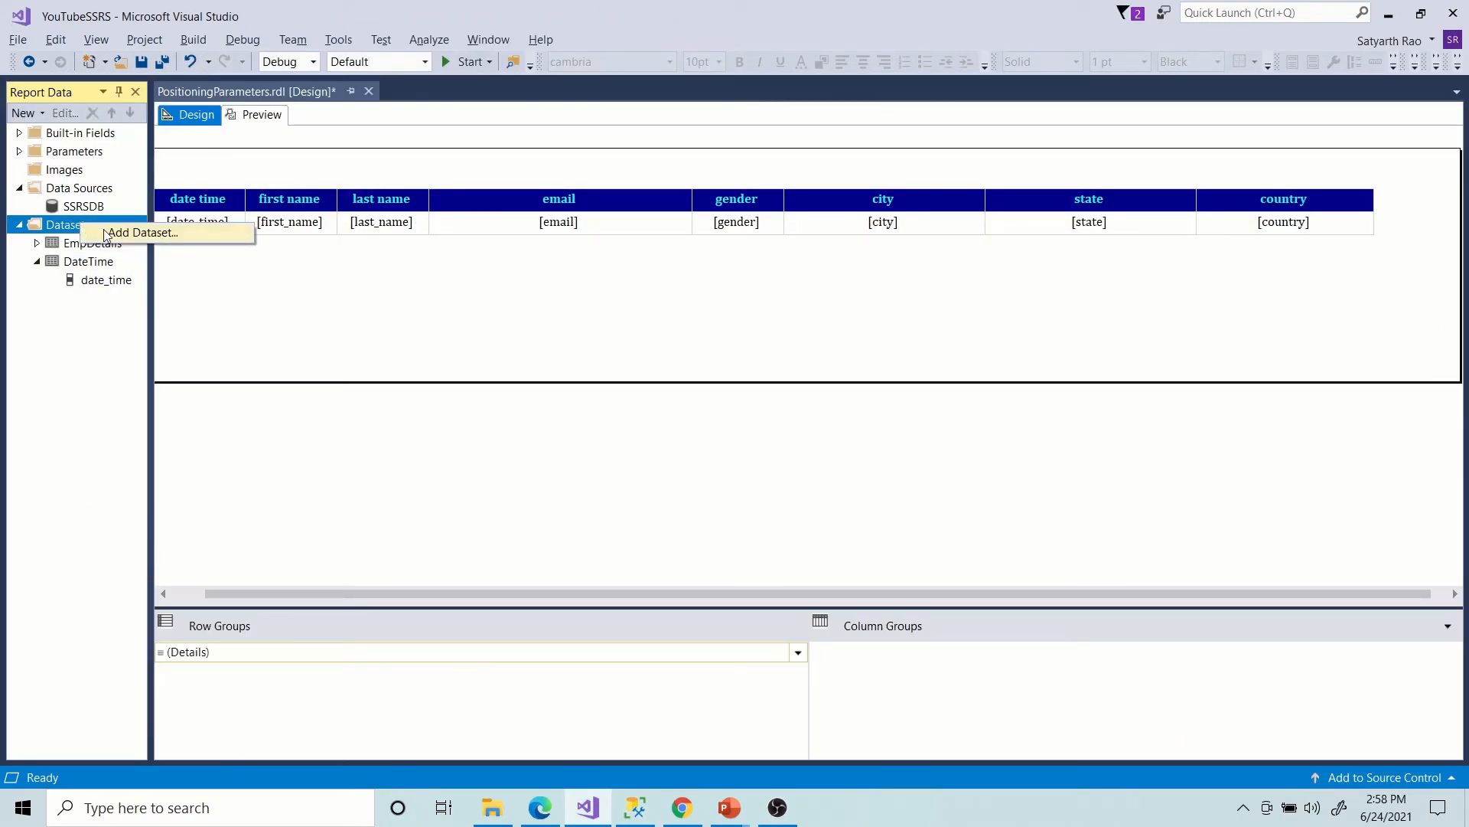
left_click(107, 231)
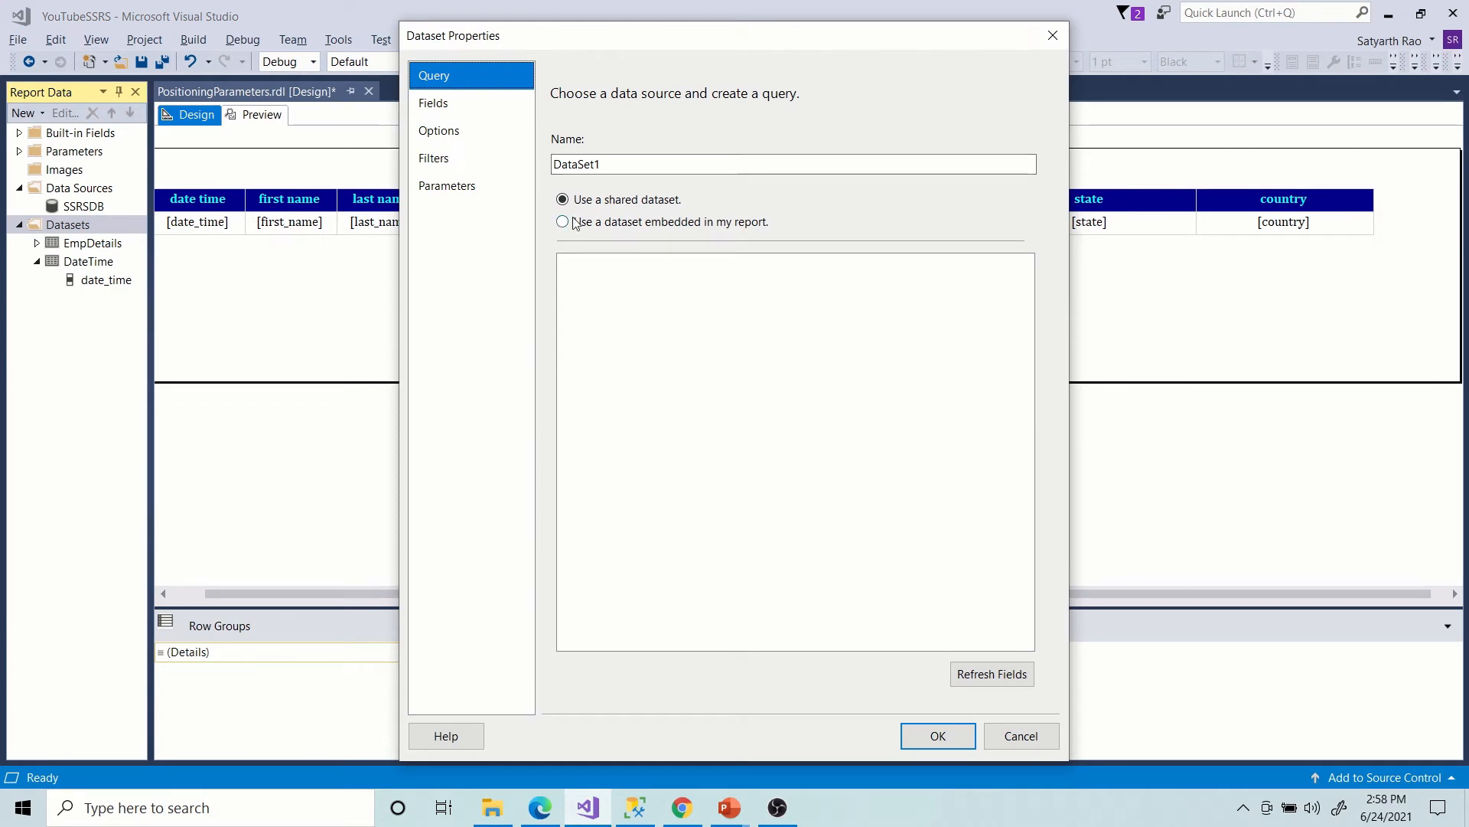
left_click(563, 222)
left_click(582, 284)
left_click(588, 308)
Paste the SELECT DISTINCT country query into the new dataset, name the dataset Country and create it.
left_click(593, 413)
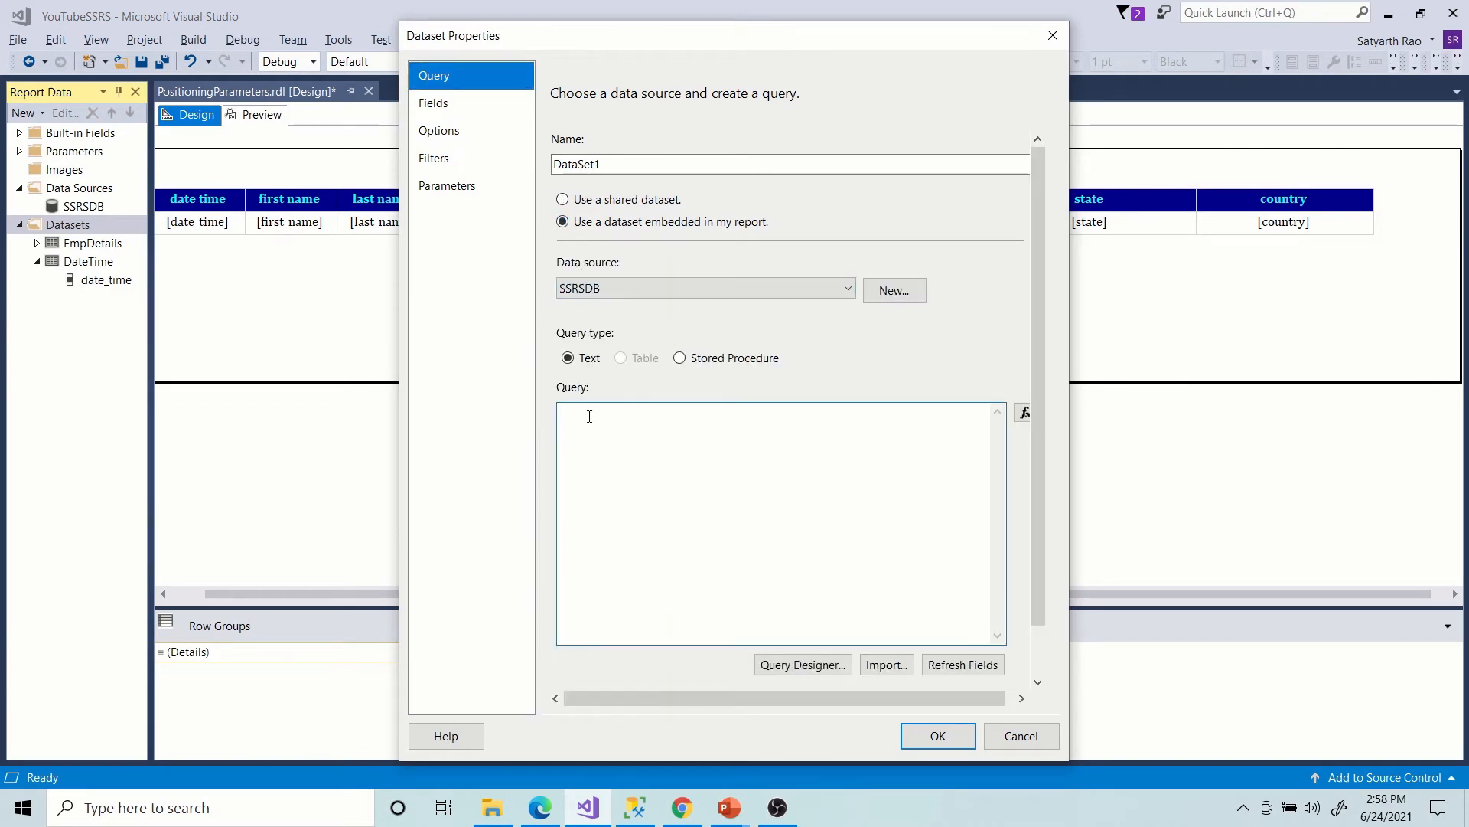
key("ctrl+v")
double_click(637, 427)
key("ctrl+c")
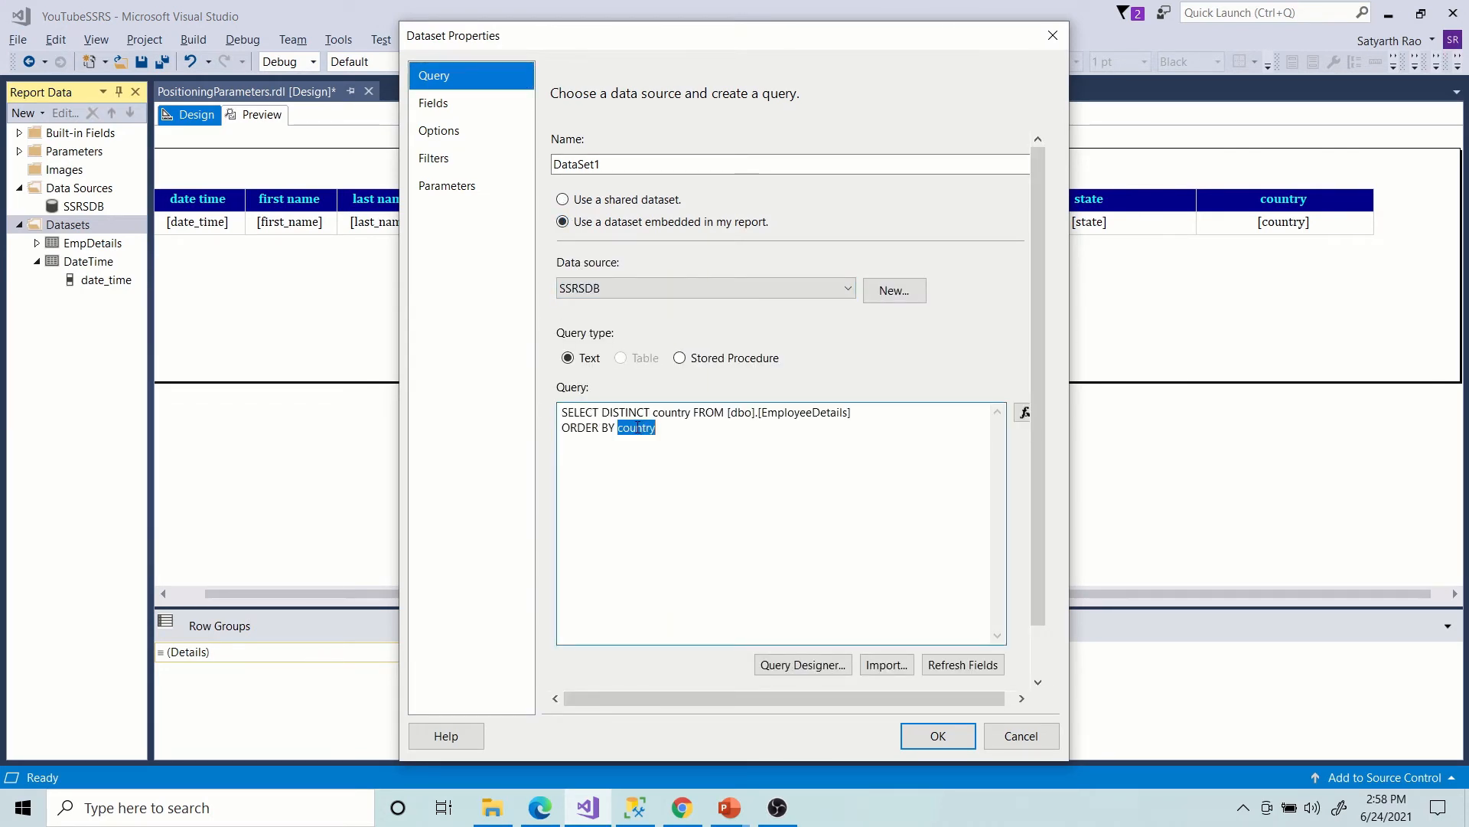
left_click(487, 170)
key("ctrl+v")
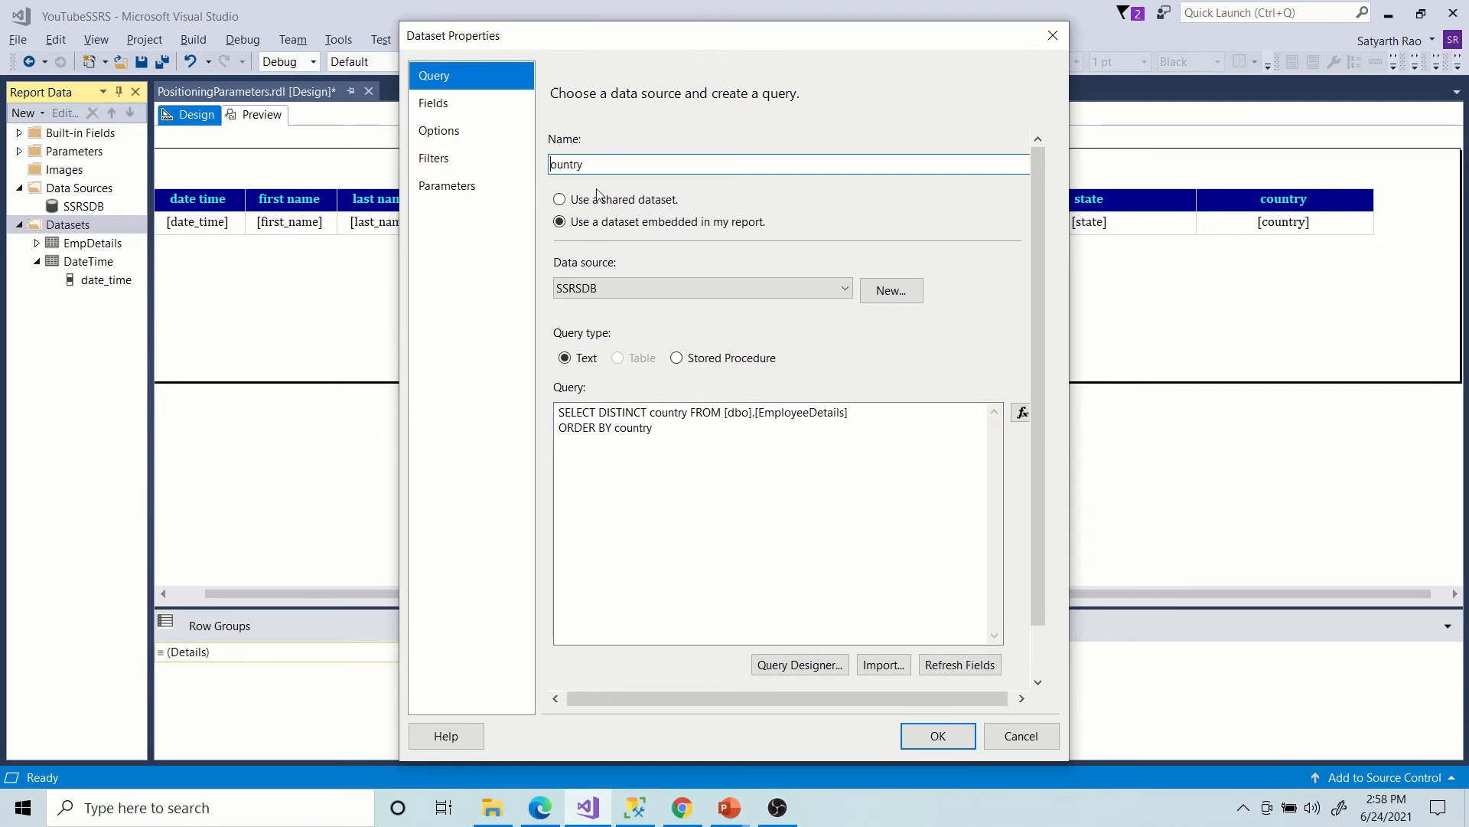
type("C")
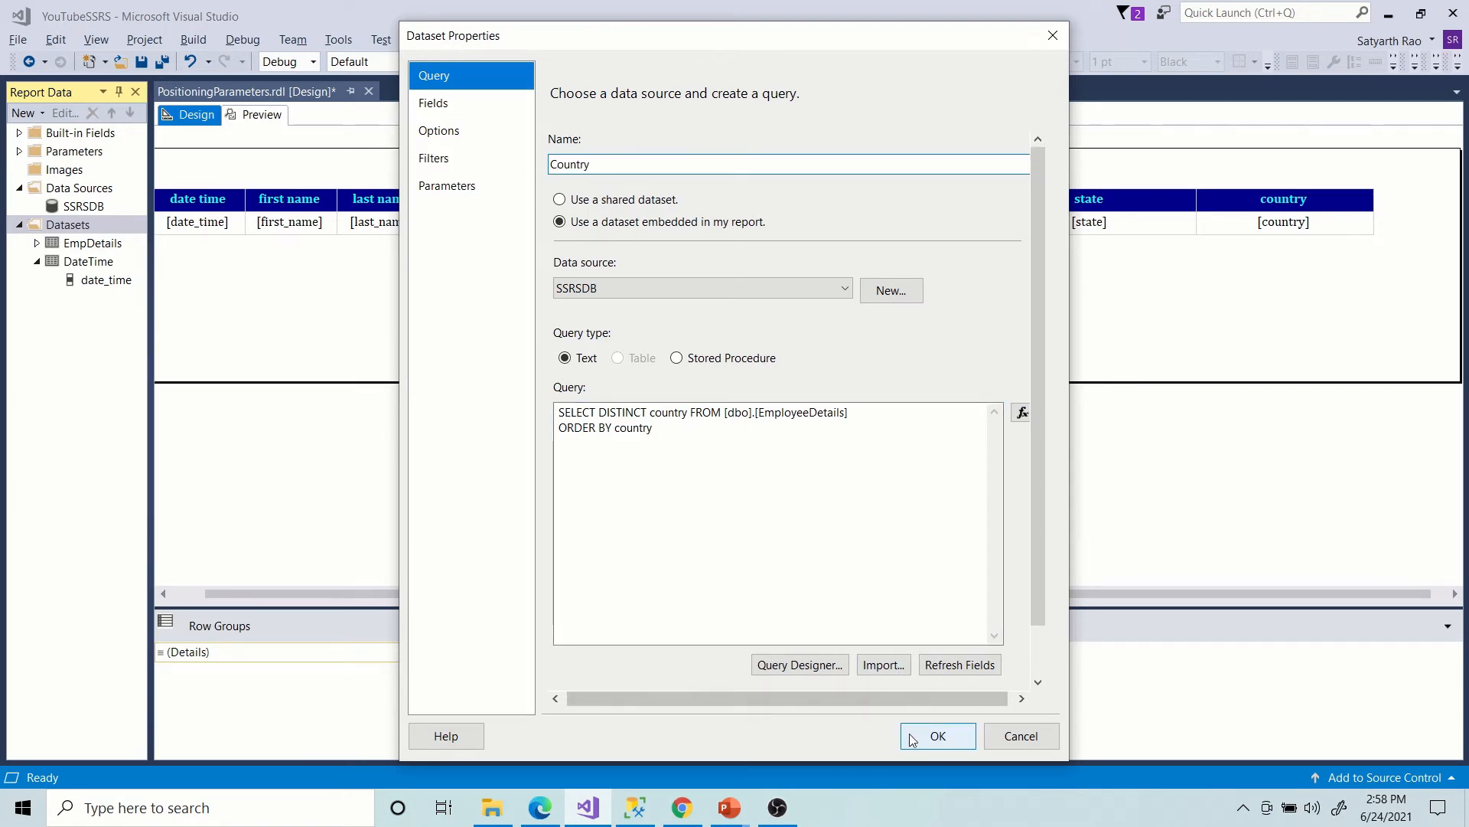
left_click(949, 735)
Switch to SQL Server Management Studio and replace the asterisk in the City query's SELECT with DISTINCT city.
key("alt+Tab")
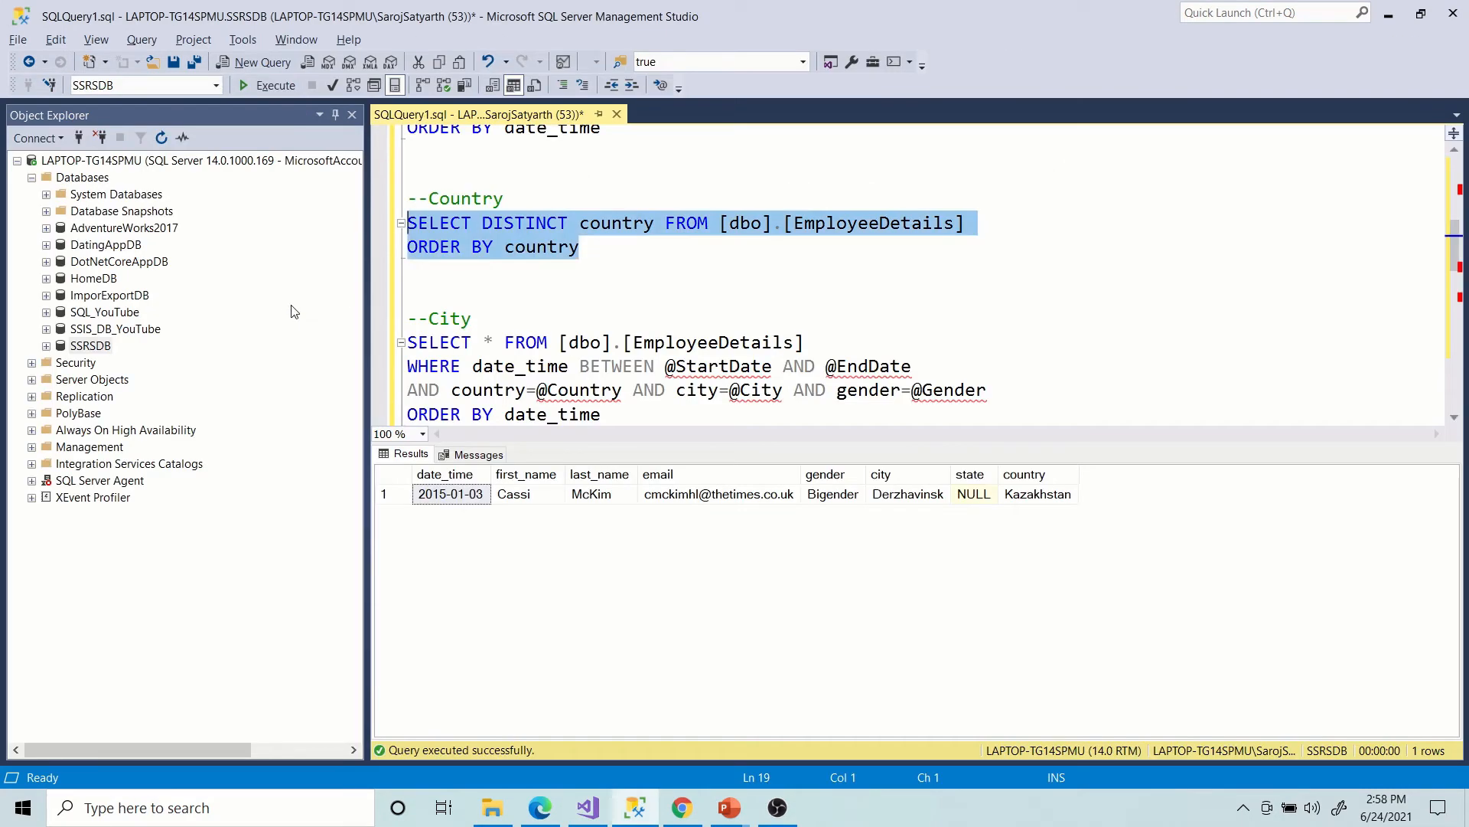
scroll(582, 342, "down", 1)
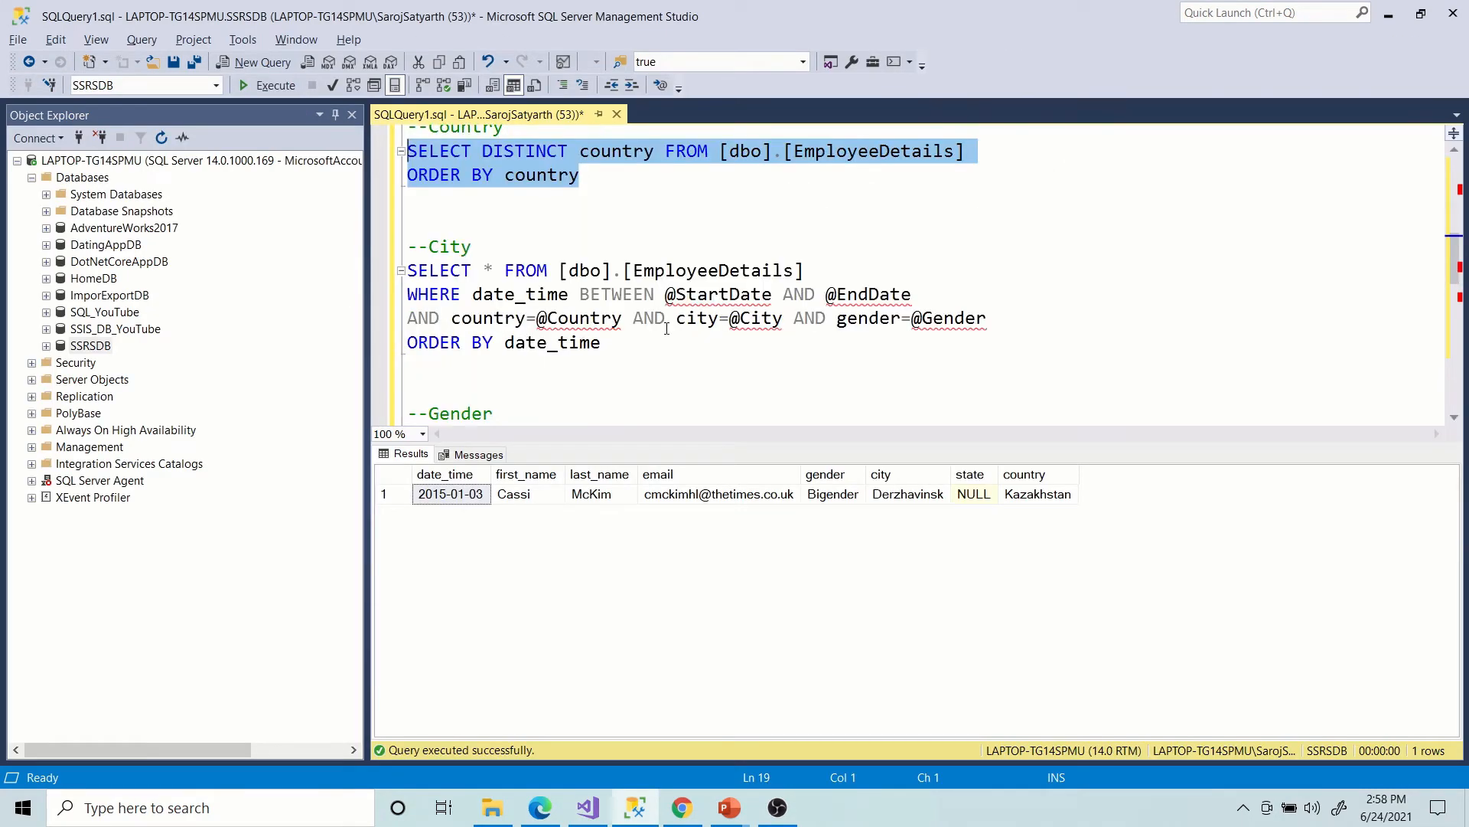
double_click(692, 320)
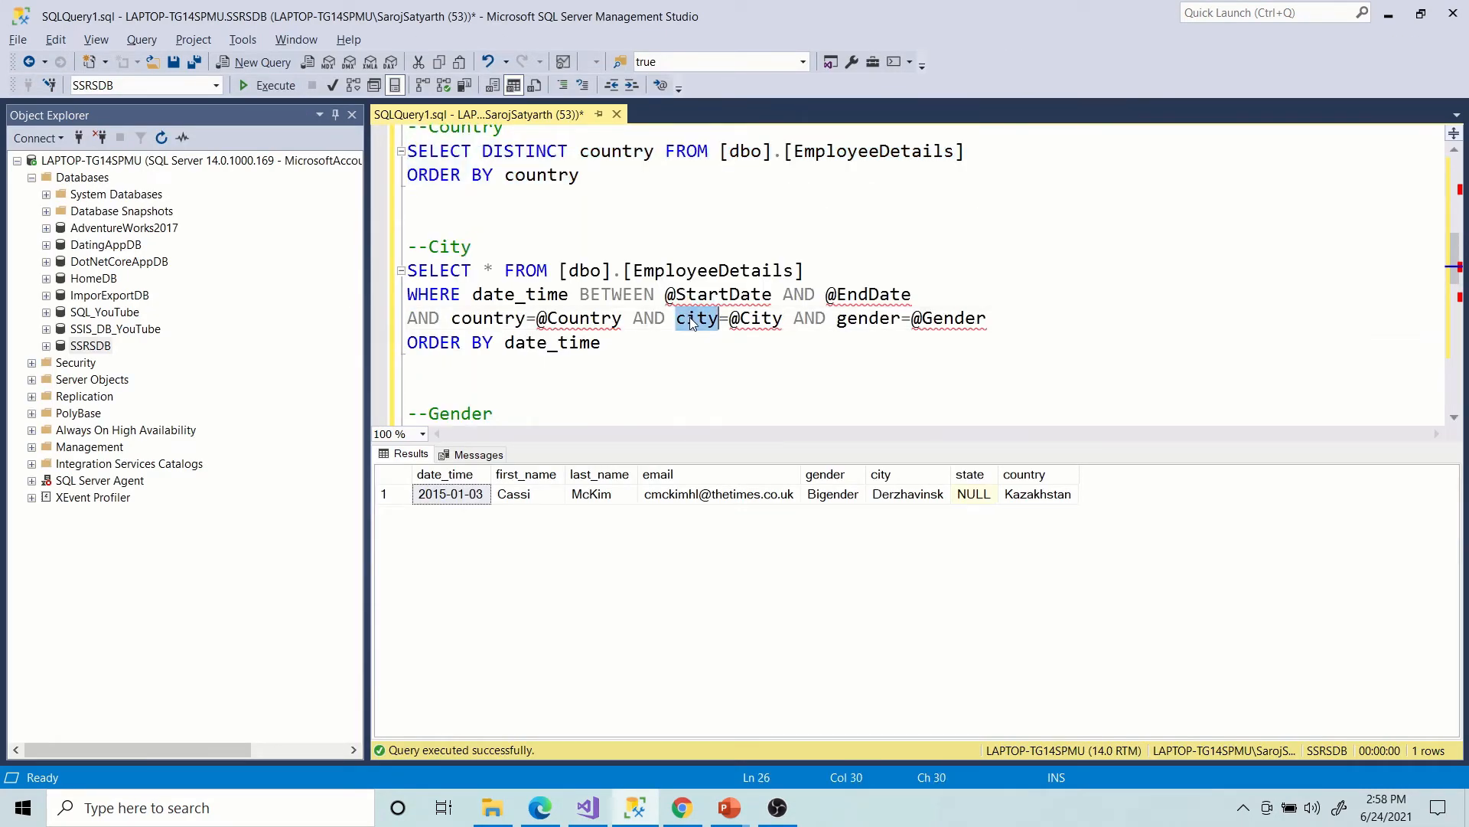
left_click(485, 269)
type("DIS")
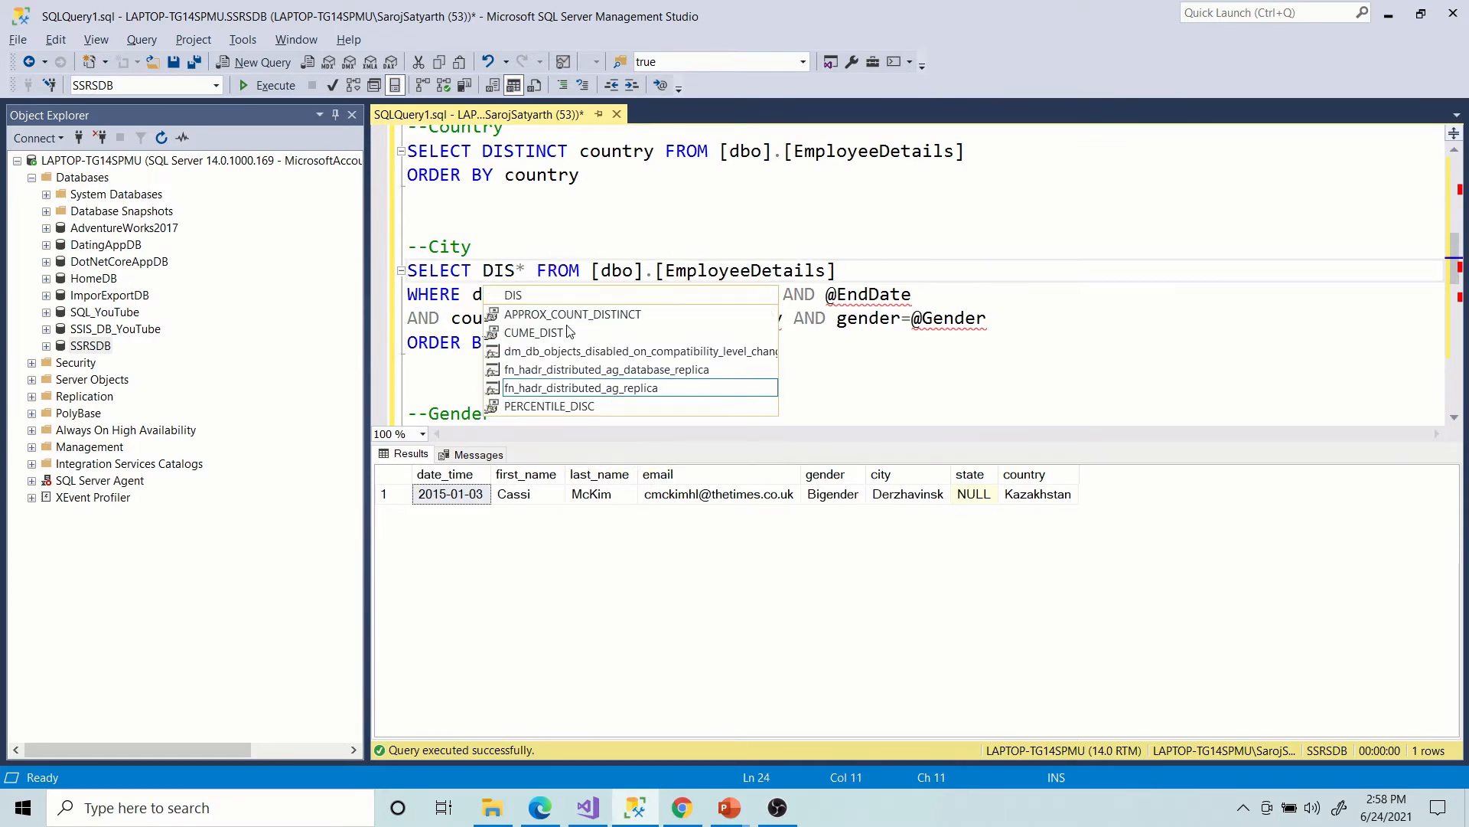
type("TINCT ")
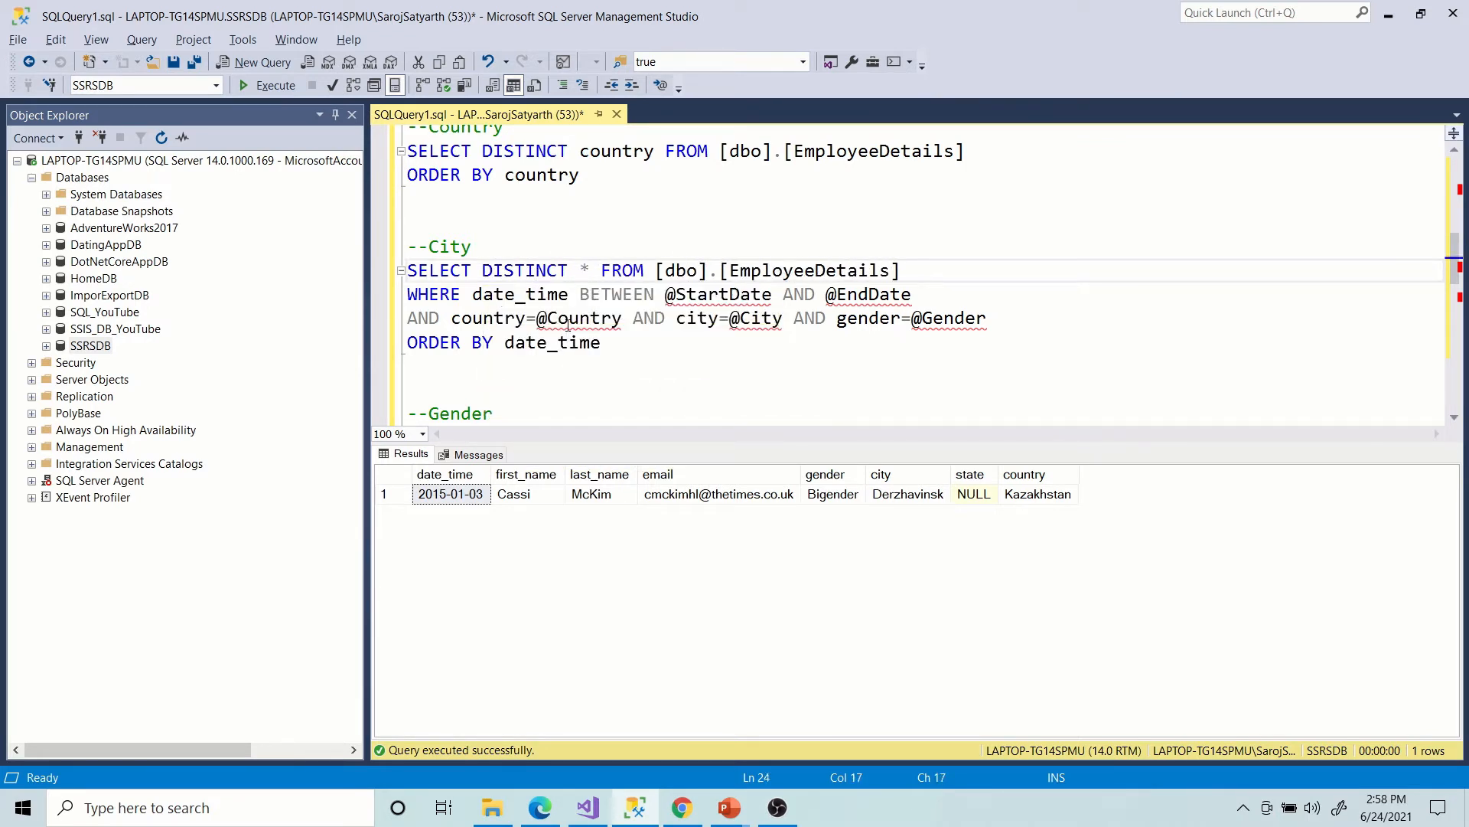
type("V")
key("shift+Right")
key("Delete")
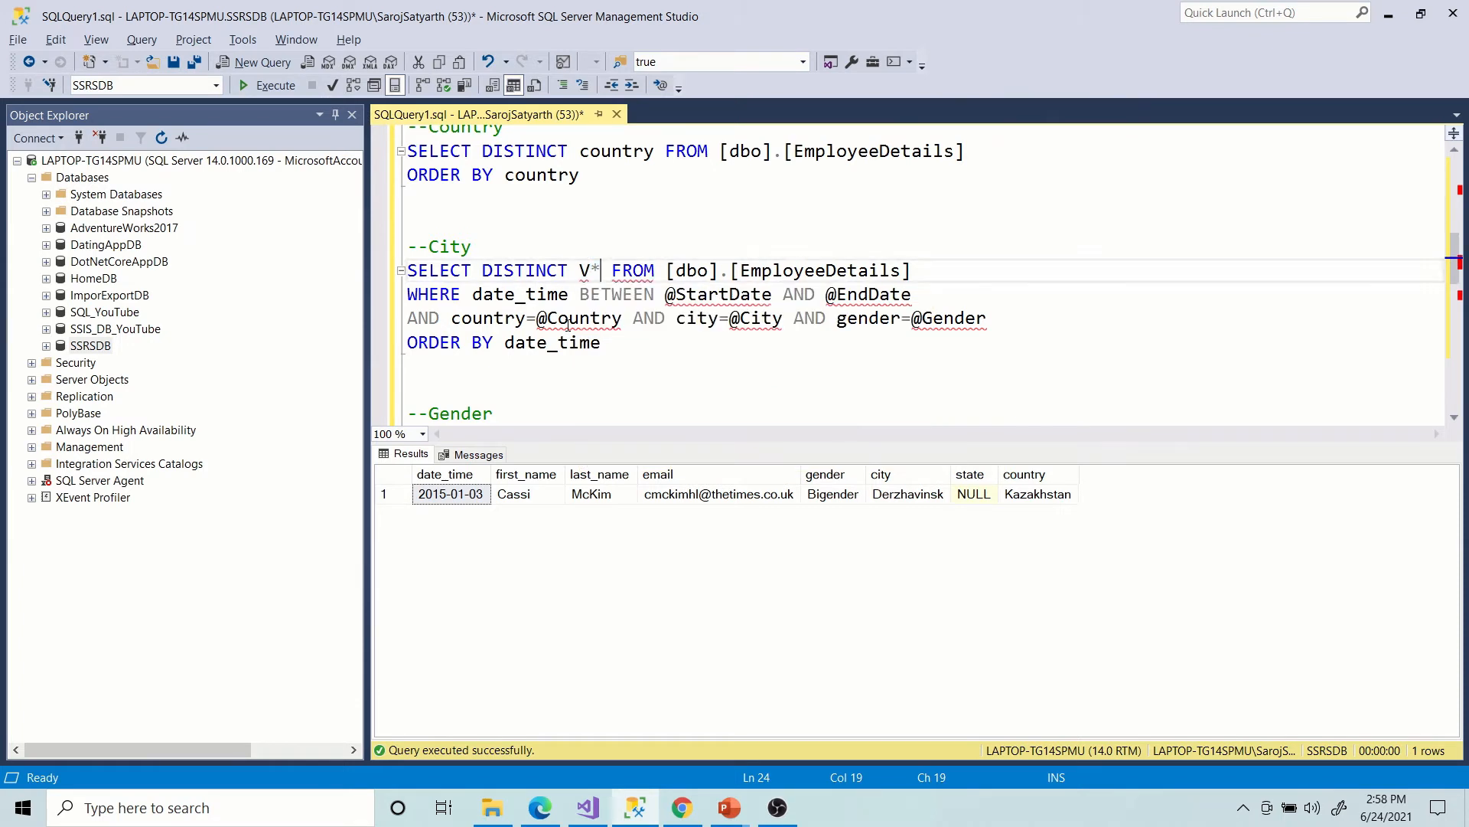
key("shift+Left")
type("city")
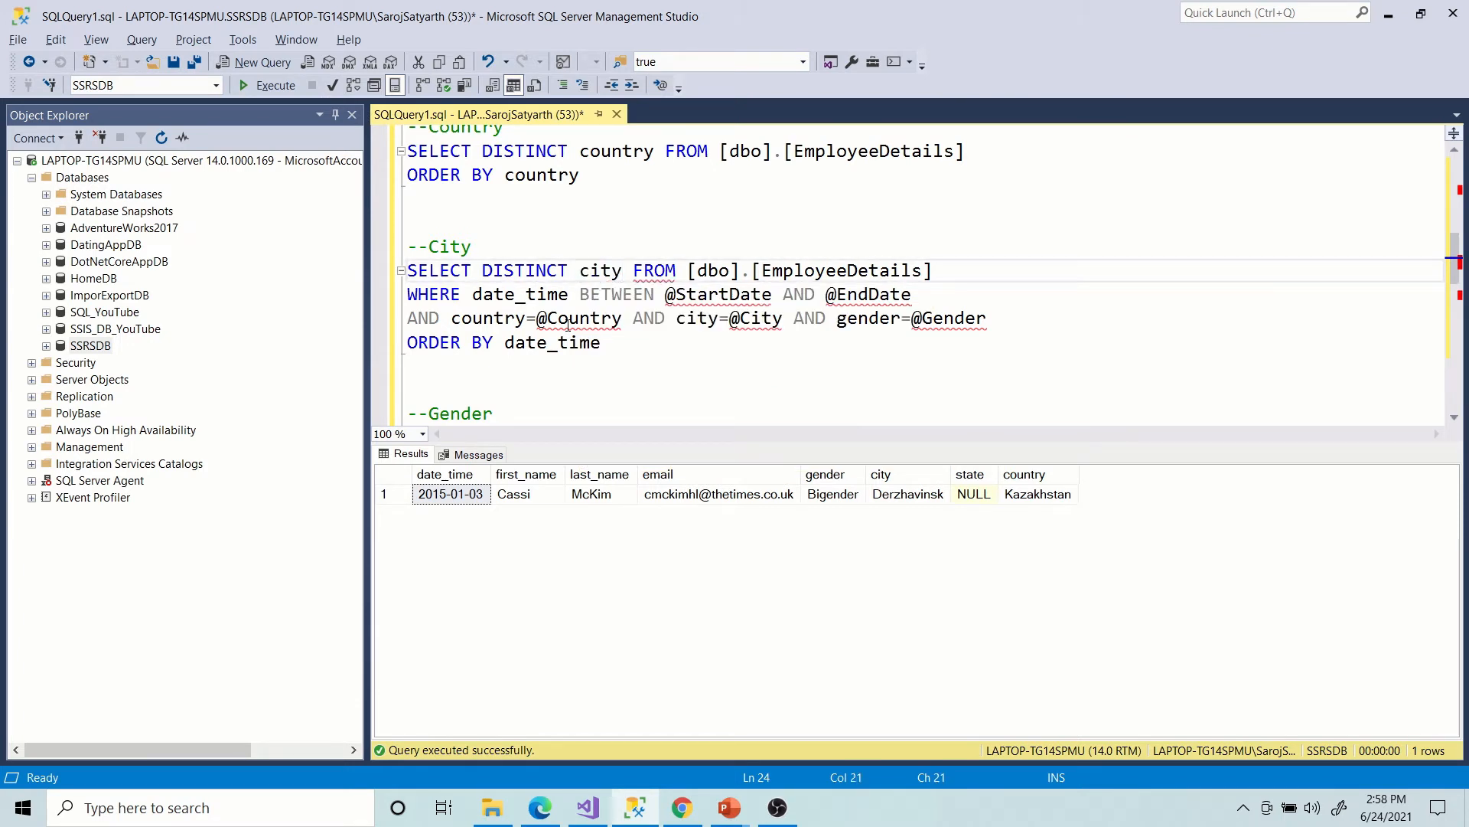
Delete the WHERE and AND filter lines from the City query.
left_click_drag(991, 320, 378, 301)
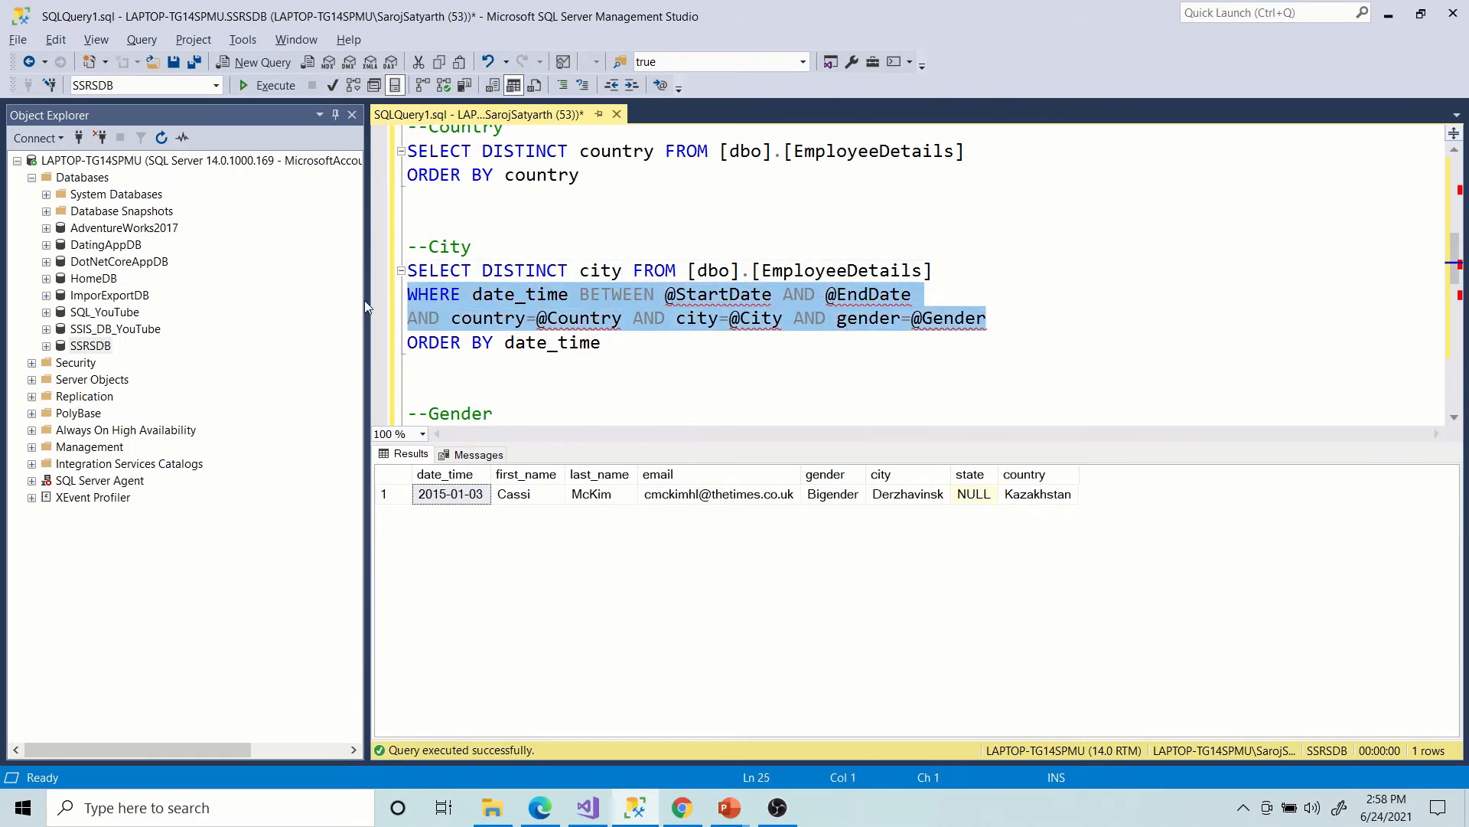
key("BackSpace")
key("BackSpace")
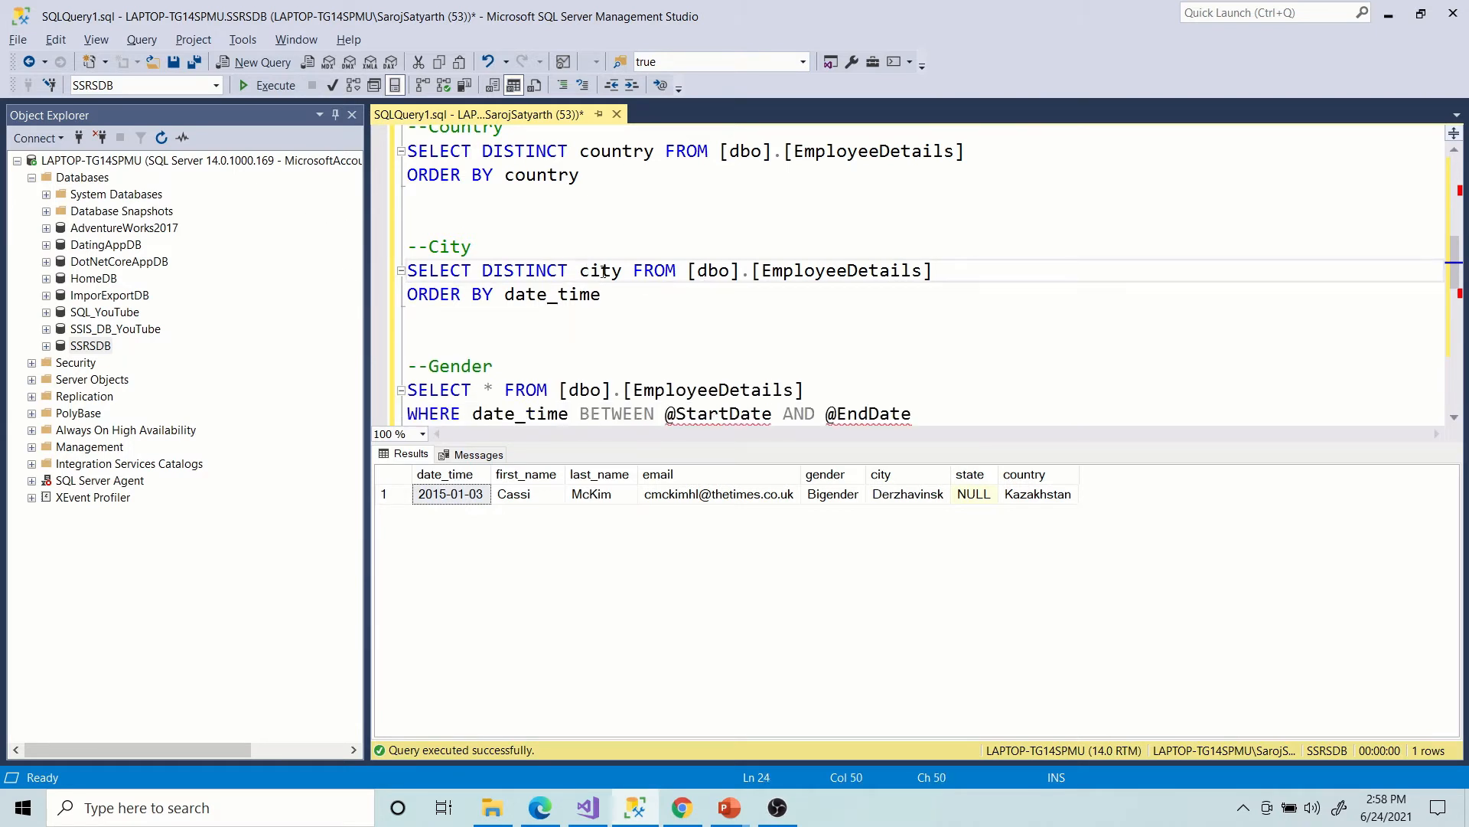
Change the City query's ORDER BY column to city and copy the two-line query.
double_click(603, 272)
key("ctrl+c")
double_click(569, 304)
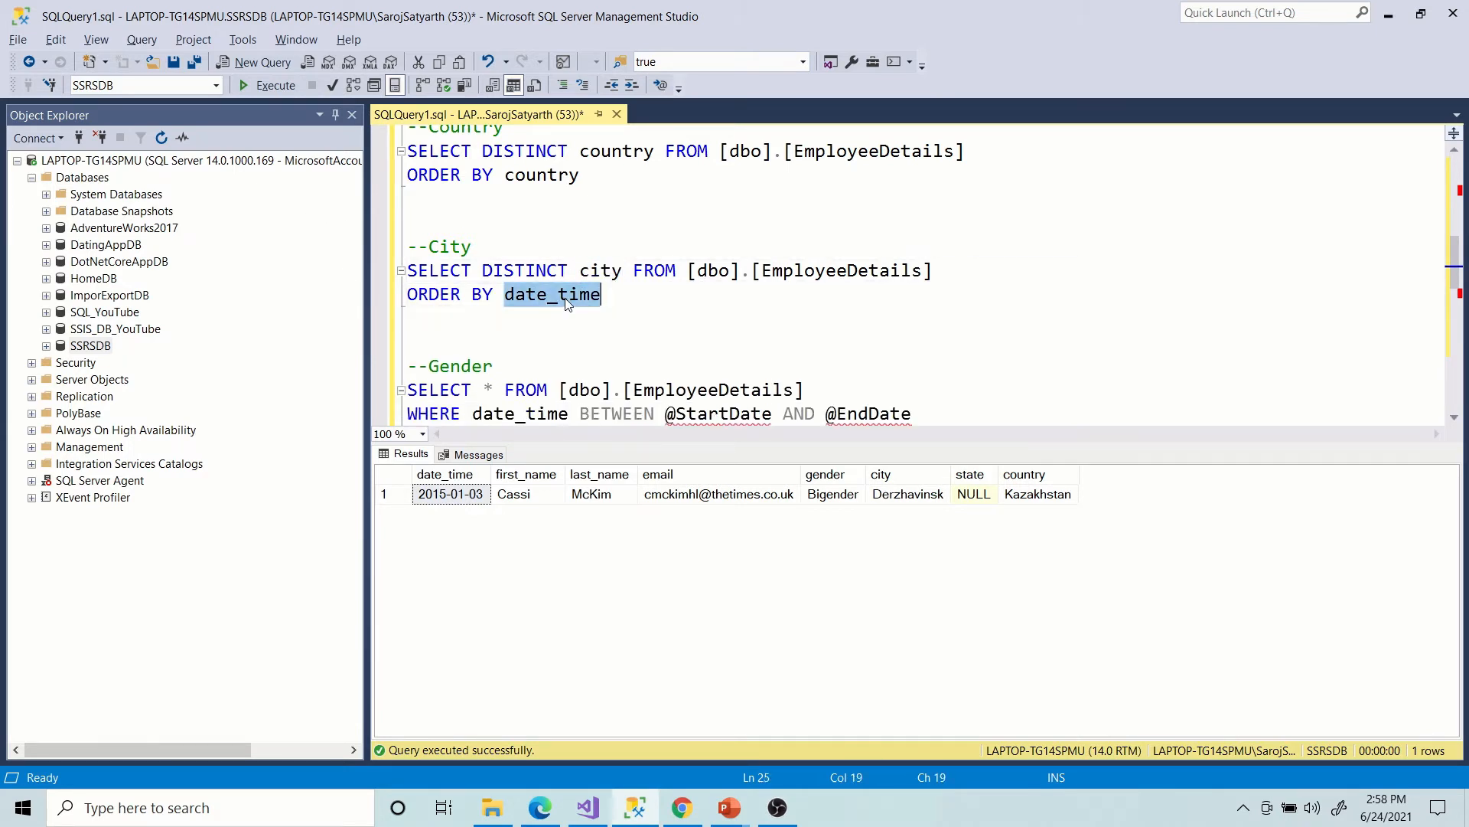
key("ctrl+v")
left_click_drag(586, 295, 377, 260)
key("ctrl+c")
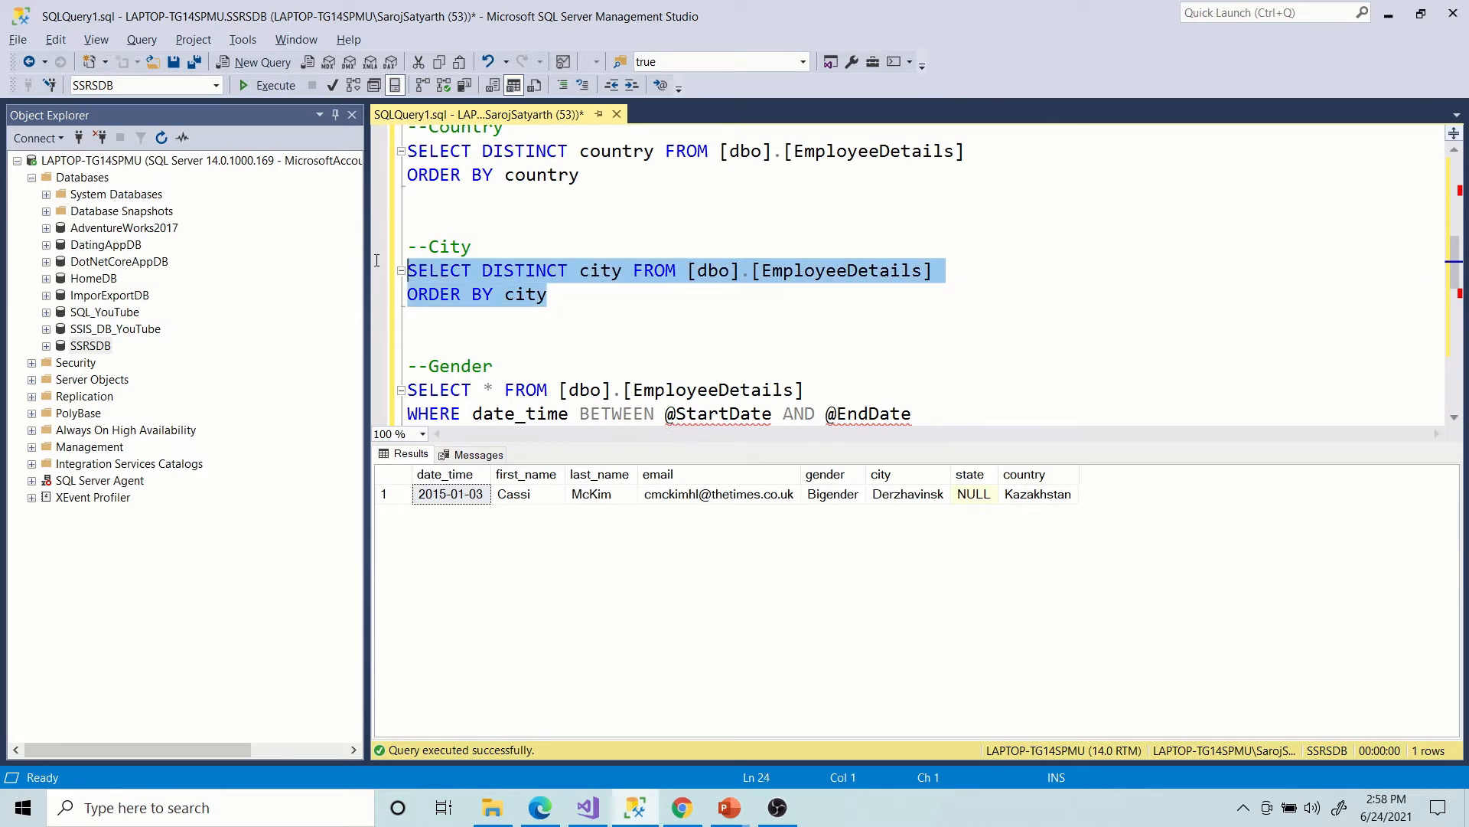
Switch to Visual Studio and start a new embedded report dataset named City that uses the SSRSDB data source.
key("alt+Tab")
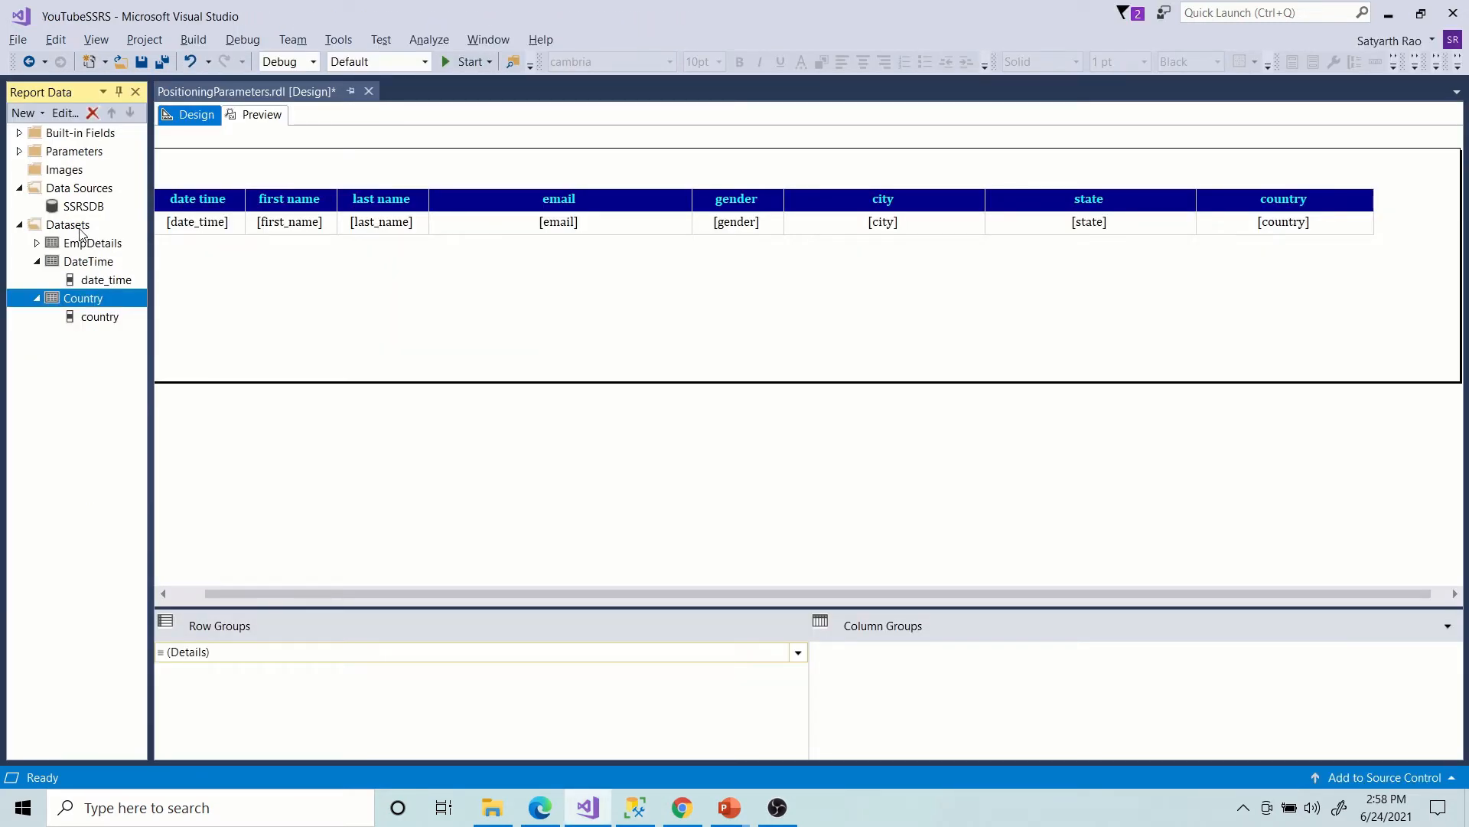
right_click(81, 229)
left_click(138, 237)
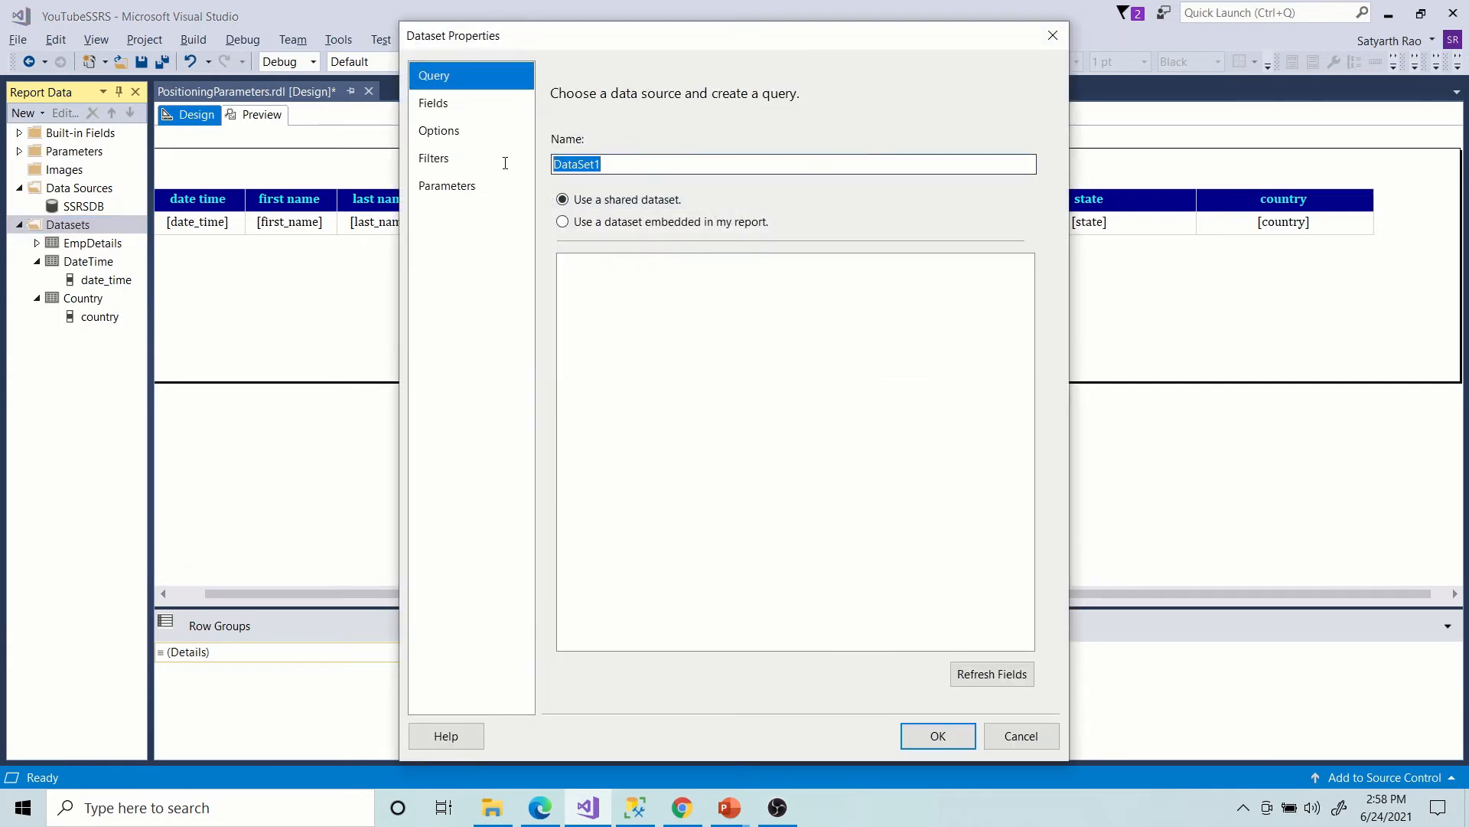
type("City")
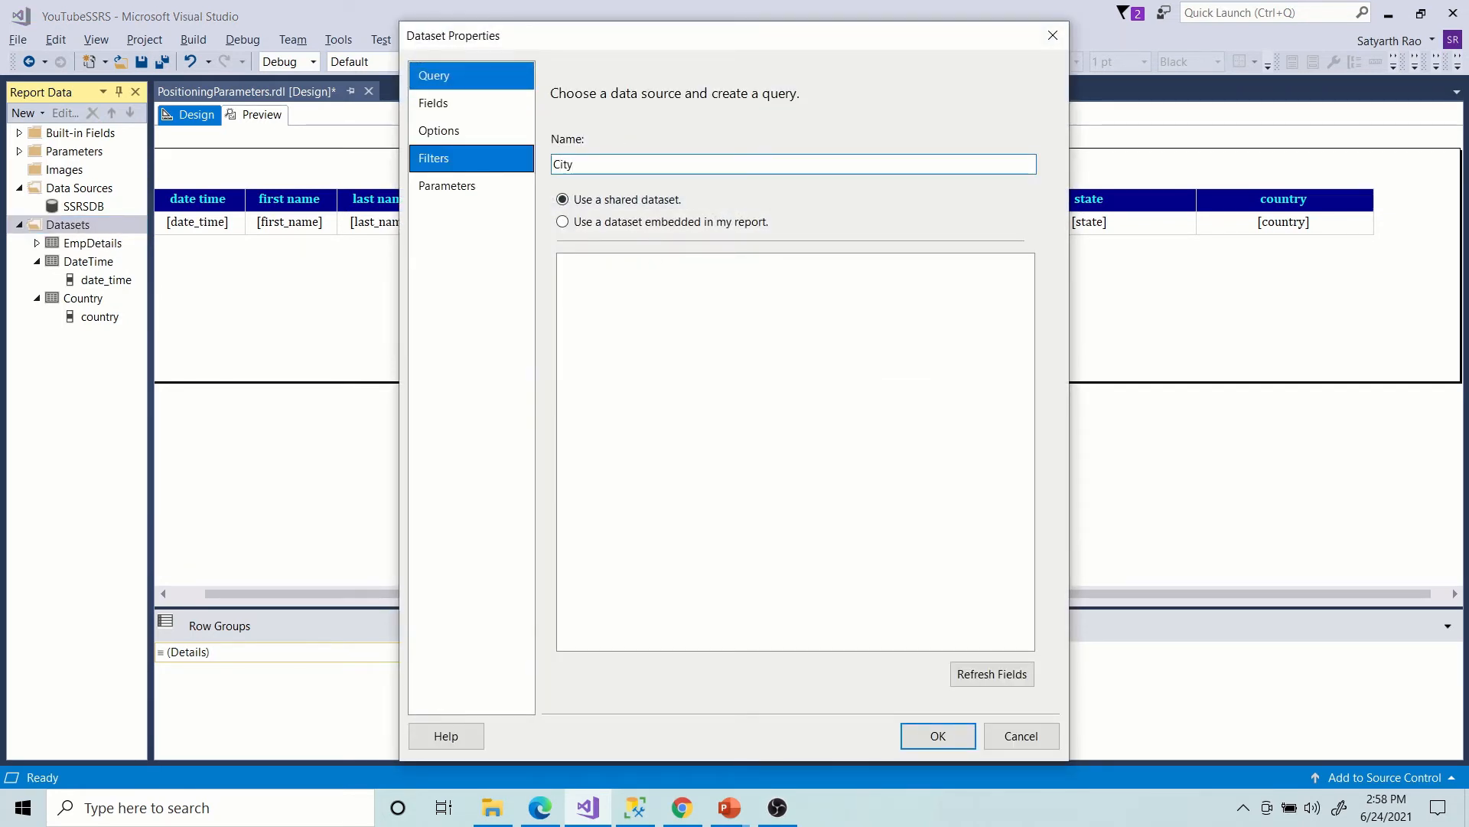
left_click(563, 222)
left_click(585, 288)
left_click(585, 307)
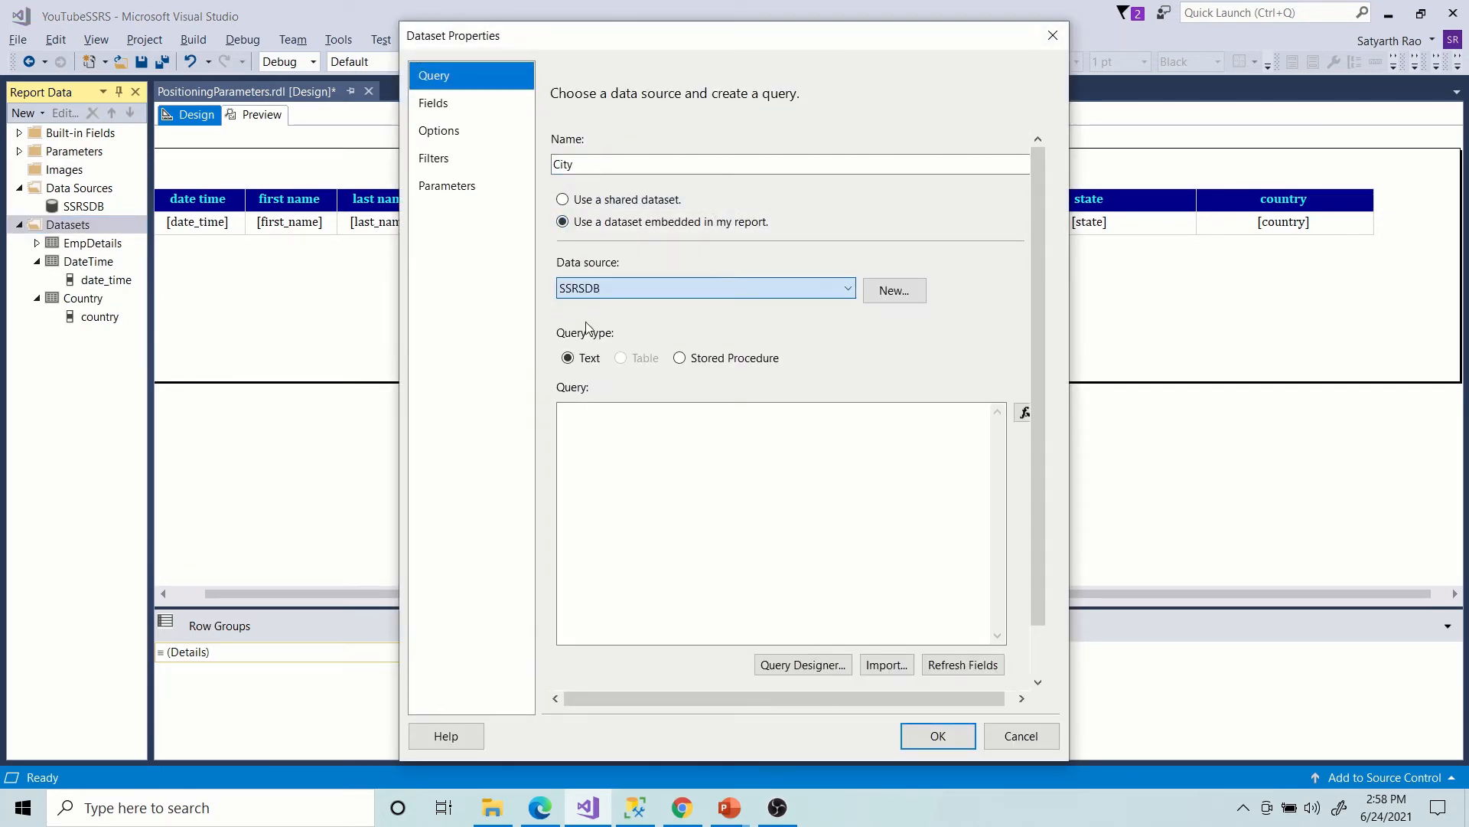
Paste the SELECT DISTINCT city query into the City dataset and create it.
left_click(607, 474)
key("ctrl+v")
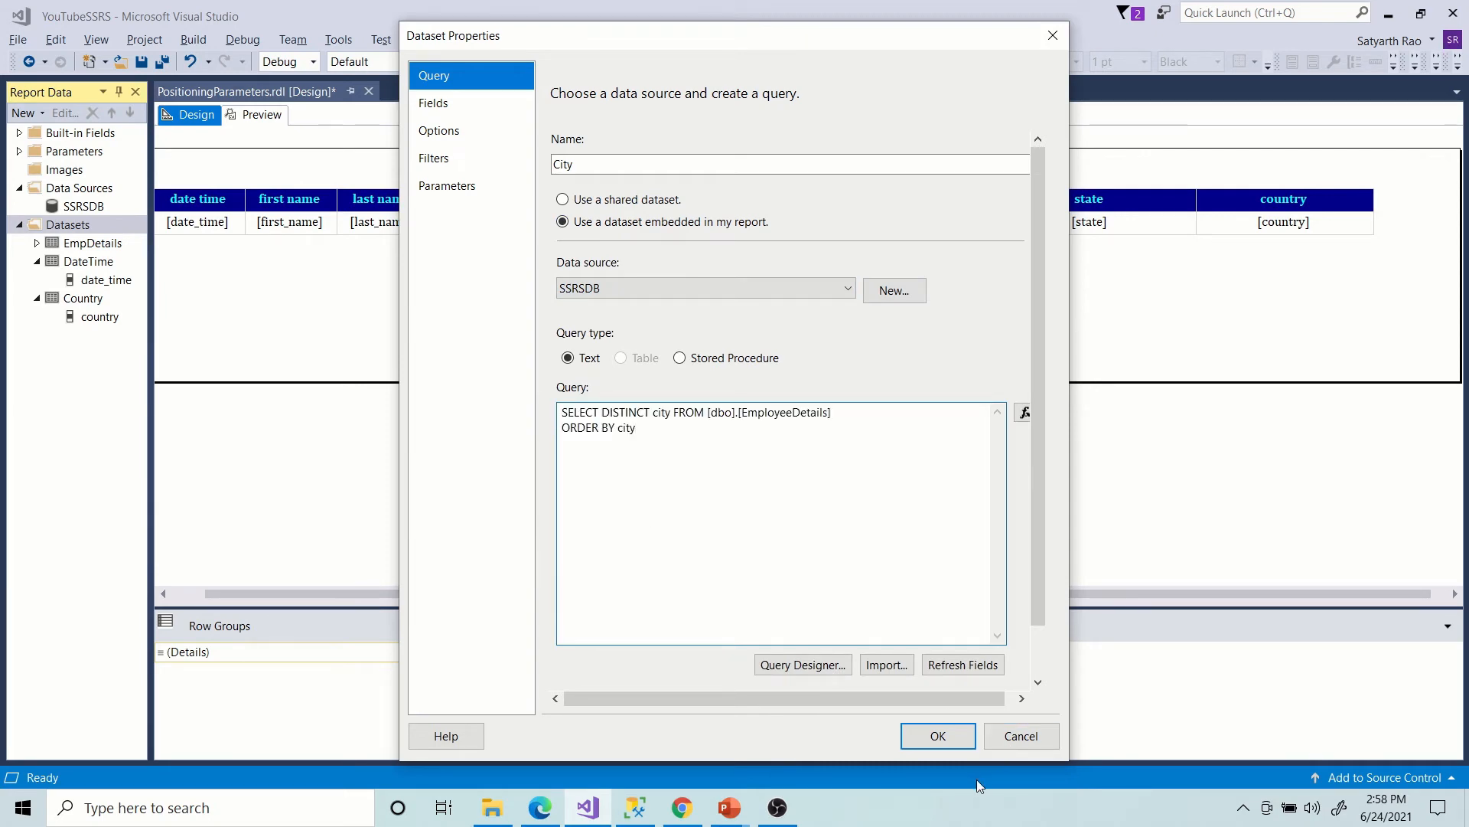
left_click(938, 735)
Switch to SQL Server Management Studio and change the Gender query's selection from all columns to DISTINCT gender.
key("alt+Tab")
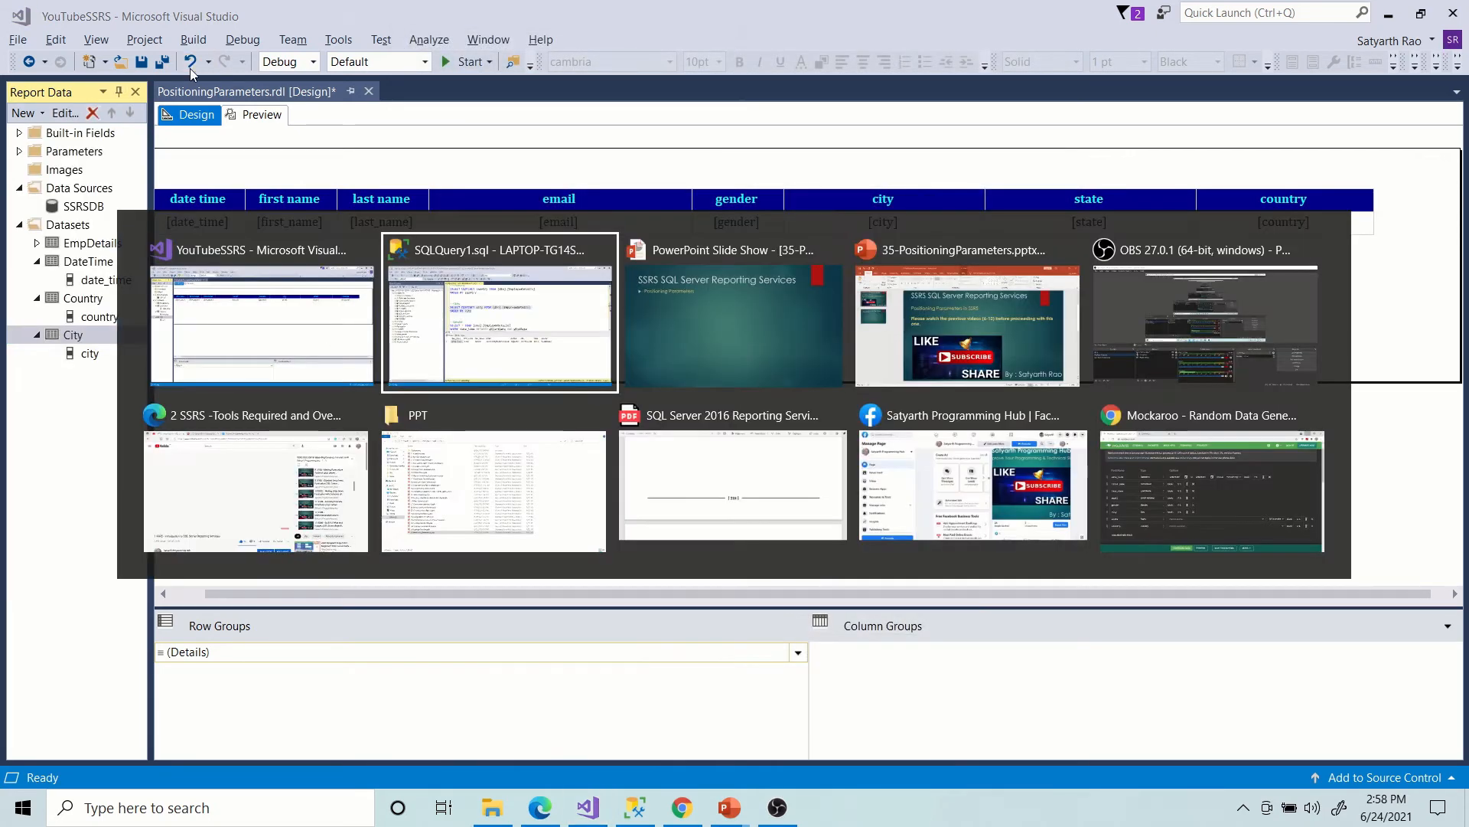
scroll(583, 285, "down", 3)
scroll(582, 285, "up", 1)
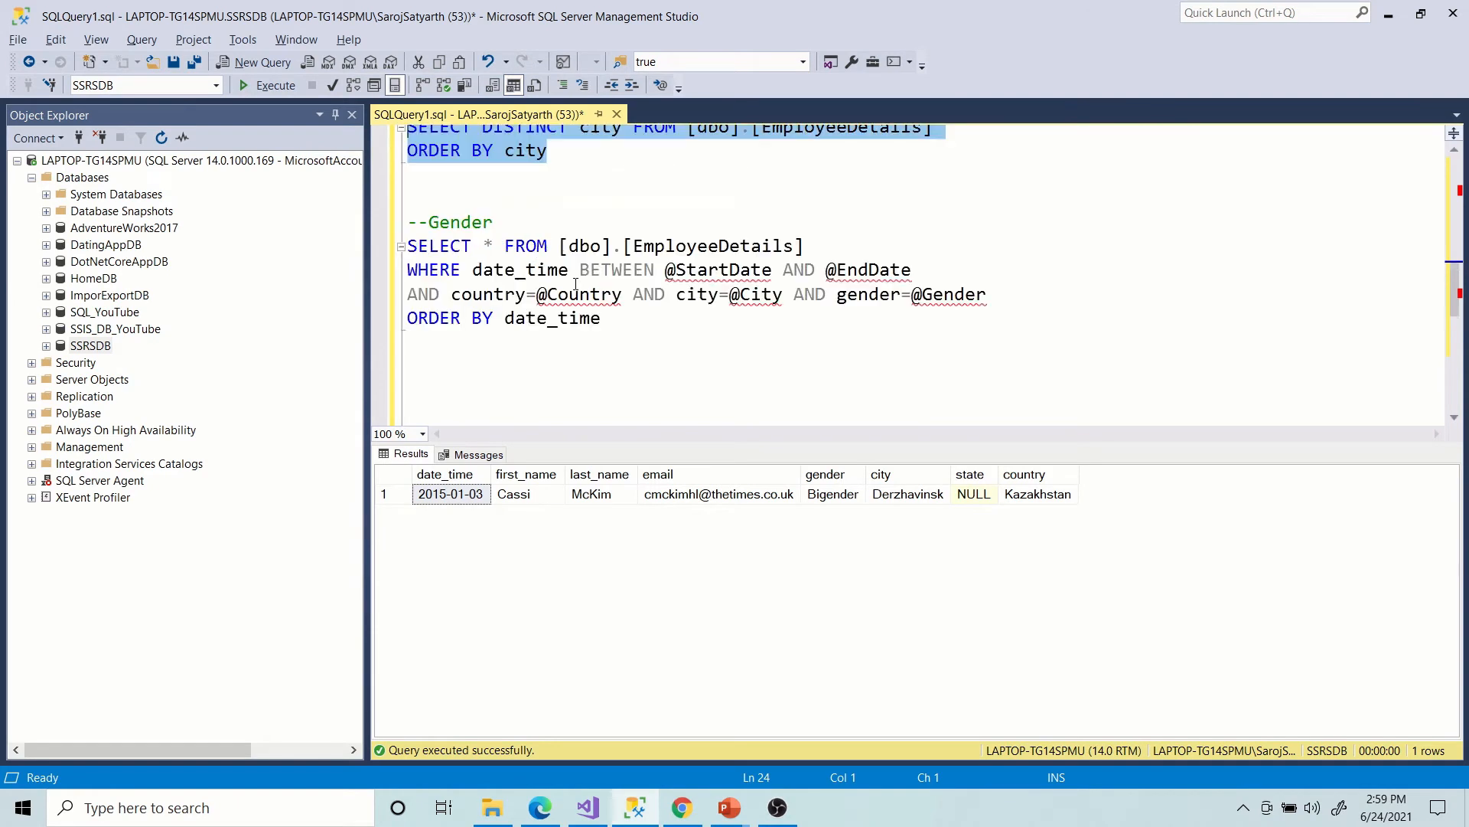
double_click(871, 298)
key("ctrl+c")
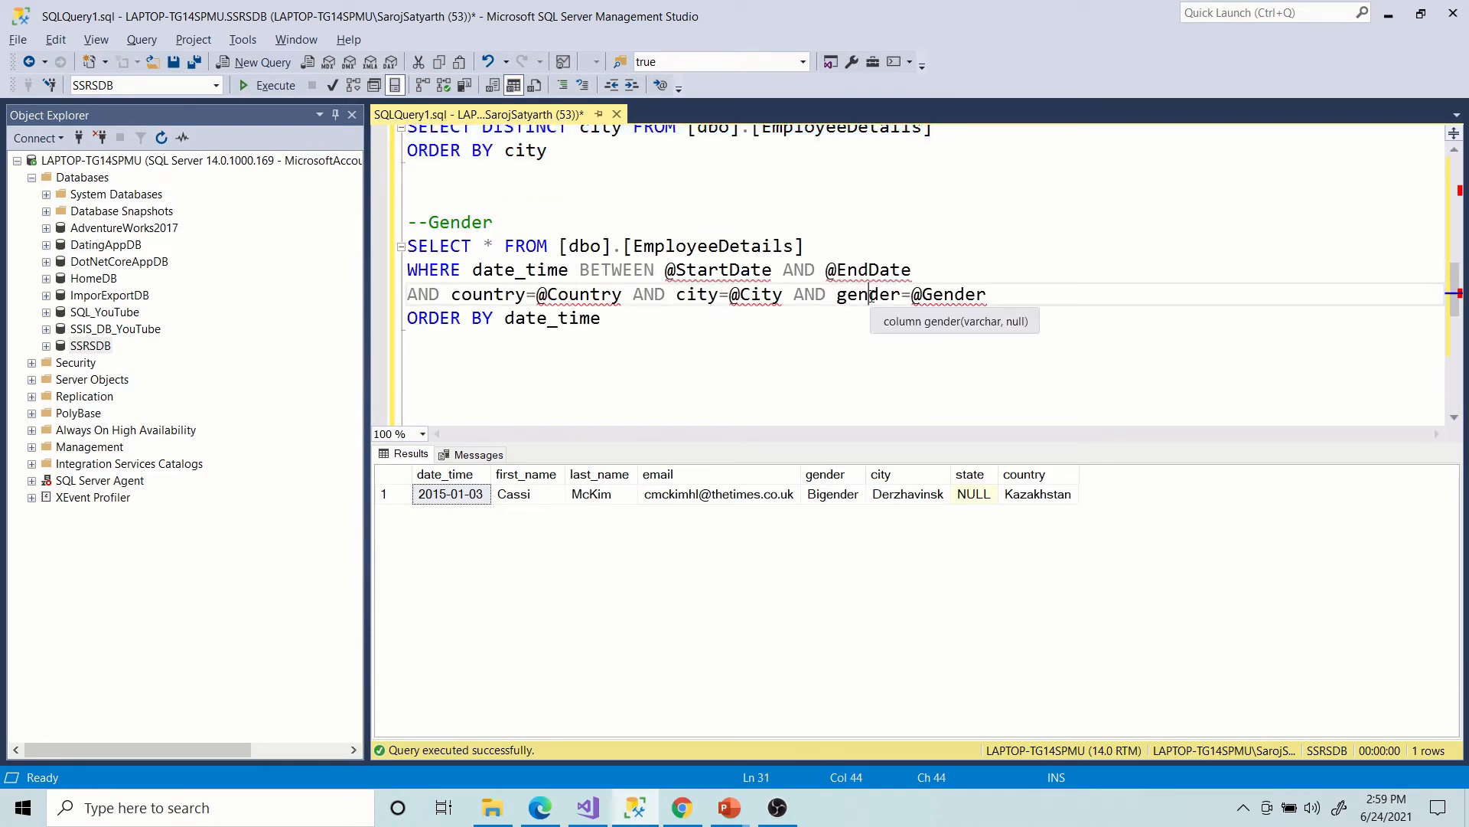
double_click(492, 249)
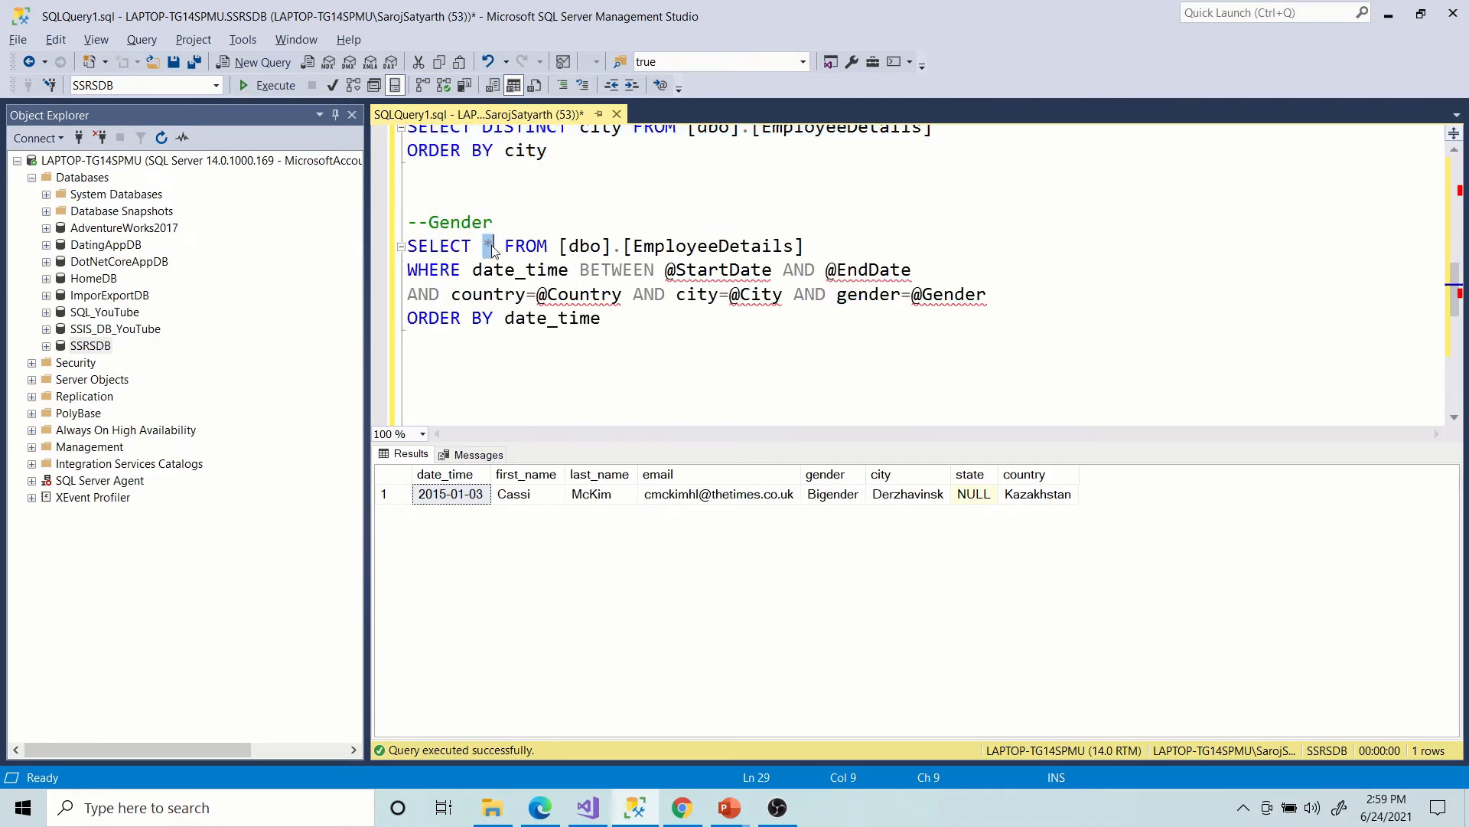
key("ctrl+v")
key("ctrl+Left")
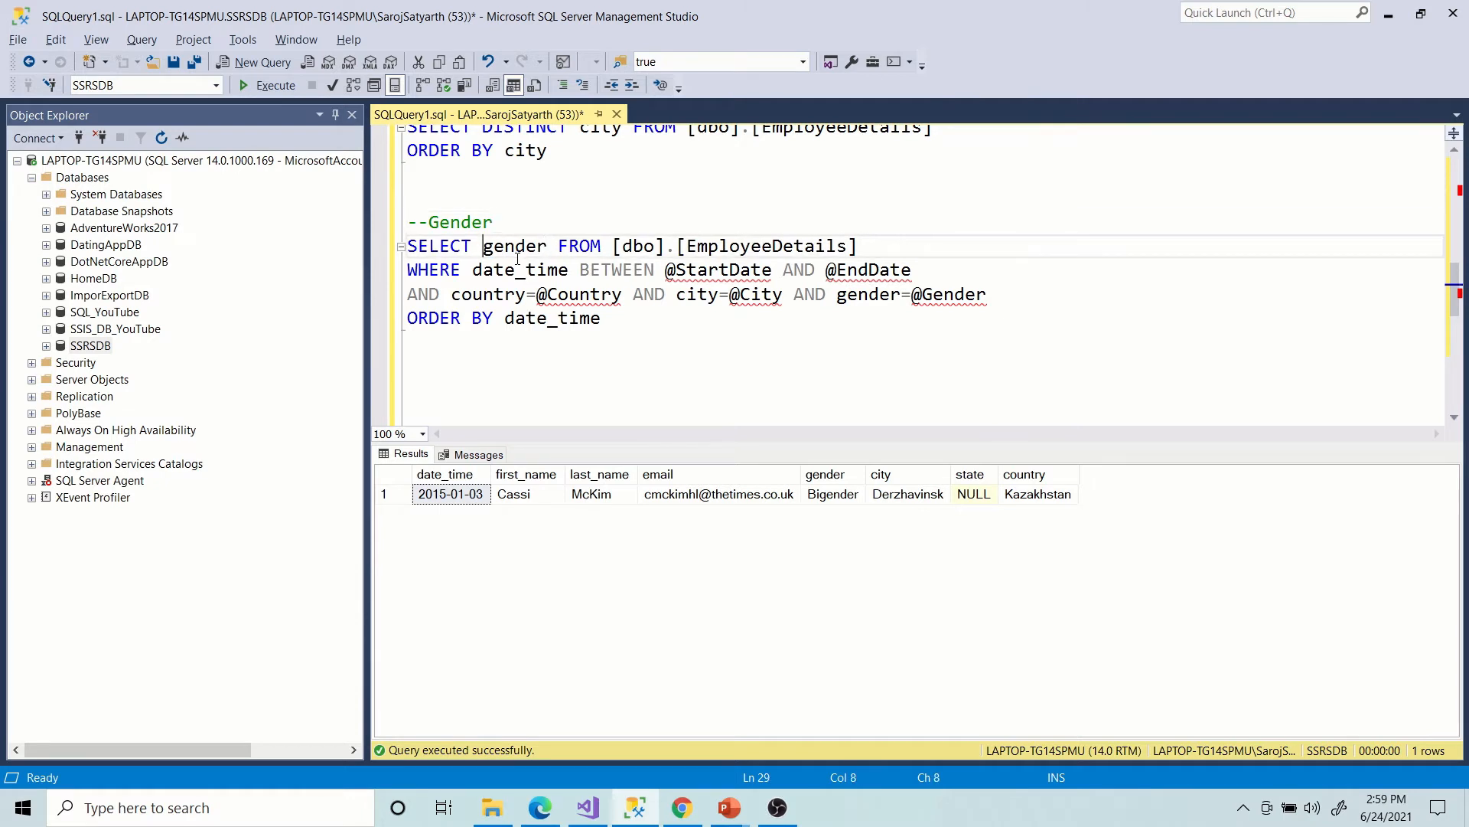
type("DISTIN")
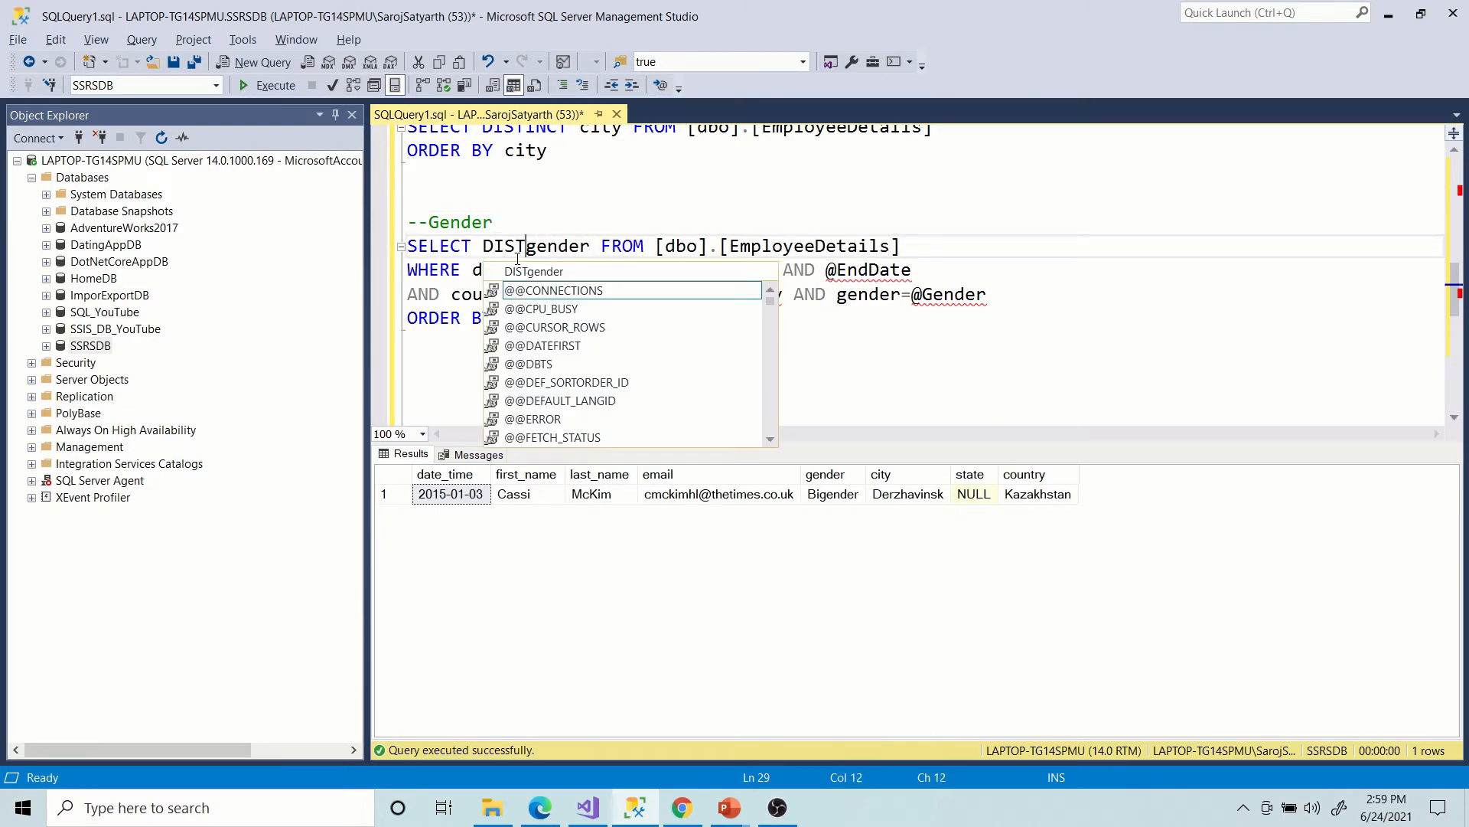
type("CT")
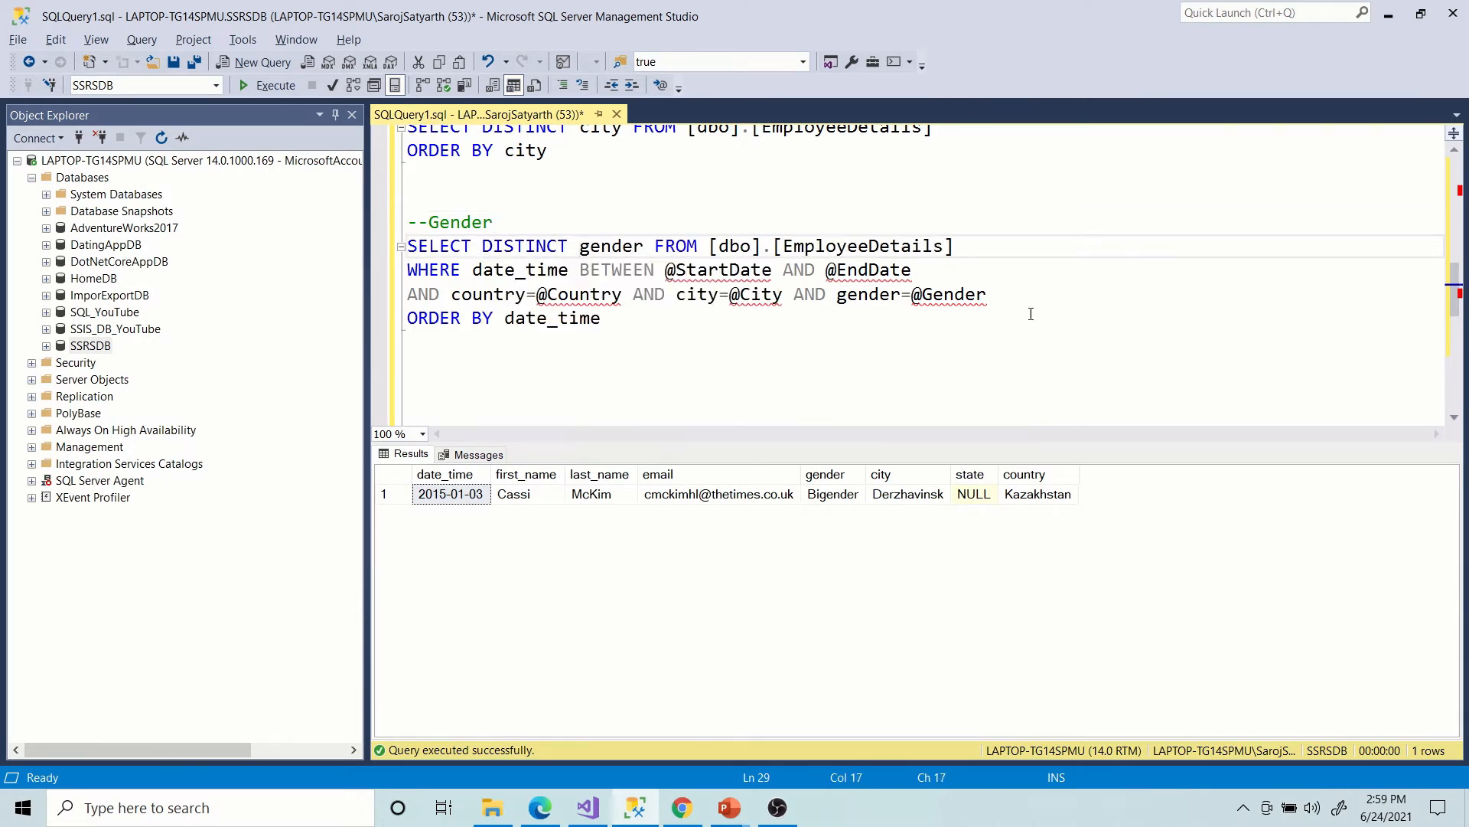
Delete the WHERE and AND filter lines from the Gender query.
left_click_drag(993, 294, 299, 270)
key("BackSpace")
key("BackSpace")
Change the Gender query's ORDER BY column to gender and copy the two-line query.
double_click(612, 247)
key("ctrl+c")
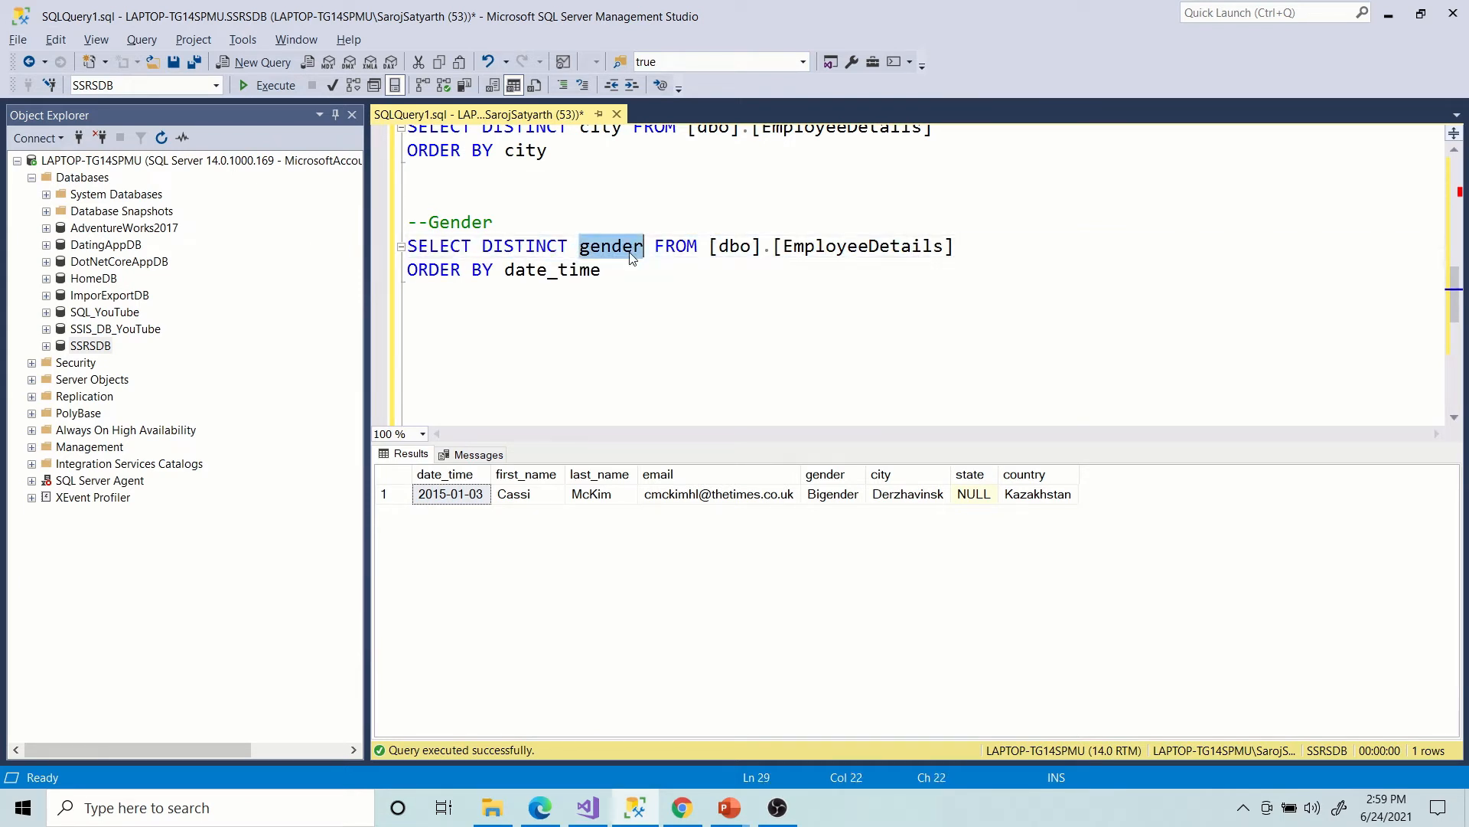
double_click(584, 270)
key("ctrl+v")
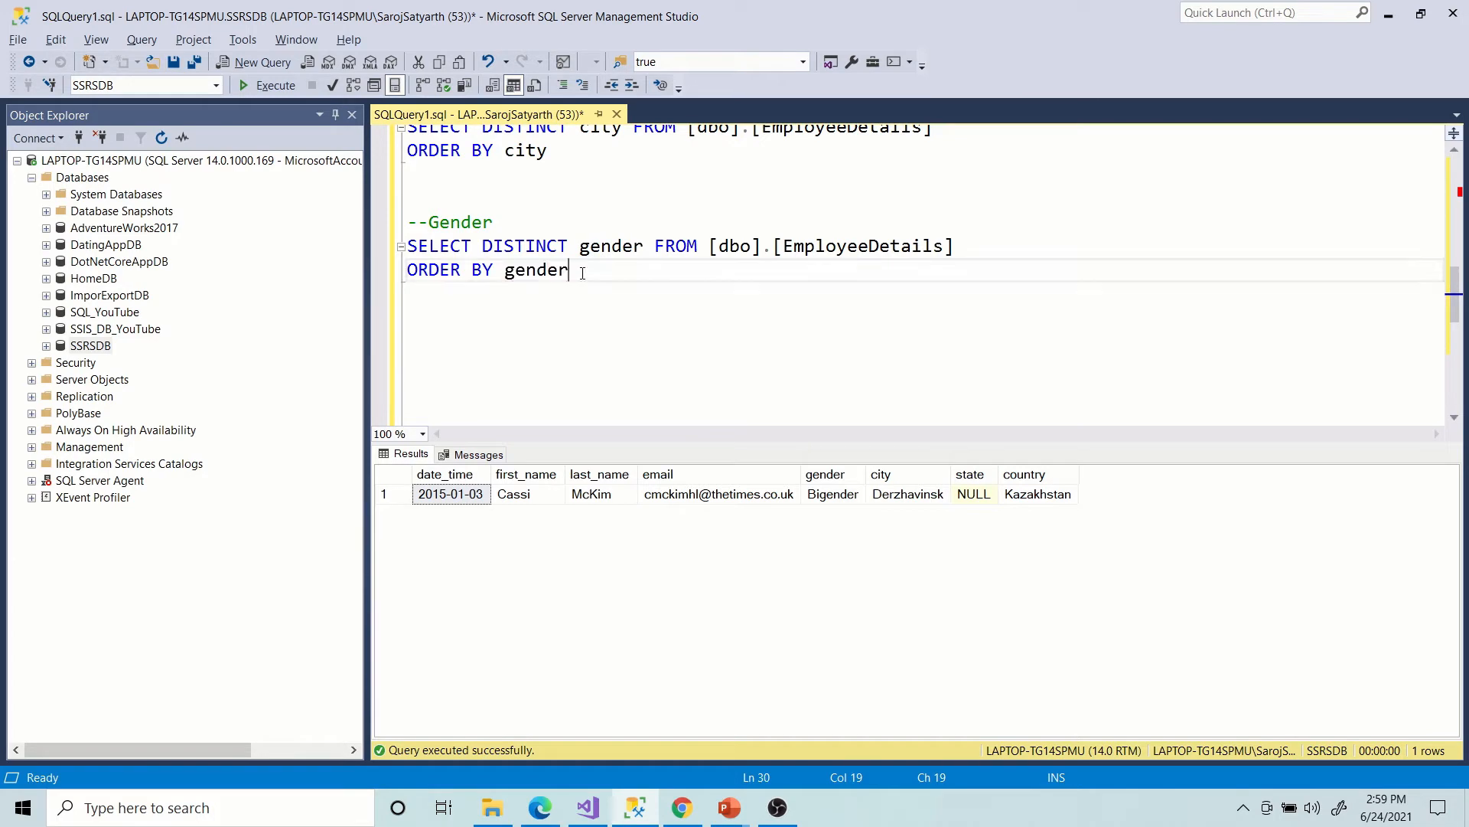
left_click(641, 292)
left_click_drag(597, 276, 391, 237)
key("ctrl+c")
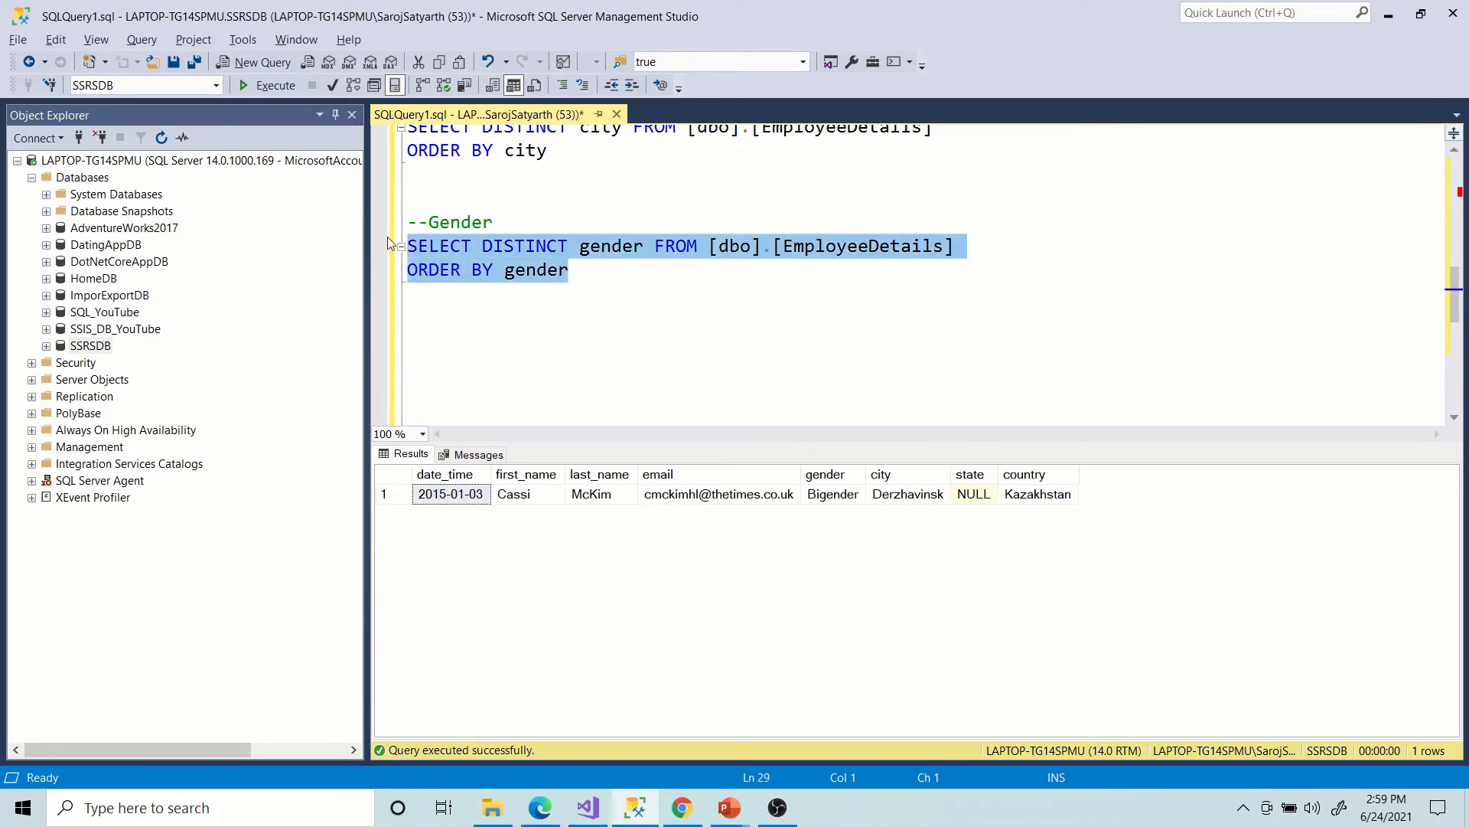
Switch to Visual Studio and start a new embedded report dataset that uses the SSRSDB data source.
key("alt+Tab")
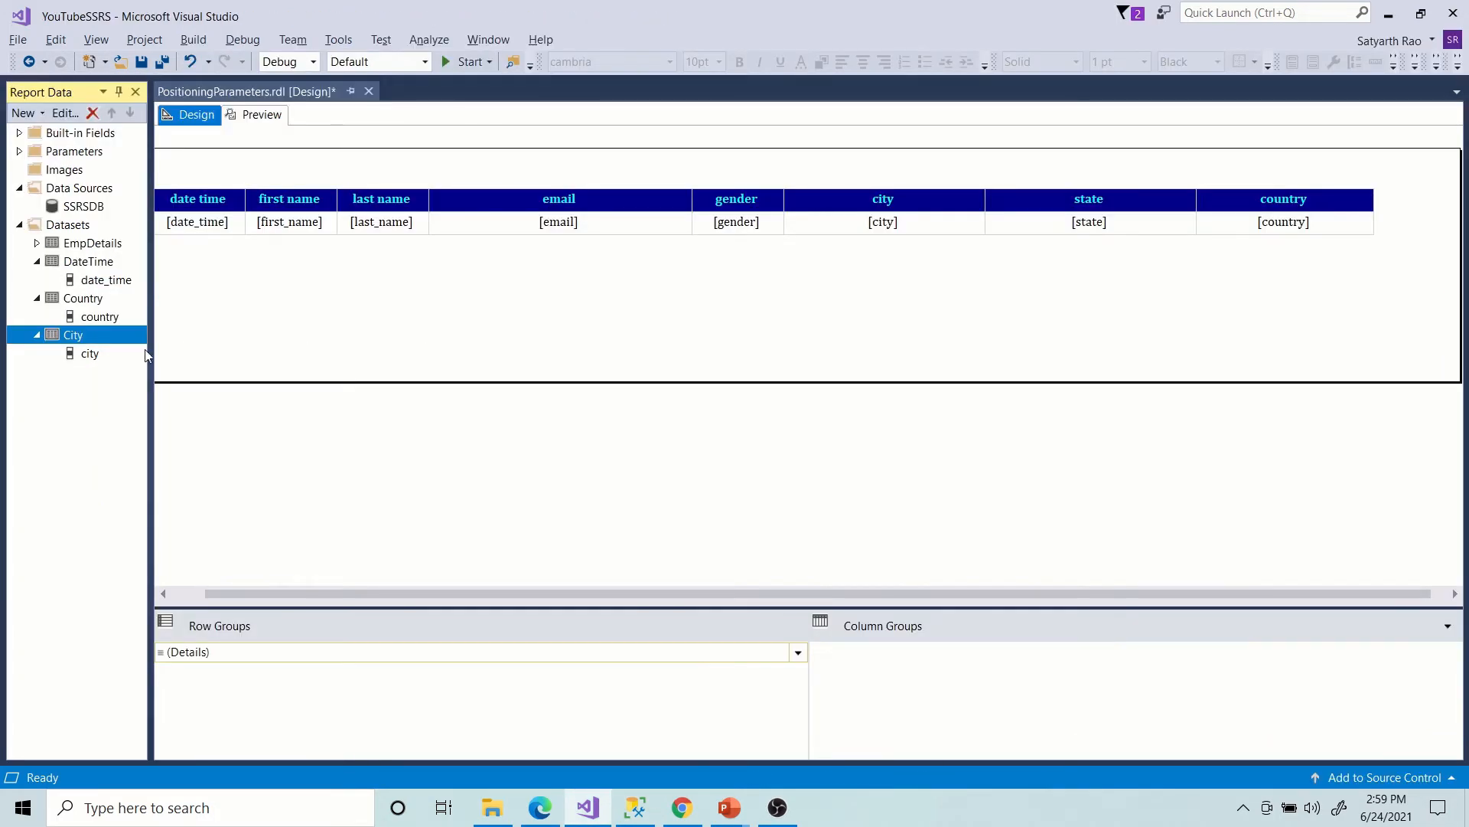
left_click(38, 299)
left_click(38, 262)
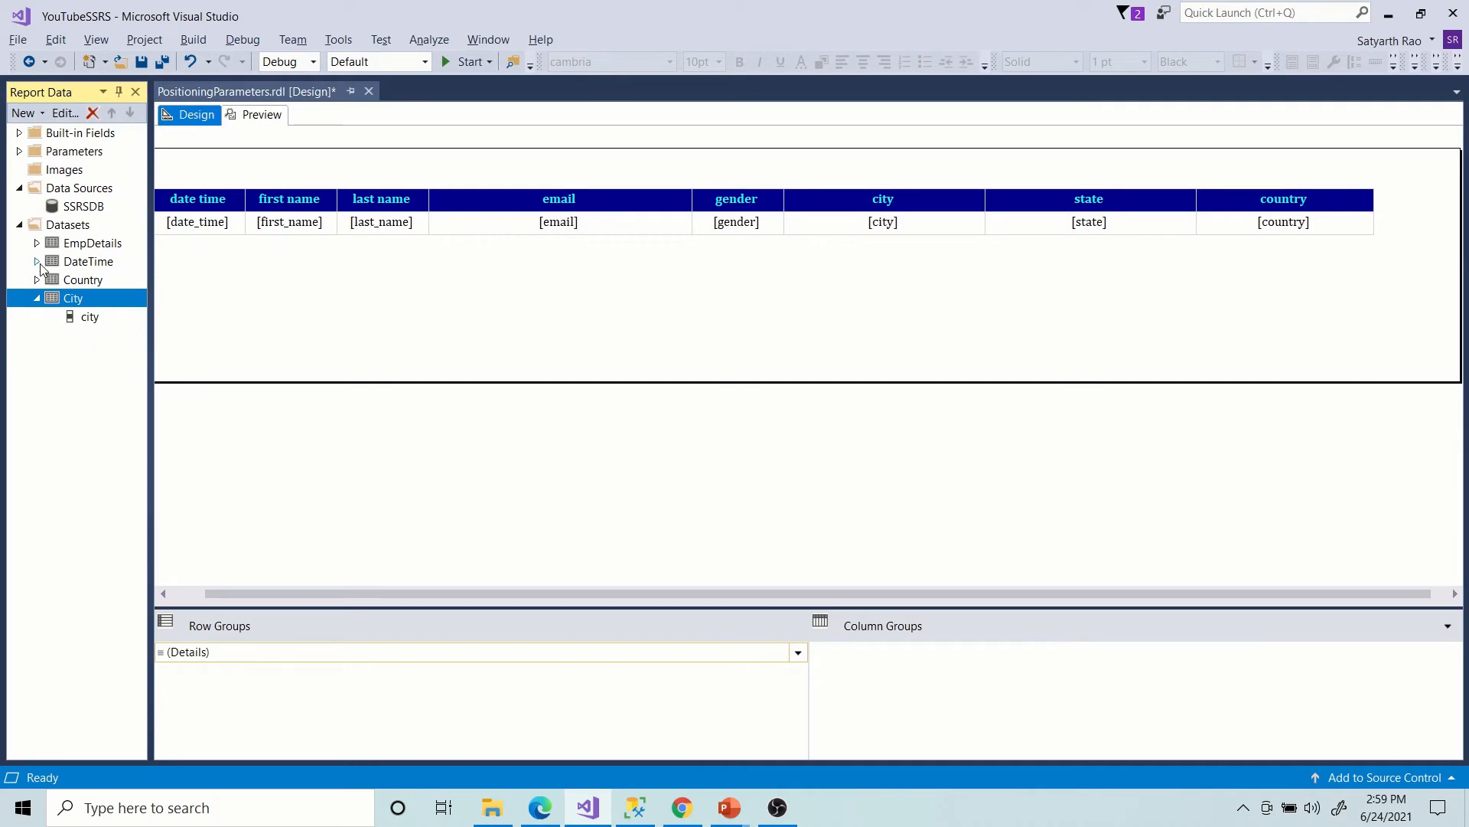
right_click(60, 229)
left_click(115, 235)
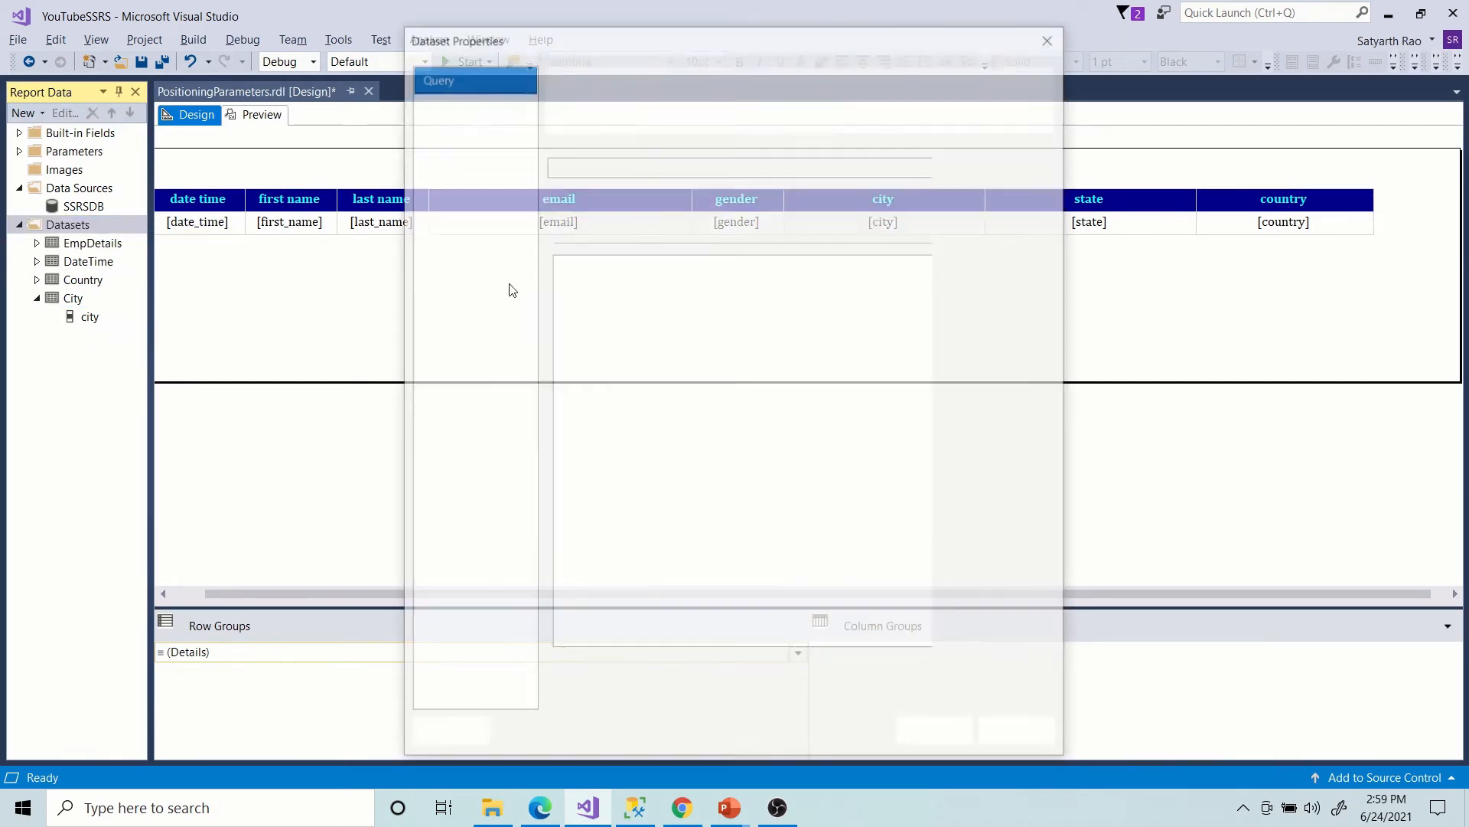
left_click(595, 296)
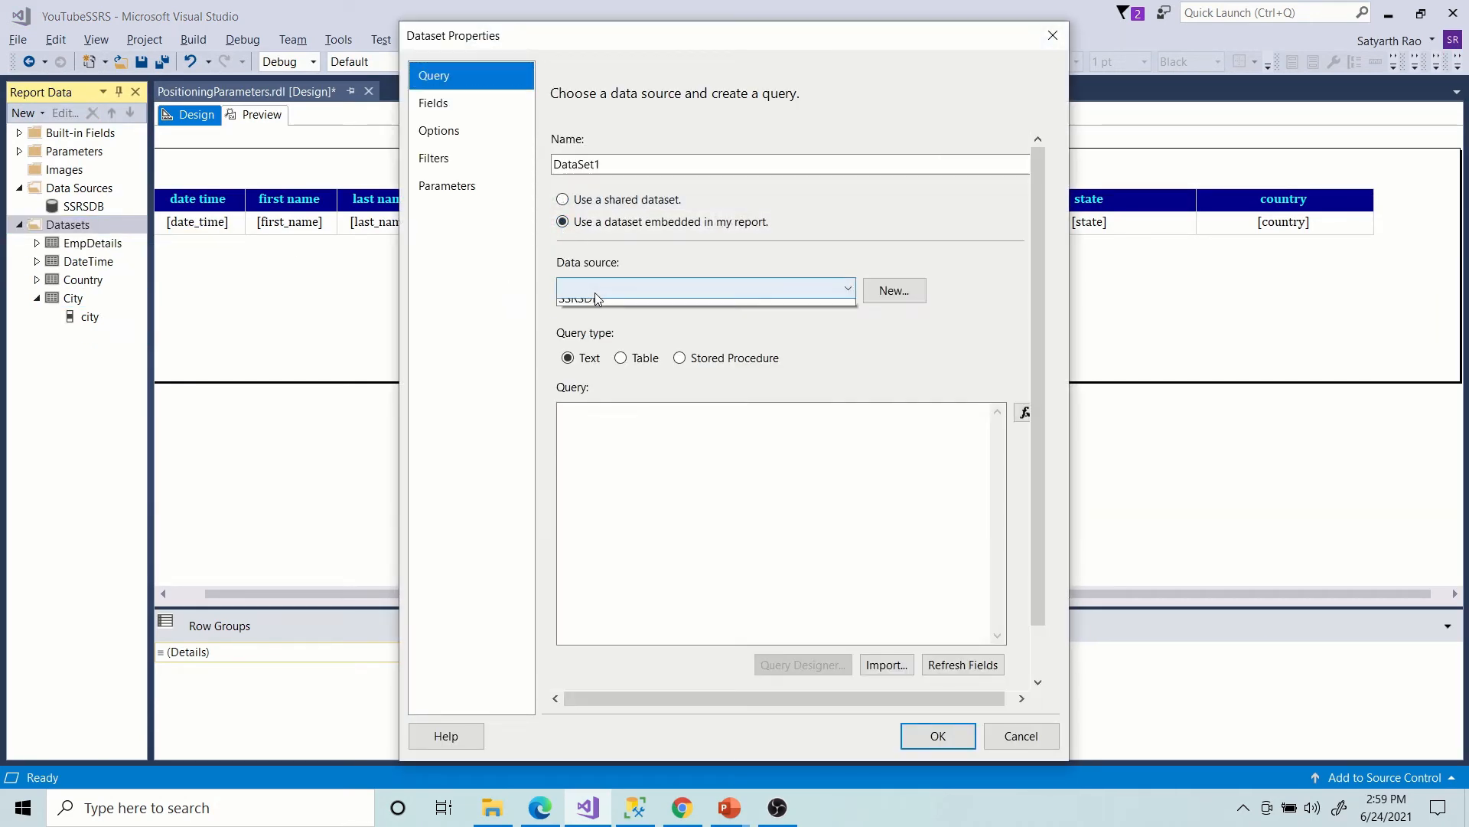
left_click(593, 306)
Paste the SELECT DISTINCT gender query into the new dataset, name it Gender, create it and collapse the City and Gender datasets.
left_click(583, 412)
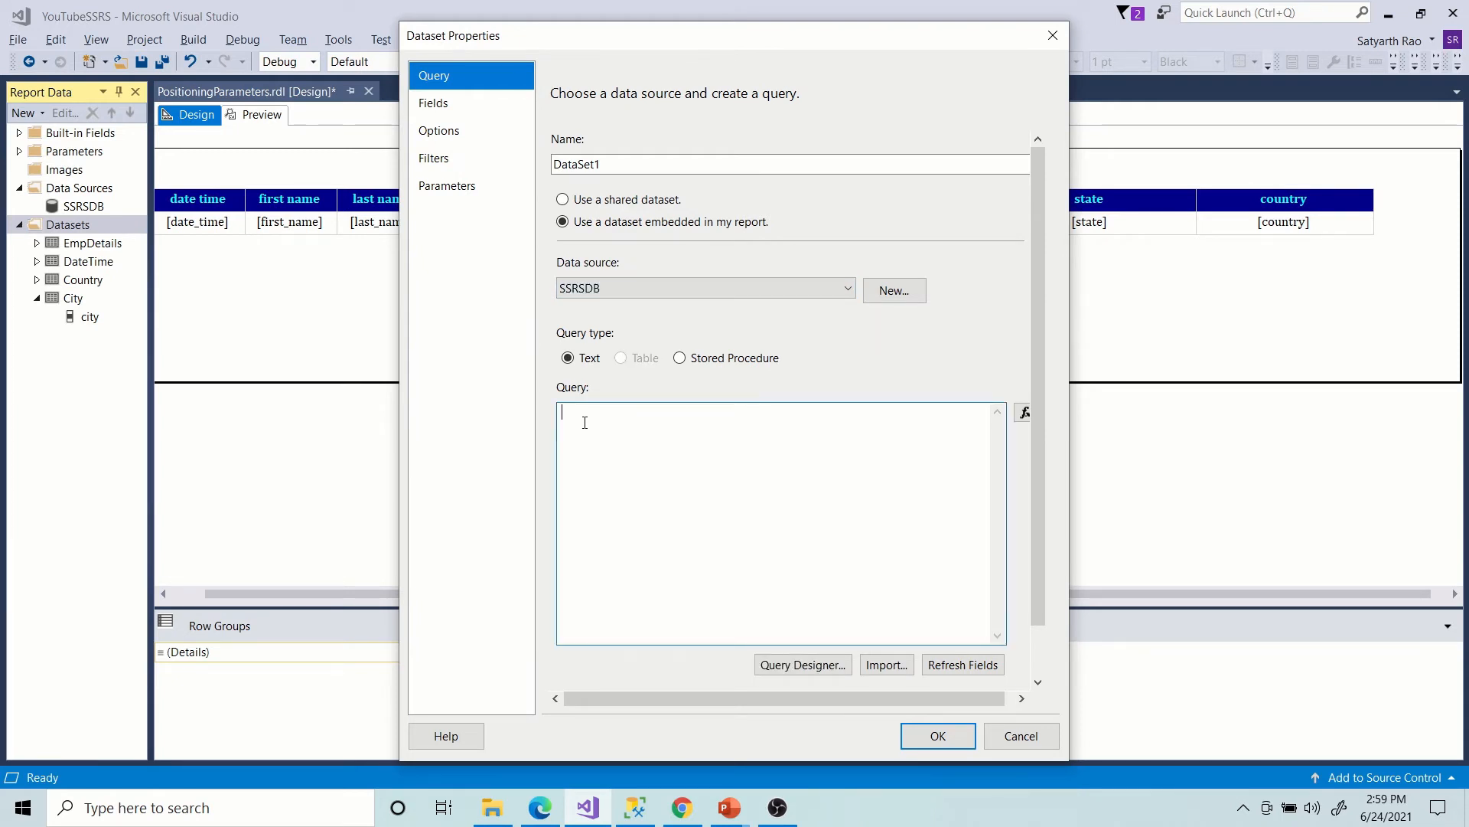
key("ctrl+v")
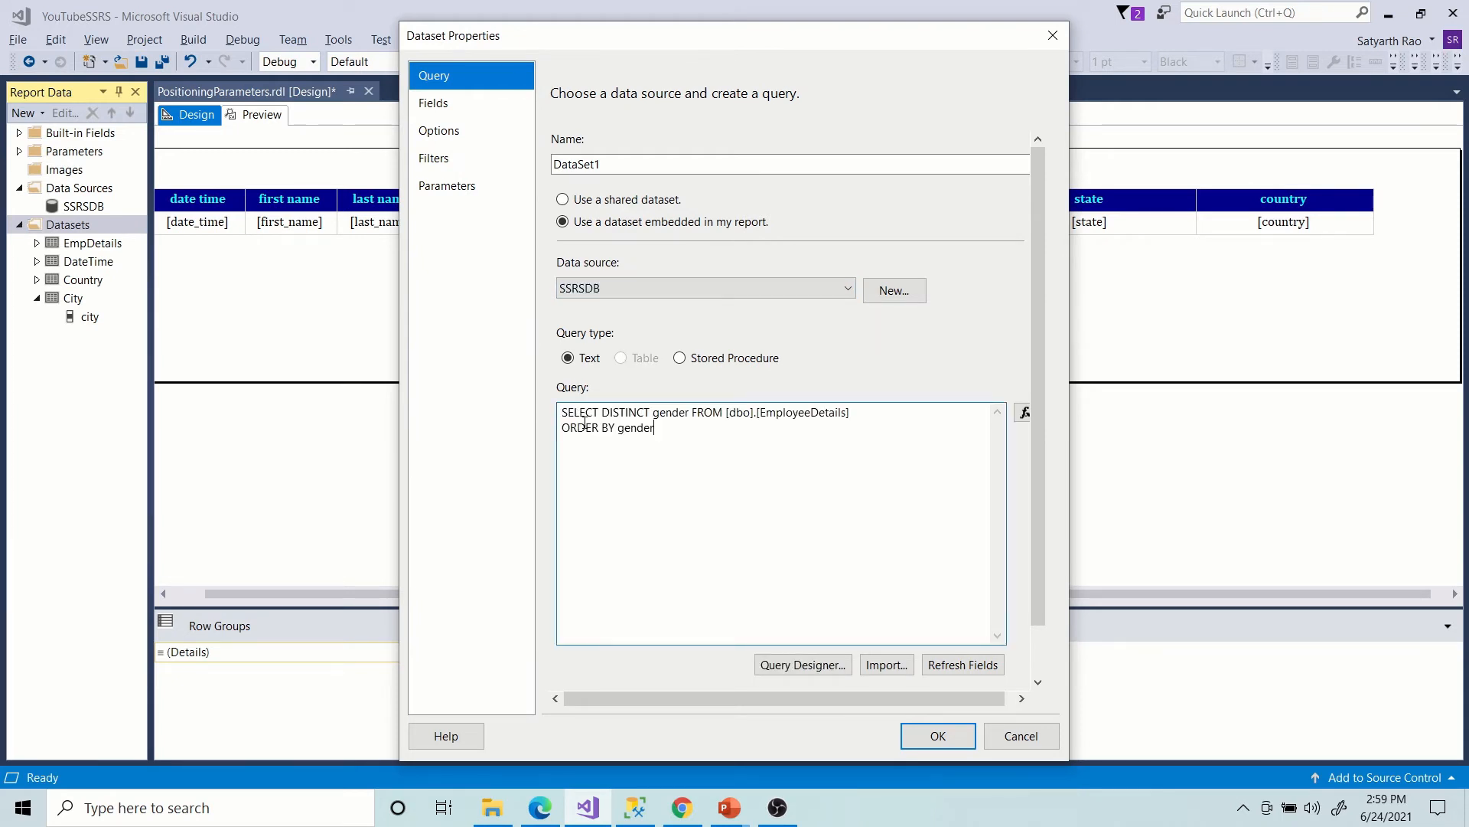
double_click(644, 431)
key("ctrl+c")
double_click(621, 164)
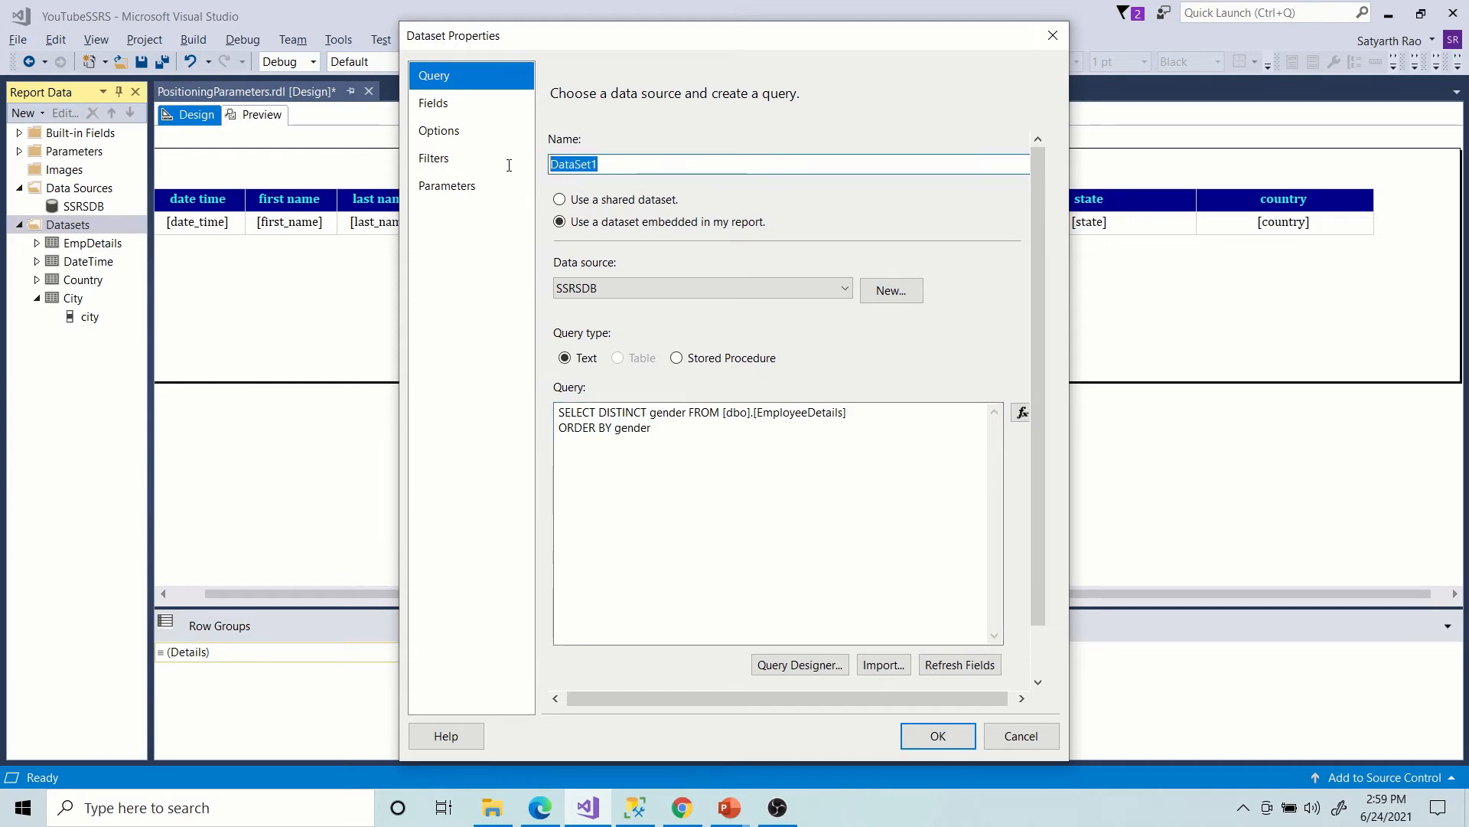
key("ctrl+v")
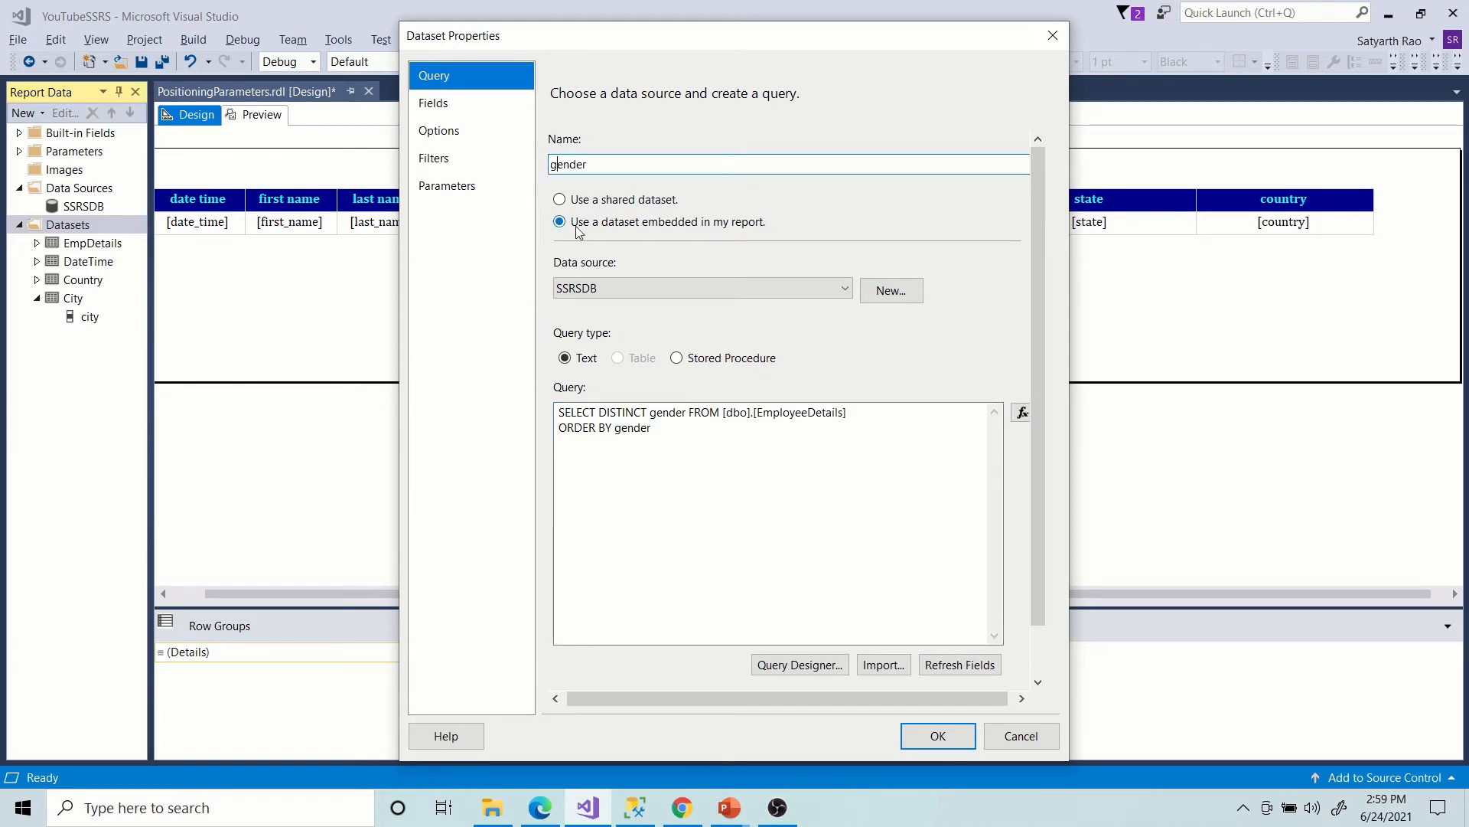
type("G")
left_click(966, 736)
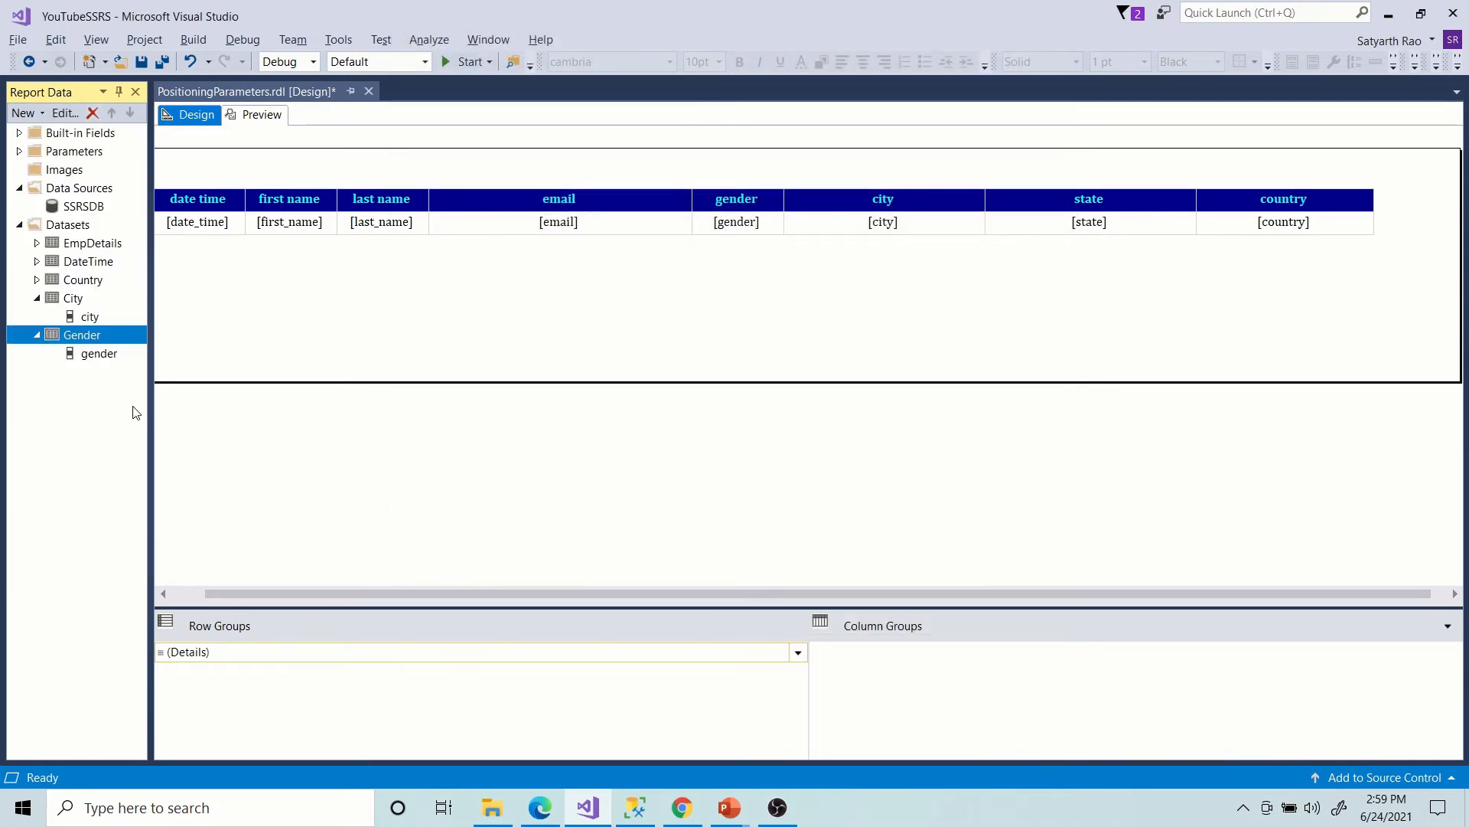
left_click(37, 298)
left_click(37, 317)
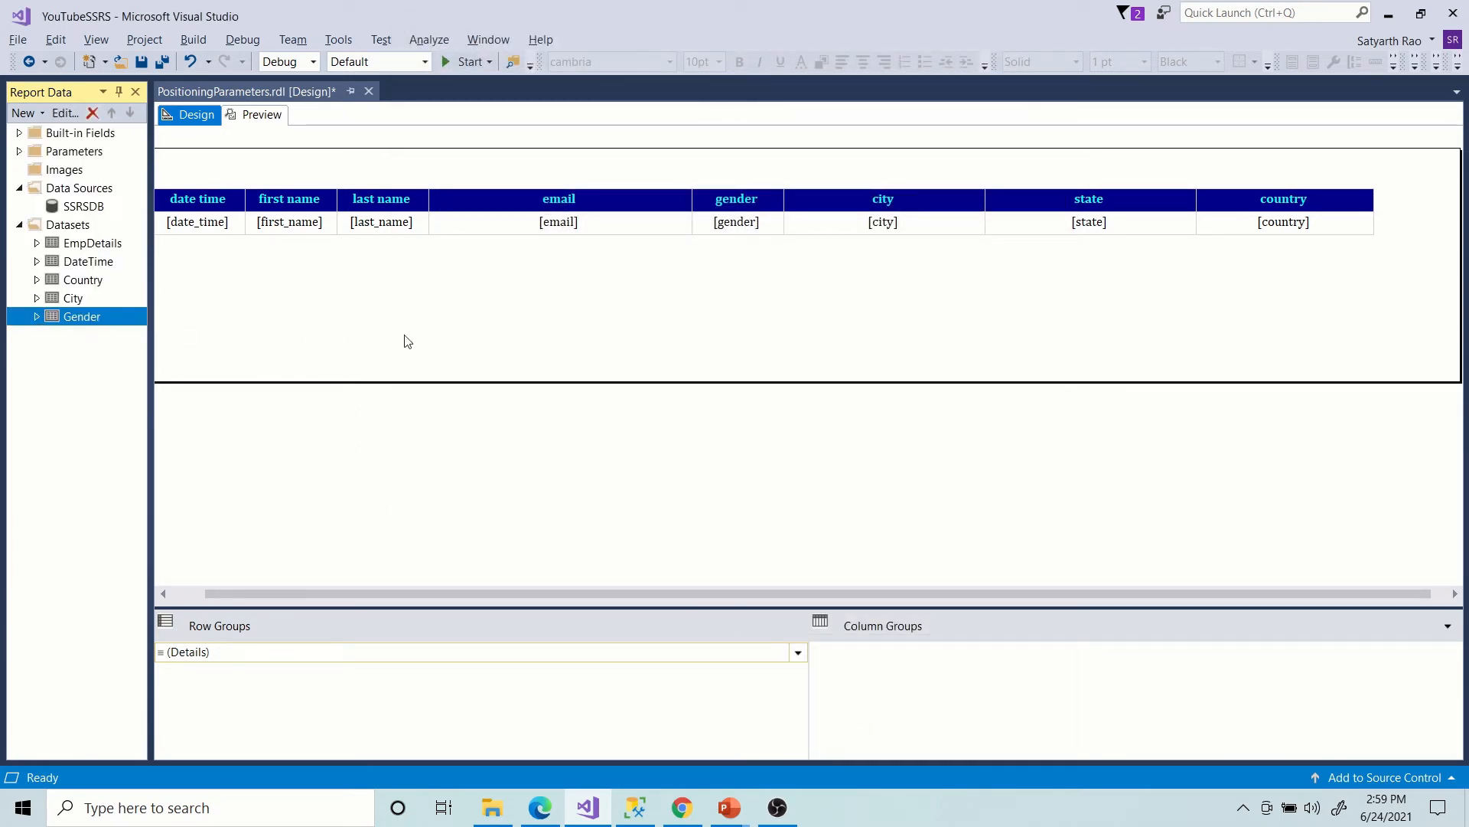
left_click(406, 338)
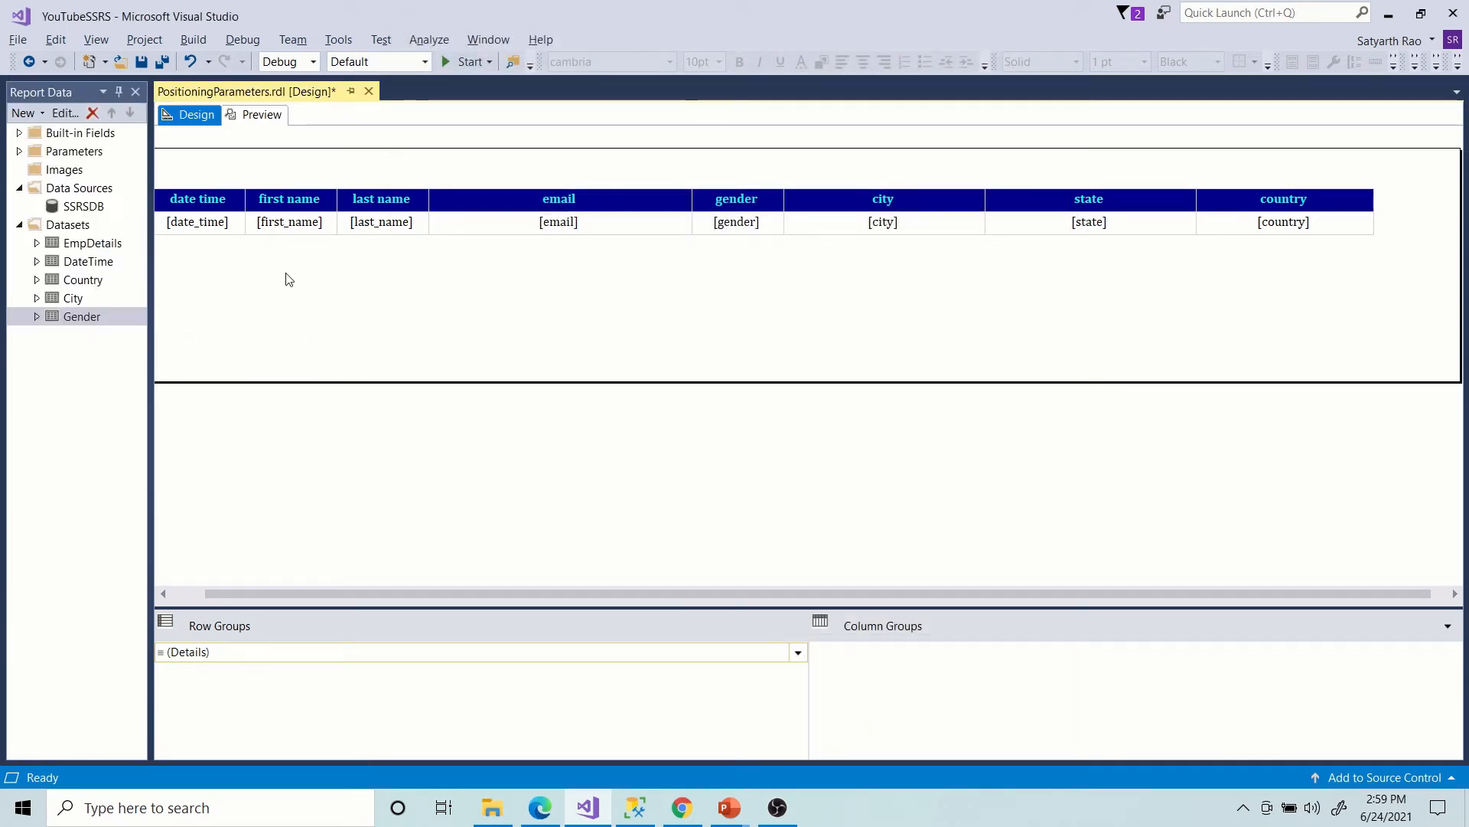
Set the StartDate parameter's available values to come from the DateTime dataset, with date_time as both value and label field.
left_click(19, 150)
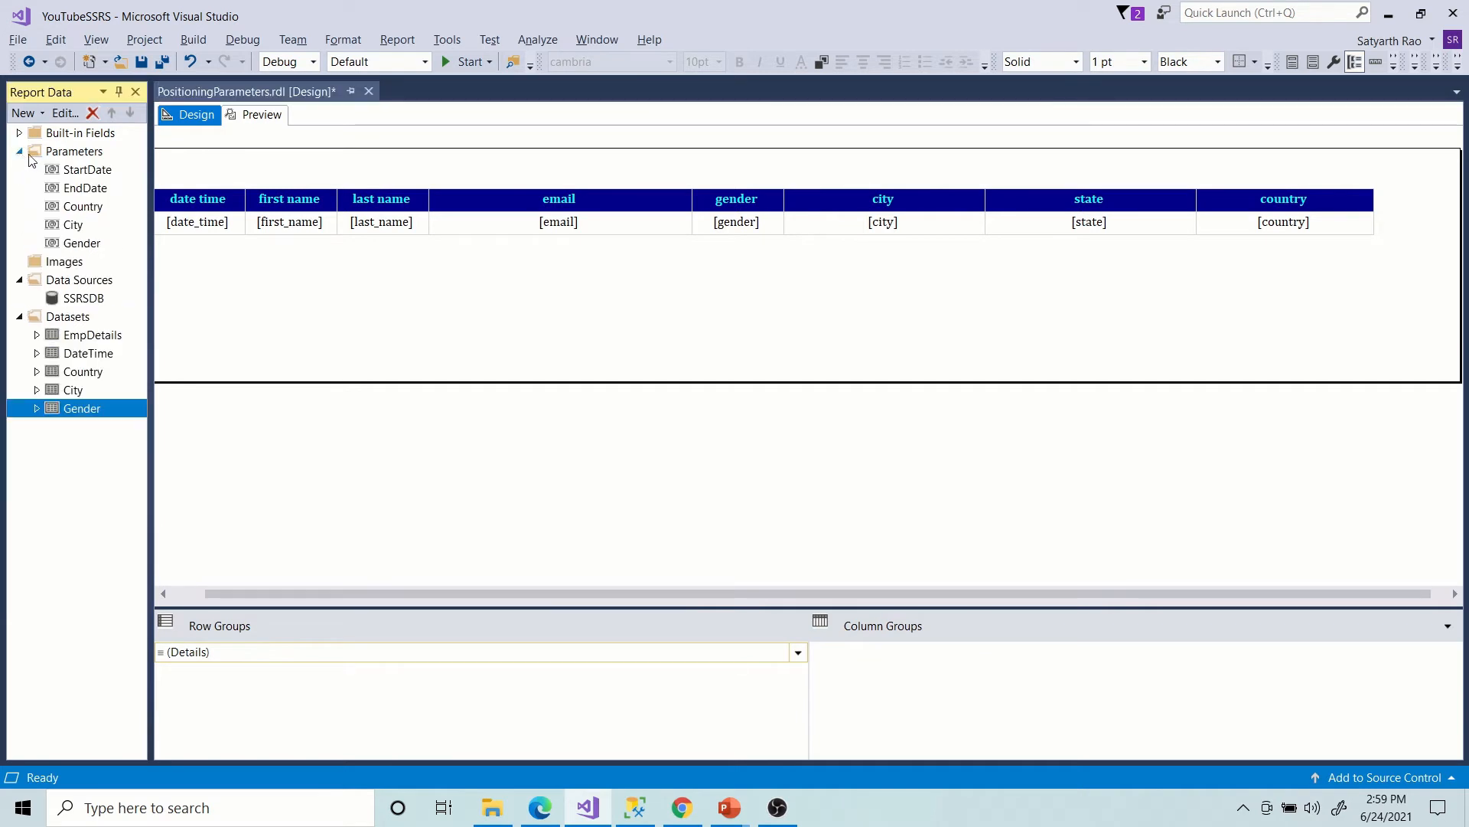
double_click(80, 170)
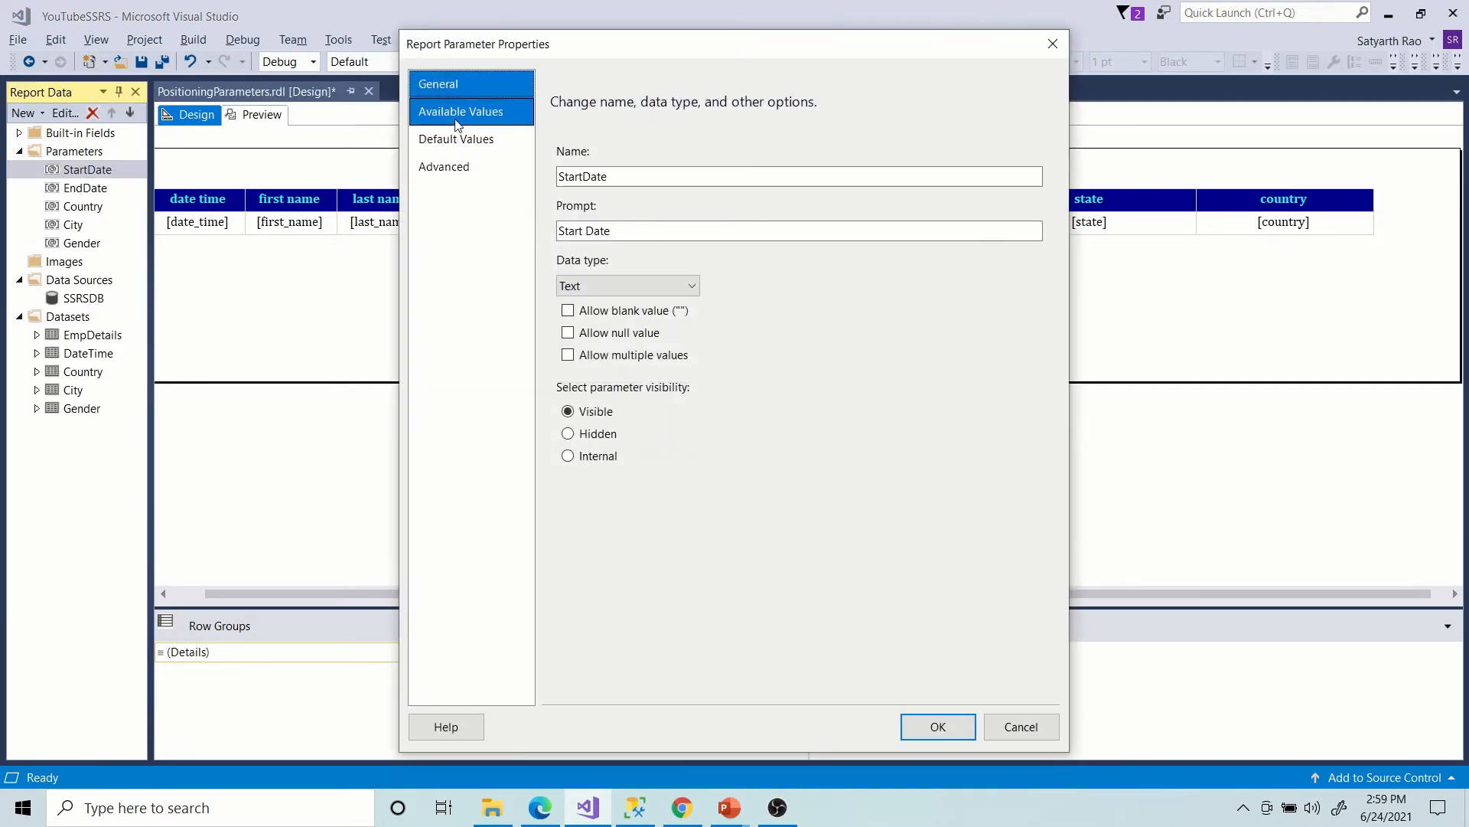
left_click(457, 114)
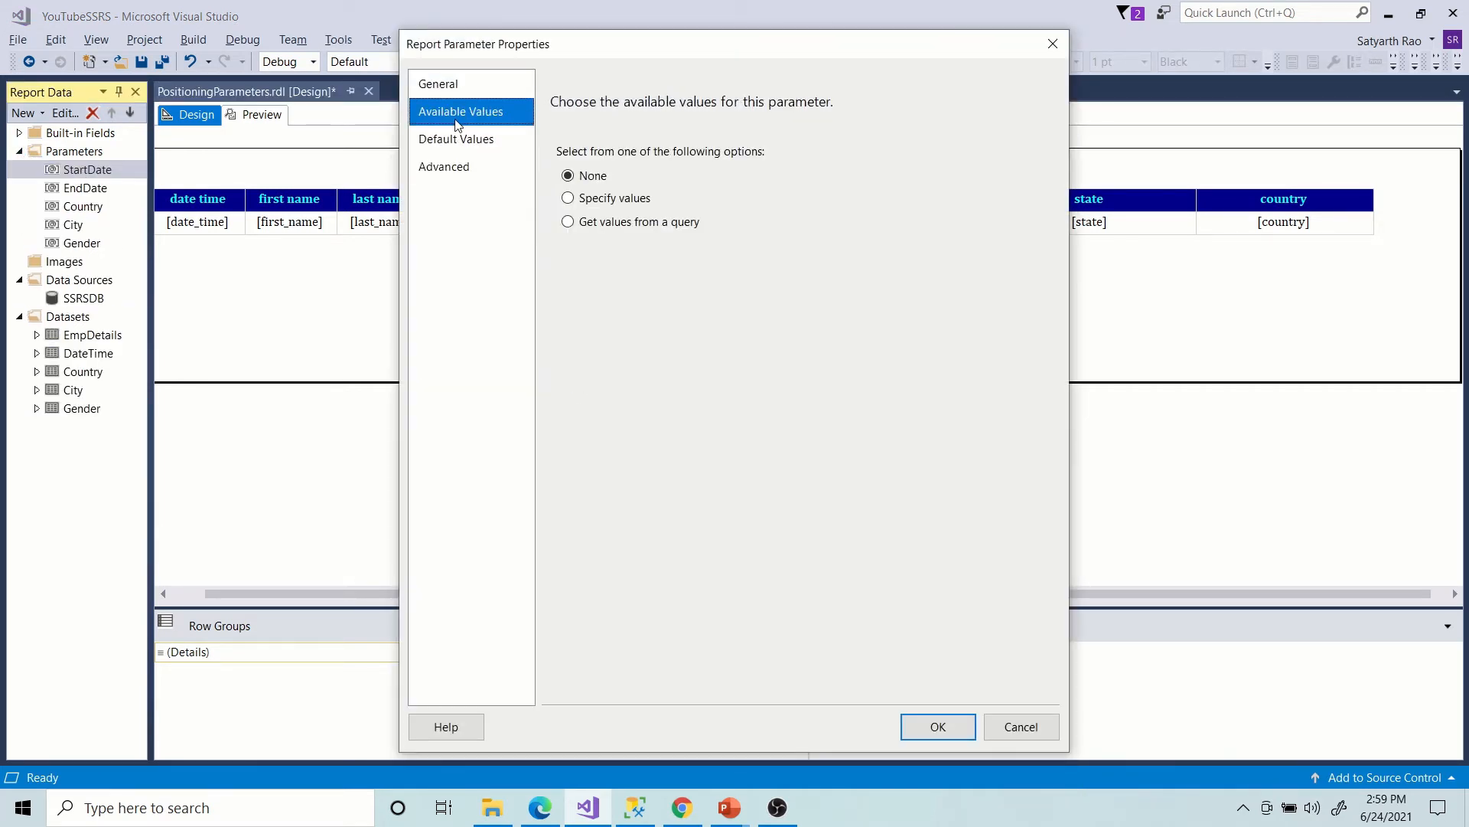
left_click(569, 222)
left_click(611, 297)
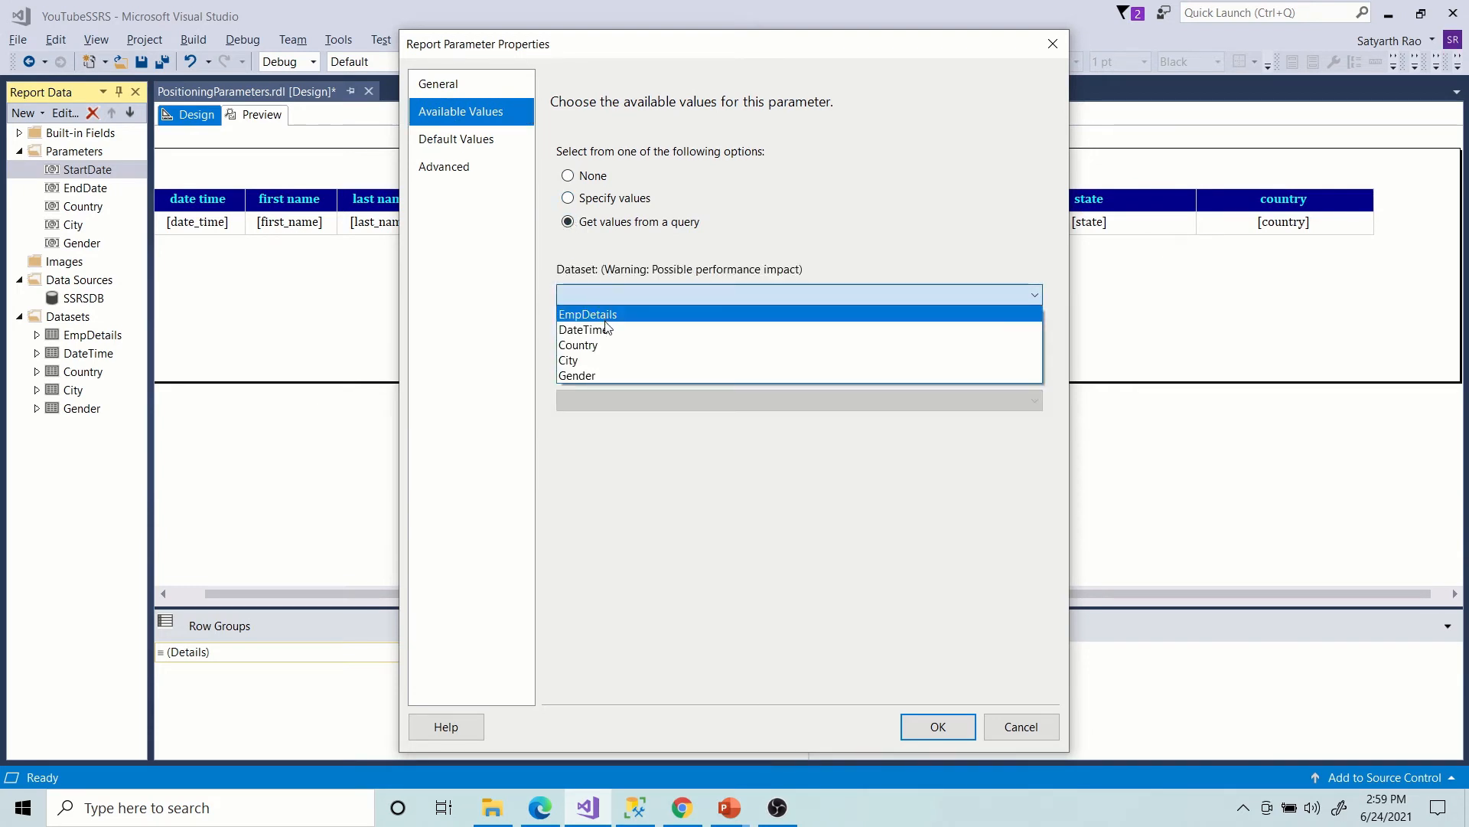
left_click(606, 329)
left_click(595, 349)
left_click(590, 366)
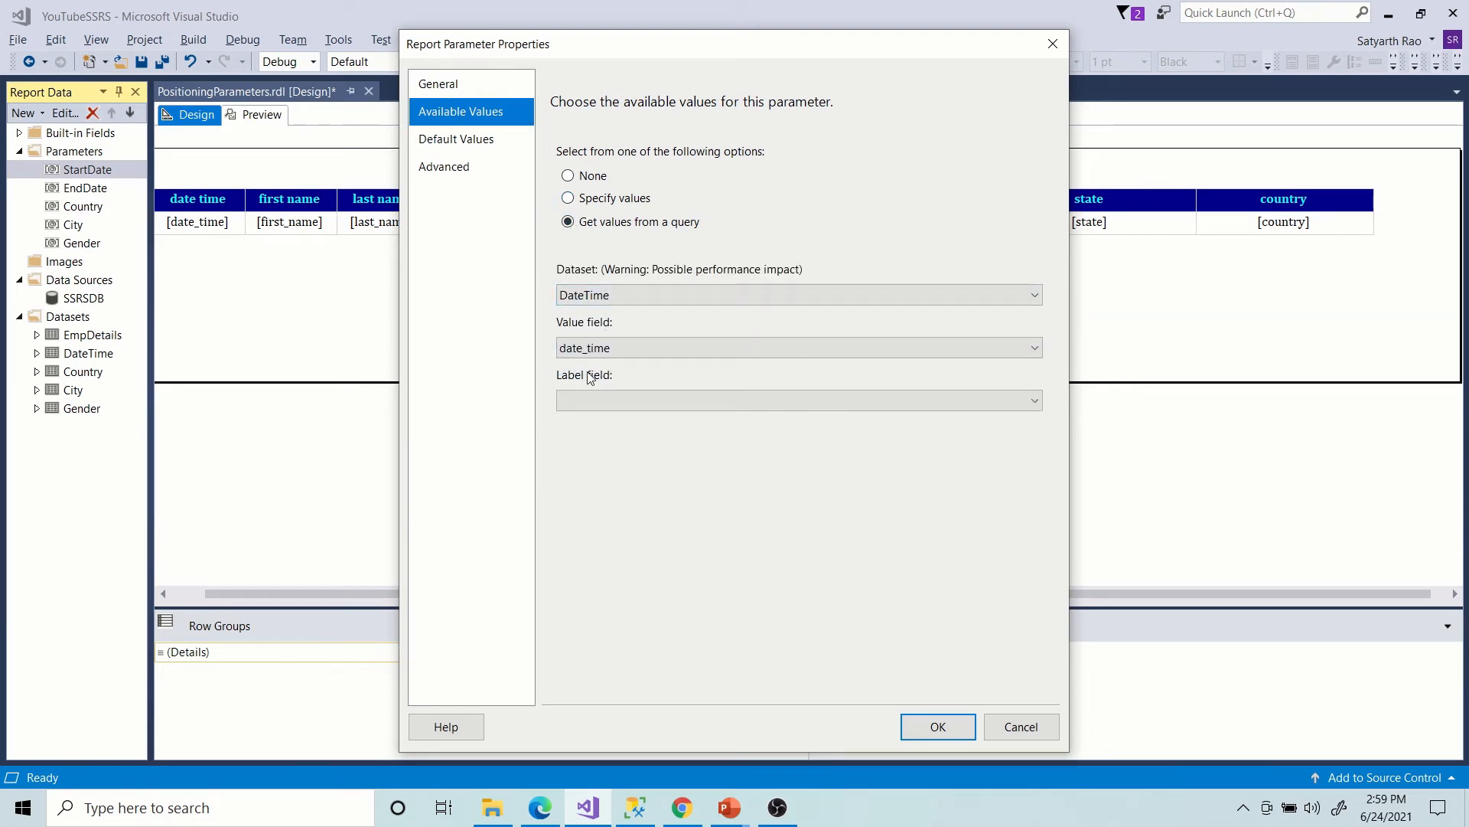
left_click(578, 400)
left_click(577, 421)
left_click(939, 727)
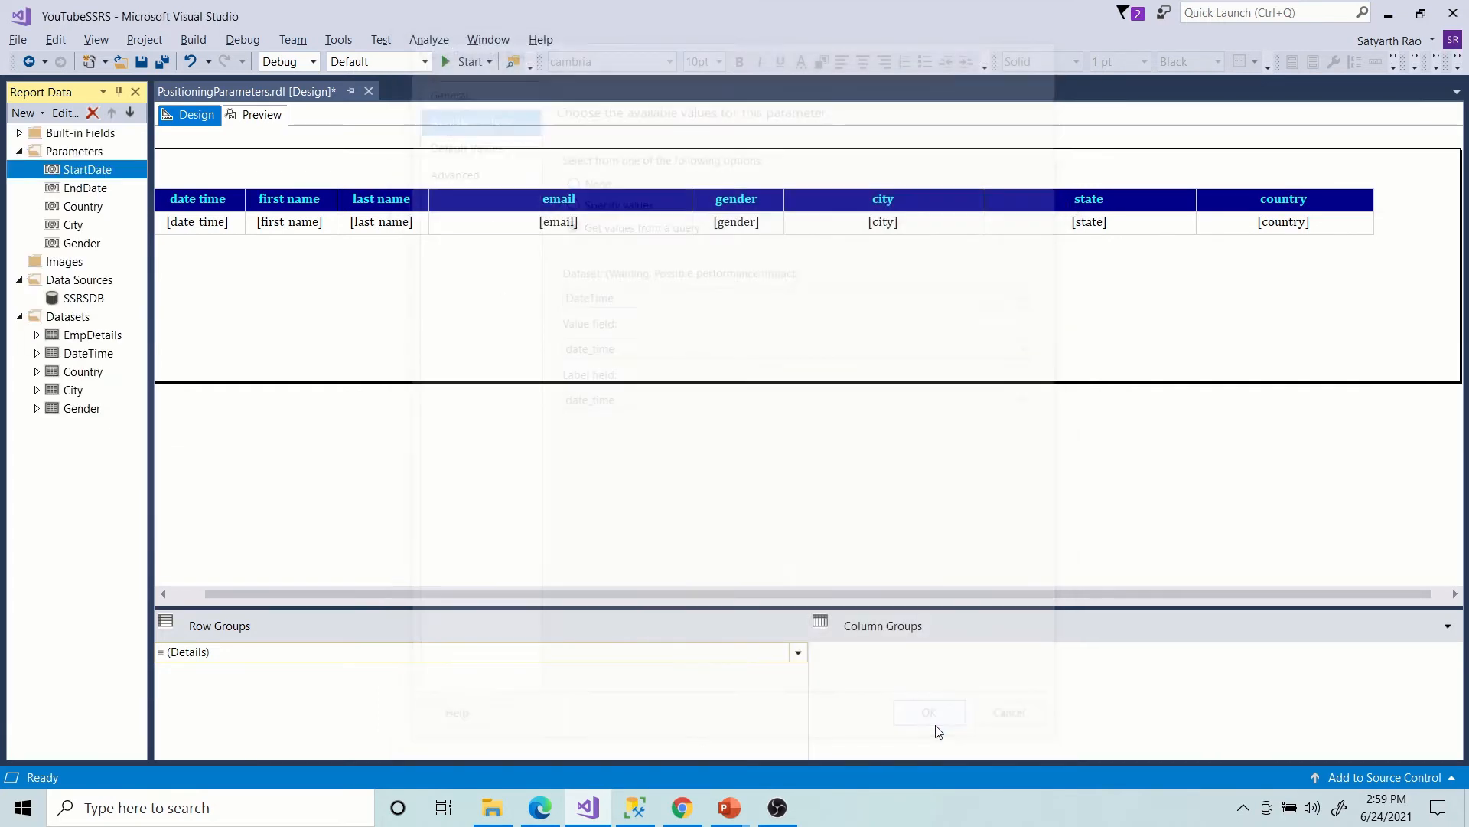
Set the EndDate parameter's available values to come from the DateTime dataset, with date_time as both value and label field.
double_click(86, 188)
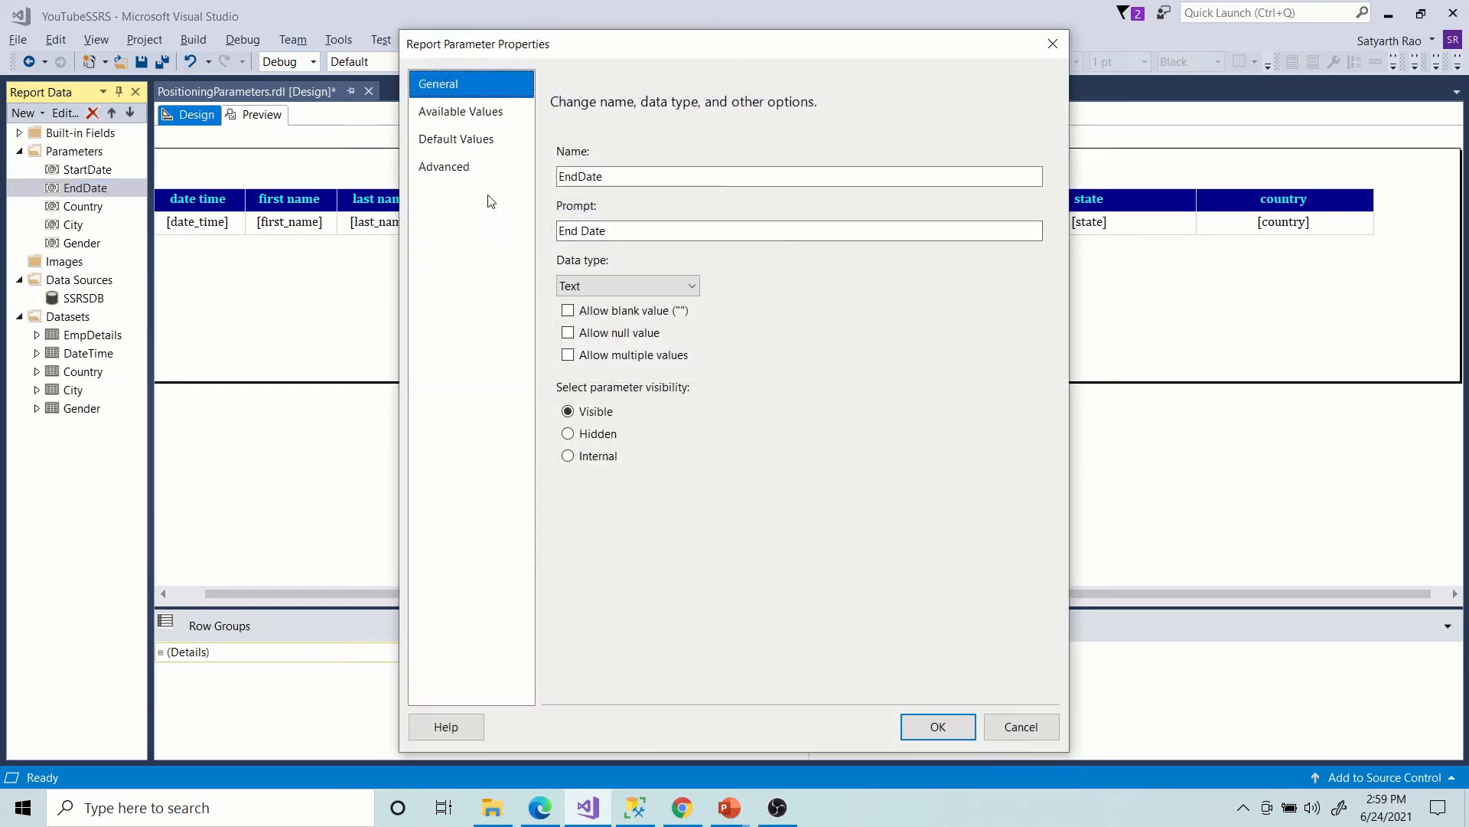
left_click(459, 111)
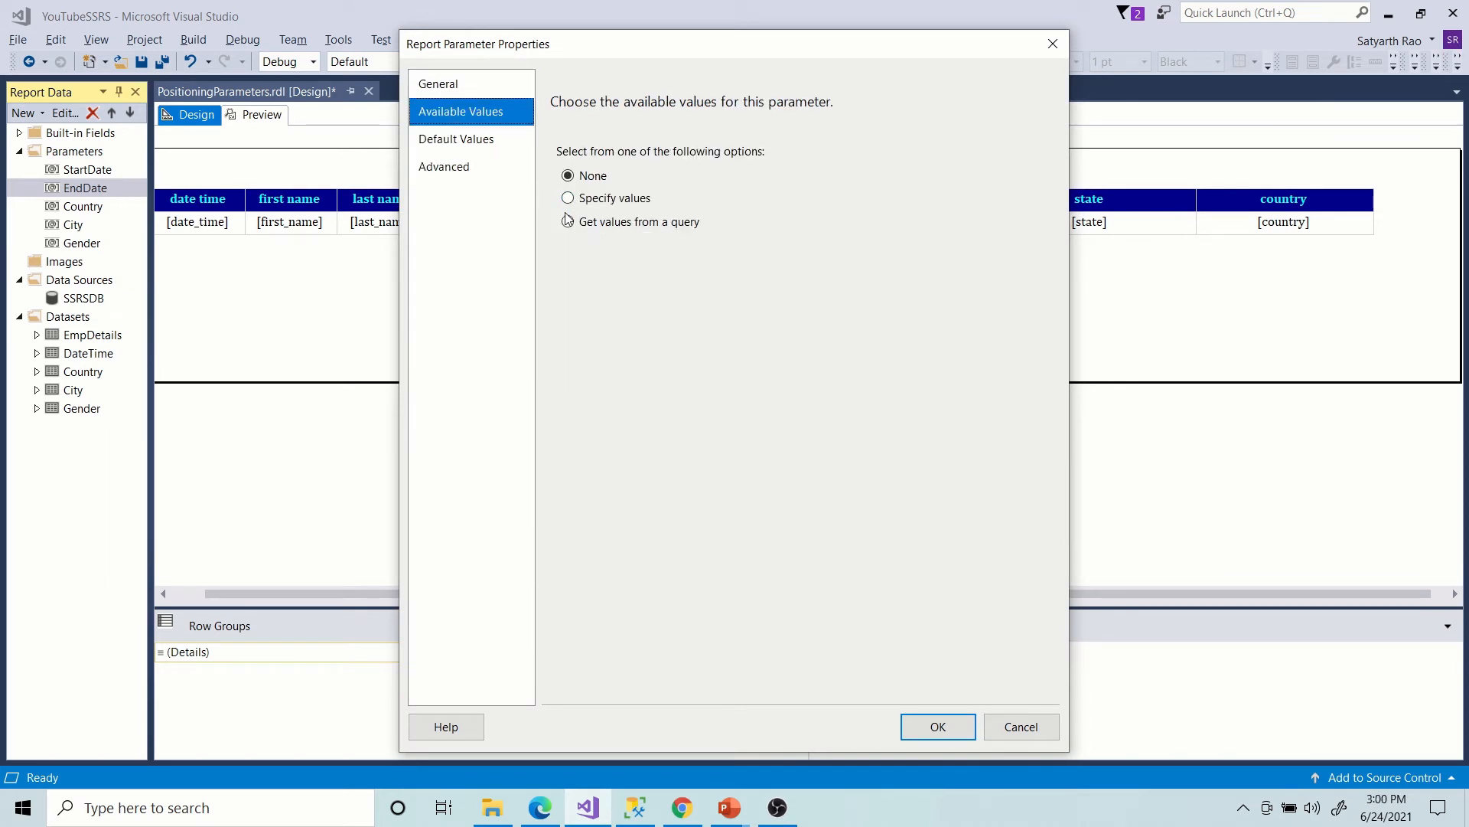
left_click(567, 221)
left_click(578, 294)
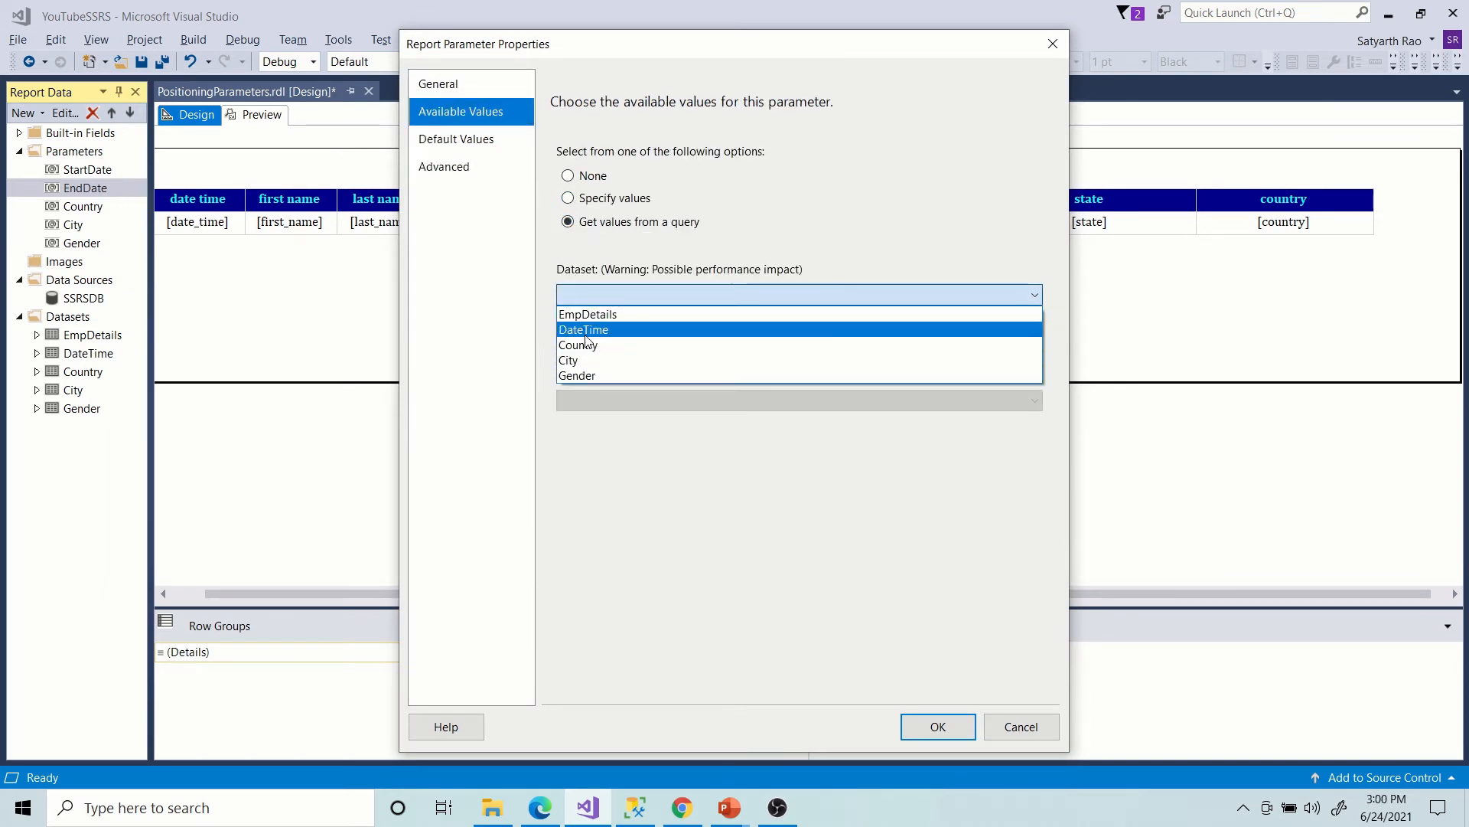
left_click(585, 333)
left_click(580, 349)
left_click(591, 368)
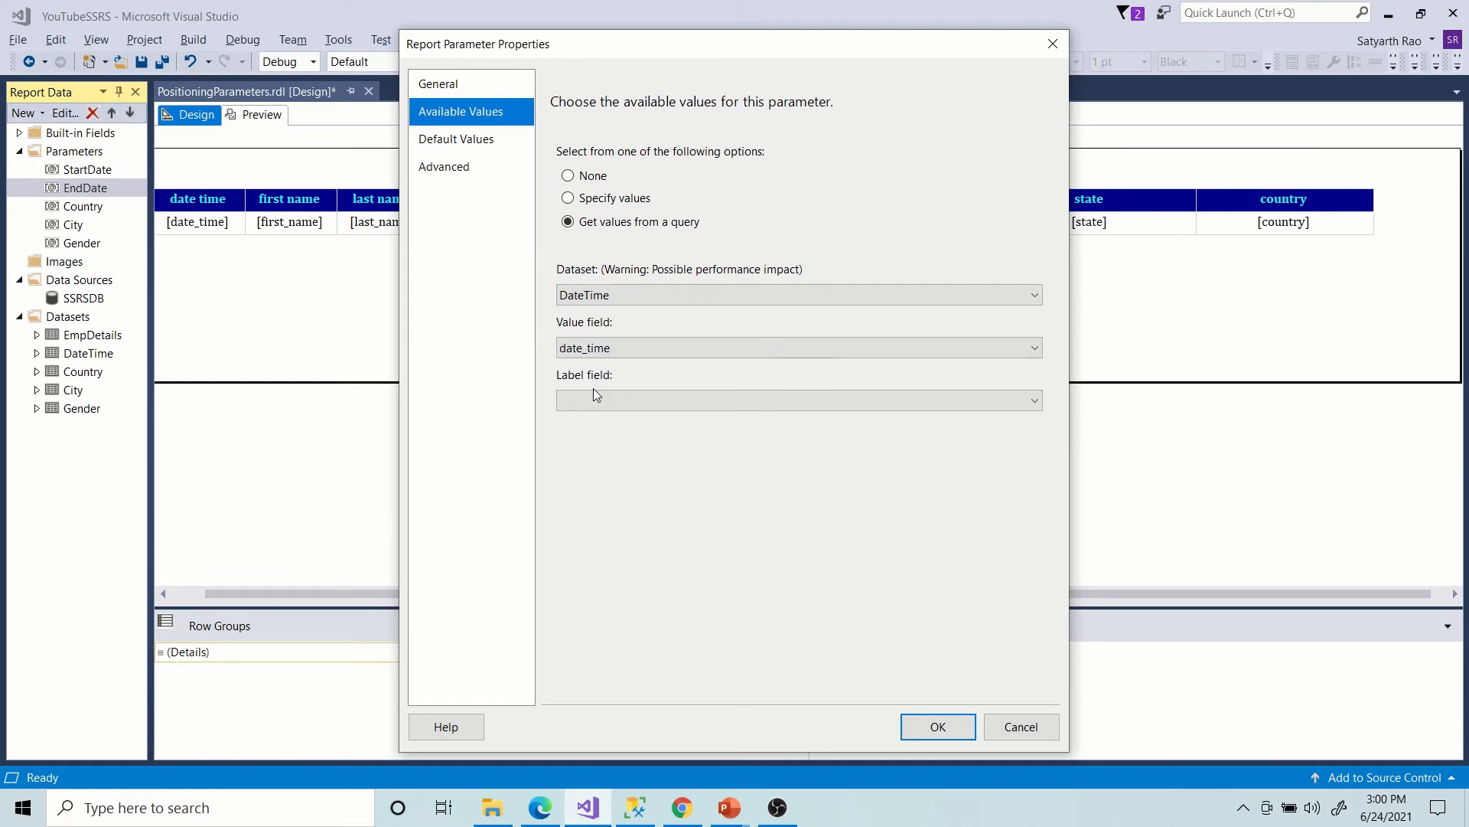
left_click(594, 392)
left_click(598, 418)
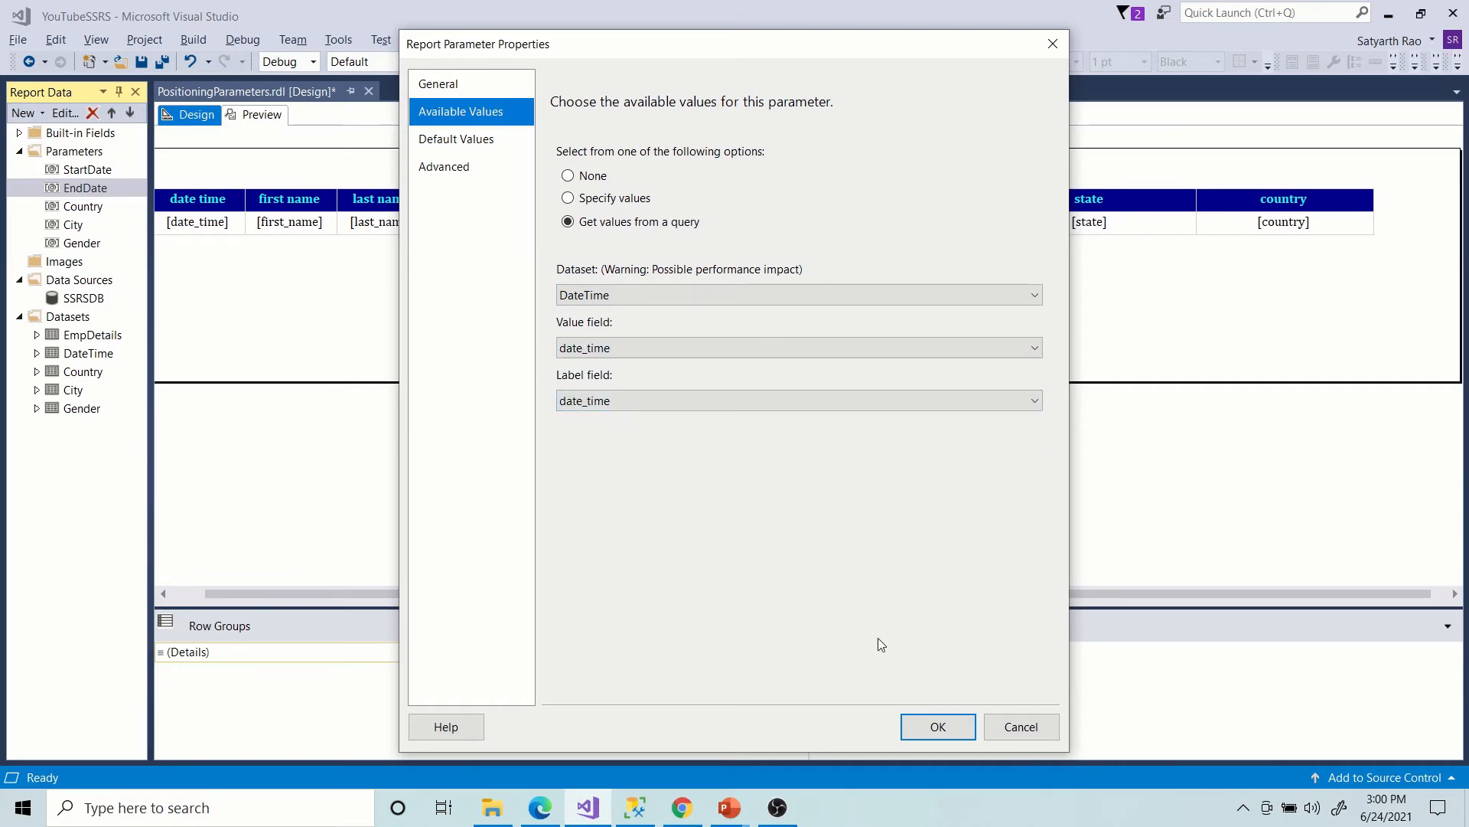
left_click(914, 723)
Set the Country parameter's available values to come from the Country dataset, with country as both value and label field.
double_click(84, 206)
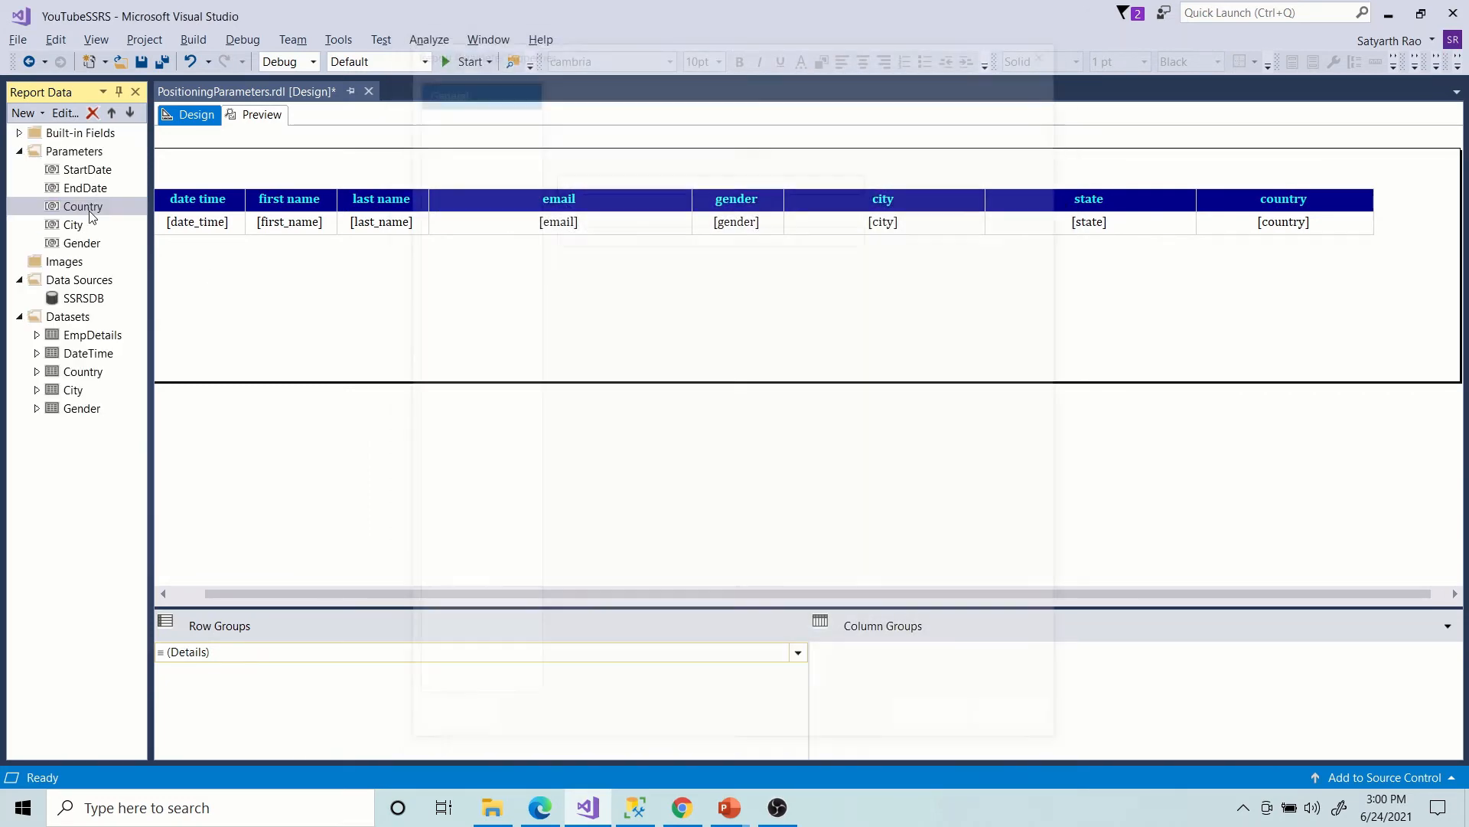
left_click(467, 128)
left_click(469, 121)
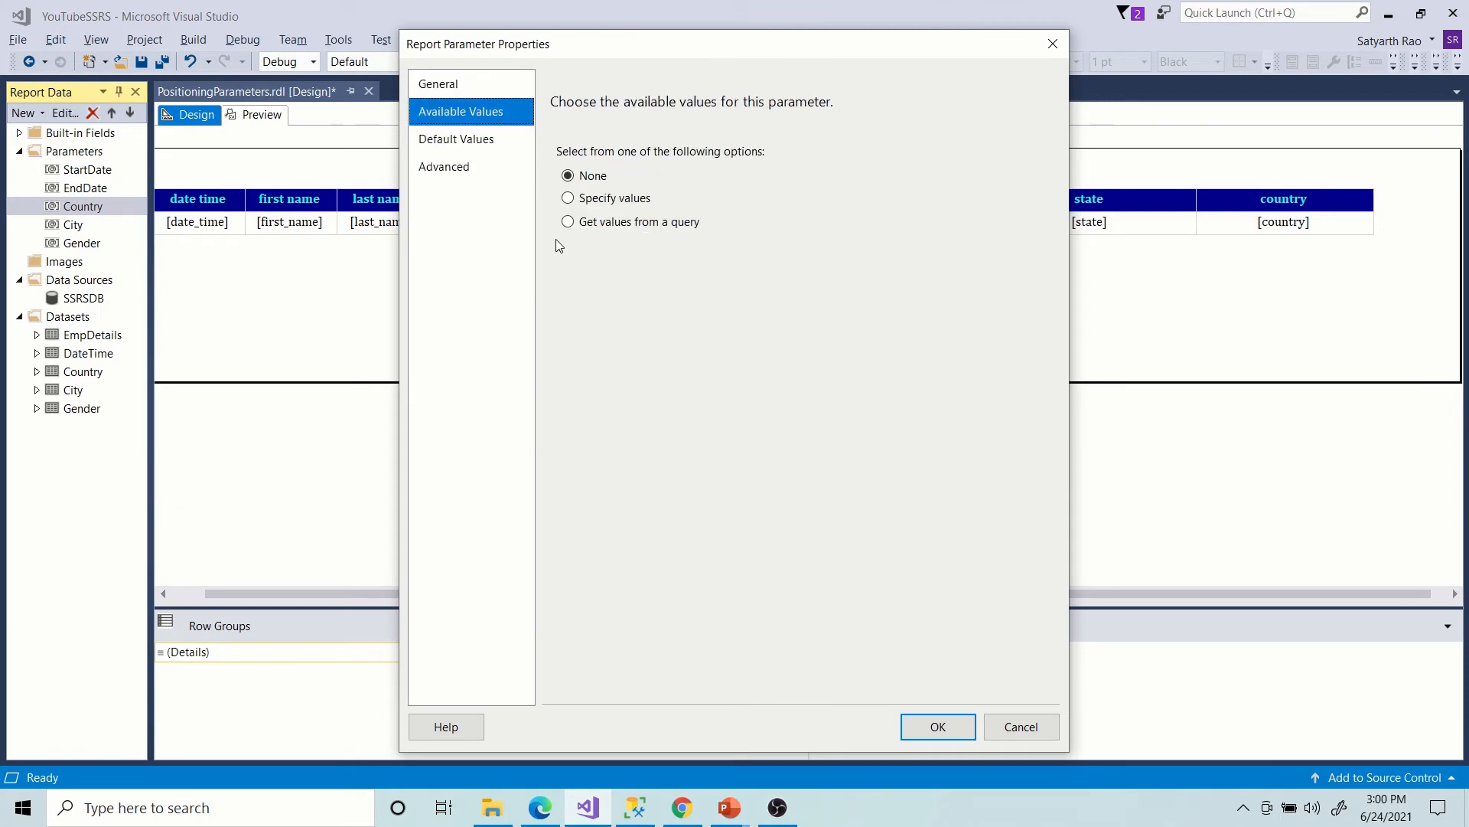
left_click(569, 222)
left_click(613, 292)
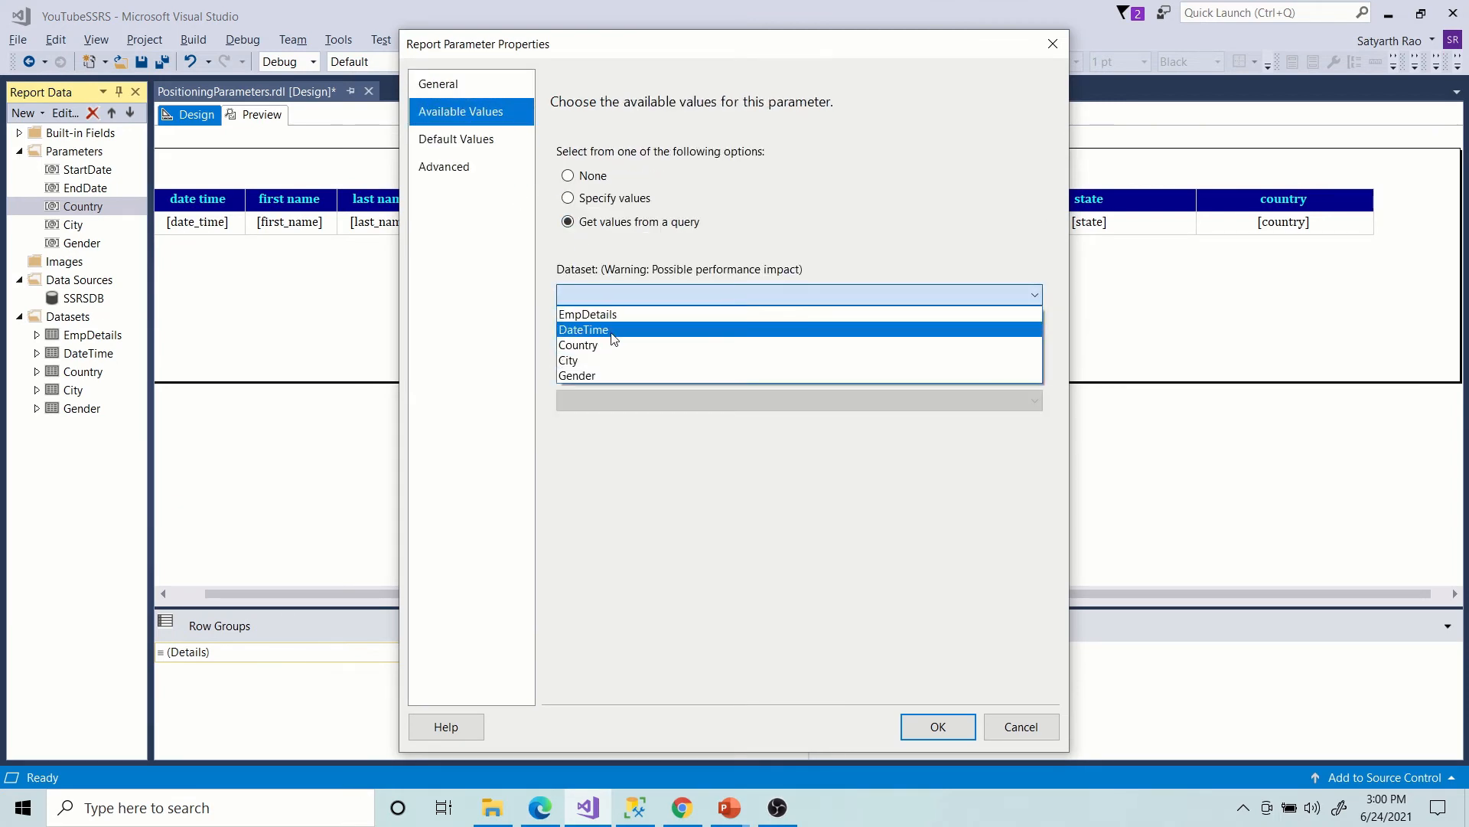
left_click(612, 345)
left_click(604, 347)
left_click(602, 359)
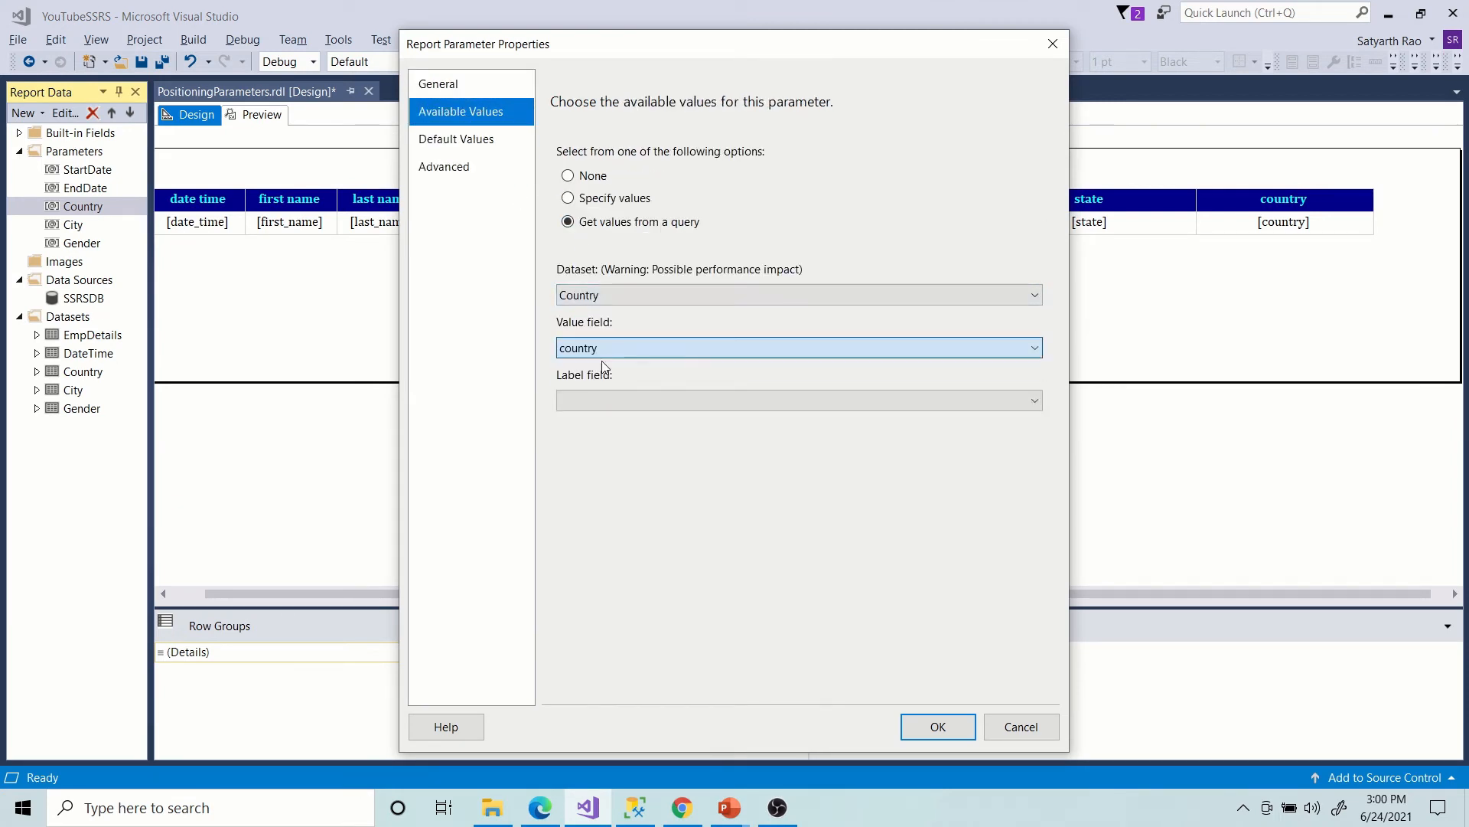
left_click(603, 397)
left_click(594, 420)
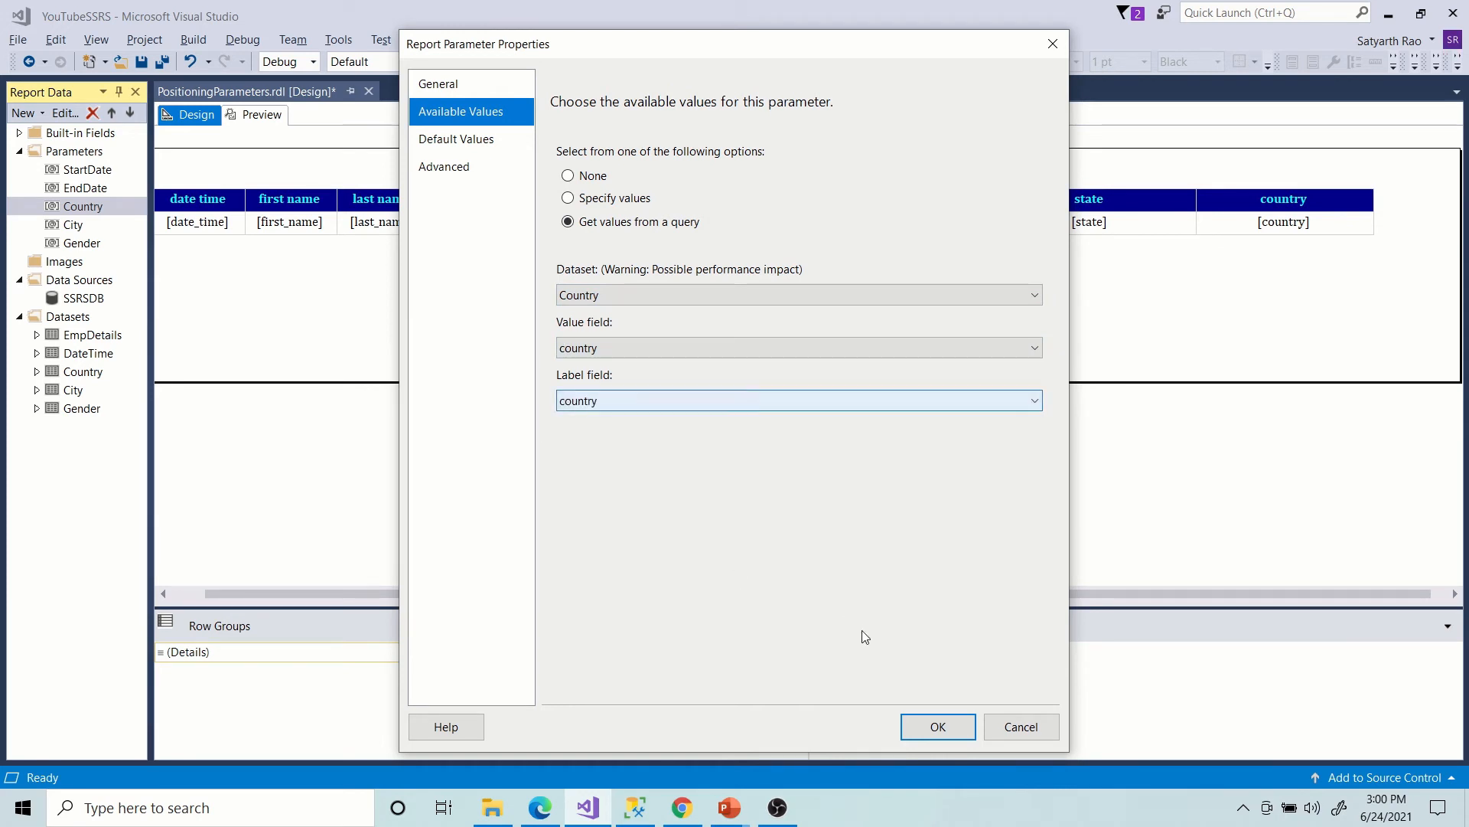
left_click(928, 731)
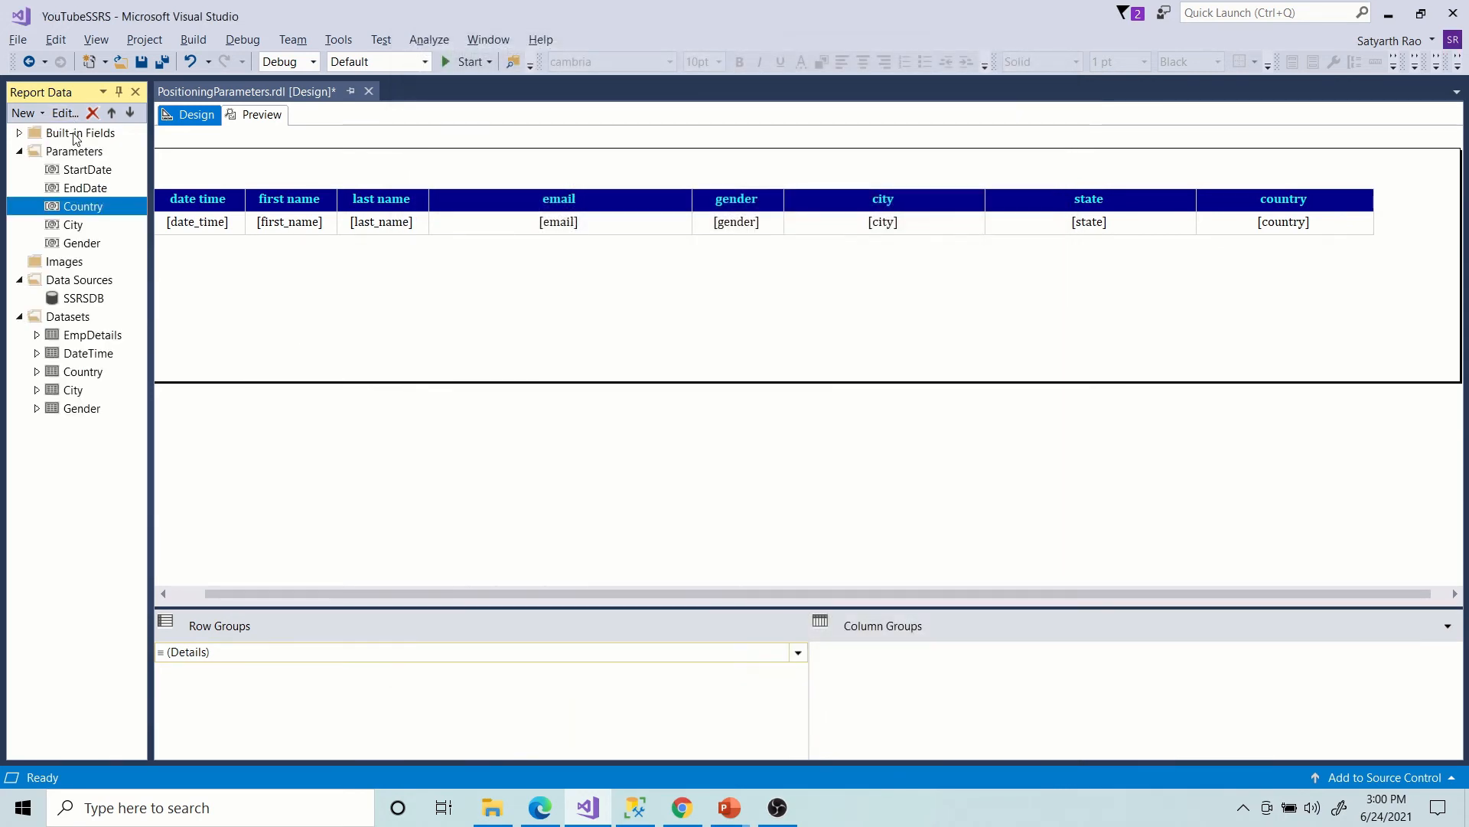
Set the City parameter's available values to come from the City dataset, with city as both value and label field.
double_click(84, 225)
left_click(453, 115)
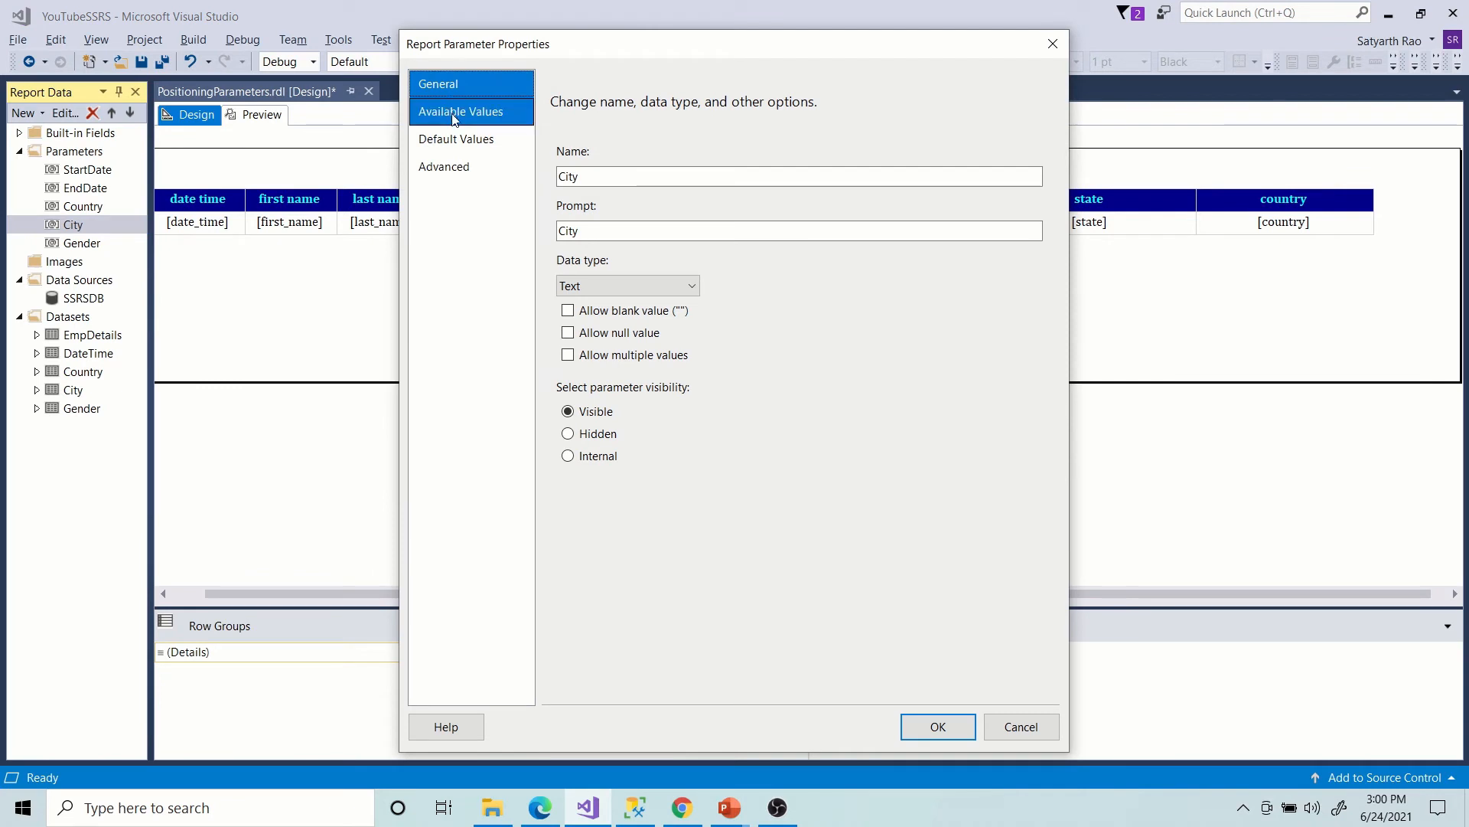
left_click(567, 222)
left_click(593, 294)
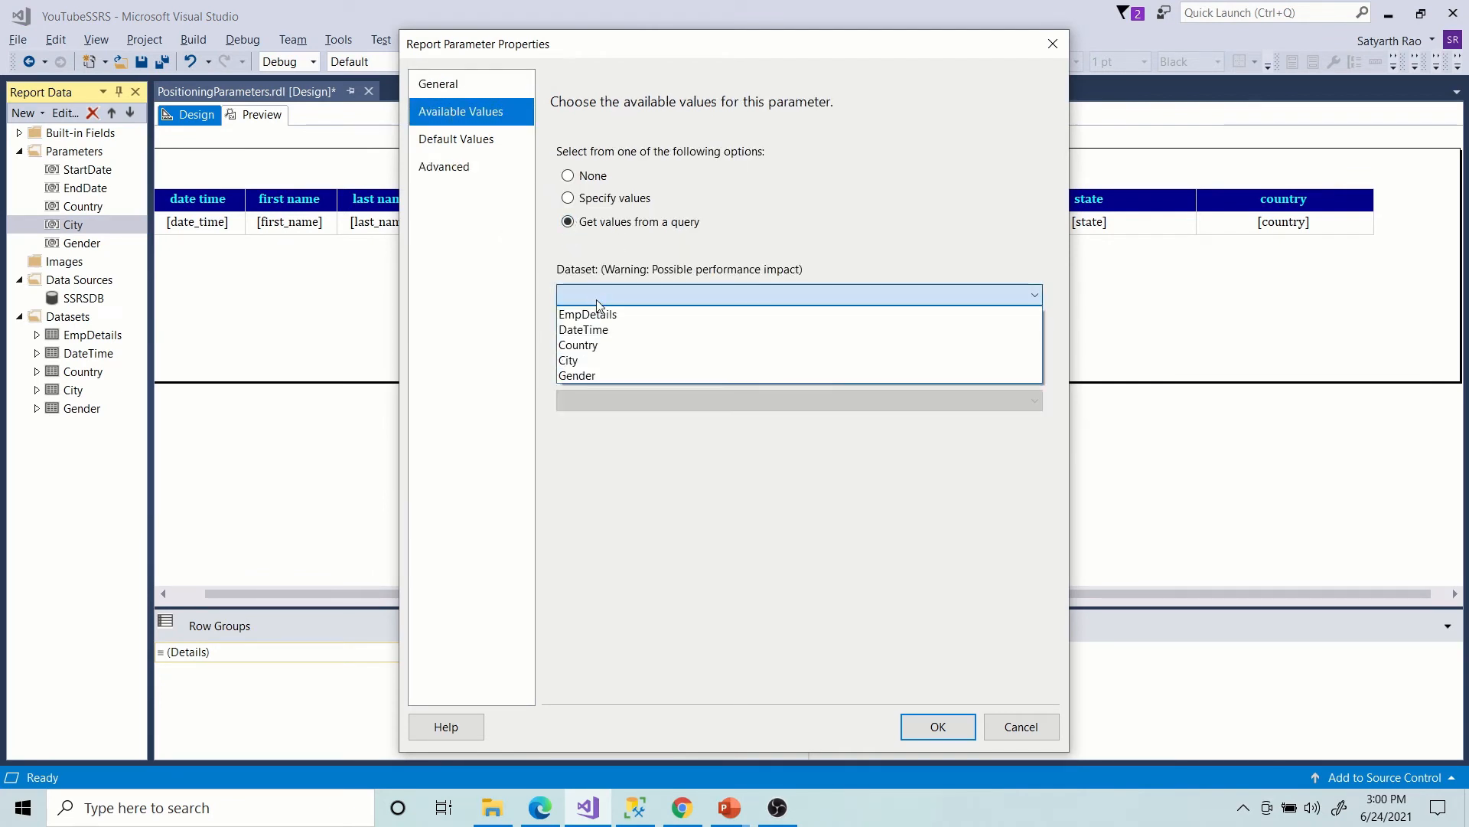
left_click(591, 360)
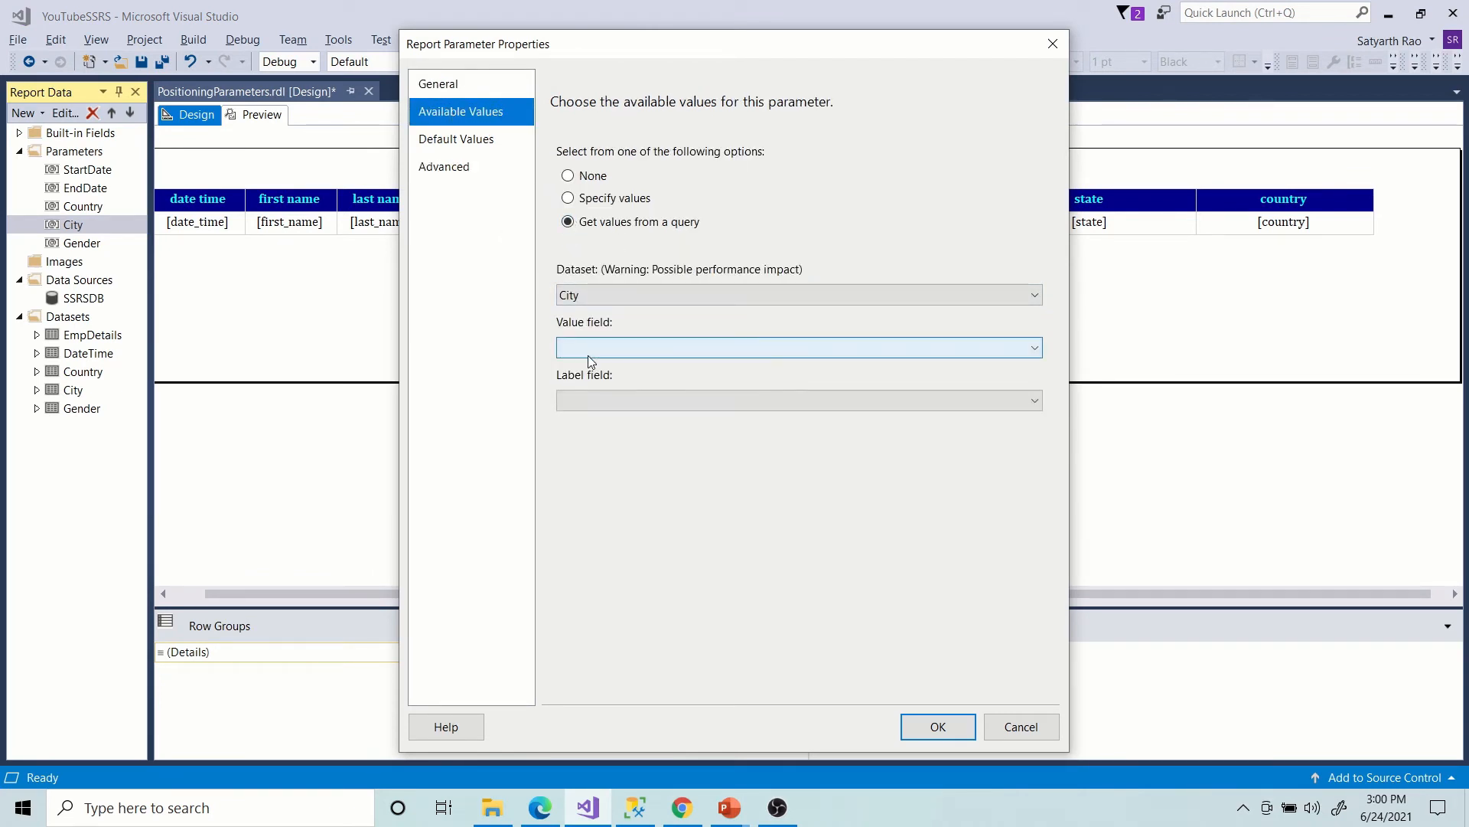
left_click(585, 349)
left_click(583, 366)
left_click(580, 393)
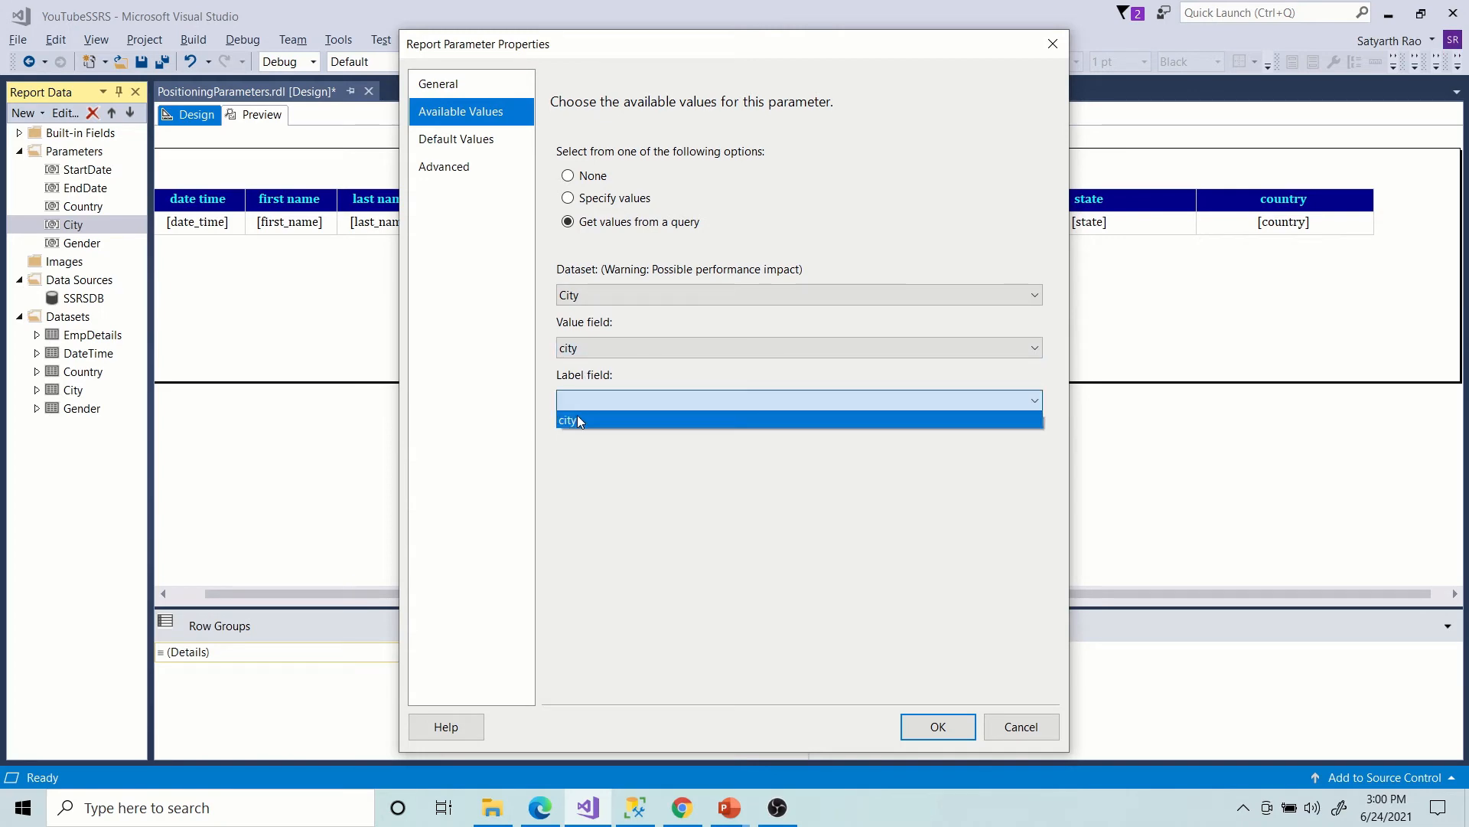
left_click(577, 415)
left_click(935, 724)
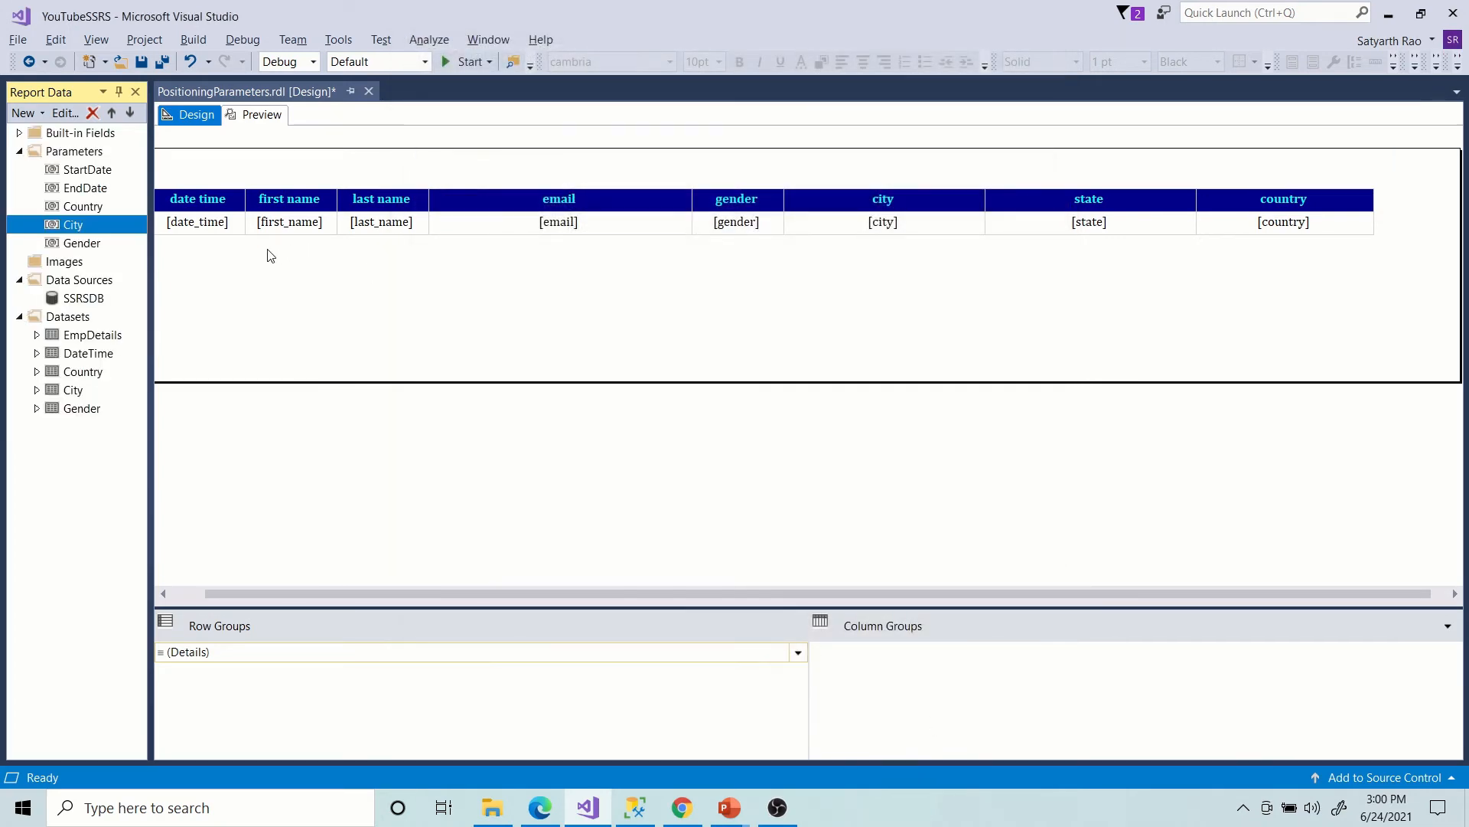
Set the Gender parameter's available values to come from the Gender dataset, with gender as both value and label field.
double_click(84, 244)
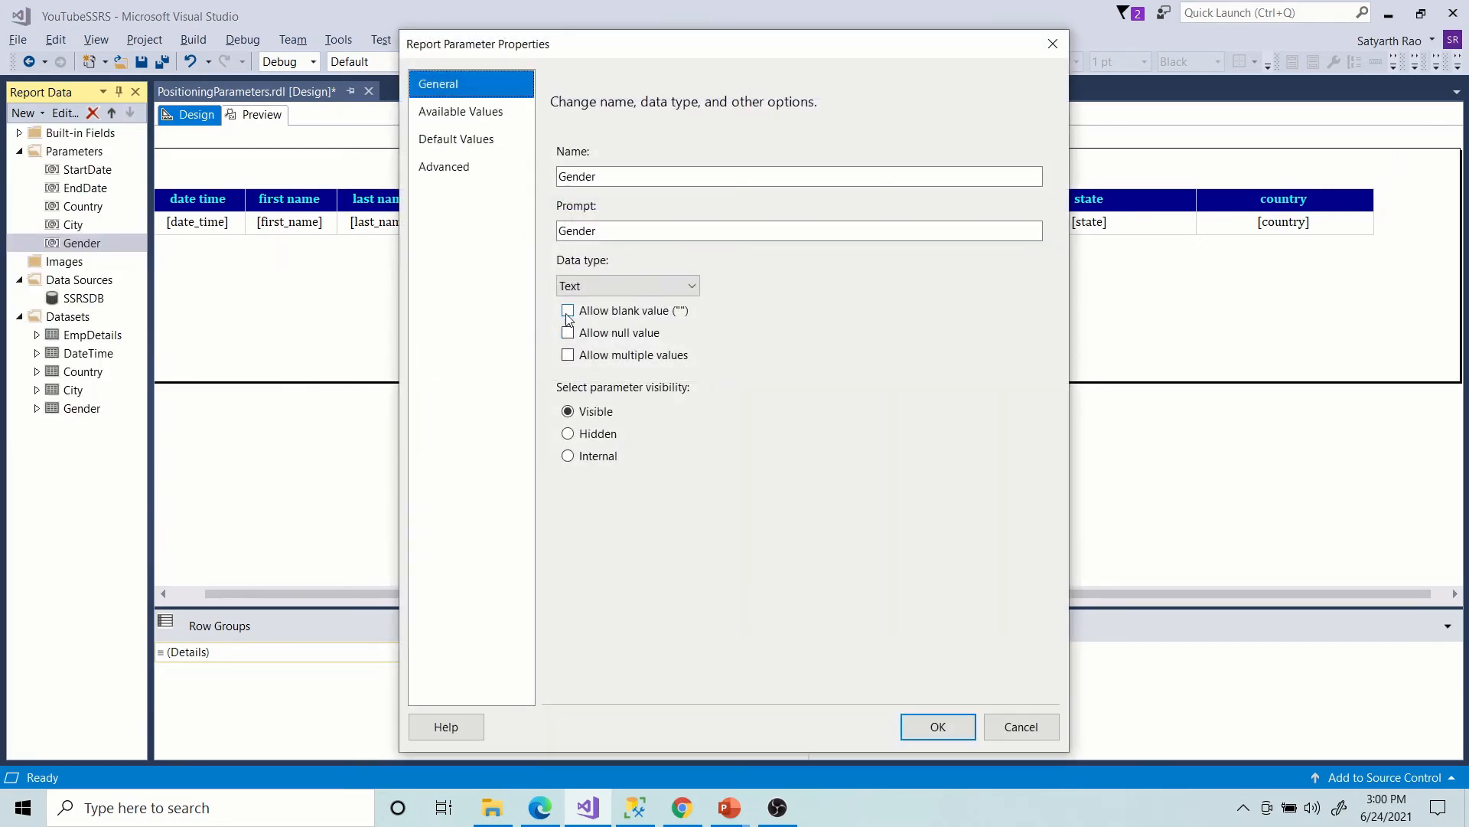
left_click(461, 112)
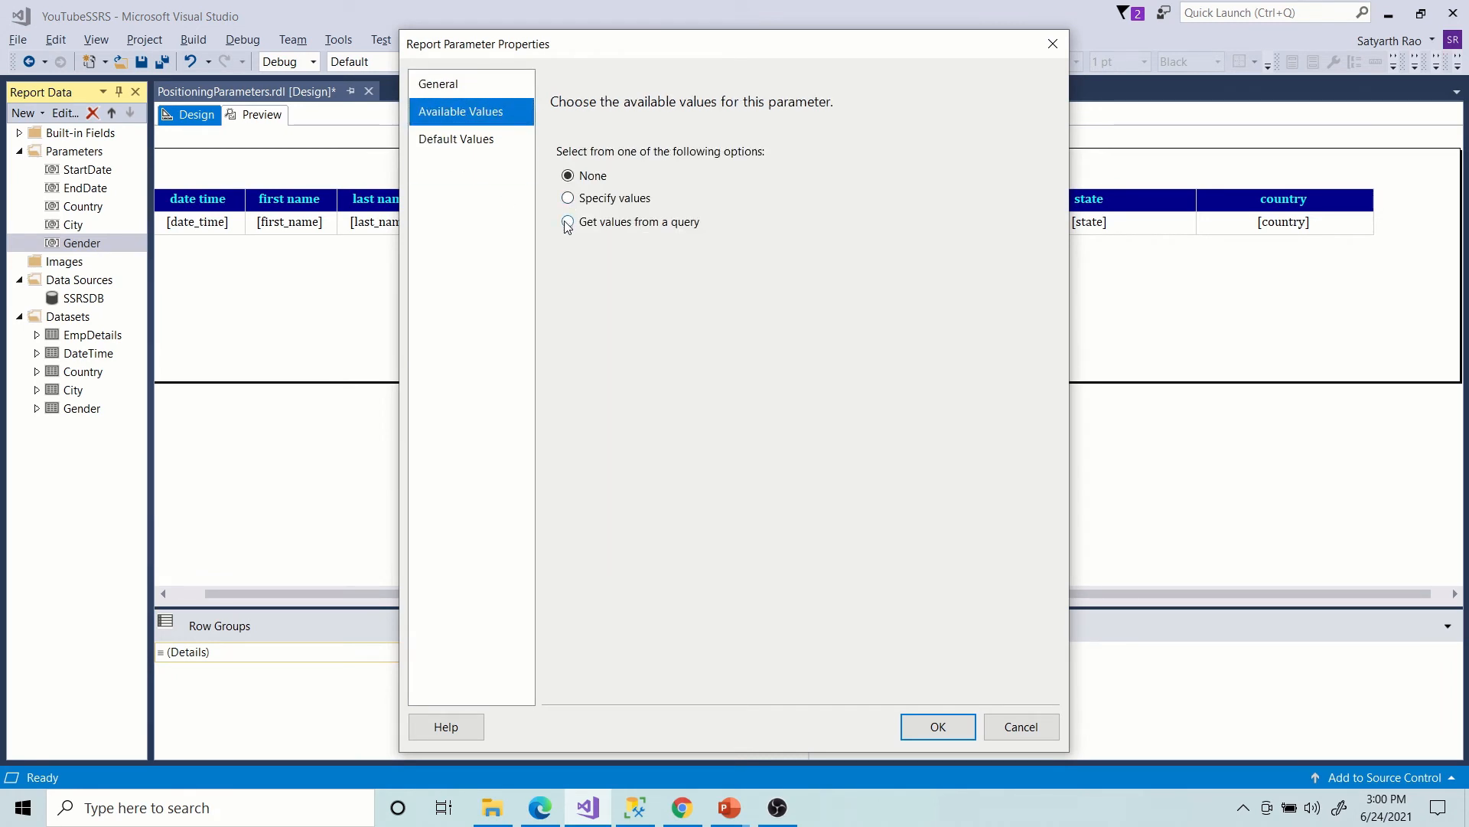
left_click(567, 222)
left_click(594, 296)
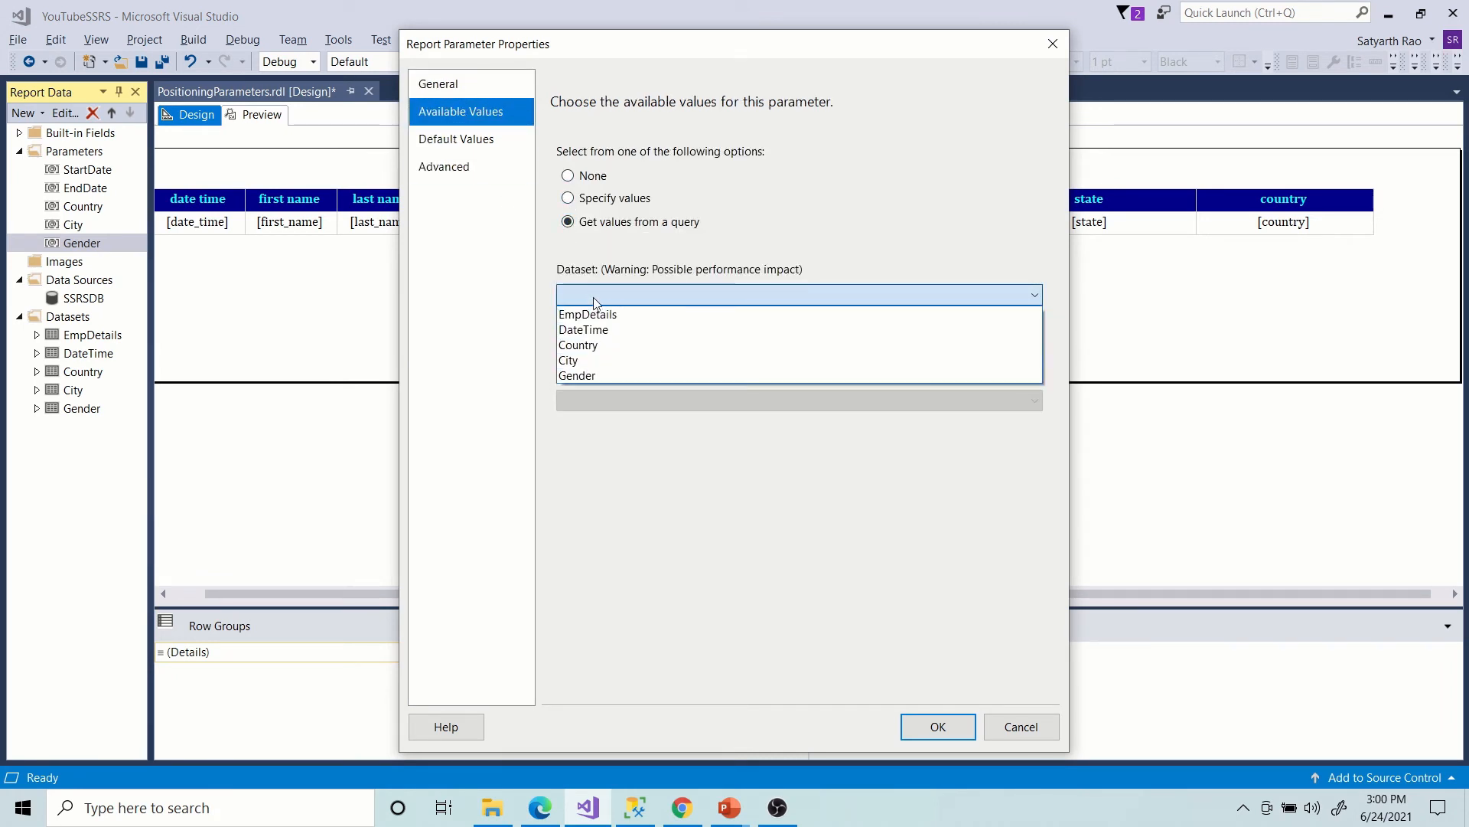
left_click(586, 375)
left_click(600, 348)
left_click(599, 371)
left_click(598, 401)
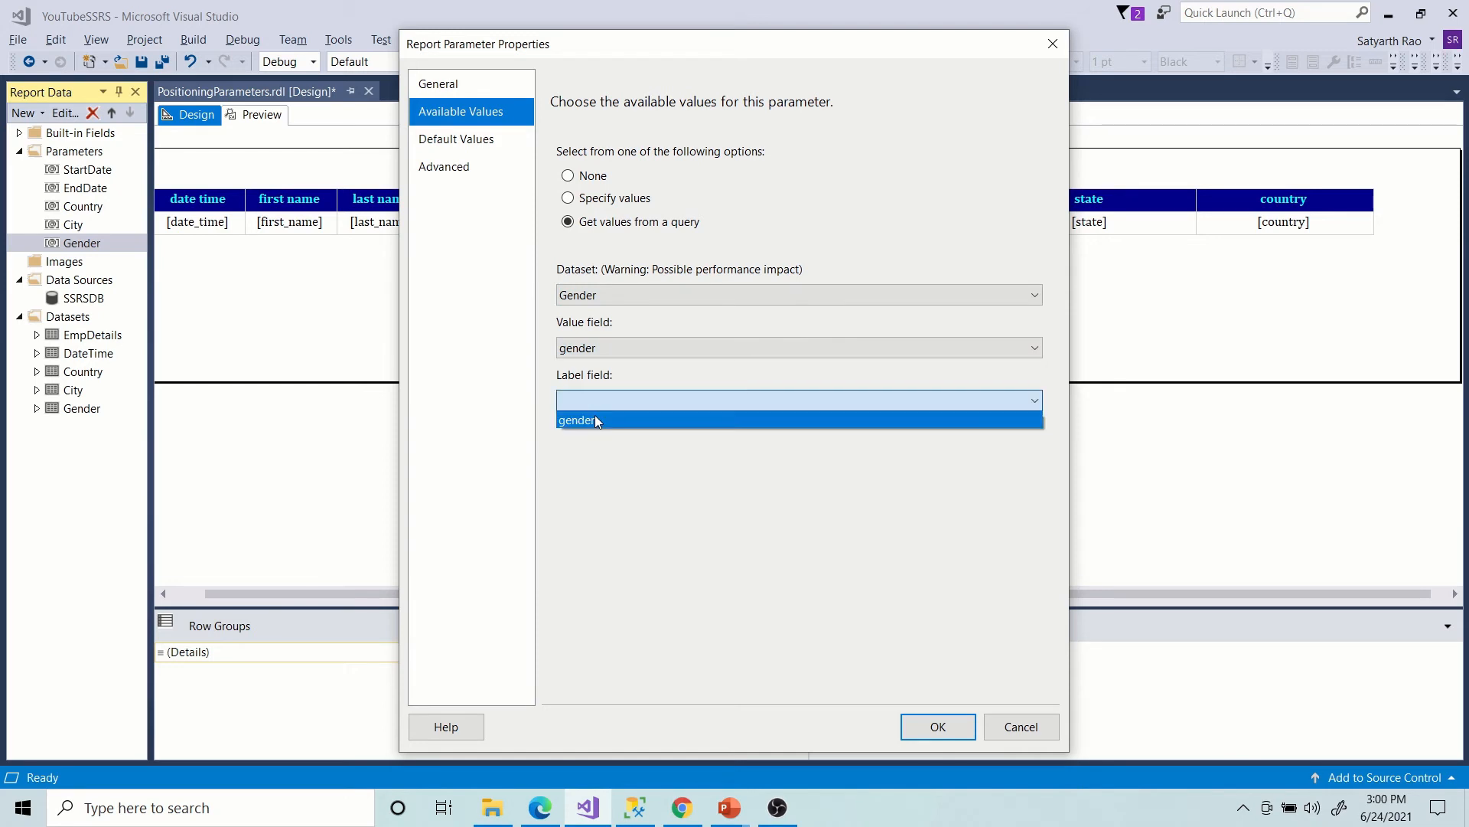
left_click(595, 416)
left_click(928, 727)
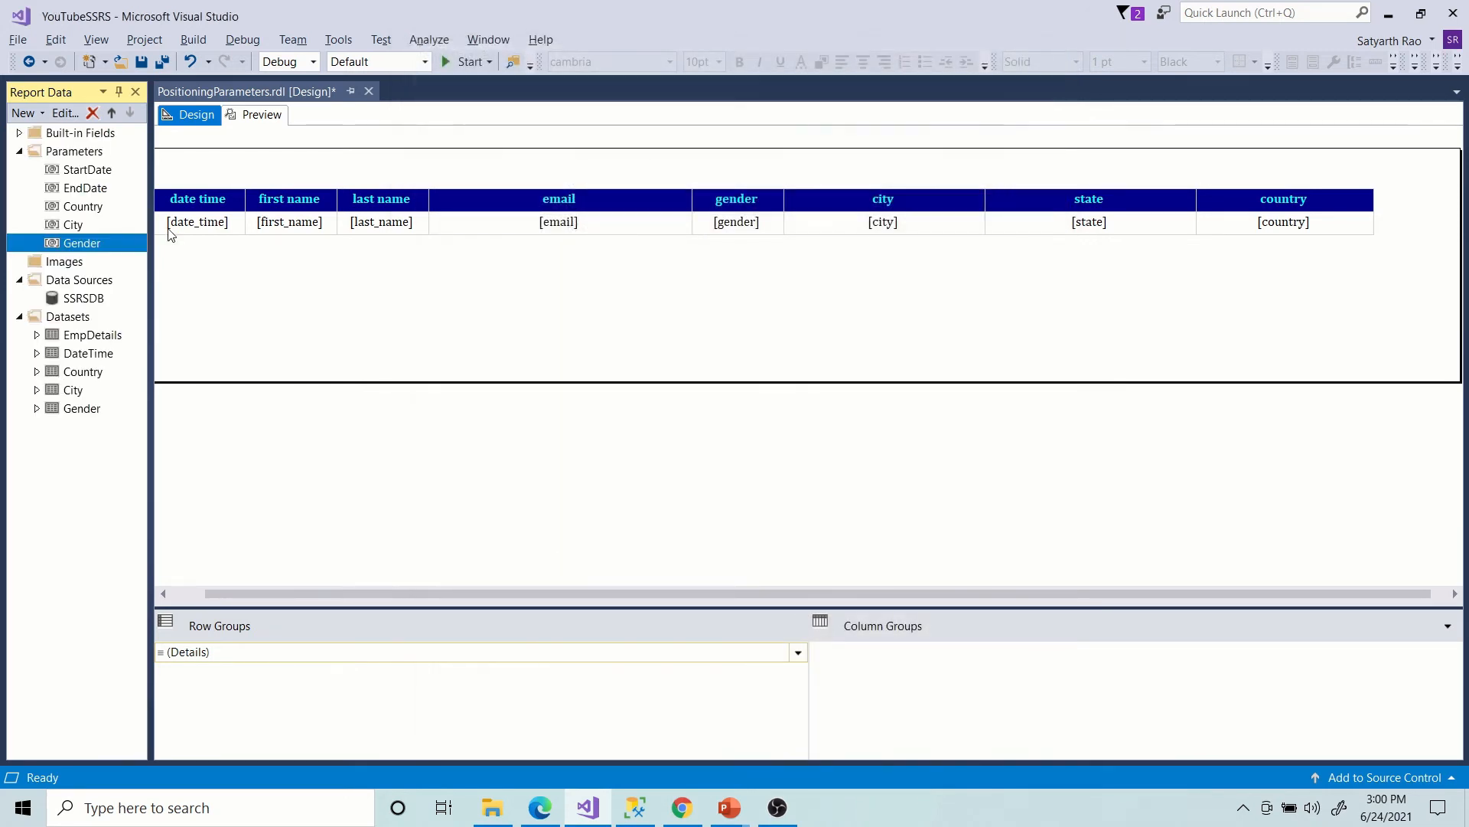
Preview the report and examine the selectable values of the Start Date, End Date, Country, City and Gender parameters.
left_click(259, 115)
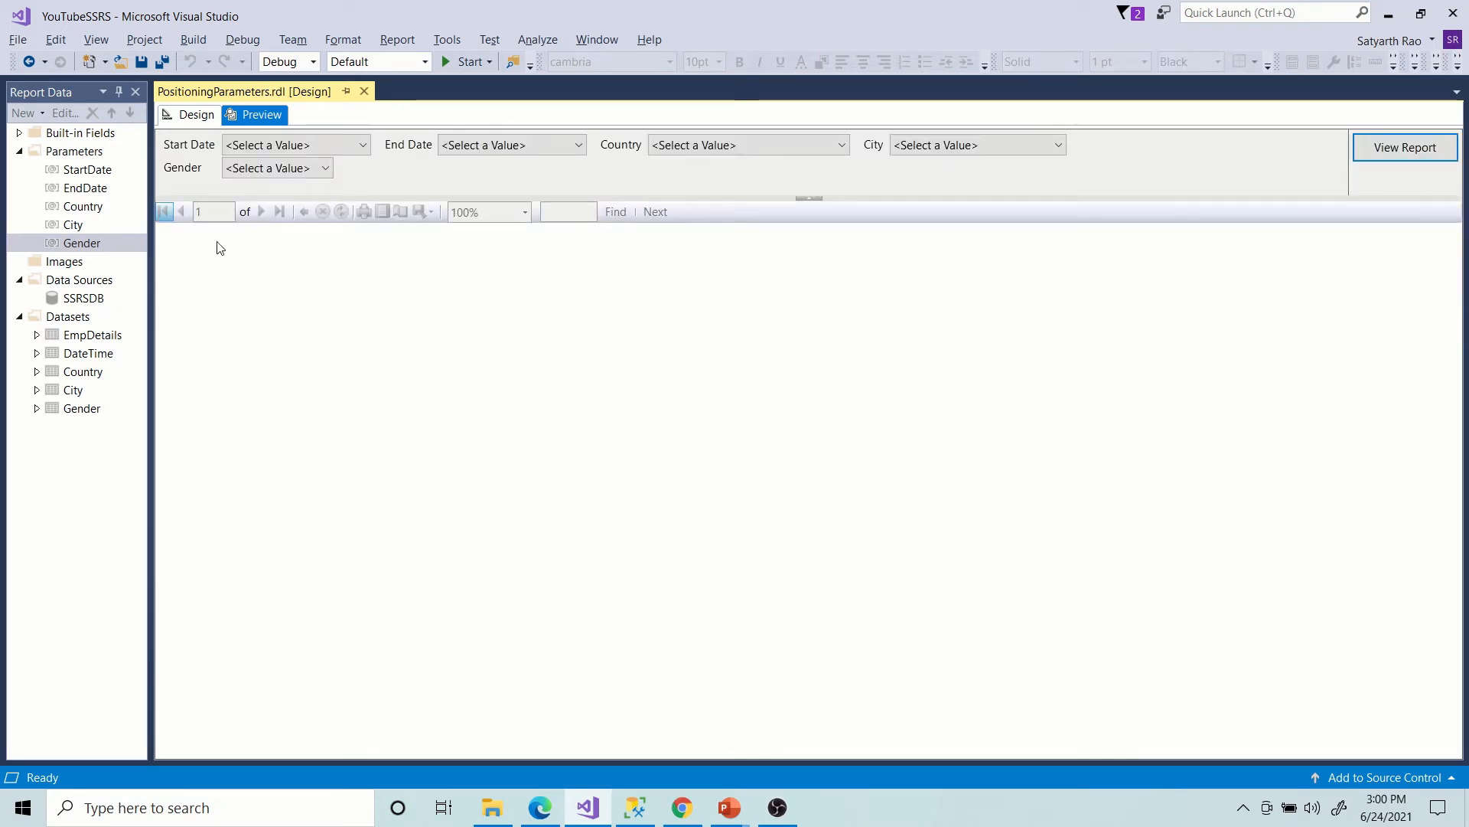
left_click(359, 146)
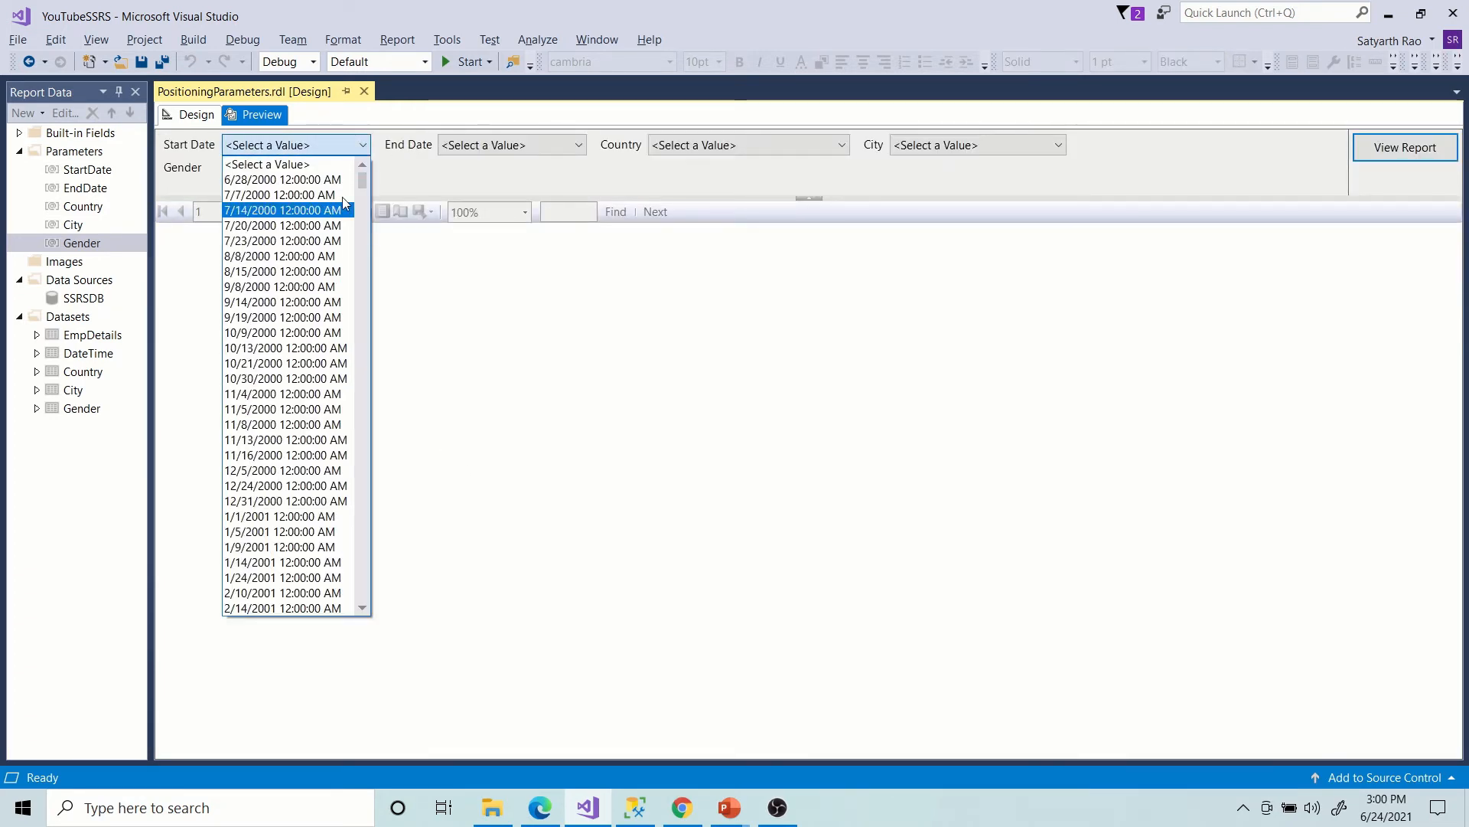
left_click(502, 146)
left_click(496, 146)
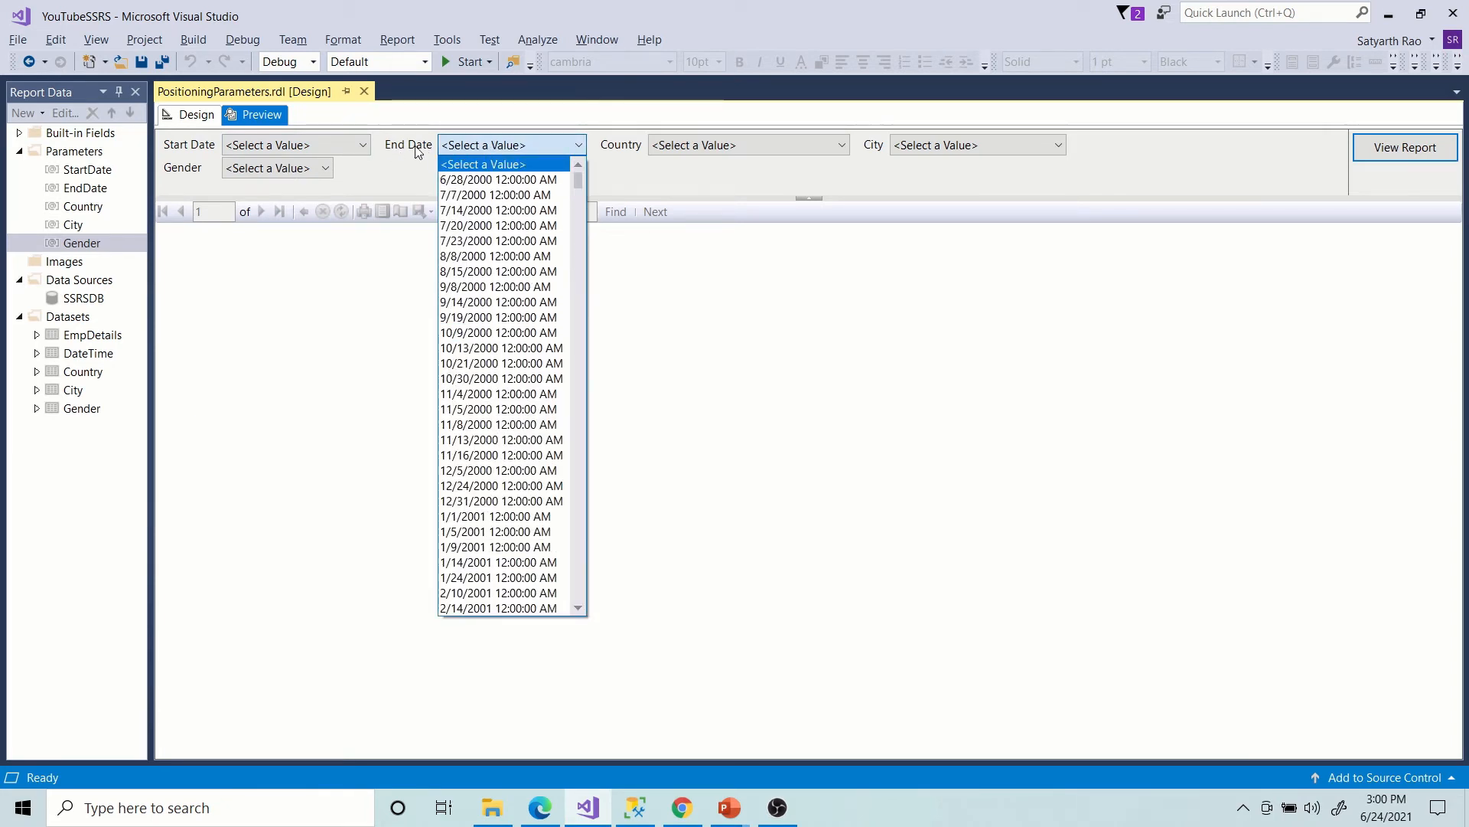
left_click(686, 145)
left_click(693, 146)
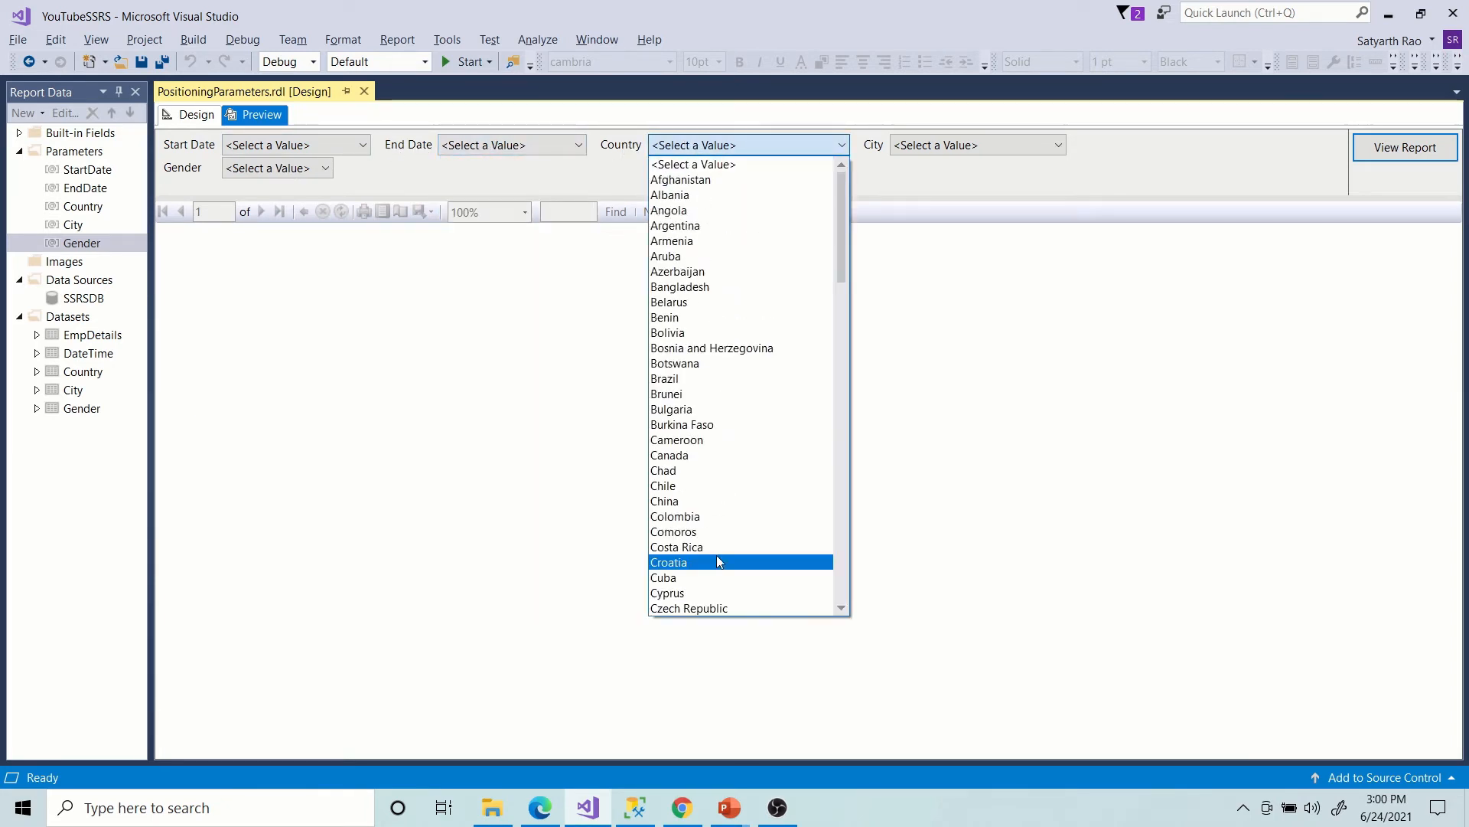
left_click(949, 147)
left_click(935, 146)
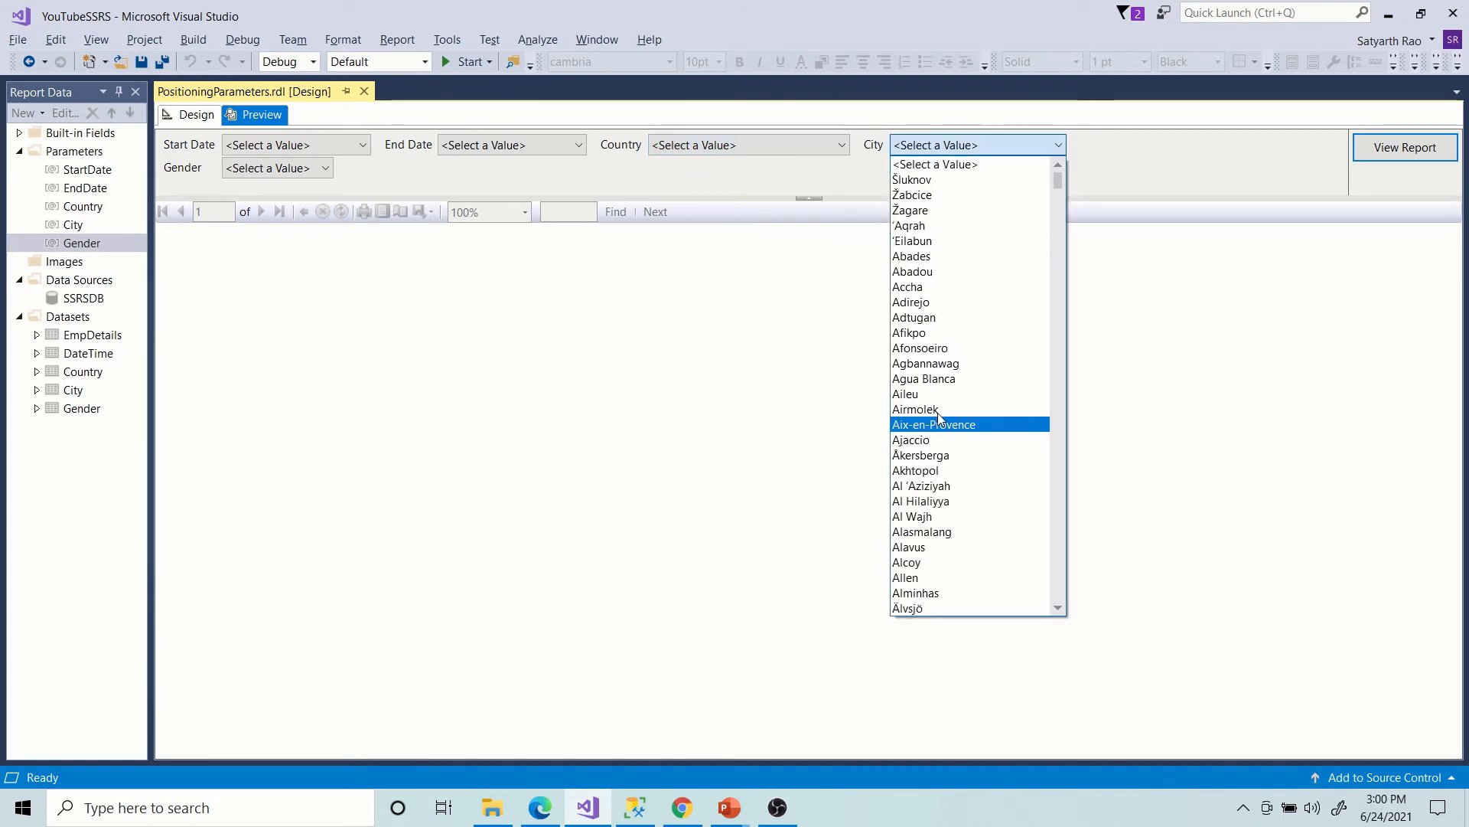
left_click(295, 168)
left_click(297, 169)
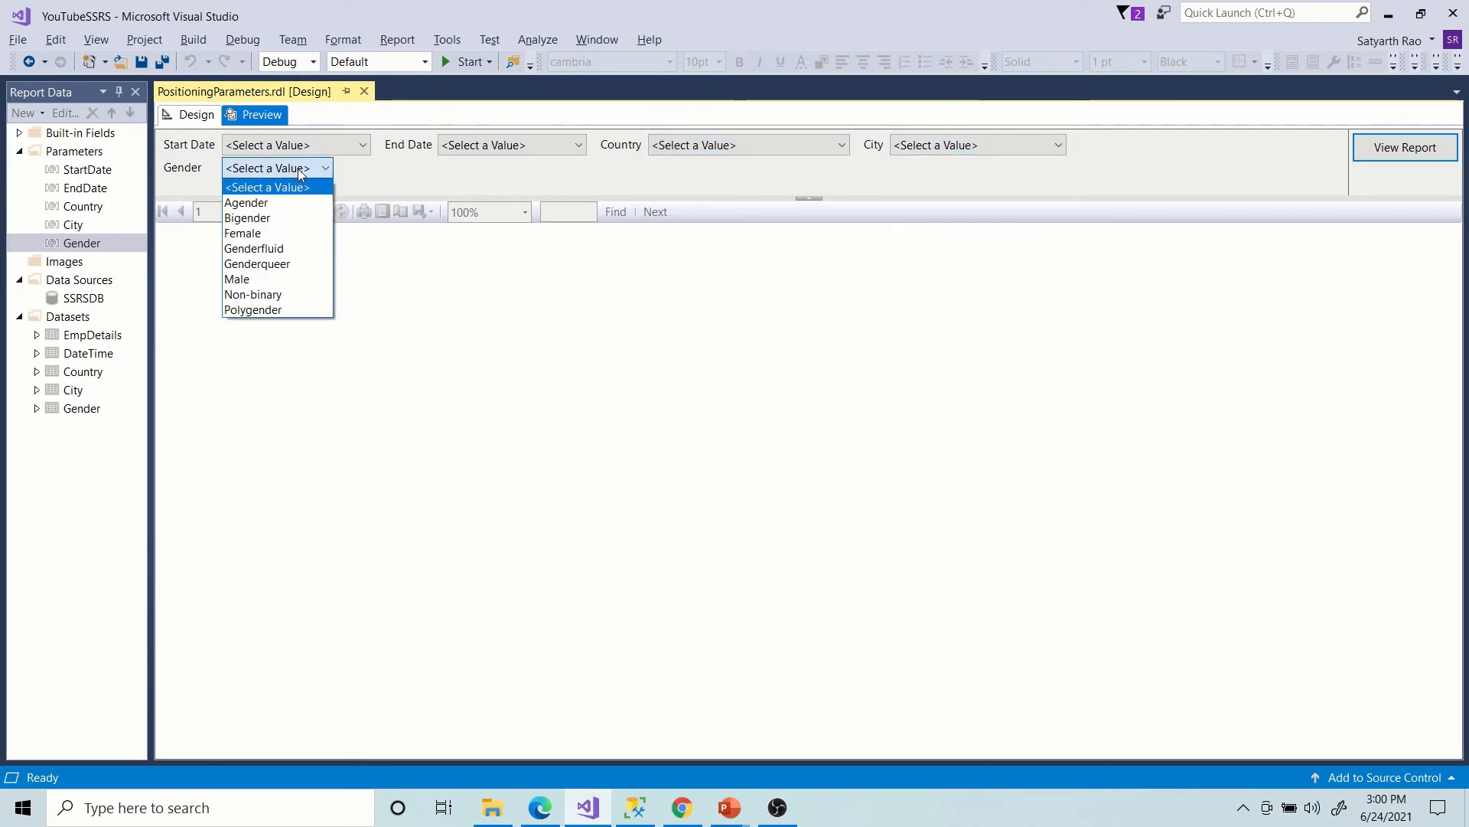
left_click(515, 344)
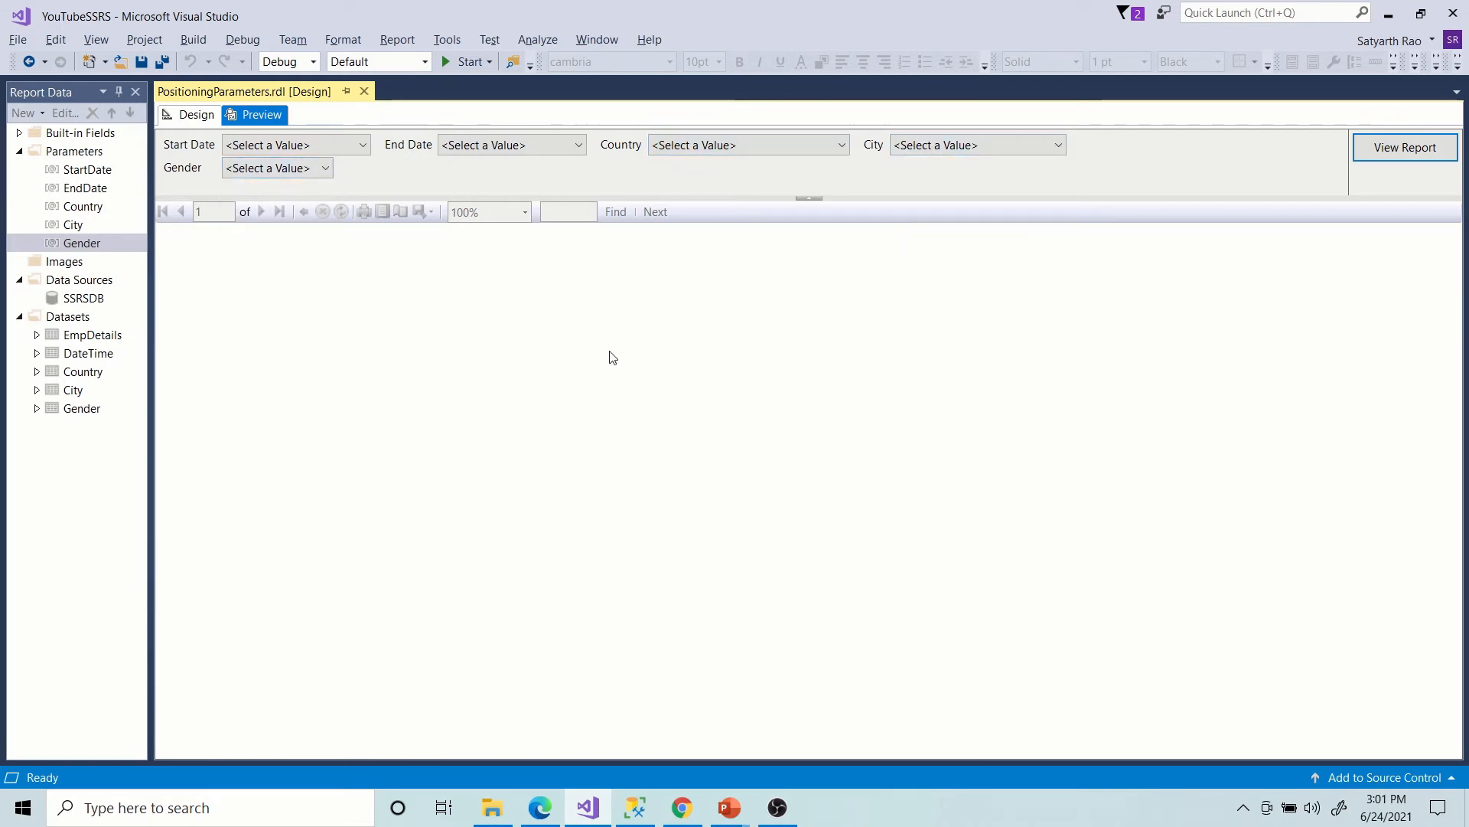
Return to the report design and show the Parameters layout grid above the report body.
left_click(197, 116)
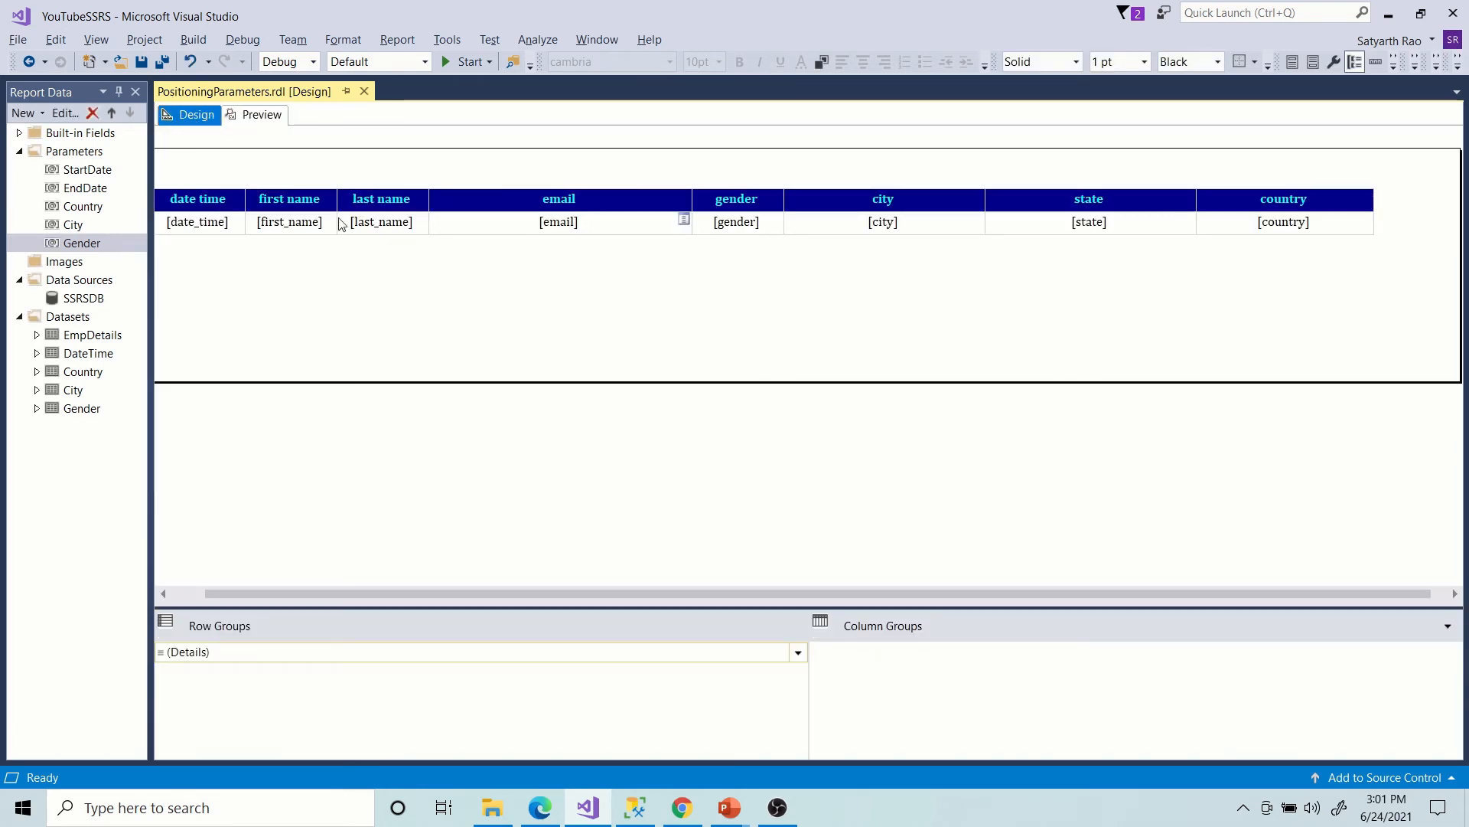
right_click(683, 311)
mouse_move(723, 382)
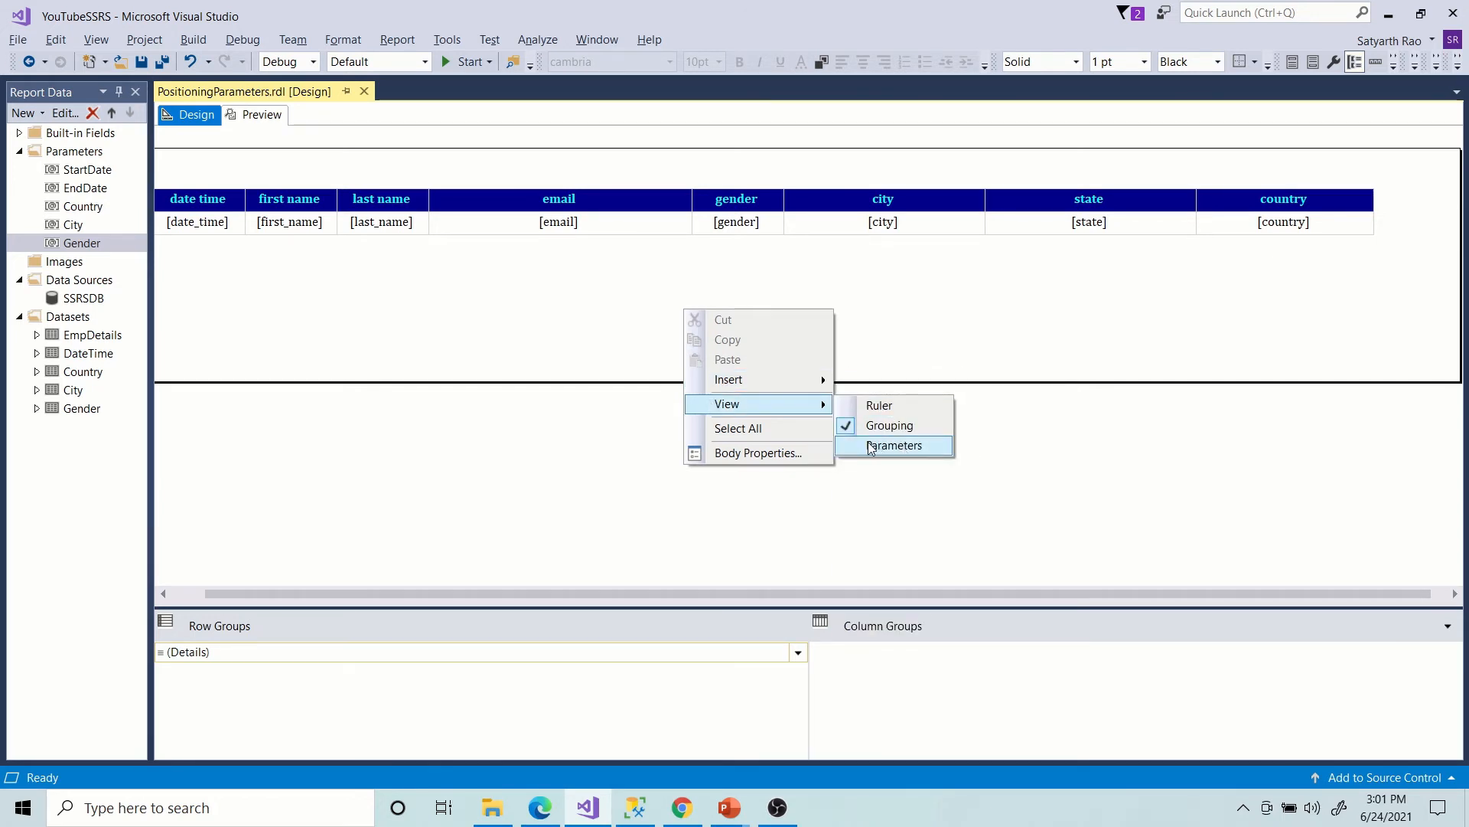
left_click(868, 449)
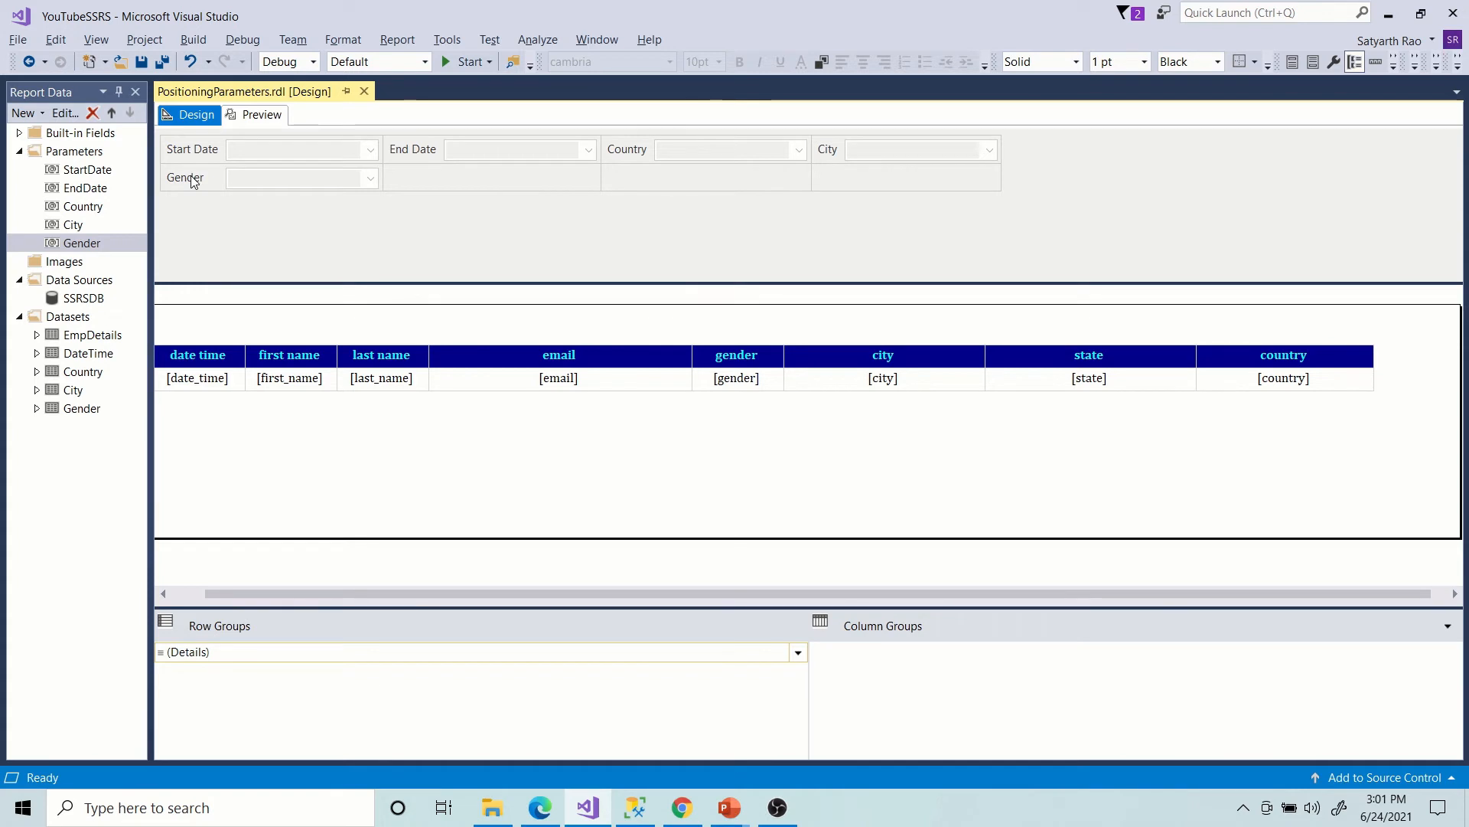
Move the Gender parameter to the empty cell directly below City in the parameter grid.
right_click(268, 178)
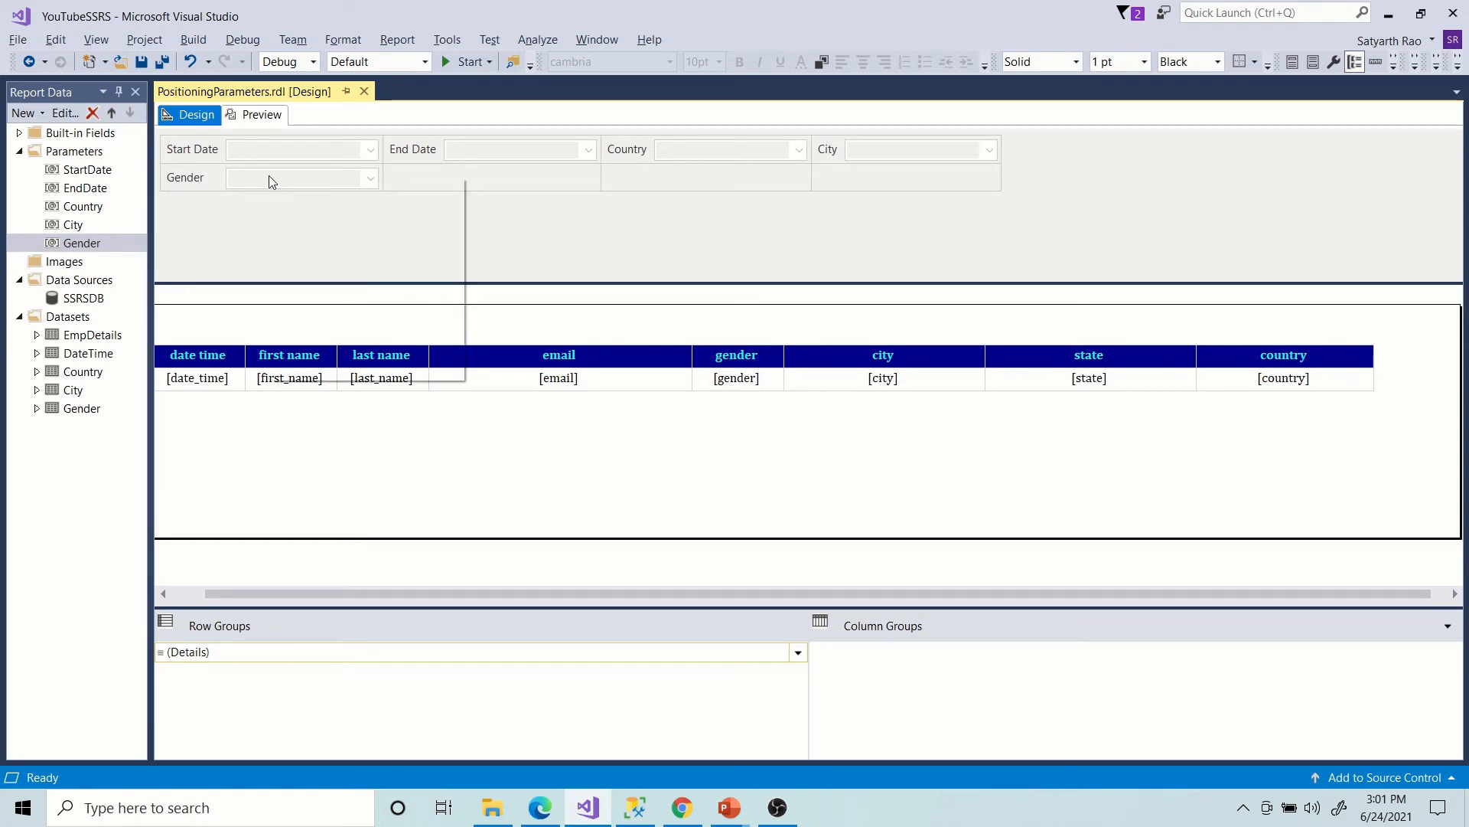
left_click(223, 178)
left_click_drag(322, 188, 844, 184)
left_click_drag(851, 184, 851, 181)
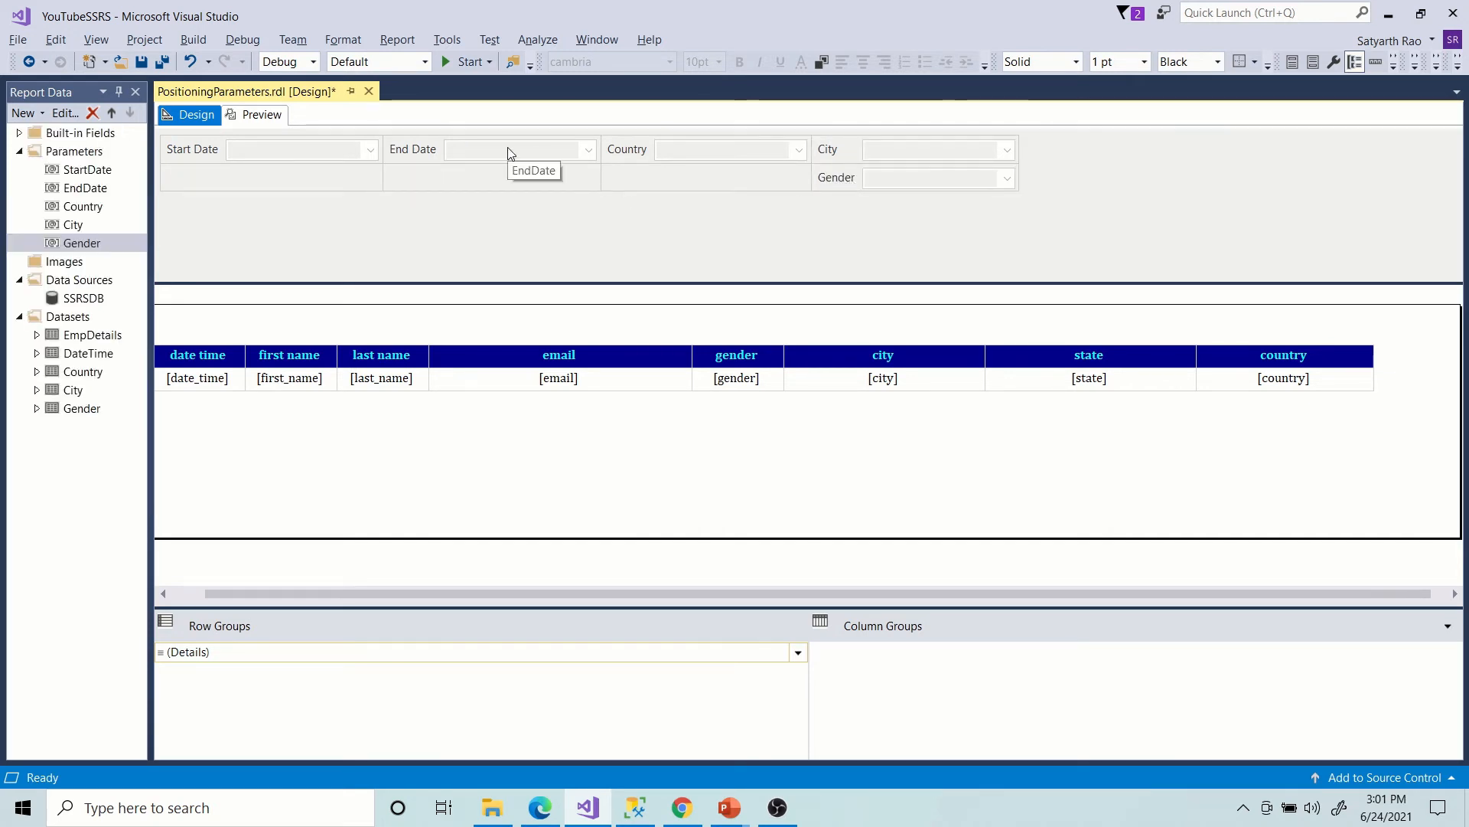
Rearrange the parameter grid with End Date below Start Date, Country above City in the second column, and Gender in the third column's first row.
left_click_drag(508, 149, 298, 176)
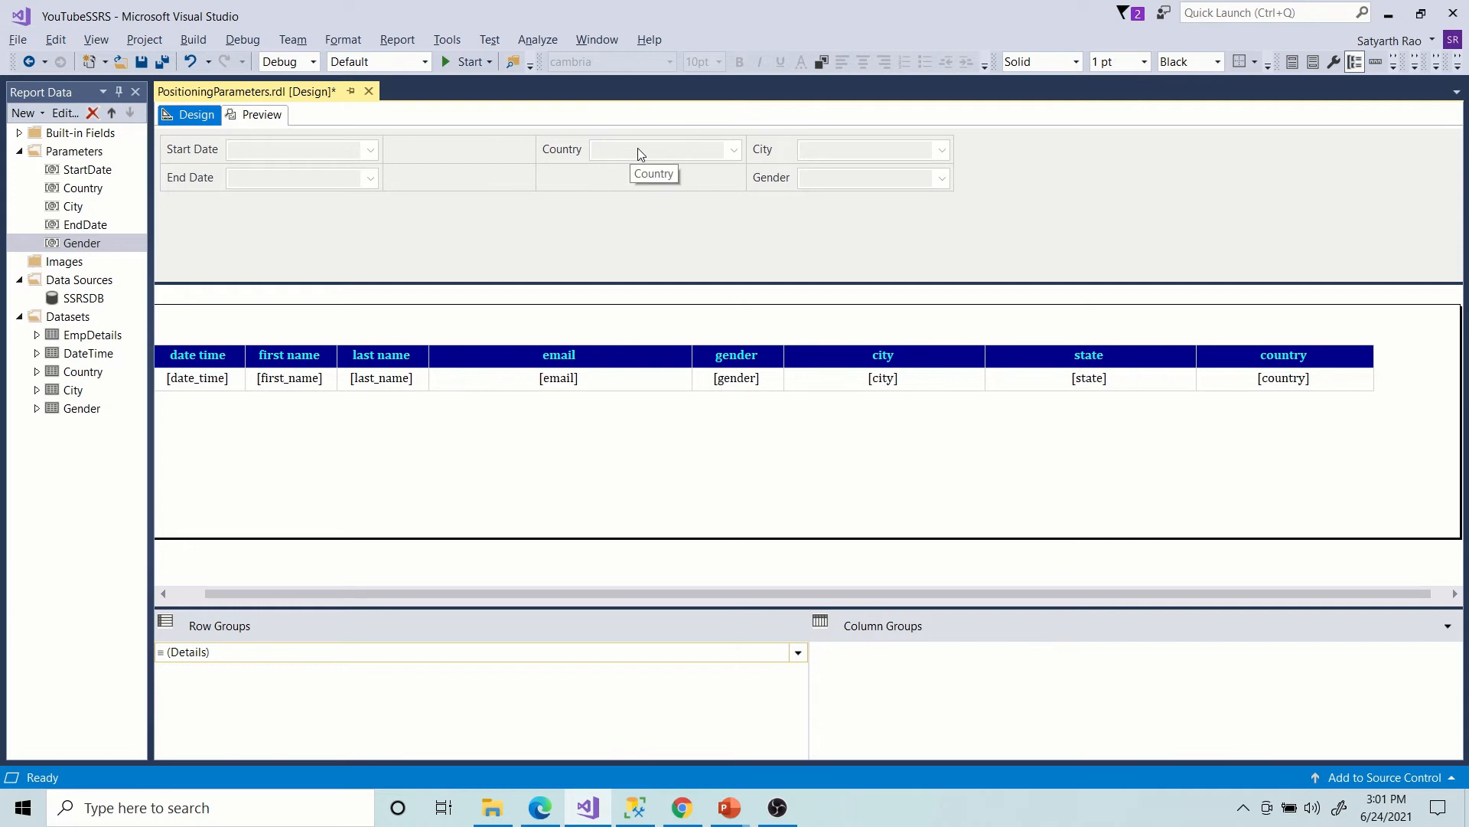
left_click_drag(637, 149, 498, 150)
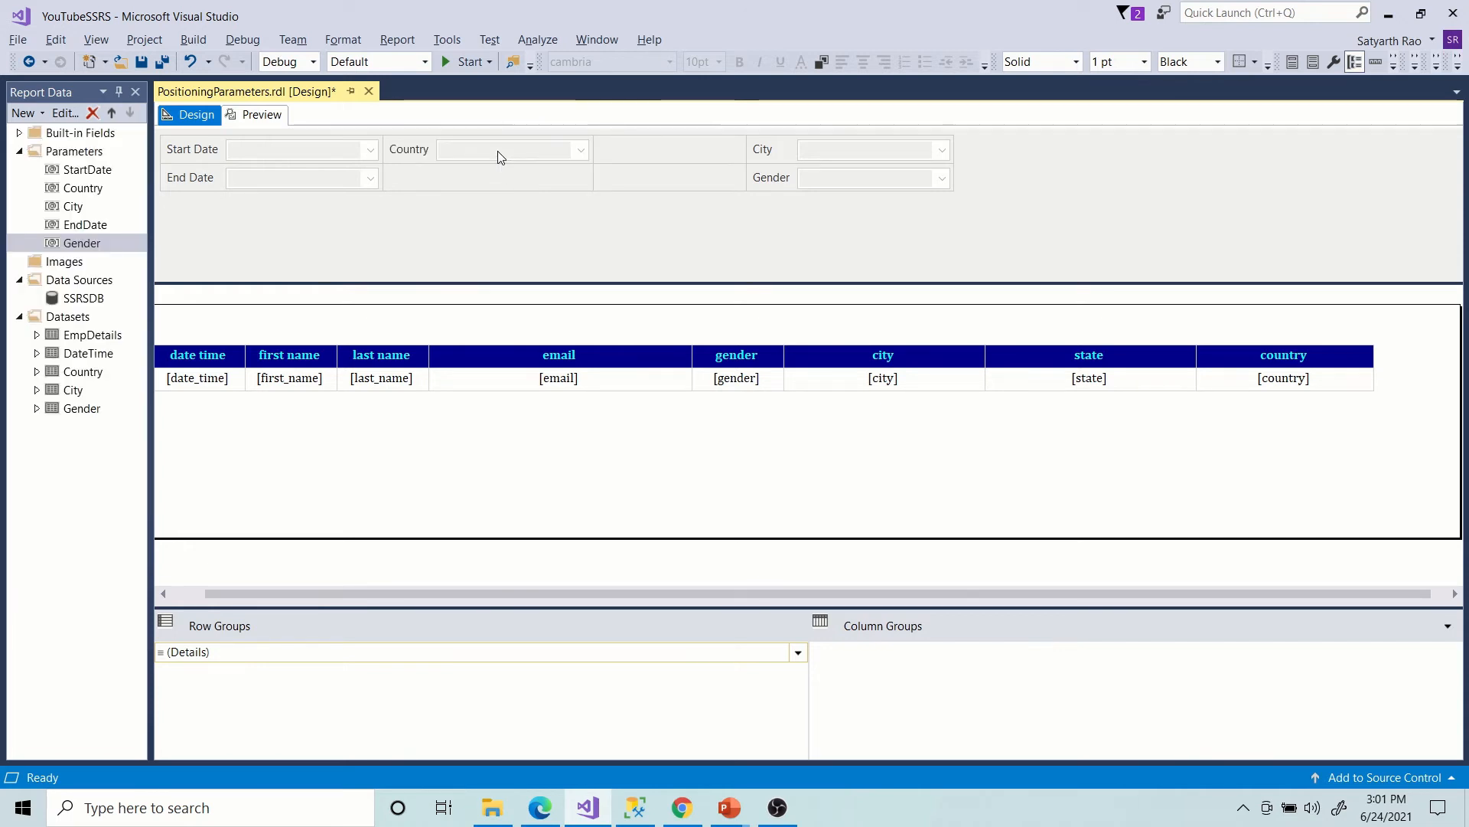
left_click_drag(872, 154, 511, 177)
left_click_drag(830, 182, 702, 150)
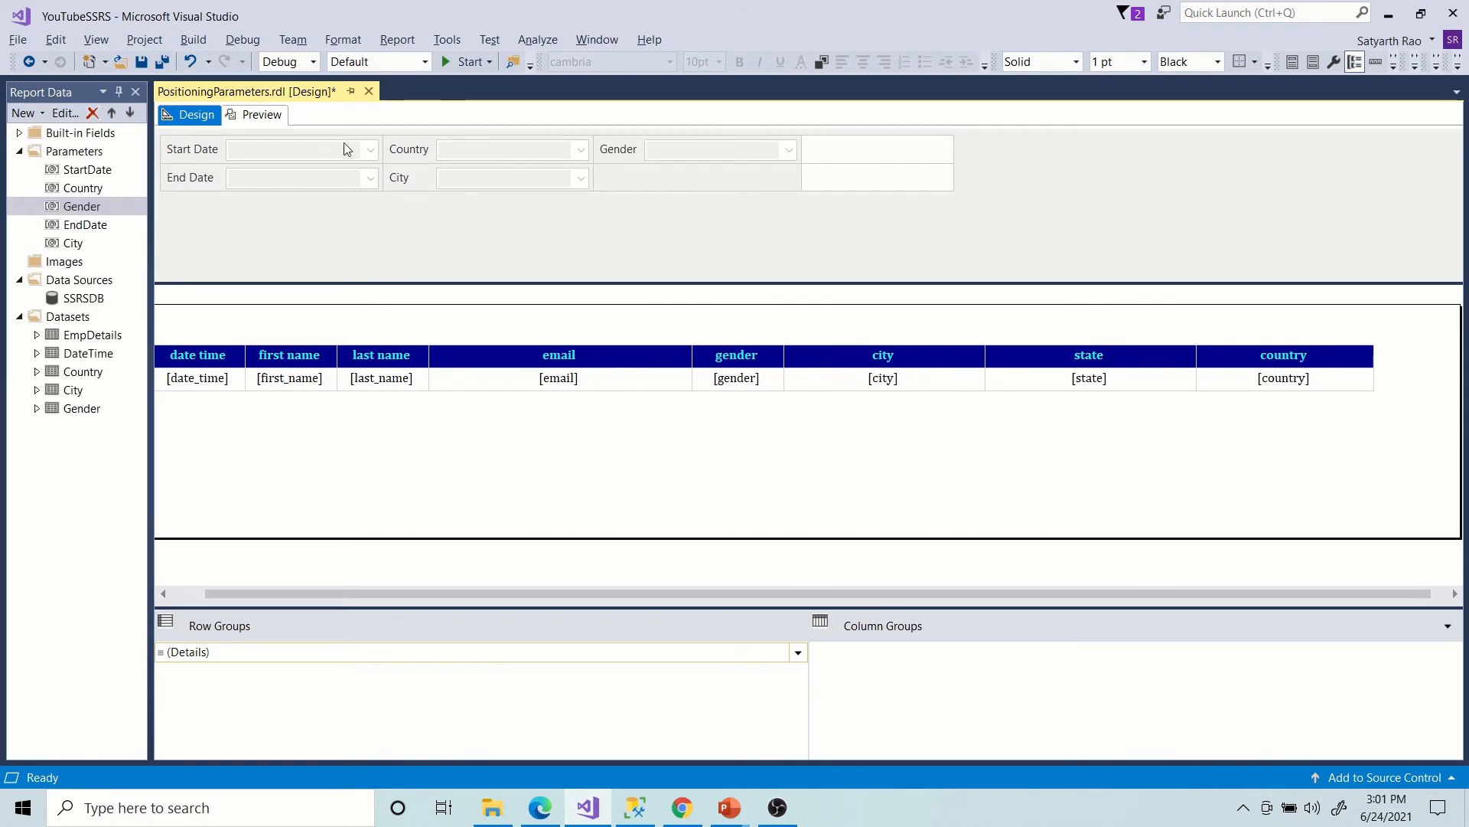
Preview the rearranged parameter layout and check the row and column options available for the parameter grid in the design.
left_click(274, 114)
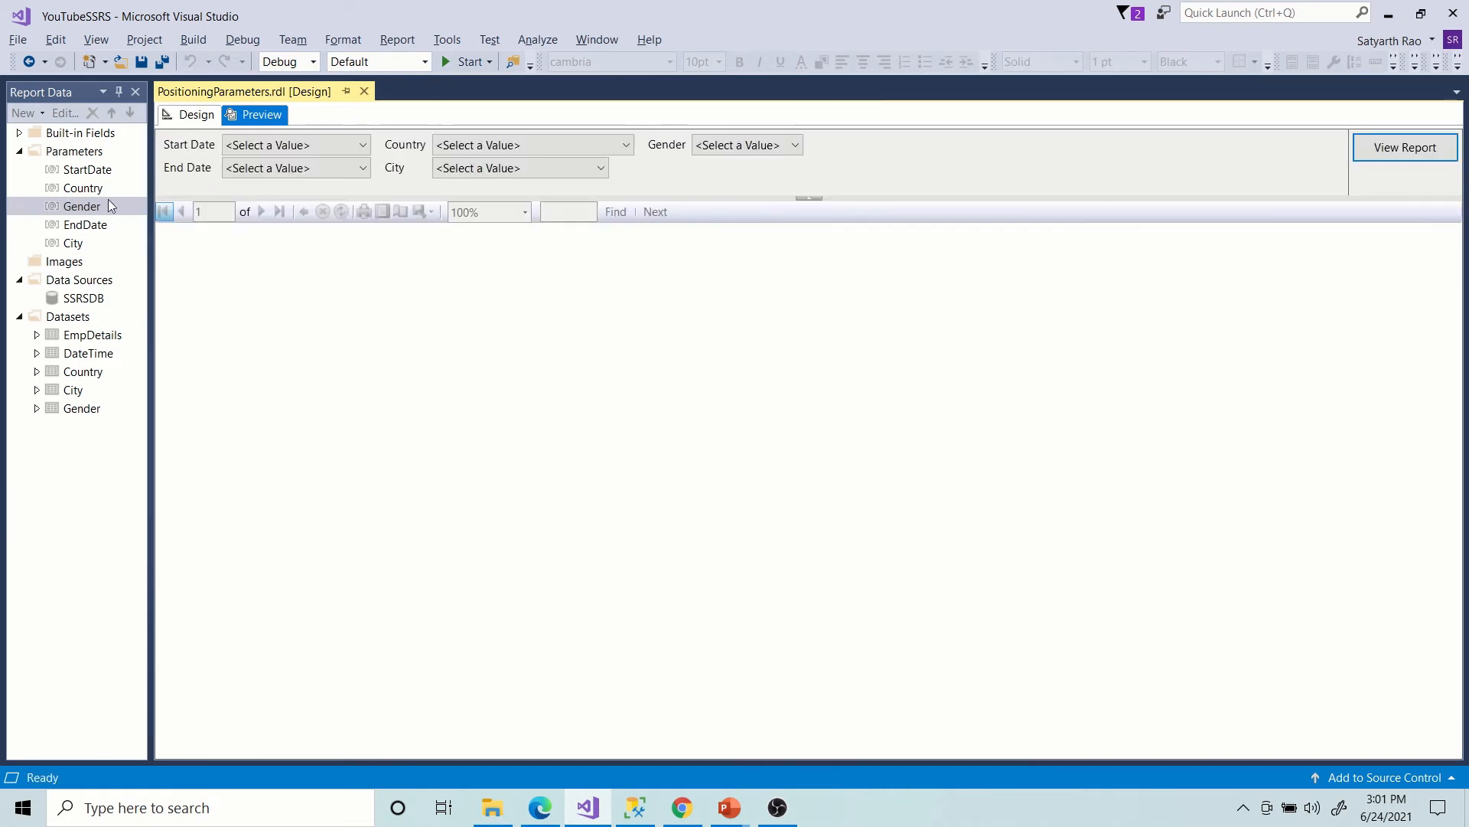
left_click(25, 161)
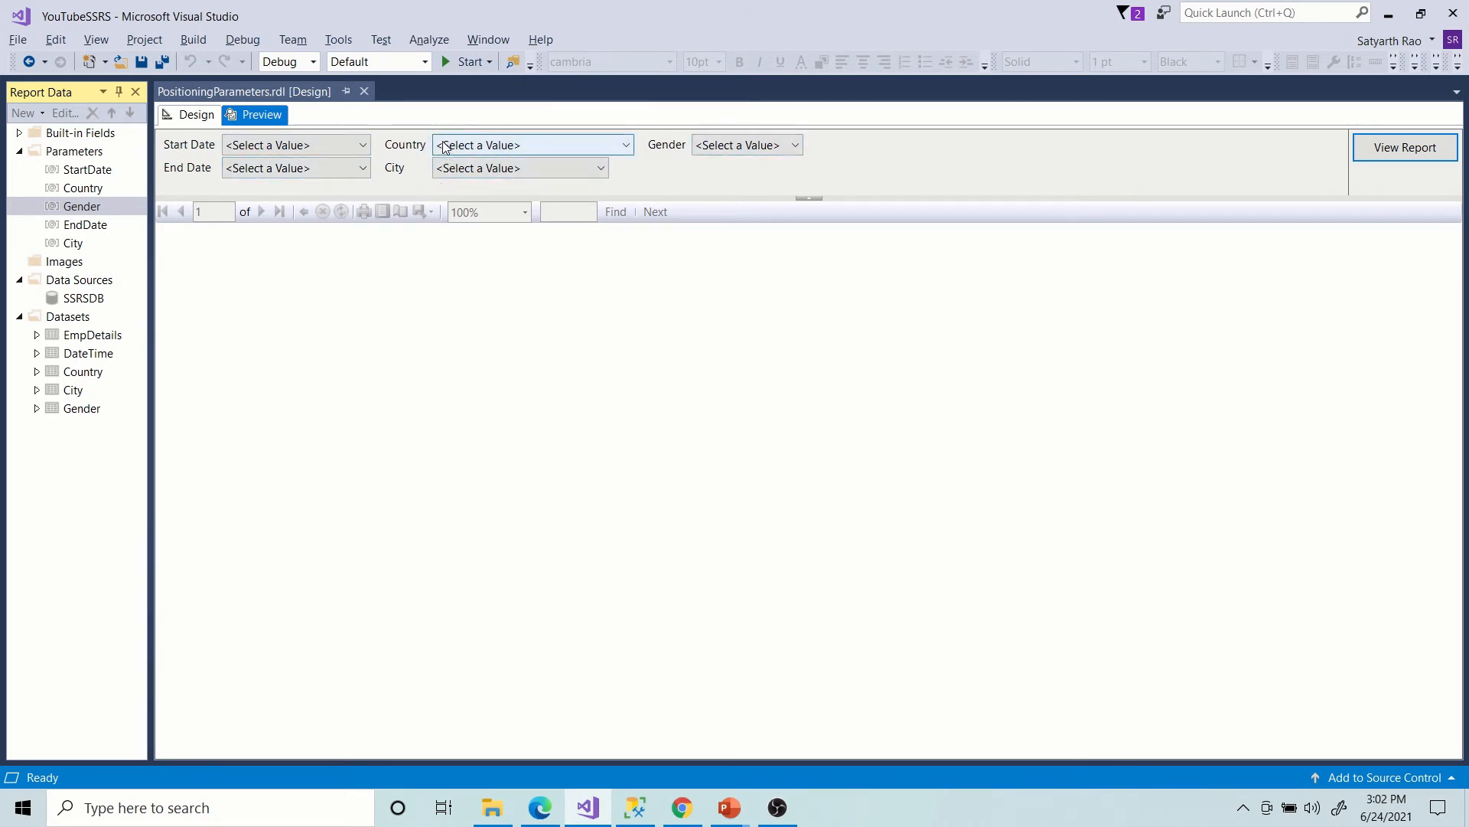
left_click(201, 115)
right_click(647, 185)
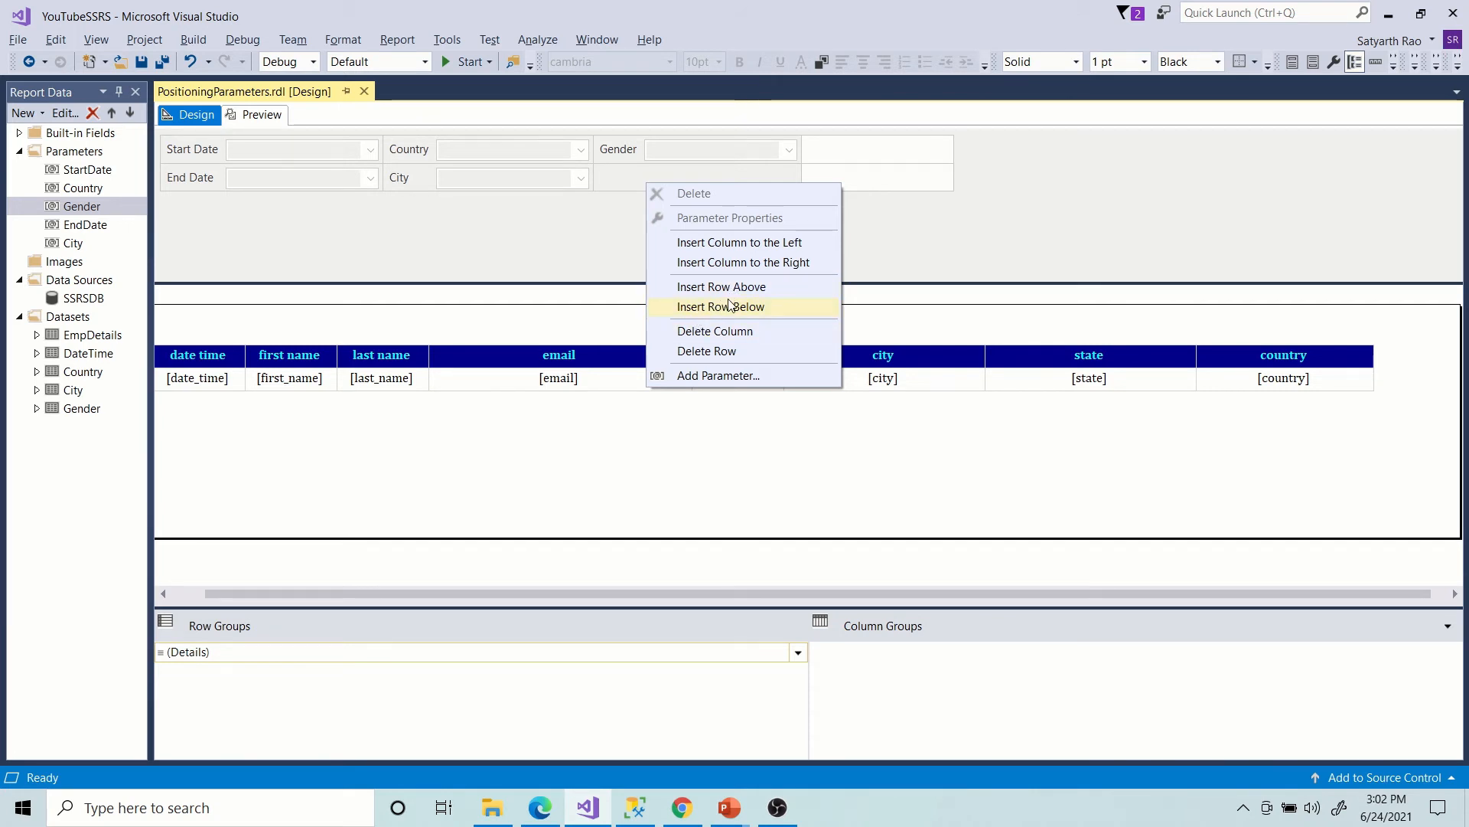
left_click(487, 260)
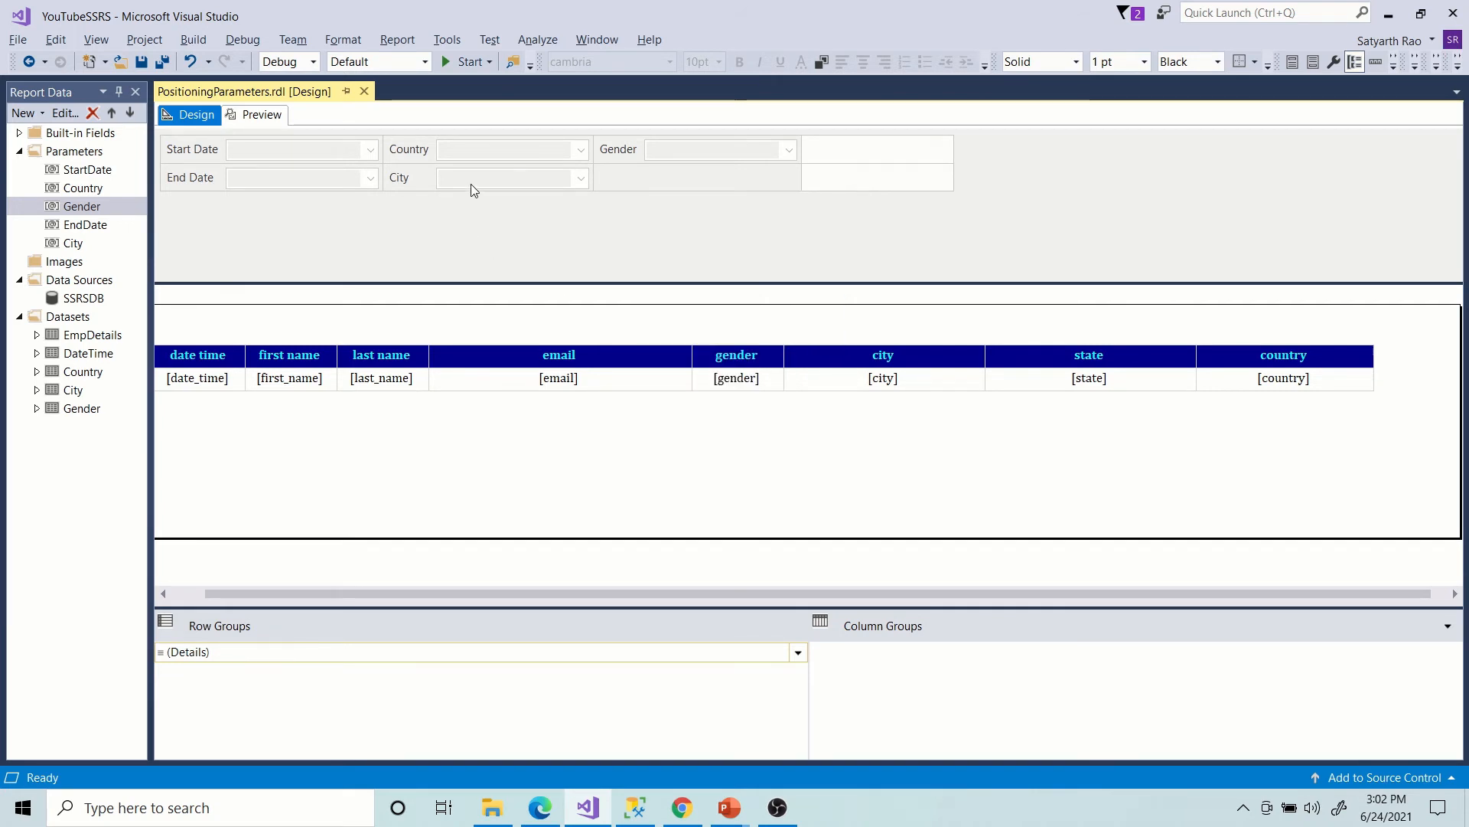
Insert an empty row above the End Date and City row of the parameter grid, and delete that row again.
right_click(472, 186)
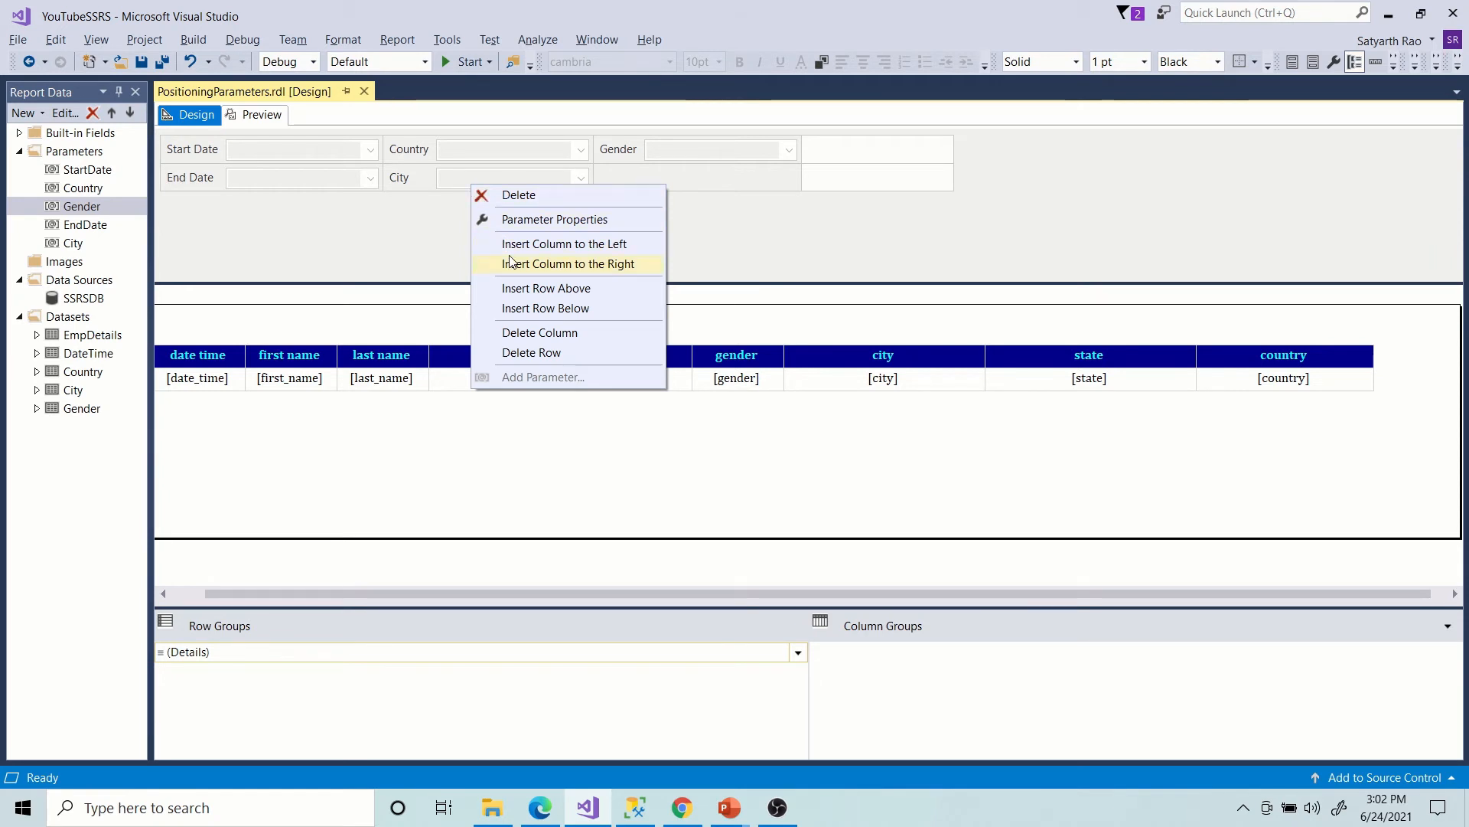
left_click(526, 289)
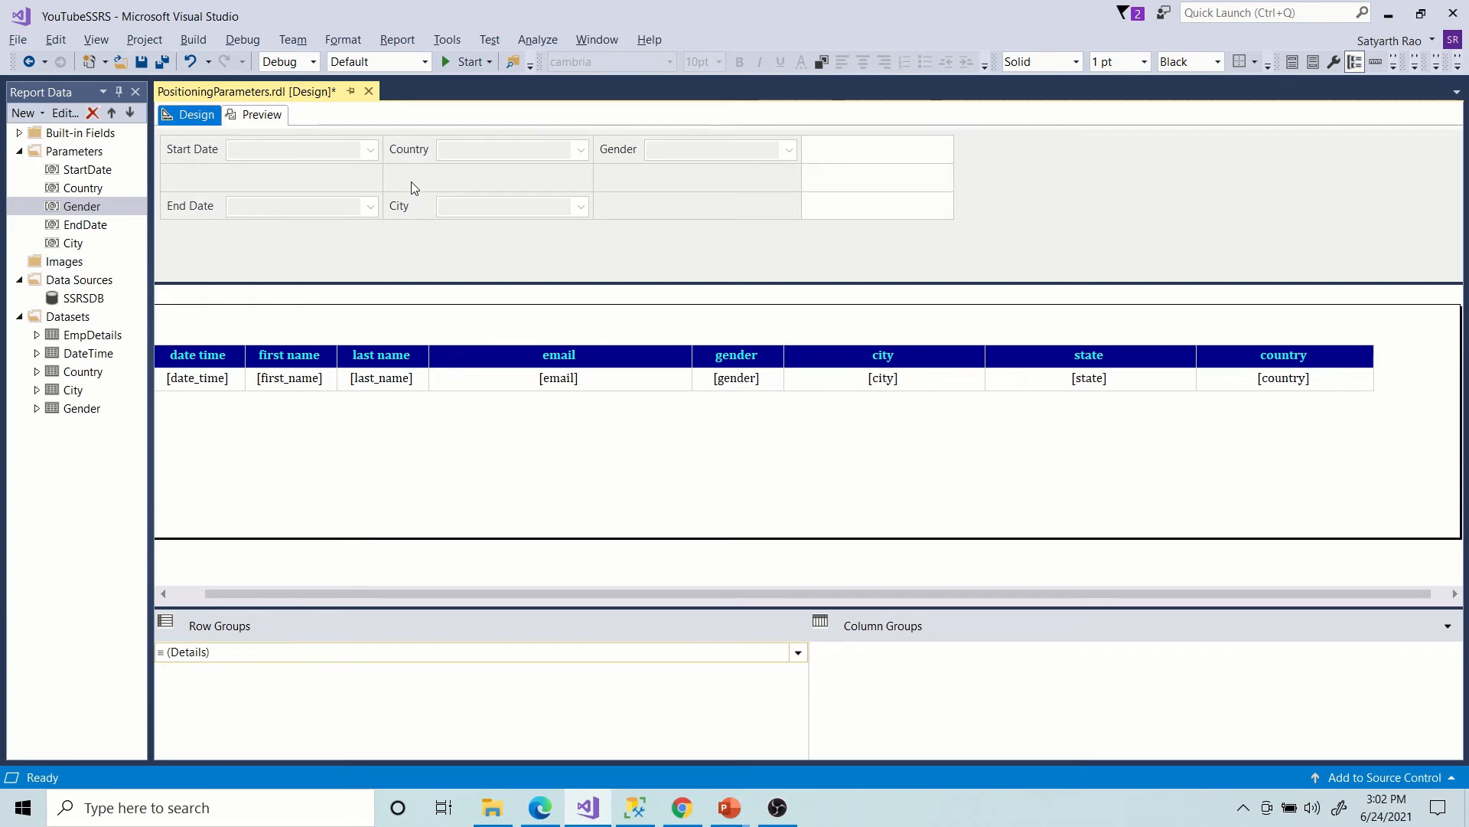
right_click(443, 179)
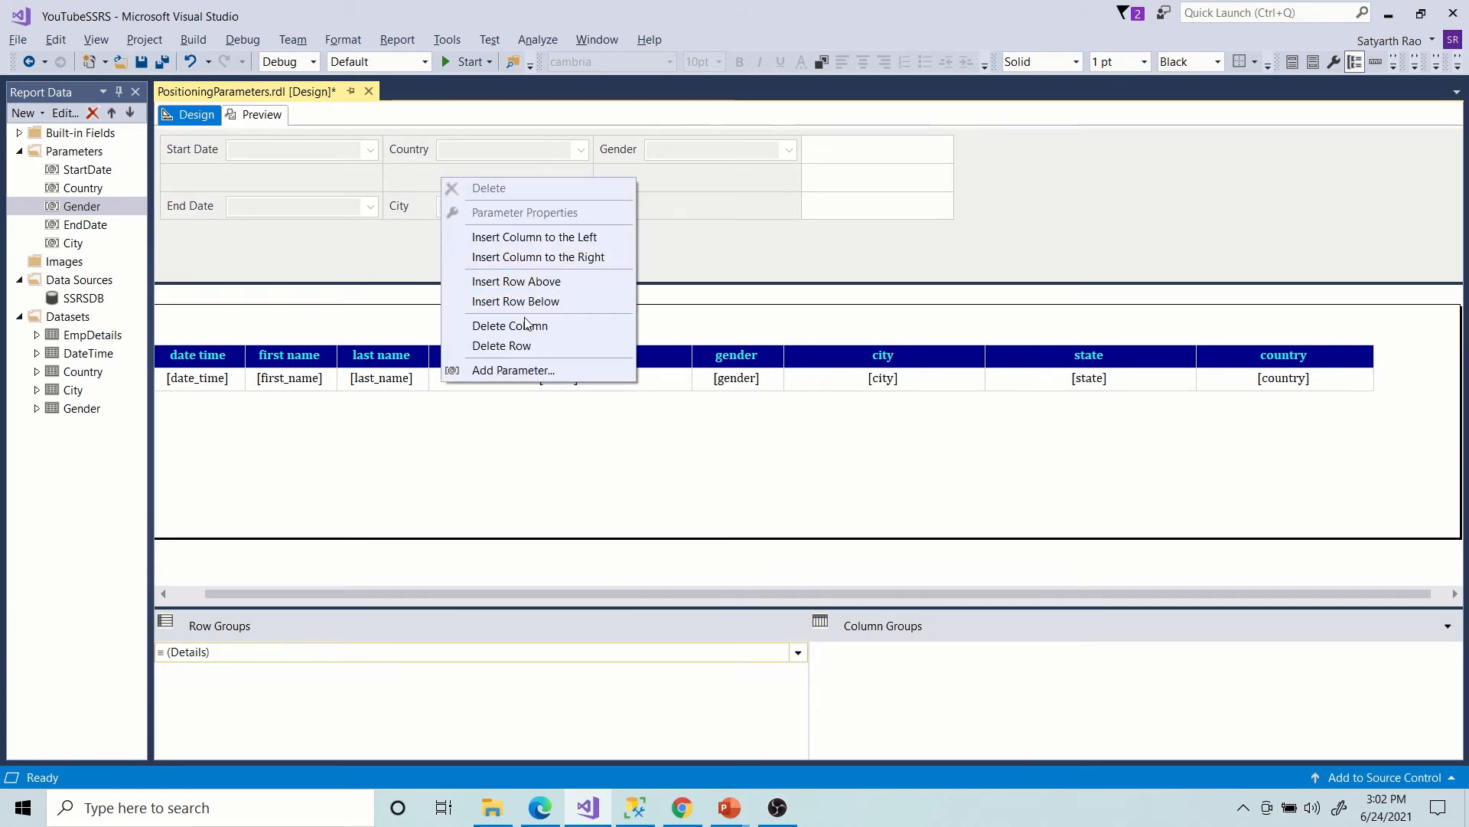
left_click(501, 347)
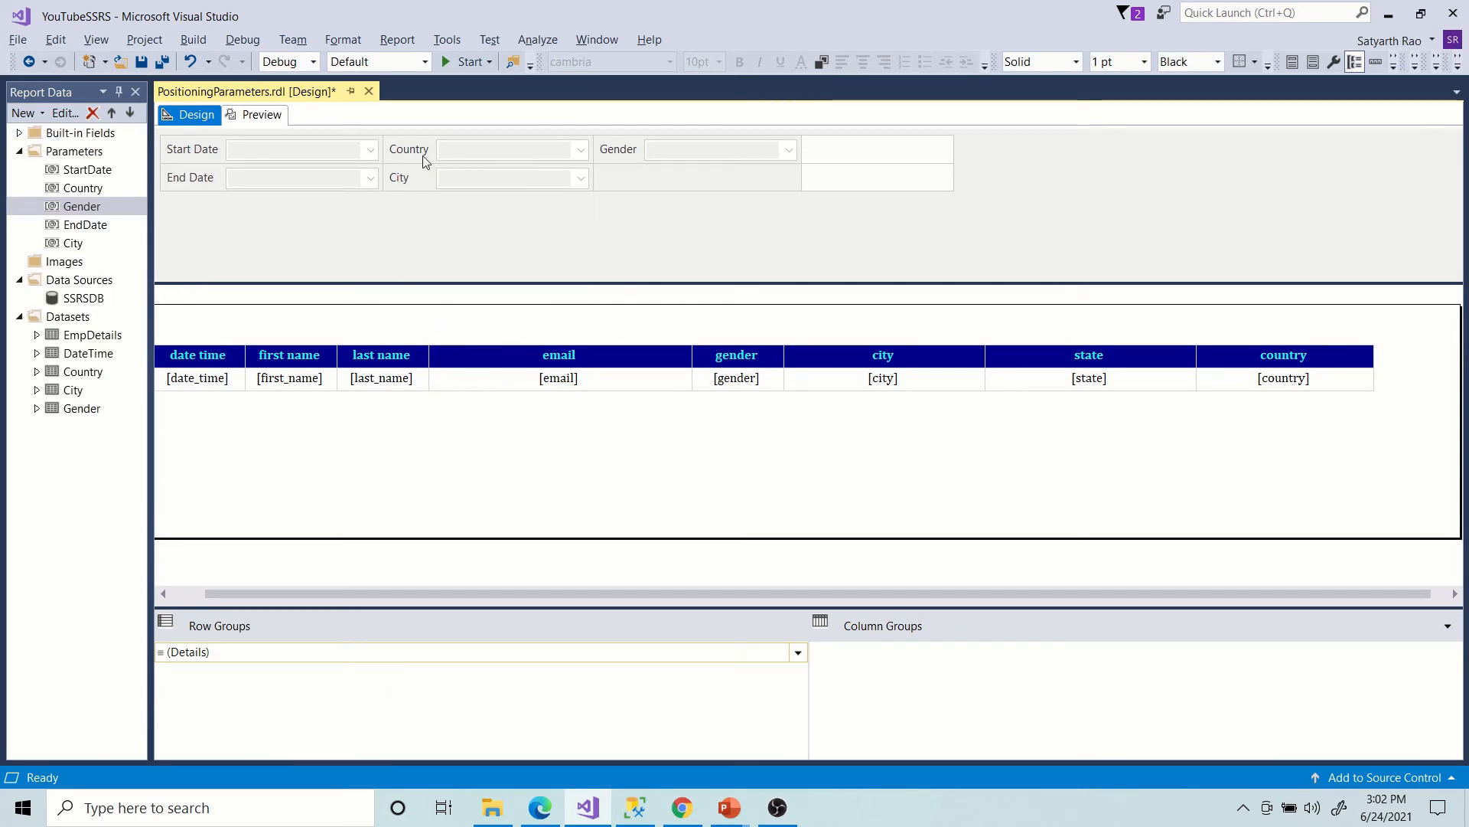
Insert an empty column between the date parameters and Country in the parameter grid, and preview the resulting spacing.
right_click(422, 186)
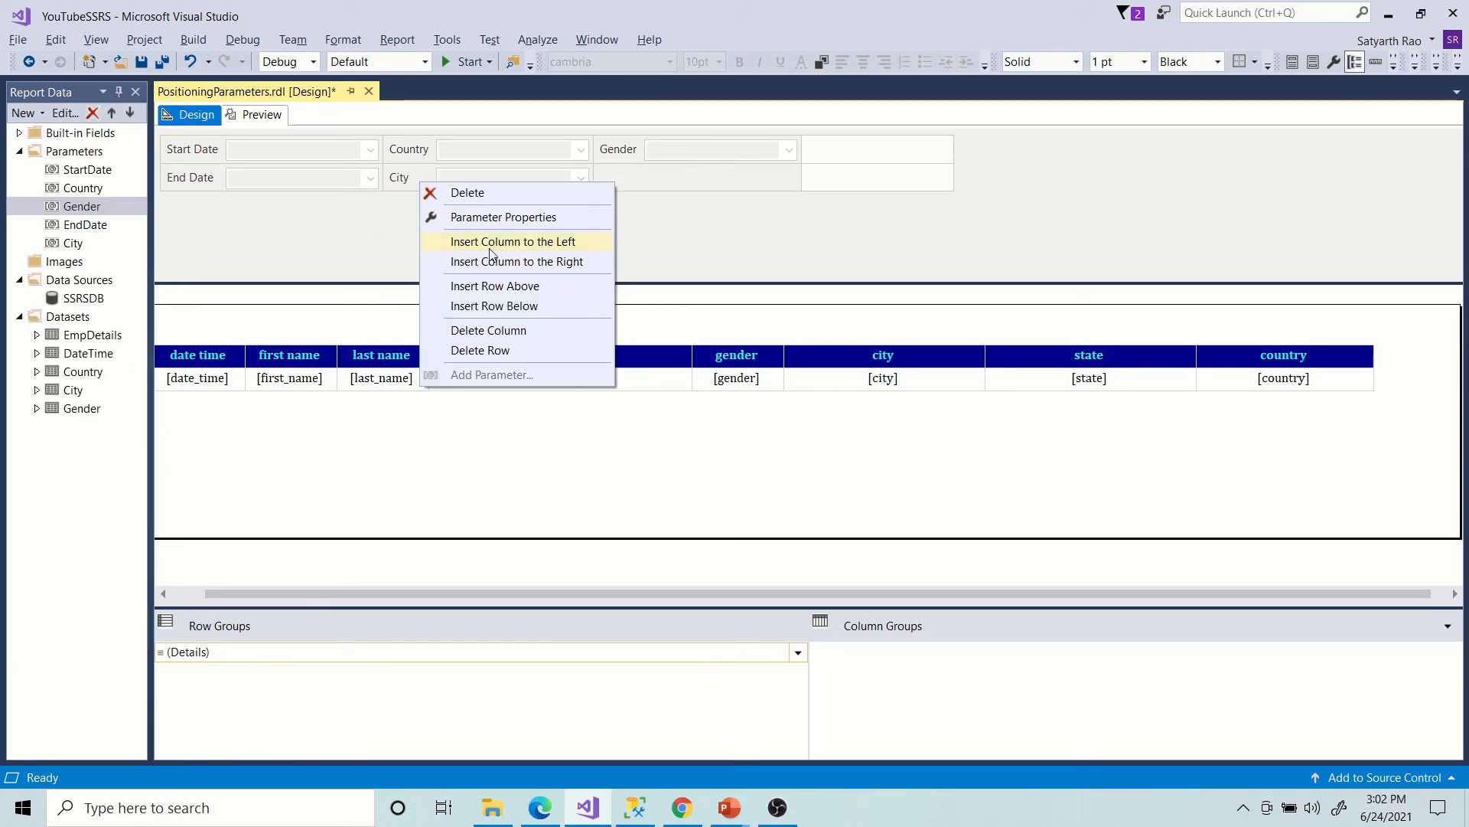
left_click(521, 242)
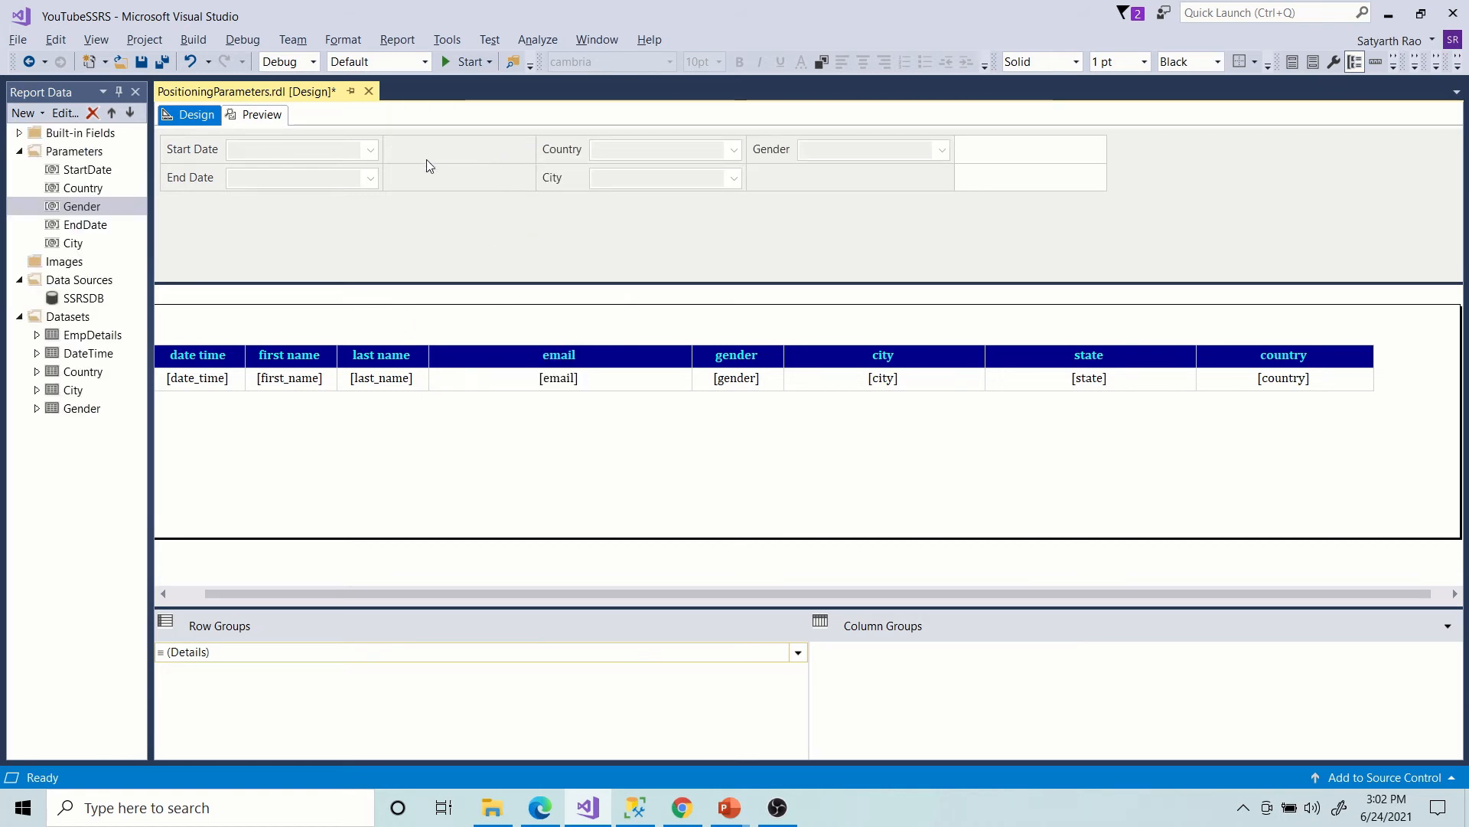
left_click(273, 117)
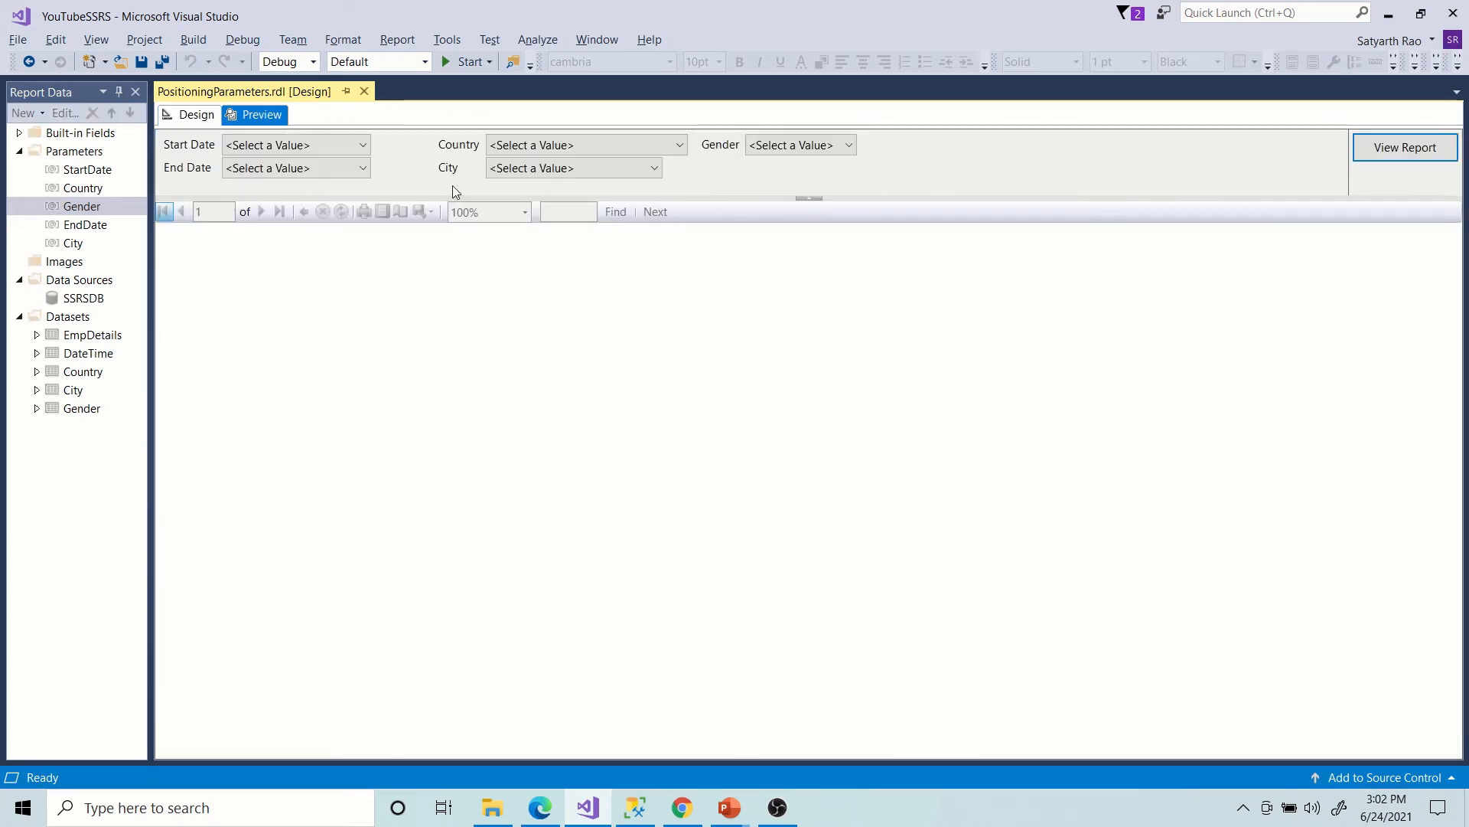
left_click(191, 114)
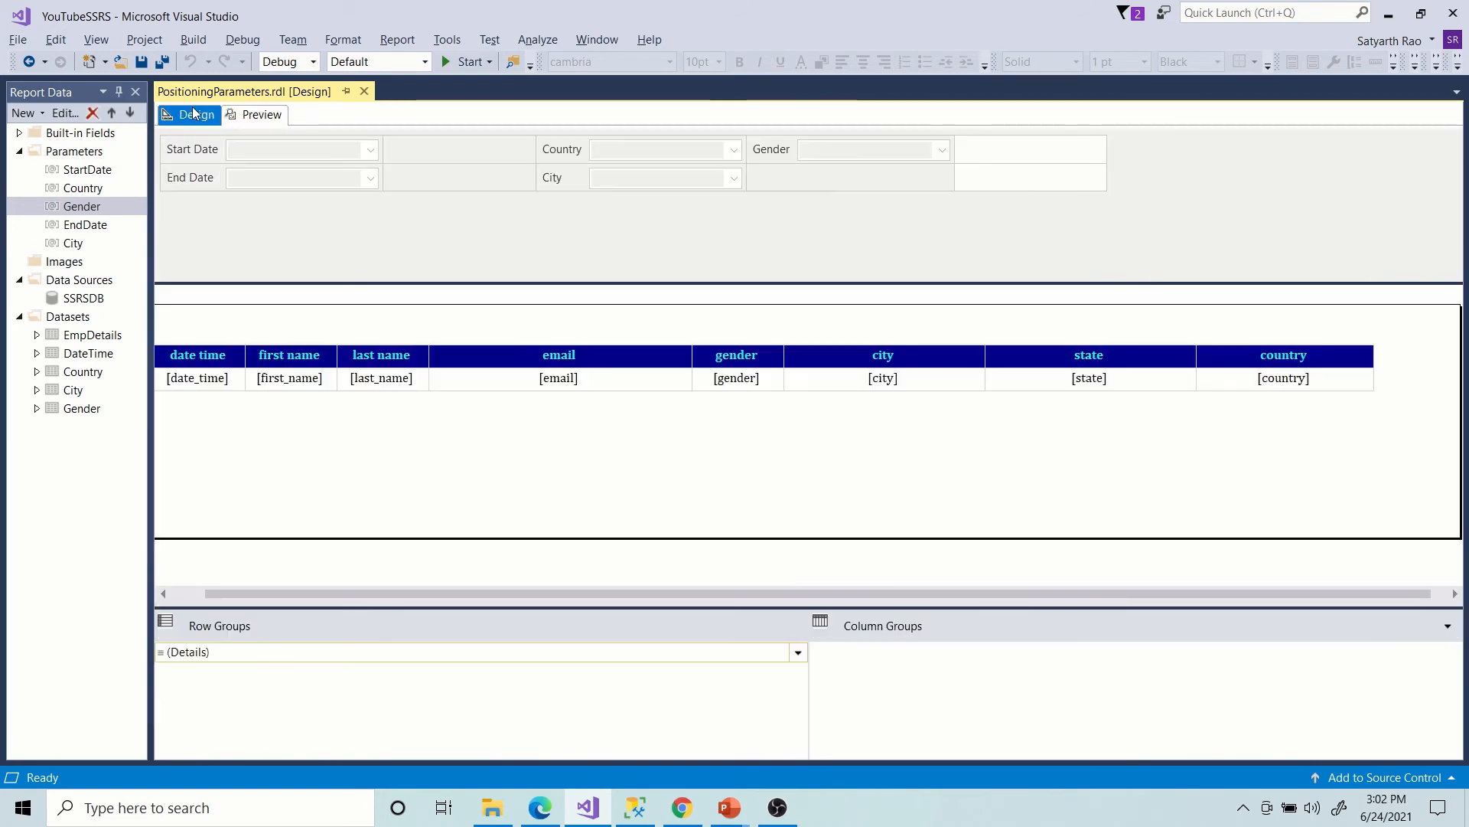
Insert two more empty columns before the Country column of the parameter grid and preview the wider gap.
right_click(460, 147)
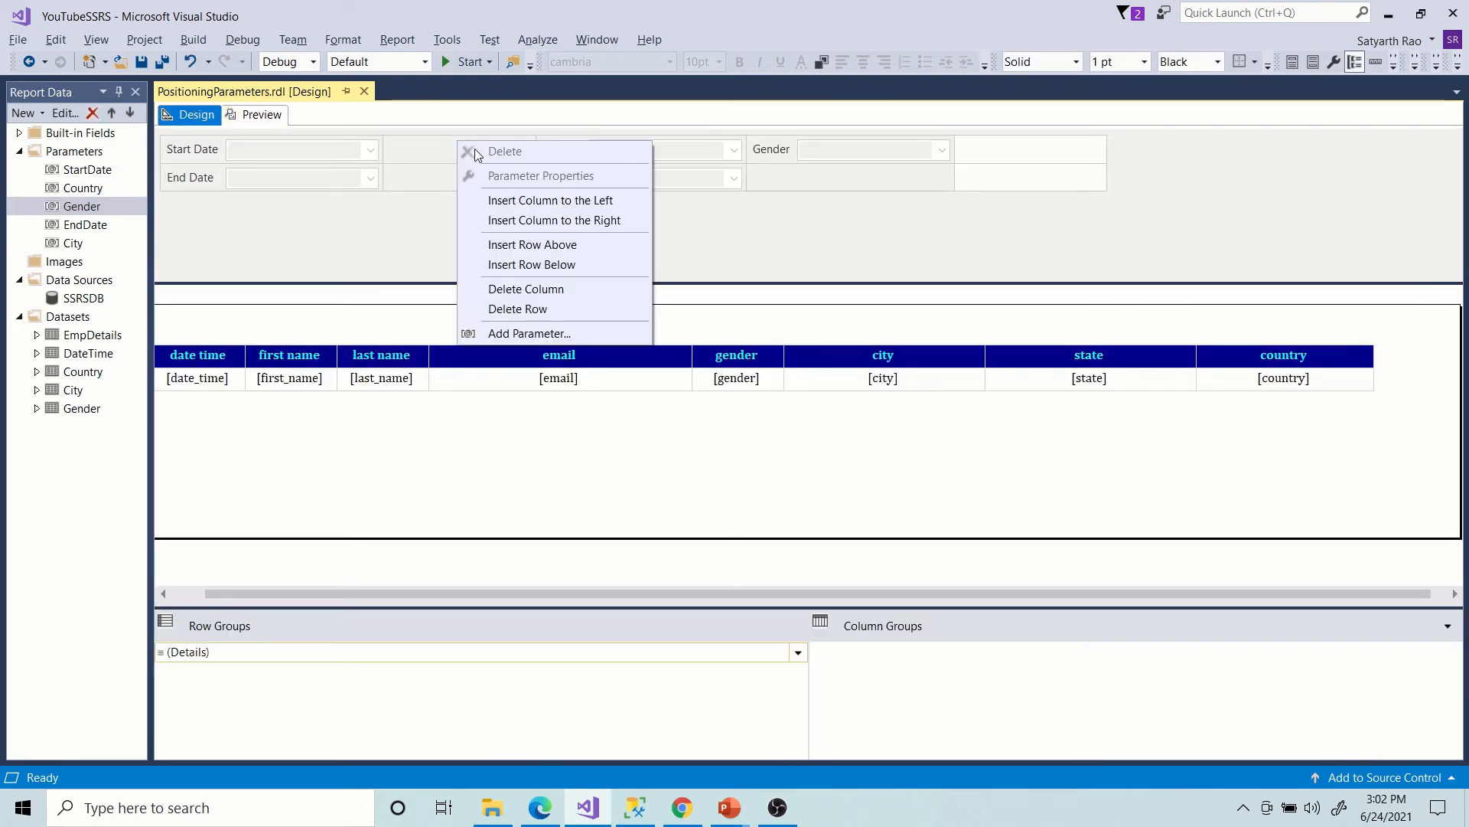
left_click(535, 207)
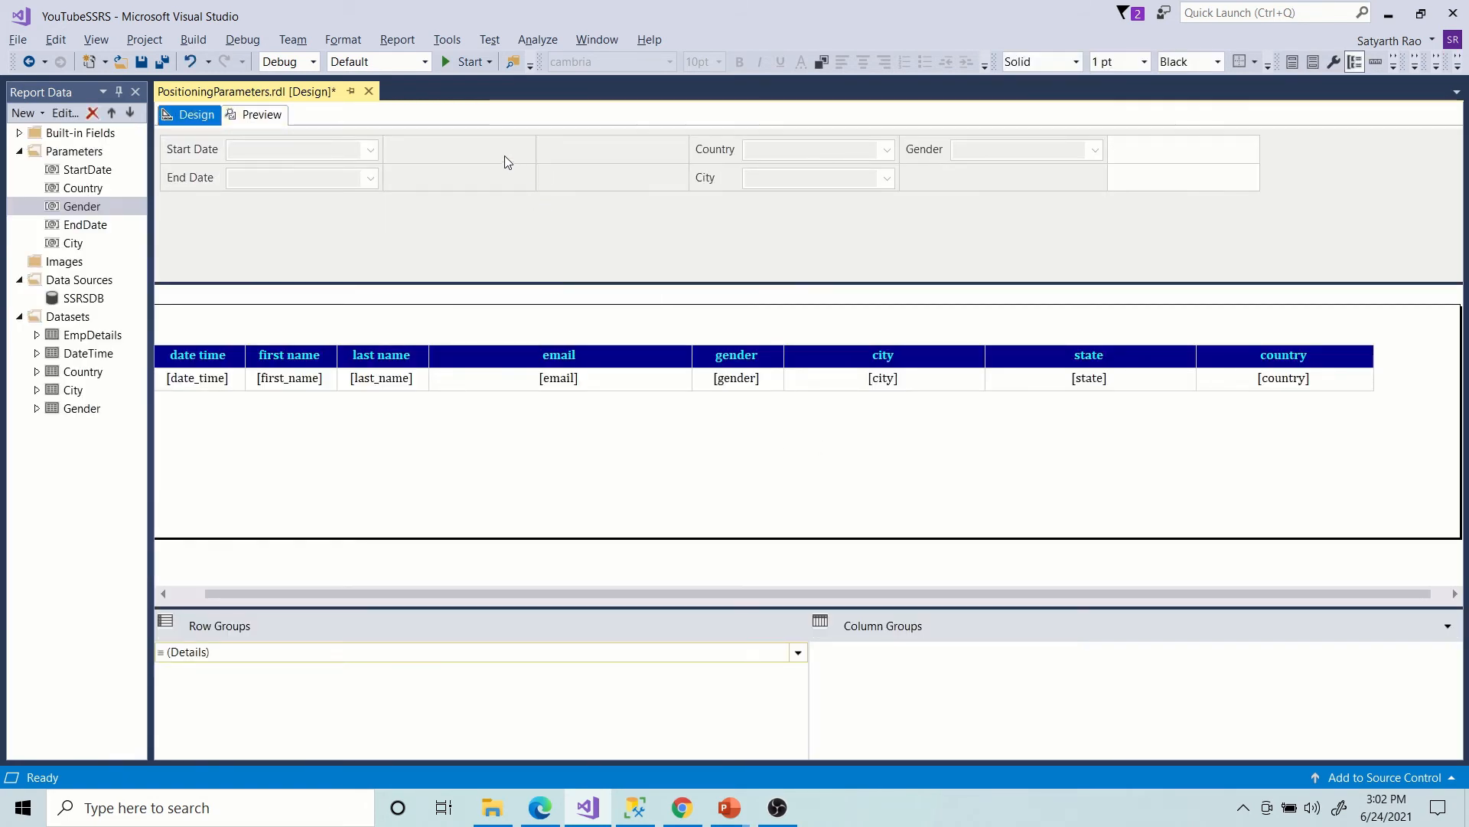
right_click(503, 155)
left_click(598, 216)
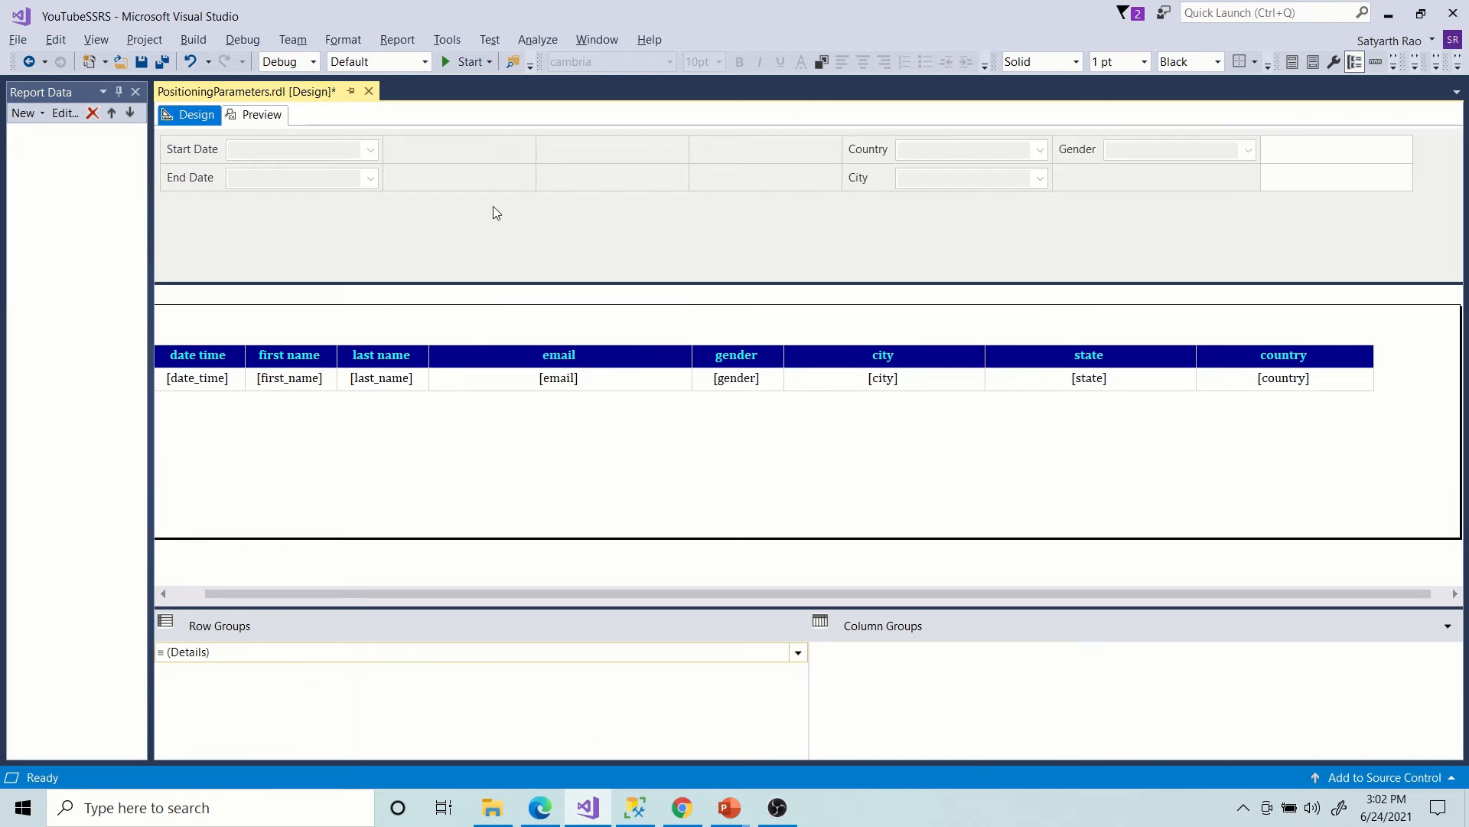
left_click(252, 115)
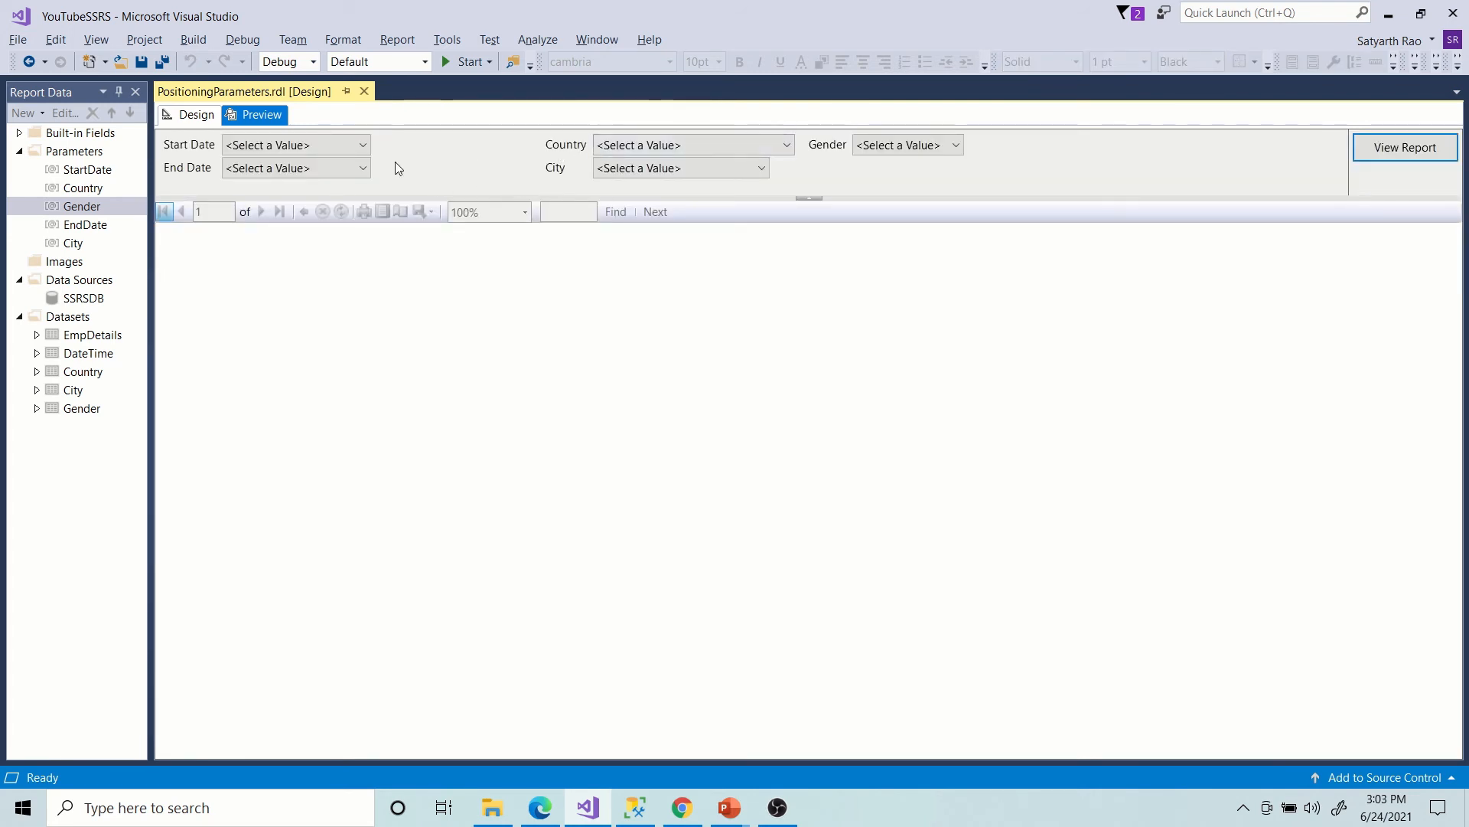
Add a fourth empty column before Country in the parameter grid, check the column insertion options, and preview the report.
left_click(192, 114)
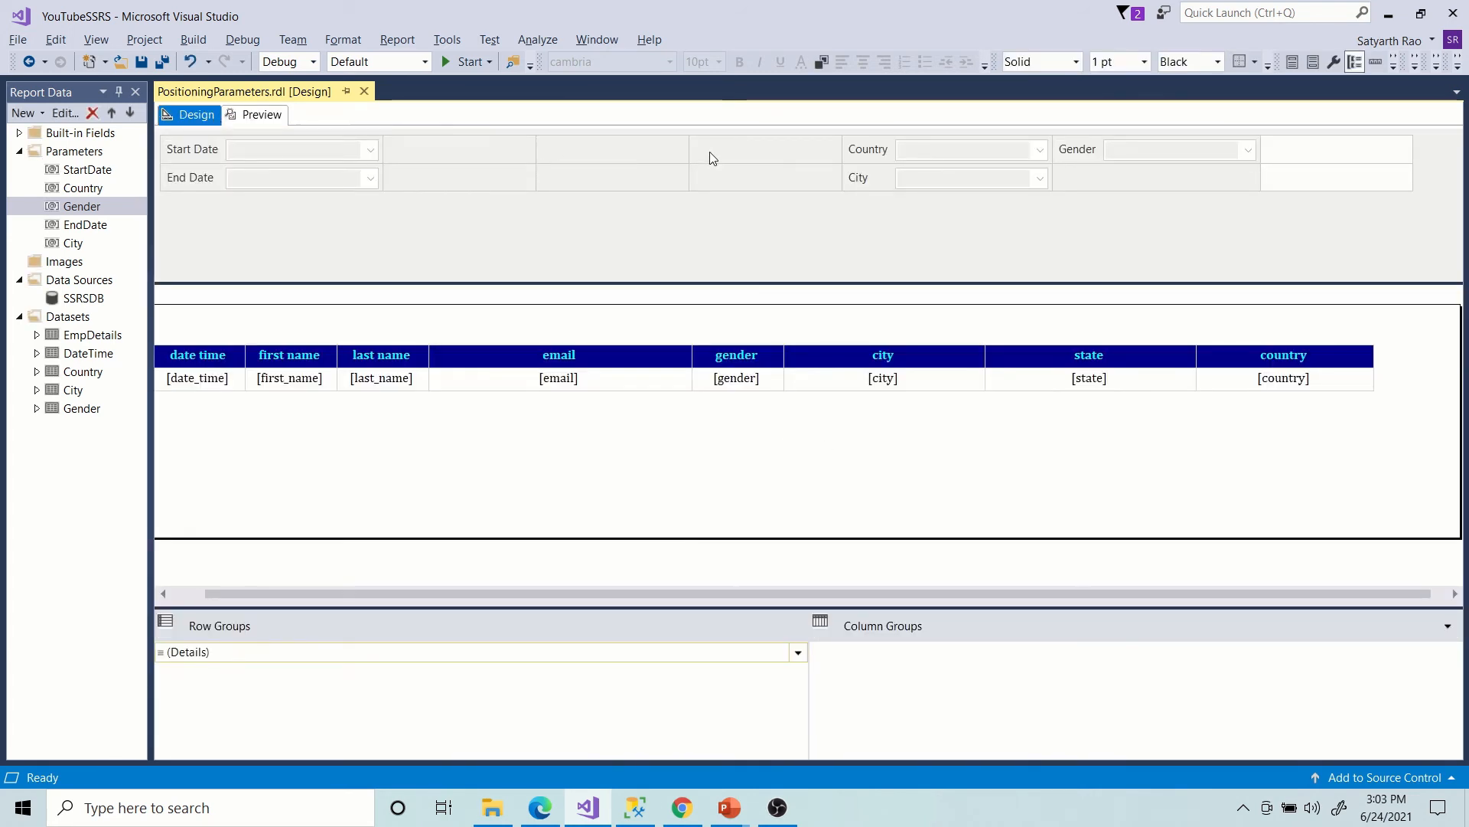
right_click(710, 153)
left_click(730, 205)
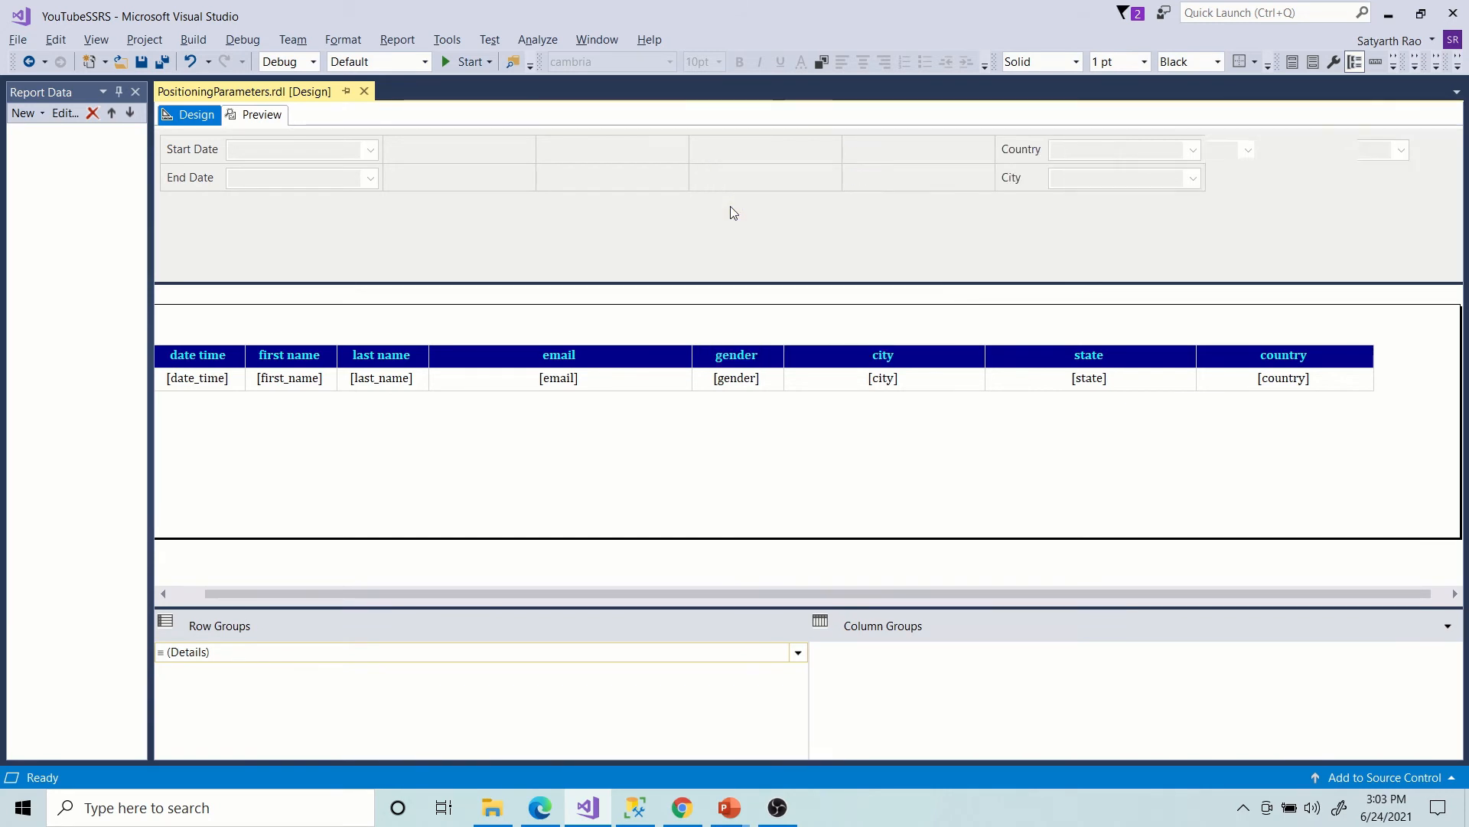
right_click(704, 145)
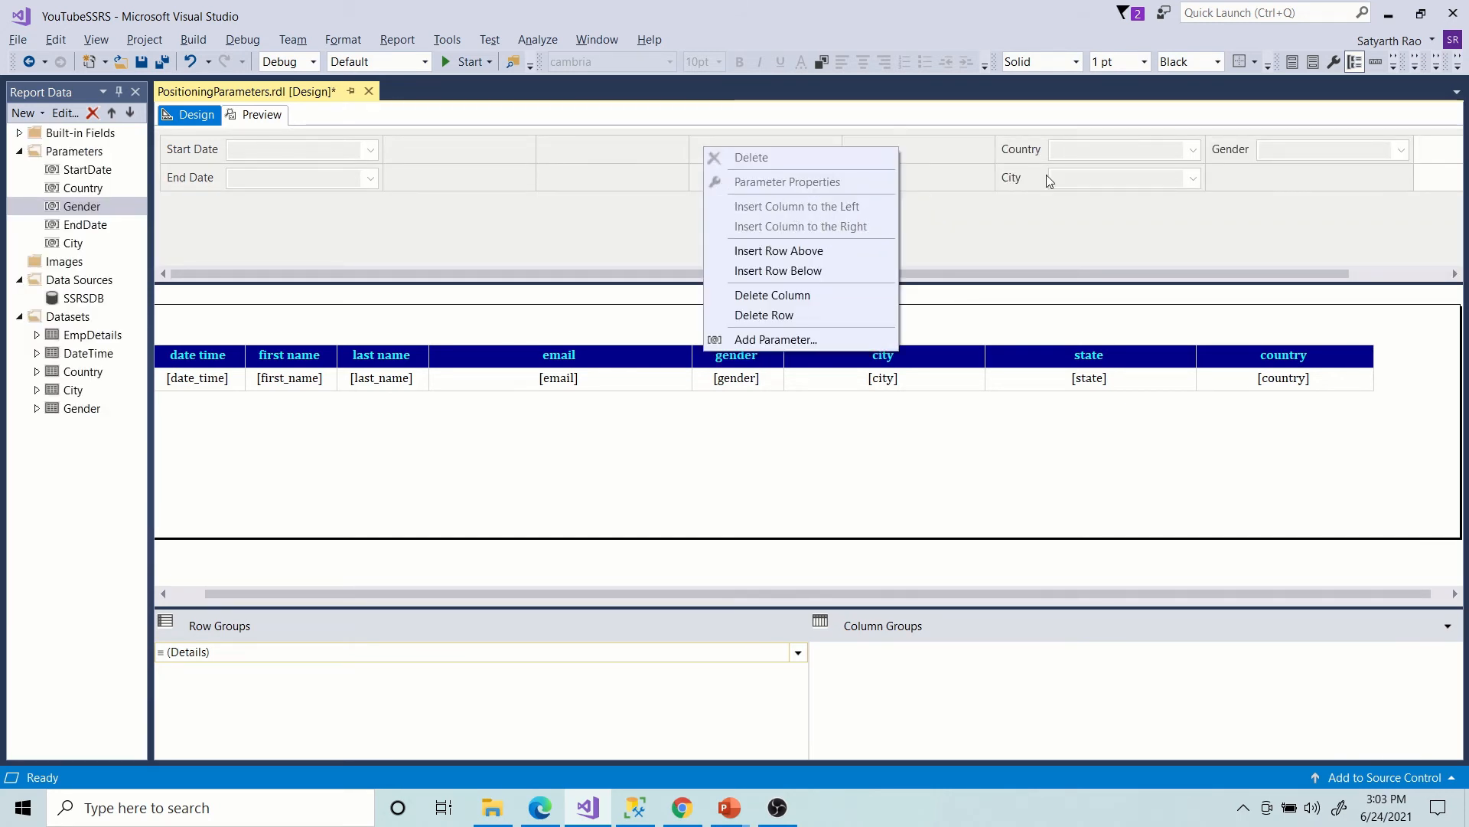
left_click(957, 211)
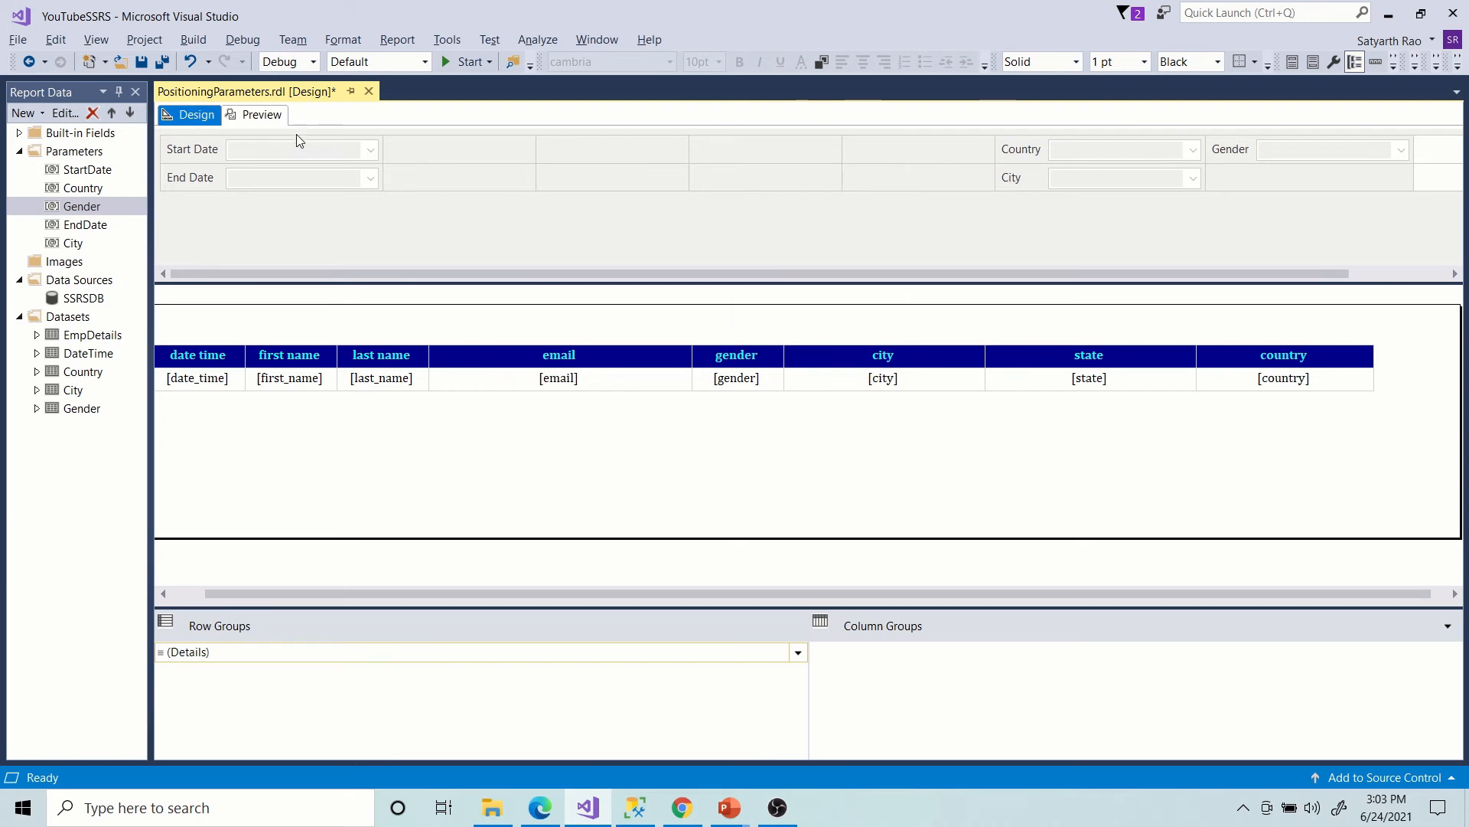
left_click(260, 115)
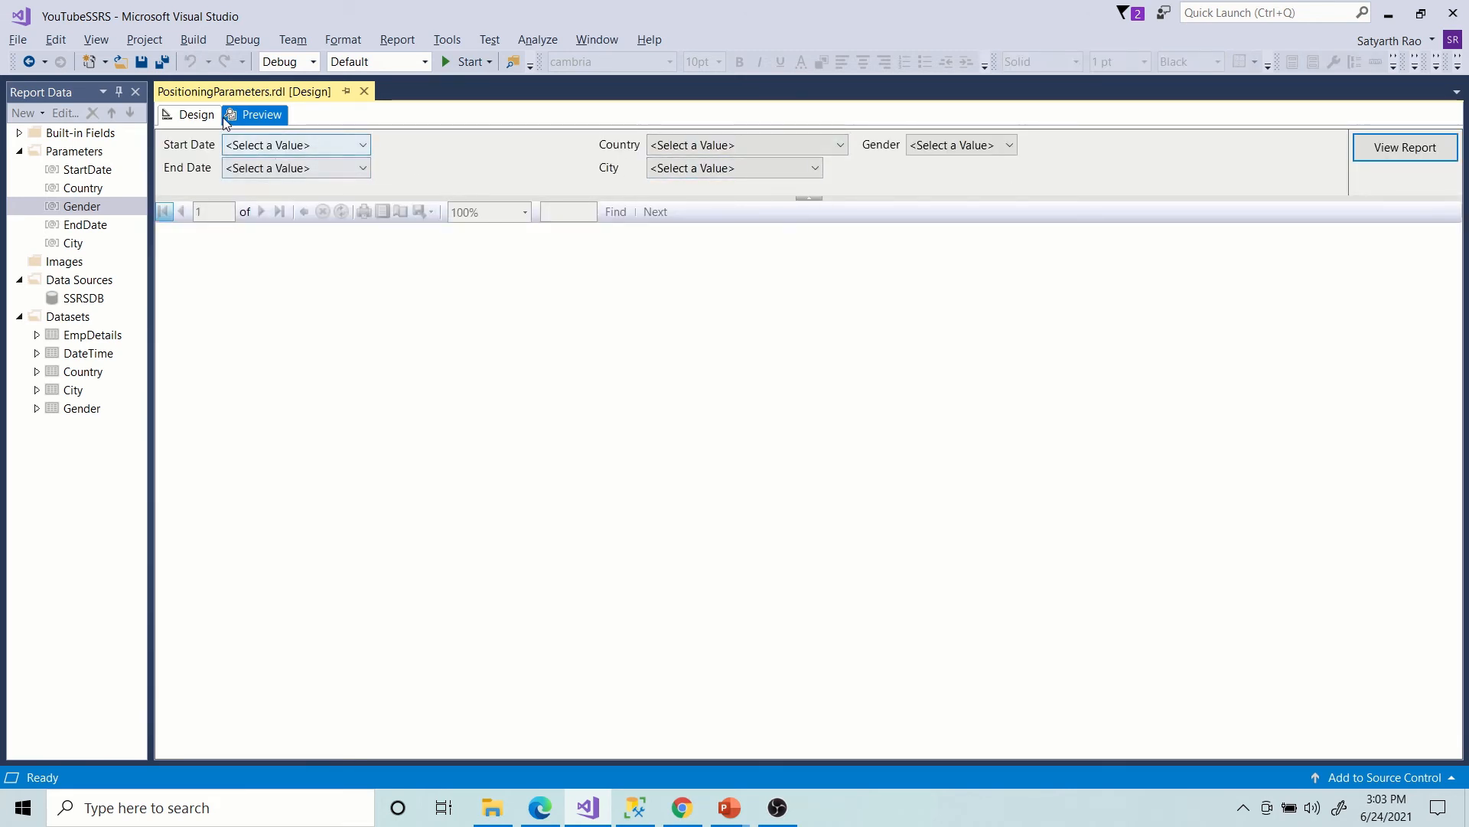
Return to the report design and delete three of the four empty columns between the date parameters and Country.
left_click(201, 114)
right_click(521, 149)
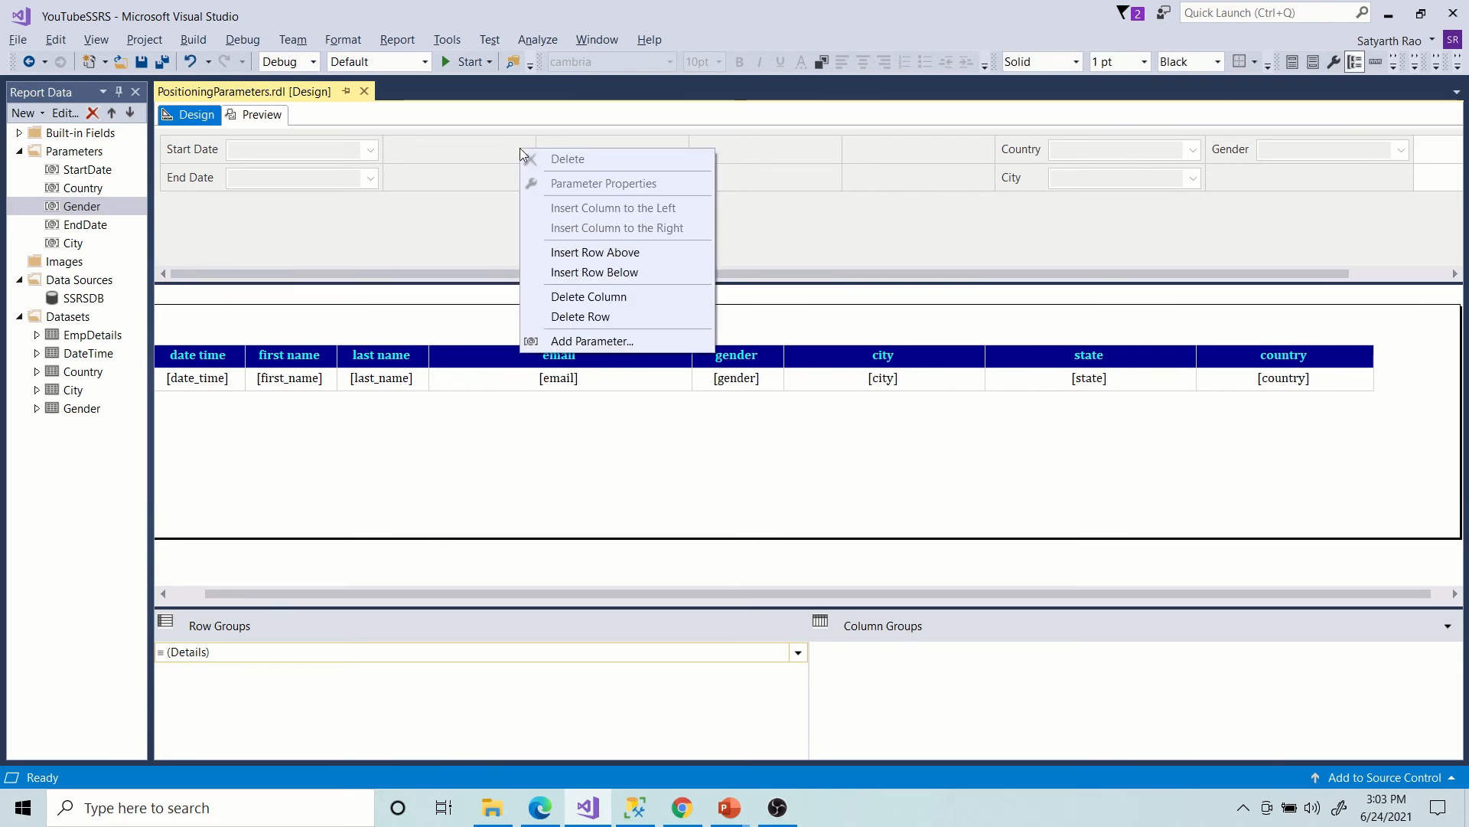
left_click(570, 298)
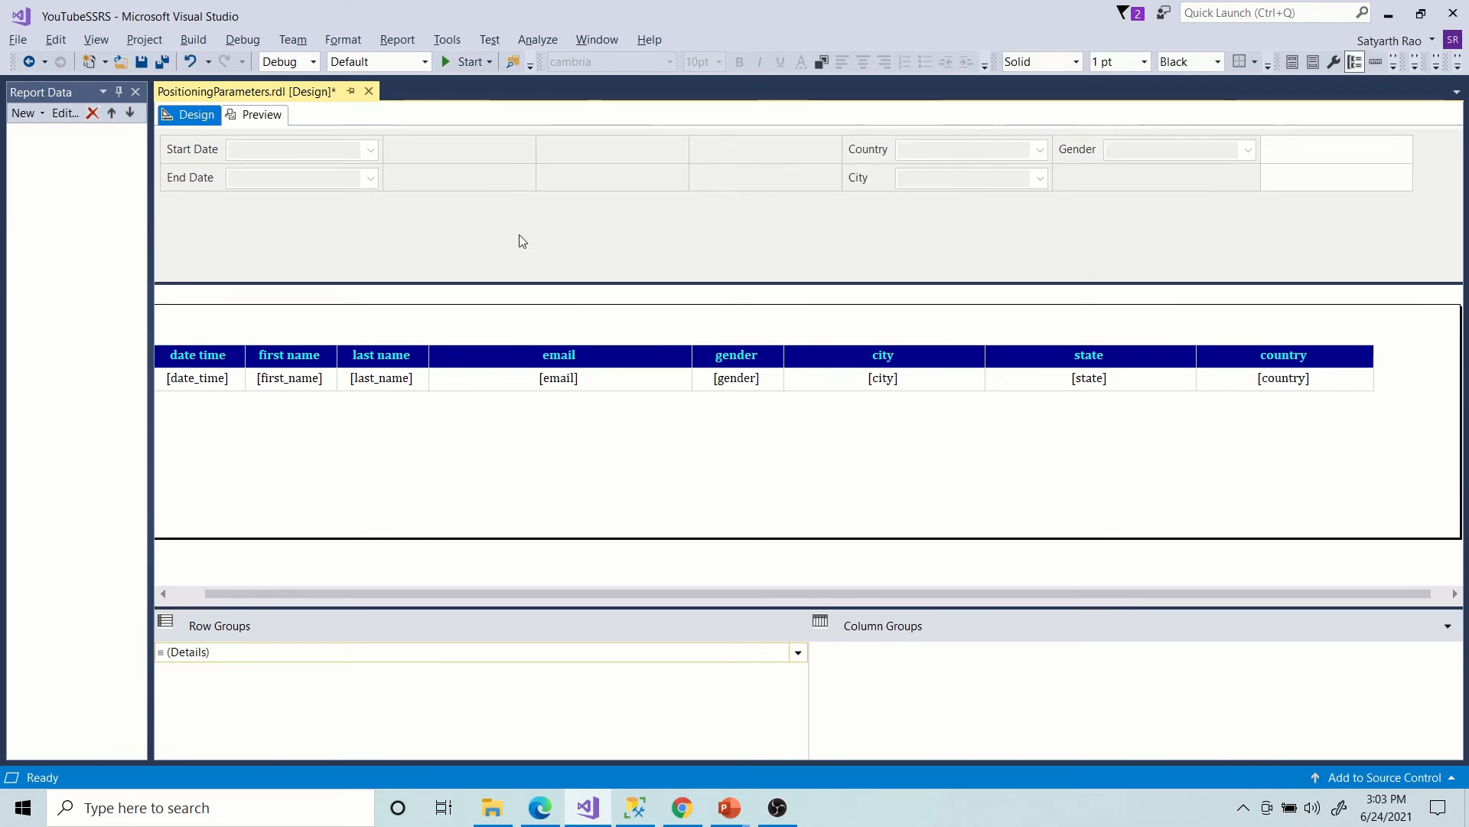
right_click(475, 141)
left_click(541, 297)
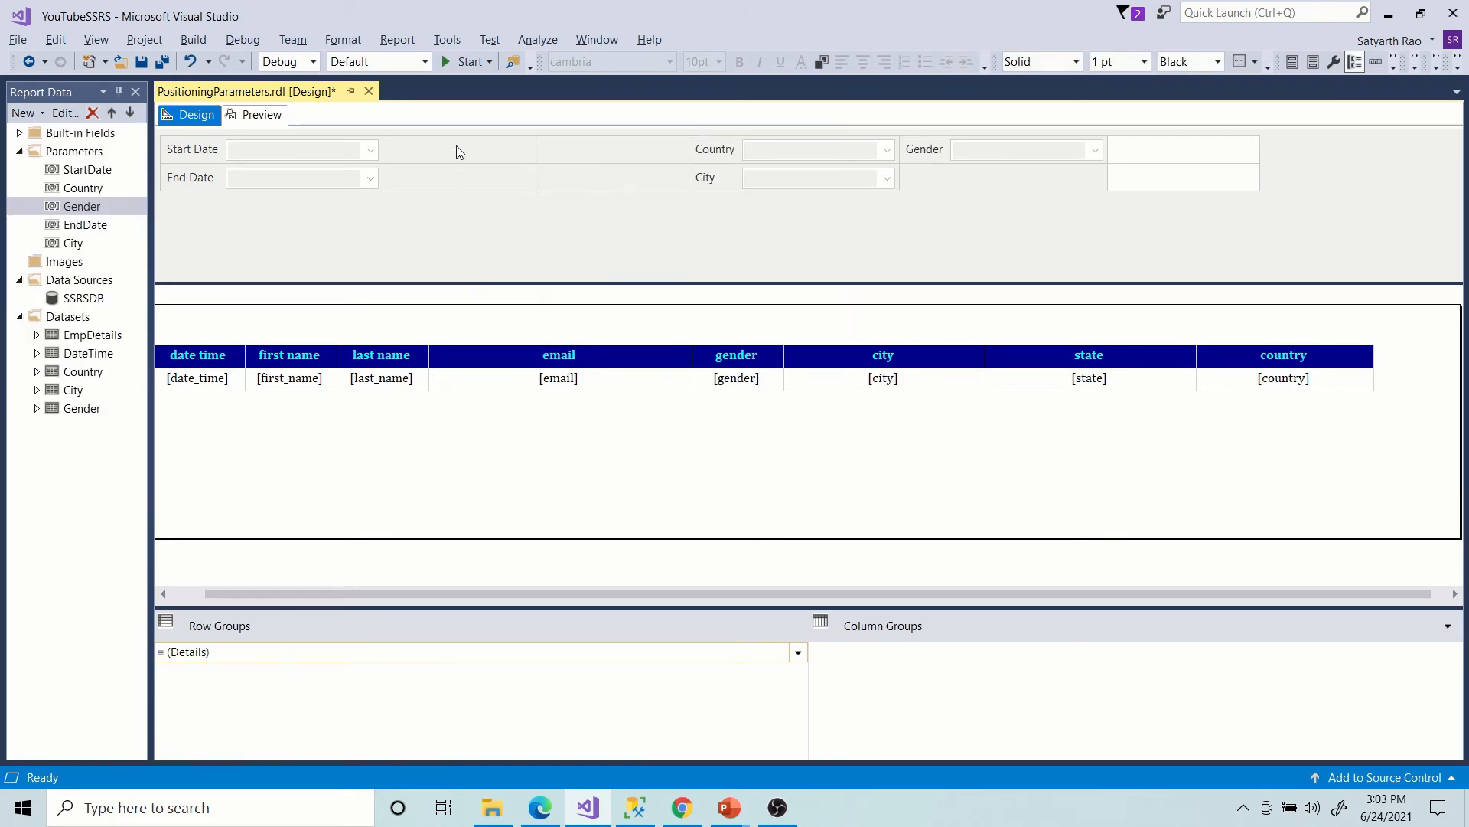
right_click(456, 145)
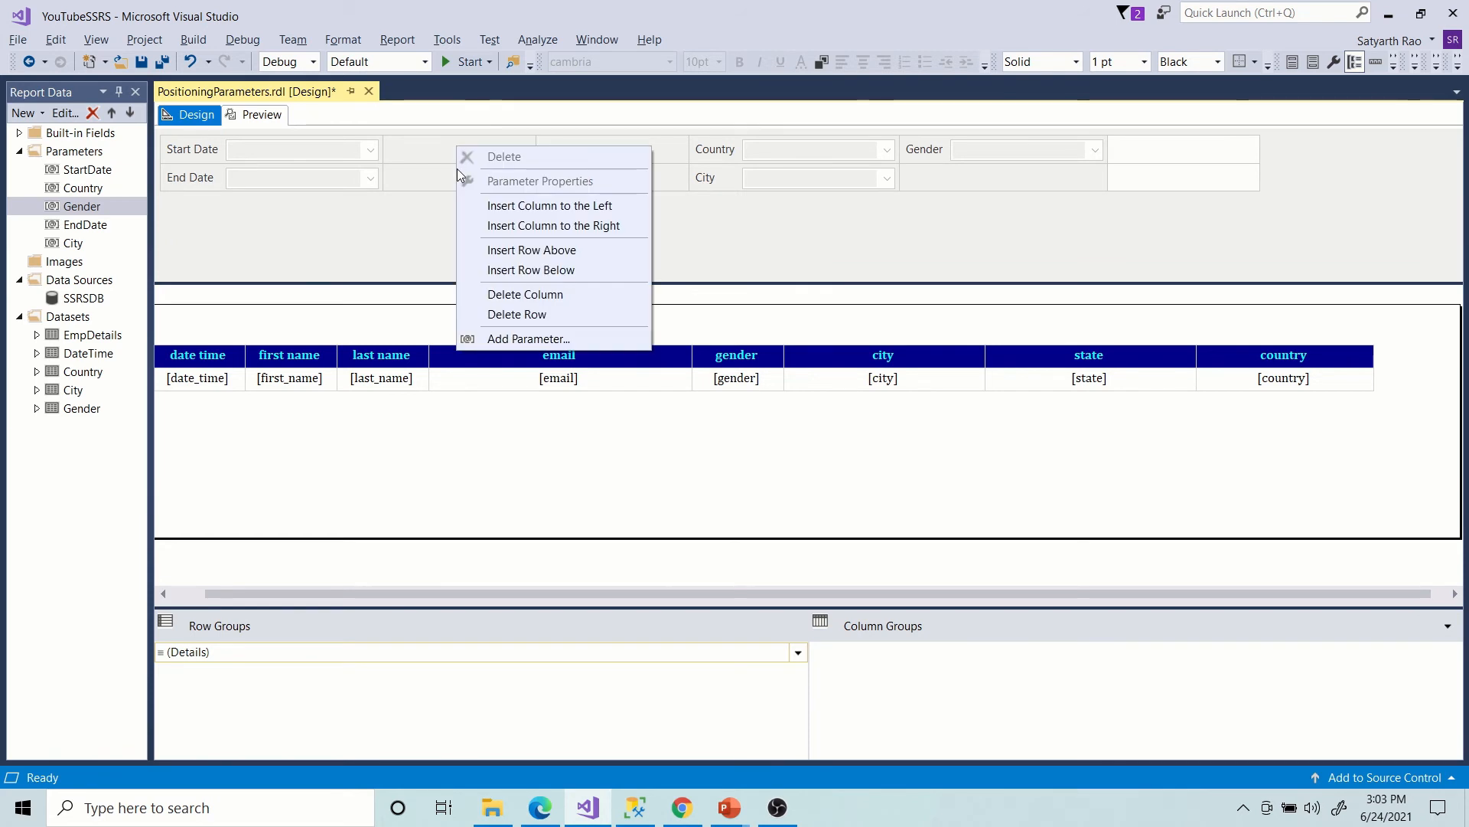
left_click(506, 299)
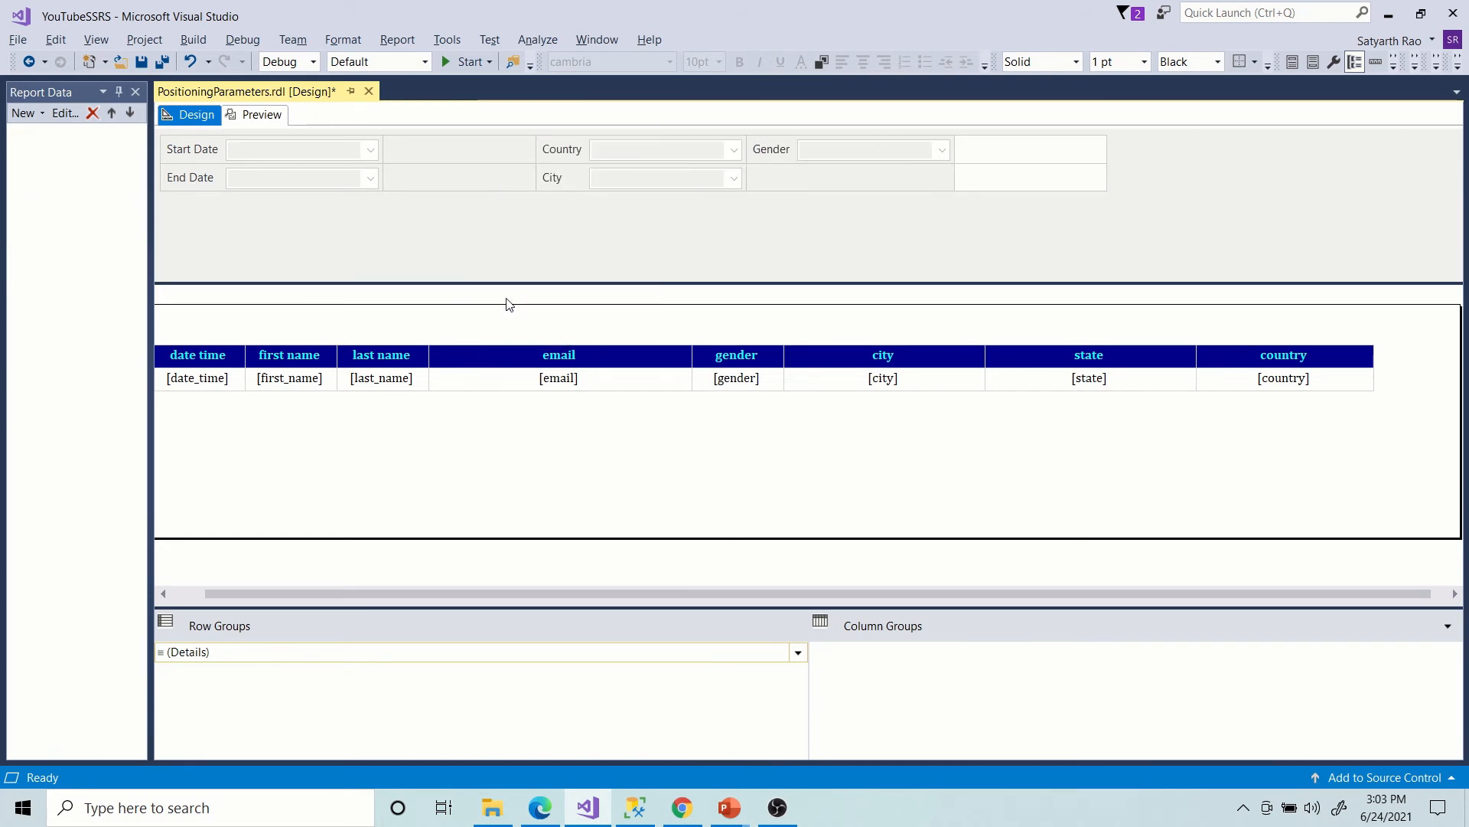
Open the settings for adding a new parameter in the empty cell beside End Date, and close them without adding one.
right_click(451, 179)
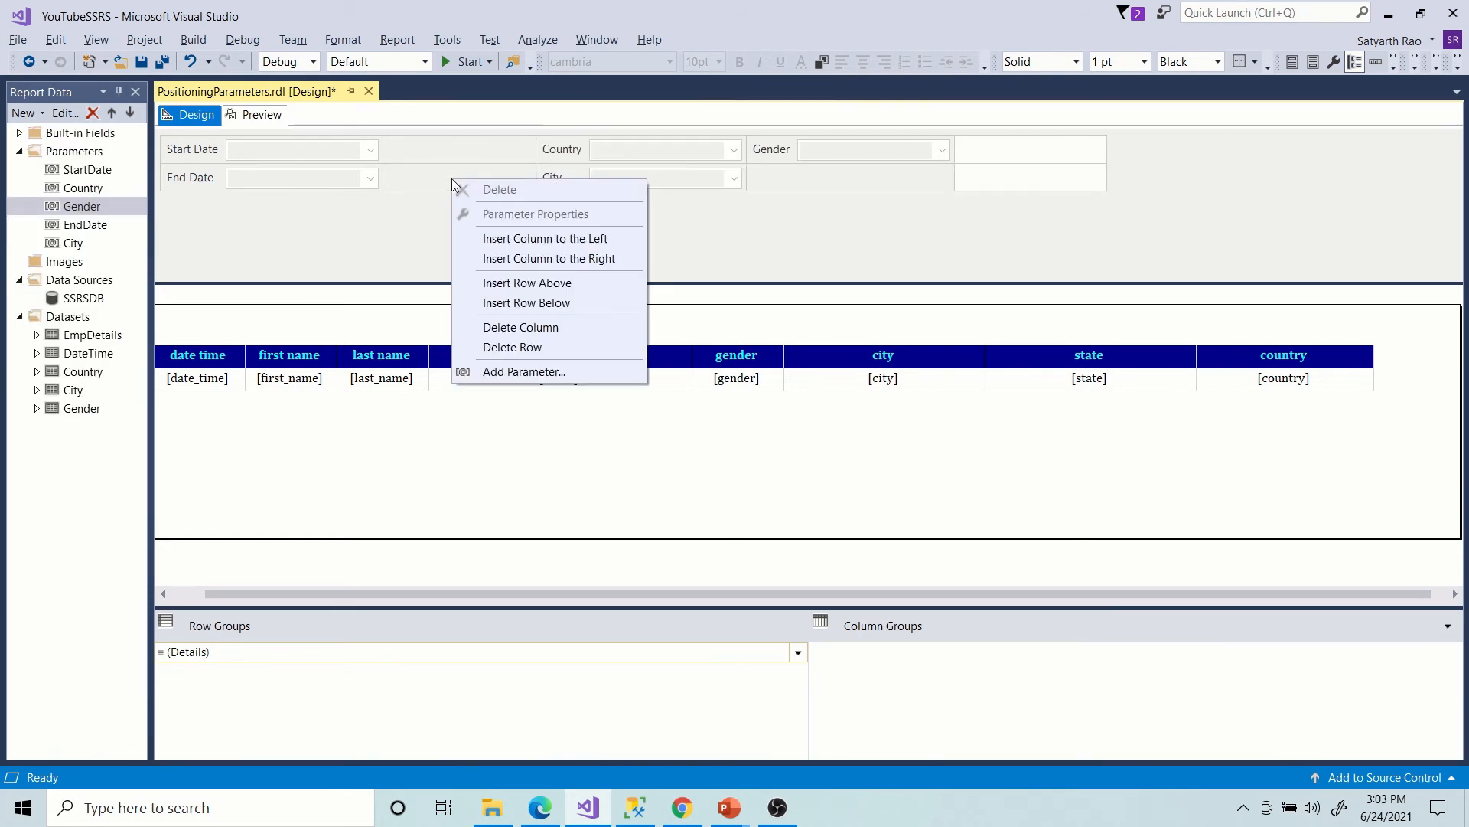
left_click(537, 374)
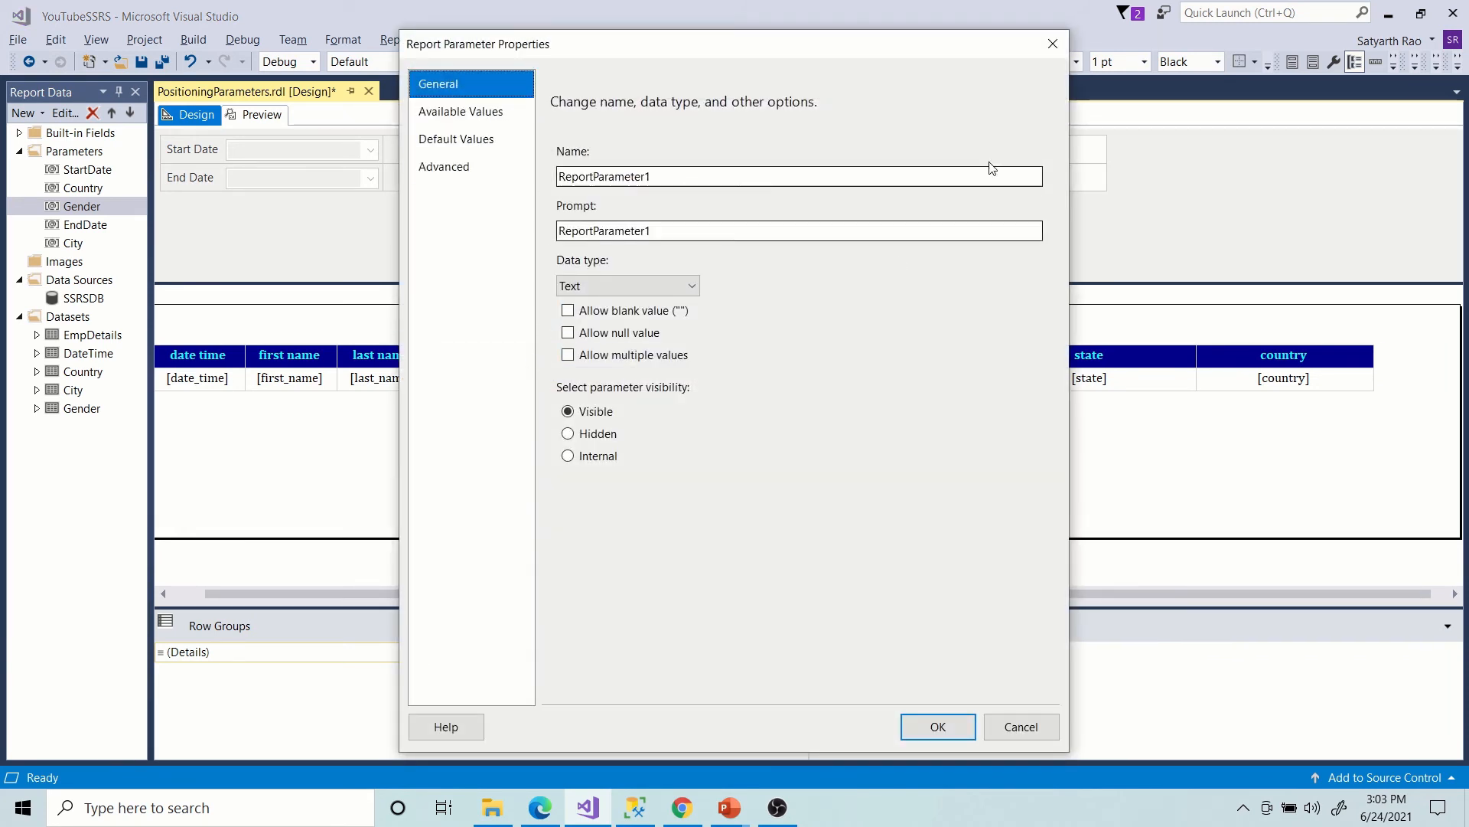
left_click(1052, 46)
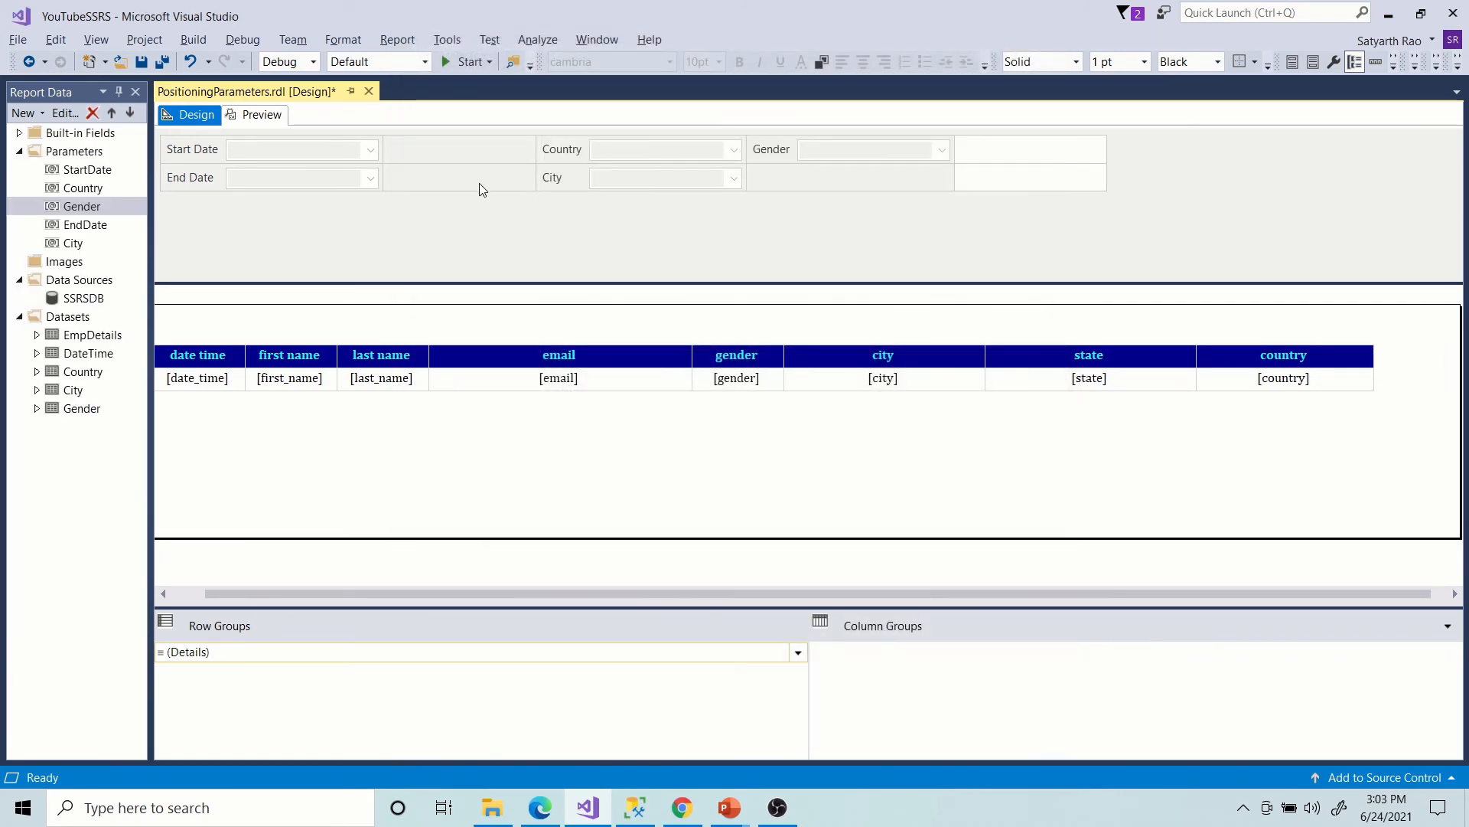
View the general properties of the End Date parameter from the grid and of the Gender parameter from the parameter list.
right_click(509, 188)
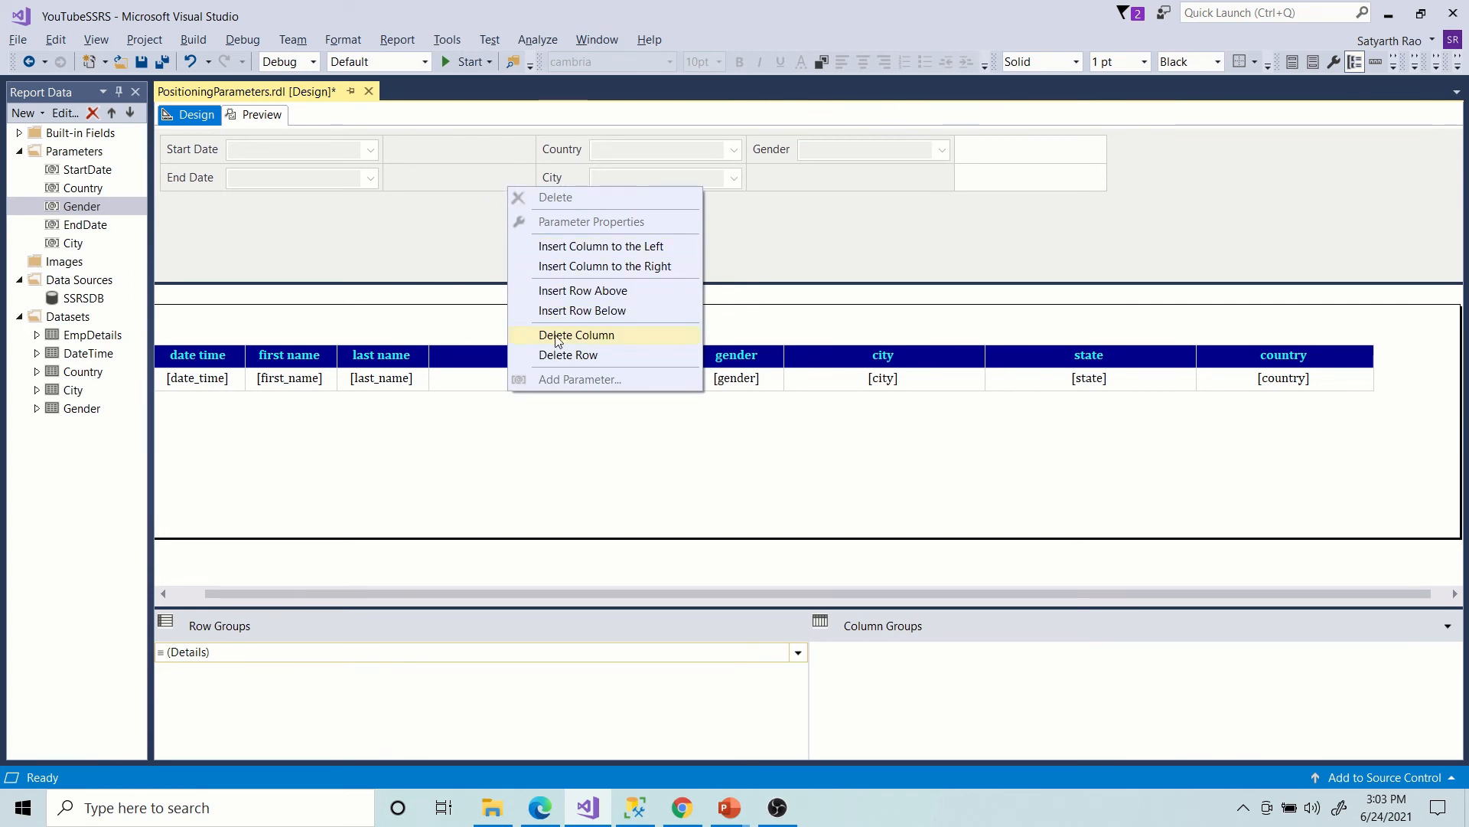
left_click(282, 204)
right_click(273, 170)
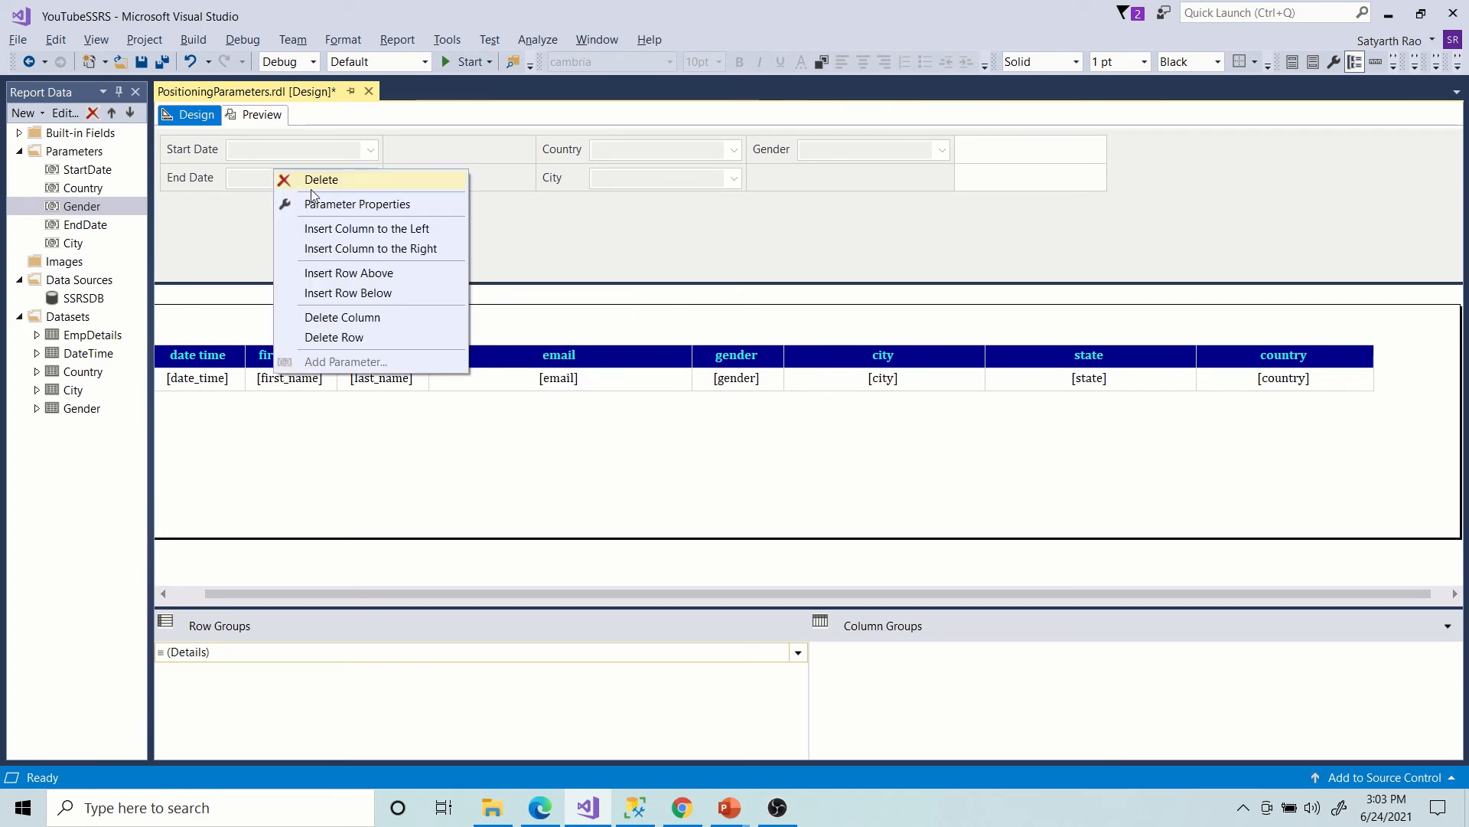
left_click(328, 211)
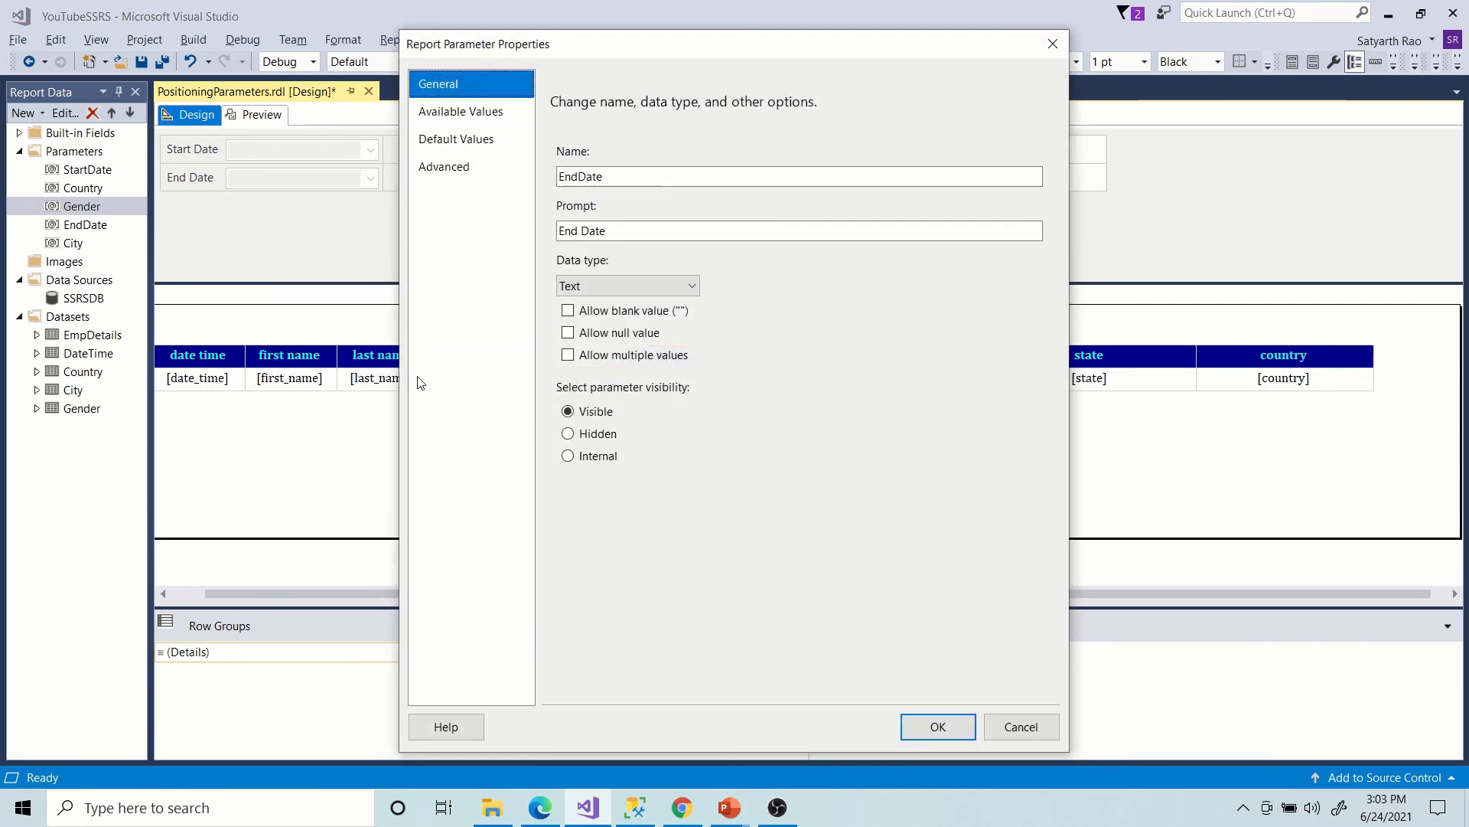
left_click(1044, 34)
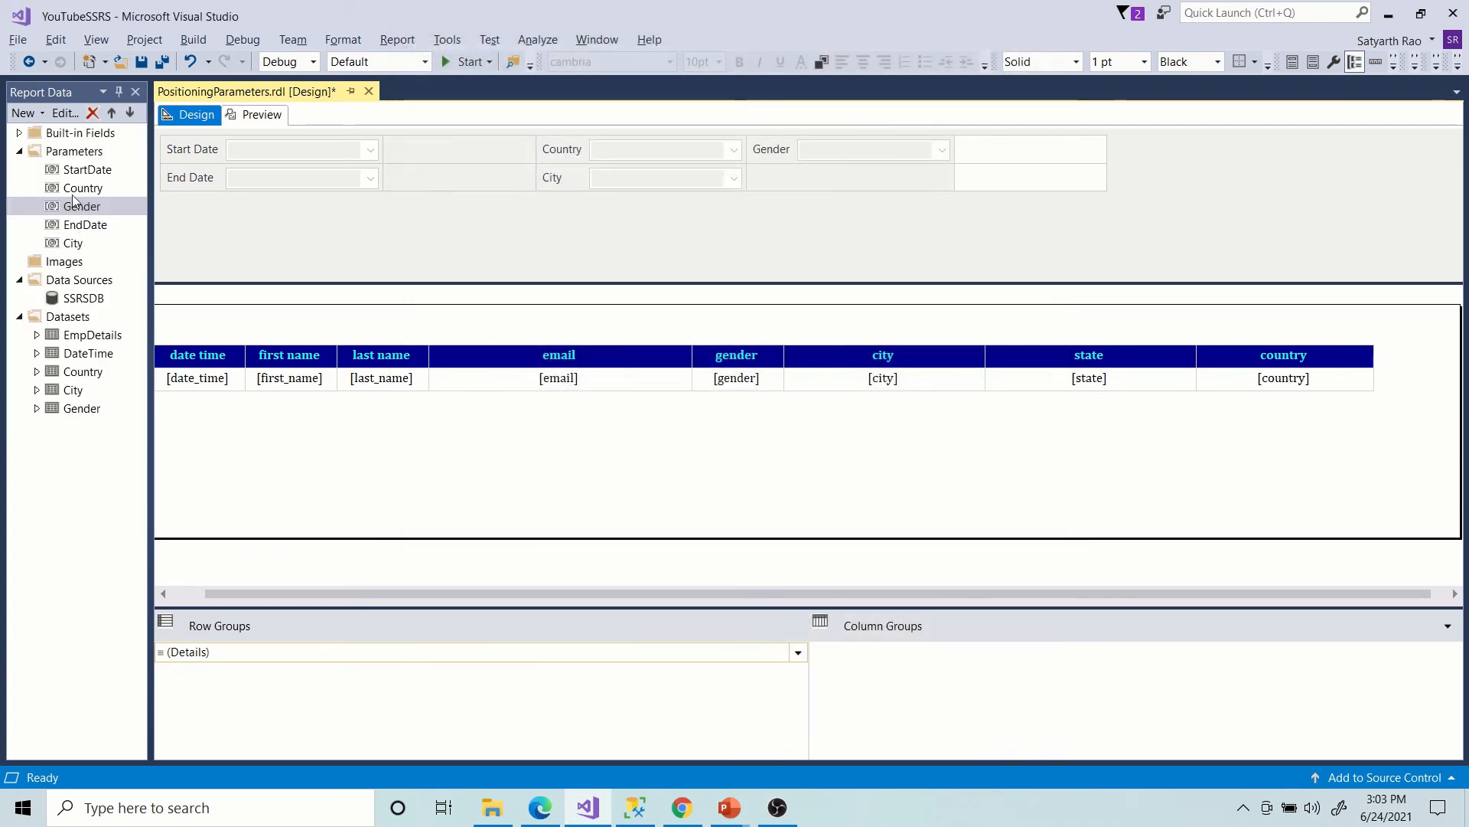
left_click(82, 205)
double_click(82, 205)
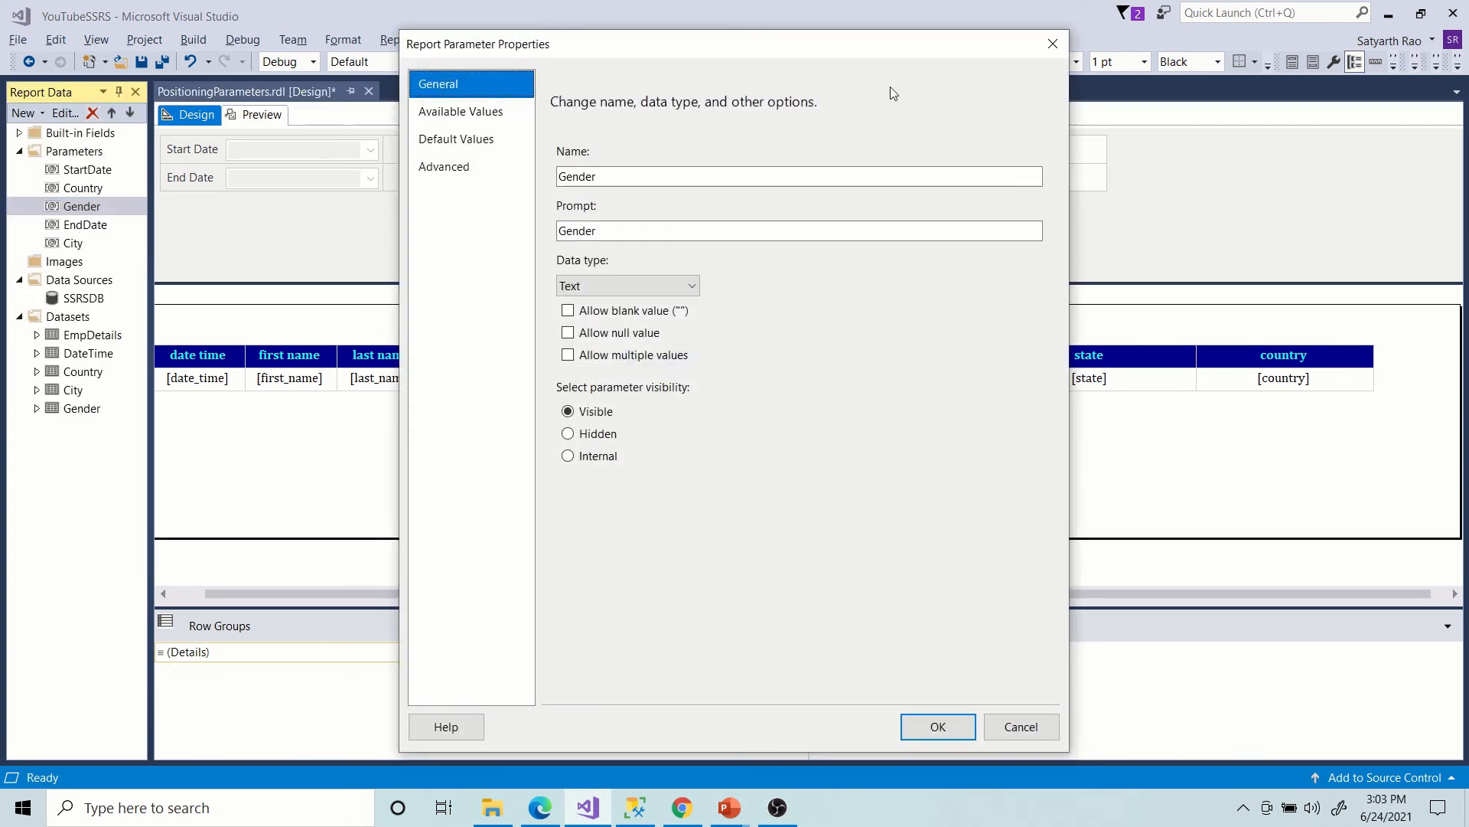
left_click(1044, 41)
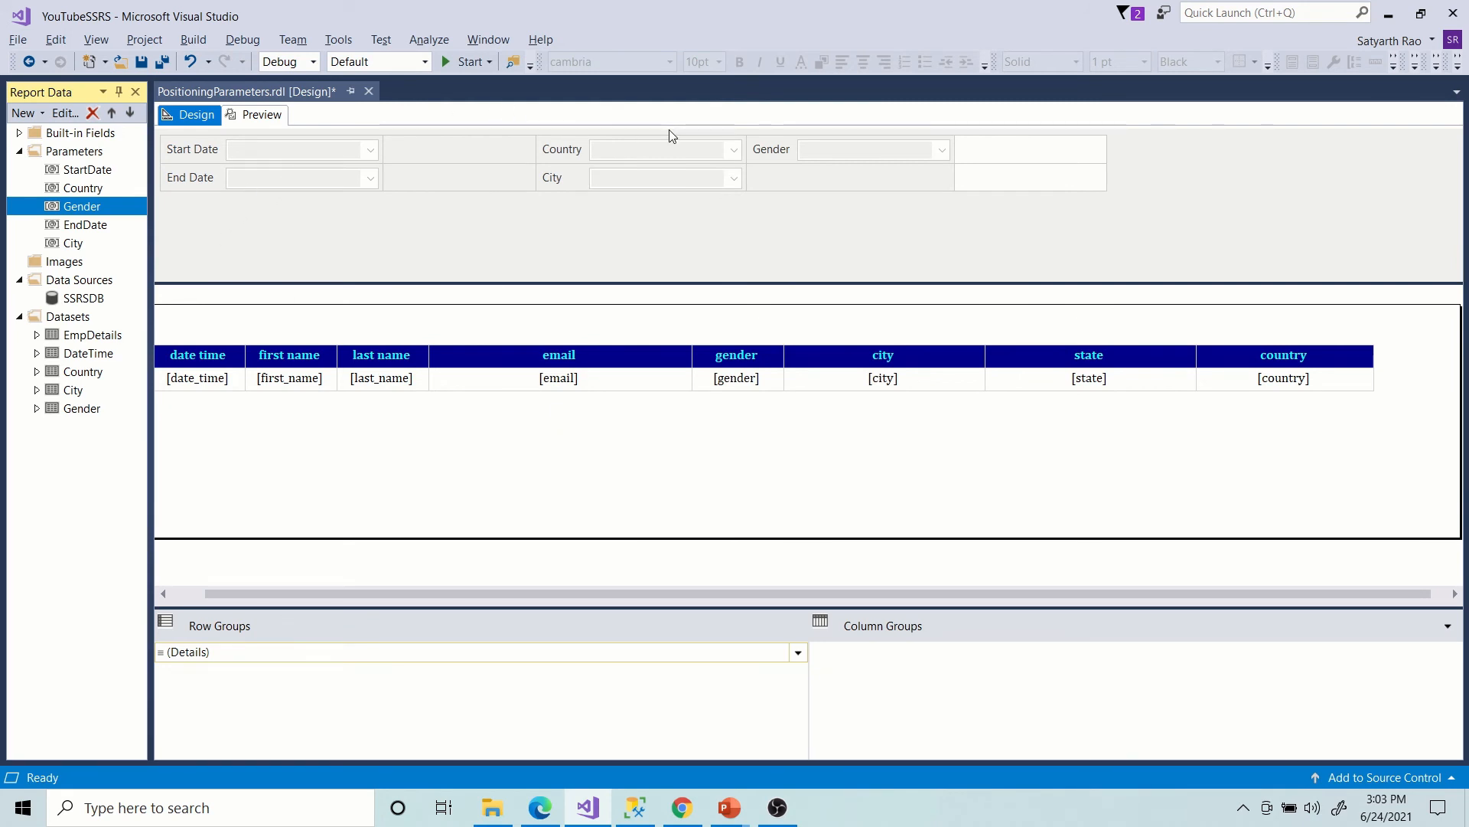
Insert an empty row between the Start Date row and the End Date row of the parameter grid.
right_click(457, 183)
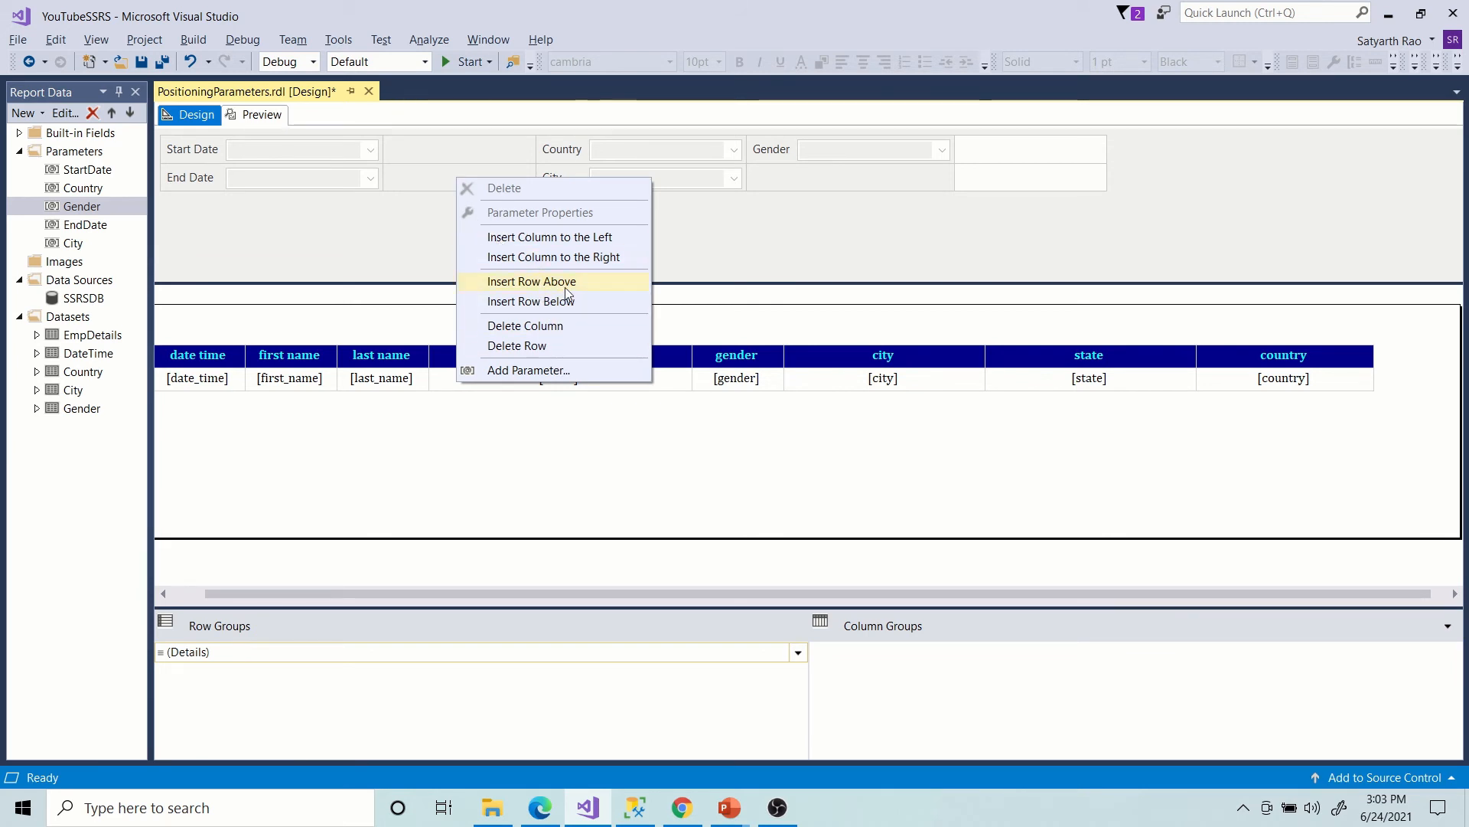
left_click(291, 226)
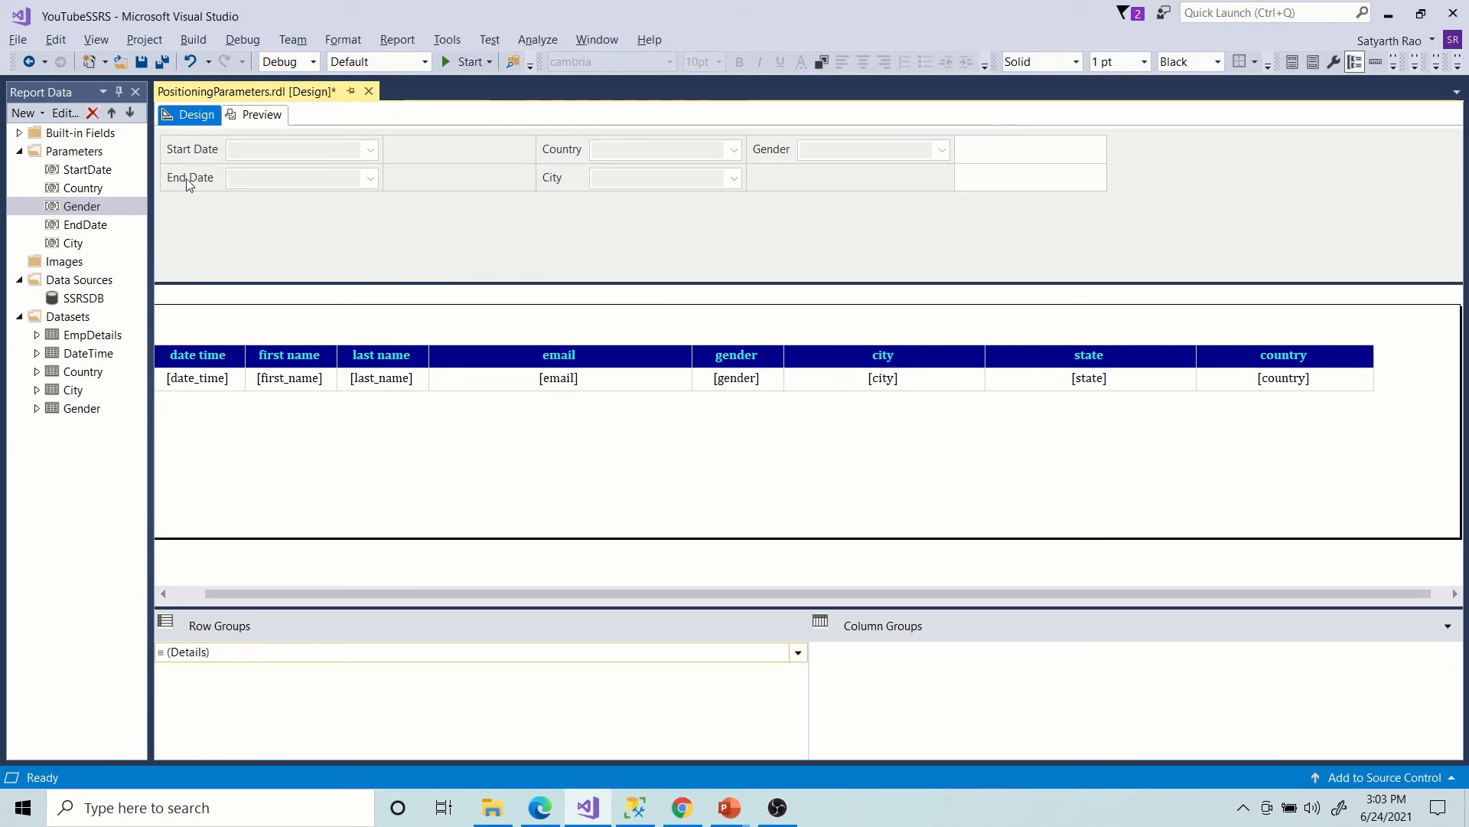
right_click(461, 178)
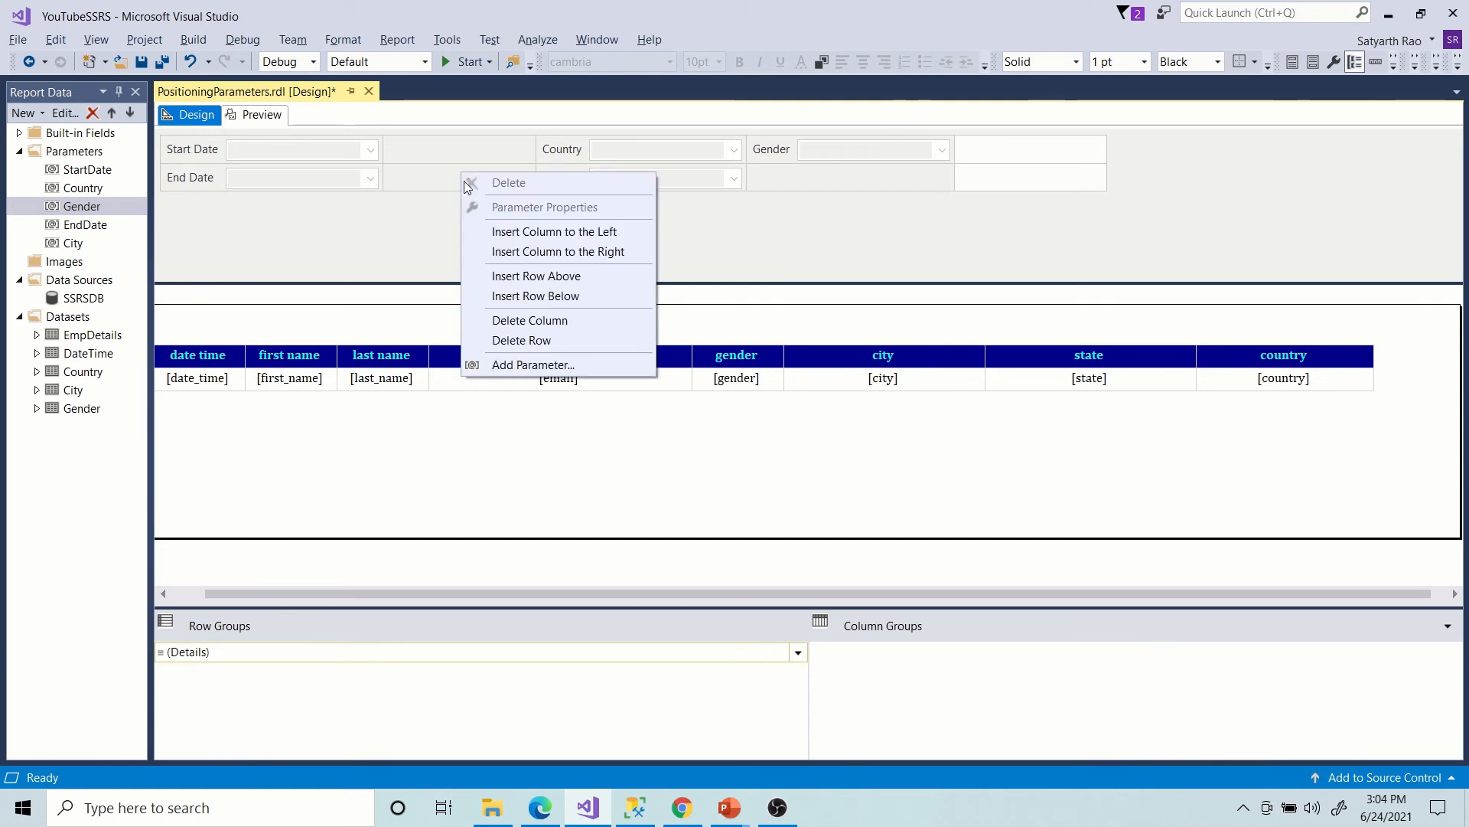
left_click(534, 276)
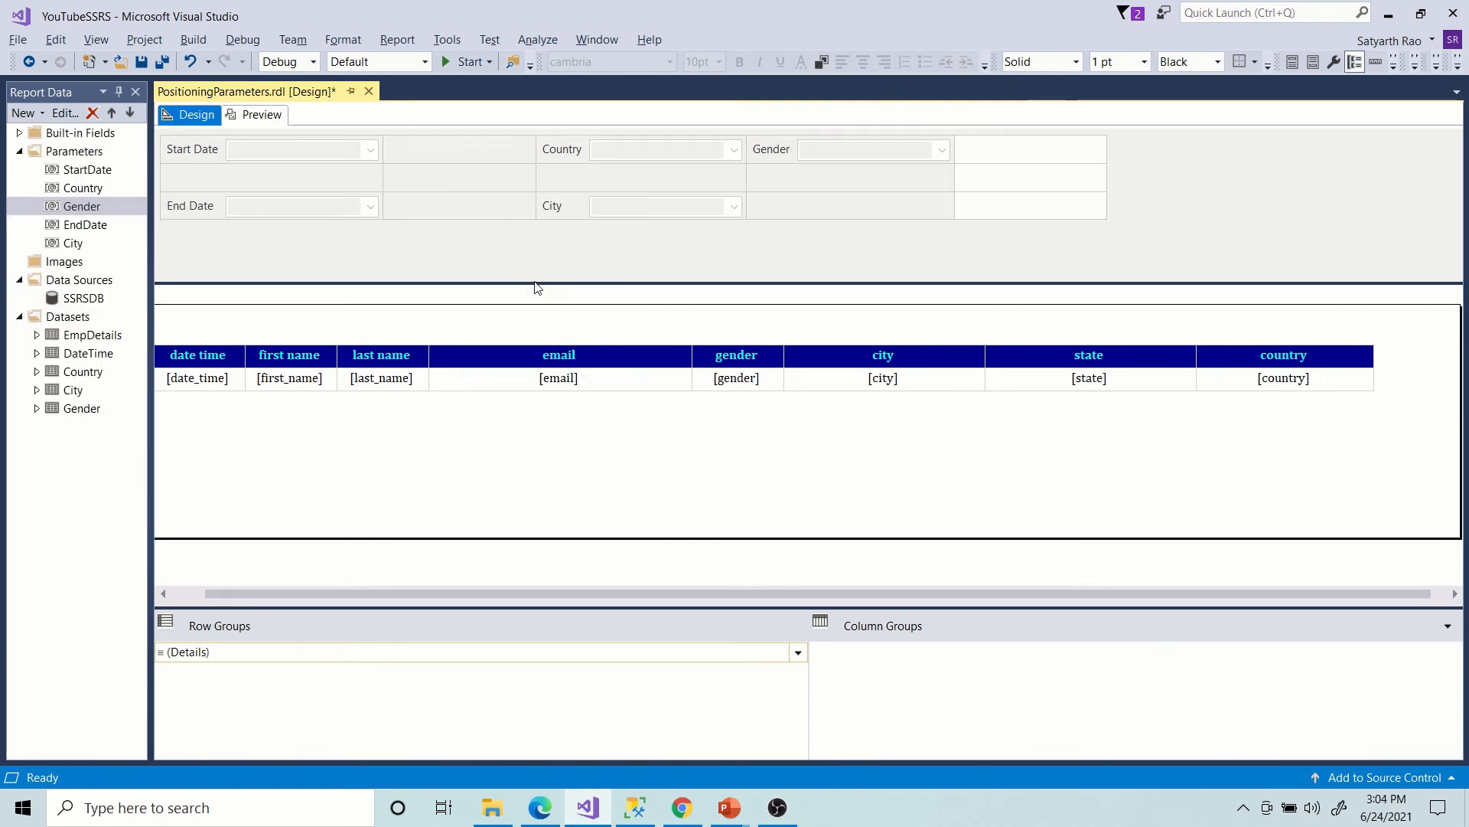
Preview the report's parameter layout, then delete the empty row between the Start Date and End Date rows in the design.
left_click(253, 116)
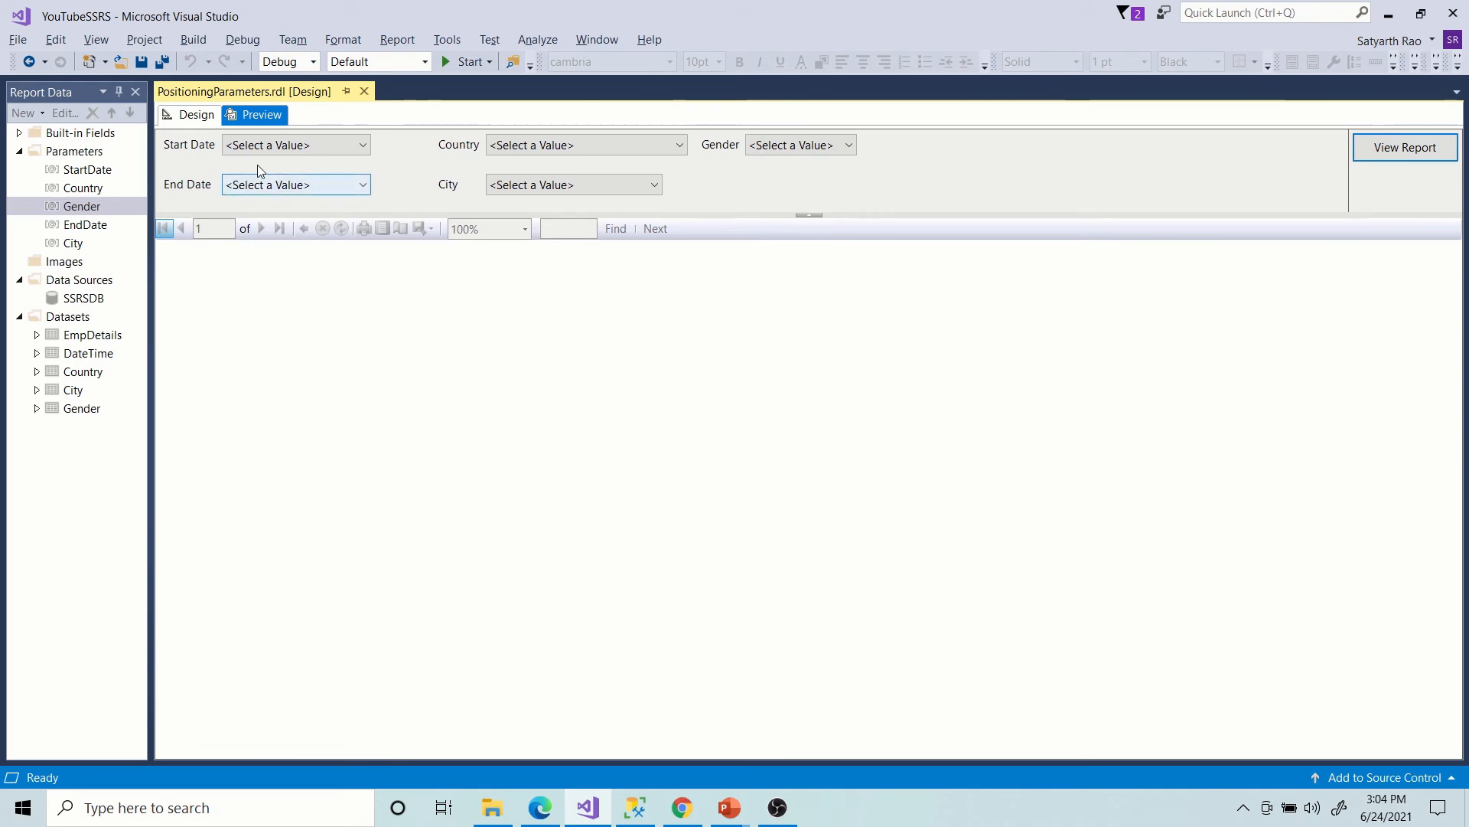
left_click(200, 113)
right_click(453, 180)
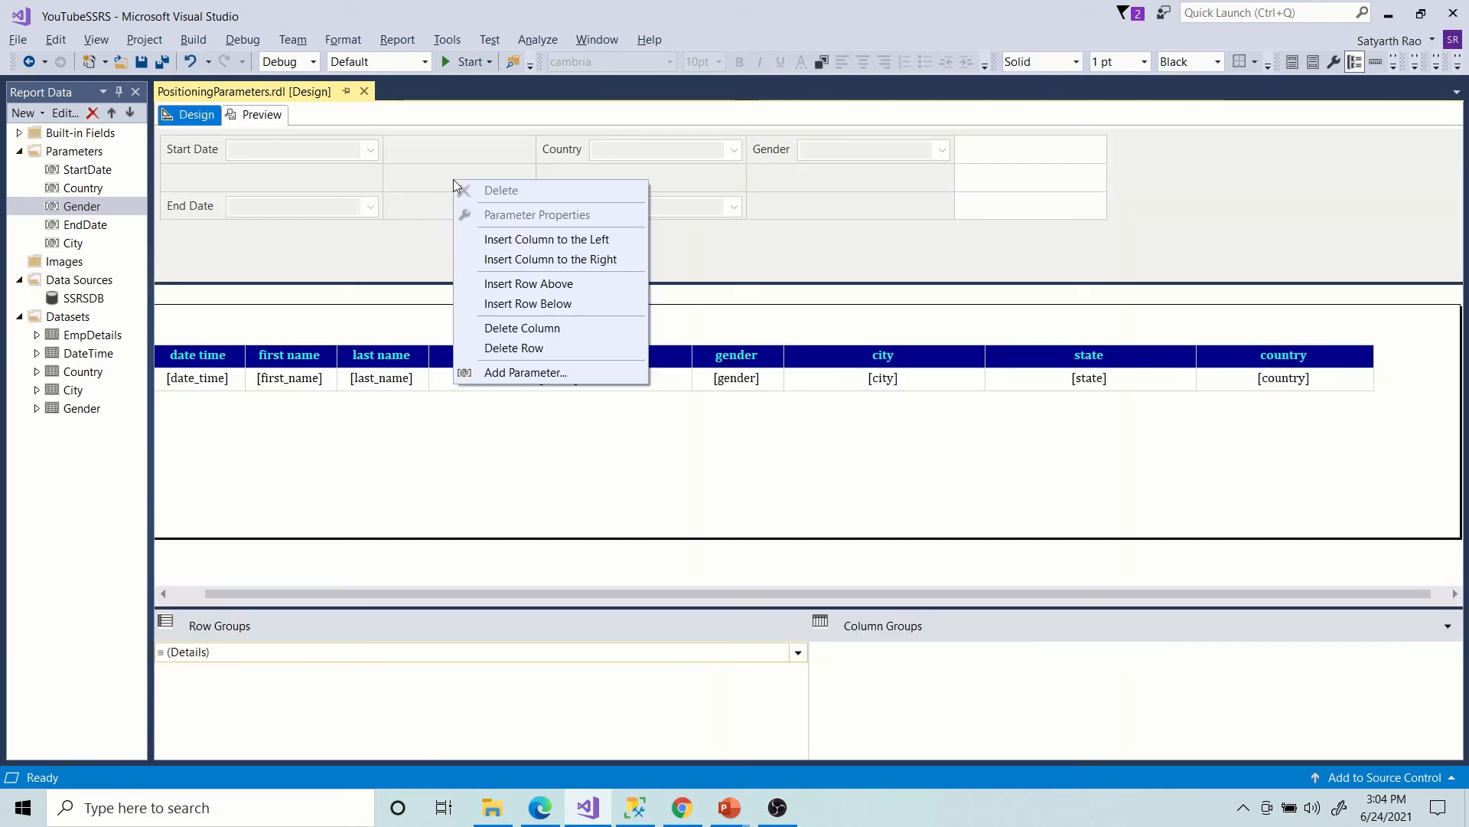
left_click(514, 348)
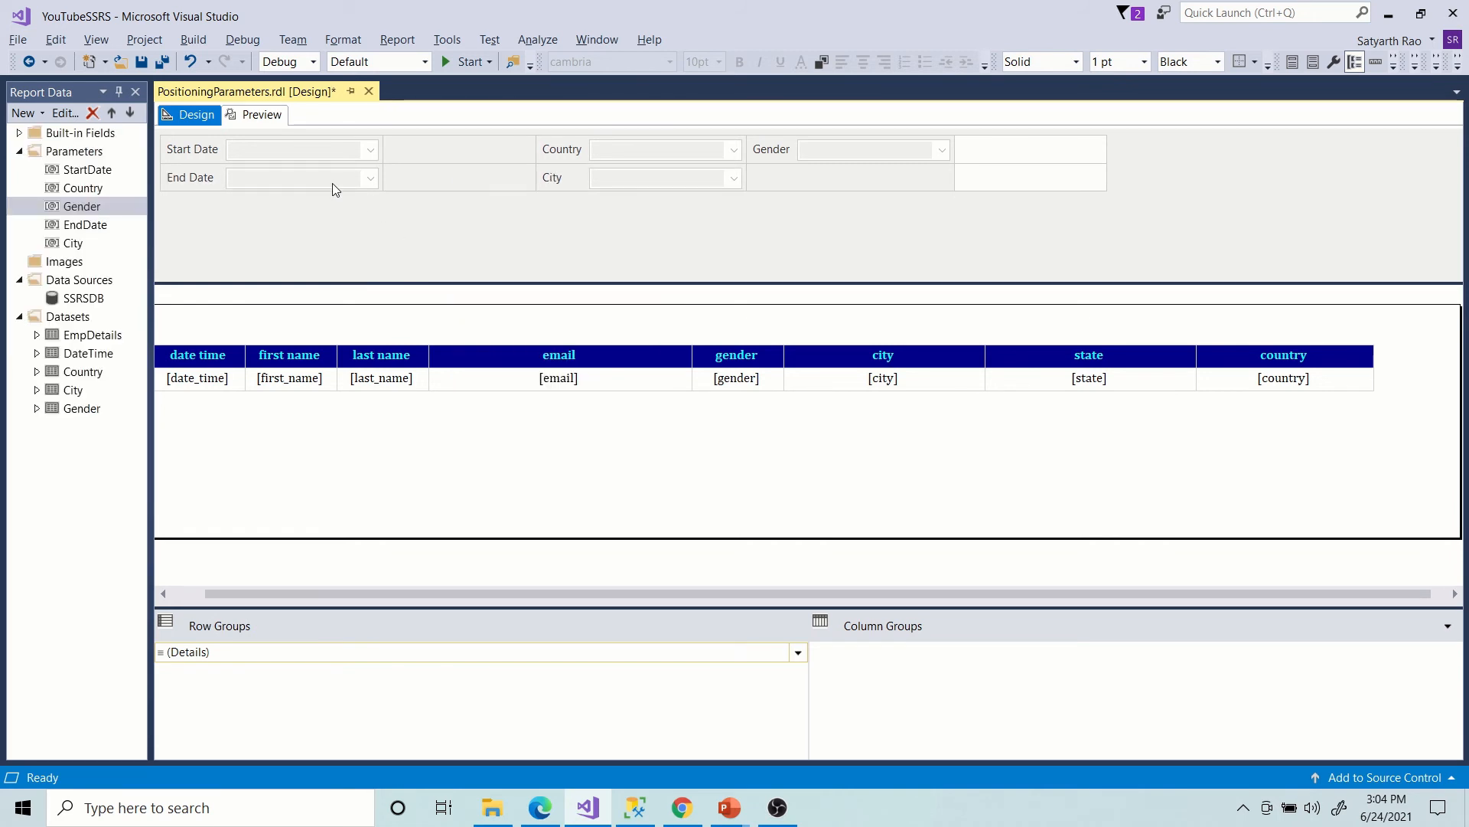
Insert an empty row above the Start Date row of the parameter grid and preview the report.
right_click(317, 152)
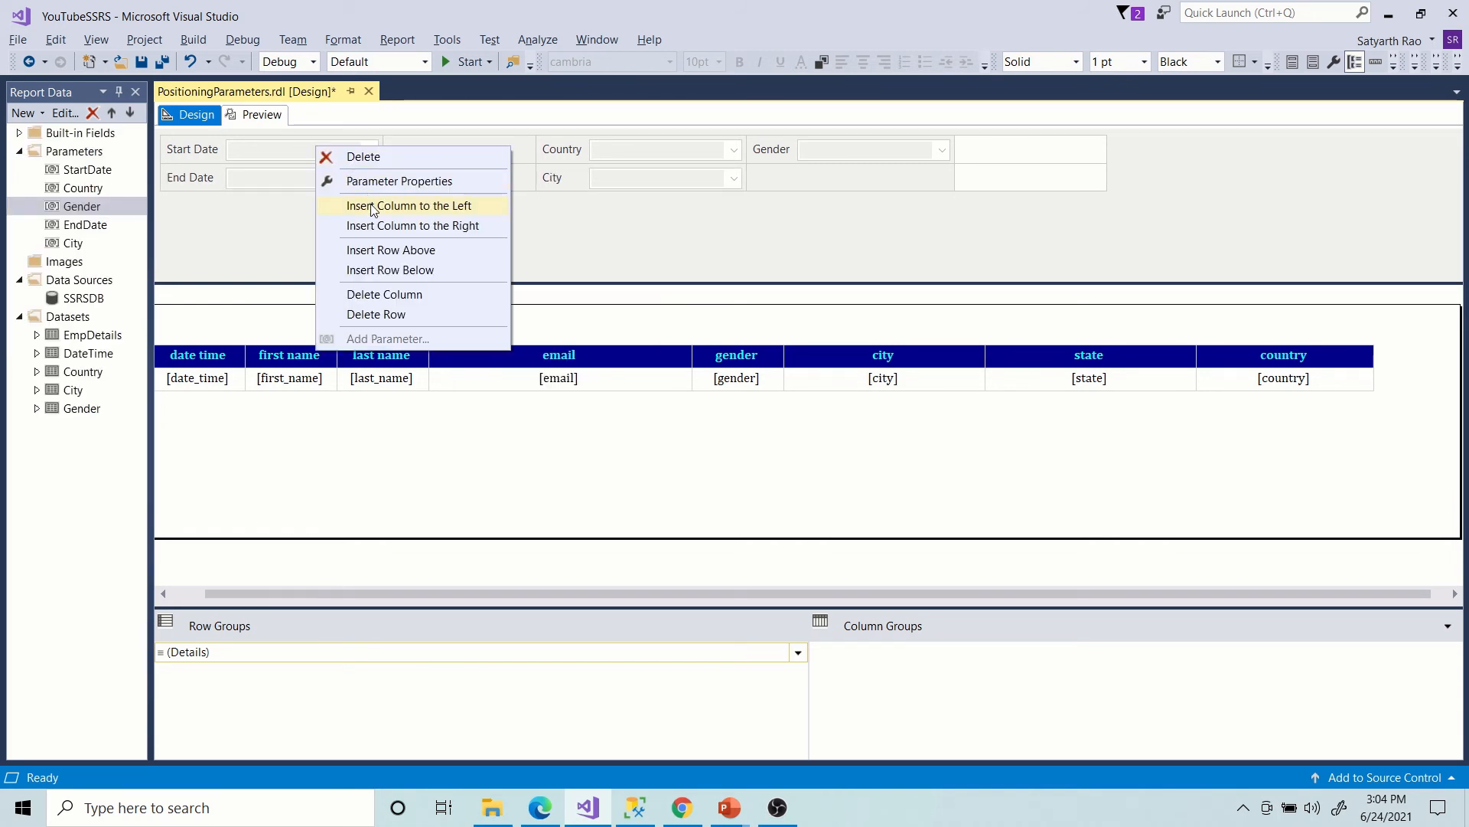
left_click(387, 251)
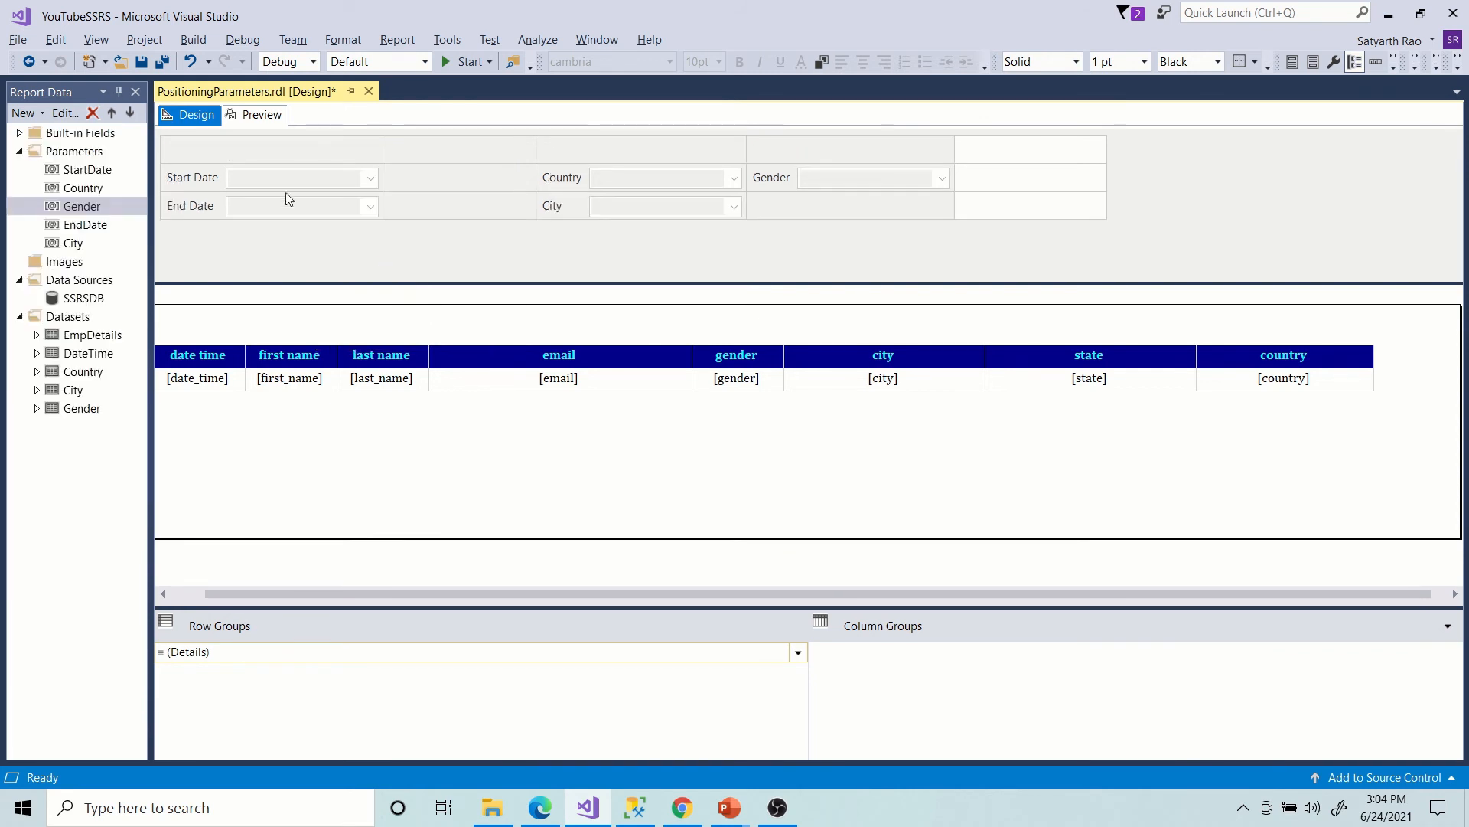
left_click(262, 115)
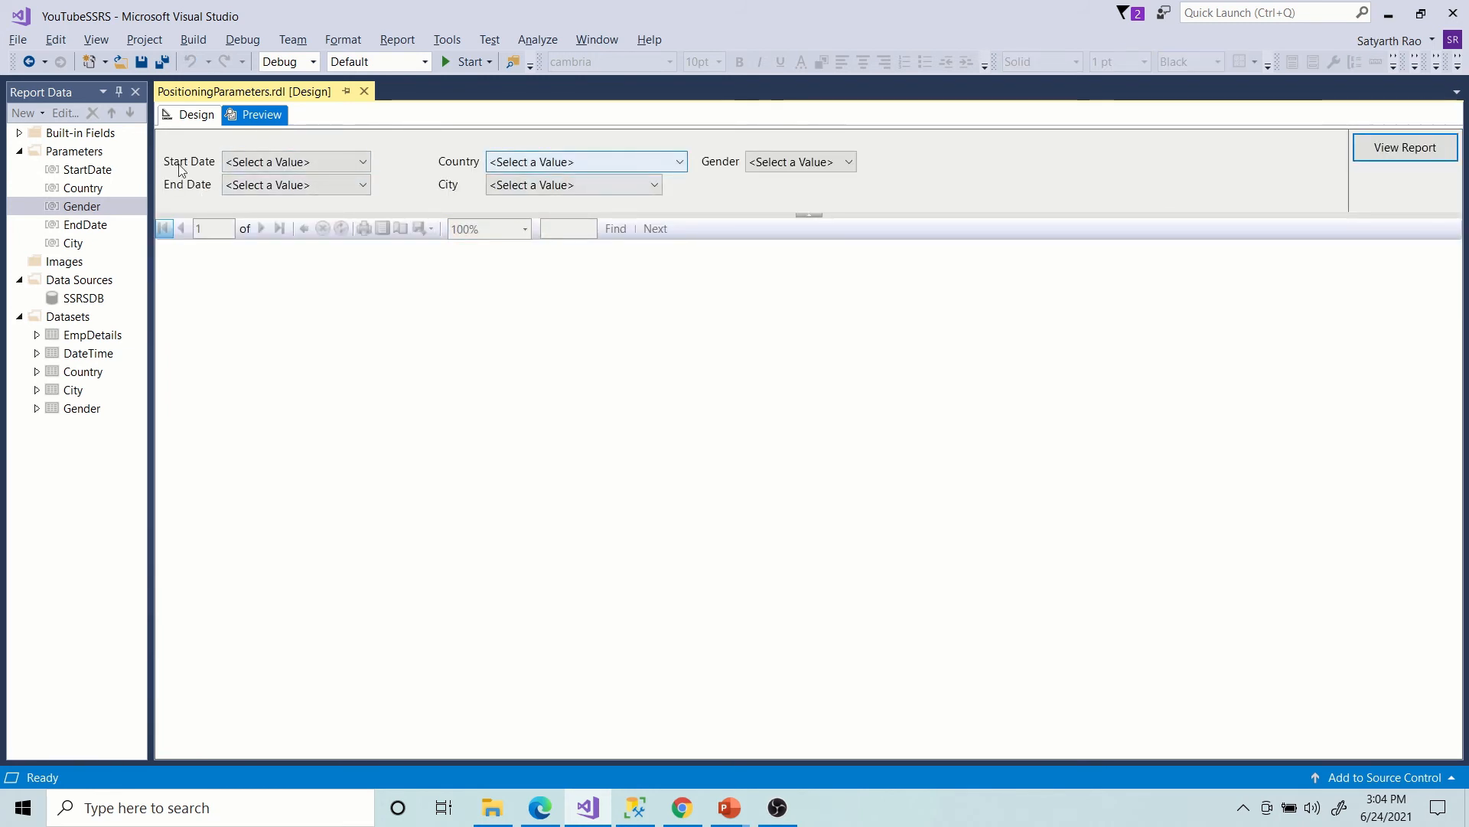
Return to the design, insert an empty column before the Start Date and End Date parameters, and preview the report.
left_click(191, 114)
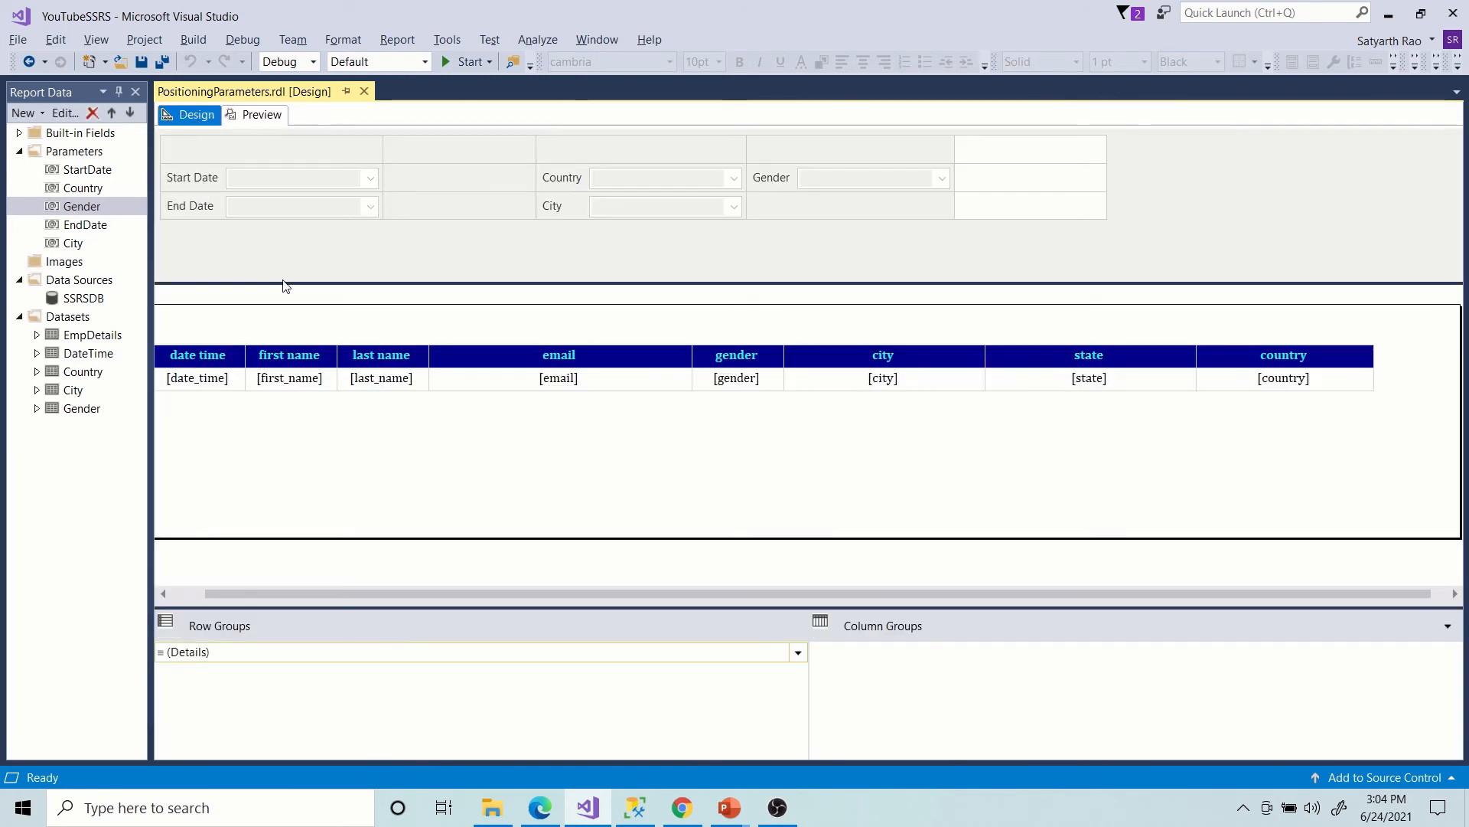
right_click(189, 211)
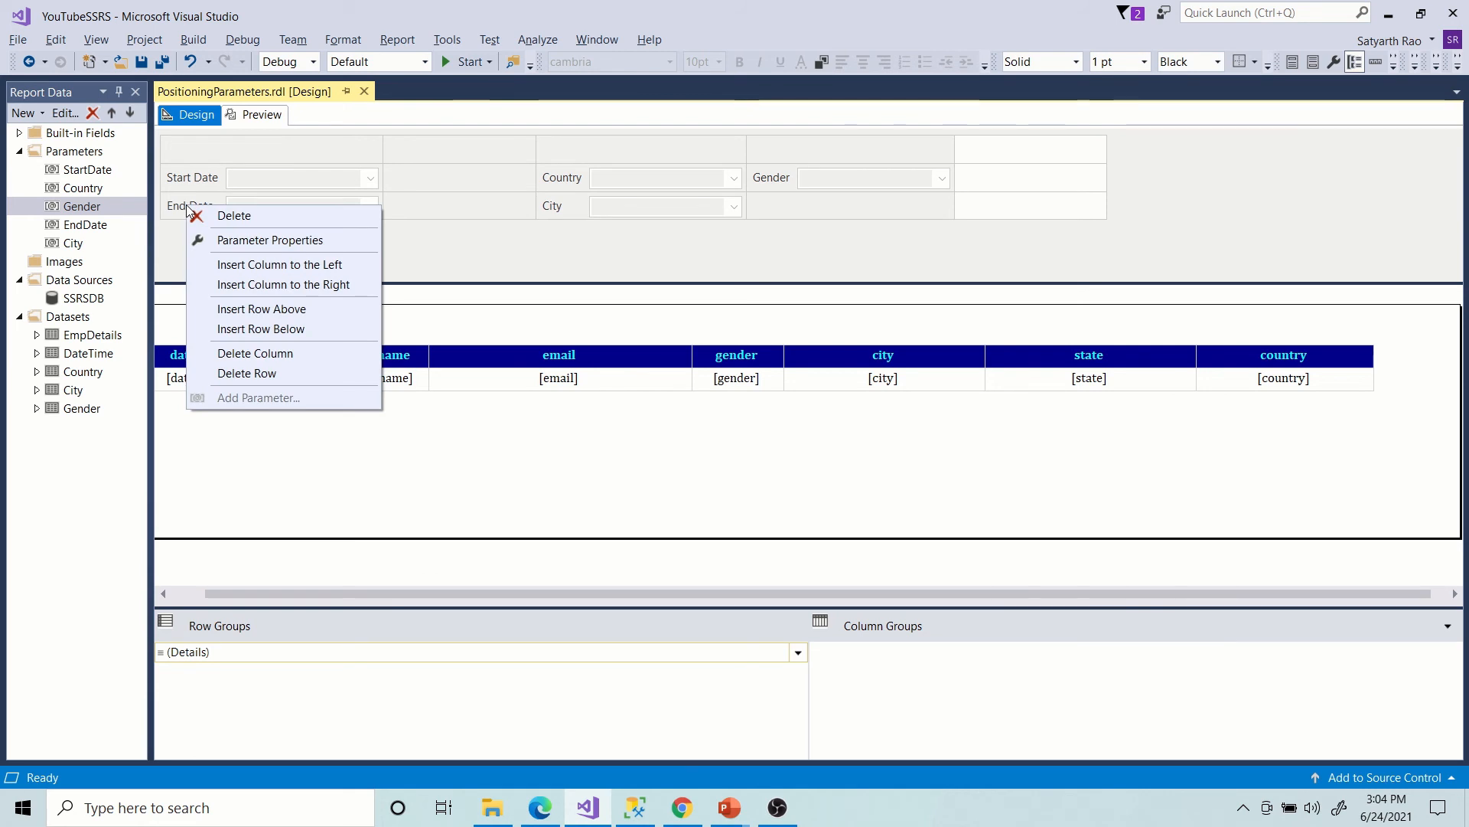
left_click(295, 273)
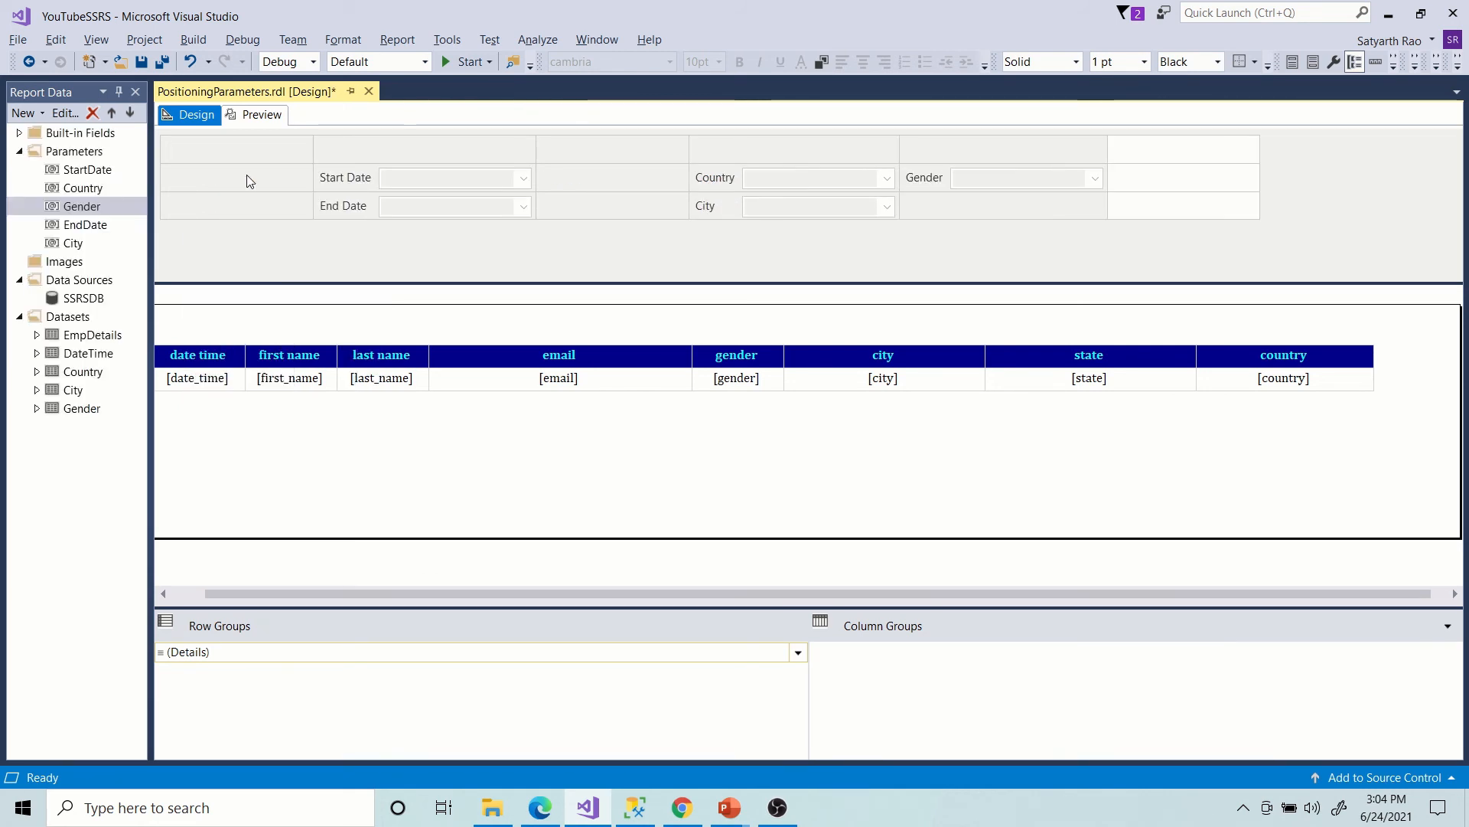
left_click(258, 116)
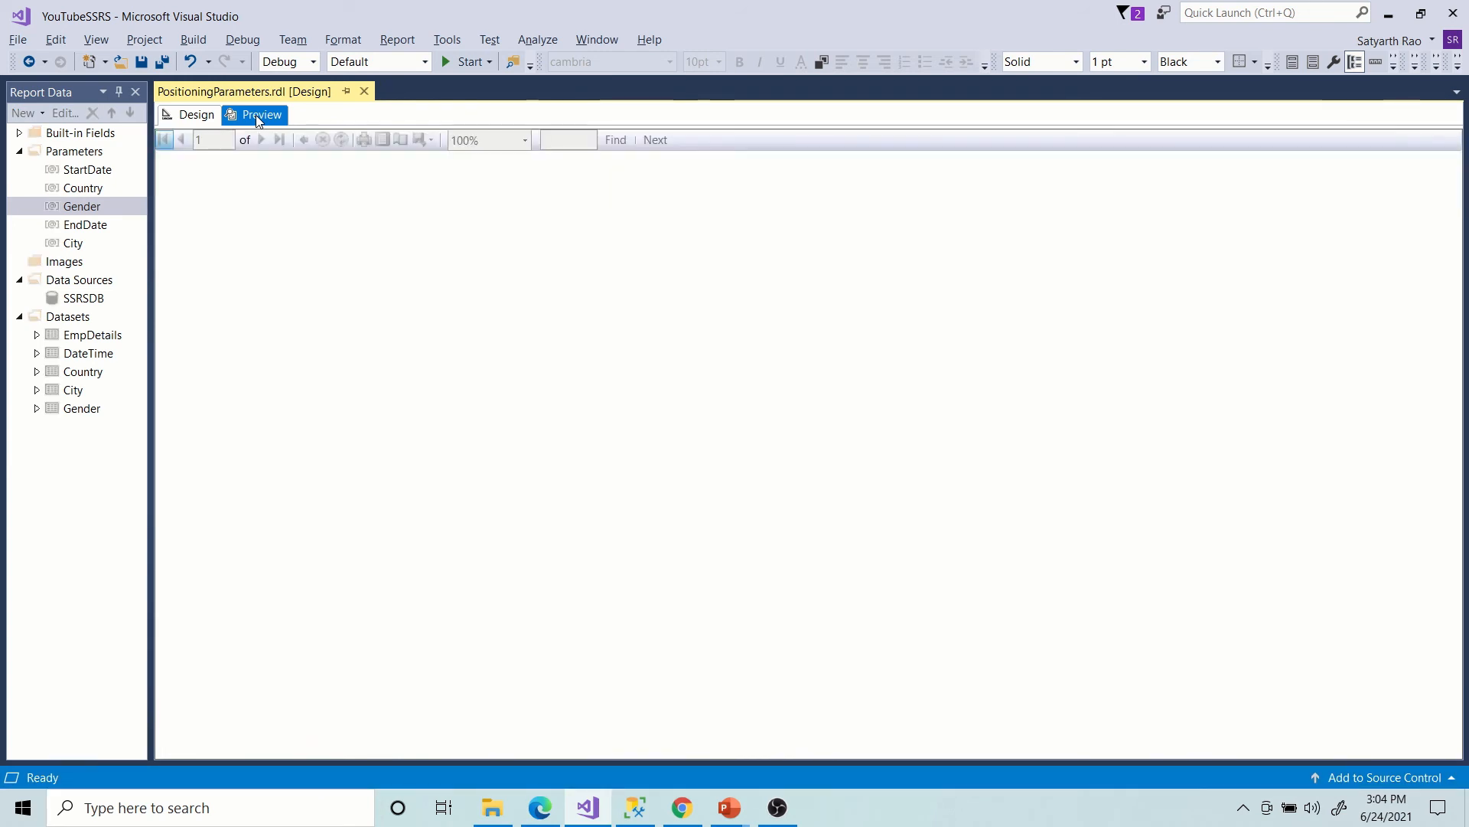
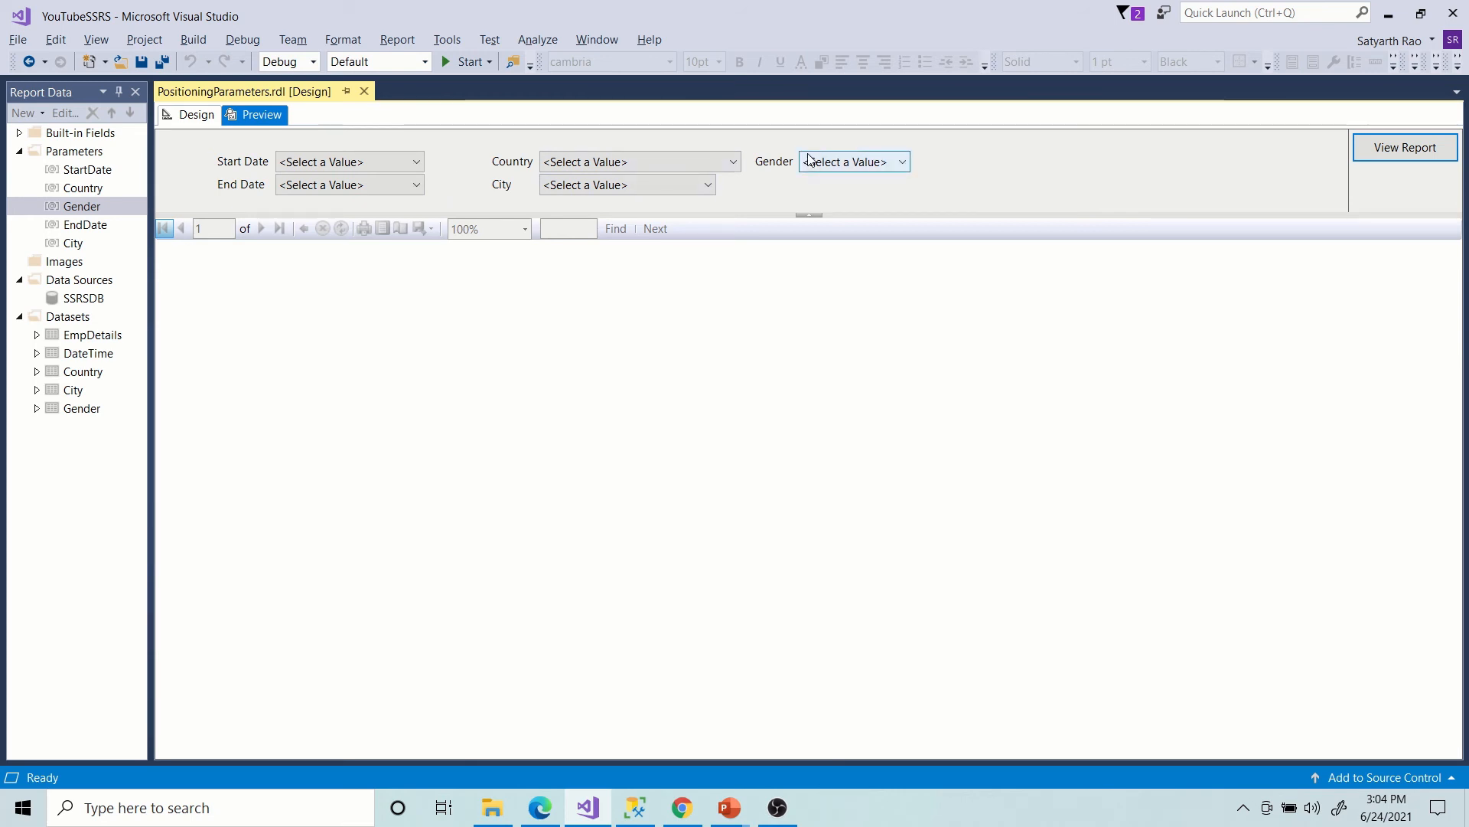
Choose 6/28/2000 as the Start Date and 7/14/2000 as the End Date in the report preview.
left_click(329, 161)
left_click(329, 198)
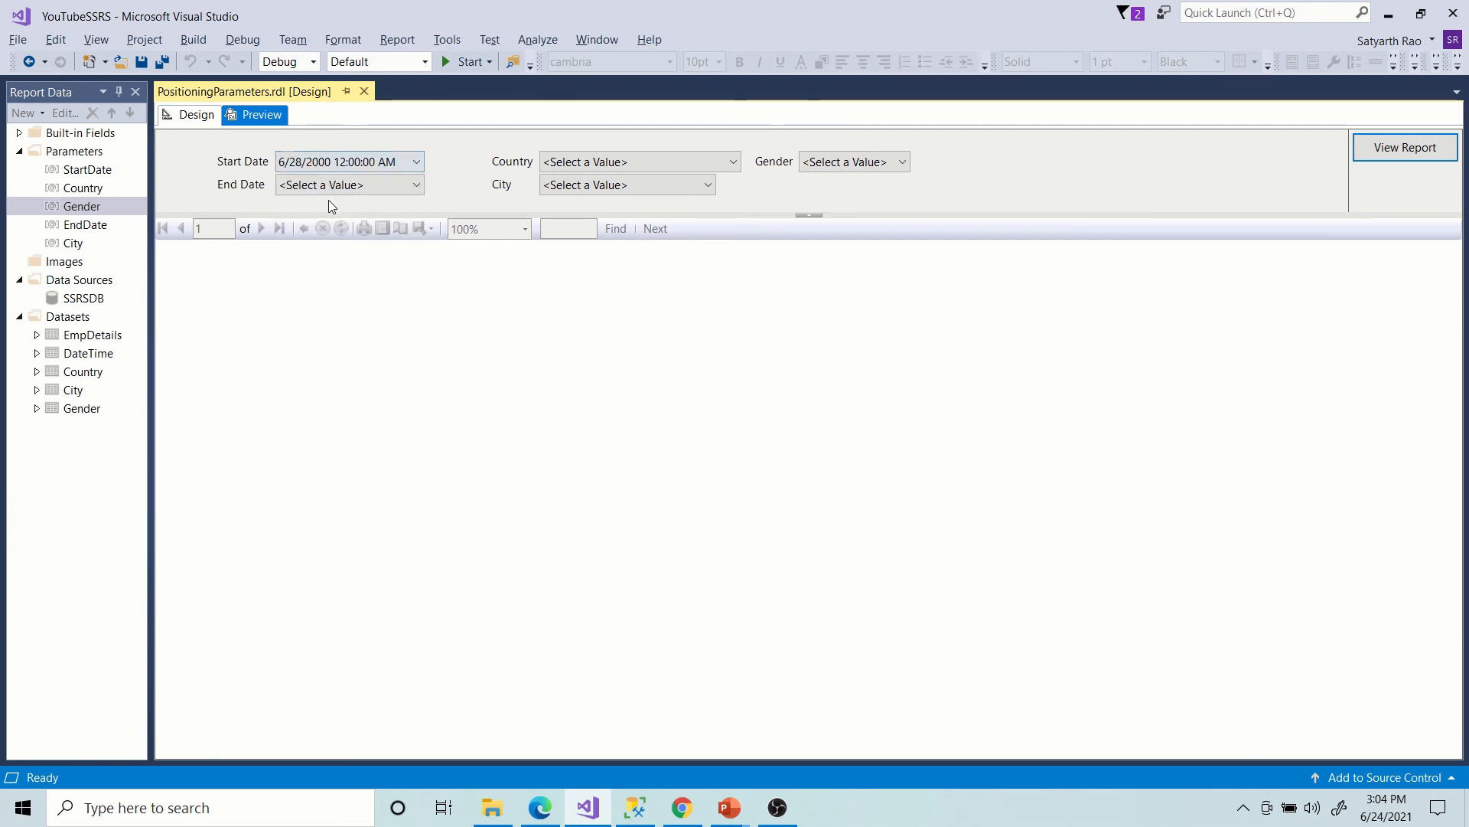
left_click(332, 185)
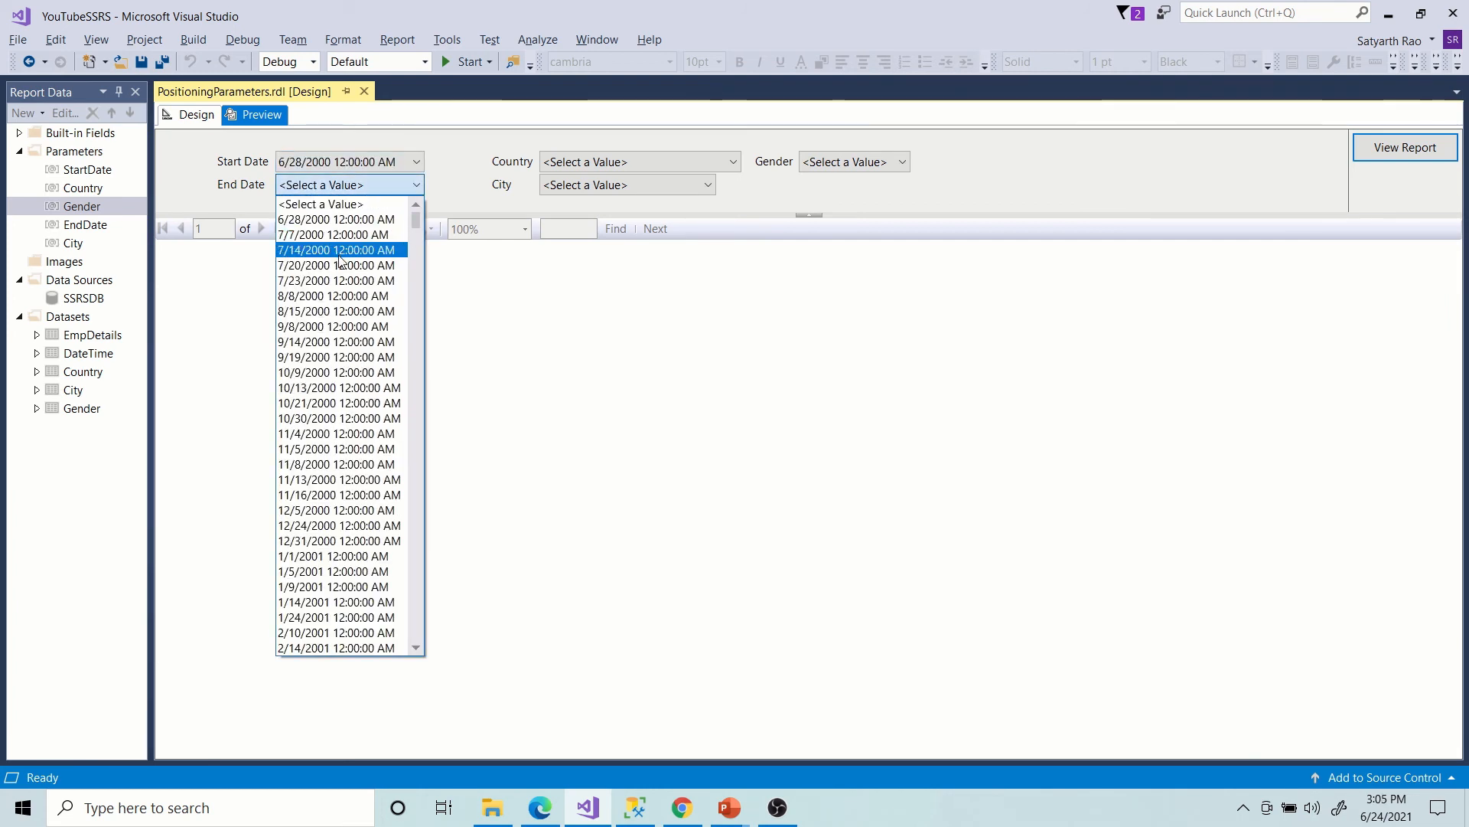
left_click(342, 250)
Choose country Armenia, city Adtugan and gender Female, and run the report.
left_click(681, 167)
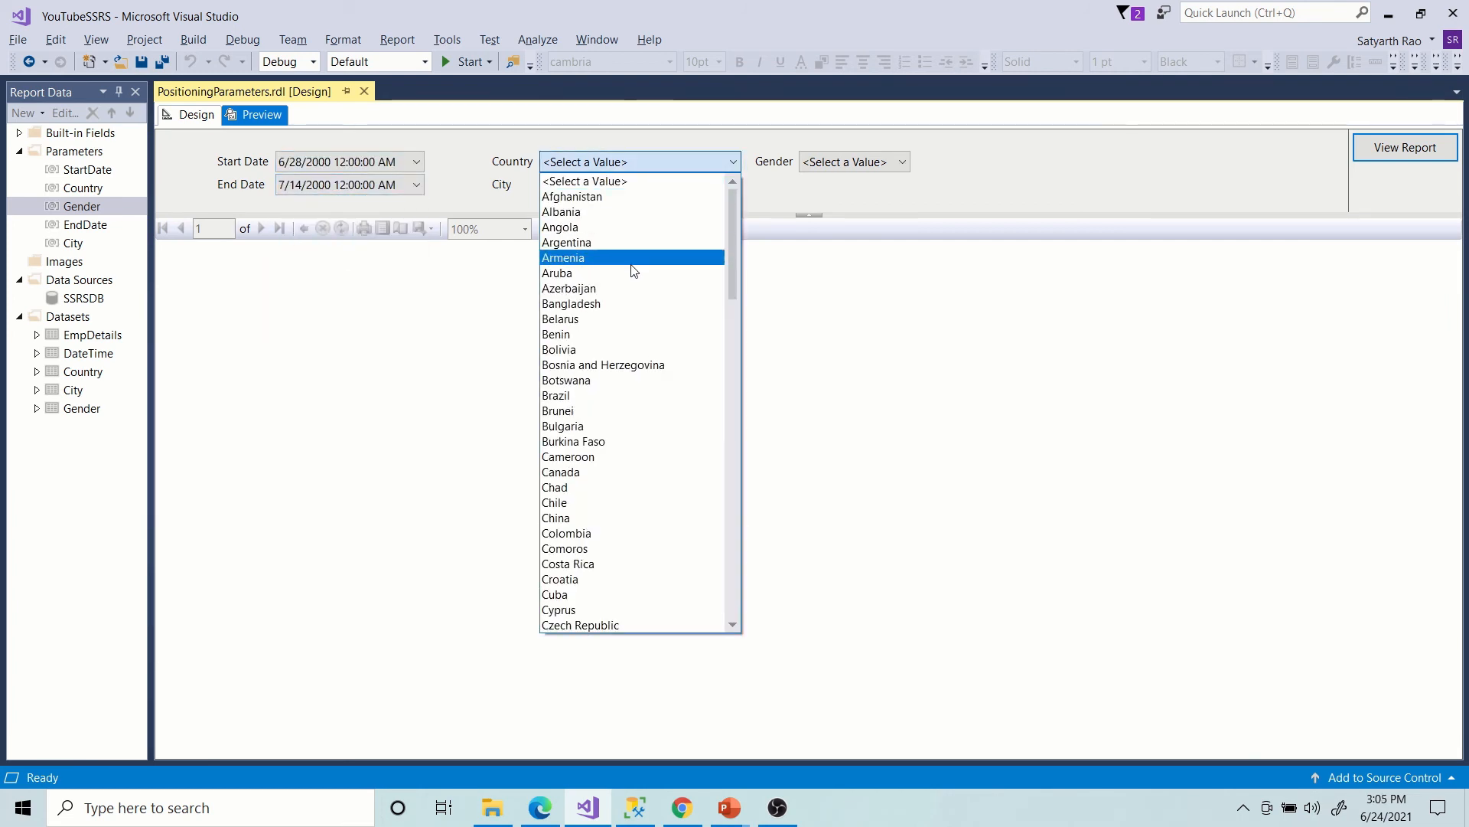
left_click(632, 256)
left_click(632, 186)
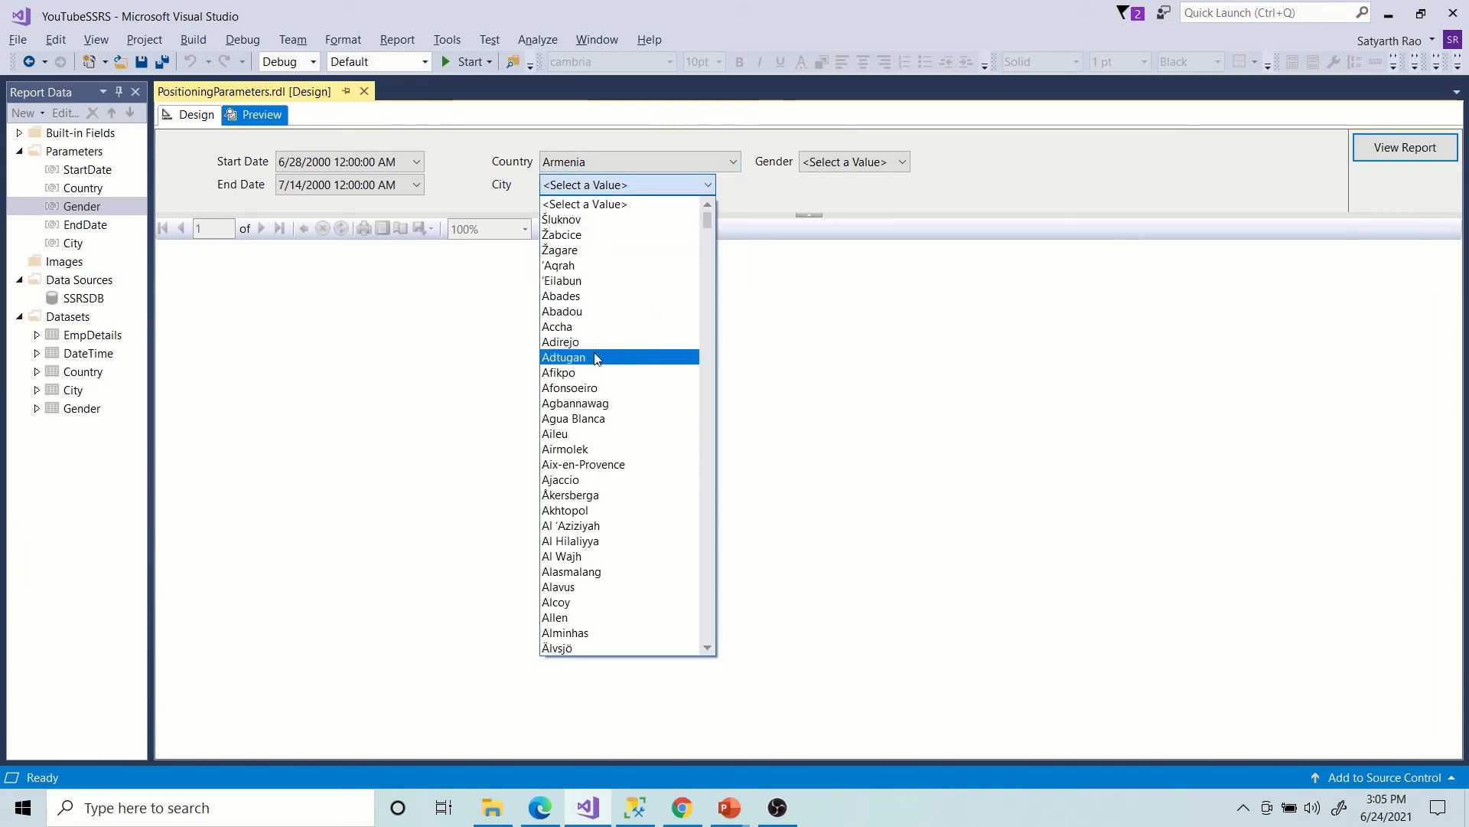
left_click(601, 357)
left_click(857, 162)
left_click(857, 228)
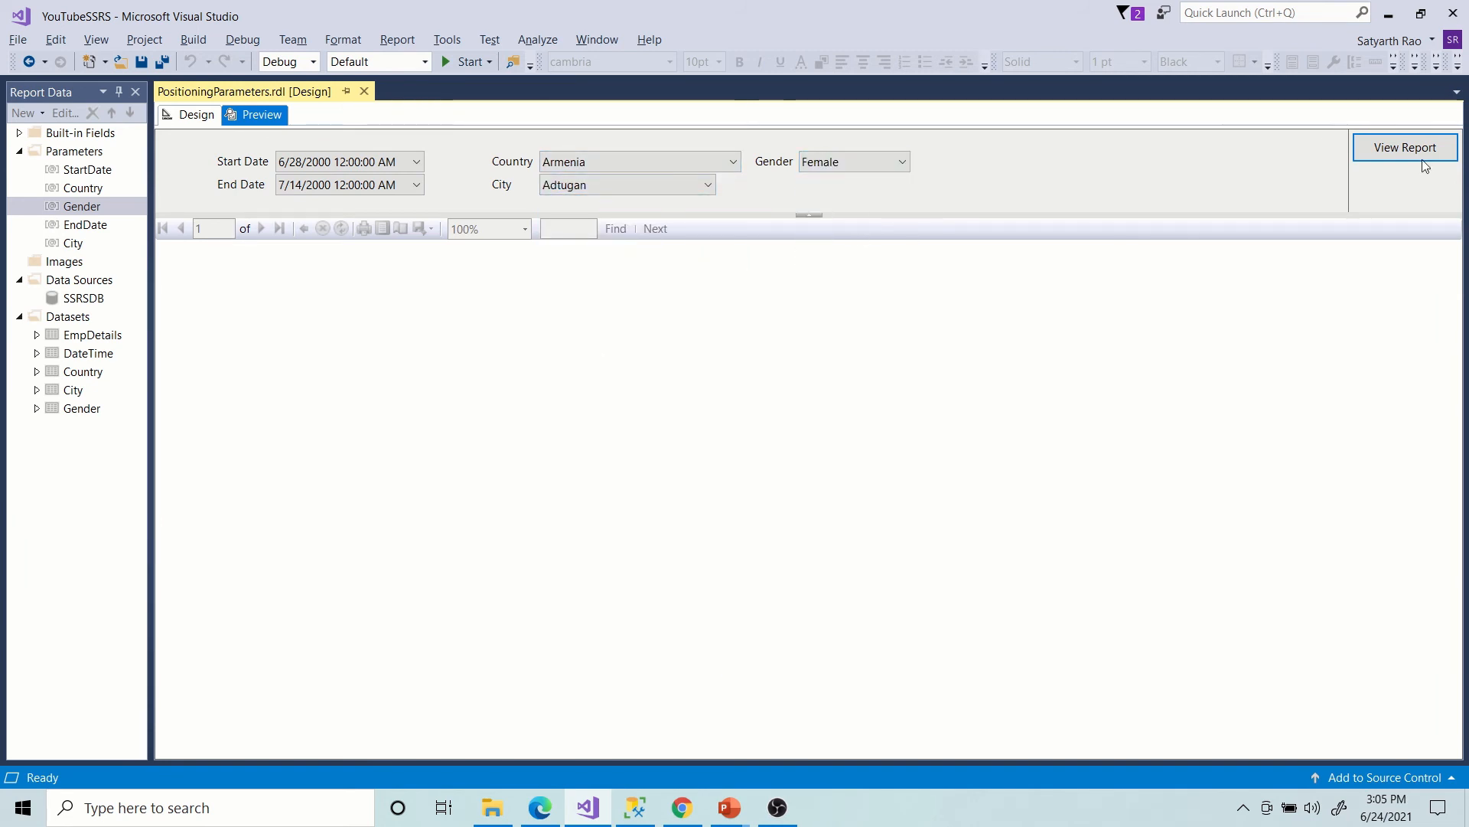
left_click(1427, 149)
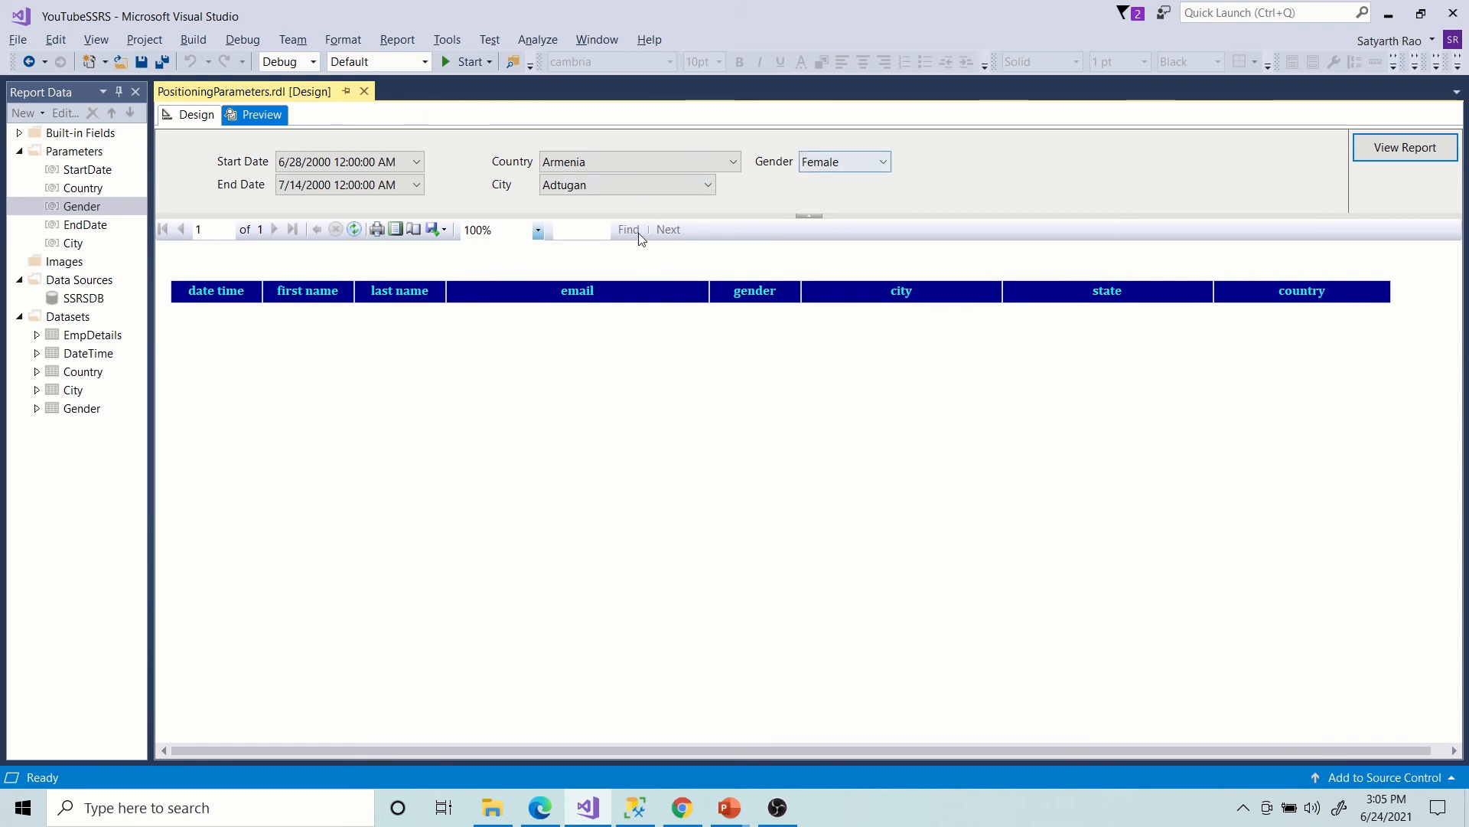
Change the Gender parameter to Non-binary and run the report again.
left_click(838, 163)
left_click(840, 258)
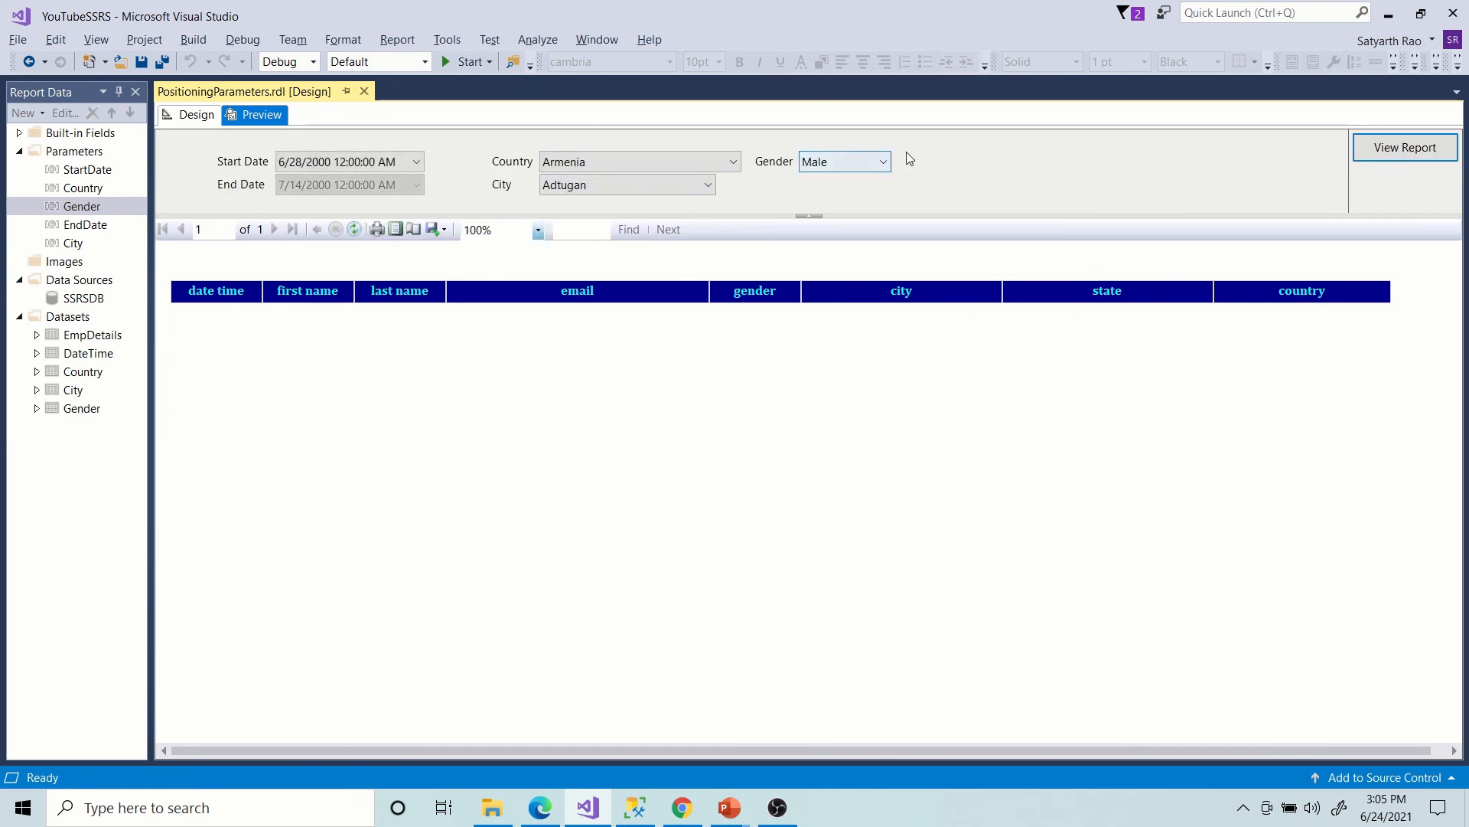
left_click(861, 162)
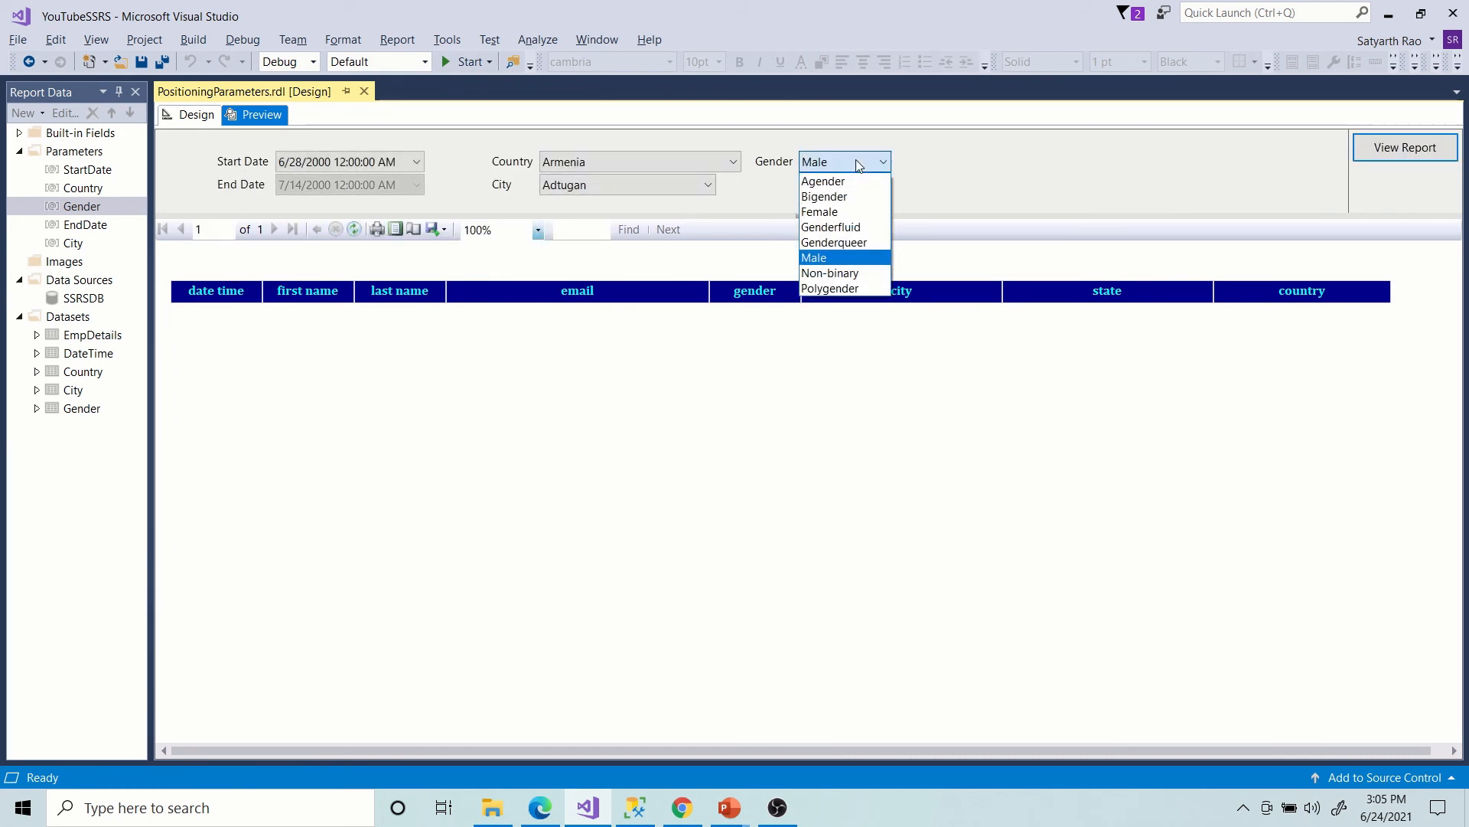
left_click(834, 273)
left_click(1404, 146)
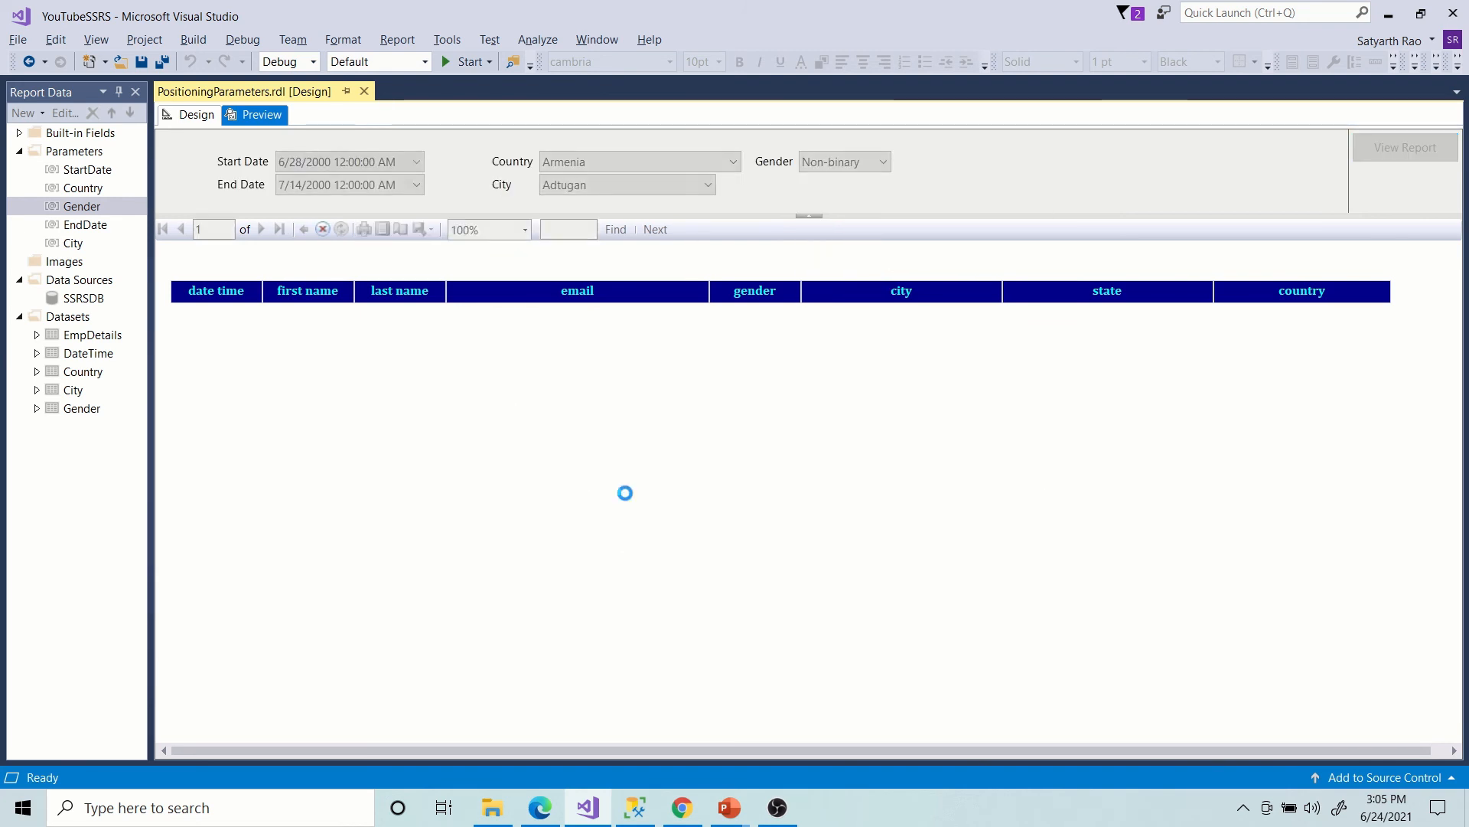
Change the End Date parameter to 7/13/2001 and run the report again.
left_click(375, 185)
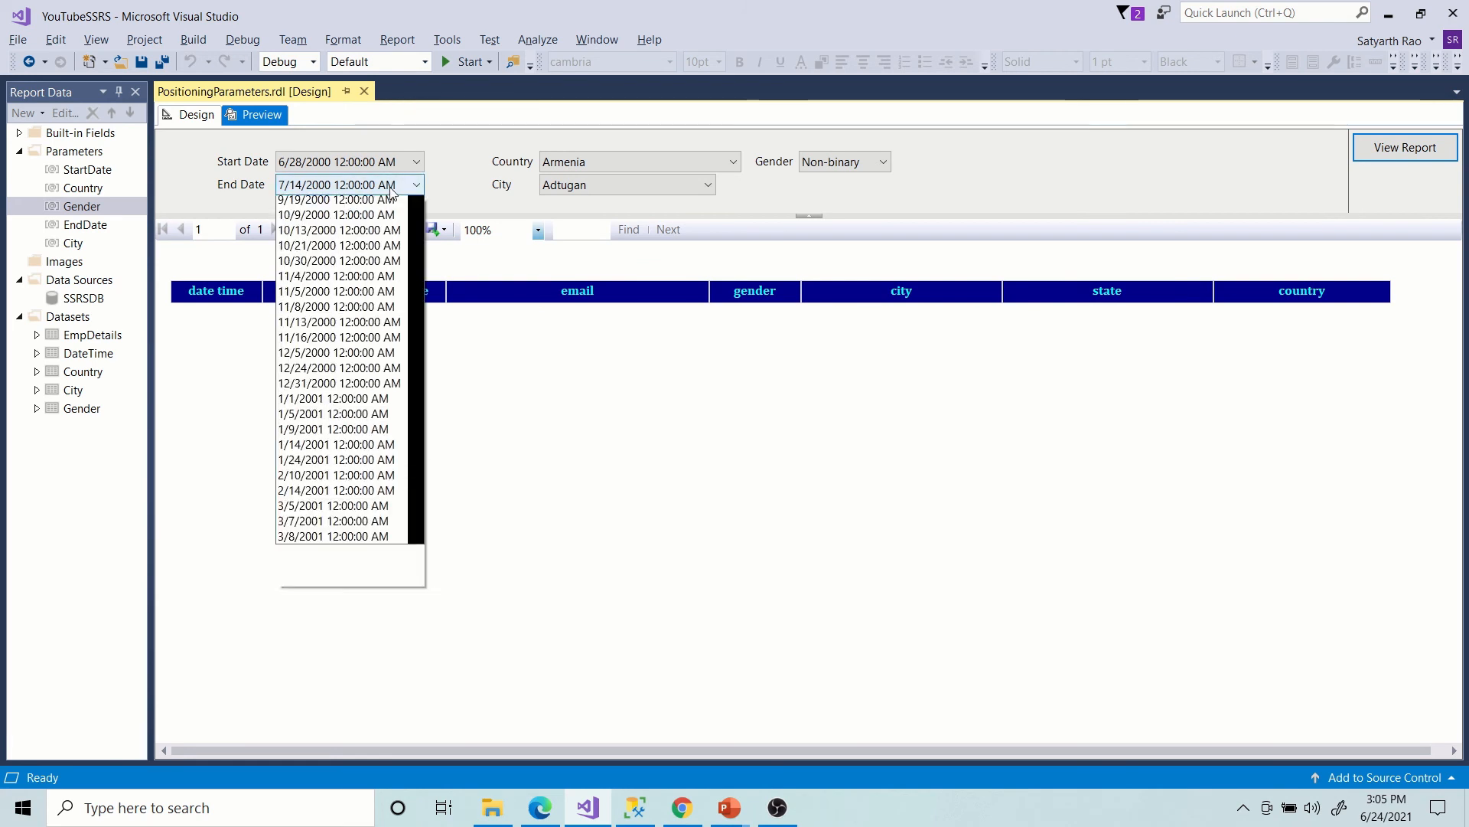
scroll(322, 597, "down", 5)
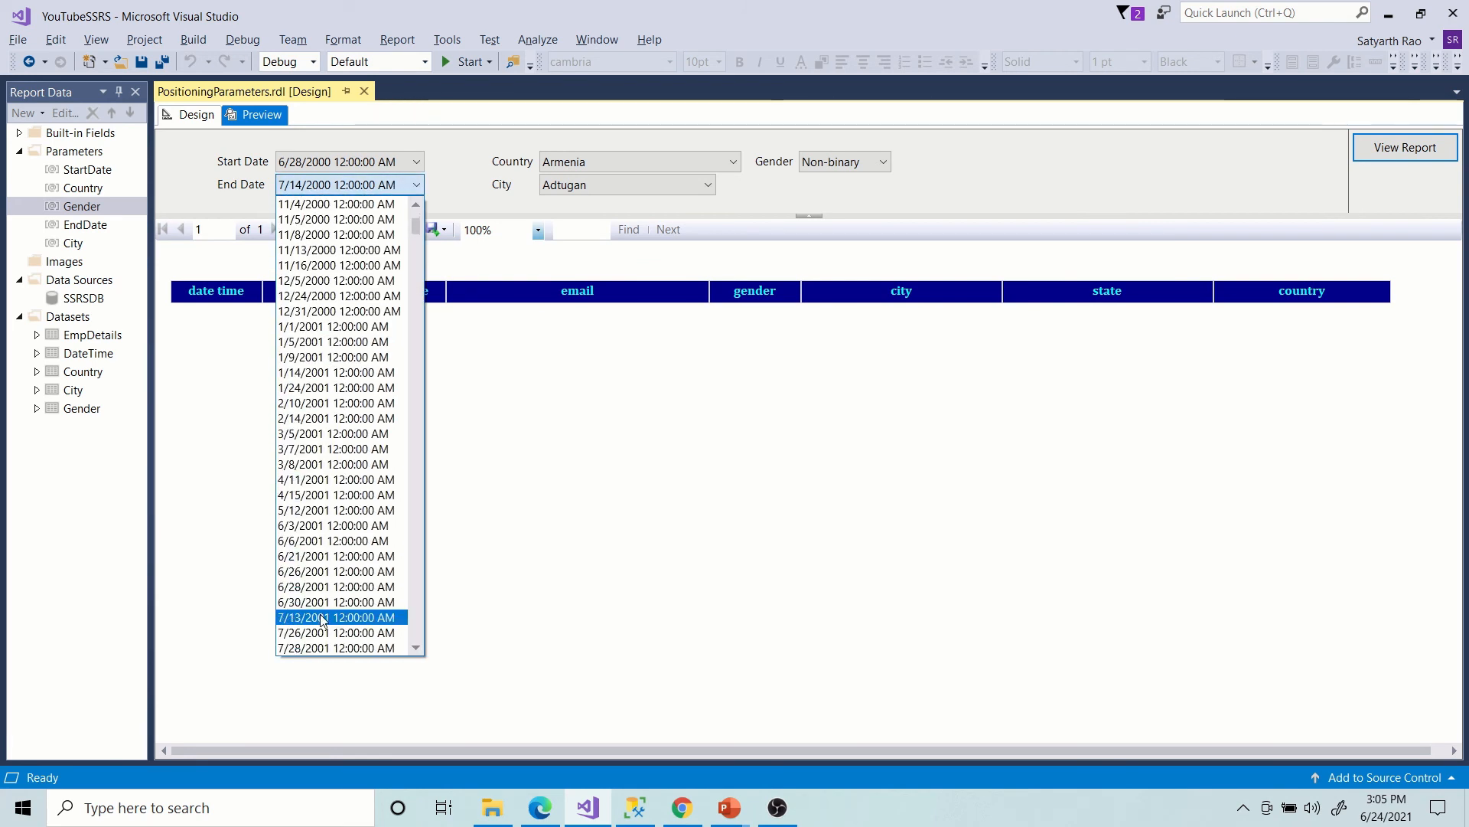
left_click(325, 617)
left_click(1366, 148)
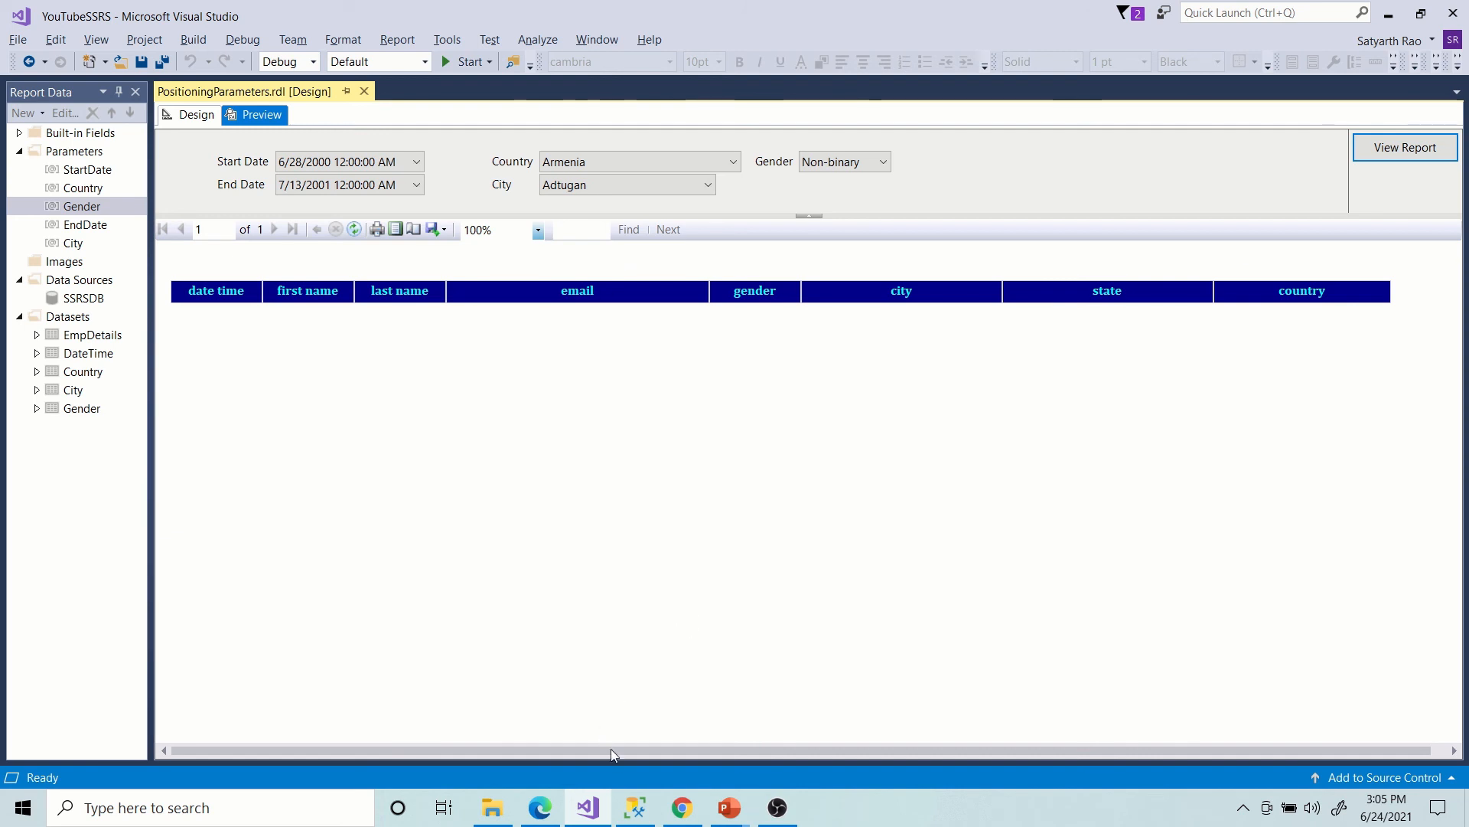
Switch to SQL Server Management Studio and run only the EmployeeDetails query's date filter for 2015-01-01 to 2016-12-31.
left_click(636, 808)
scroll(753, 187, "up", 8)
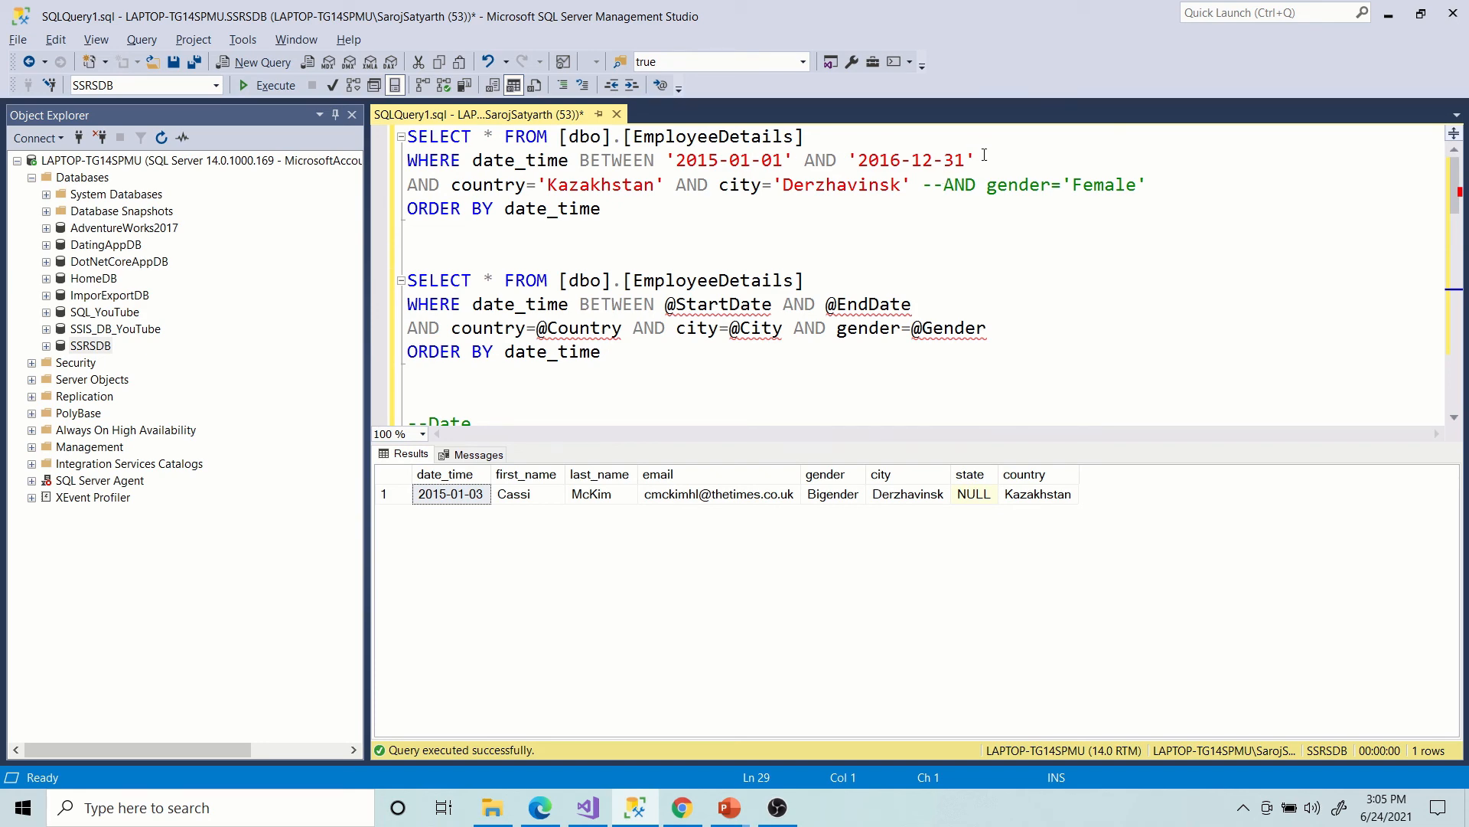
left_click_drag(984, 155, 399, 143)
key("F5")
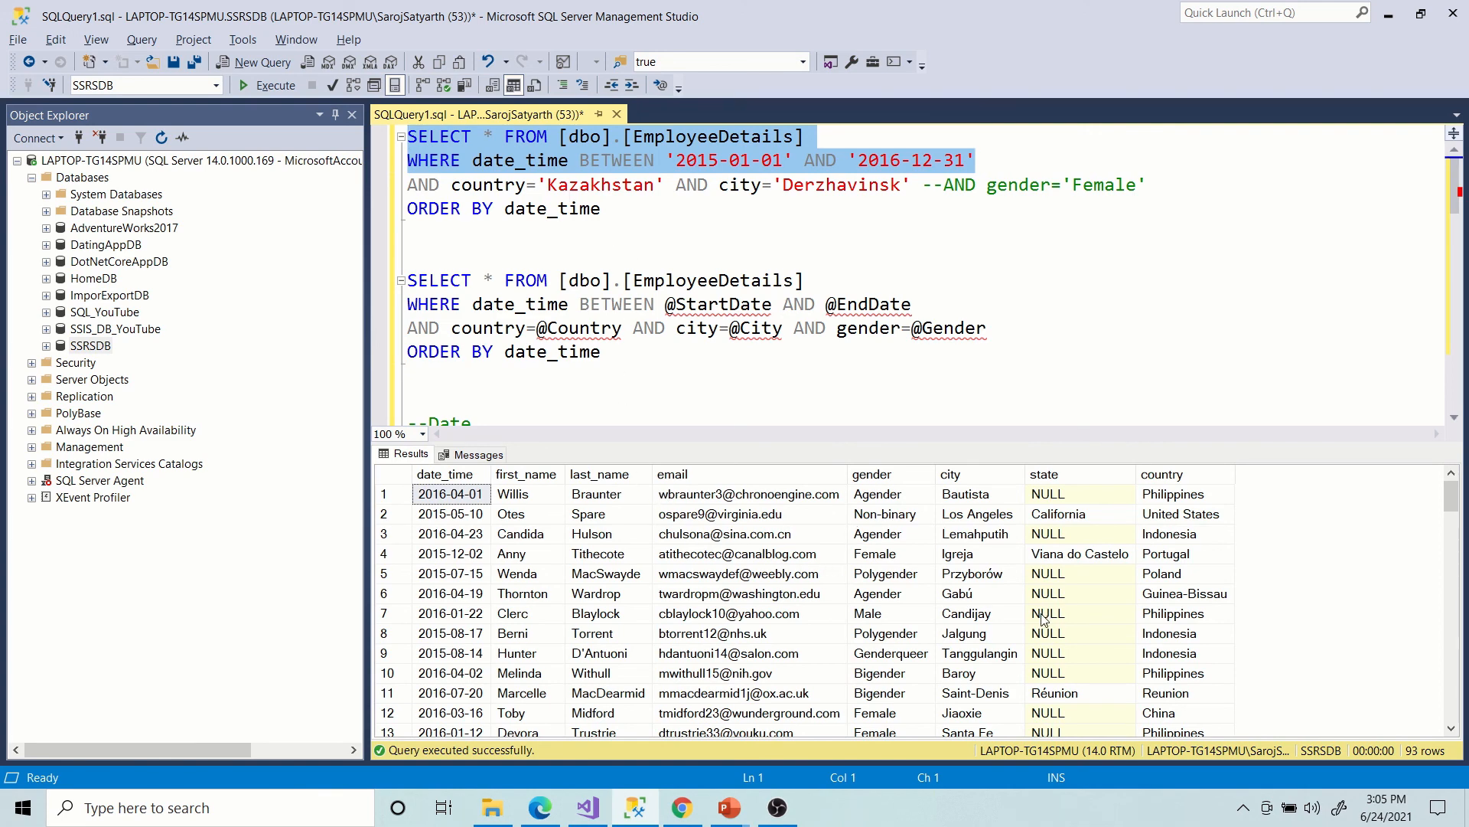
scroll(943, 596, "down", 2)
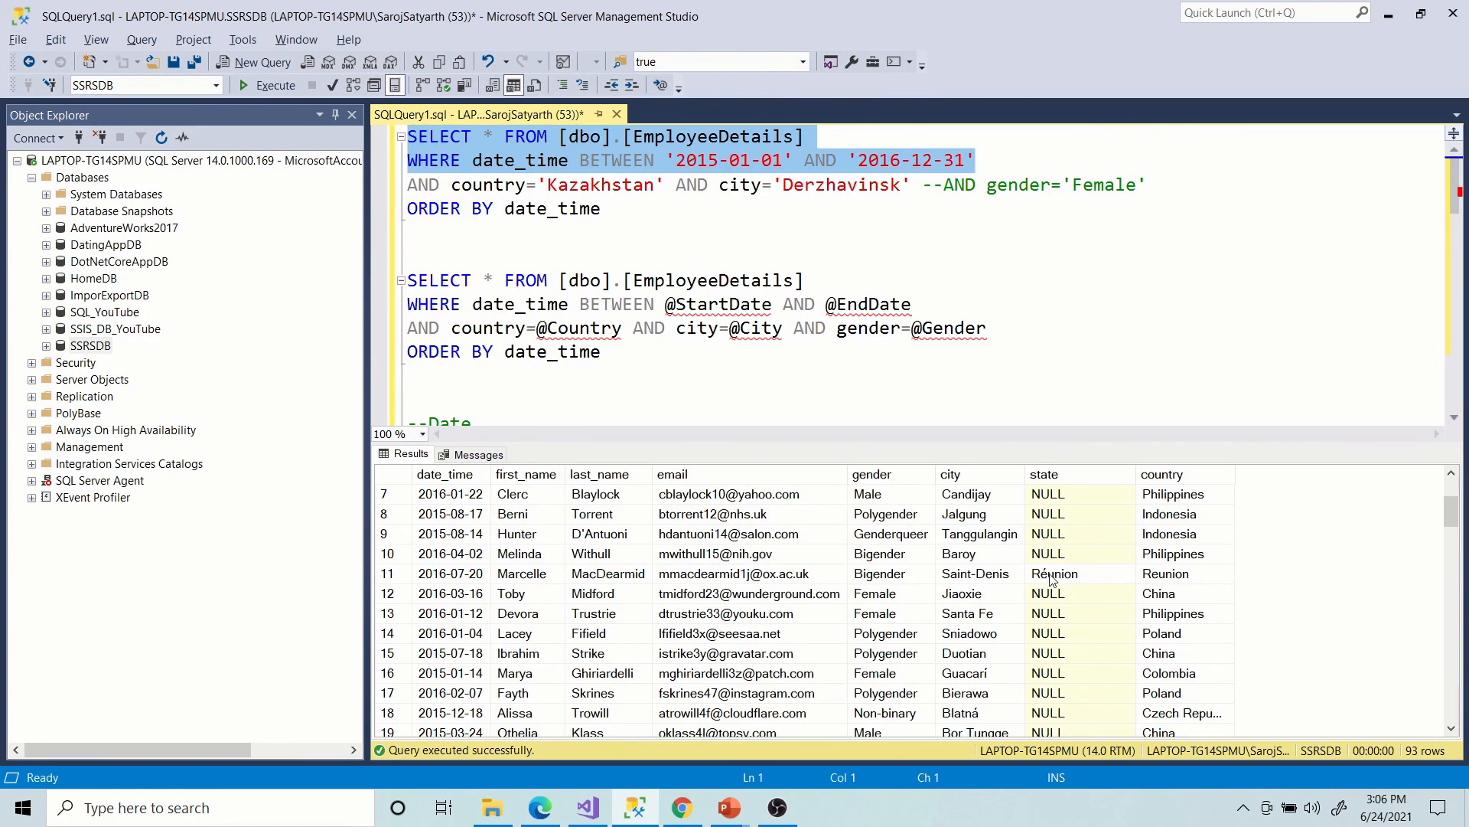
Copy the city Saint-Denis from result row 11 and replace the first query's country value with it.
left_click(985, 580)
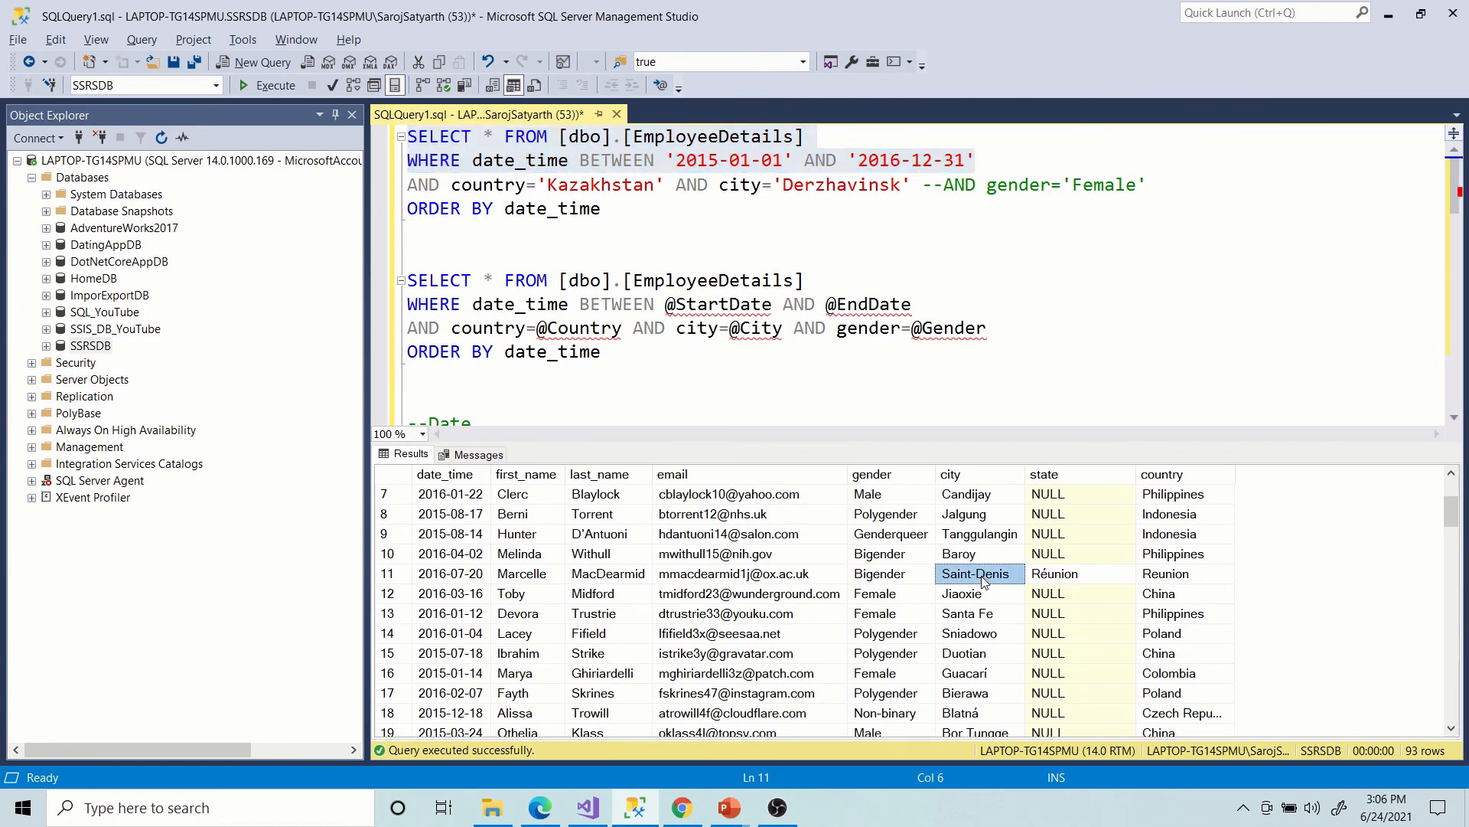
double_click(615, 186)
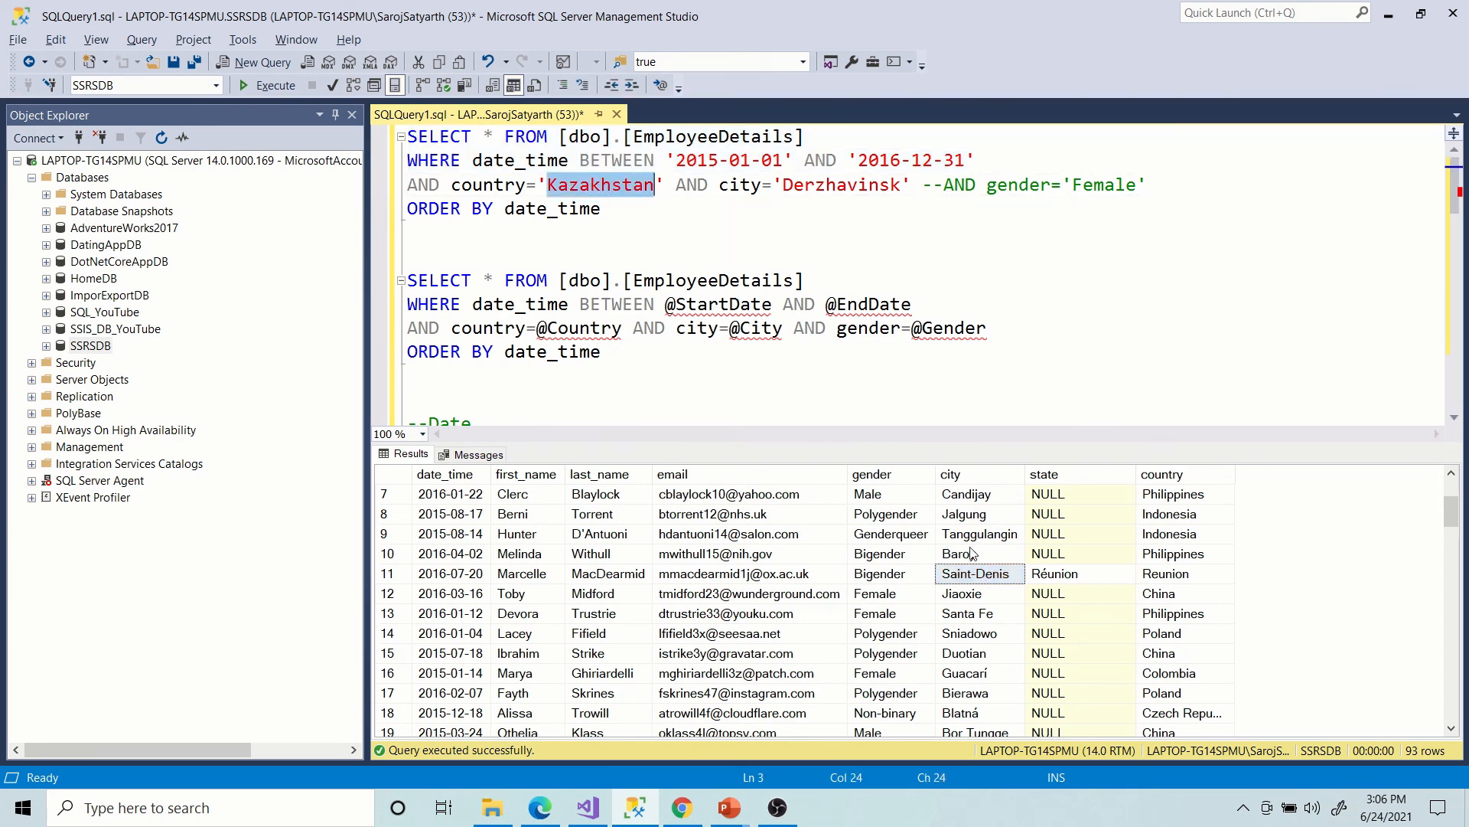
right_click(964, 576)
left_click(1011, 586)
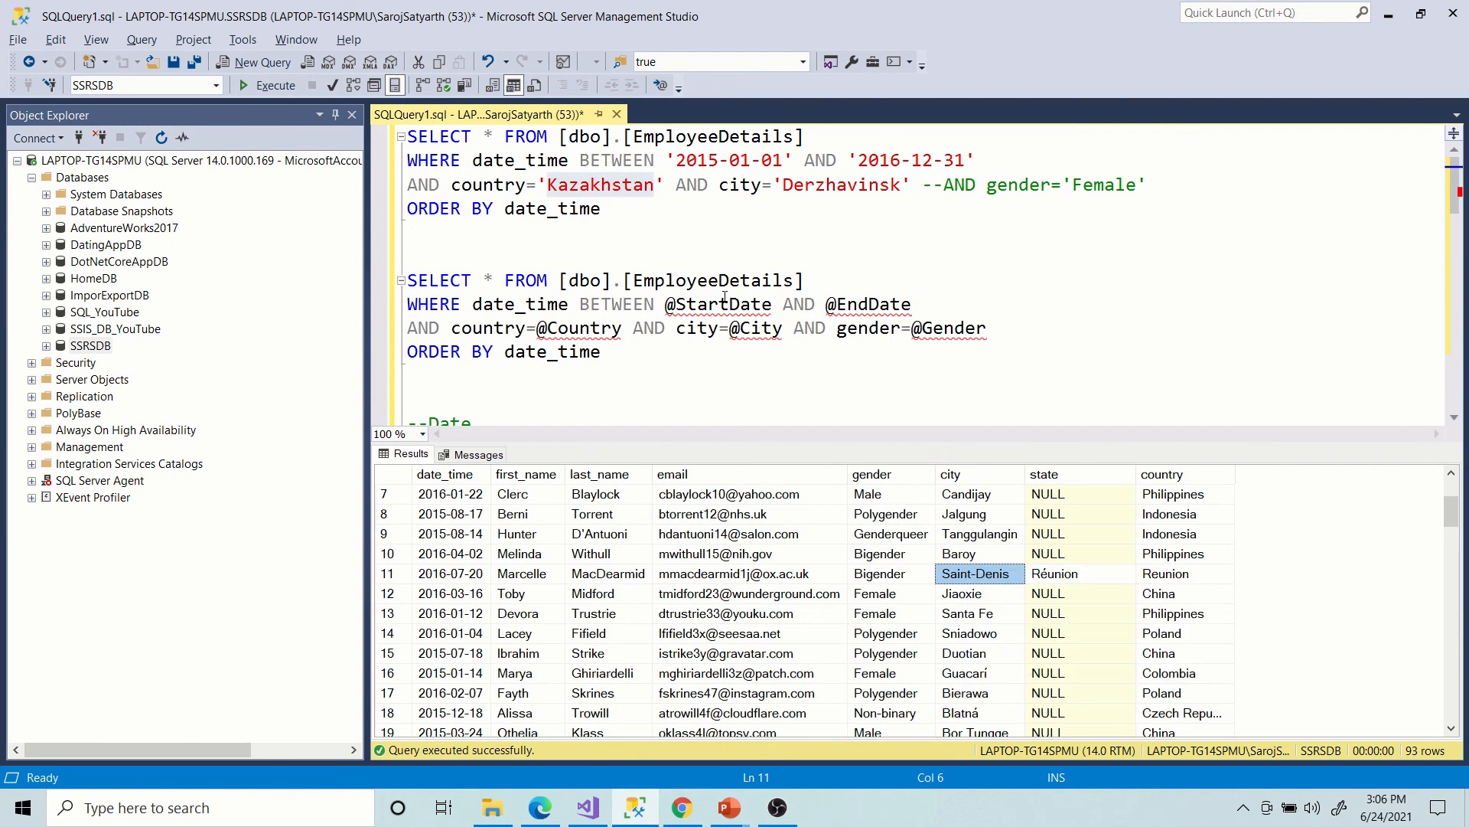
left_click(661, 186)
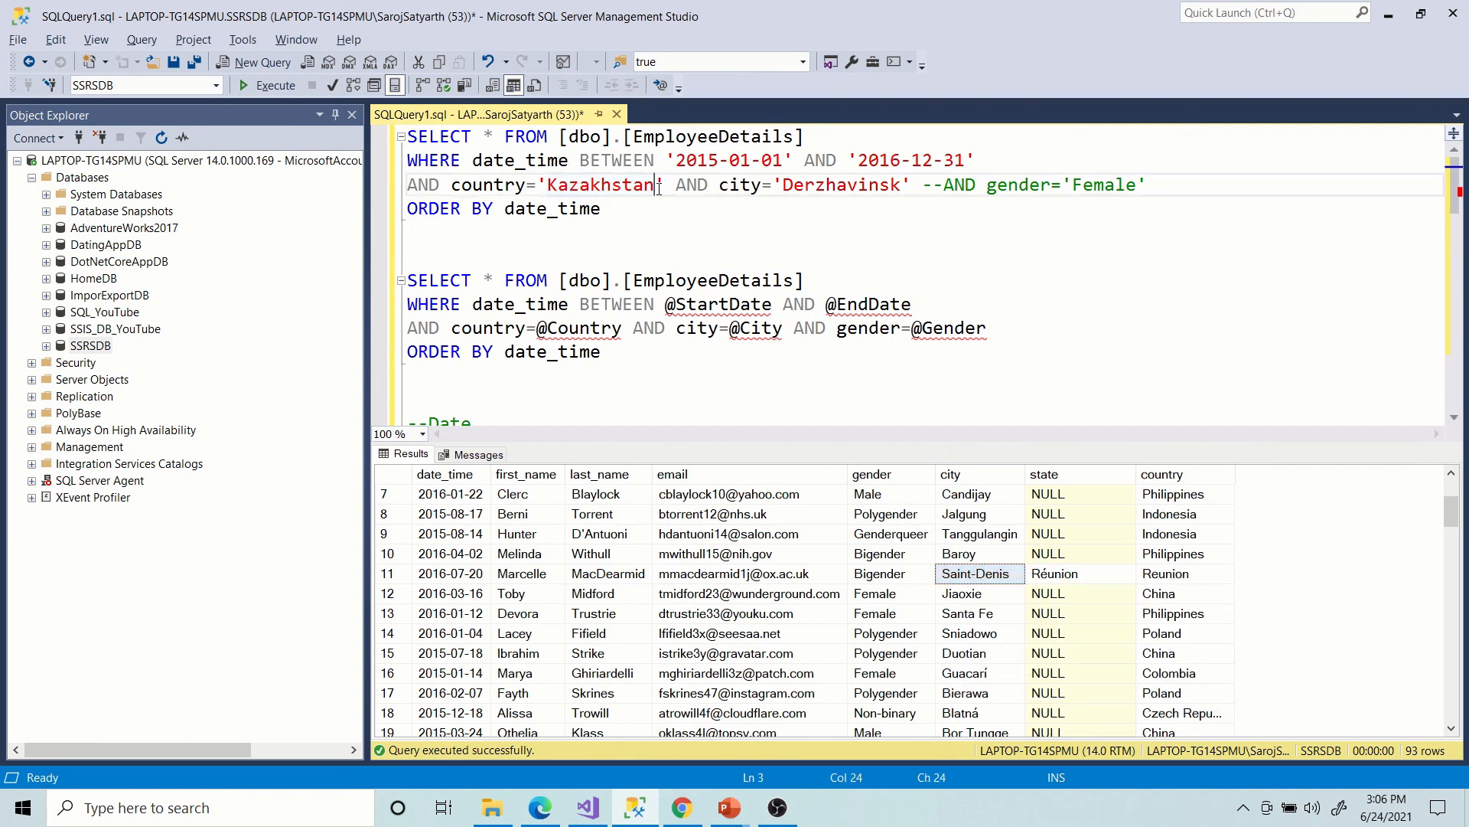
key("shift+Left")
key("shift+Left")
key("shift+Left")
key("shift+Left")
key("shift+Left")
key("shift+Left")
key("shift+Left")
key("shift+Left")
key("shift+Left")
key("shift+Left")
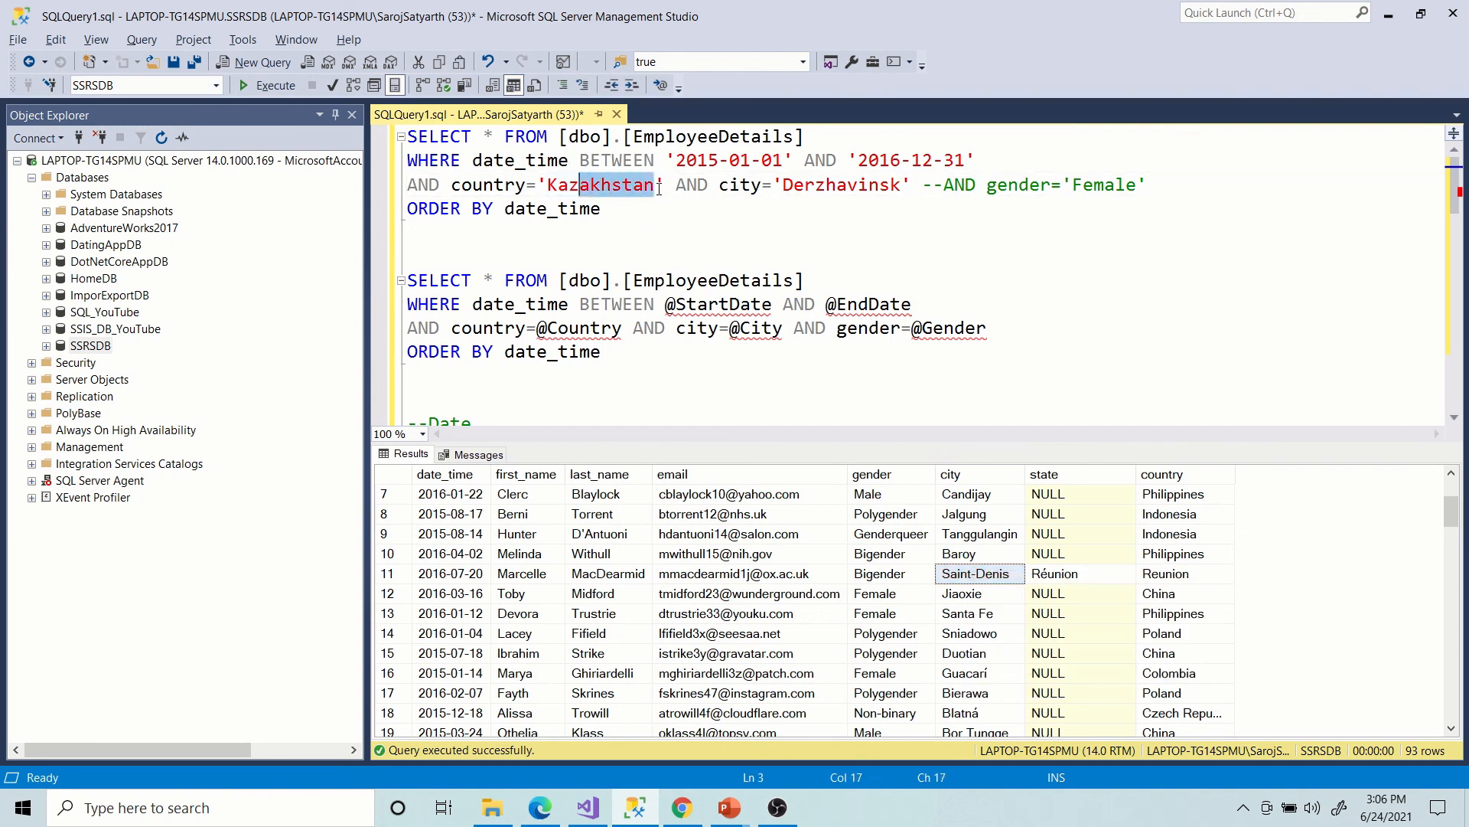
key("ctrl+v")
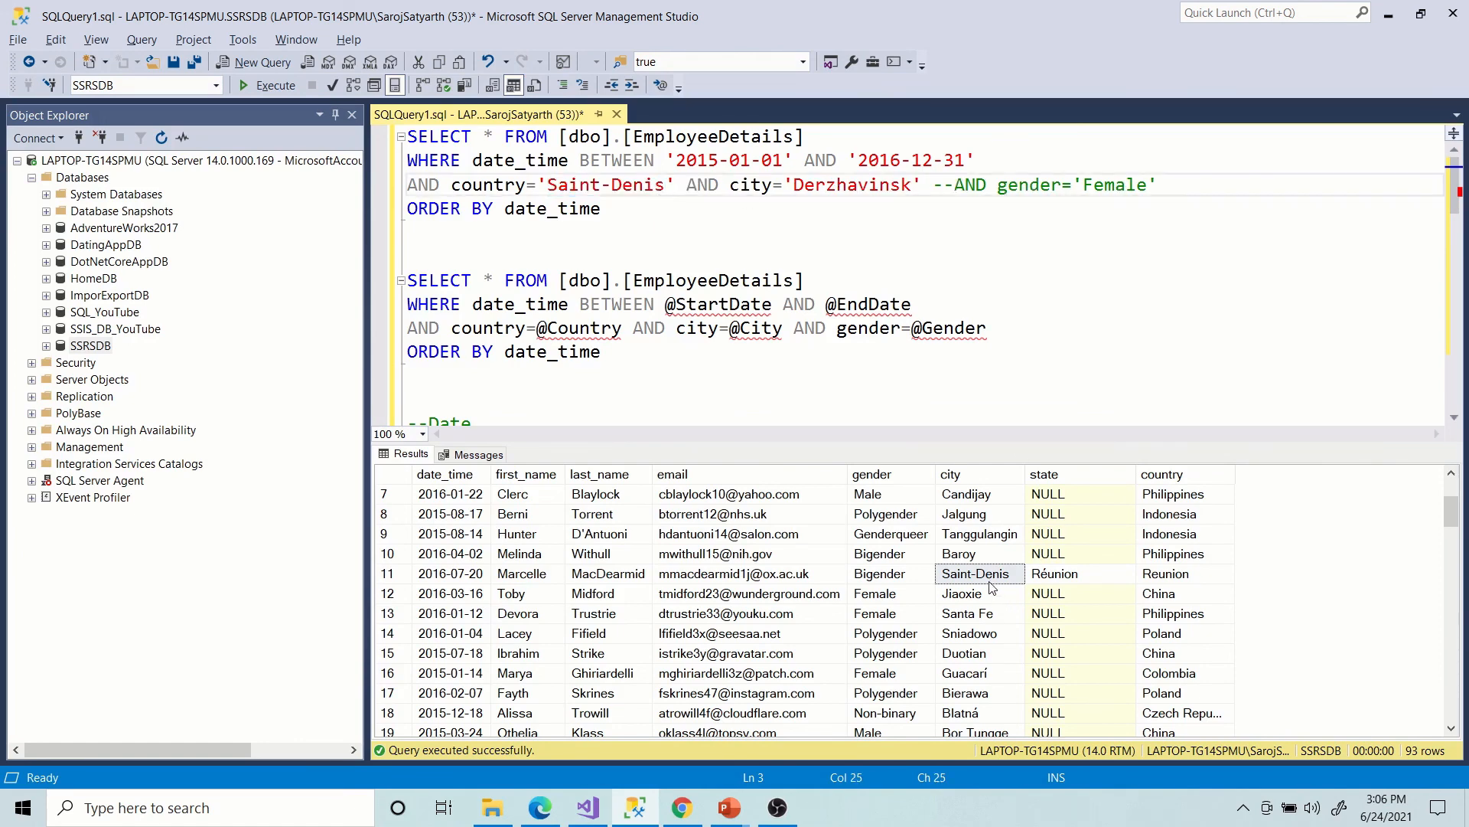
Copy the country Reunion from result row 11 and replace the first query's country value with it.
left_click(1158, 576)
right_click(1158, 577)
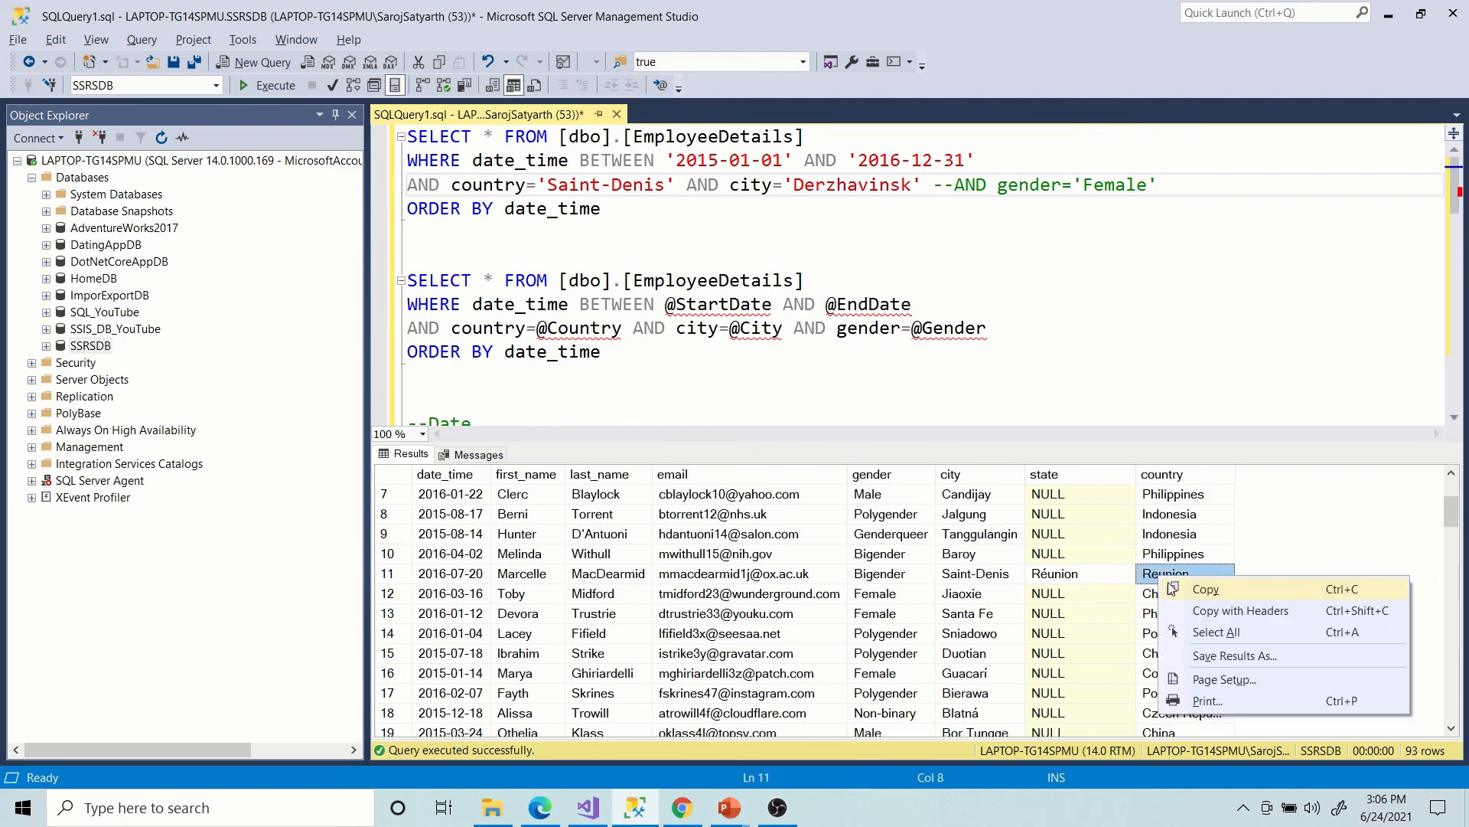
left_click(1187, 589)
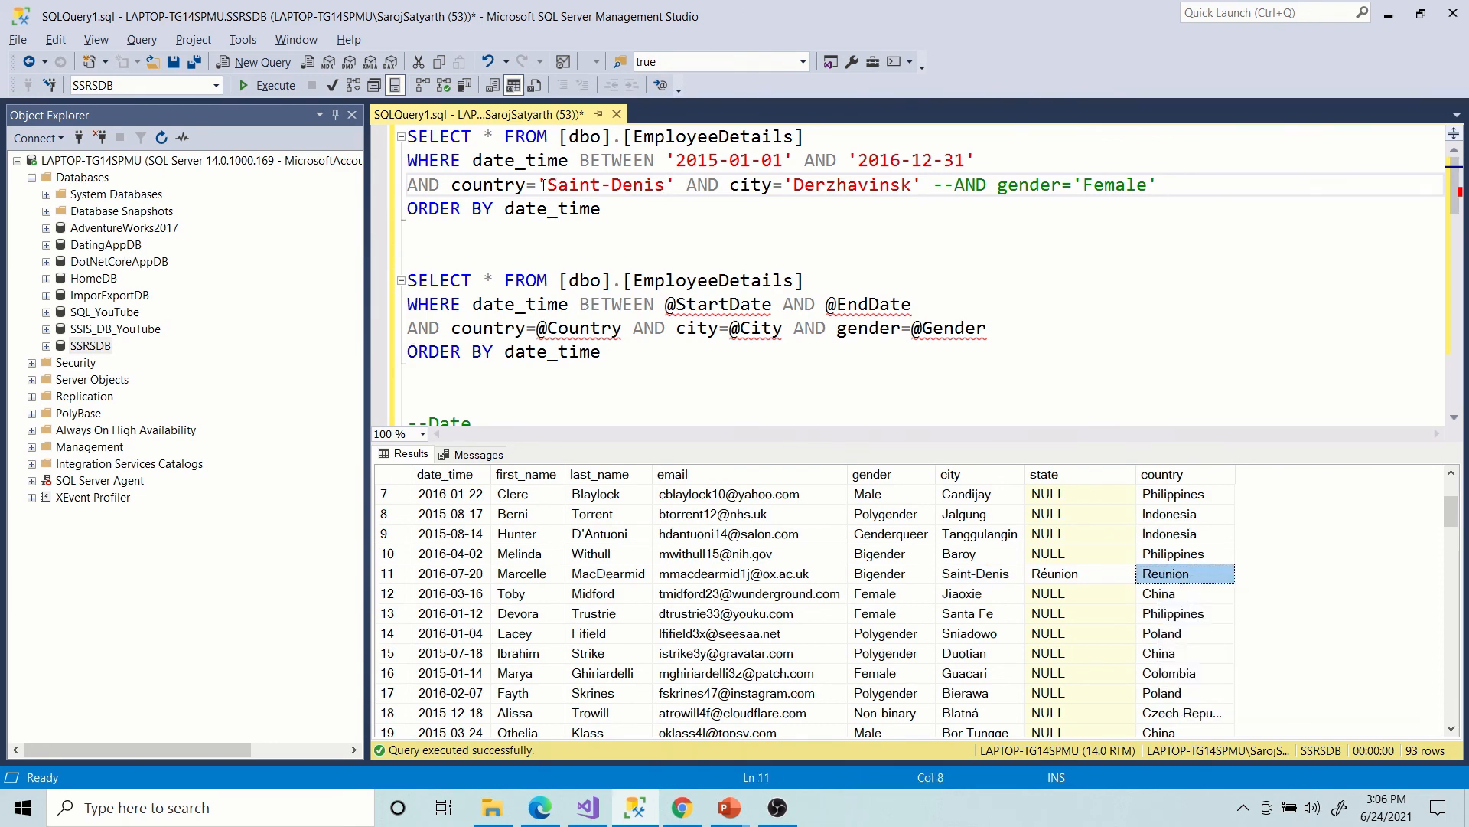
left_click_drag(552, 190, 663, 195)
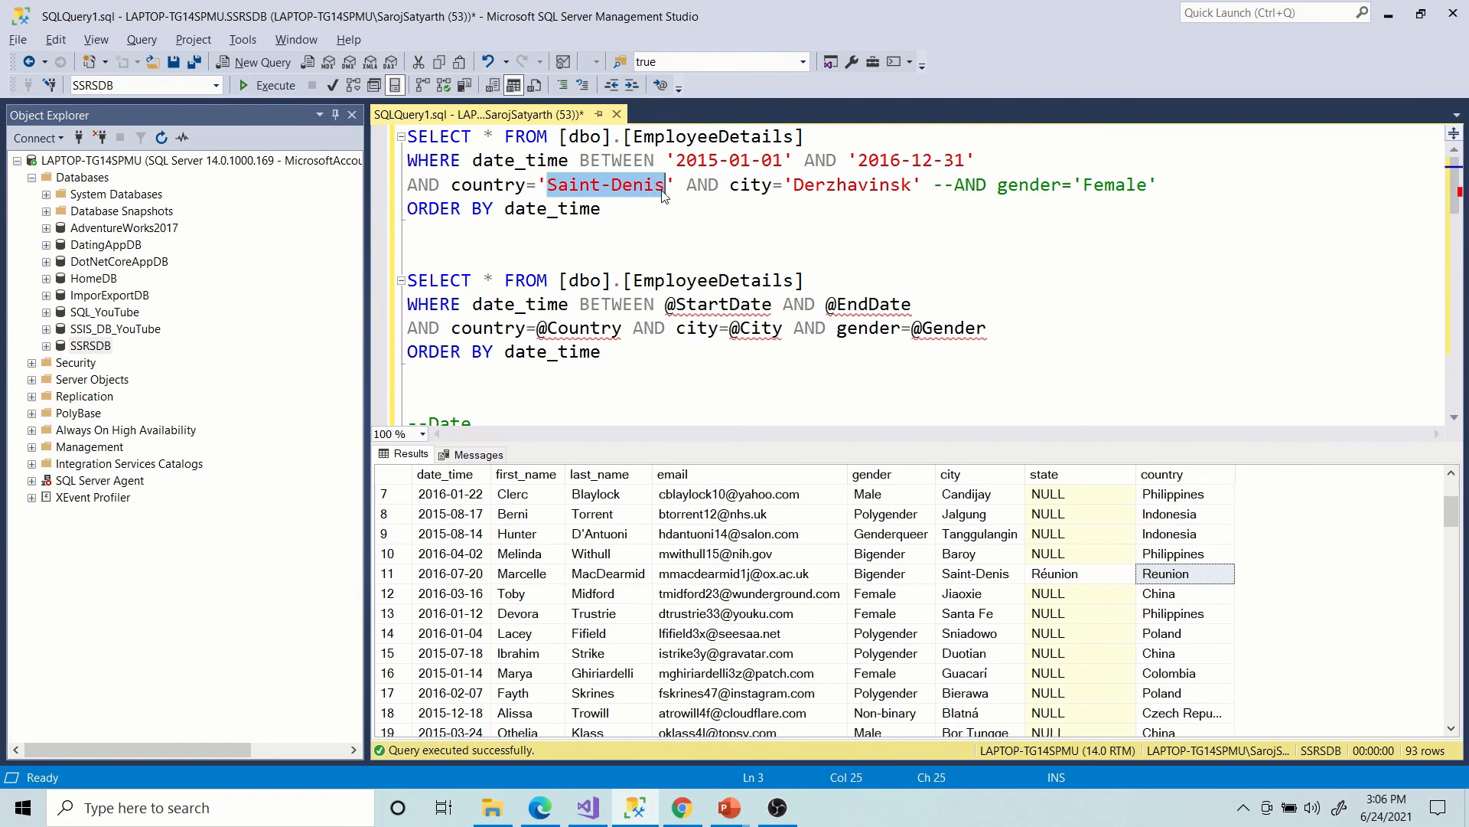
key("ctrl+v")
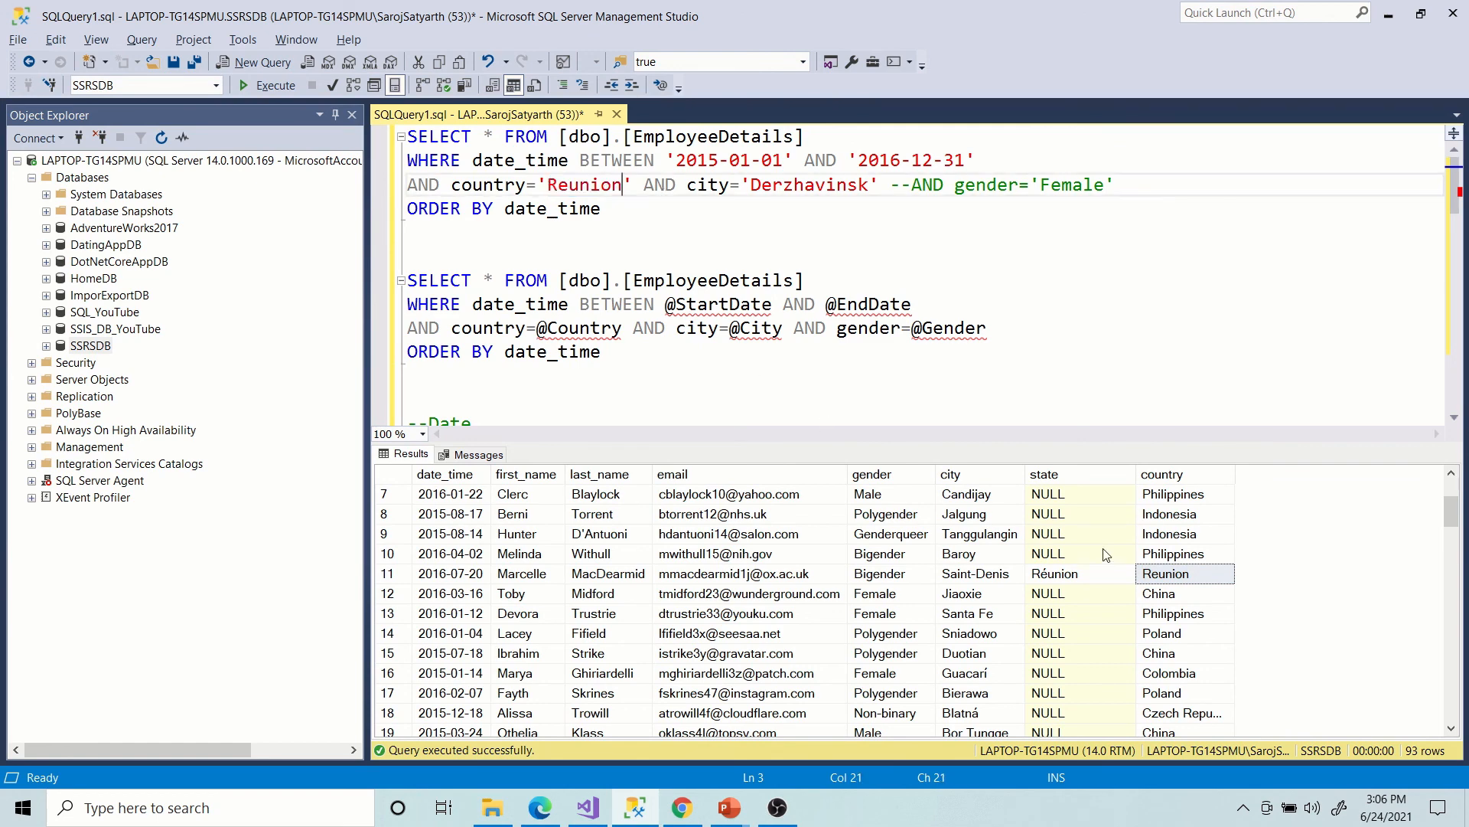
Copy the city Saint-Denis from result row 11 and replace the first query's city value with it.
left_click(1056, 576)
left_click(986, 574)
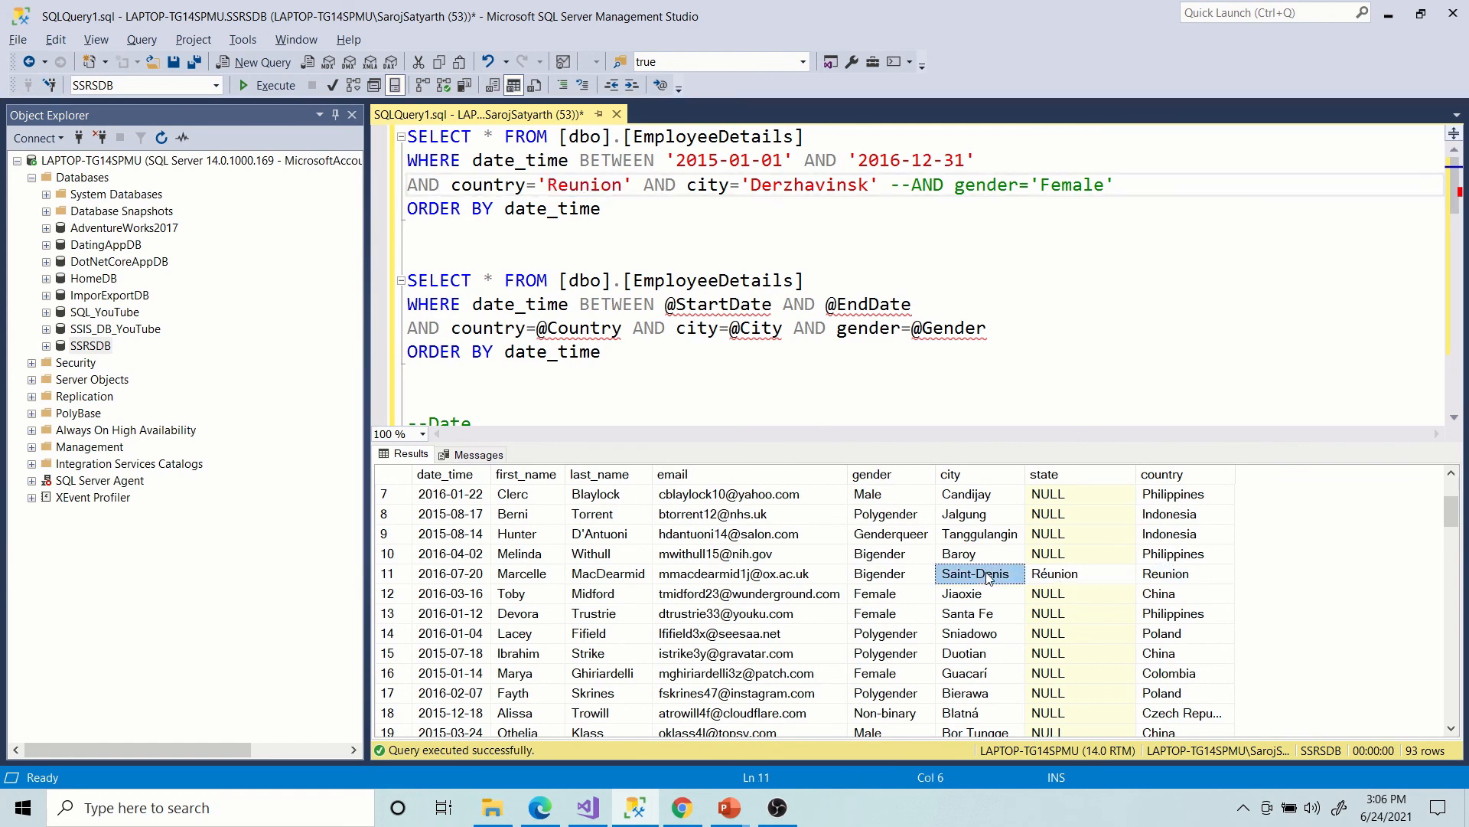
right_click(987, 574)
left_click(1026, 588)
left_click_drag(749, 184, 867, 190)
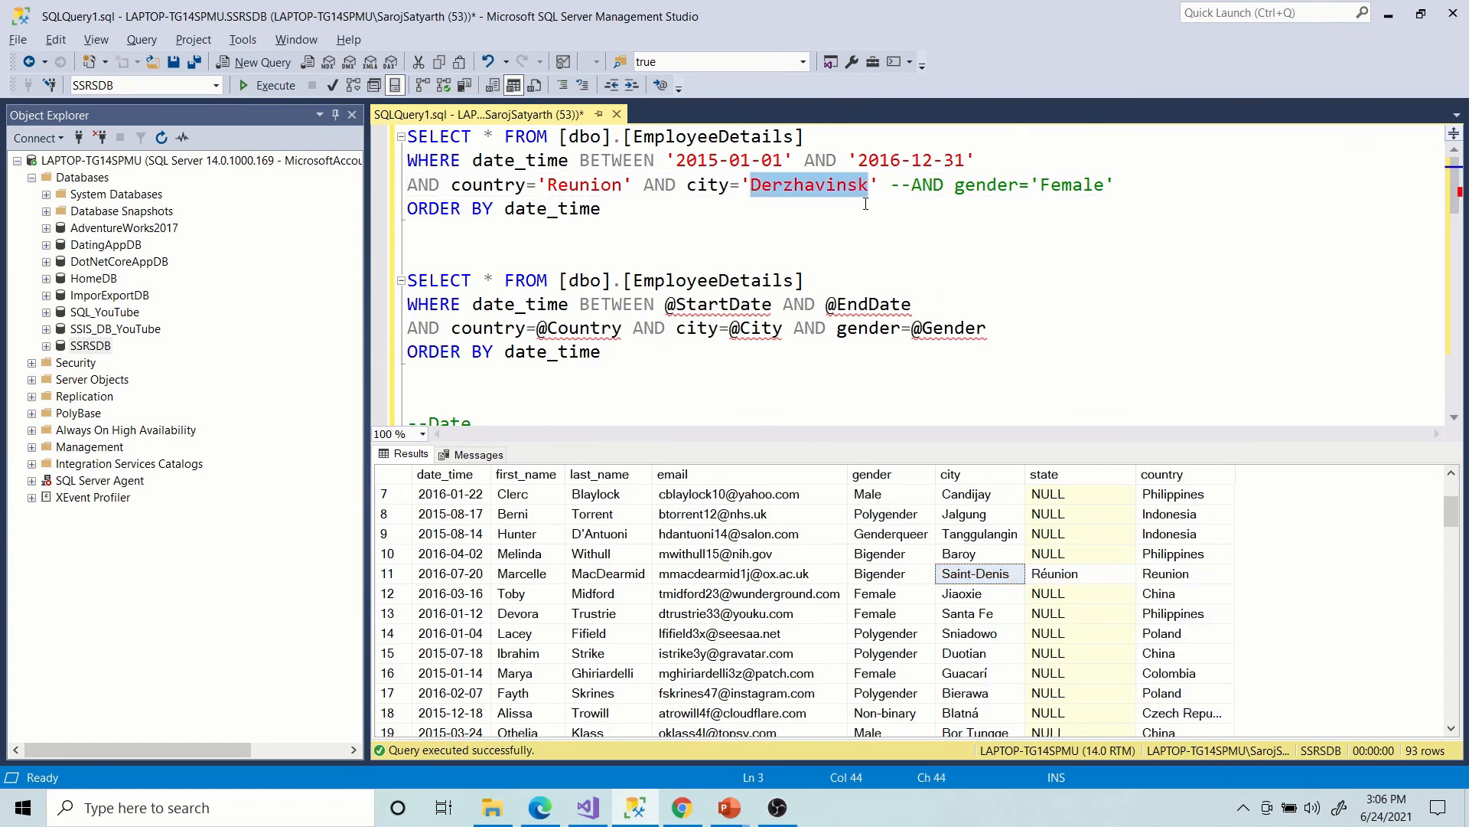
key("ctrl+v")
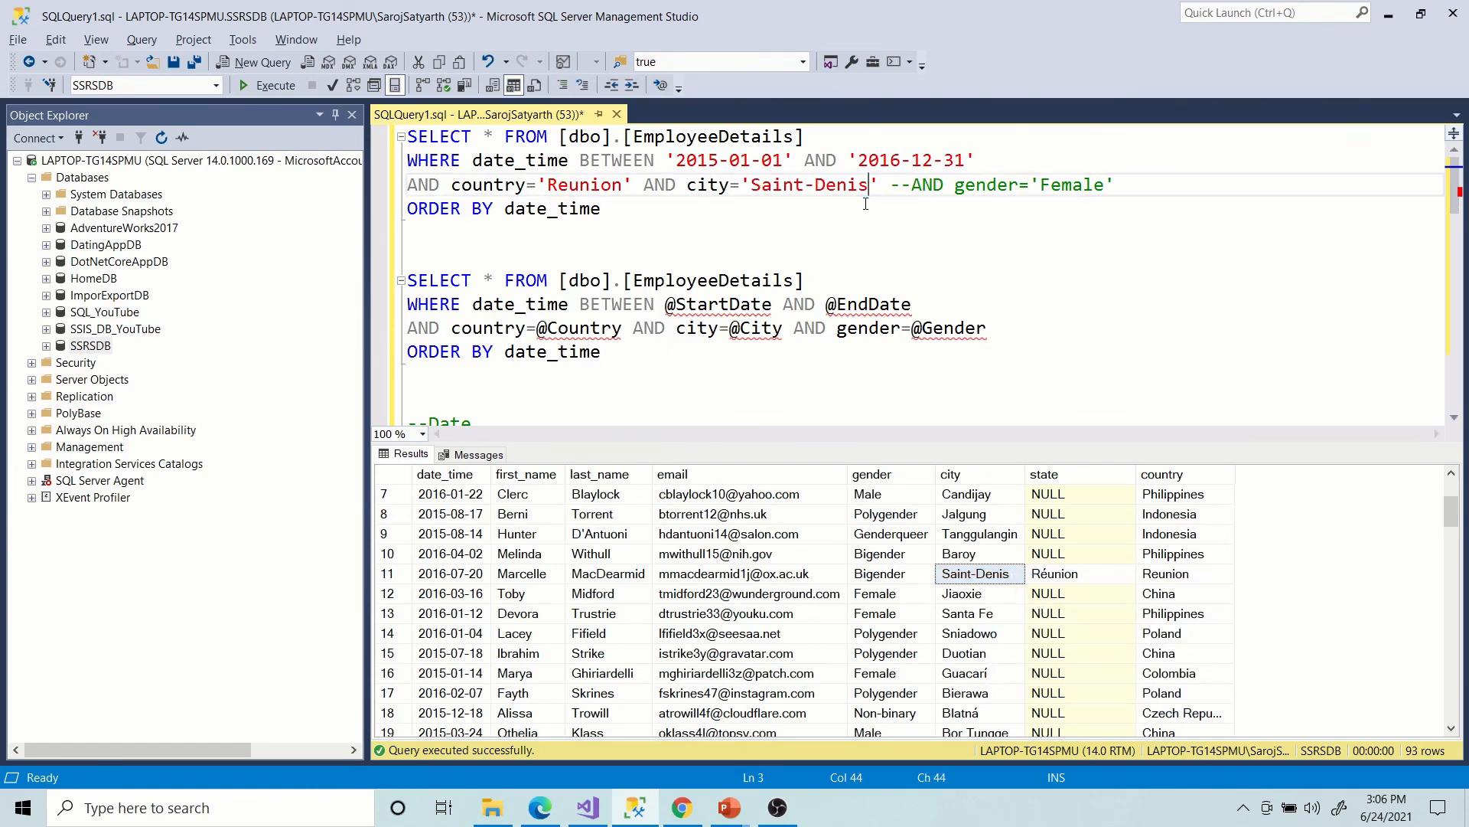
Copy the gender Bigender from result row 11 and replace the value in the first query's commented gender condition.
left_click(896, 580)
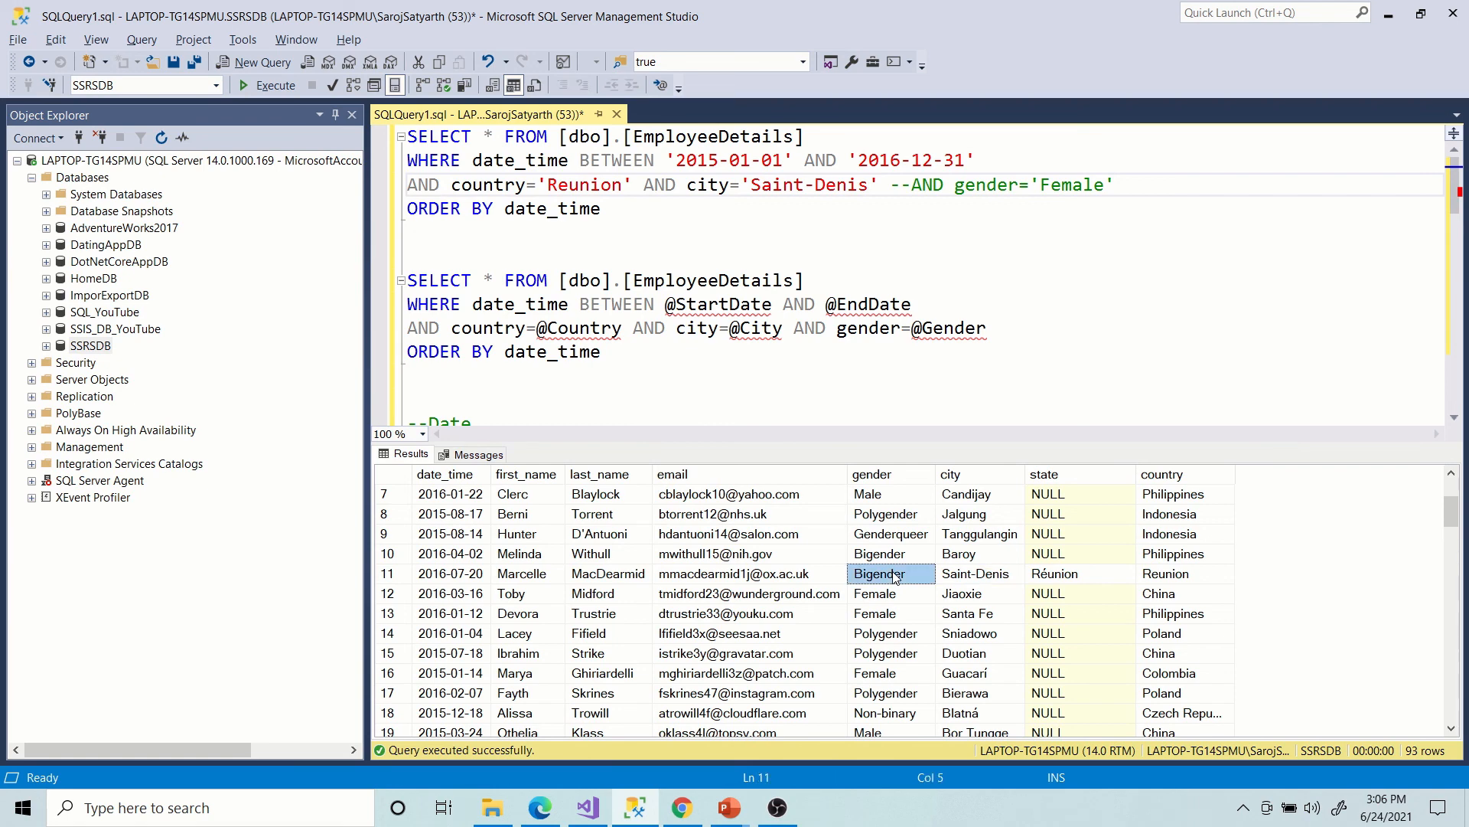
right_click(895, 579)
left_click(934, 585)
left_click_drag(1039, 193, 1105, 193)
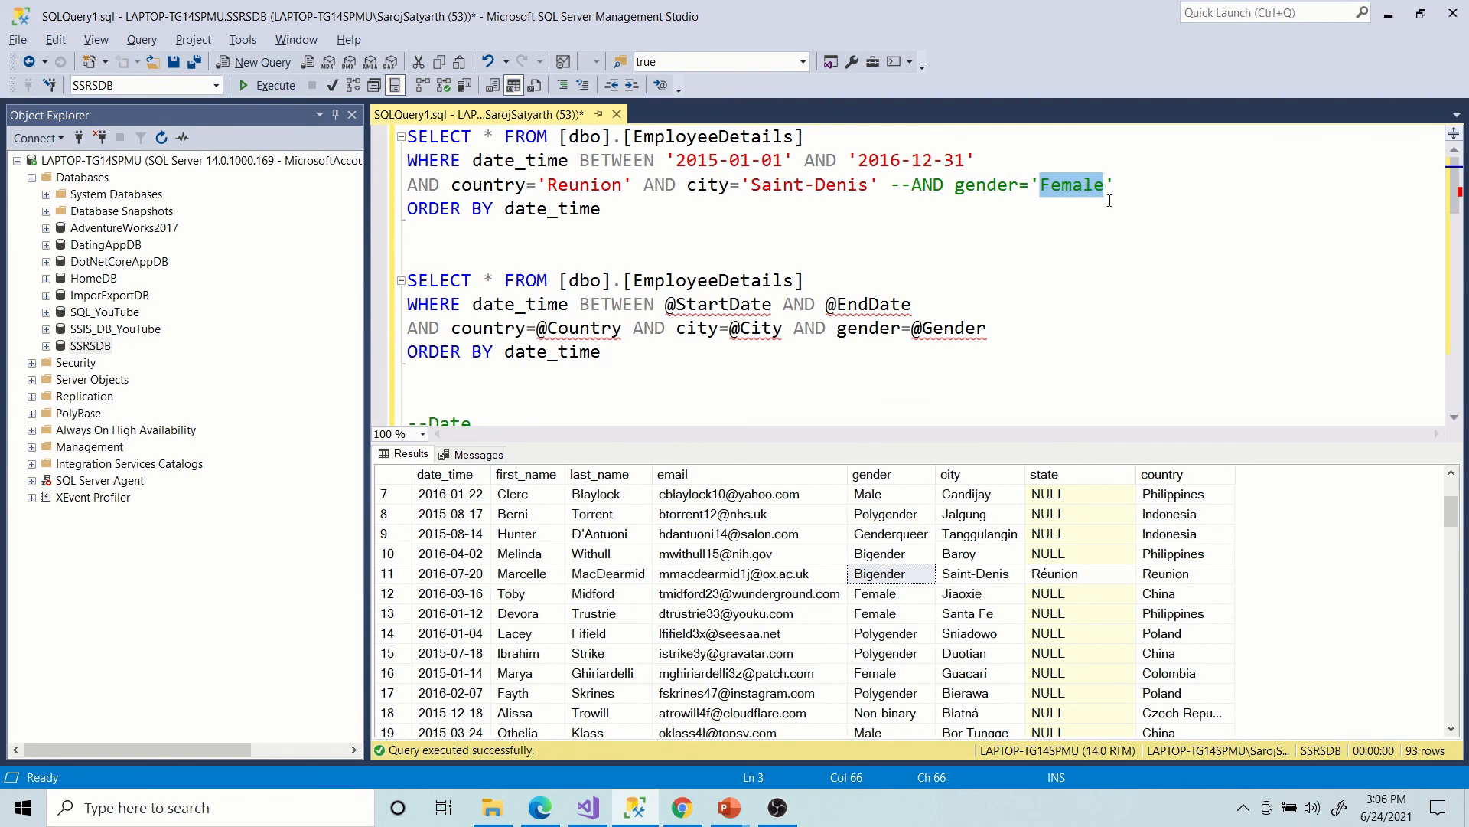
key("ctrl+v")
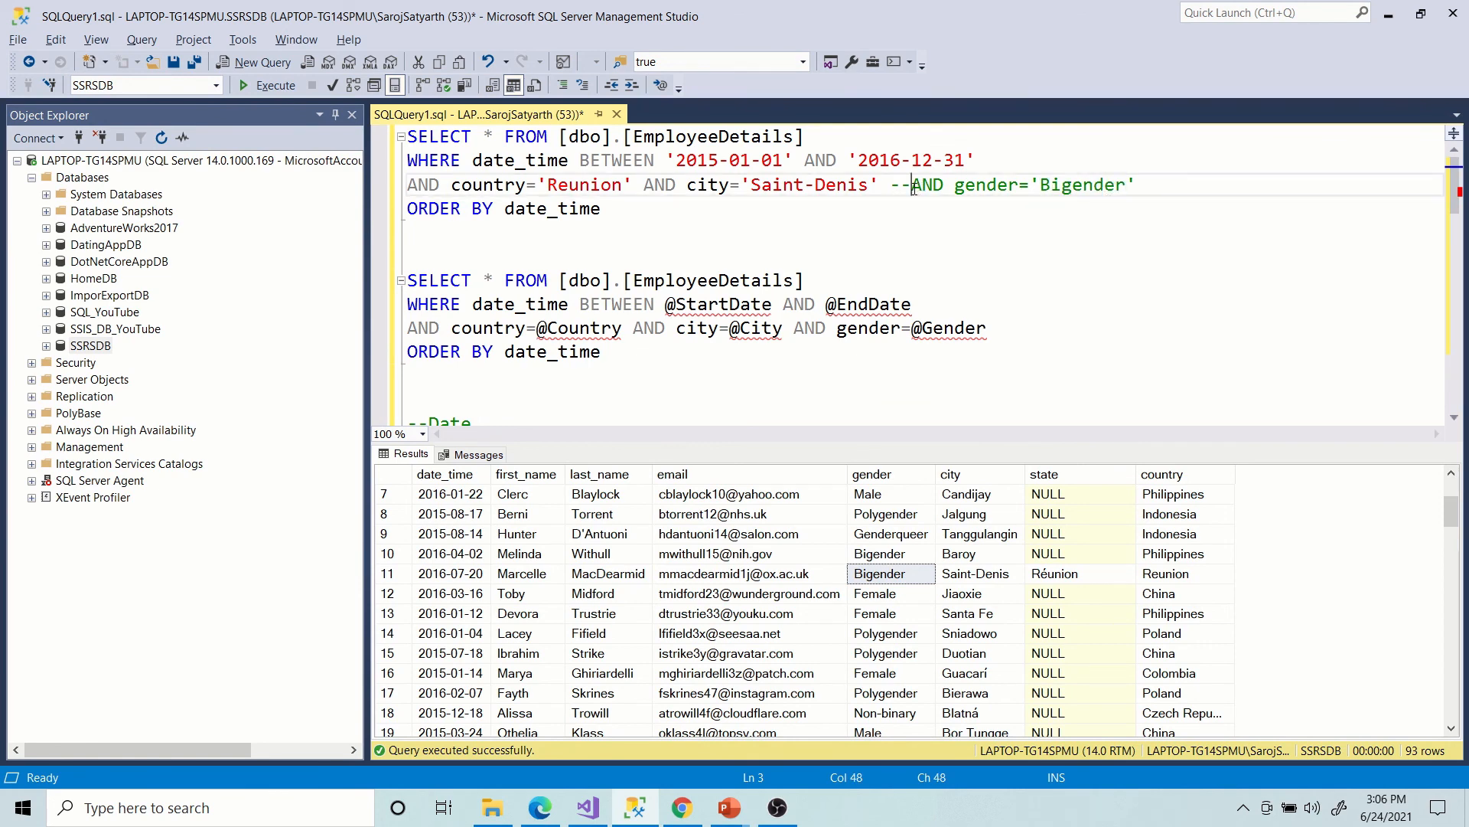
Uncomment the first query's gender condition and execute only that query.
key("BackSpace")
key("BackSpace")
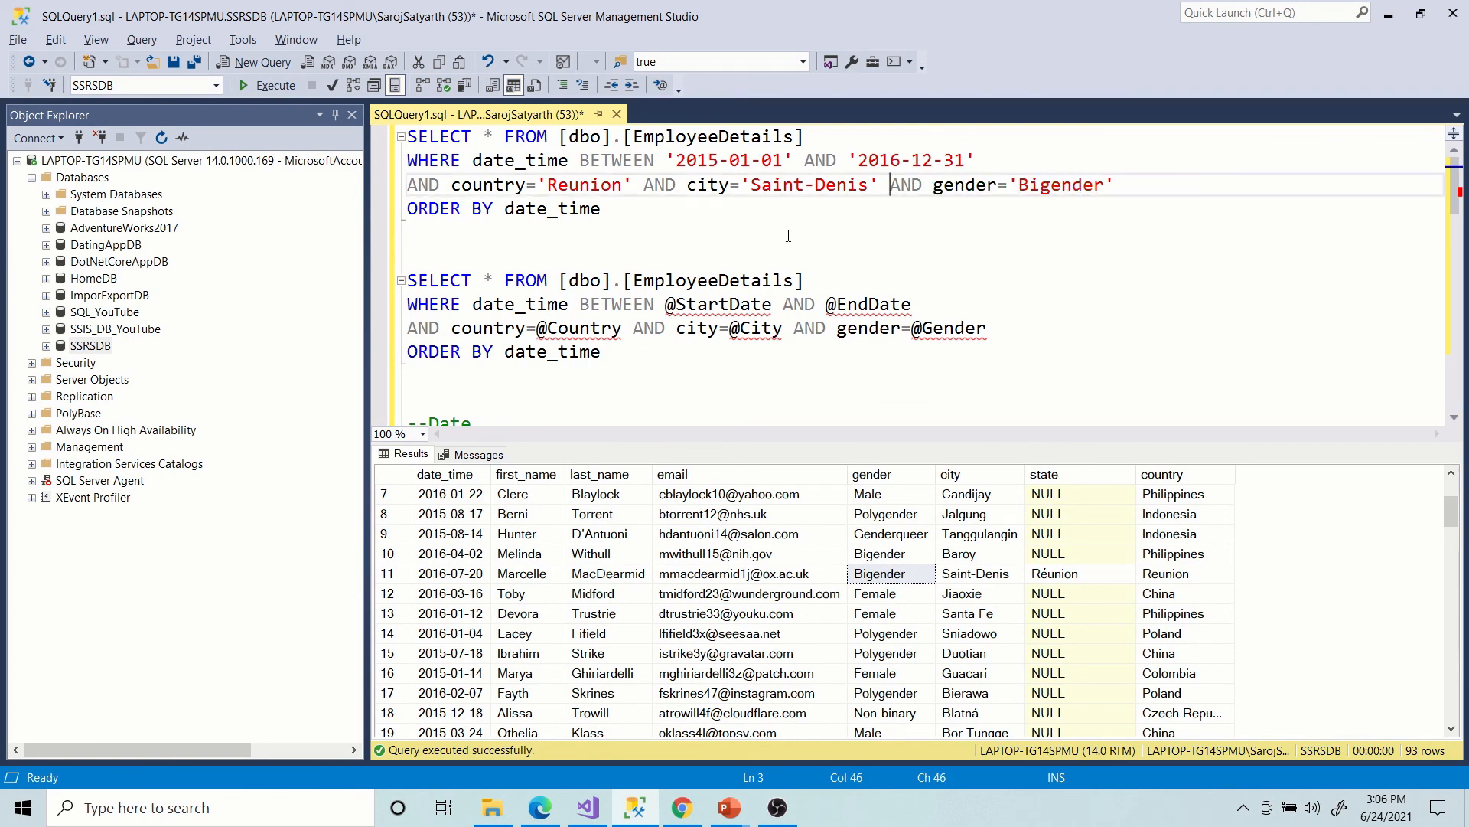
left_click_drag(602, 208, 341, 121)
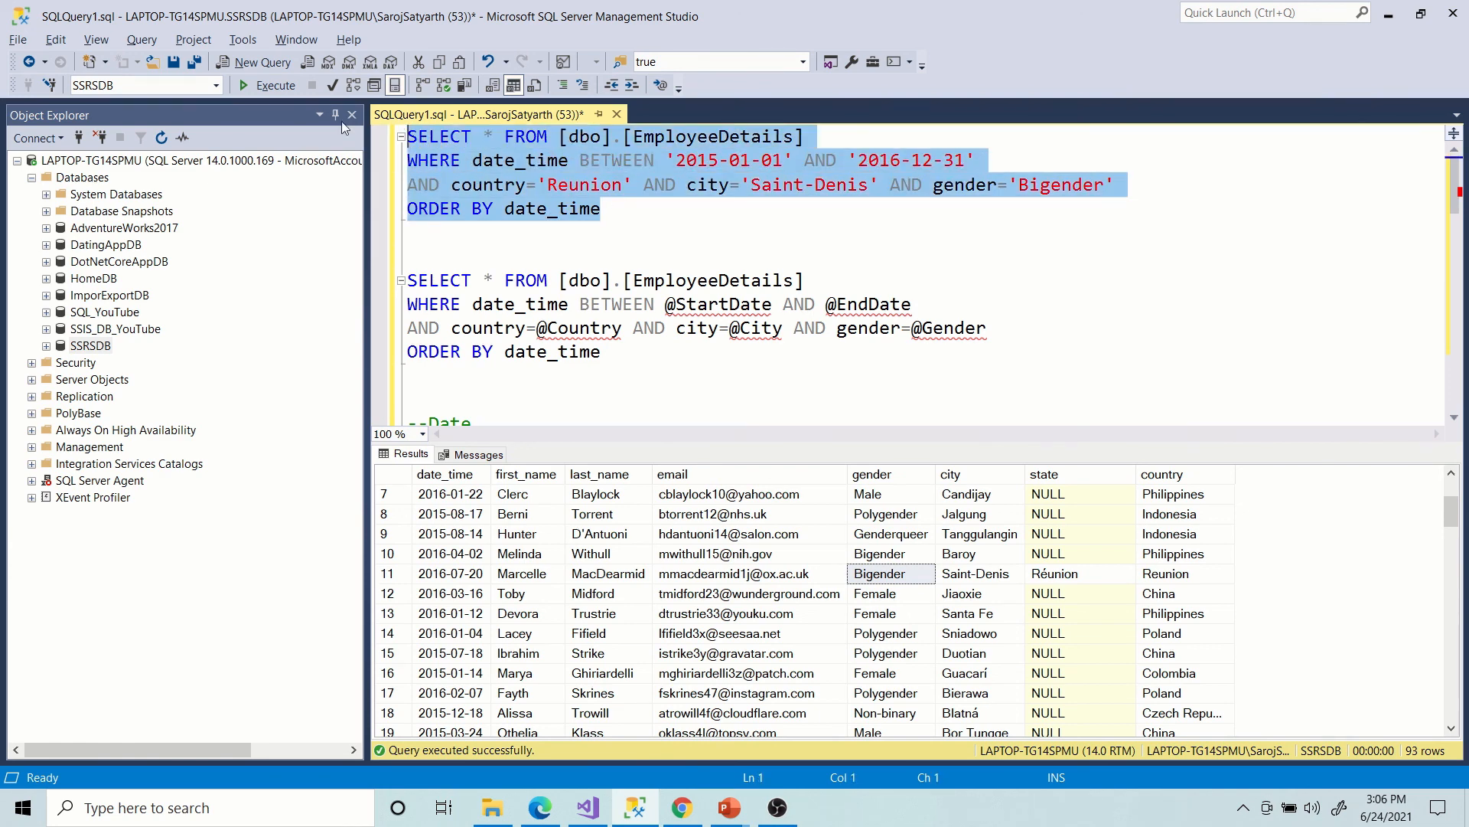
left_click(268, 89)
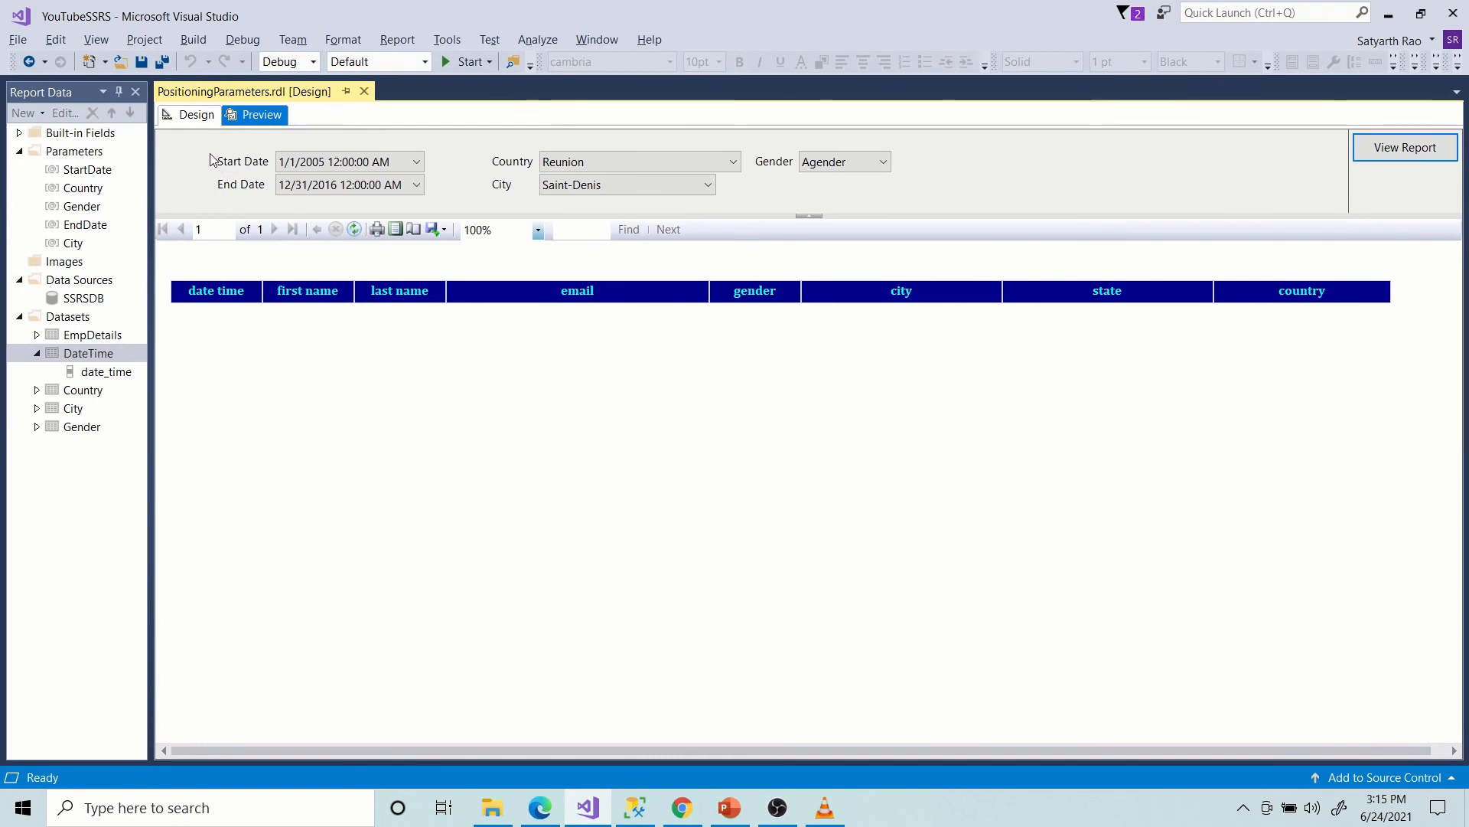
Set the Gender parameter to Bigender in the PositioningParameters report preview and run the report.
left_click(876, 170)
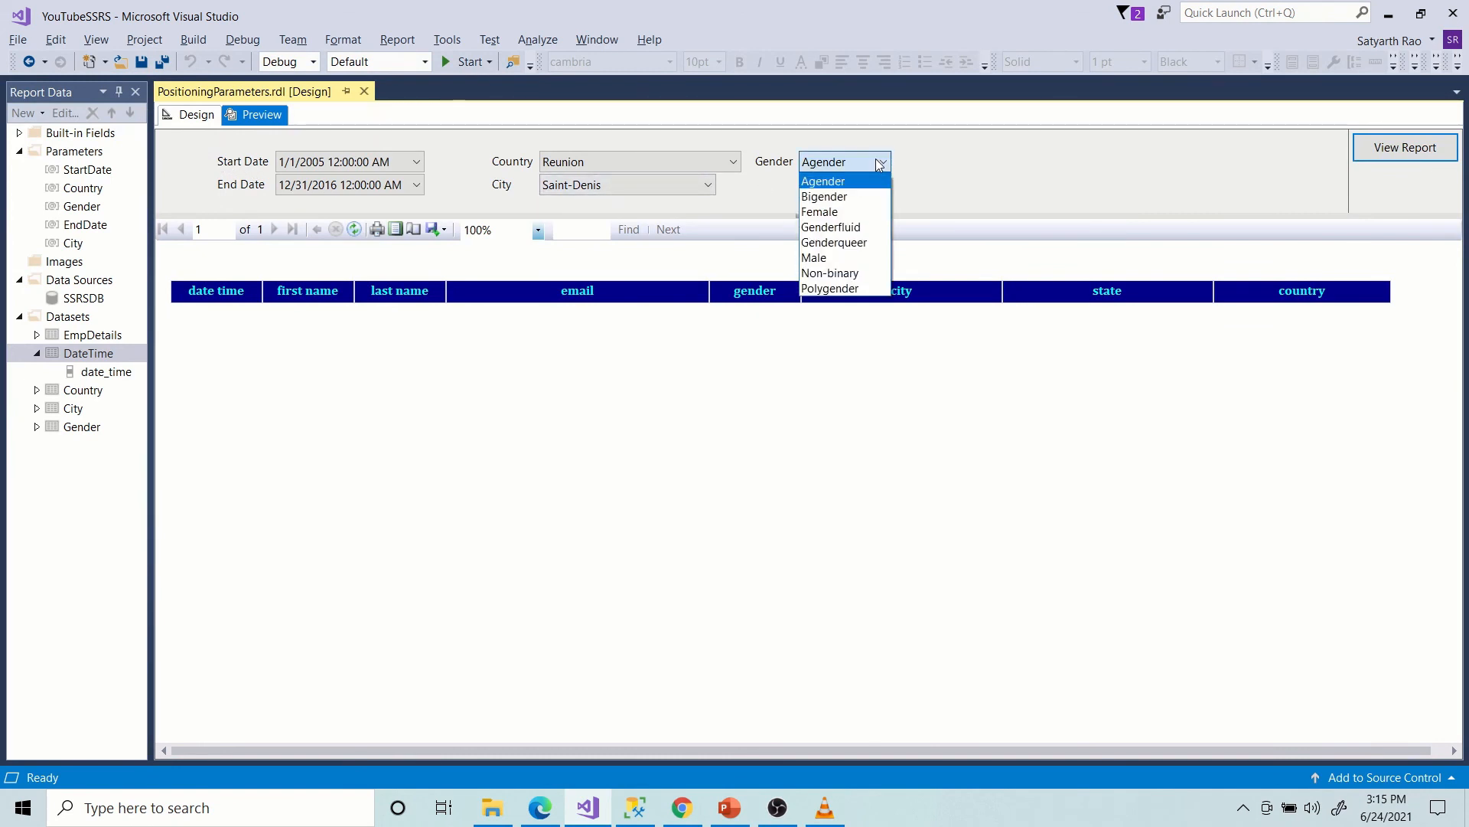
left_click(870, 197)
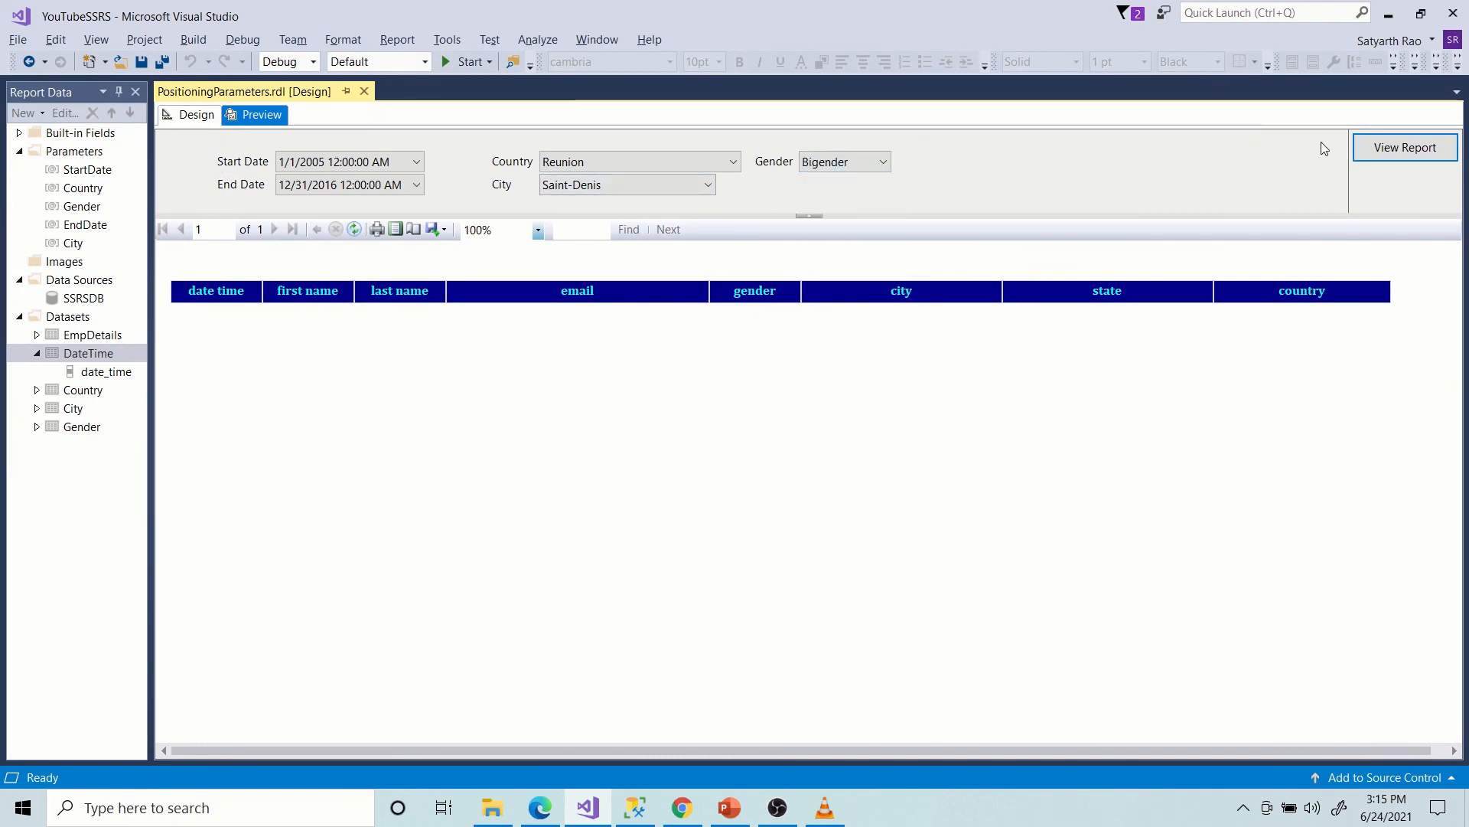
left_click(1376, 153)
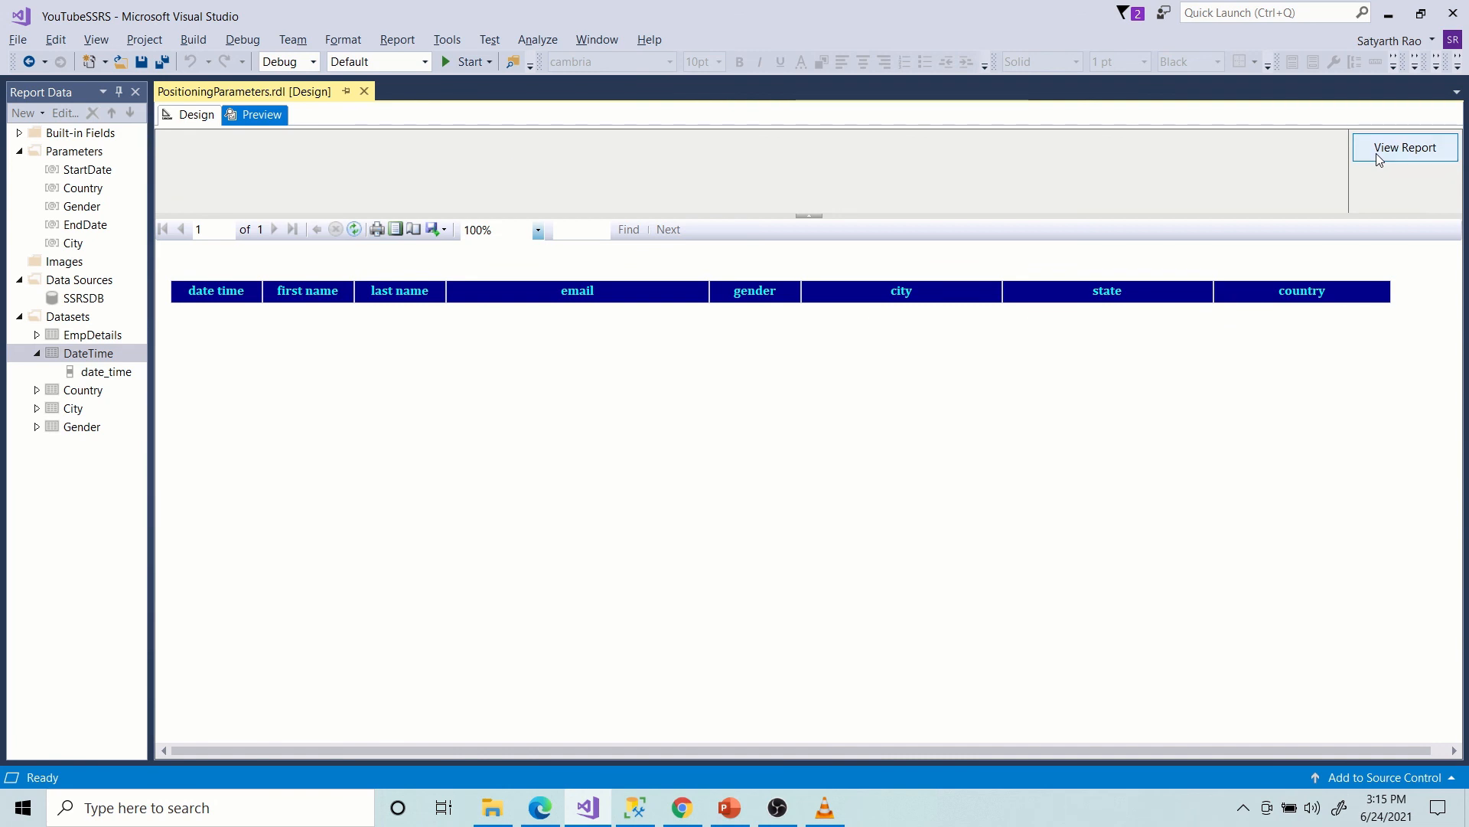